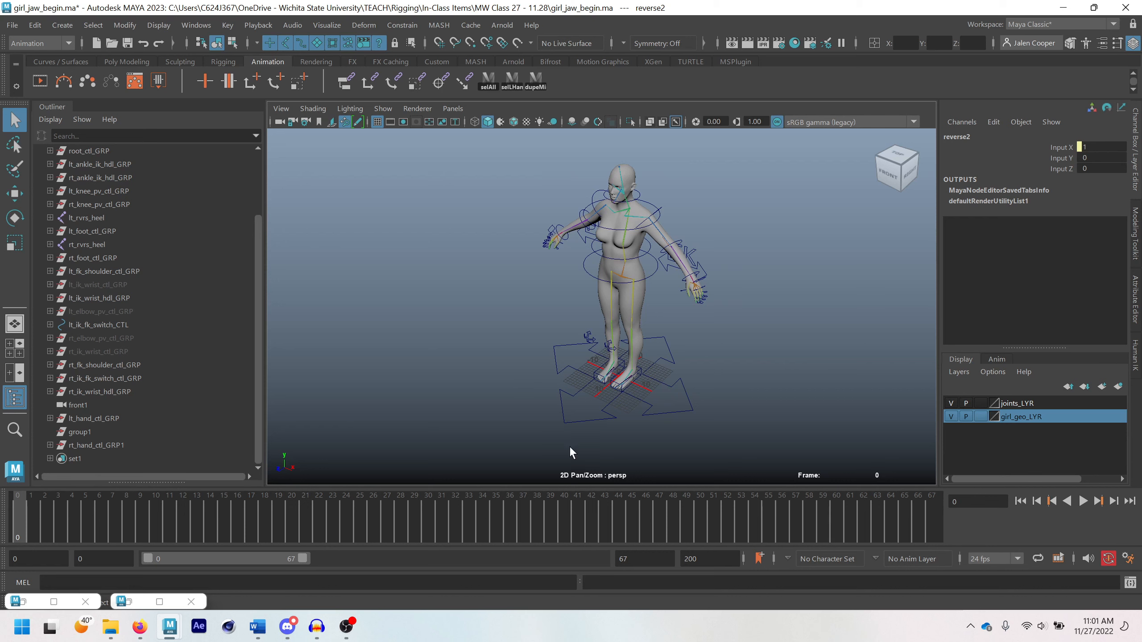
pyautogui.keyDown('alt'); pyautogui.moveTo(623, 180); pyautogui.dragTo(619, 185, button='middle'); pyautogui.keyUp('alt')
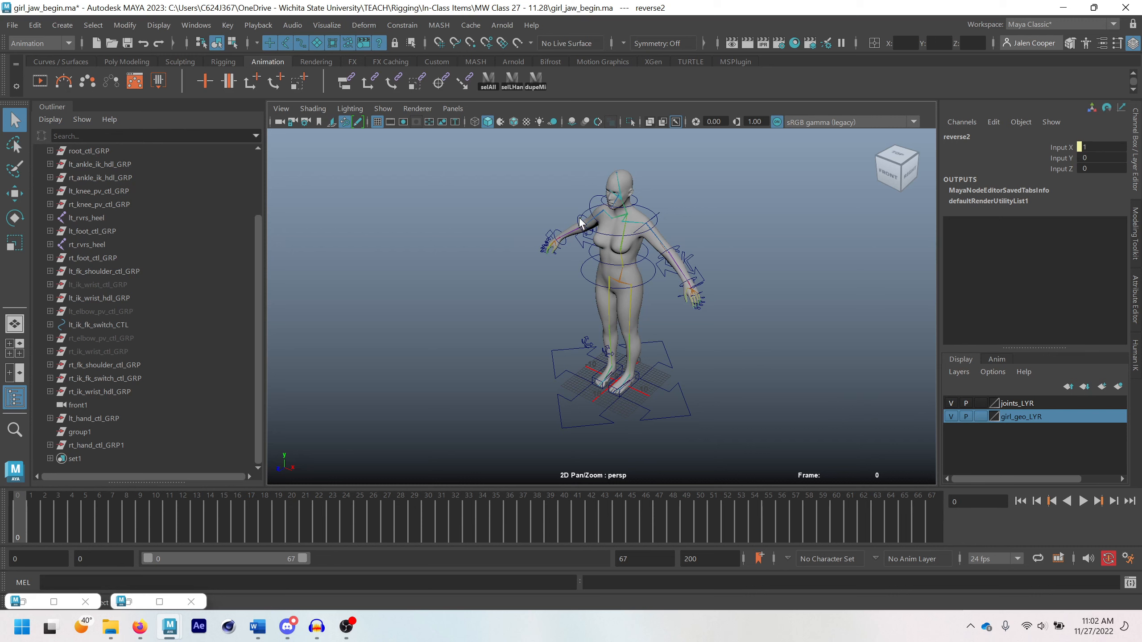
pyautogui.moveTo(594, 266); pyautogui.dragTo(573, 264, button='middle')
pyautogui.keyDown('alt'); pyautogui.moveTo(590, 263); pyautogui.dragTo(592, 261); pyautogui.keyUp('alt')
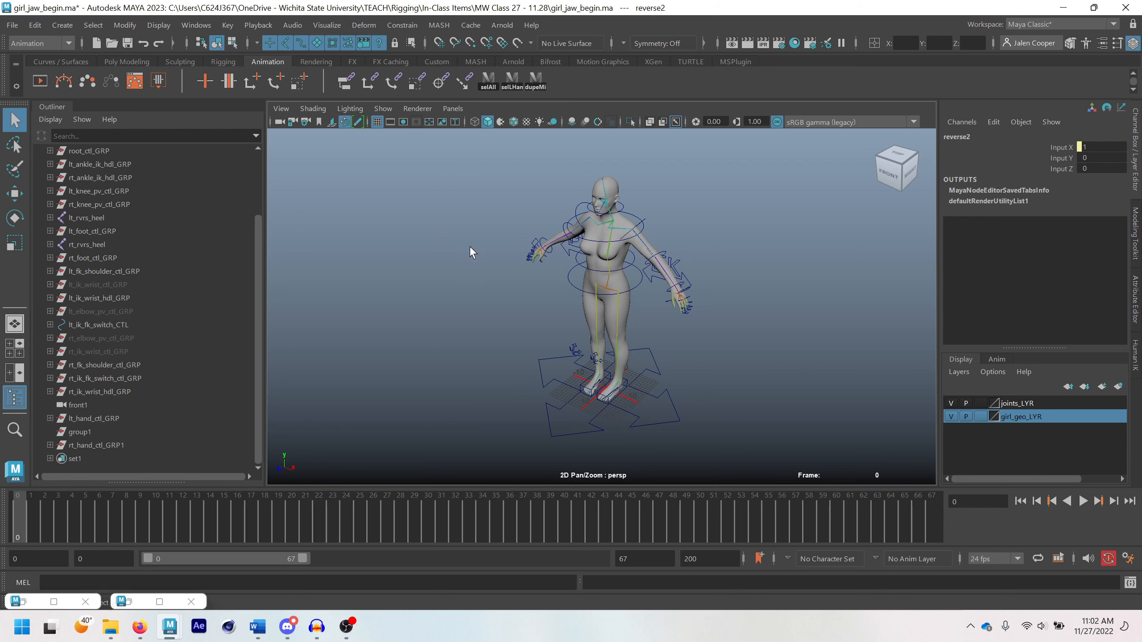
pyautogui.scroll(1, 596, 206)
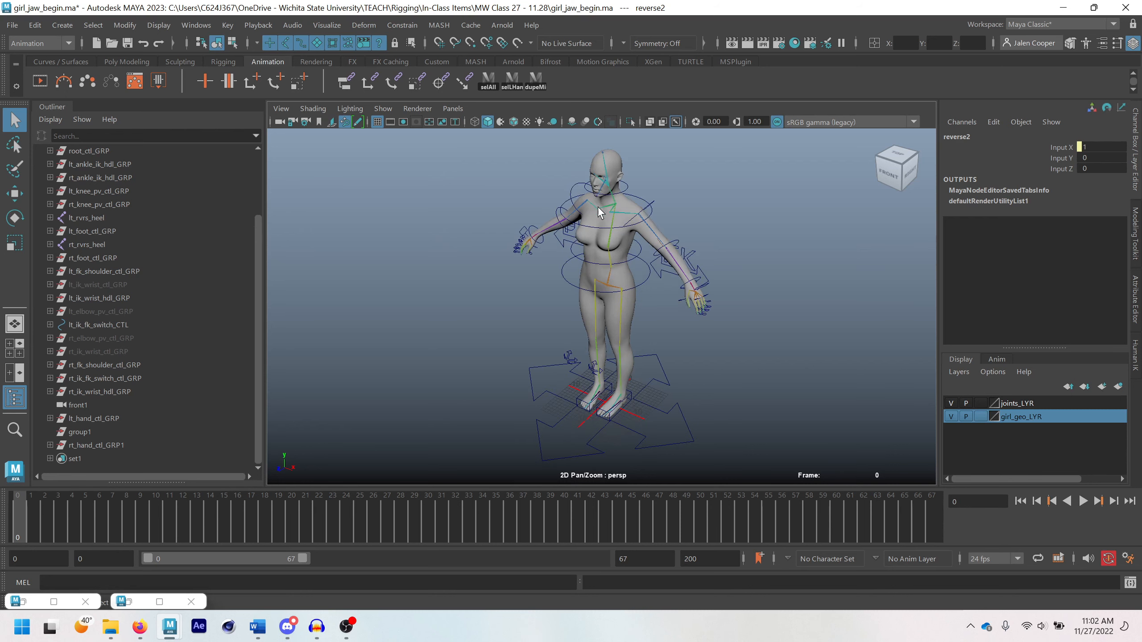
pyautogui.keyDown('alt'); pyautogui.moveTo(598, 205); pyautogui.dragTo(593, 277, button='middle'); pyautogui.keyUp('alt')
pyautogui.scroll(2, 592, 266)
pyautogui.keyDown('alt'); pyautogui.moveTo(591, 265); pyautogui.dragTo(618, 204); pyautogui.keyUp('alt')
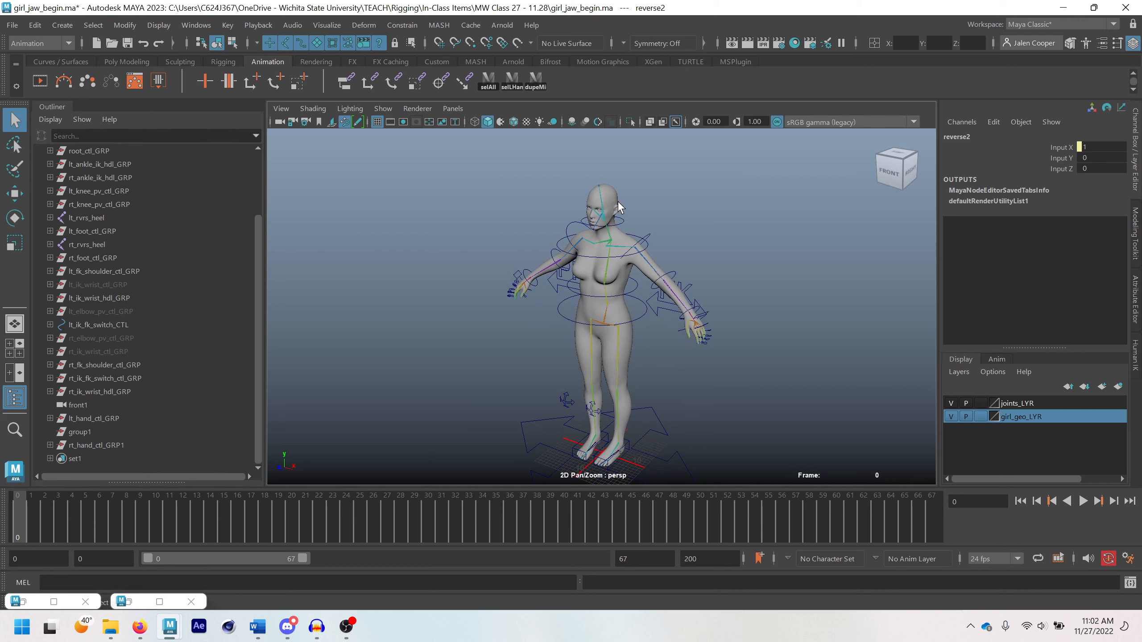
pyautogui.click(72, 62)
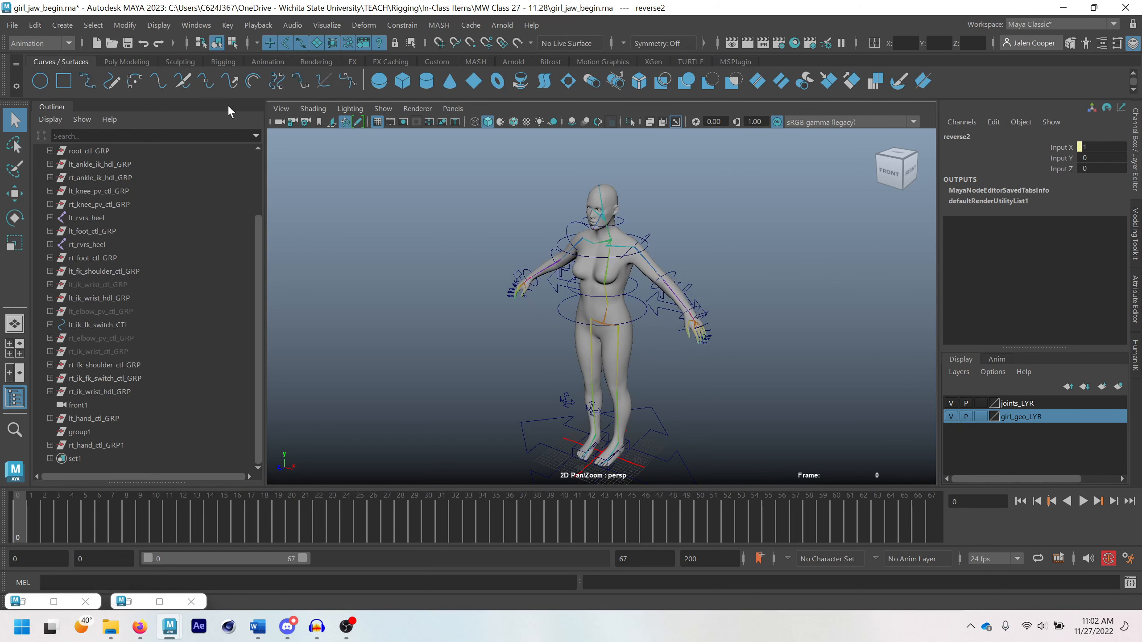
pyautogui.click(221, 62)
pyautogui.click(670, 78)
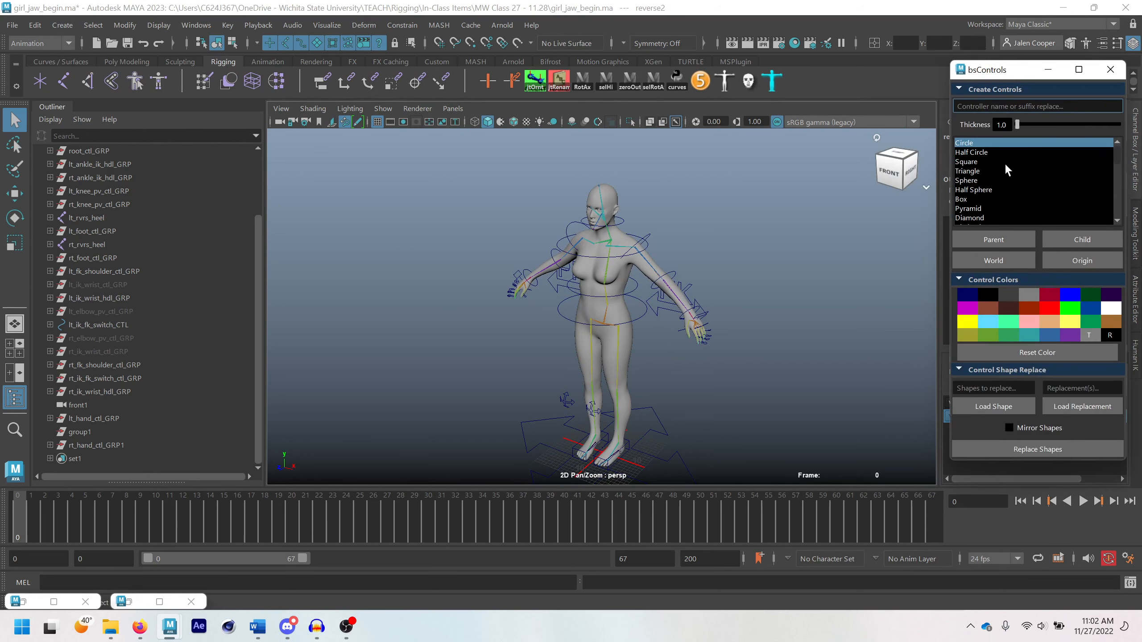
pyautogui.moveTo(1001, 77); pyautogui.dragTo(948, 83)
pyautogui.moveTo(1064, 160); pyautogui.dragTo(1064, 207)
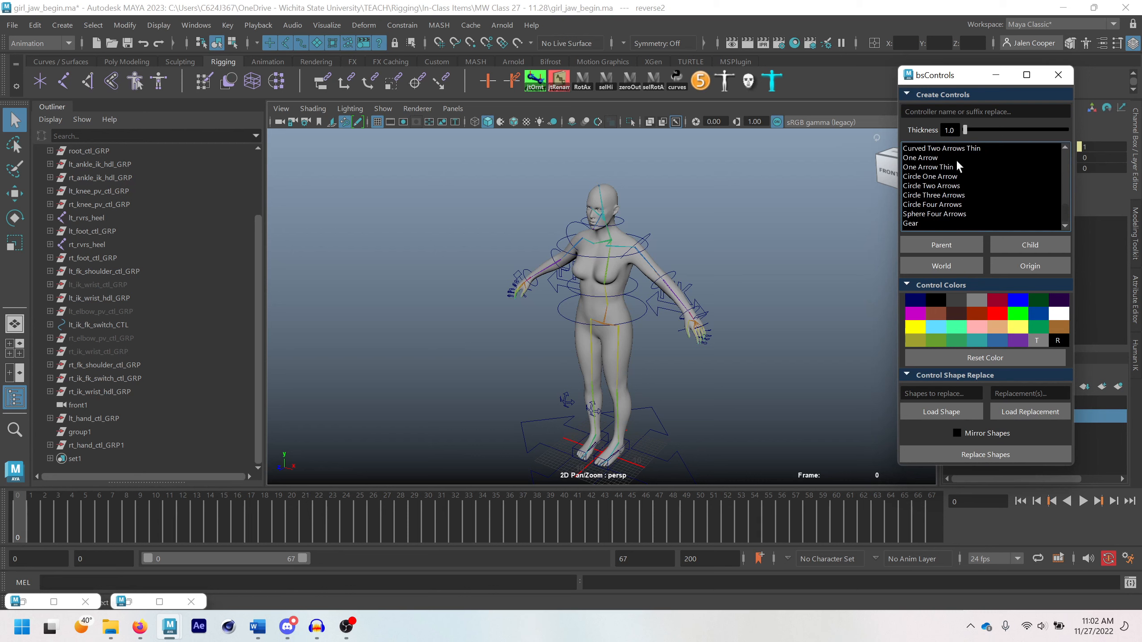
pyautogui.scroll(6, 958, 163)
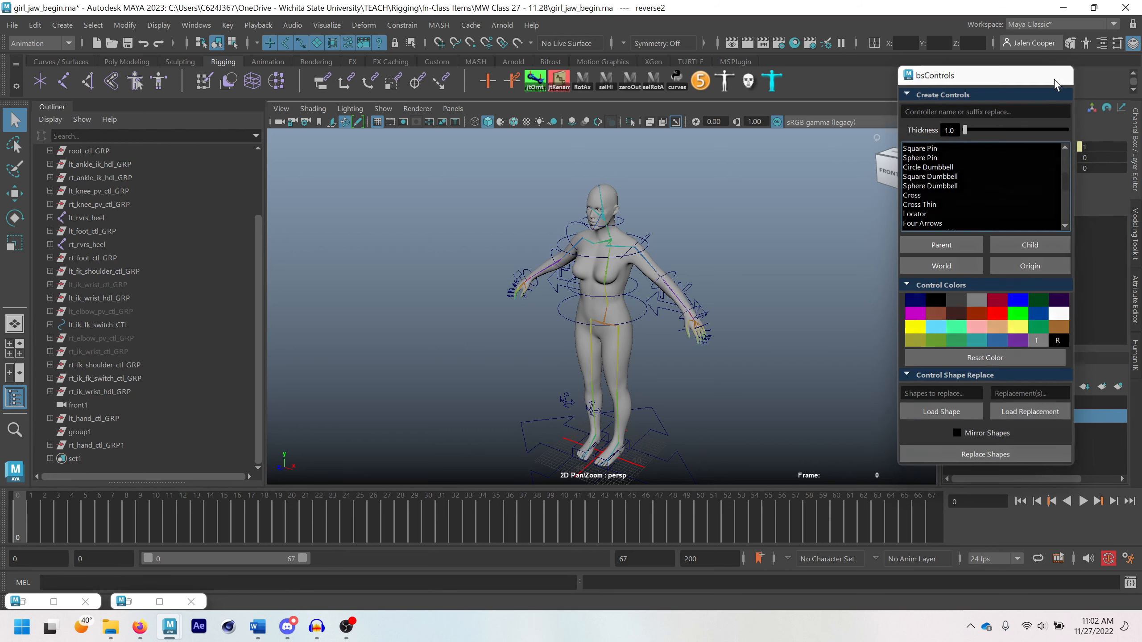
pyautogui.click(1057, 81)
# Create a NURBS circle at the origin, scale it uniformly to about 4.08 and rotate it 90 degrees in X
pyautogui.keyDown('alt'); pyautogui.moveTo(703, 363); pyautogui.dragTo(701, 321); pyautogui.keyUp('alt')
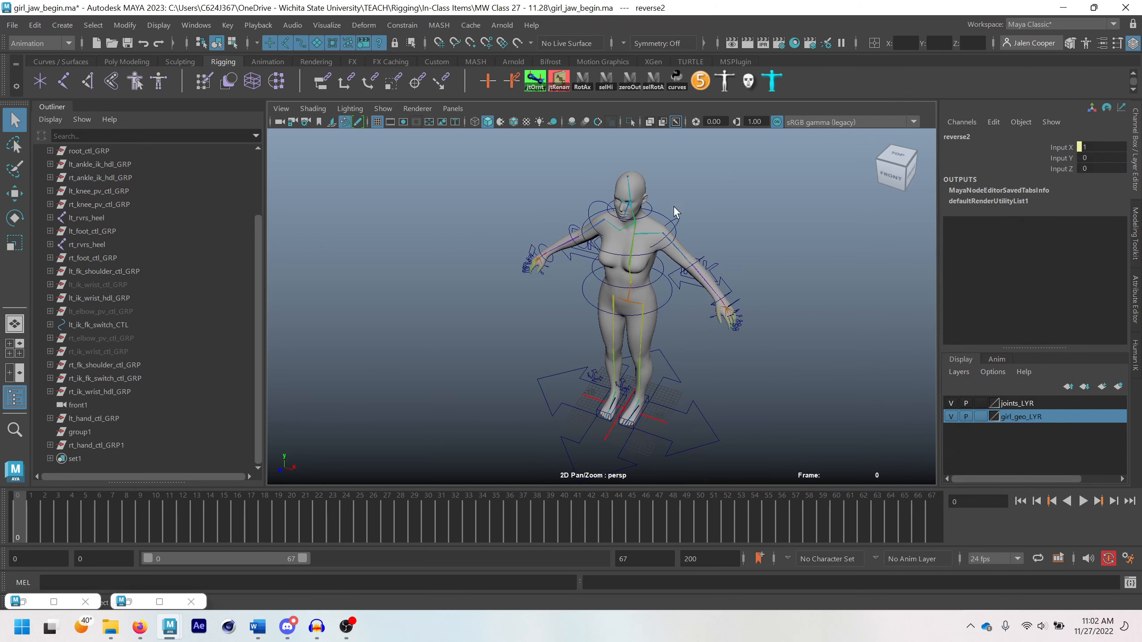
pyautogui.moveTo(641, 291)
pyautogui.keyDown('alt'); pyautogui.mouseDown()
pyautogui.moveTo(596, 274)
pyautogui.moveTo(643, 272)
pyautogui.mouseUp(); pyautogui.keyUp('alt')
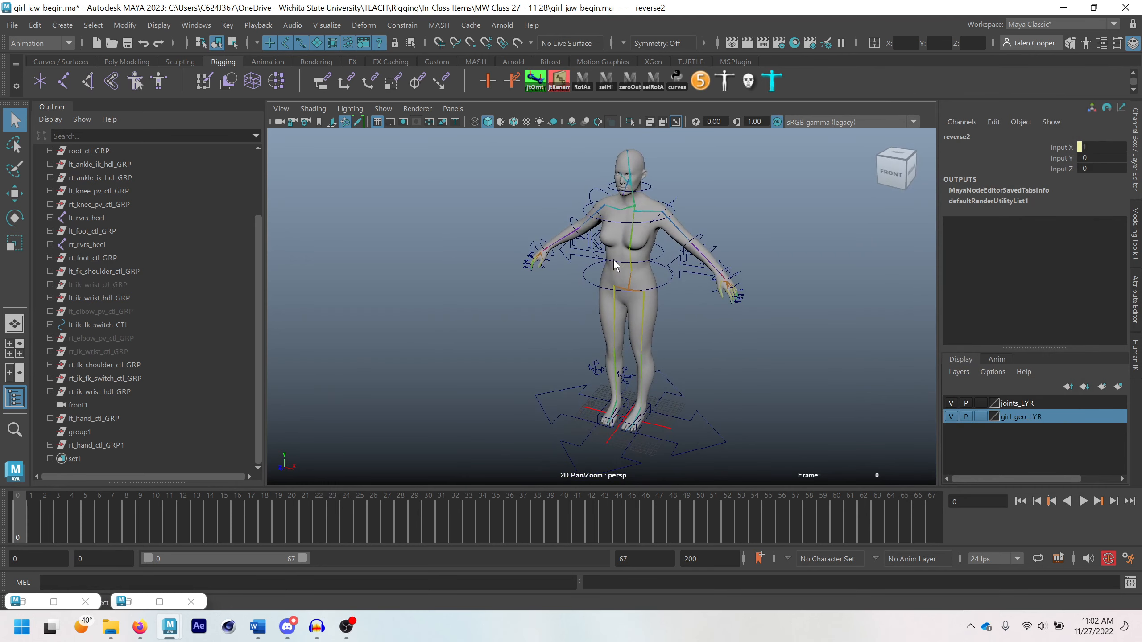
pyautogui.click(69, 64)
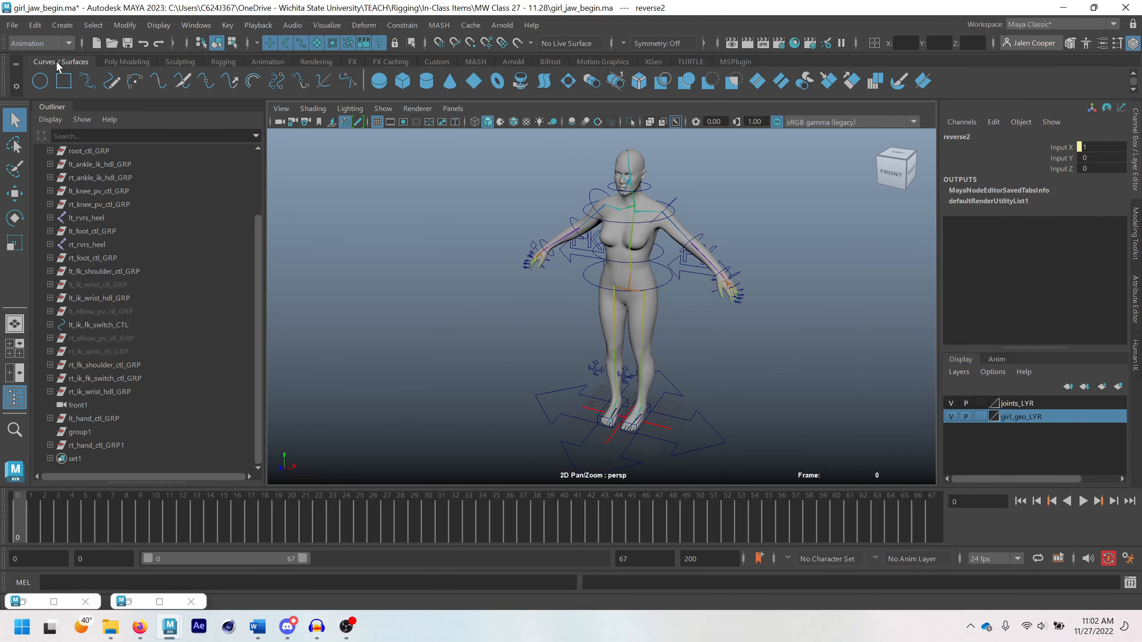
pyautogui.click(39, 82)
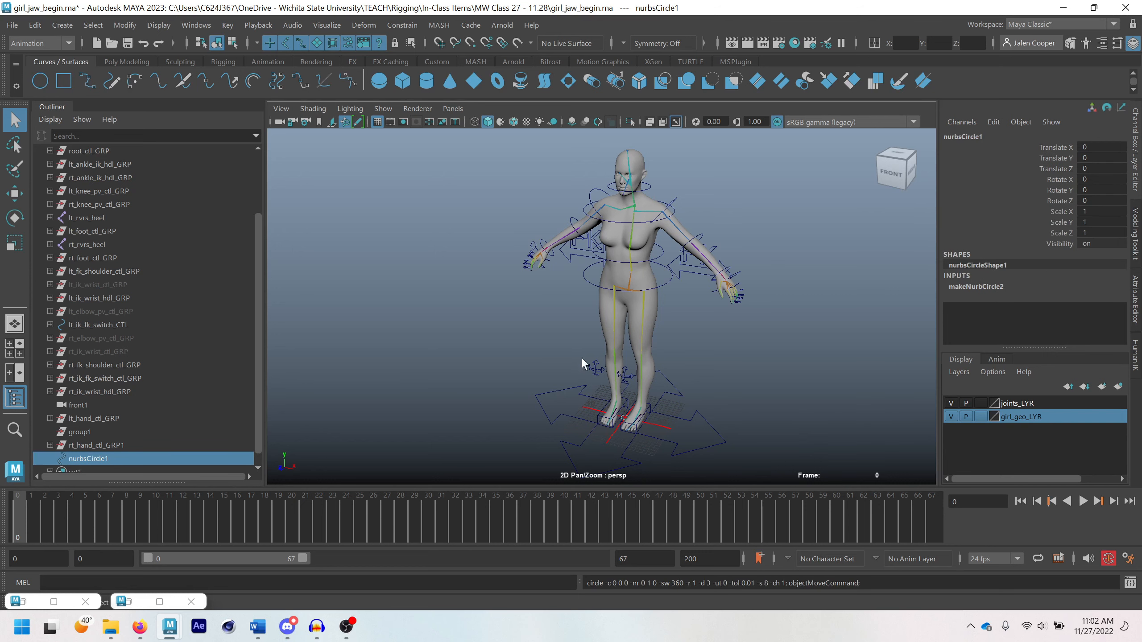
pyautogui.keyDown('alt'); pyautogui.moveTo(620, 408); pyautogui.dragTo(625, 407); pyautogui.keyUp('alt')
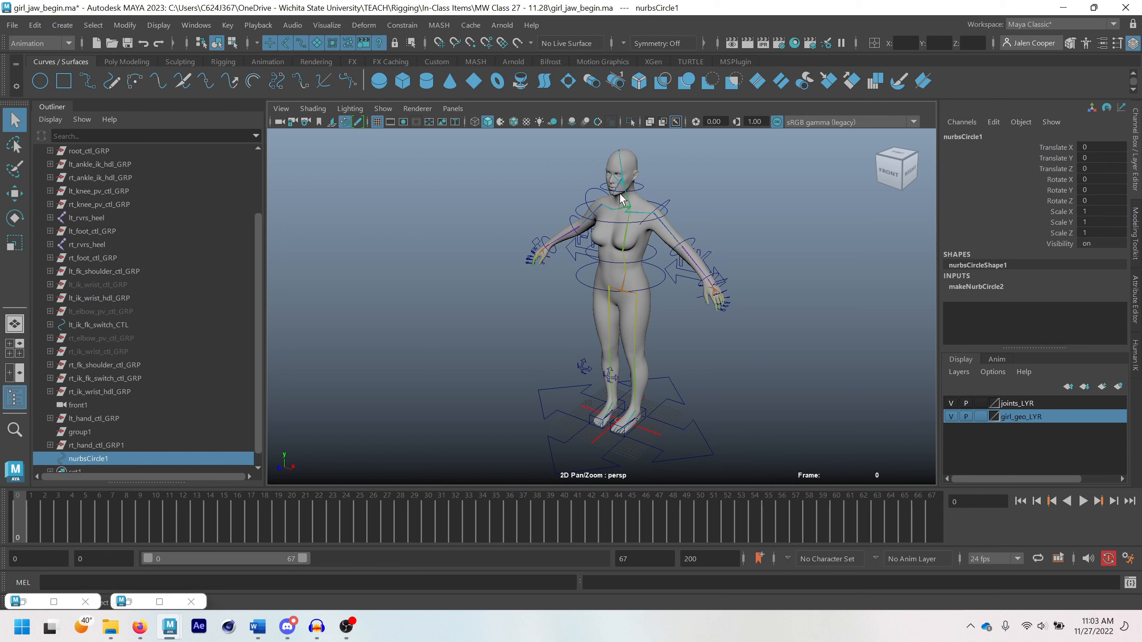
pyautogui.press('r')
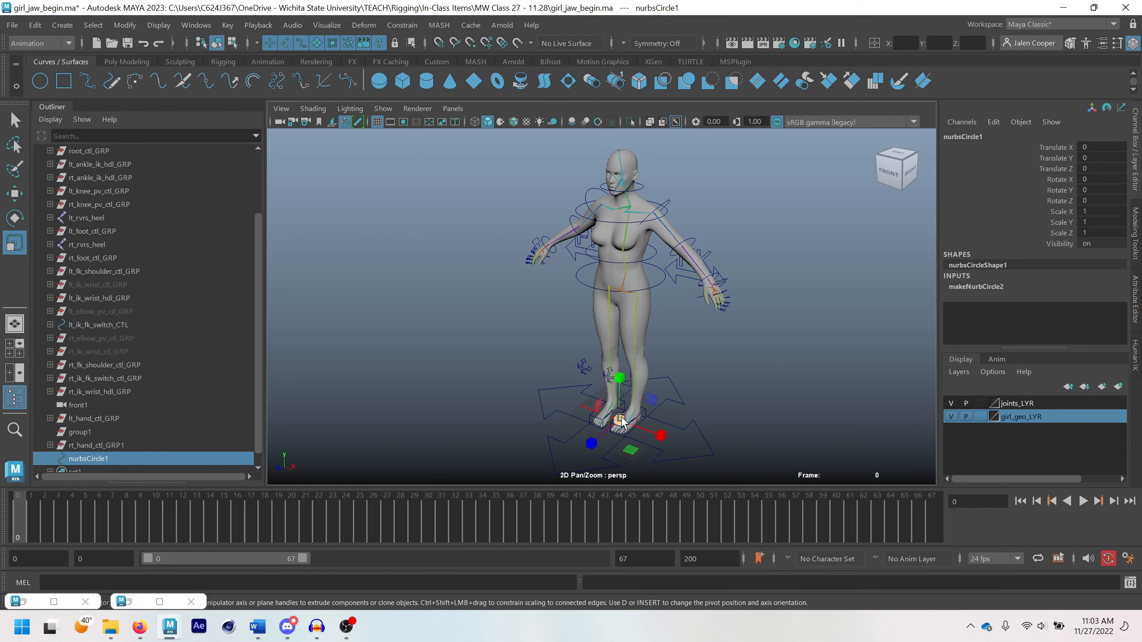
pyautogui.moveTo(624, 420); pyautogui.dragTo(609, 351)
pyautogui.press('e')
# Hide the girl_geo_LYR layer and snap the circle onto the jaw joint inside the head
pyautogui.press('w')
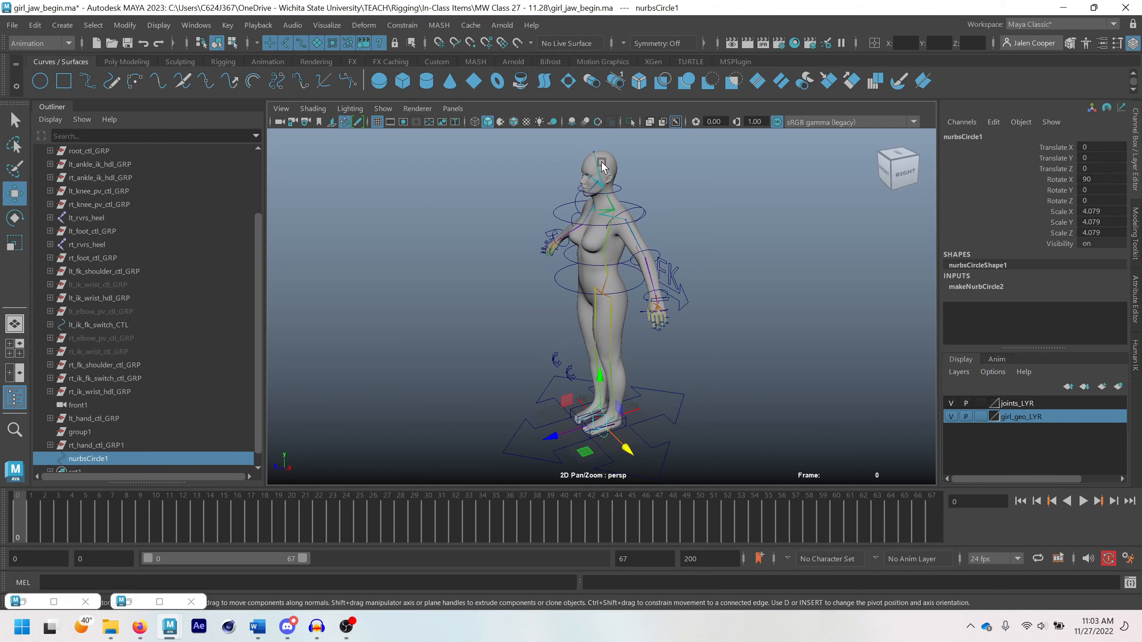
pyautogui.click(951, 416)
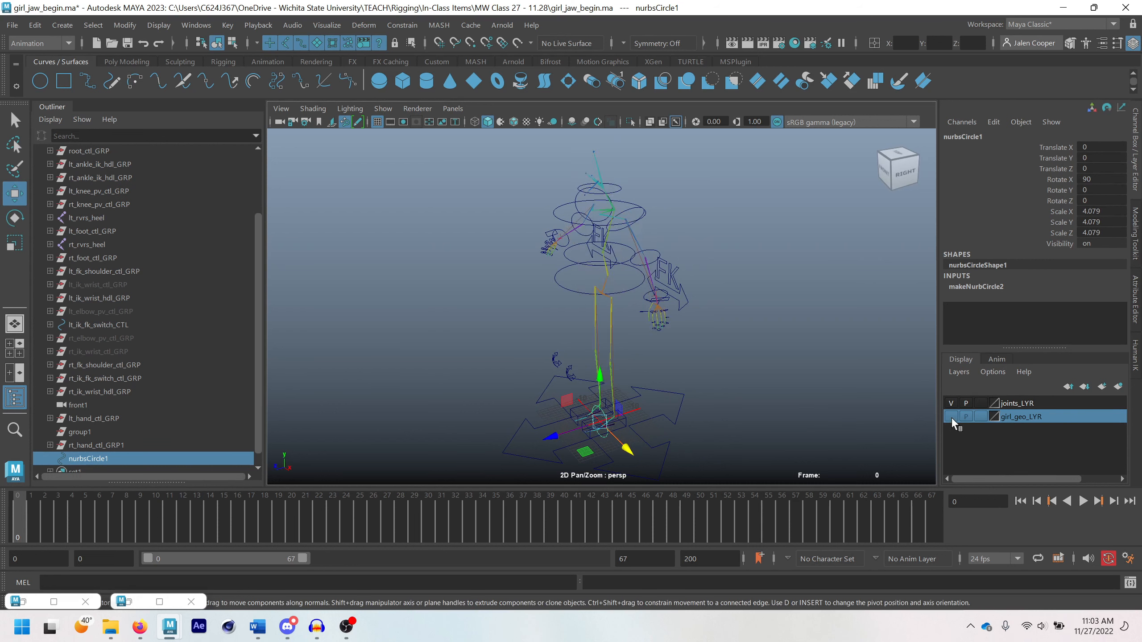
pyautogui.press('v')
pyautogui.moveTo(601, 423); pyautogui.dragTo(596, 180)
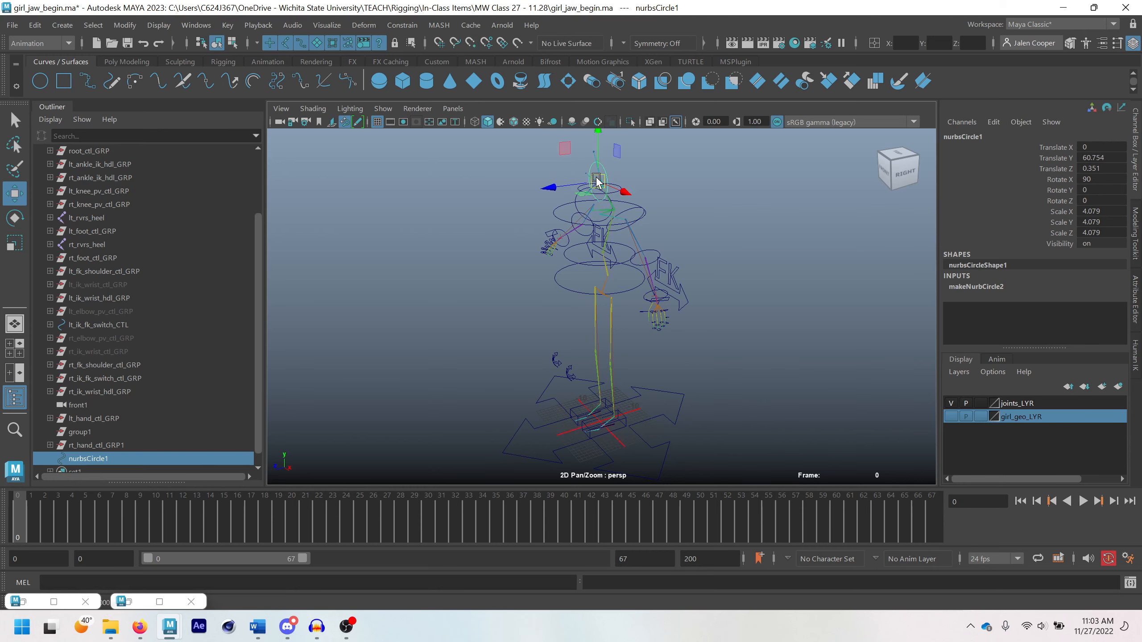
# Move the circle forward along Z to about 6.21, and show the girl_geo_LYR layer again
pyautogui.scroll(4, 596, 179)
pyautogui.keyDown('alt'); pyautogui.moveTo(596, 180); pyautogui.dragTo(606, 322, button='middle'); pyautogui.keyUp('alt')
pyautogui.scroll(3, 607, 321)
pyautogui.keyDown('alt'); pyautogui.moveTo(606, 324); pyautogui.dragTo(680, 315); pyautogui.keyUp('alt')
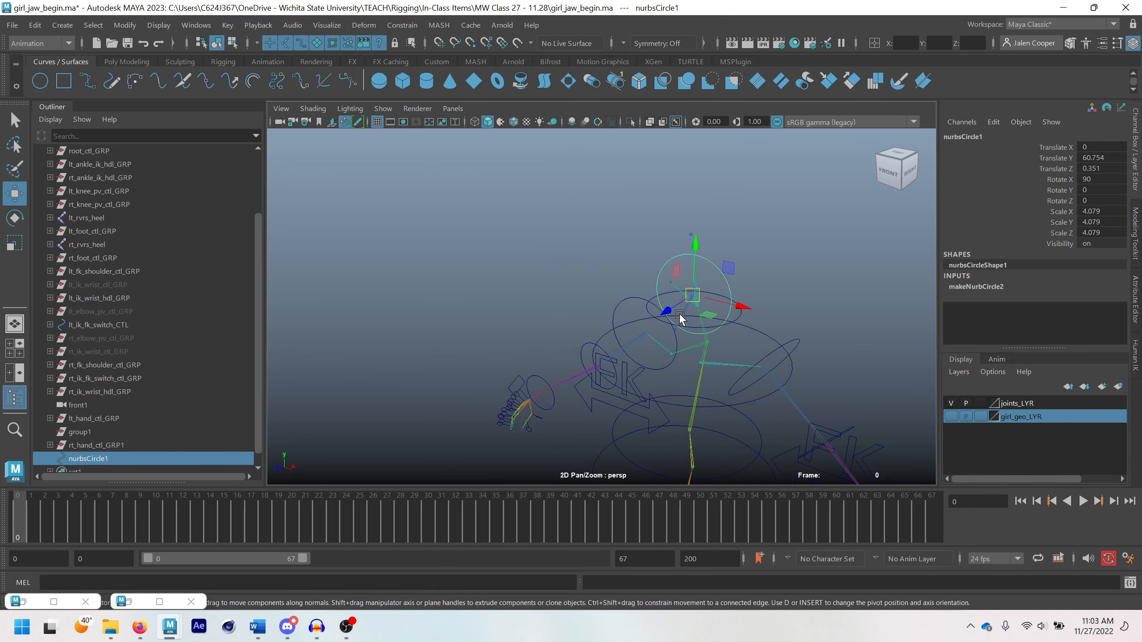
pyautogui.scroll(5, 680, 314)
pyautogui.keyDown('alt'); pyautogui.moveTo(708, 305); pyautogui.dragTo(680, 313, button='middle'); pyautogui.keyUp('alt')
pyautogui.keyDown('alt'); pyautogui.moveTo(680, 313); pyautogui.dragTo(670, 311); pyautogui.keyUp('alt')
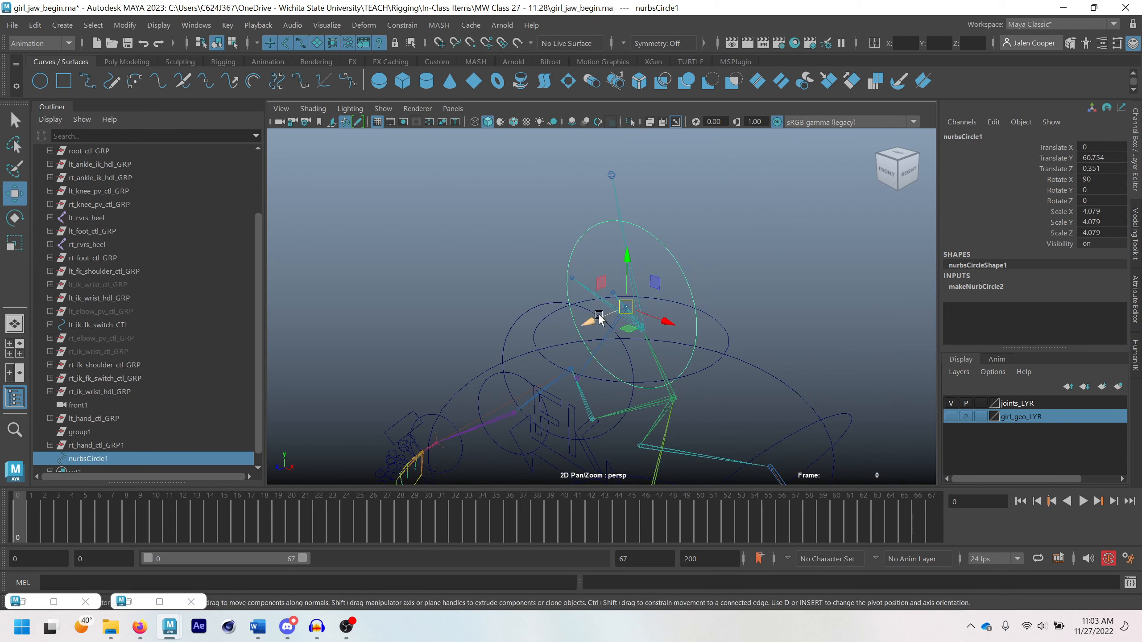
pyautogui.moveTo(598, 317); pyautogui.dragTo(481, 347)
pyautogui.click(950, 417)
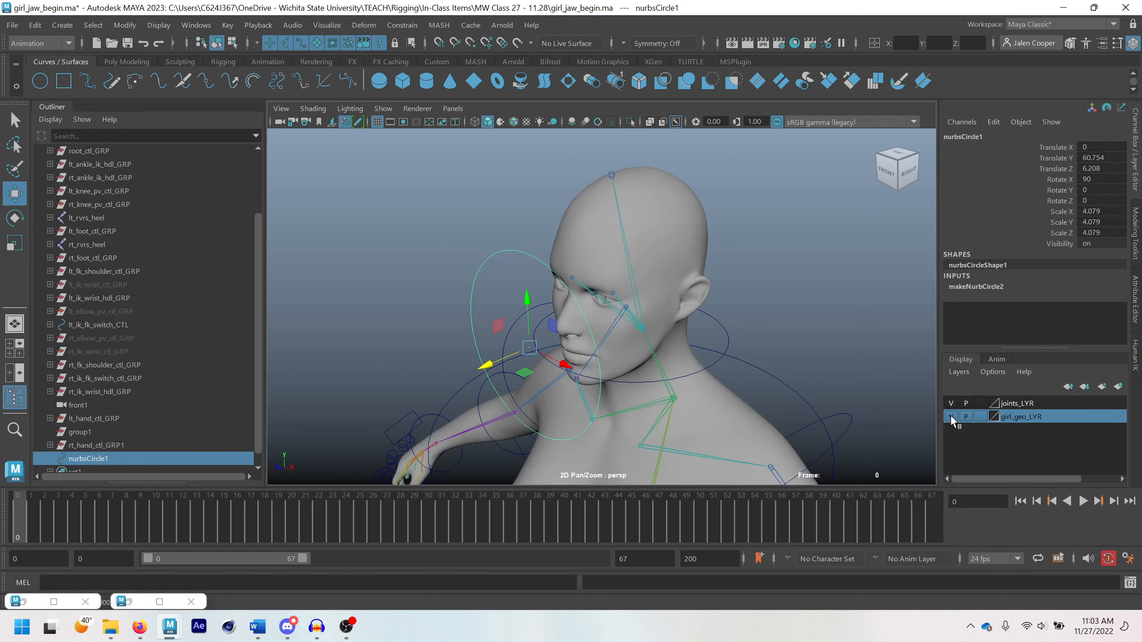
# Flatten the circle vertically by scaling it to about 2.06 in Z
pyautogui.keyDown('alt'); pyautogui.moveTo(660, 332); pyautogui.dragTo(708, 322); pyautogui.keyUp('alt')
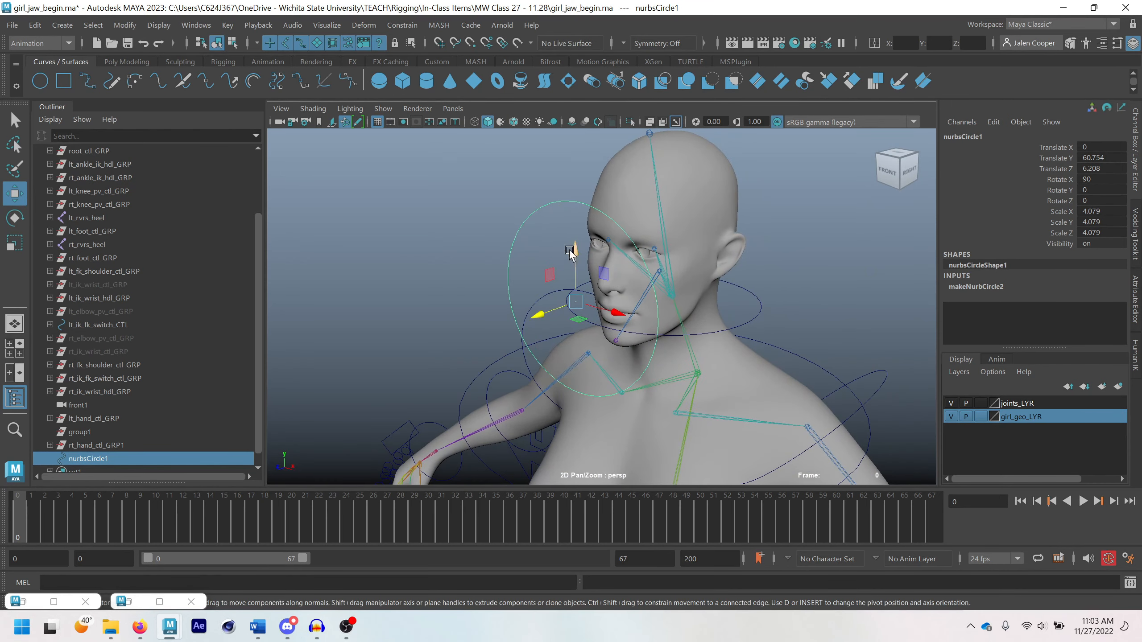
pyautogui.moveTo(592, 278)
pyautogui.keyDown('alt'); pyautogui.mouseDown()
pyautogui.moveTo(580, 279)
pyautogui.moveTo(599, 278)
pyautogui.mouseUp(); pyautogui.keyUp('alt')
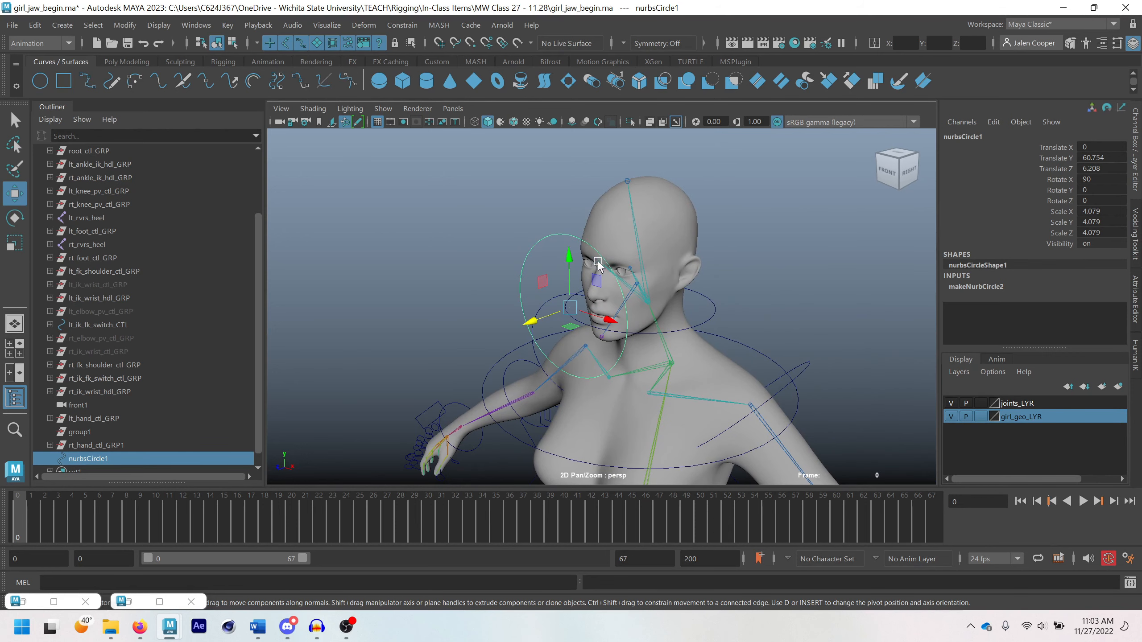
pyautogui.press('r')
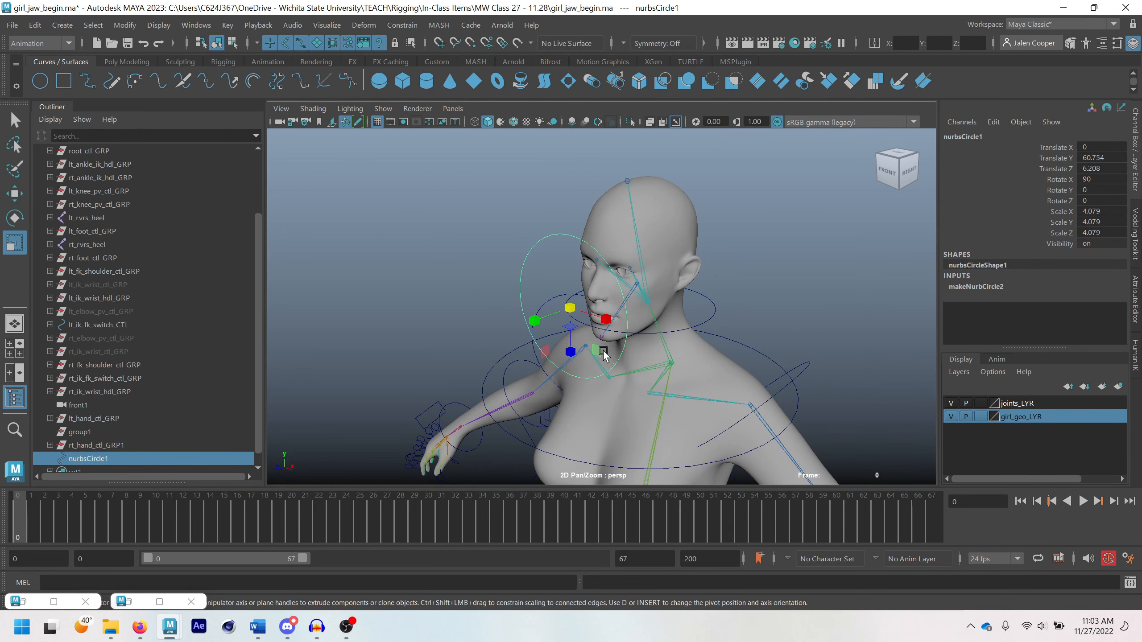
pyautogui.moveTo(569, 354); pyautogui.dragTo(626, 336)
# Move the circle back toward the face, to about 5.21 in Translate Z
pyautogui.press('w')
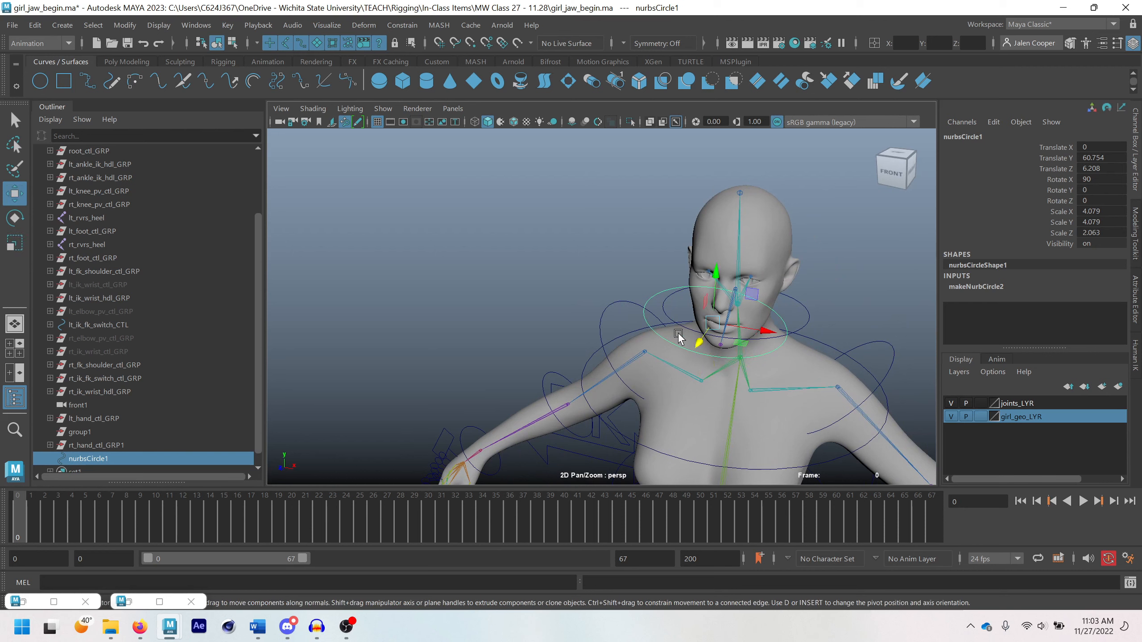
pyautogui.keyDown('alt'); pyautogui.moveTo(696, 334); pyautogui.dragTo(519, 360); pyautogui.keyUp('alt')
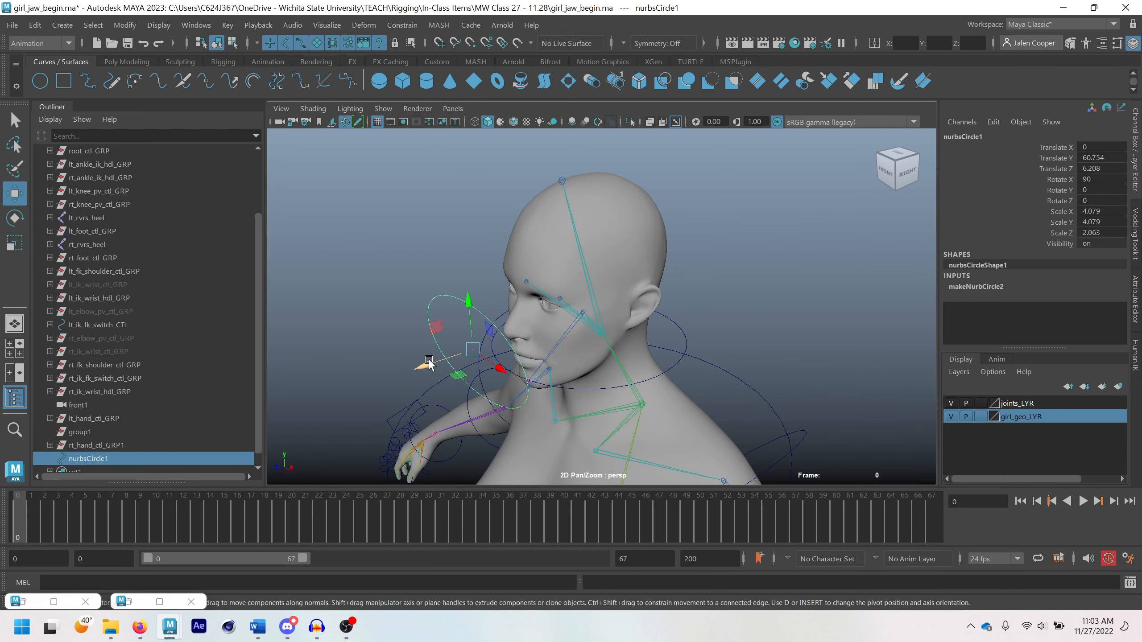
pyautogui.moveTo(421, 365); pyautogui.dragTo(556, 312)
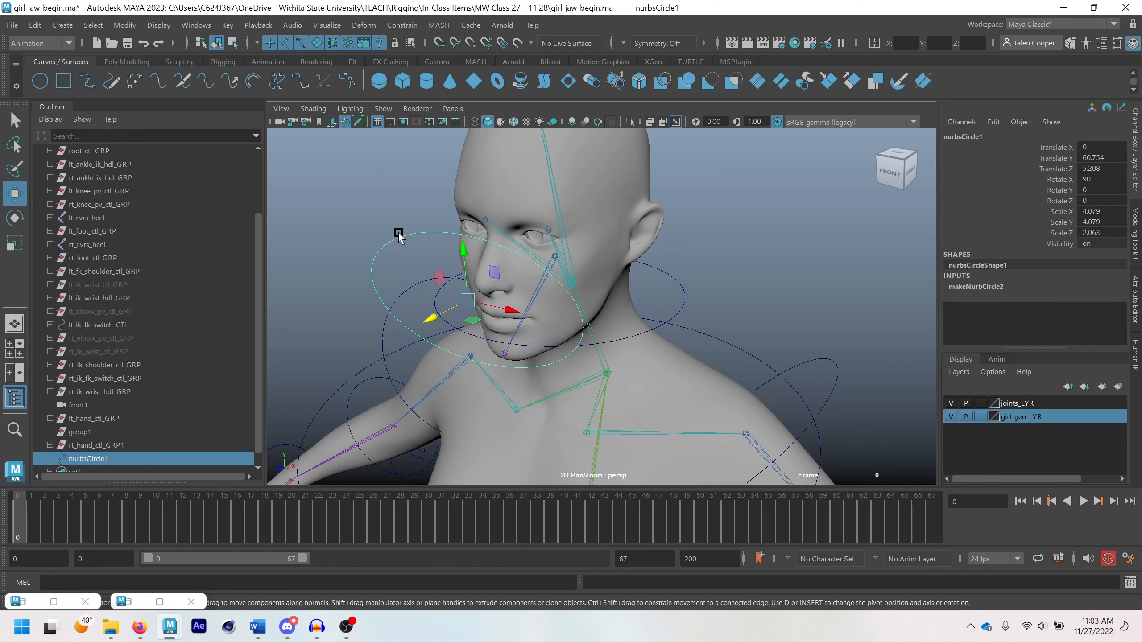
# Switch the circle in front of the face to control vertex editing
pyautogui.keyDown('alt'); pyautogui.moveTo(441, 240); pyautogui.dragTo(451, 243); pyautogui.keyUp('alt')
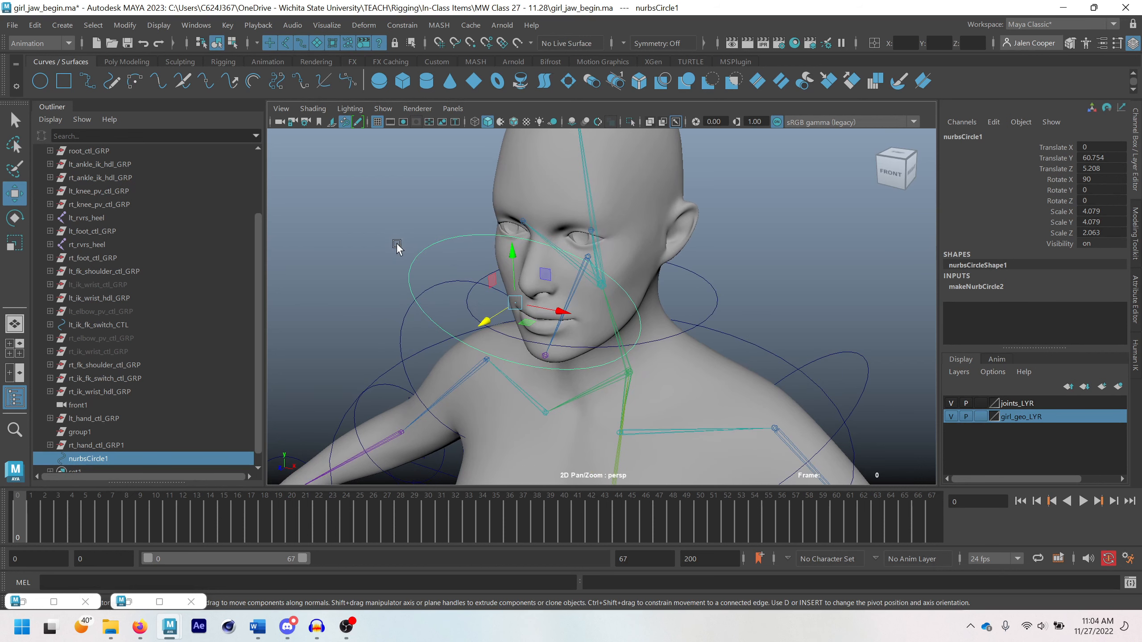
pyautogui.rightClick(429, 246)
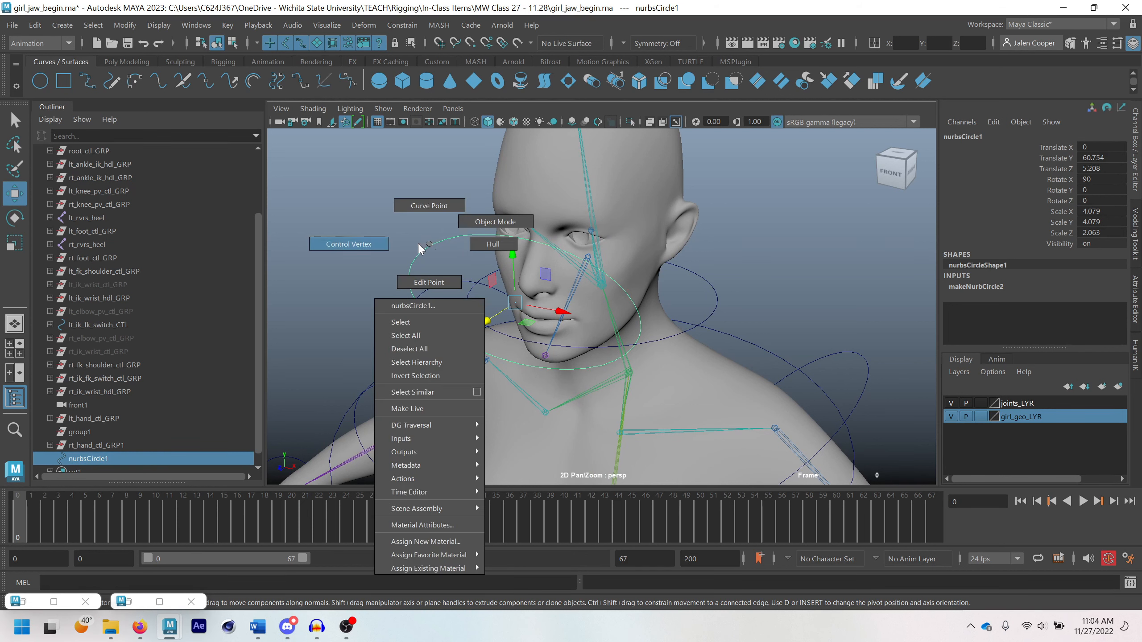
pyautogui.click(348, 244)
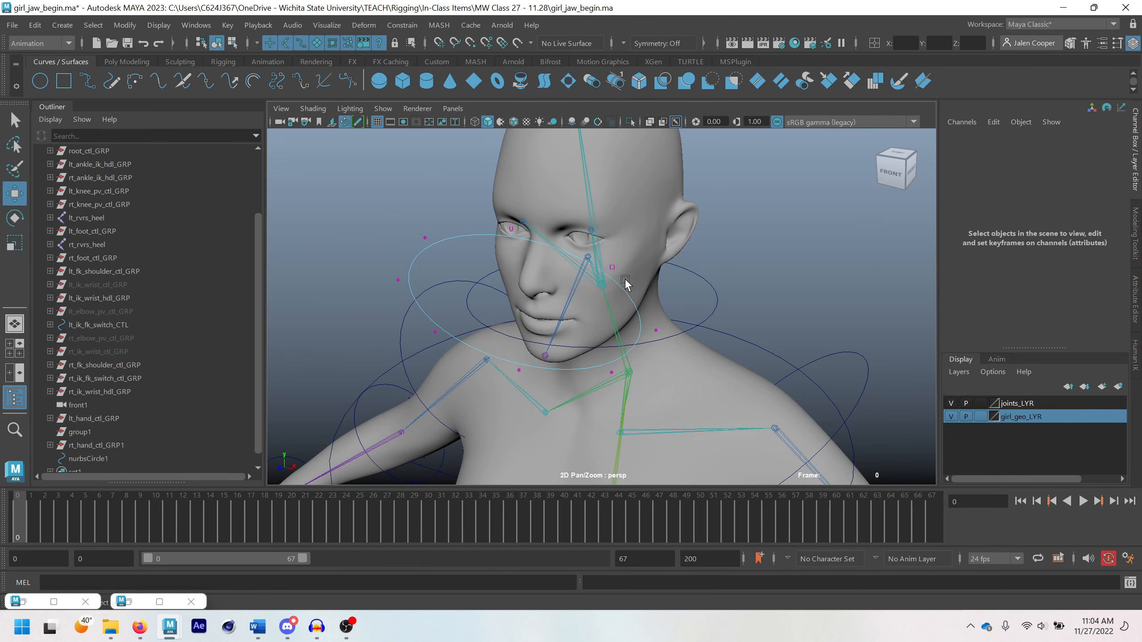
# Try reshaping the circle by moving its upper outer control vertex inward toward the face, and undo the move
pyautogui.click(654, 331)
pyautogui.click(611, 372)
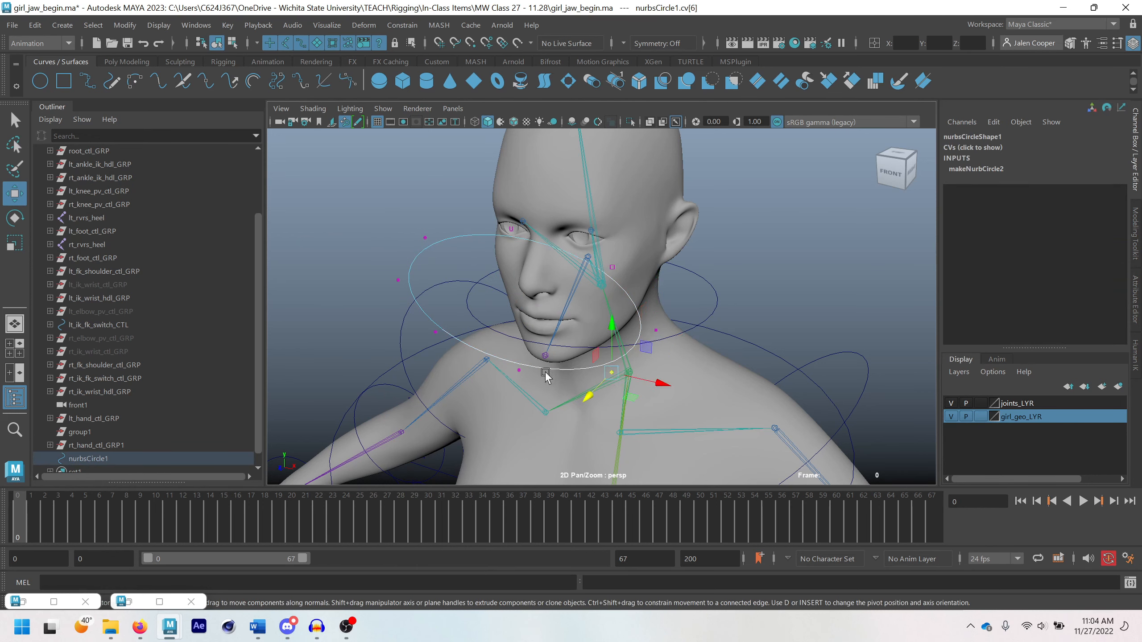
pyautogui.click(434, 333)
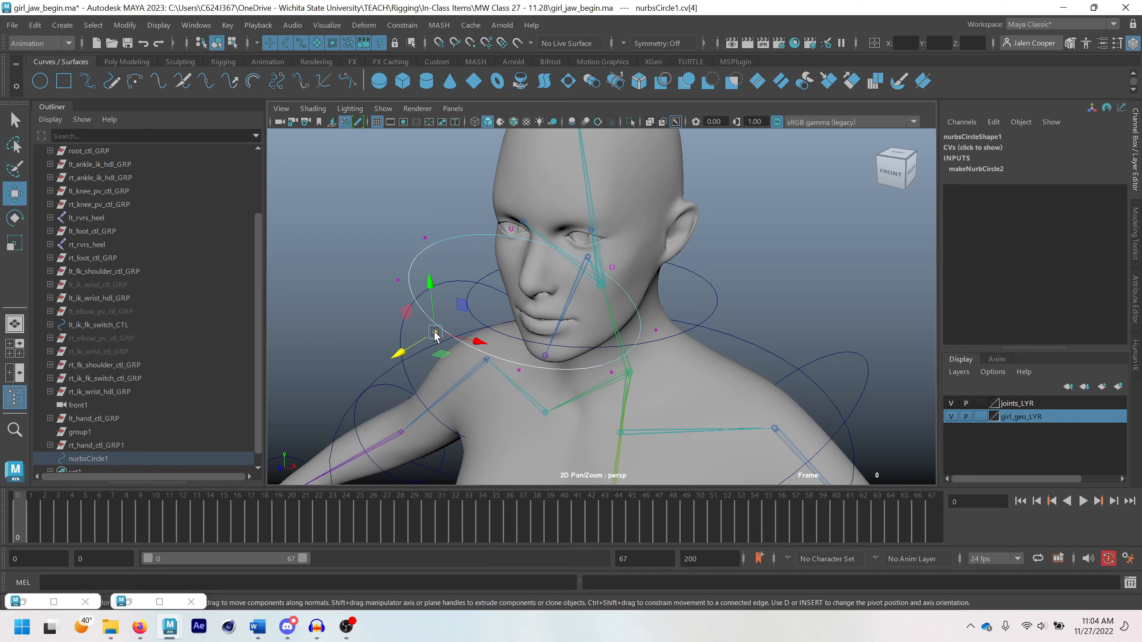
pyautogui.click(422, 240)
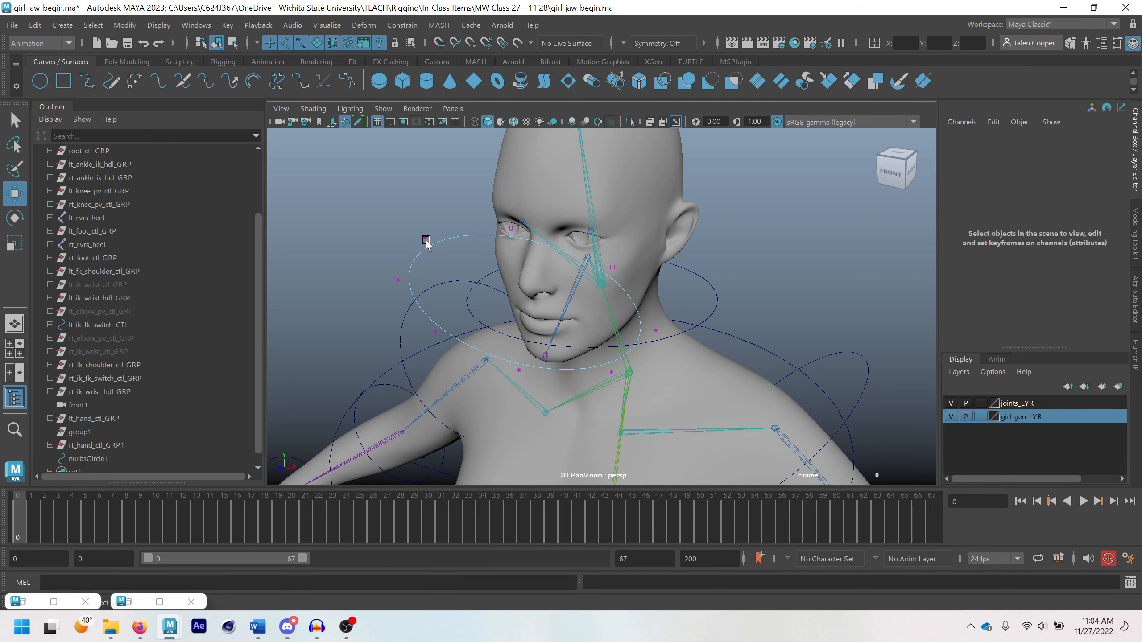
pyautogui.click(425, 239)
pyautogui.moveTo(425, 239); pyautogui.dragTo(538, 267)
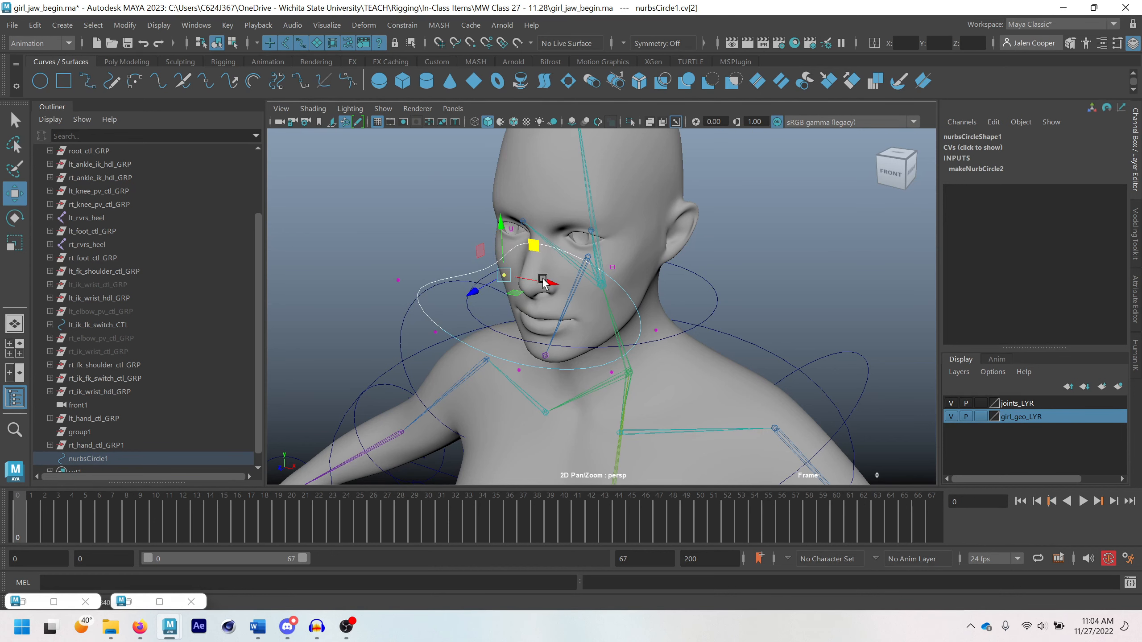
pyautogui.hotkey('ctrl', 'z')
pyautogui.hotkey('ctrl', 'z')
# Turn on Object X symmetry for editing the circle's control vertices
pyautogui.press('q')
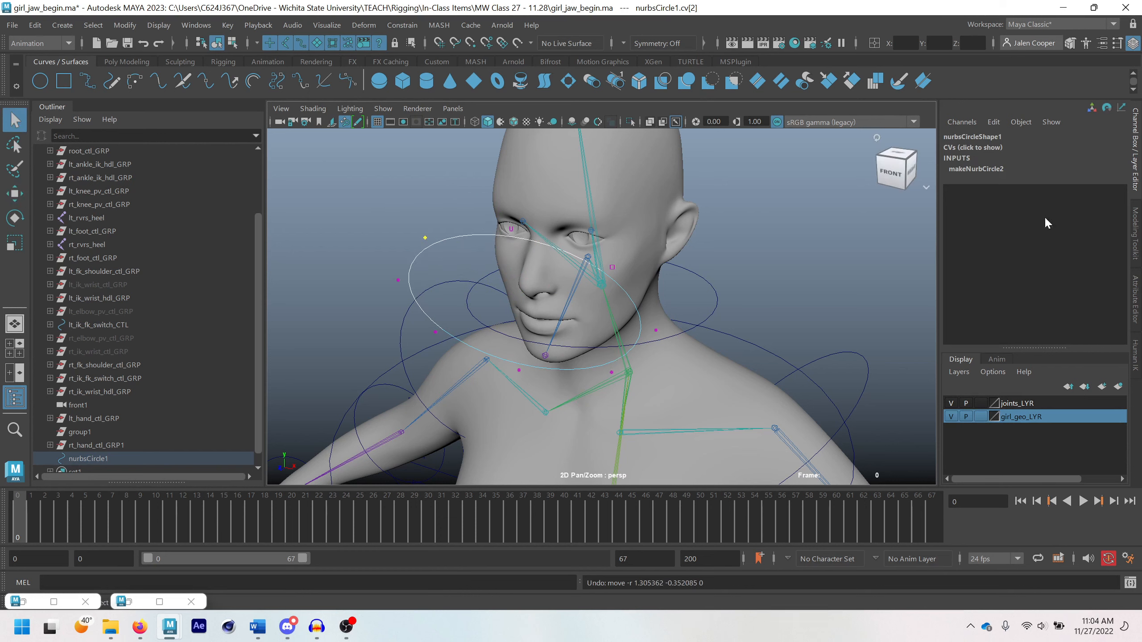
pyautogui.click(1137, 252)
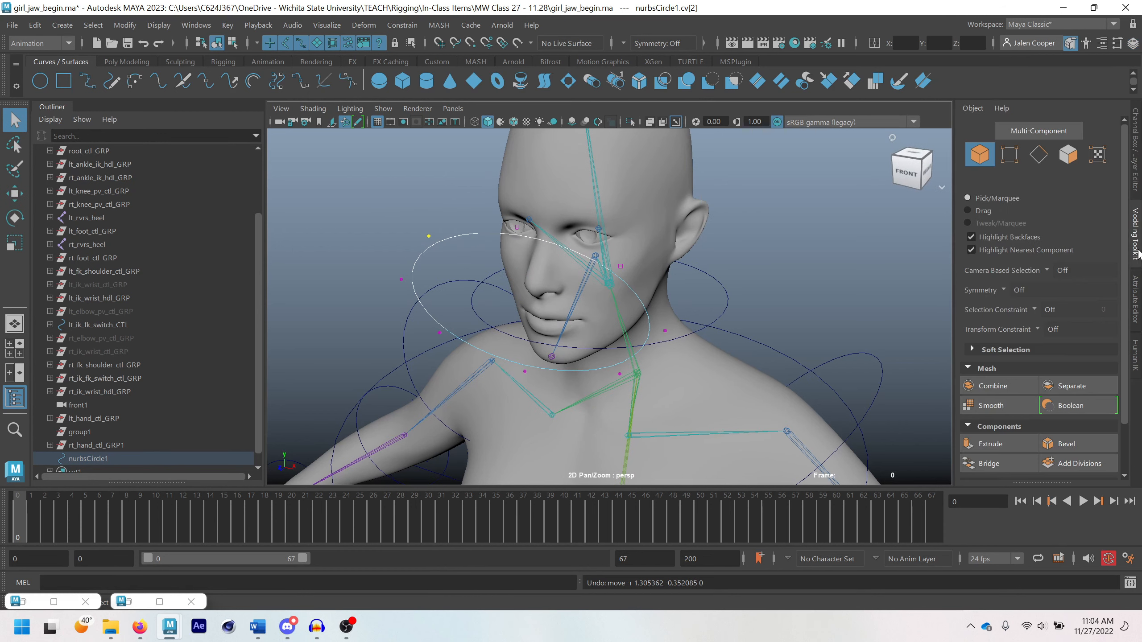
pyautogui.click(1014, 290)
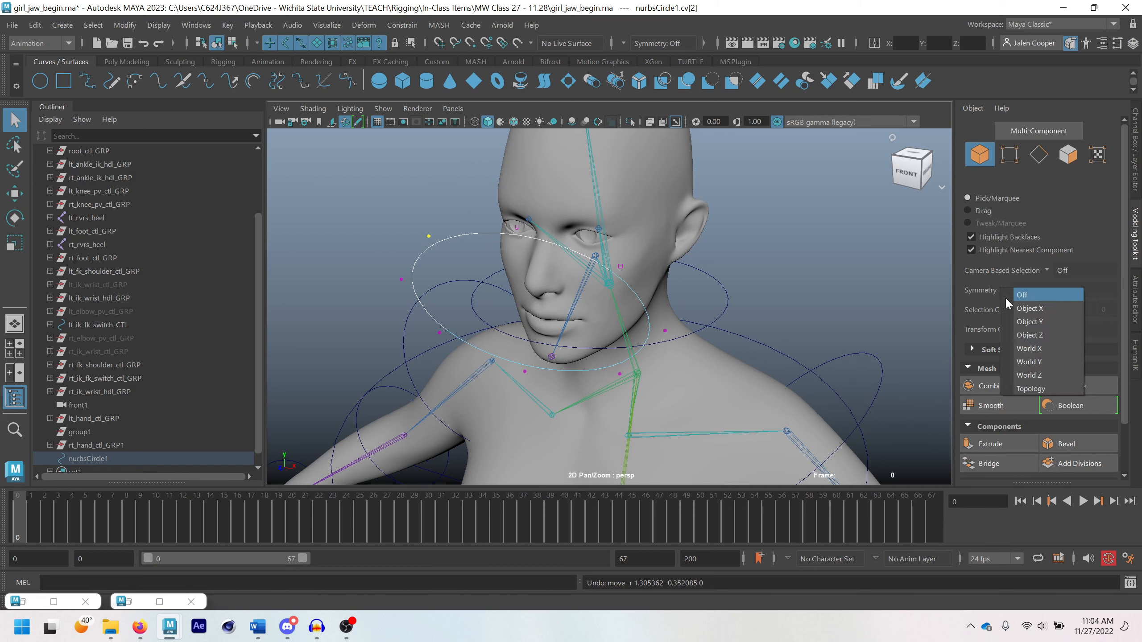
pyautogui.click(1031, 310)
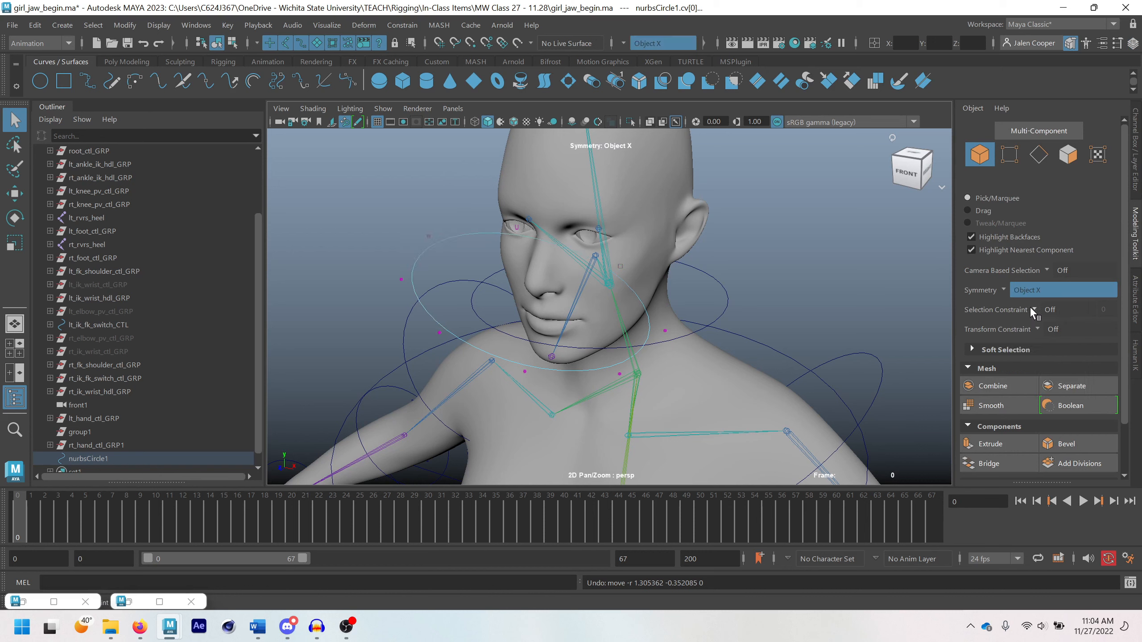
# Try moving the circle's side control vertices back toward the neck with symmetry, and undo the move
pyautogui.click(666, 331)
pyautogui.press('w')
pyautogui.moveTo(650, 345); pyautogui.dragTo(681, 319)
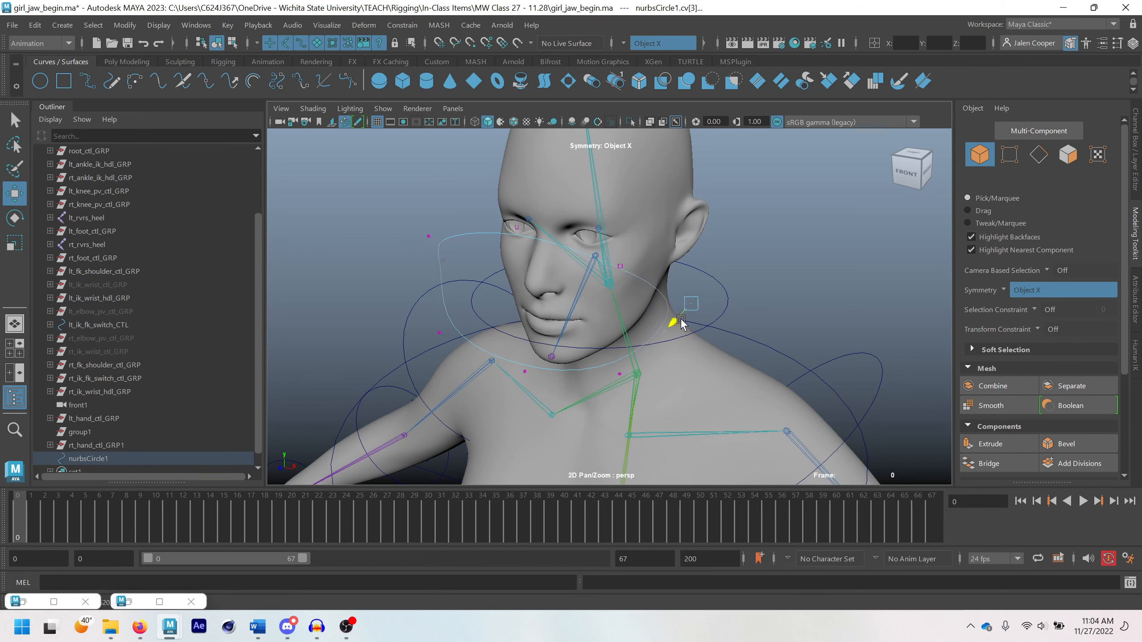
pyautogui.hotkey('ctrl', 'z')
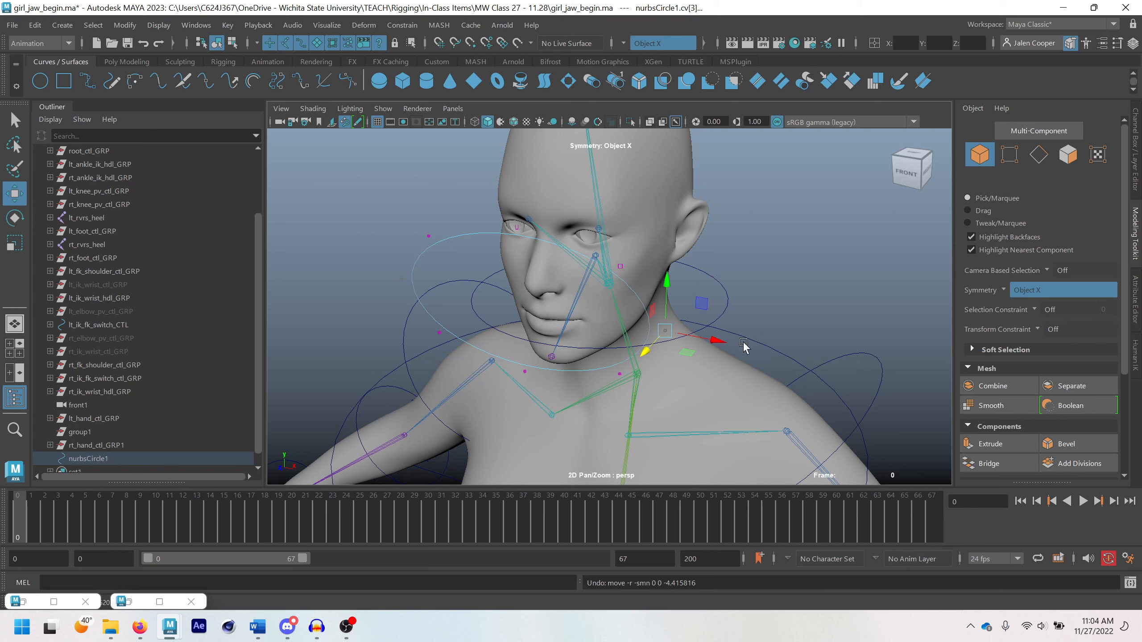
# Examine the symmetry options available in the Move tool
pyautogui.click(651, 325)
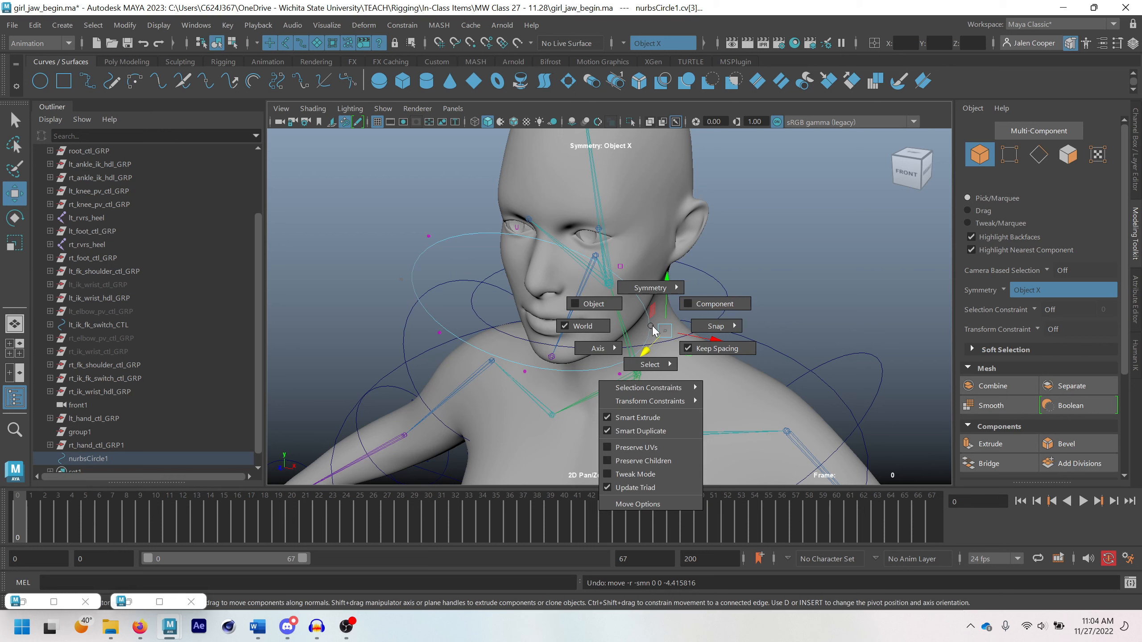
pyautogui.moveTo(654, 331); pyautogui.dragTo(651, 251)
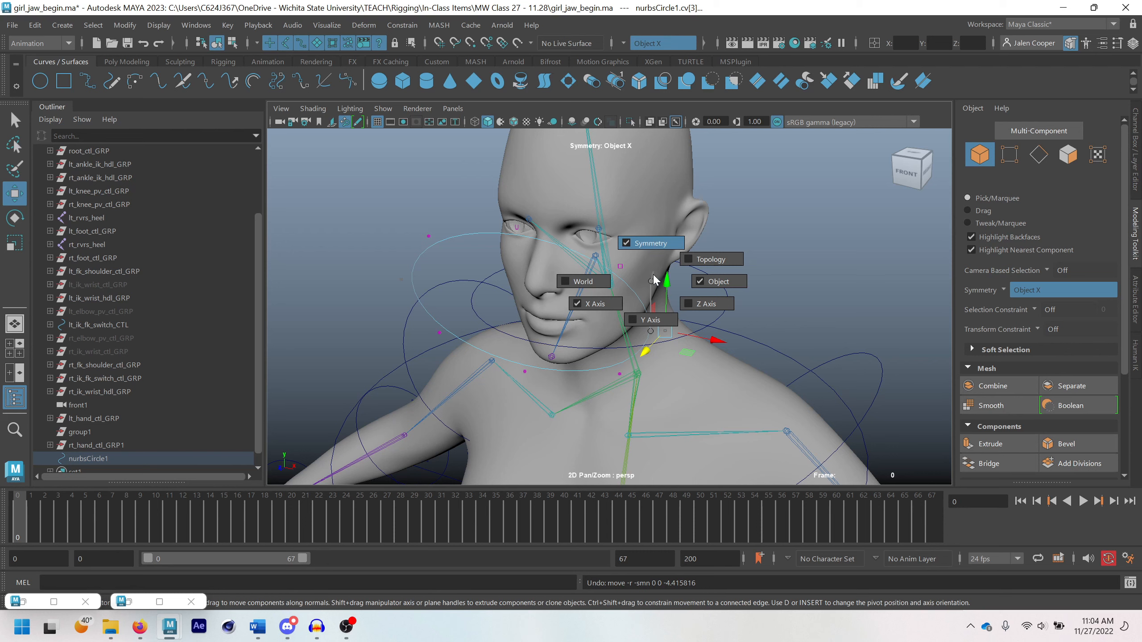
pyautogui.moveTo(654, 281); pyautogui.dragTo(576, 293)
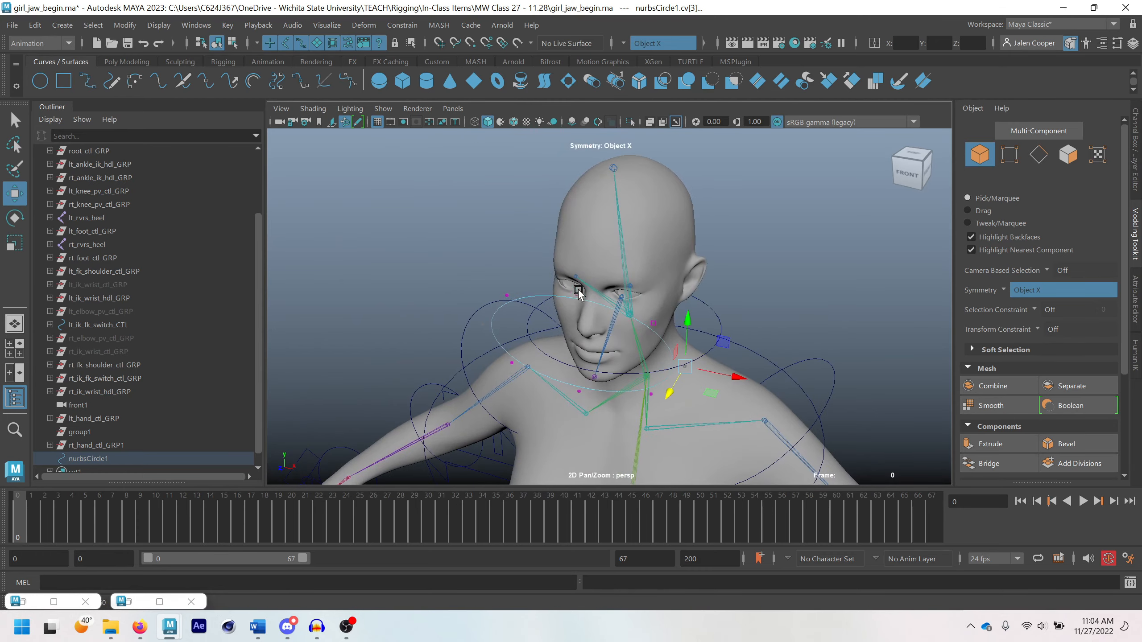
# Move the circle's side control vertices back toward the cheeks
pyautogui.press('f')
pyautogui.scroll(-9, 589, 292)
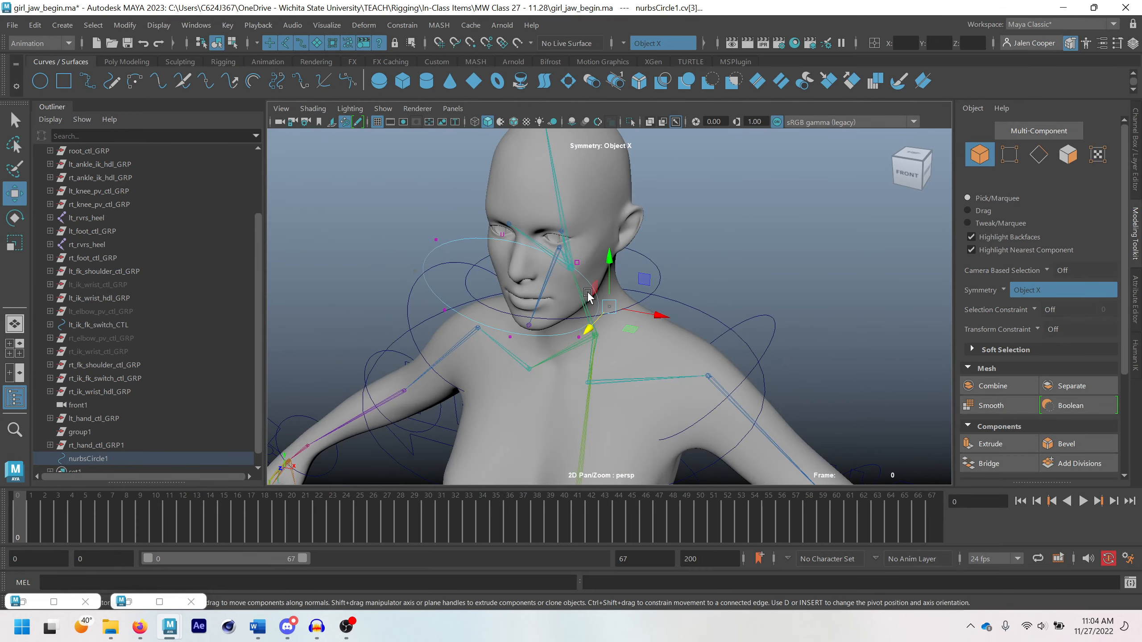
pyautogui.keyDown('alt'); pyautogui.moveTo(598, 288); pyautogui.dragTo(608, 315); pyautogui.keyUp('alt')
# Return the circle to control vertex editing and move its upper corner vertices back toward the face
pyautogui.click(591, 232)
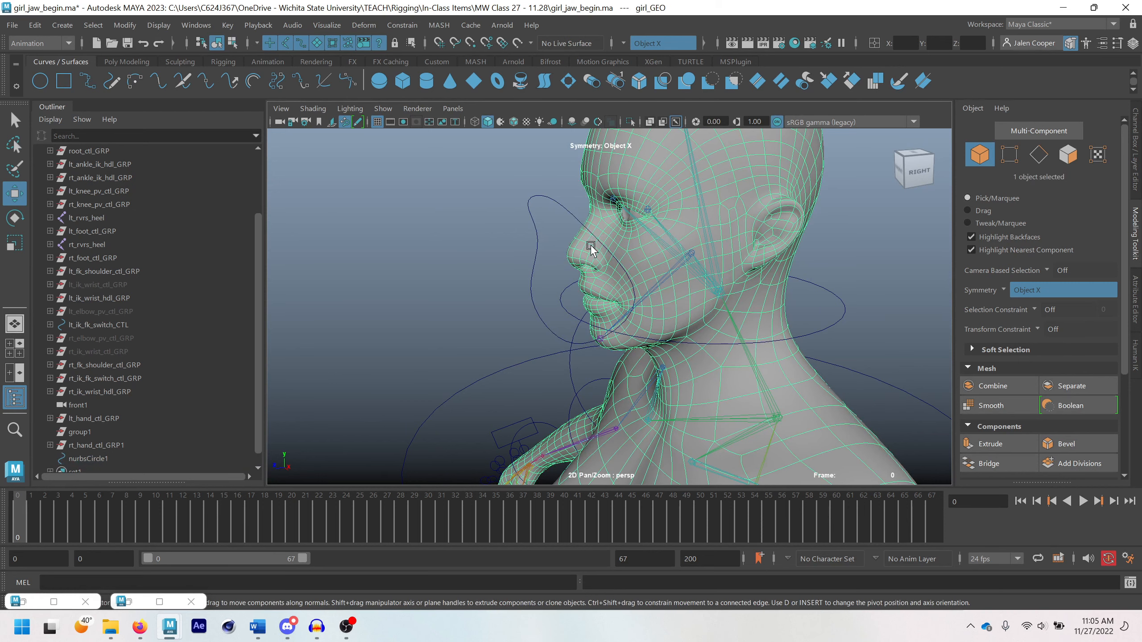
pyautogui.click(571, 216)
pyautogui.moveTo(571, 217); pyautogui.dragTo(535, 222, button='right')
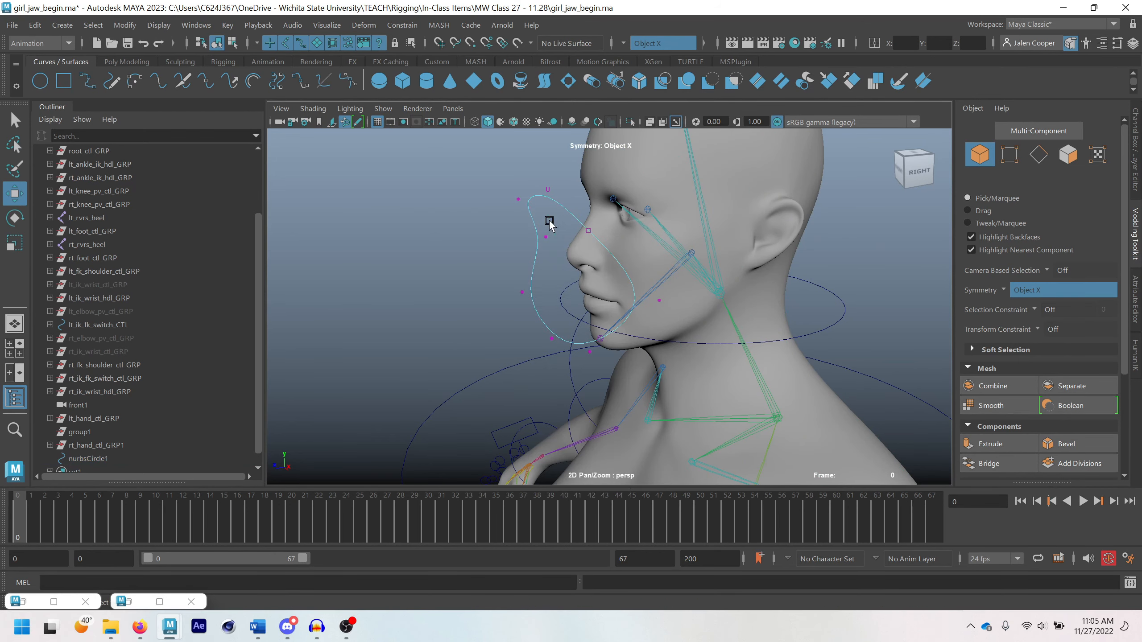
pyautogui.click(589, 230)
pyautogui.moveTo(548, 234); pyautogui.dragTo(603, 232)
pyautogui.scroll(-1, 577, 318)
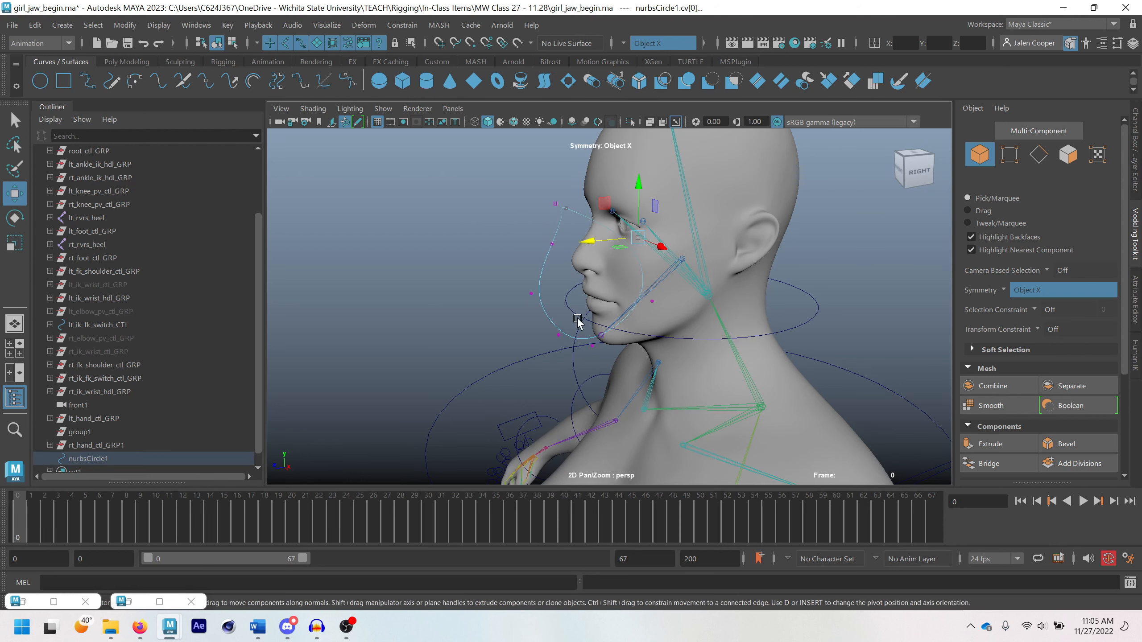
# Adjust the circle's bottom center control vertex in depth, and move the whole circle slightly back toward the face
pyautogui.click(557, 338)
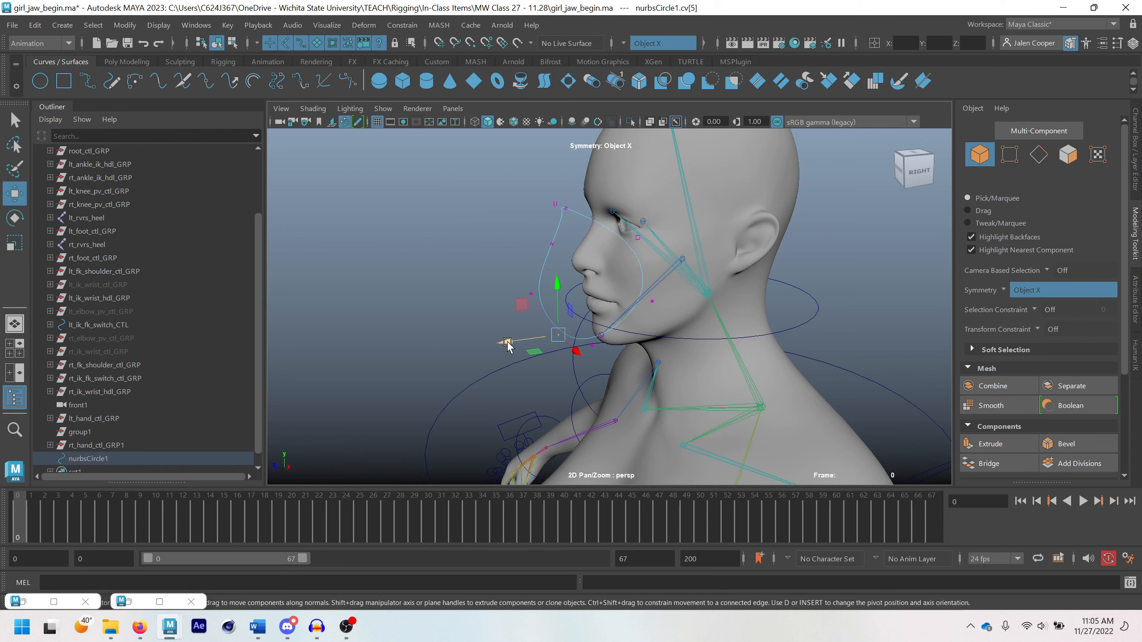
pyautogui.moveTo(507, 345); pyautogui.dragTo(505, 346)
pyautogui.moveTo(494, 293); pyautogui.dragTo(513, 282, button='right')
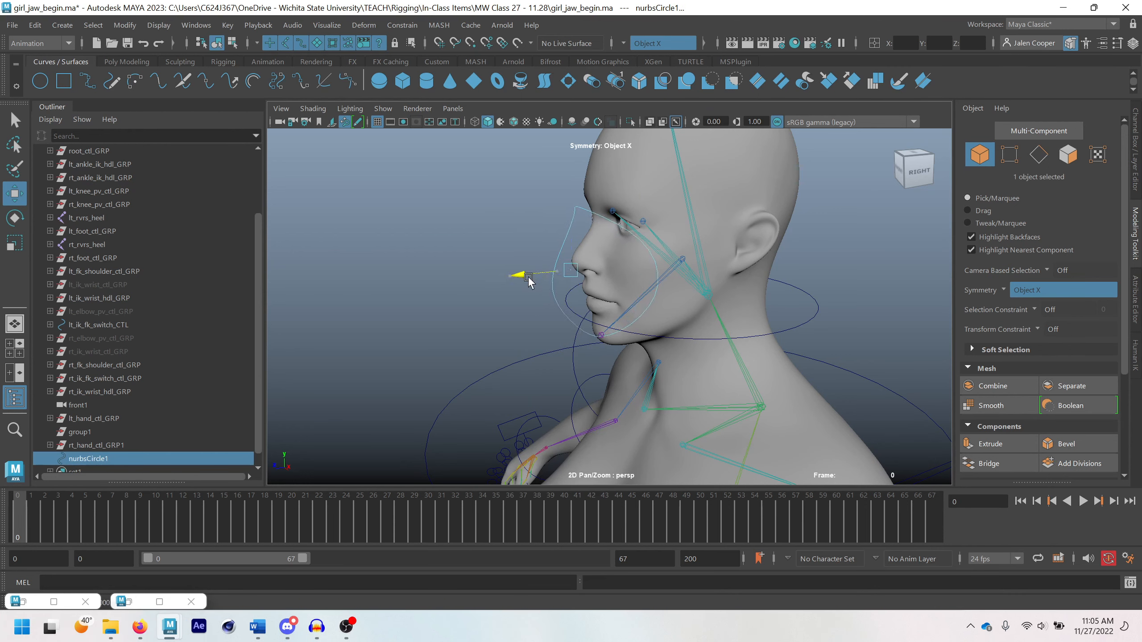
pyautogui.keyDown('alt'); pyautogui.moveTo(521, 278); pyautogui.dragTo(468, 300); pyautogui.keyUp('alt')
# Flatten the whole circle slightly in height by scaling it along its Z axis
pyautogui.scroll(4, 450, 301)
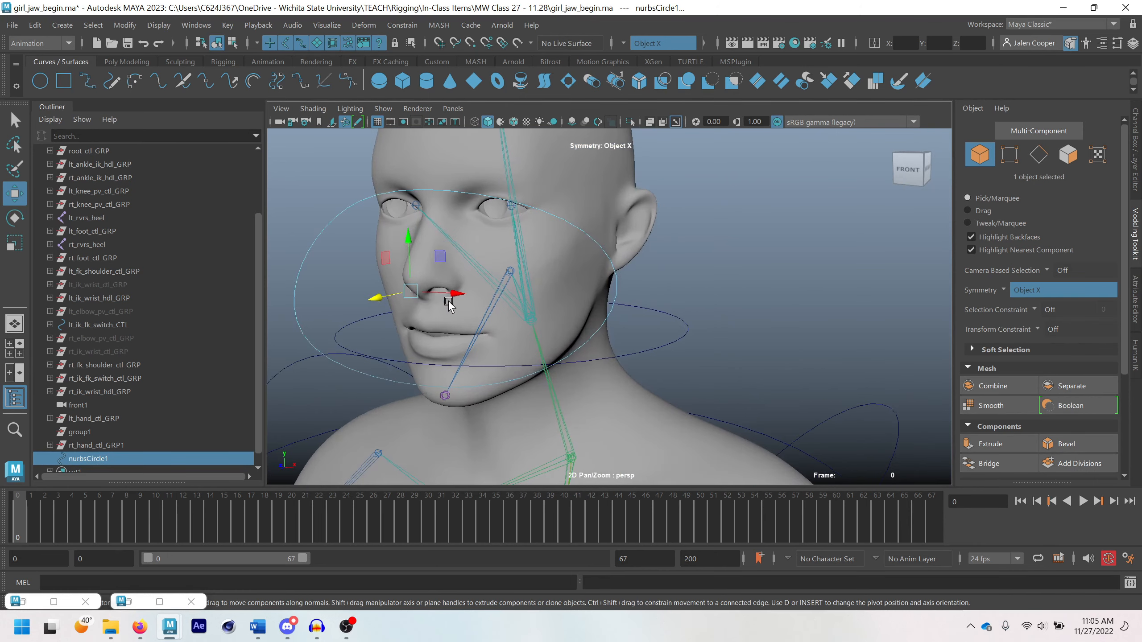
pyautogui.keyDown('alt'); pyautogui.moveTo(450, 301); pyautogui.dragTo(553, 288, button='middle'); pyautogui.keyUp('alt')
pyautogui.moveTo(482, 294); pyautogui.dragTo(491, 293)
pyautogui.scroll(-1, 512, 277)
pyautogui.press('r')
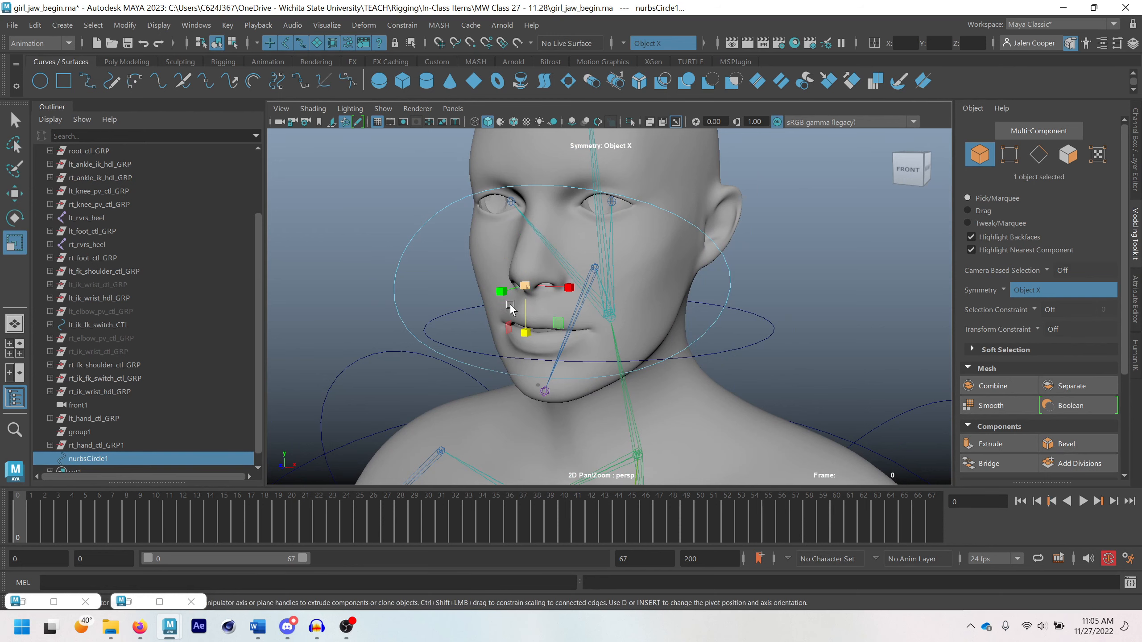
pyautogui.moveTo(524, 333); pyautogui.dragTo(524, 322)
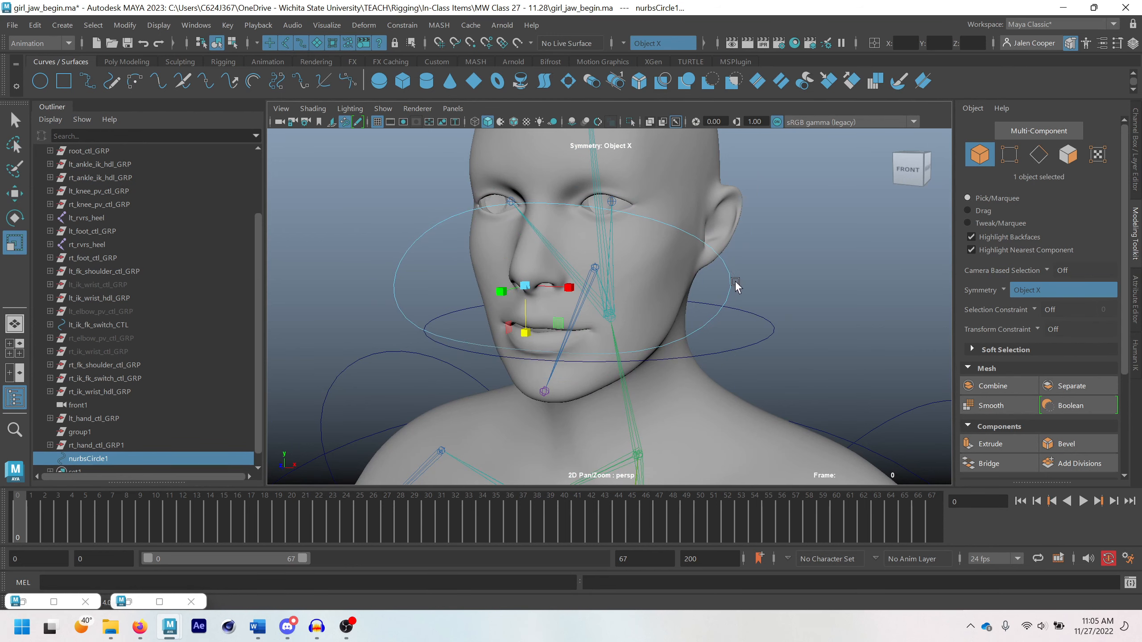
# Switch the circle to control vertex editing and move its two side vertices back alongside the cheeks
pyautogui.keyDown('alt'); pyautogui.moveTo(734, 277); pyautogui.dragTo(750, 282); pyautogui.keyUp('alt')
pyautogui.moveTo(708, 270); pyautogui.dragTo(652, 252, button='right')
pyautogui.click(699, 281)
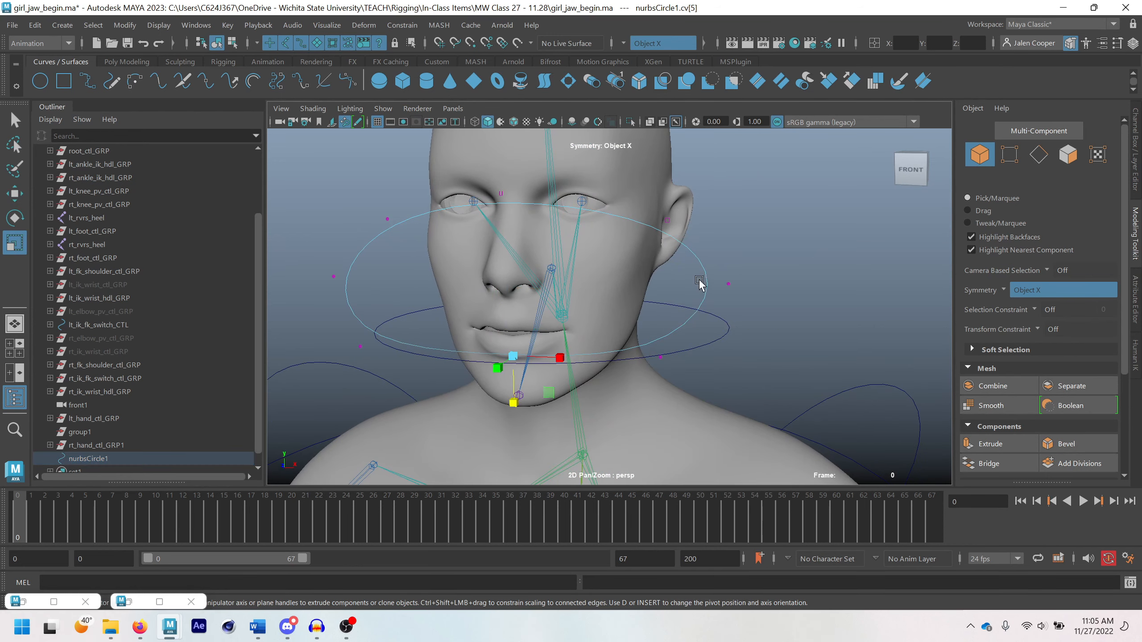
pyautogui.click(729, 287)
pyautogui.press('q')
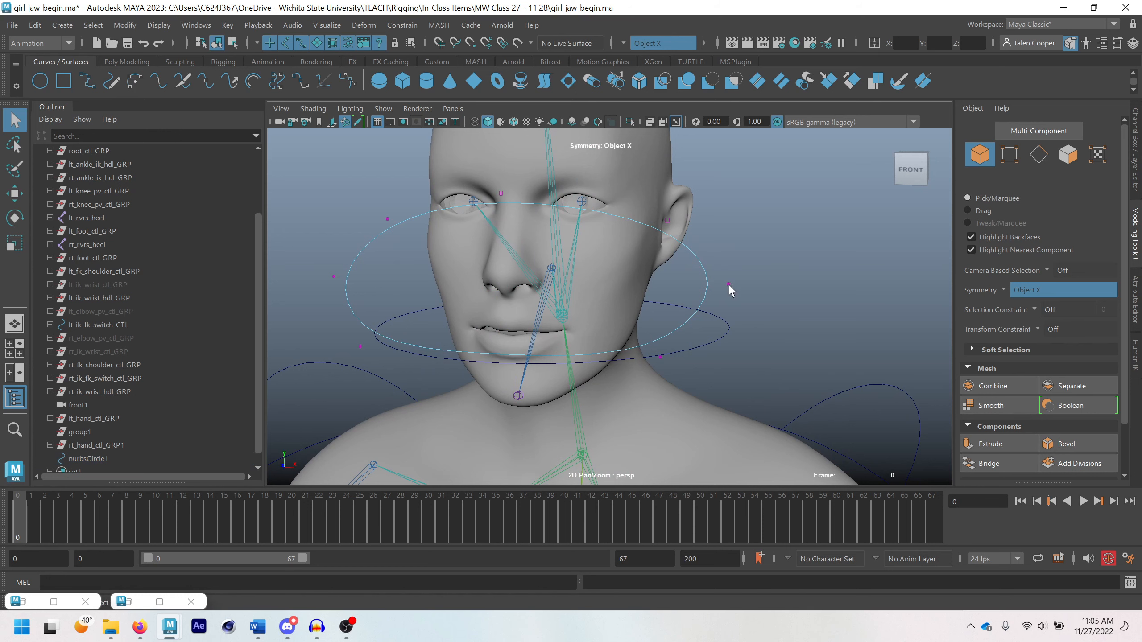
pyautogui.click(728, 284)
pyautogui.hotkey('shift', '.')
pyautogui.click(731, 284)
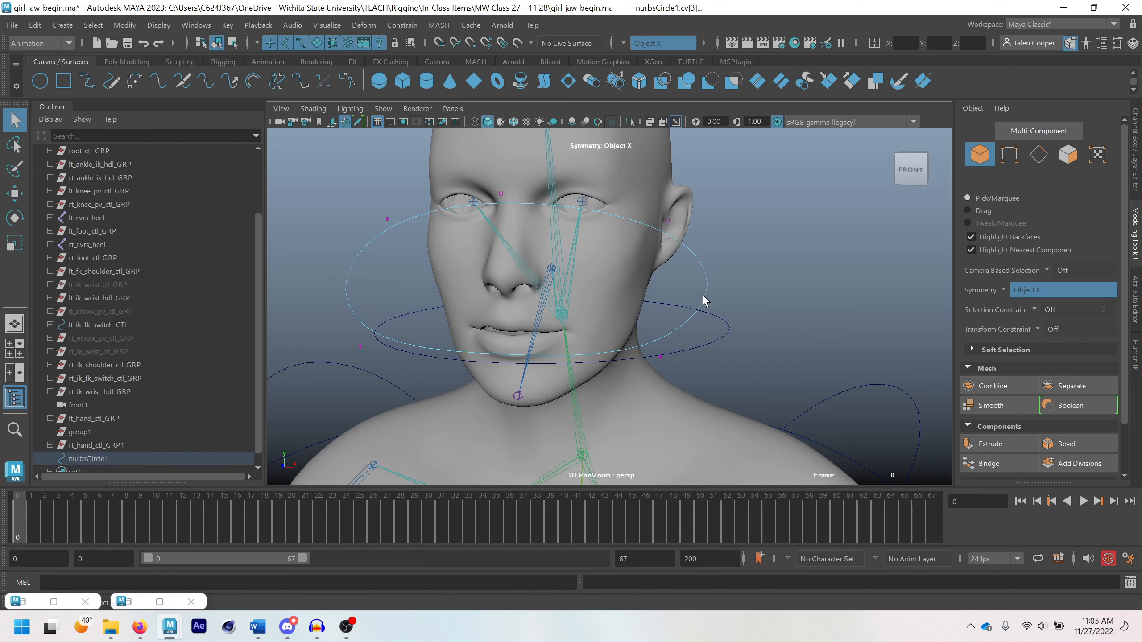
pyautogui.press('w')
pyautogui.moveTo(704, 299)
pyautogui.keyDown('alt'); pyautogui.mouseDown()
pyautogui.moveTo(805, 314)
pyautogui.moveTo(842, 297)
pyautogui.moveTo(773, 285)
pyautogui.moveTo(704, 314)
pyautogui.moveTo(655, 312)
pyautogui.moveTo(715, 305)
pyautogui.mouseUp(); pyautogui.keyUp('alt')
# Move the circle's lower corner control vertices back and down toward the jawline
pyautogui.keyDown('alt'); pyautogui.moveTo(663, 357); pyautogui.dragTo(704, 355); pyautogui.keyUp('alt')
pyautogui.click(664, 348)
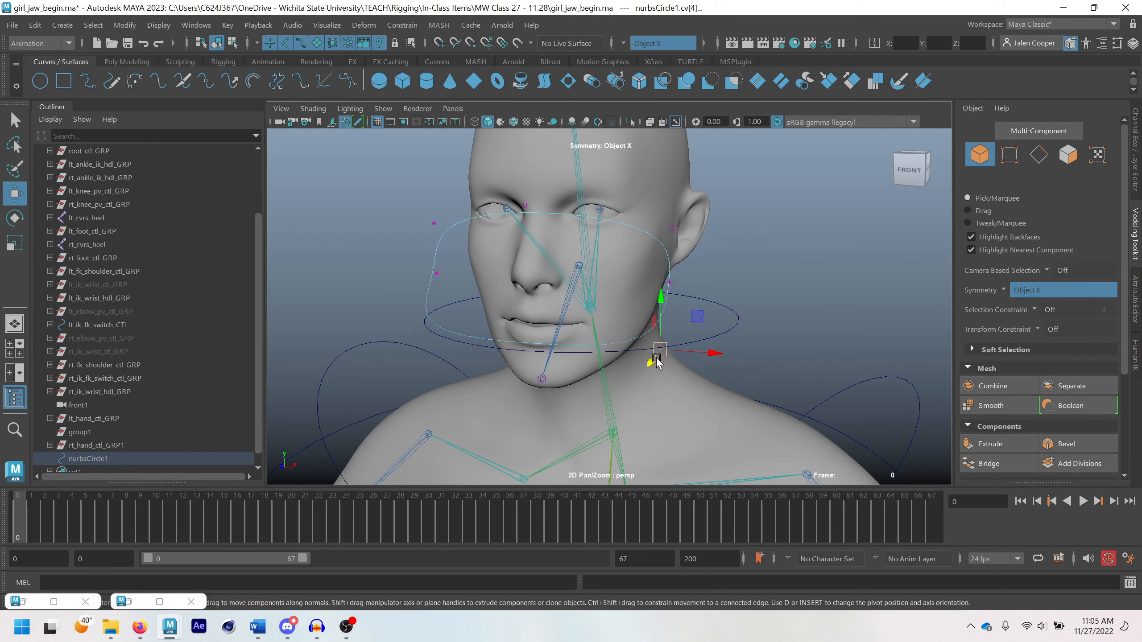
pyautogui.moveTo(660, 297); pyautogui.dragTo(672, 392)
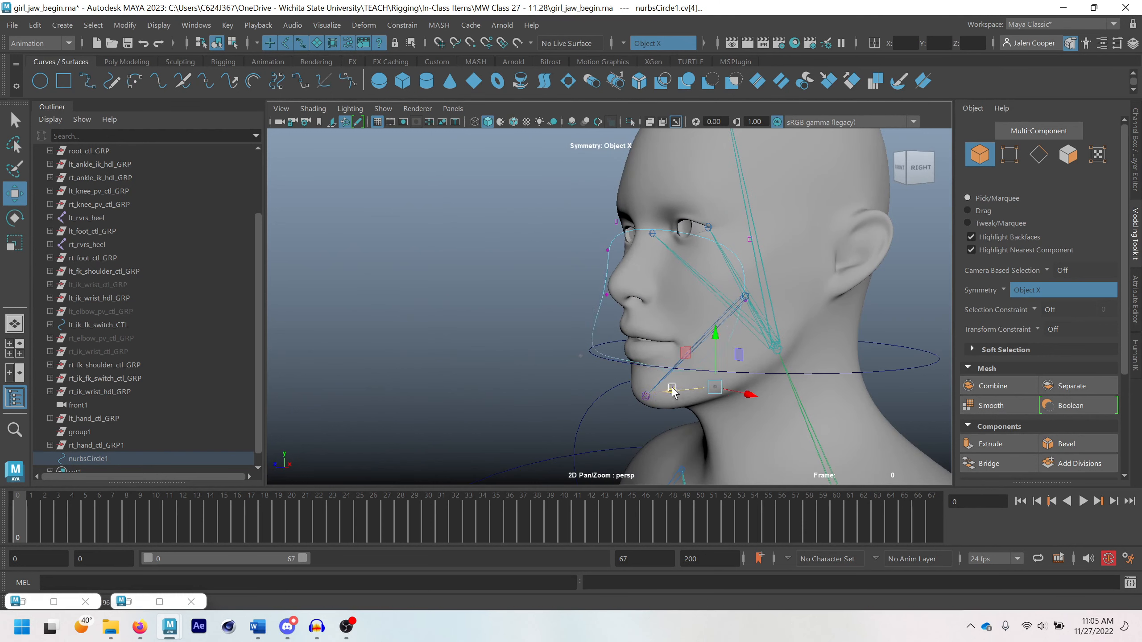
# Lower the circle's top center and upper corner control vertices to bring the upper edge below the eyes
pyautogui.click(616, 221)
pyautogui.keyDown('alt'); pyautogui.moveTo(616, 223); pyautogui.dragTo(563, 205); pyautogui.keyUp('alt')
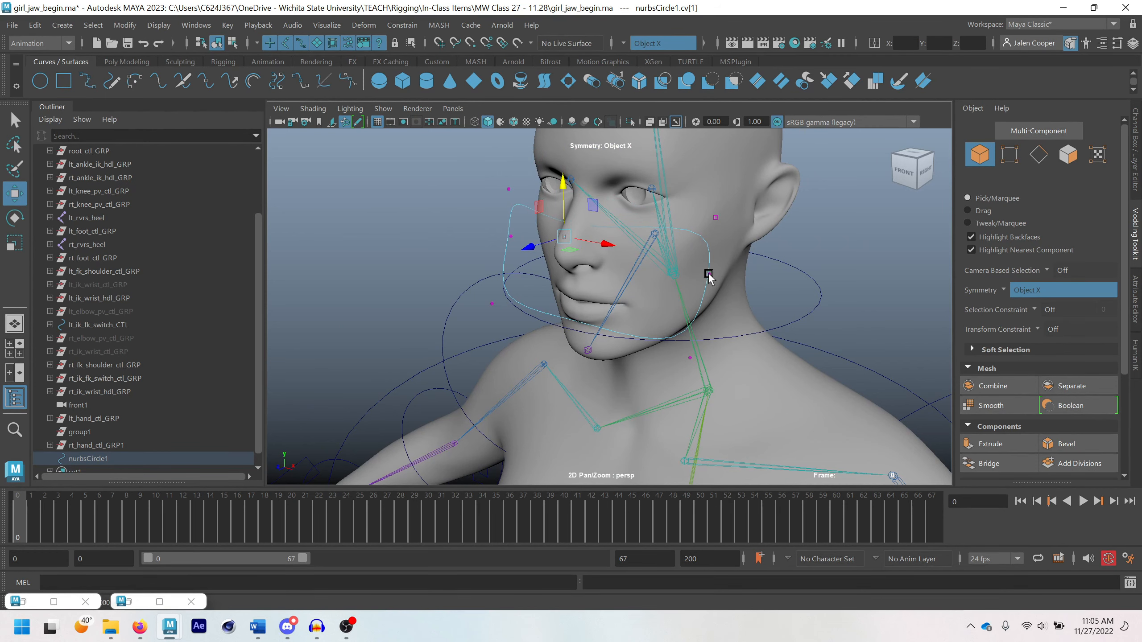
pyautogui.keyDown('alt'); pyautogui.moveTo(715, 219); pyautogui.dragTo(732, 256); pyautogui.keyUp('alt')
pyautogui.click(724, 238)
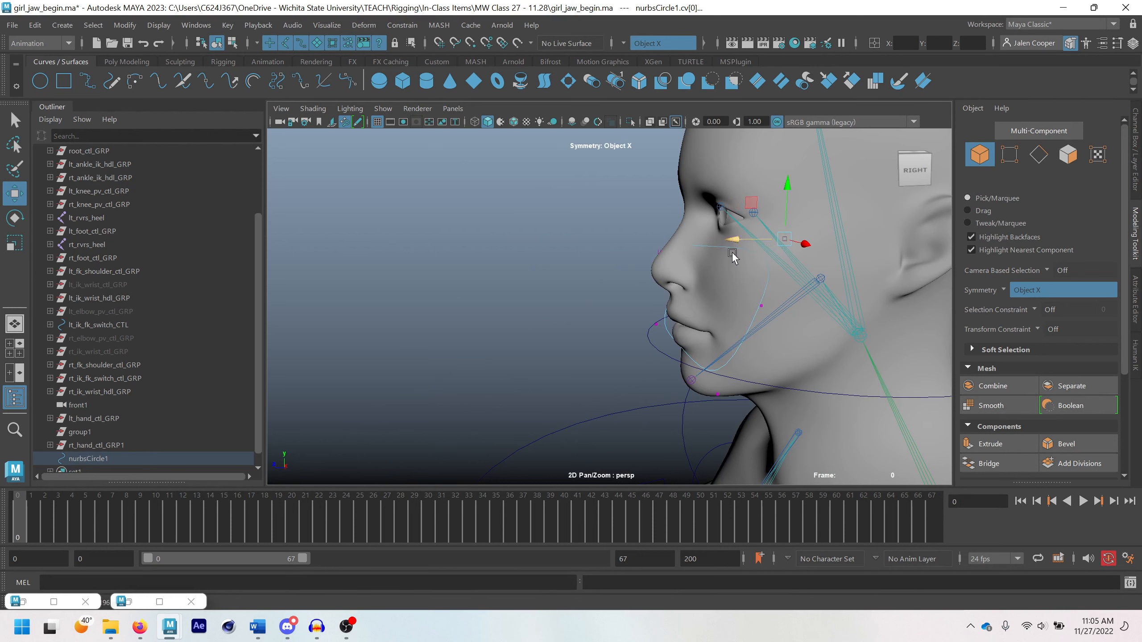
# Reposition the circle's lower corner and side control vertices in side view to follow the cheek and jawline
pyautogui.click(715, 392)
pyautogui.moveTo(673, 402); pyautogui.dragTo(723, 351)
pyautogui.click(763, 306)
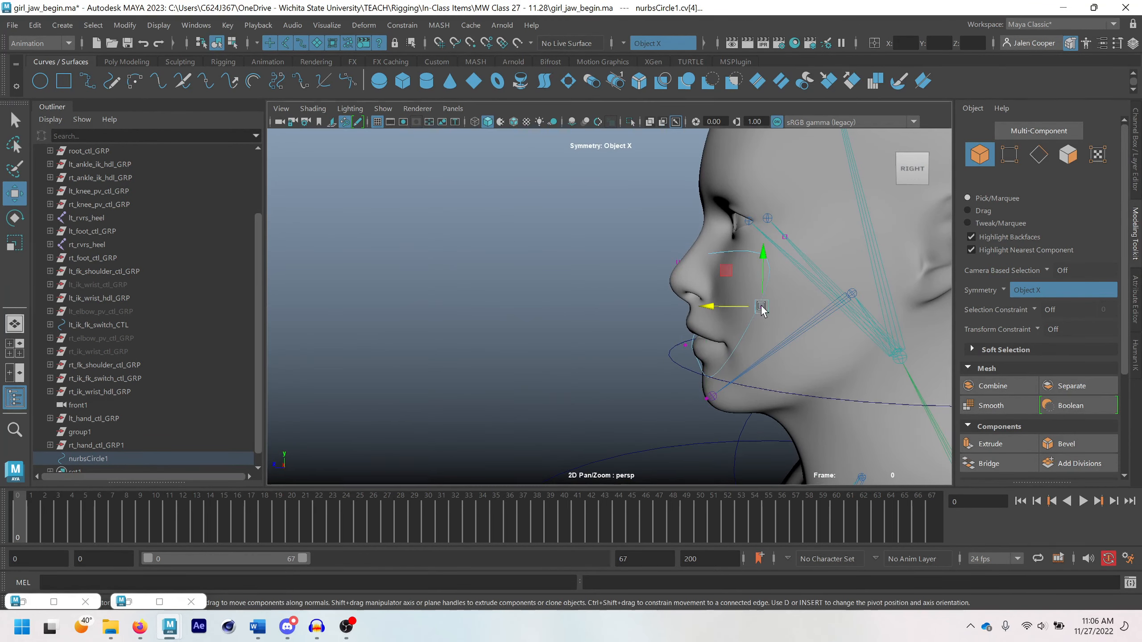
pyautogui.moveTo(727, 270); pyautogui.dragTo(748, 336)
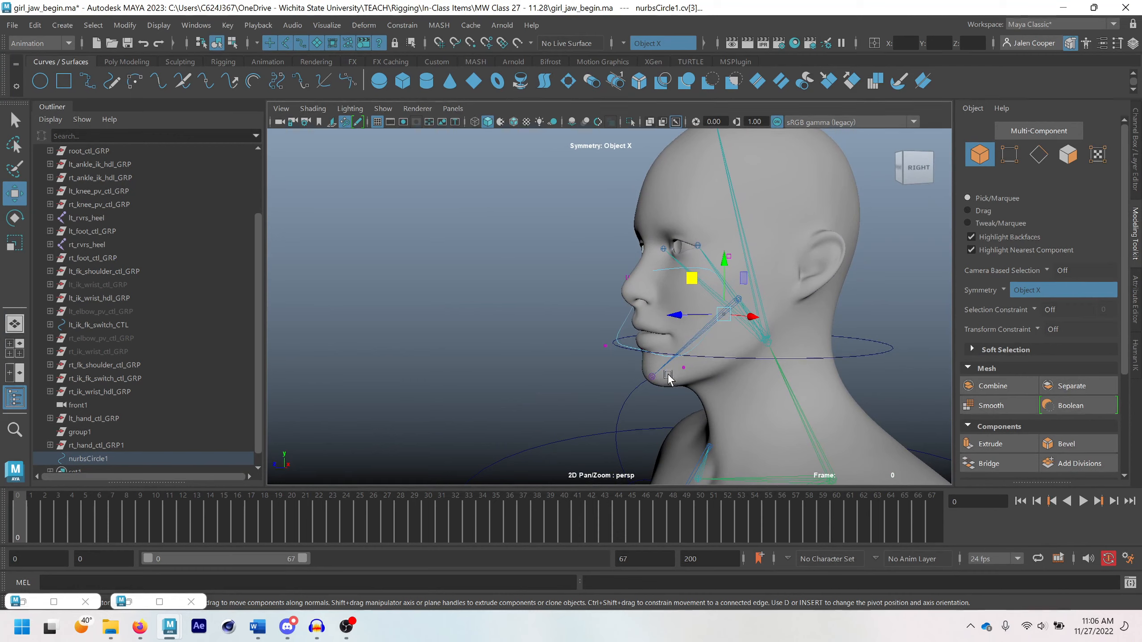
pyautogui.click(680, 370)
pyautogui.moveTo(655, 342); pyautogui.dragTo(744, 330)
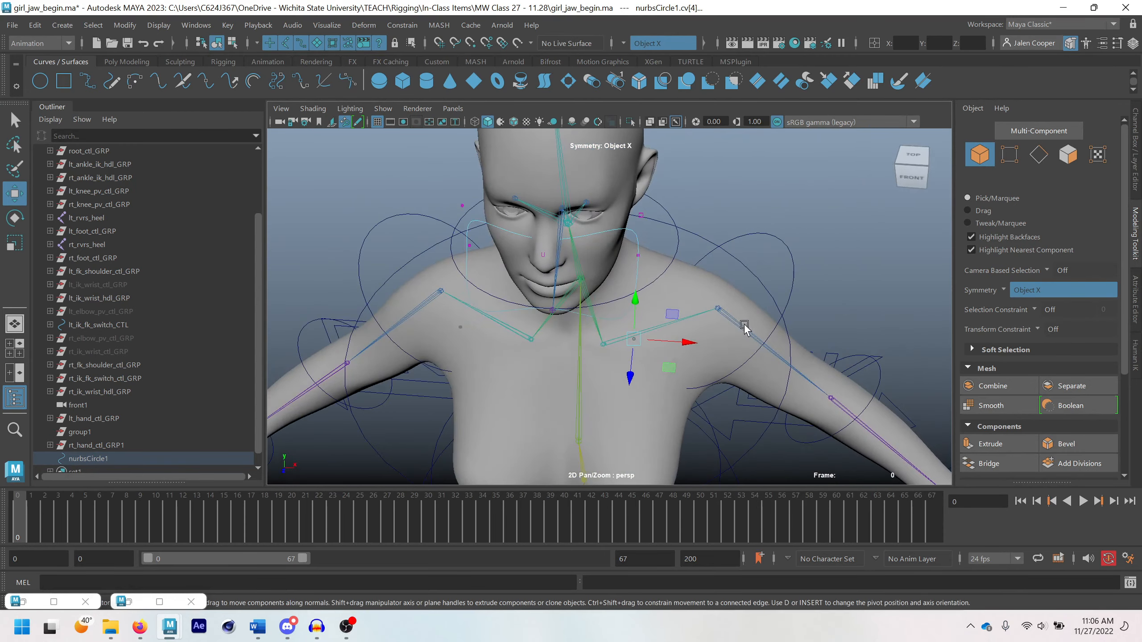
# Pull the circle's side and lower corner control vertices inward, closer to the cheeks and chin
pyautogui.click(638, 254)
pyautogui.moveTo(673, 277); pyautogui.dragTo(659, 261)
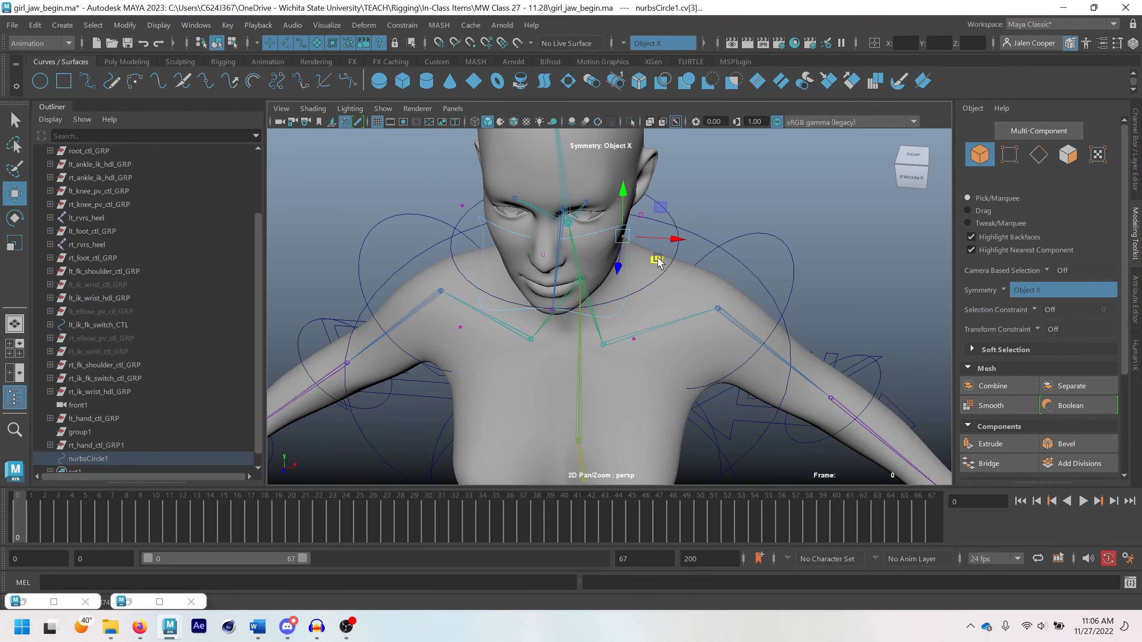
pyautogui.click(632, 340)
pyautogui.moveTo(669, 371); pyautogui.dragTo(593, 329)
# Leave control vertex editing and select nurbsCircle1 as a whole object
pyautogui.scroll(-2, 666, 261)
pyautogui.scroll(3, 656, 277)
pyautogui.scroll(-3, 659, 280)
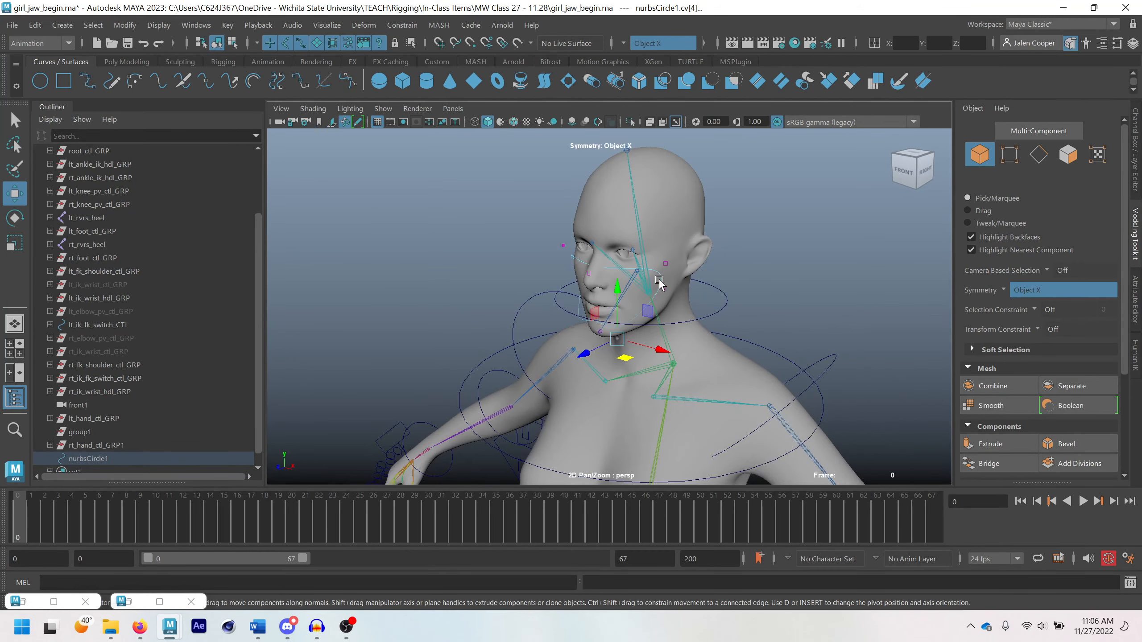
pyautogui.scroll(-1, 659, 279)
pyautogui.moveTo(642, 275); pyautogui.dragTo(693, 250, button='right')
pyautogui.press('q')
pyautogui.click(96, 462)
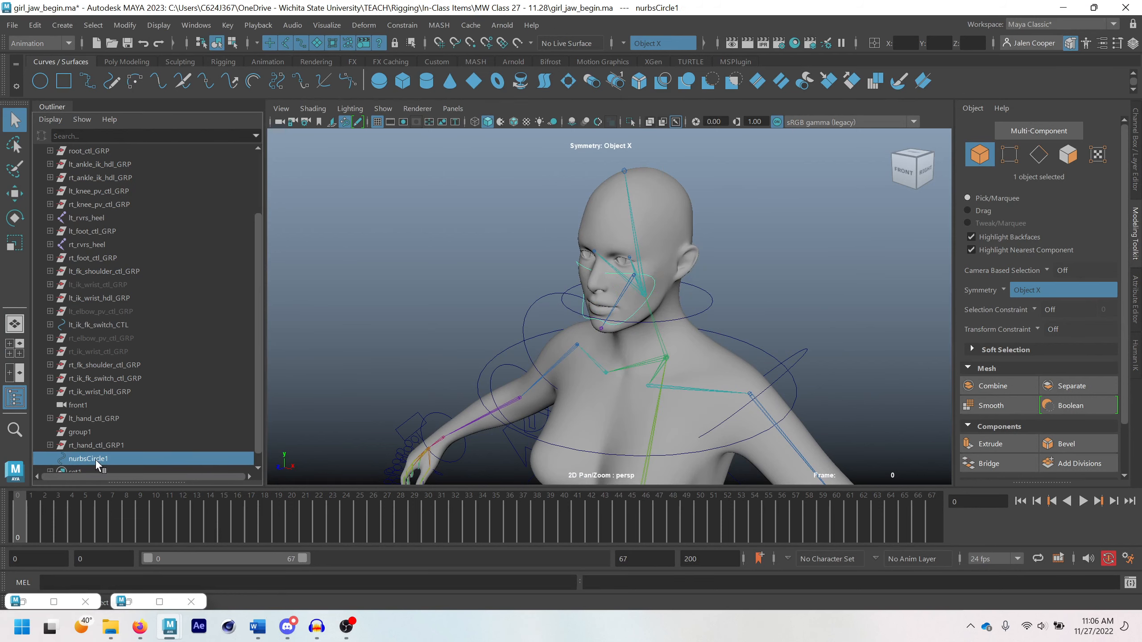
# With the circle isolated, move all its control vertices forward, away from the face, and end the isolation
pyautogui.press('w')
pyautogui.scroll(-3, 490, 326)
pyautogui.keyDown('alt'); pyautogui.moveTo(503, 329); pyautogui.dragTo(635, 320); pyautogui.keyUp('alt')
pyautogui.scroll(4, 581, 327)
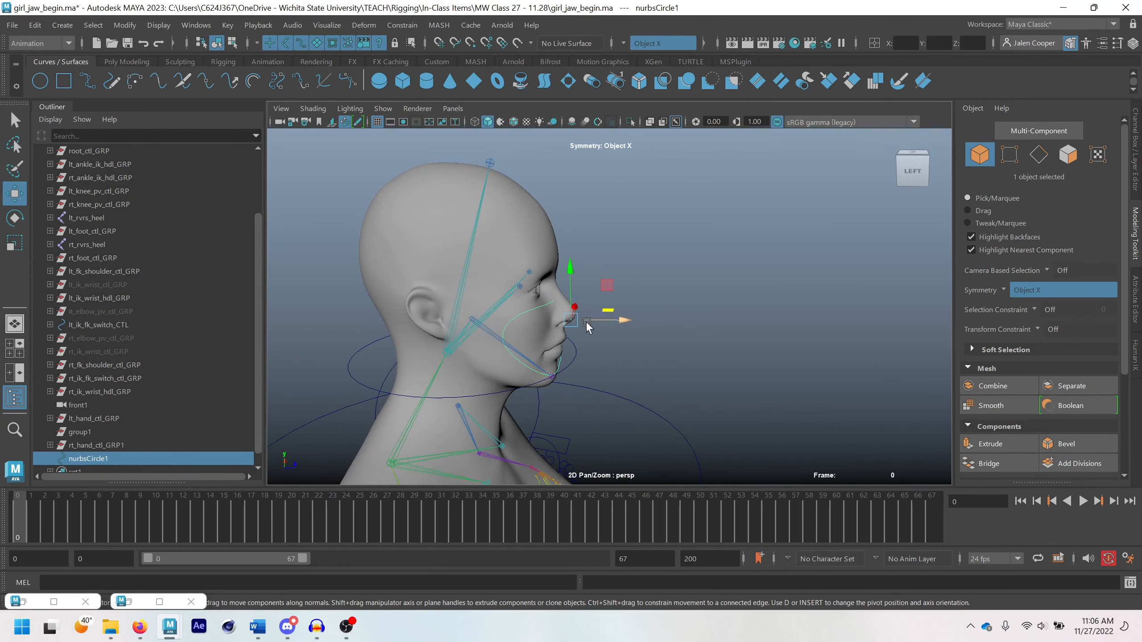
pyautogui.hotkey('ctrl', '1')
pyautogui.moveTo(537, 317); pyautogui.dragTo(536, 238, button='right')
pyautogui.moveTo(438, 248); pyautogui.dragTo(625, 434)
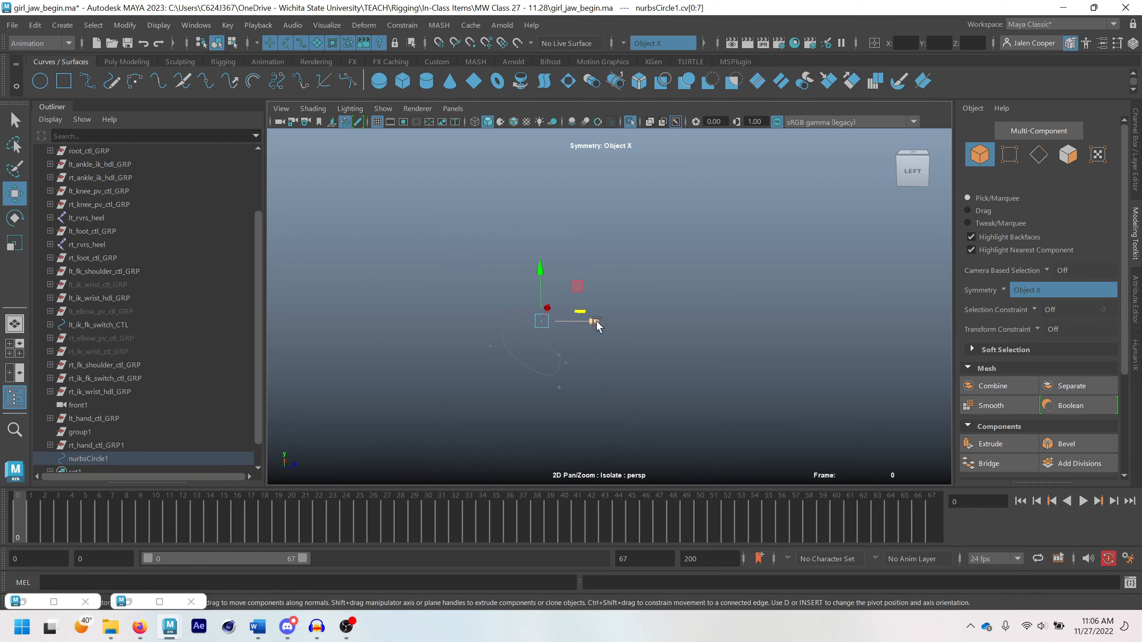
pyautogui.moveTo(594, 322); pyautogui.dragTo(745, 350)
pyautogui.moveTo(737, 274); pyautogui.dragTo(788, 263, button='right')
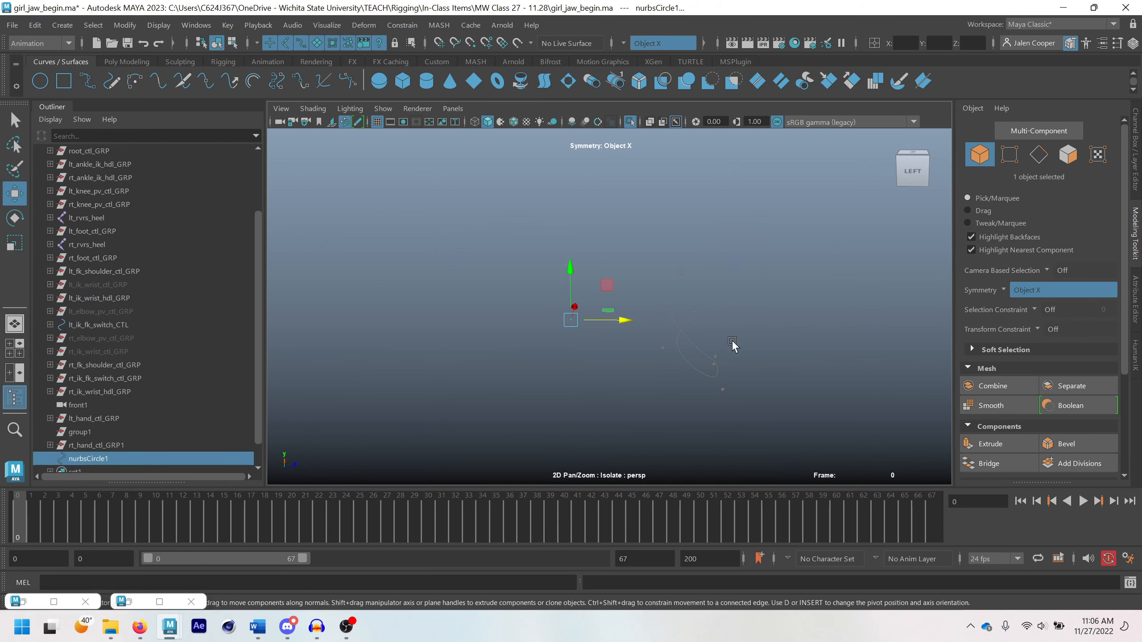
pyautogui.click(675, 121)
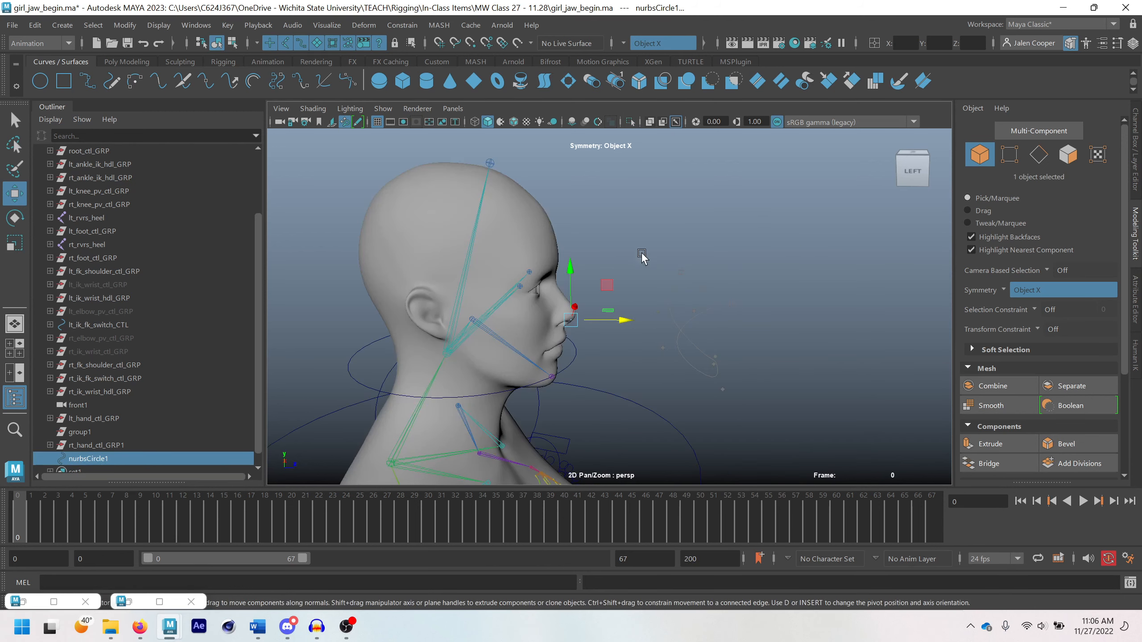
# Examine the circle's placement before the face against the neck control and upper body from several angles
pyautogui.click(590, 350)
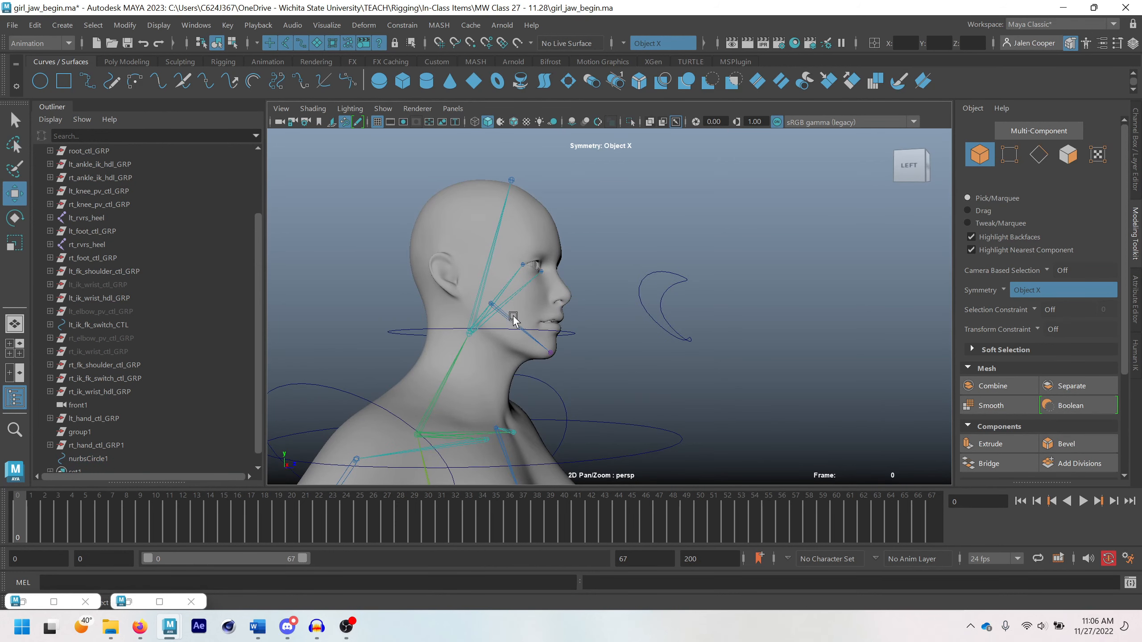
pyautogui.click(400, 333)
pyautogui.keyDown('alt'); pyautogui.moveTo(379, 317); pyautogui.dragTo(490, 328); pyautogui.keyUp('alt')
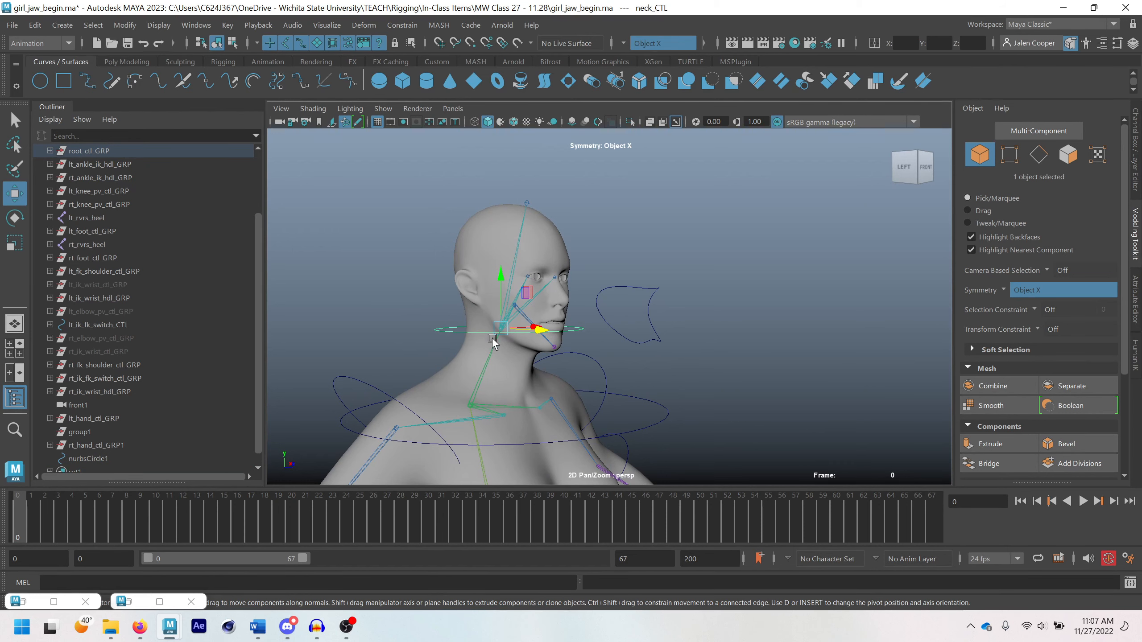
pyautogui.click(616, 335)
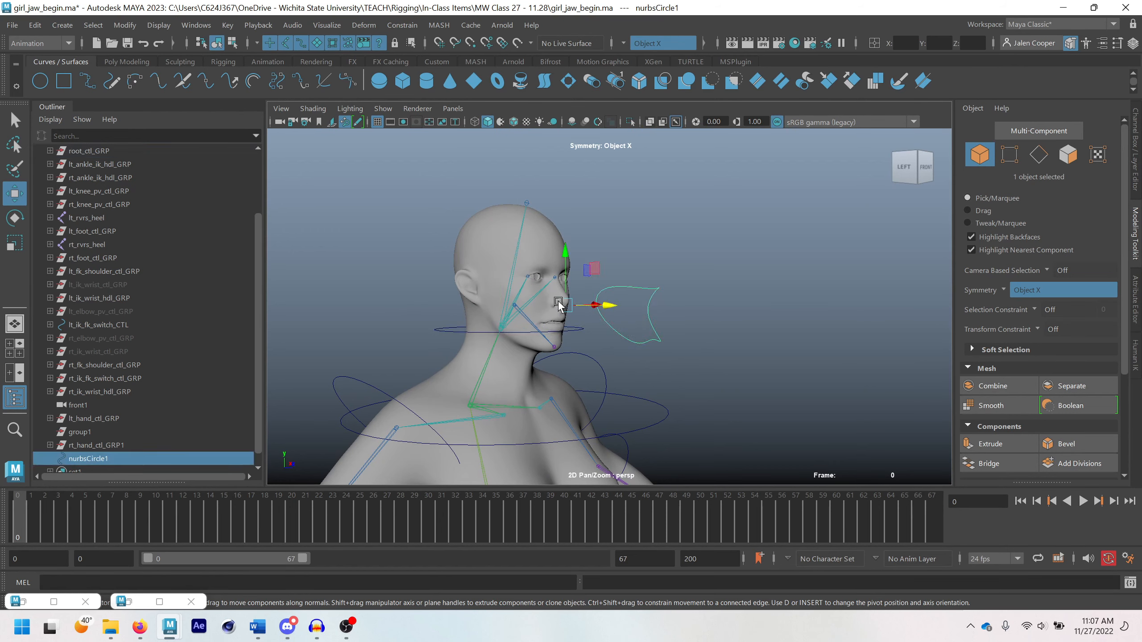
pyautogui.keyDown('alt'); pyautogui.moveTo(558, 379); pyautogui.dragTo(588, 385); pyautogui.keyUp('alt')
pyautogui.scroll(5, 602, 383)
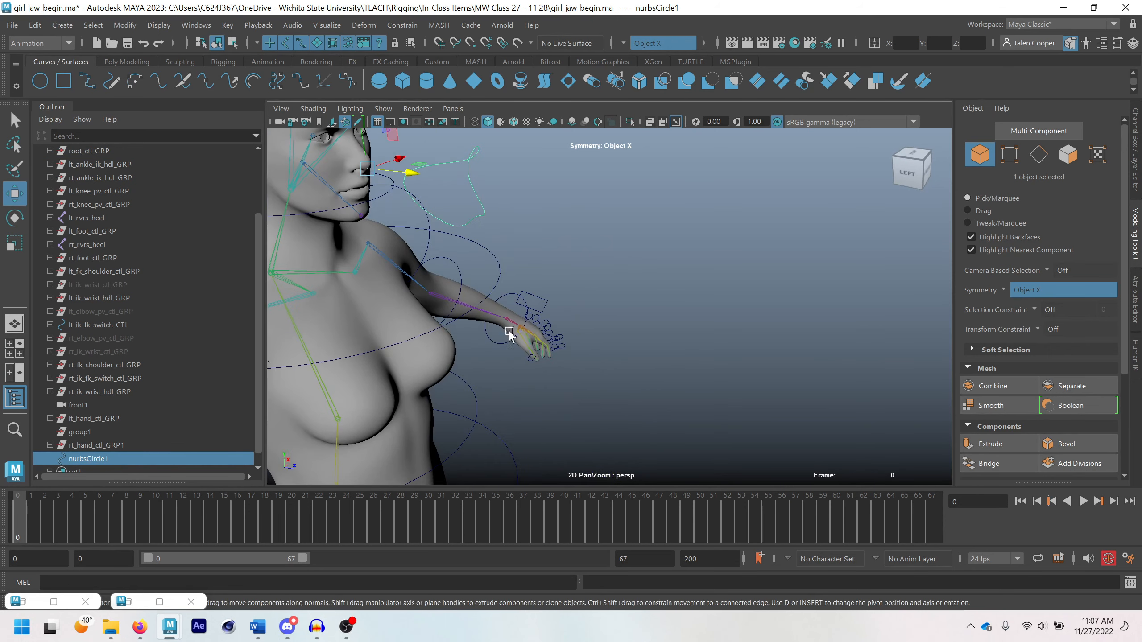
pyautogui.scroll(-3, 532, 352)
pyautogui.keyDown('alt'); pyautogui.moveTo(533, 263); pyautogui.dragTo(578, 314, button='middle'); pyautogui.keyUp('alt')
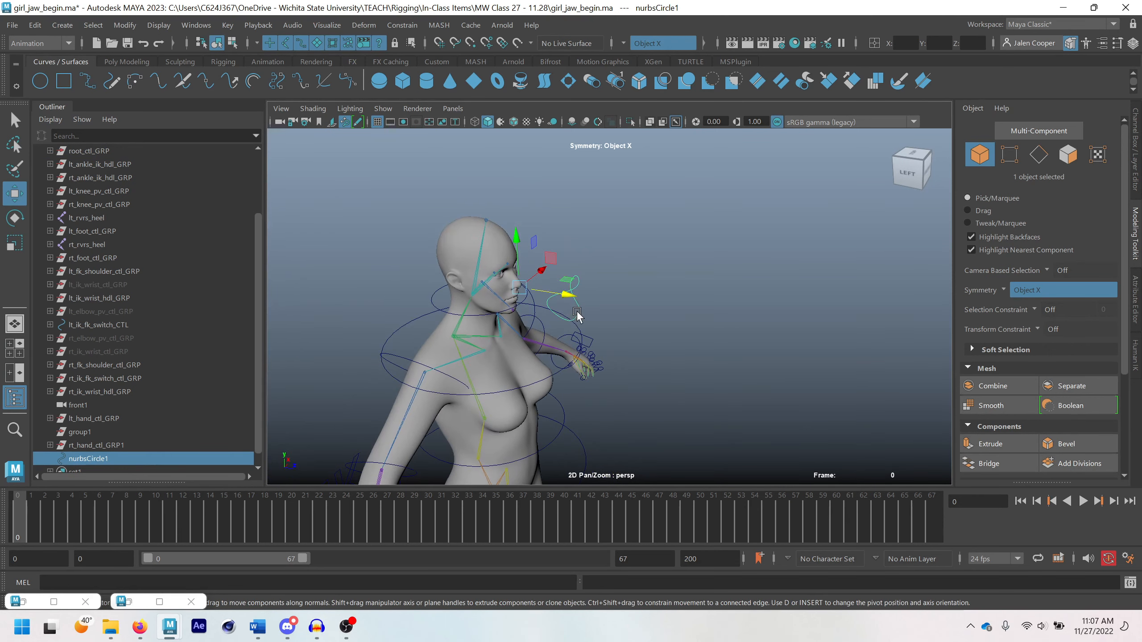
# Undo the forward move of the circle's control vertices and end the isolation
pyautogui.hotkey('ctrl', 'z')
pyautogui.hotkey('ctrl', 'z')
pyautogui.hotkey('ctrl', 'z')
pyautogui.hotkey('ctrl', 'z')
pyautogui.hotkey('ctrl', 'z')
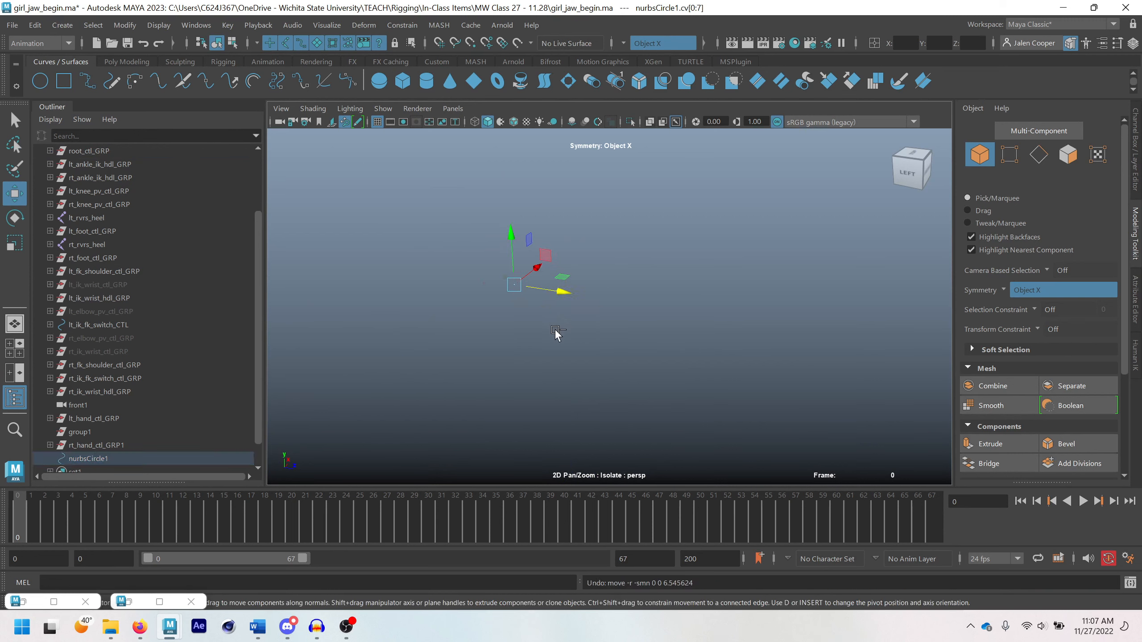
pyautogui.click(629, 122)
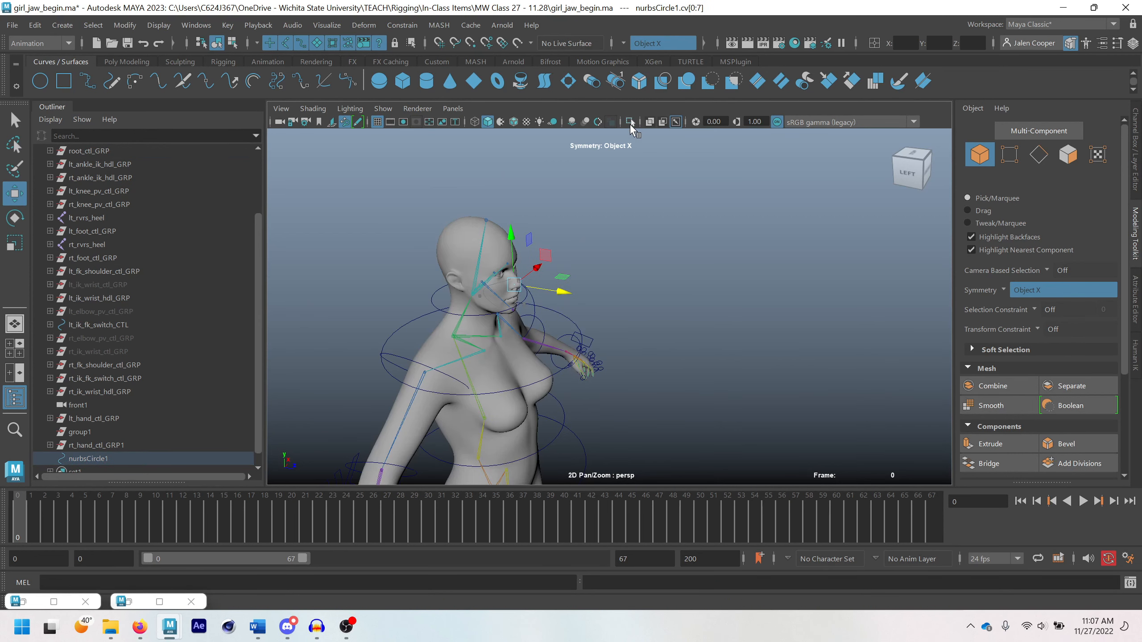
# Select the circle as a whole object and move it slightly forward from the face in side view
pyautogui.scroll(2, 463, 252)
pyautogui.moveTo(462, 235); pyautogui.dragTo(525, 221, button='right')
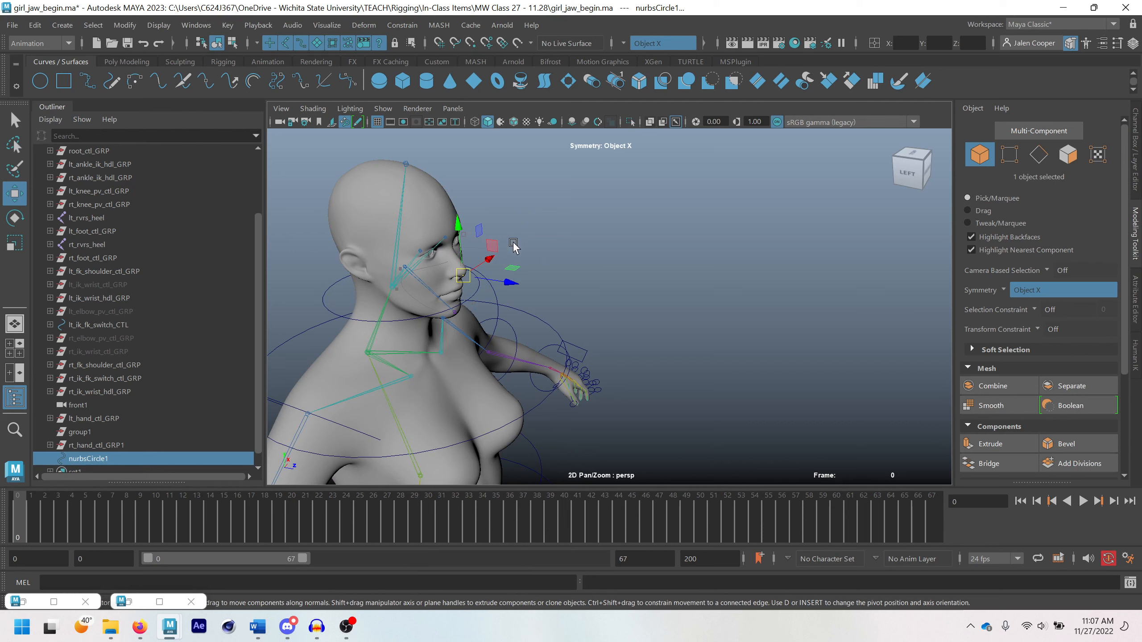
pyautogui.click(541, 239)
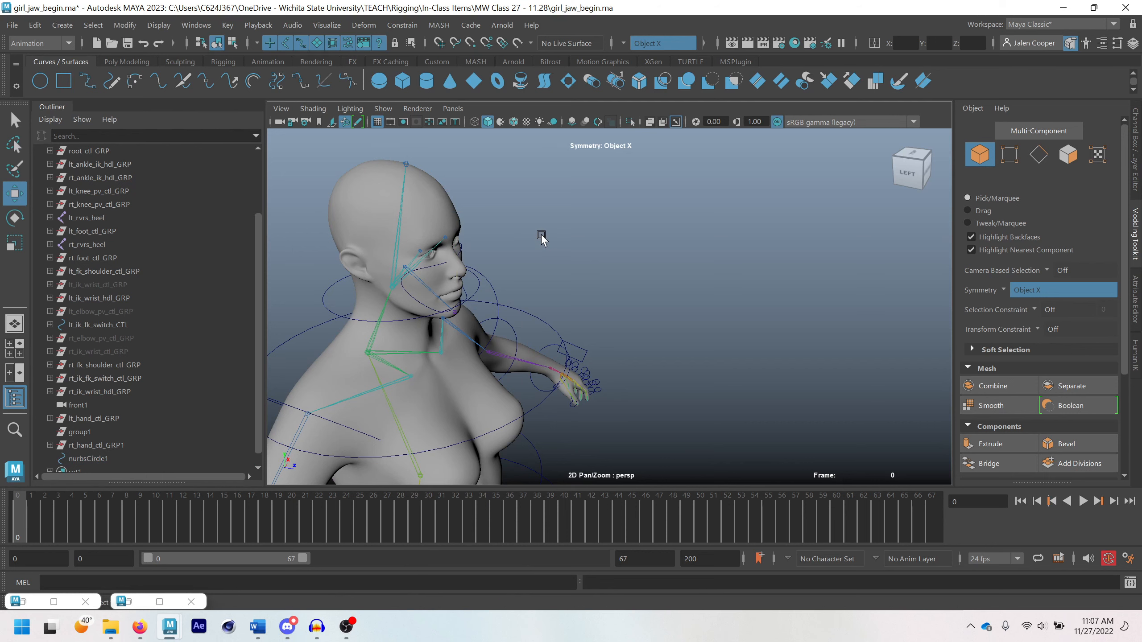
pyautogui.click(407, 293)
pyautogui.moveTo(517, 289); pyautogui.dragTo(527, 282)
pyautogui.keyDown('alt'); pyautogui.moveTo(517, 324); pyautogui.dragTo(528, 288); pyautogui.keyUp('alt')
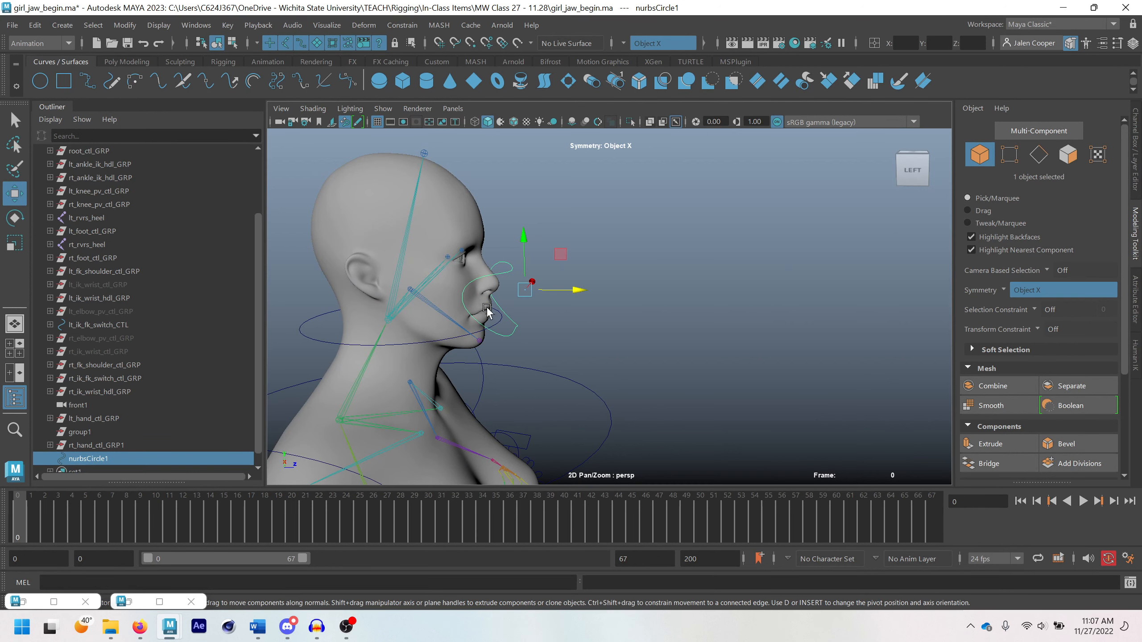
# Freeze the transformations of nurbsCircle1
pyautogui.click(1136, 179)
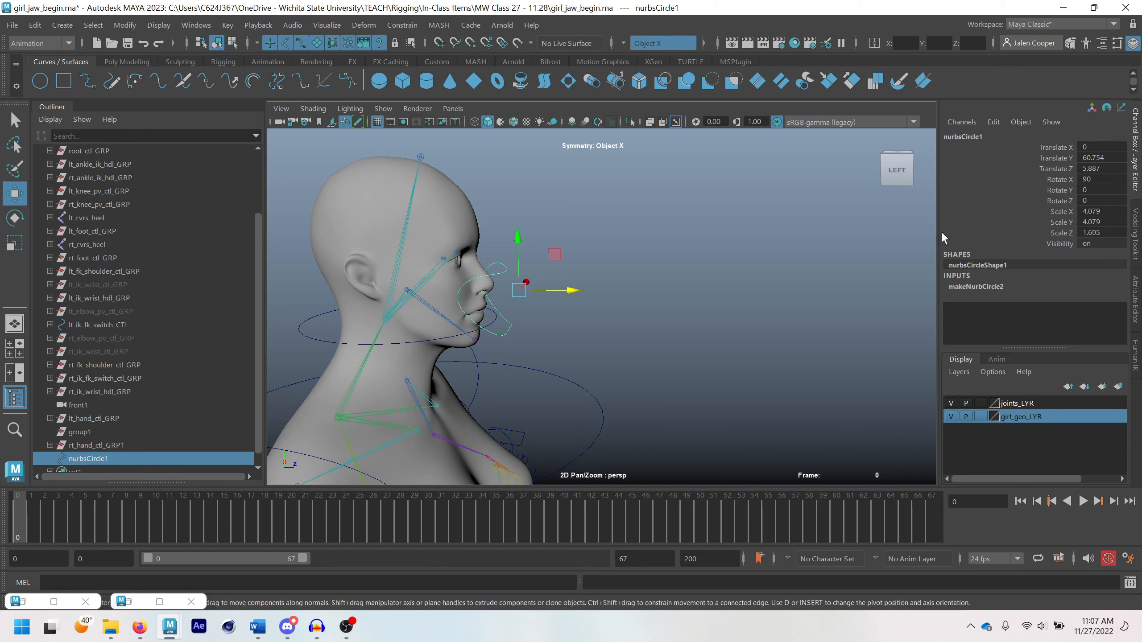
pyautogui.click(124, 25)
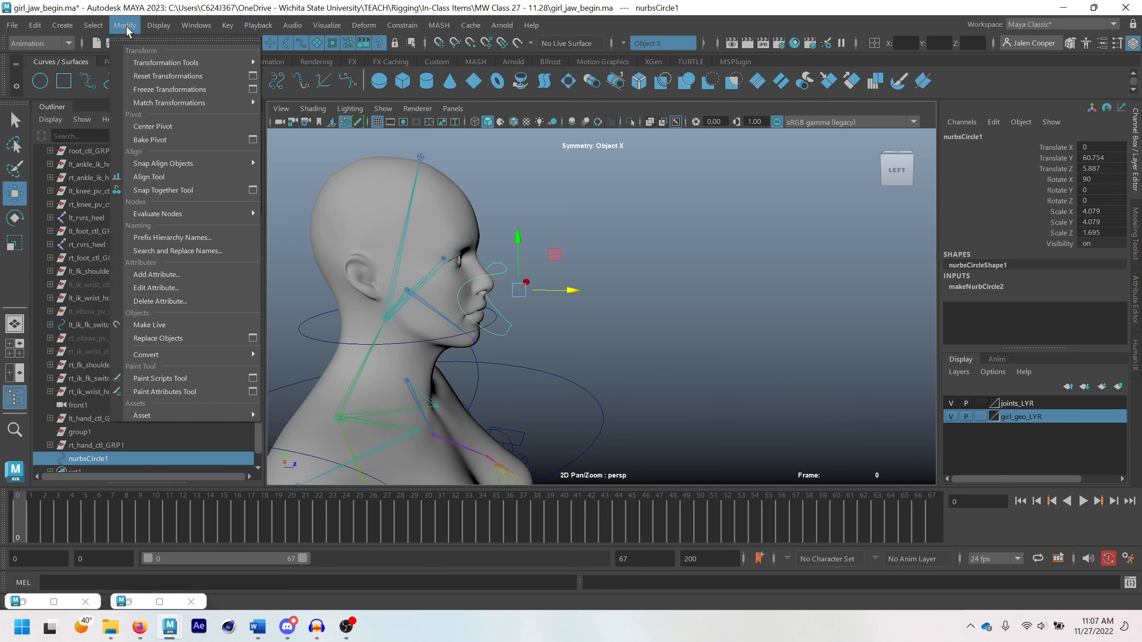
pyautogui.click(147, 89)
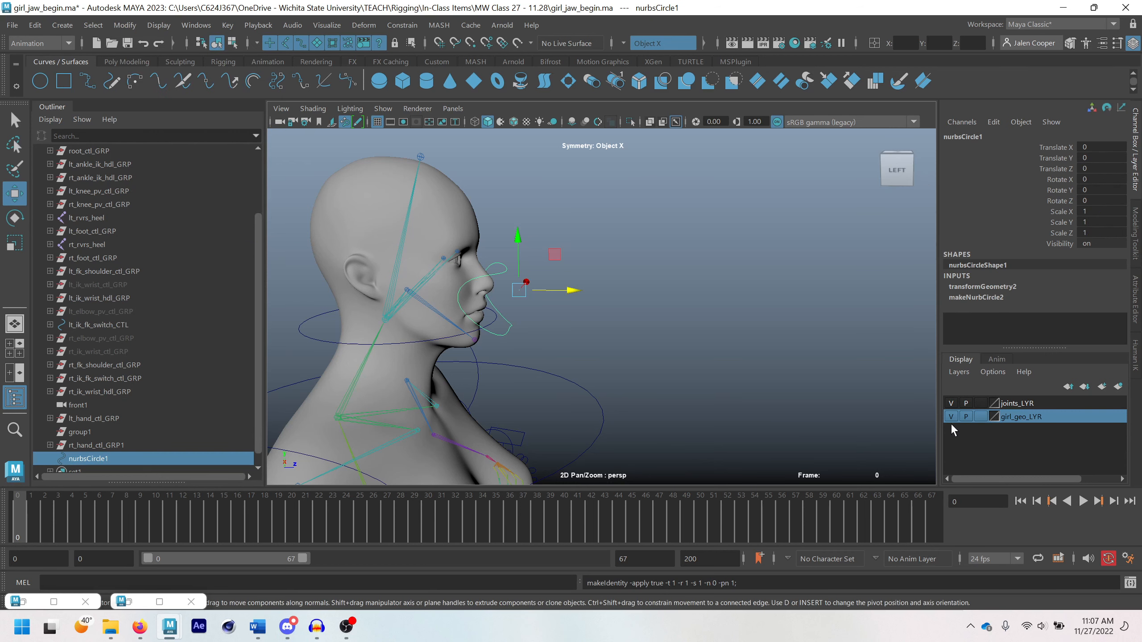
# Rotate the jaw1 joint to test the mouth opening, and undo the rotation
pyautogui.click(426, 301)
pyautogui.press('e')
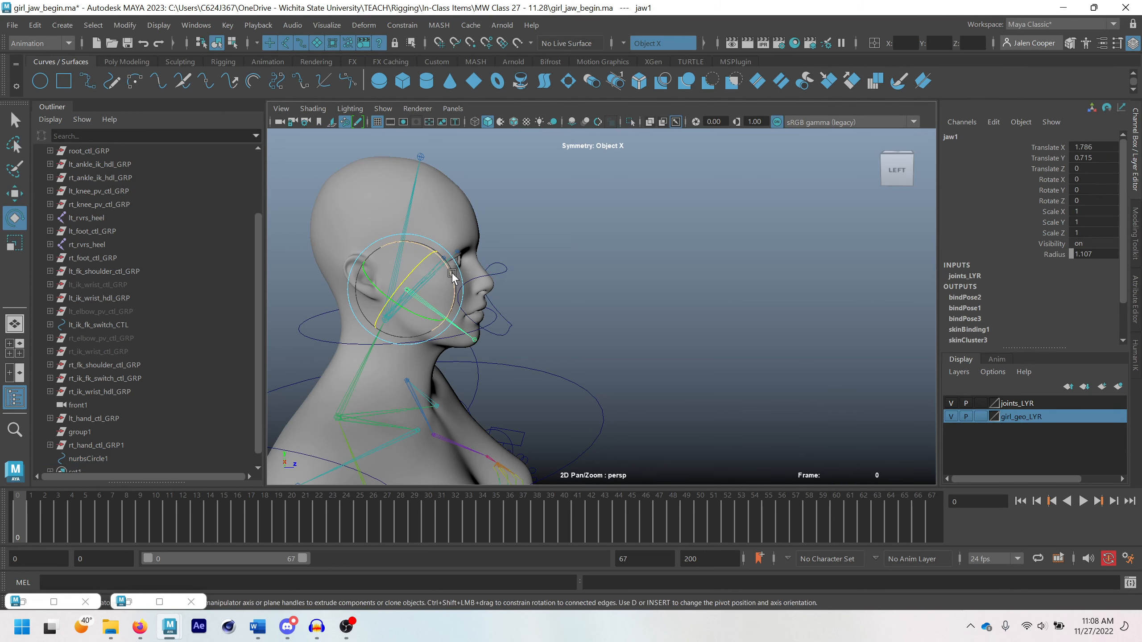
pyautogui.moveTo(453, 278); pyautogui.dragTo(509, 324)
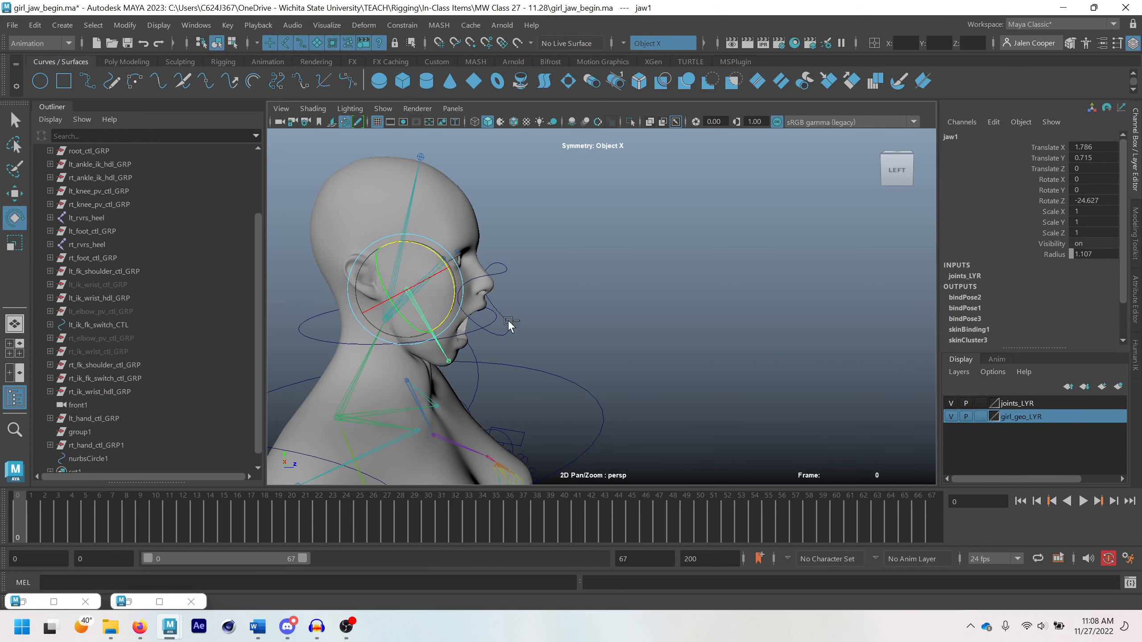
pyautogui.hotkey('ctrl', 'z')
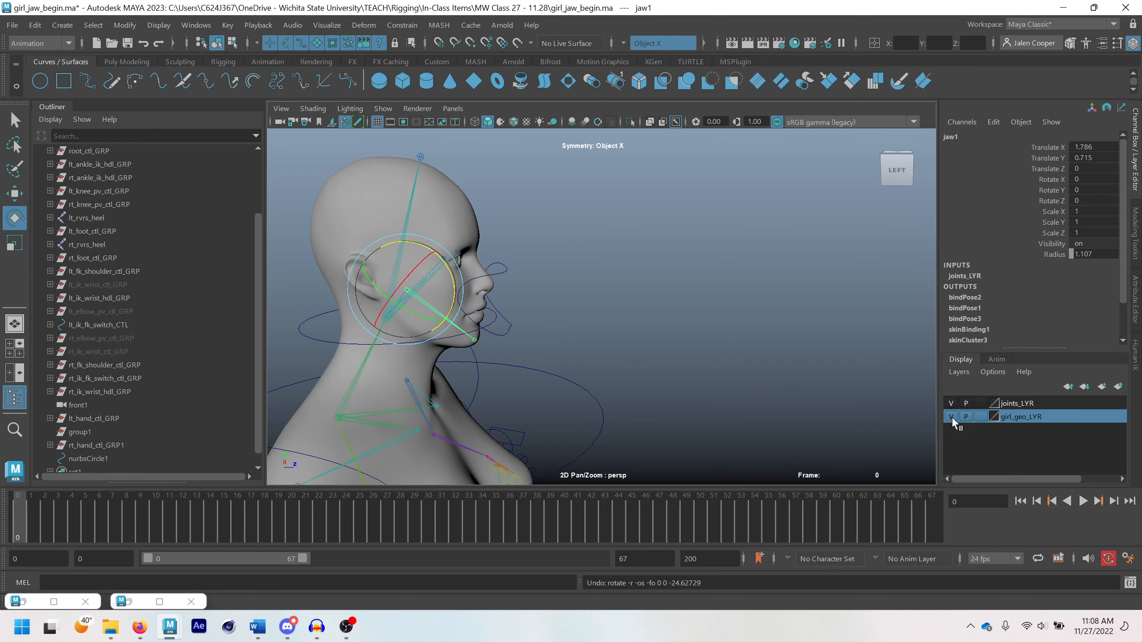
# Hide the girl_geo_LYR layer and snap nurbsCircle1's pivot to the start of the jaw1 joint
pyautogui.click(951, 416)
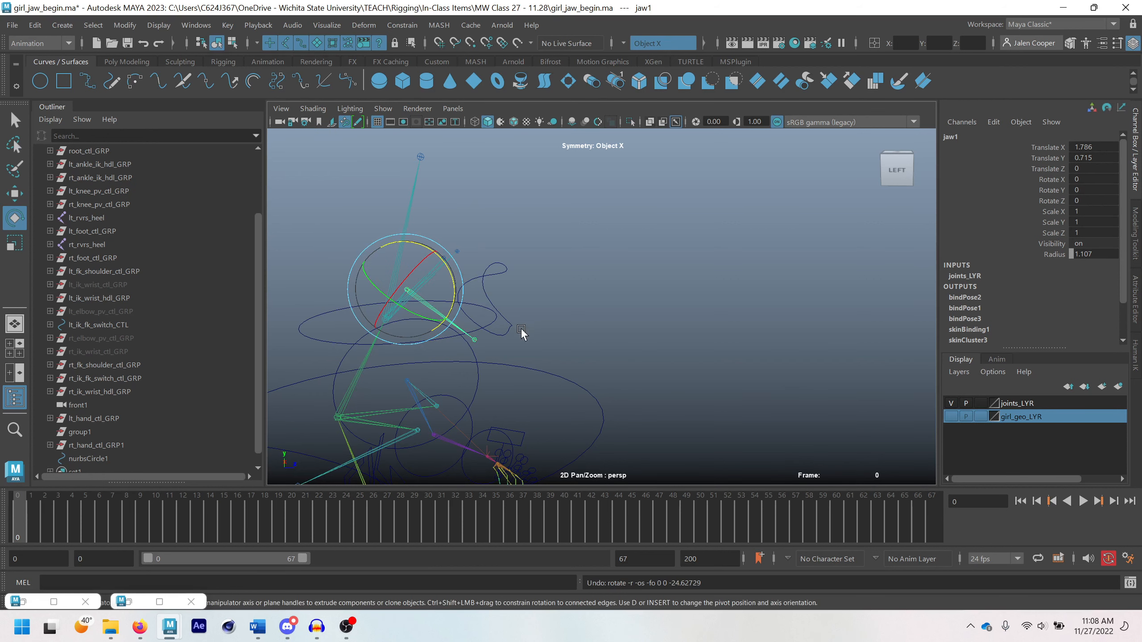
pyautogui.click(503, 271)
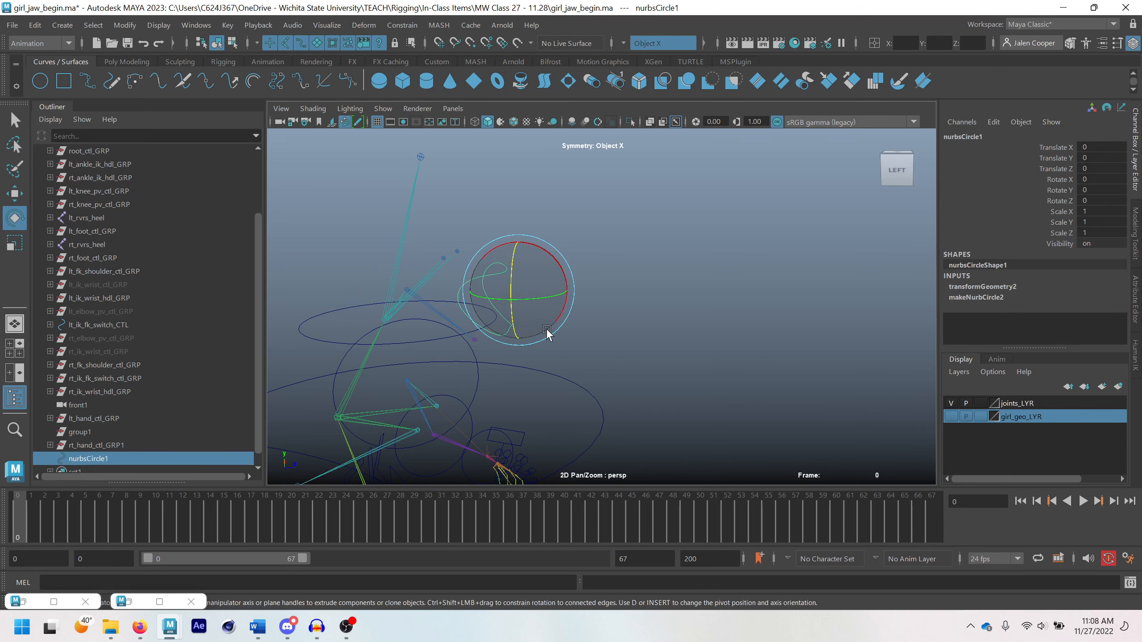
pyautogui.press('d')
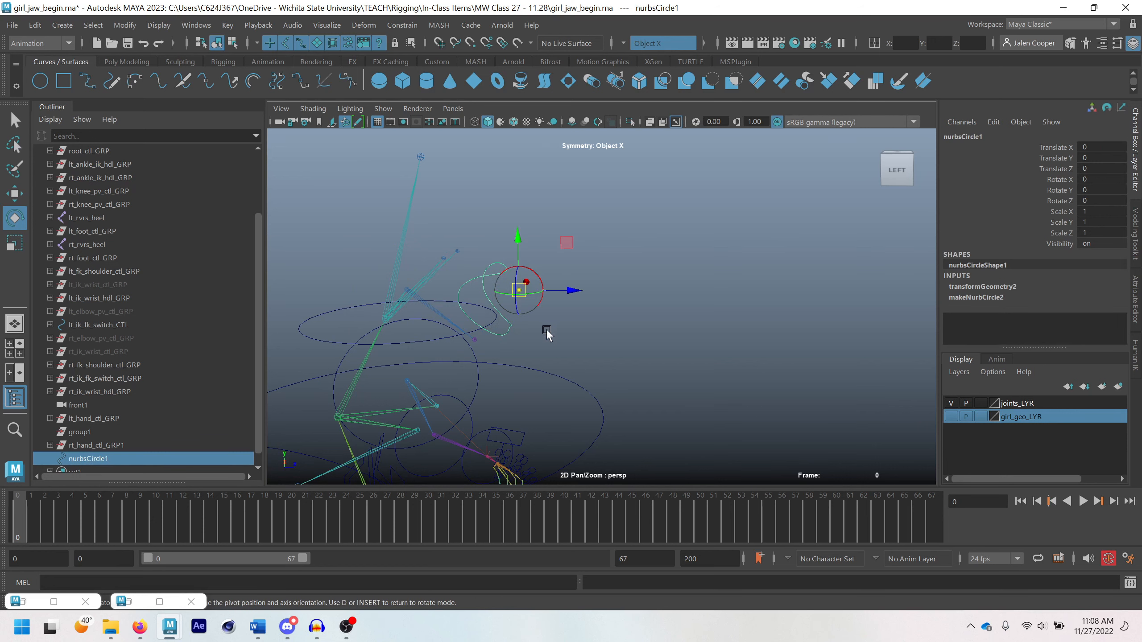
pyautogui.press('v')
pyautogui.moveTo(566, 245); pyautogui.dragTo(393, 286)
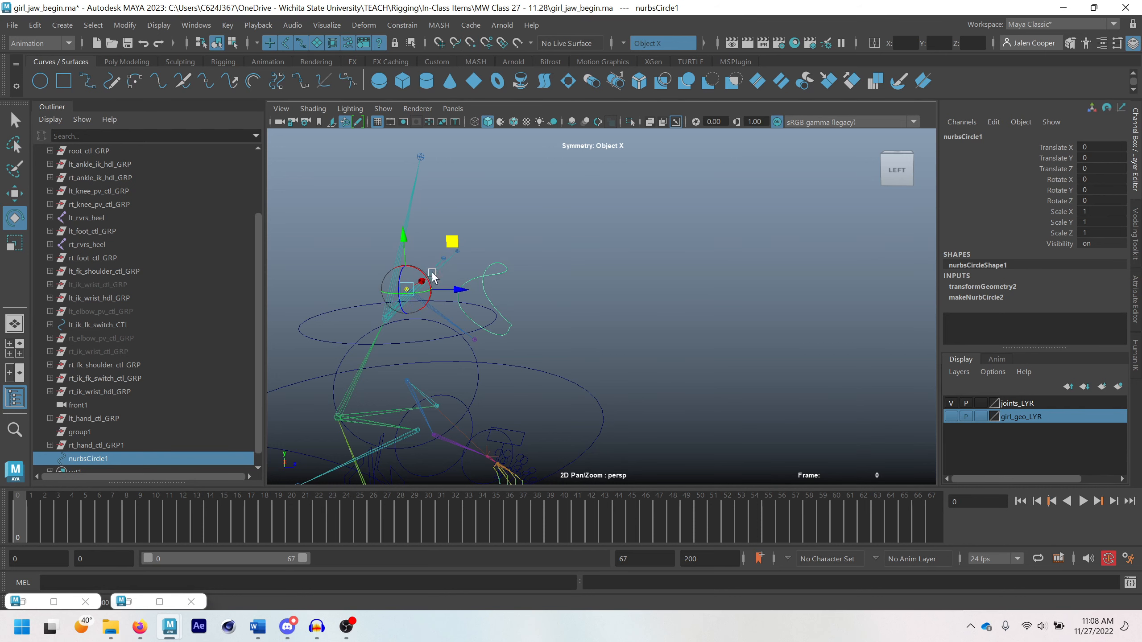
pyautogui.press('d')
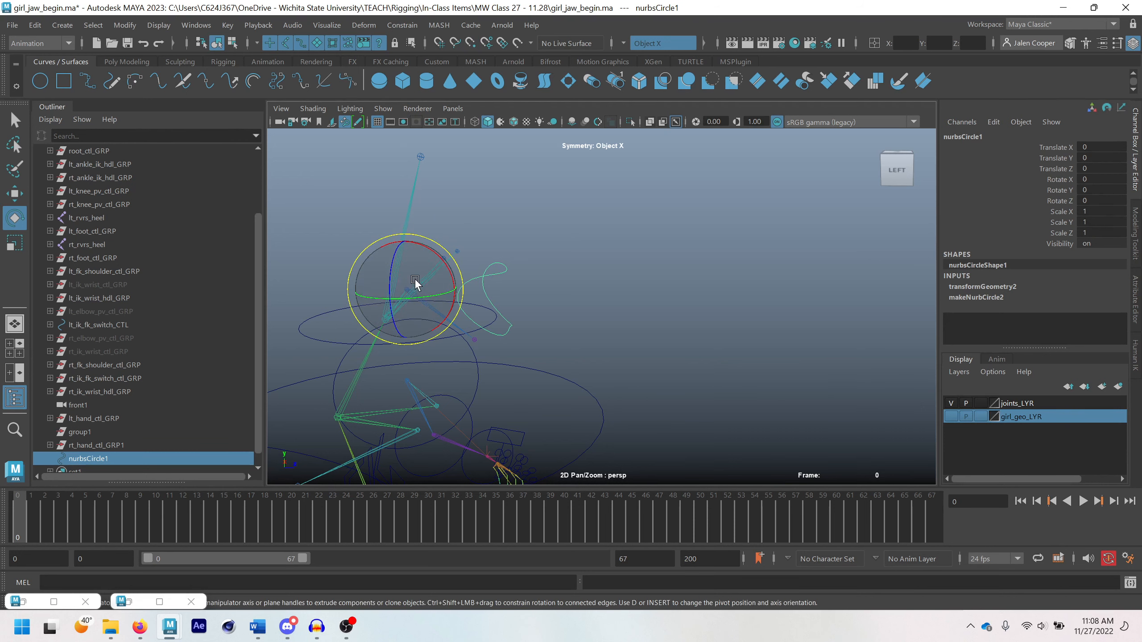
# Test-rotate the circle about its relocated pivot, undo the rotation, and show the girl_geo_LYR layer
pyautogui.moveTo(453, 273); pyautogui.dragTo(459, 331)
pyautogui.hotkey('ctrl', 'z')
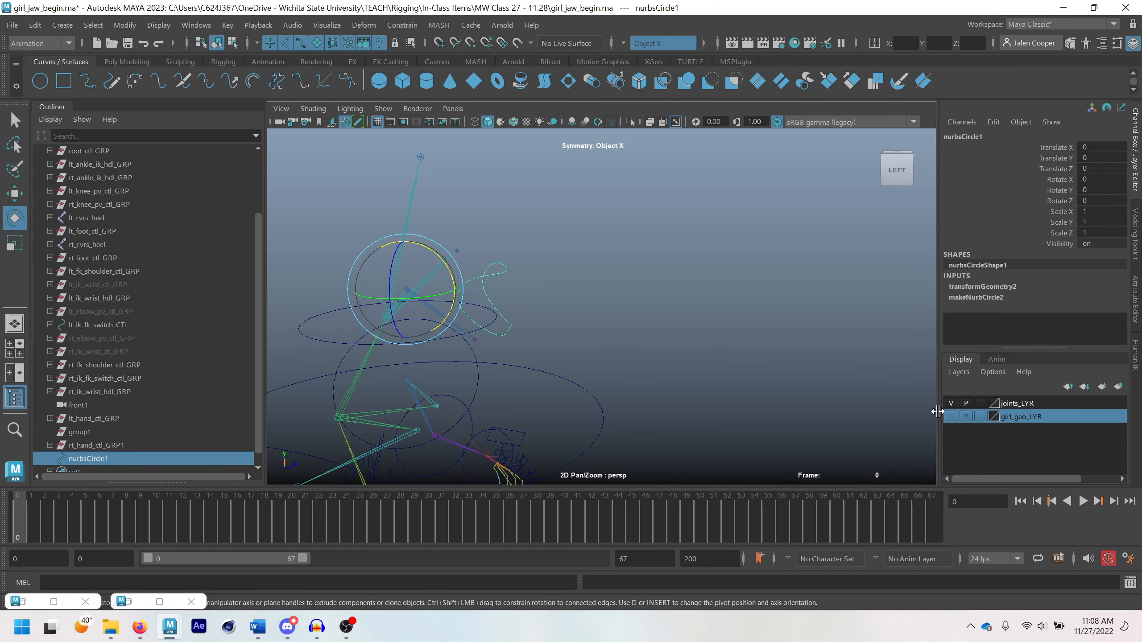
pyautogui.click(951, 417)
pyautogui.scroll(1, 629, 341)
pyautogui.keyDown('alt'); pyautogui.moveTo(509, 313); pyautogui.dragTo(505, 350); pyautogui.keyUp('alt')
pyautogui.scroll(2, 466, 310)
# Rename nurbsCircle1 as jaw_CTL and place it in a group of its own
pyautogui.press('q')
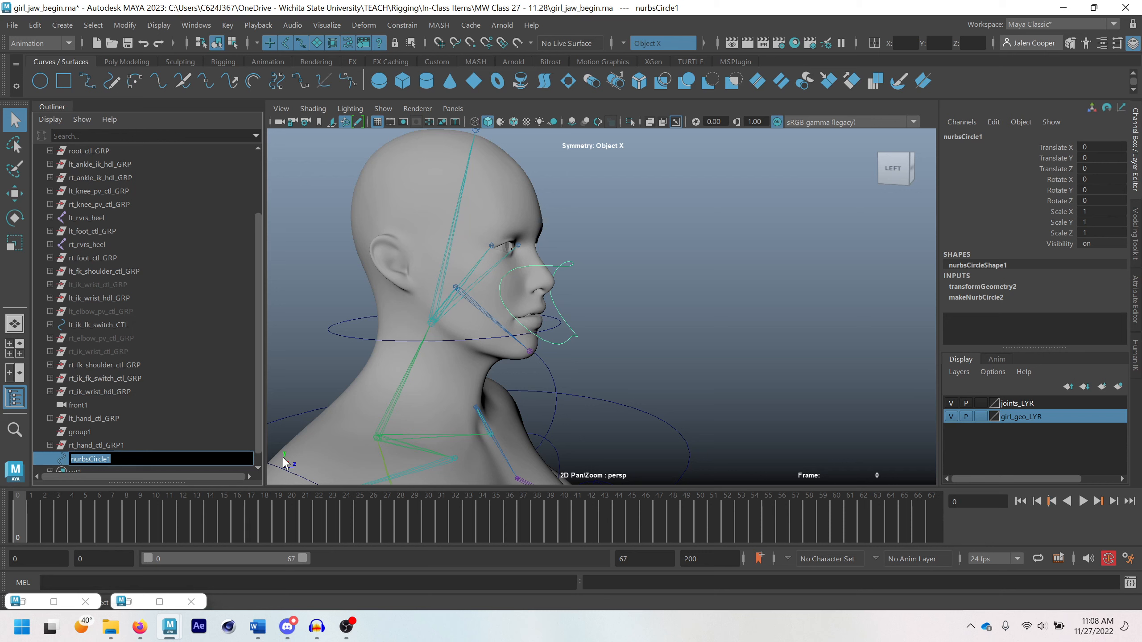
pyautogui.write('jaw_CTL')
pyautogui.press('Return')
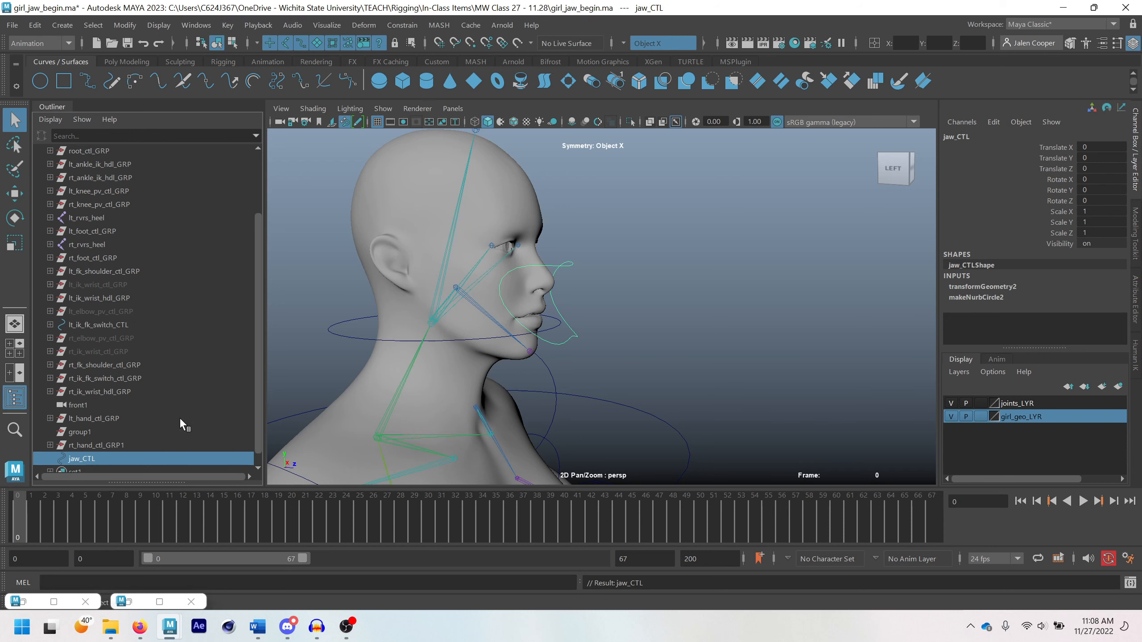
pyautogui.hotkey('ctrl', 'g')
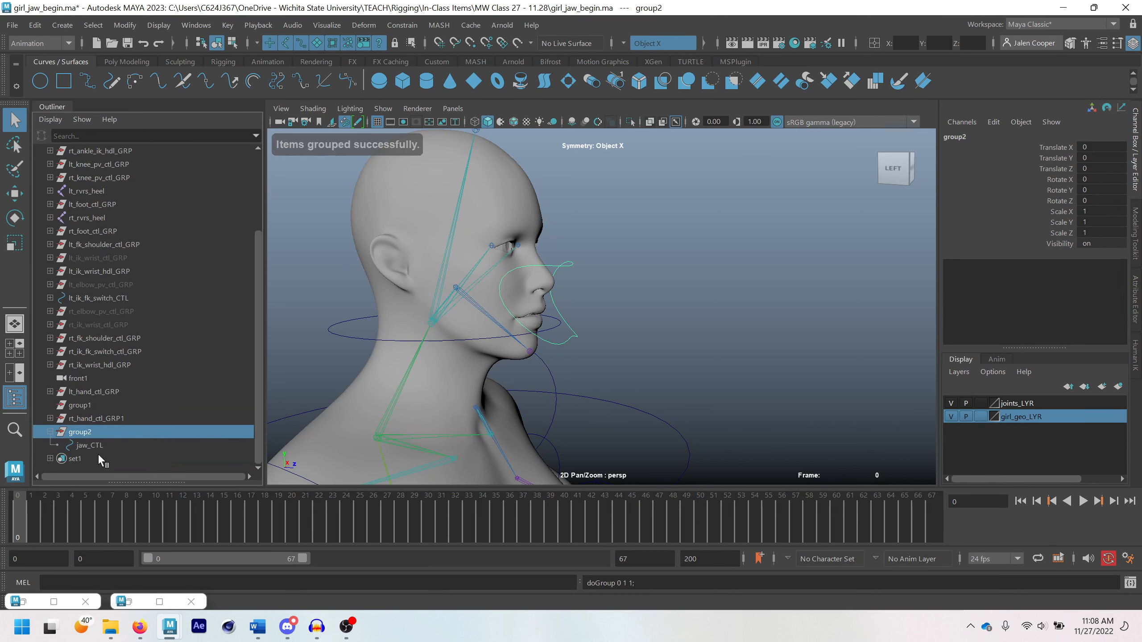
# Match the pivot of group2 to jaw_CTL's pivot and check its placement at the jaw joint
pyautogui.click(101, 445)
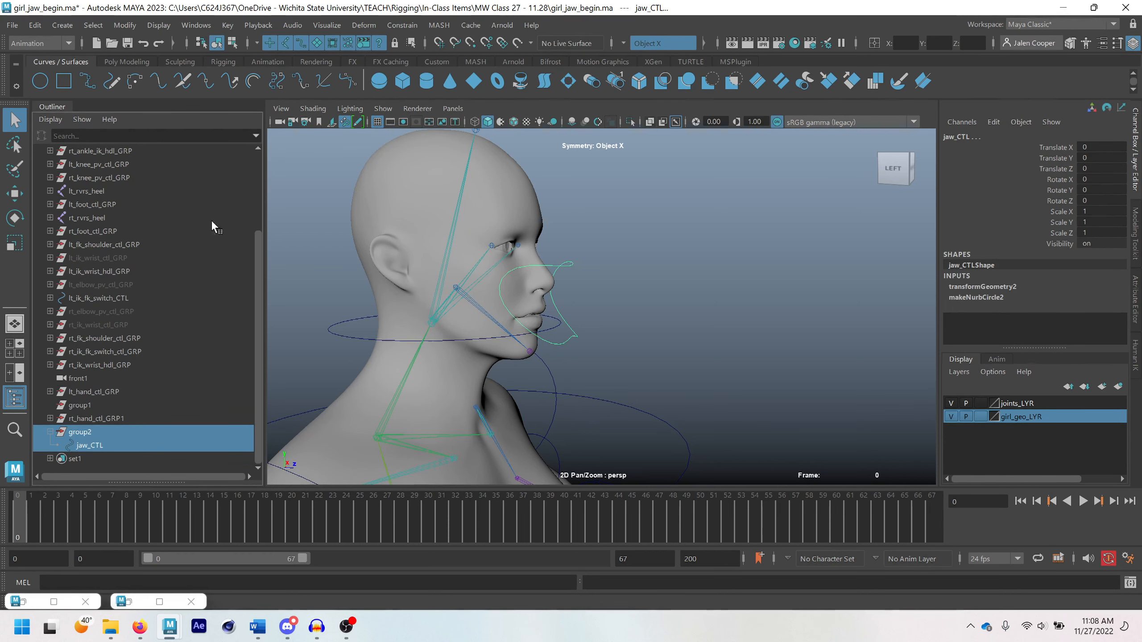
pyautogui.click(124, 24)
pyautogui.moveTo(178, 104)
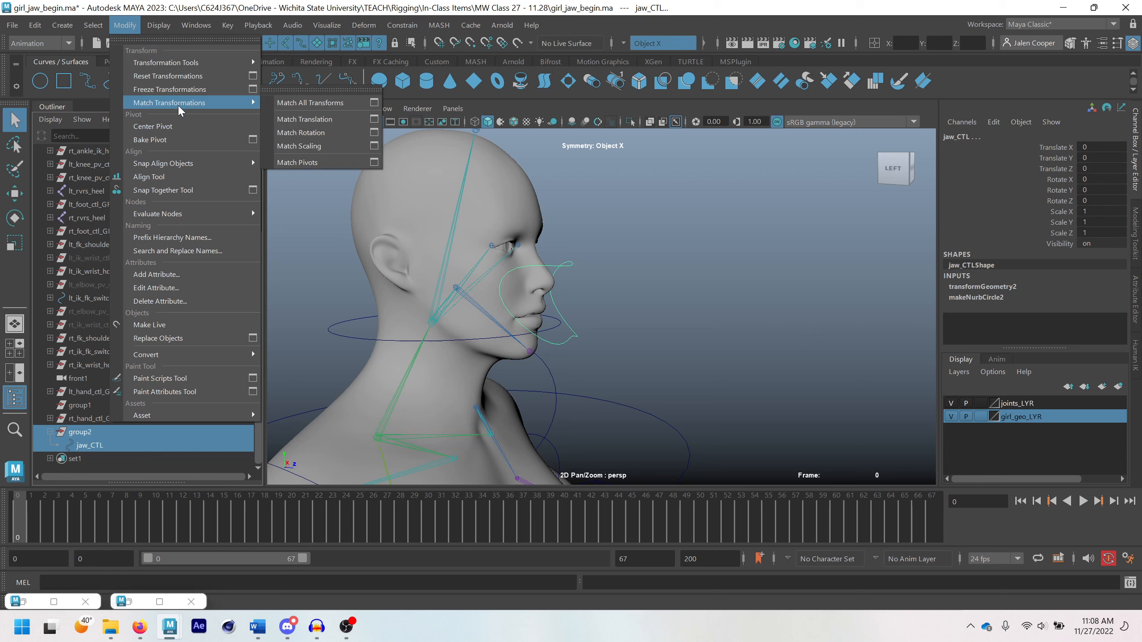
pyautogui.click(314, 163)
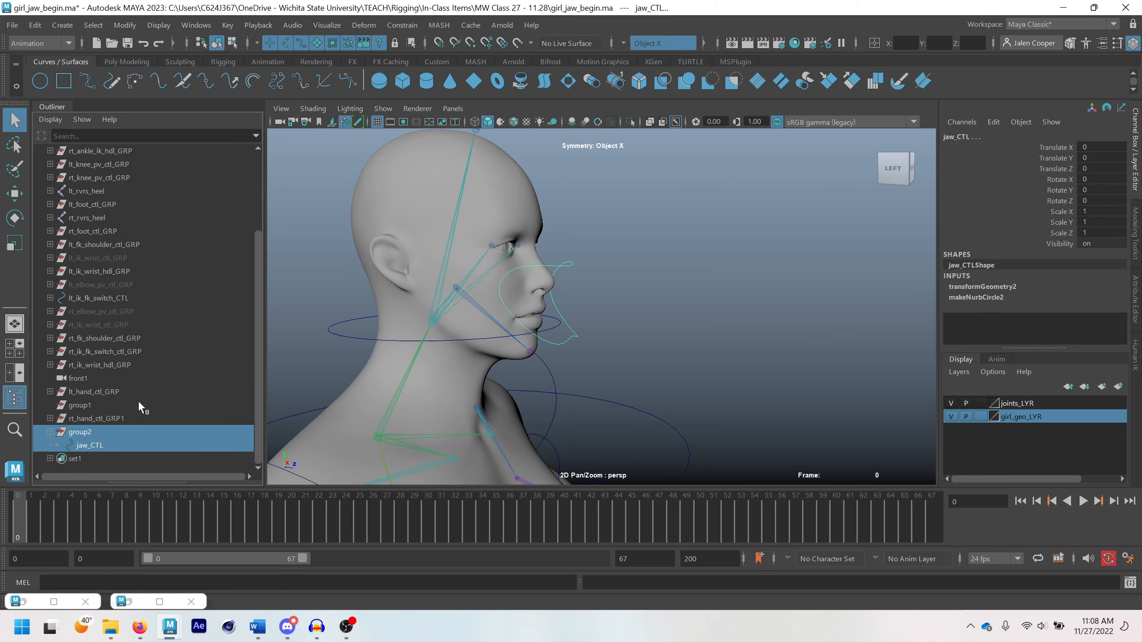
pyautogui.click(80, 432)
pyautogui.press('w')
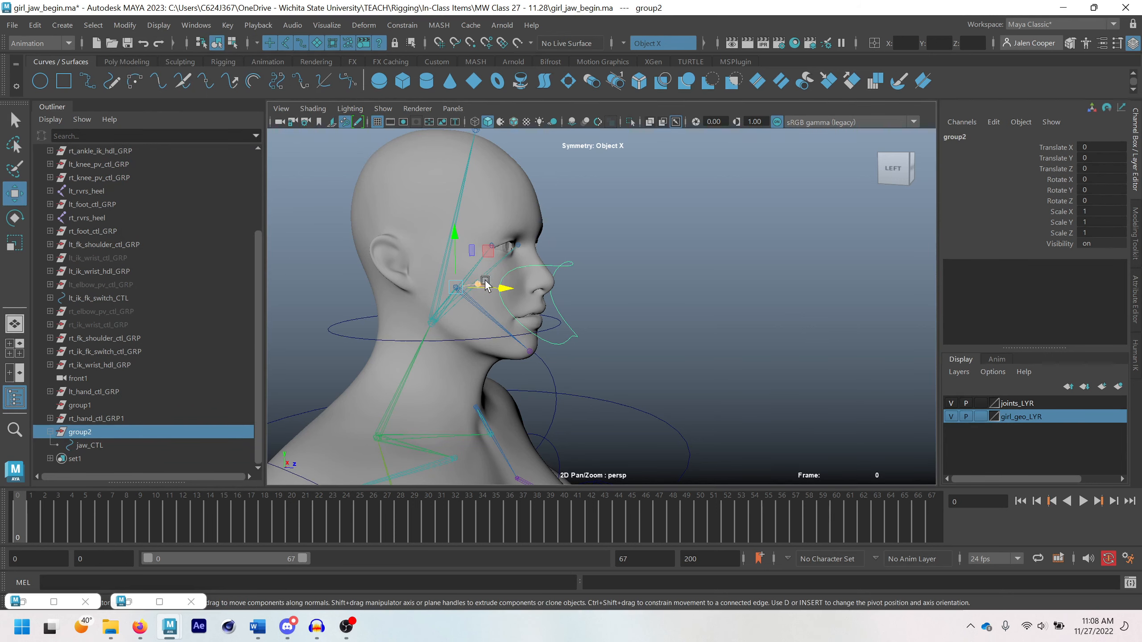
pyautogui.scroll(3, 389, 300)
pyautogui.scroll(4, 390, 299)
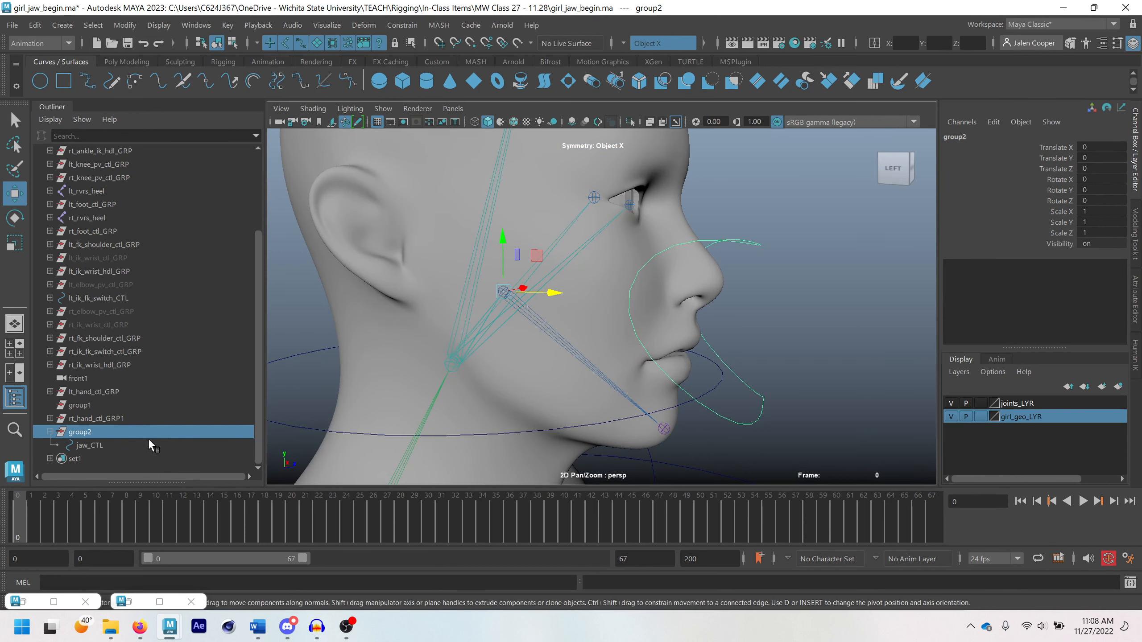
# Rename the parent group of jaw_CTL as jaw_ctl_GRP
pyautogui.click(126, 445)
pyautogui.doubleClick(100, 432)
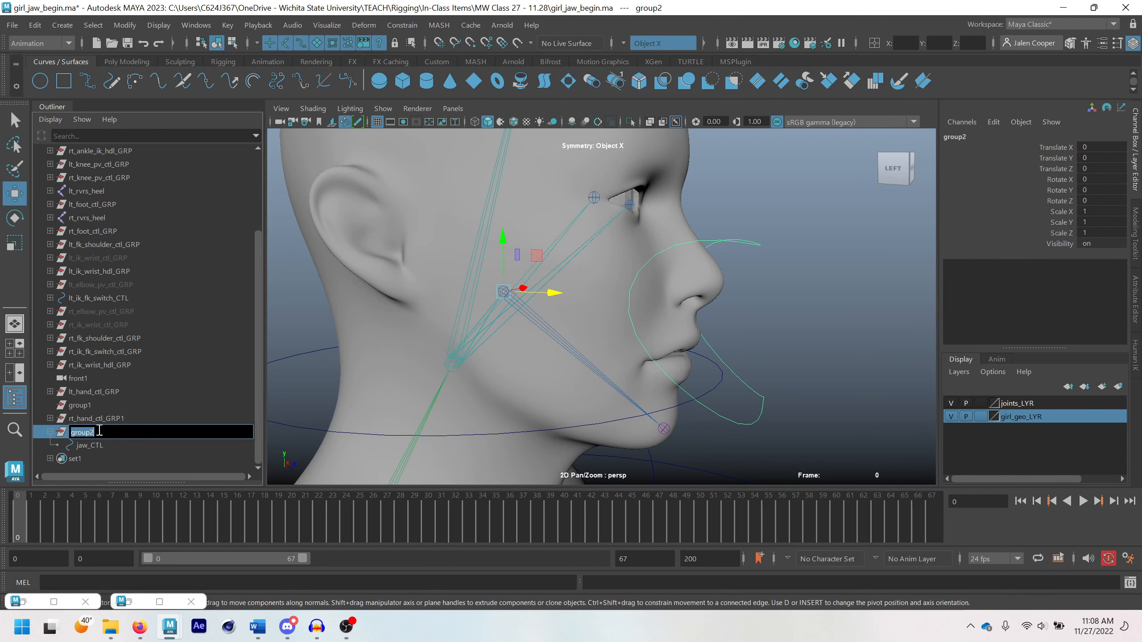
pyautogui.write('jaw_ctl_GRP')
pyautogui.press('Return')
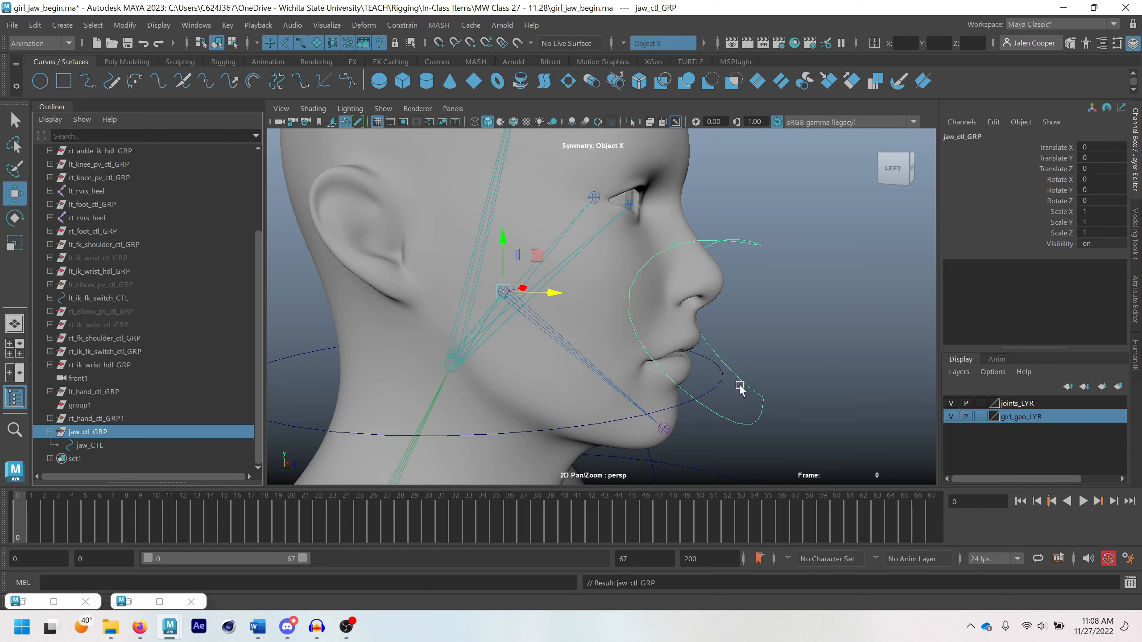
# Test-rotate jaw_CTL about 17 degrees around X at the jaw joint, and undo the rotation
pyautogui.click(749, 247)
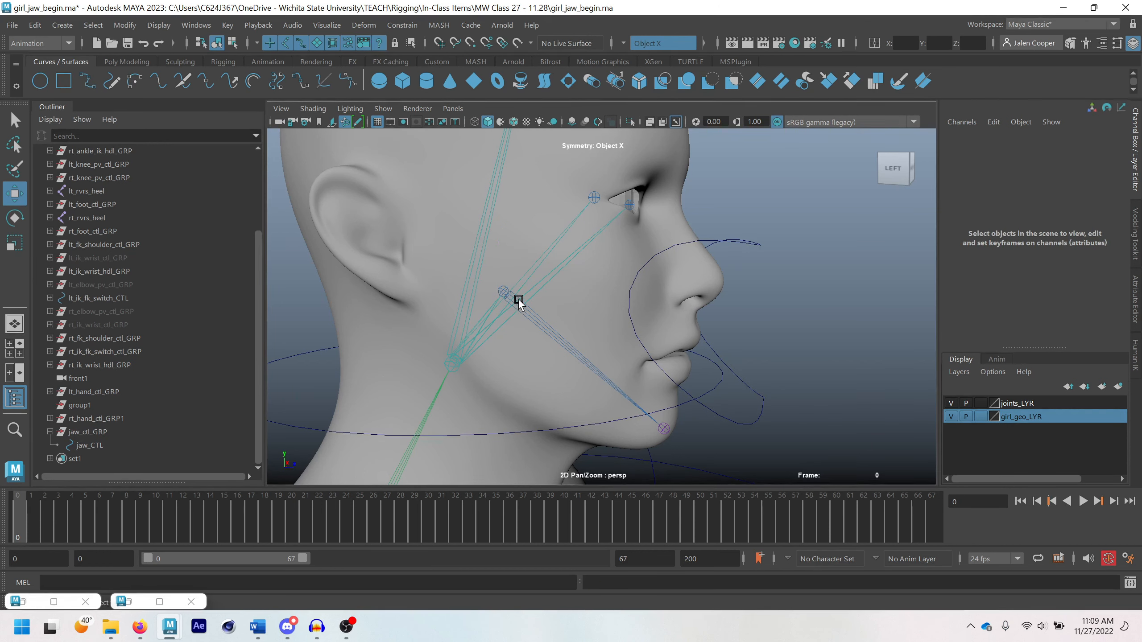
pyautogui.click(744, 244)
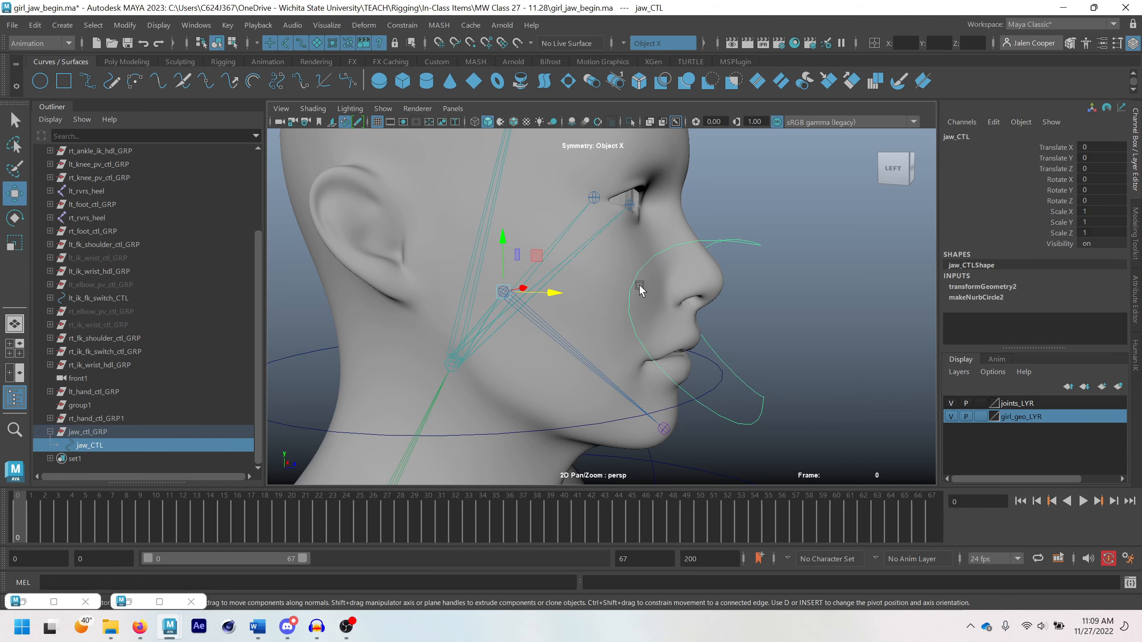
pyautogui.press('e')
pyautogui.moveTo(549, 280); pyautogui.dragTo(539, 291)
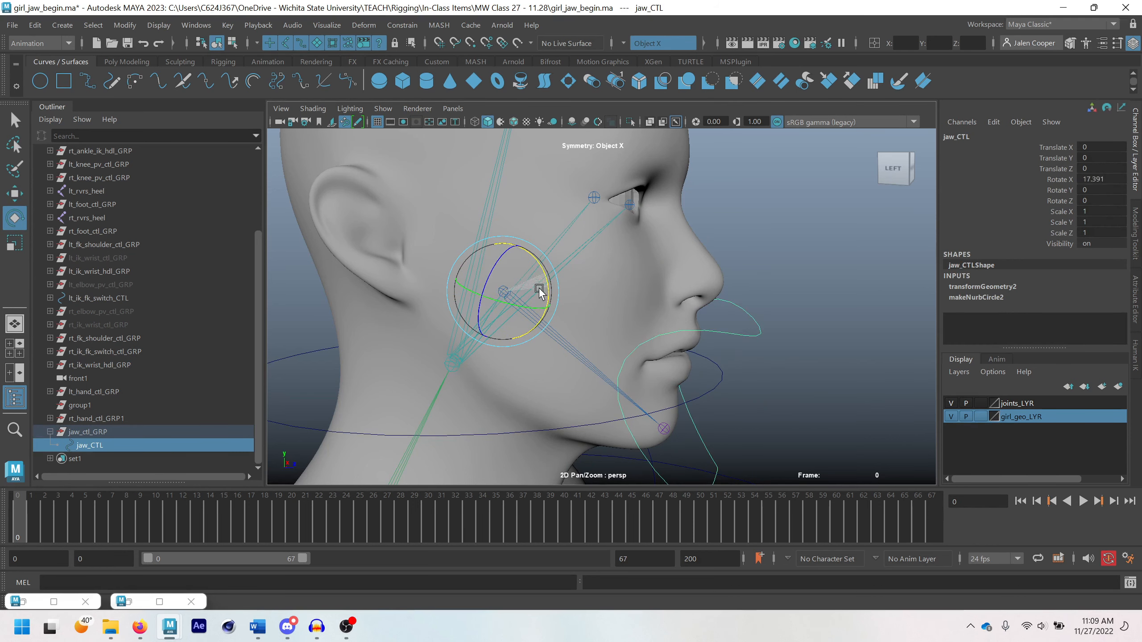
pyautogui.hotkey('ctrl', 'z')
pyautogui.click(757, 258)
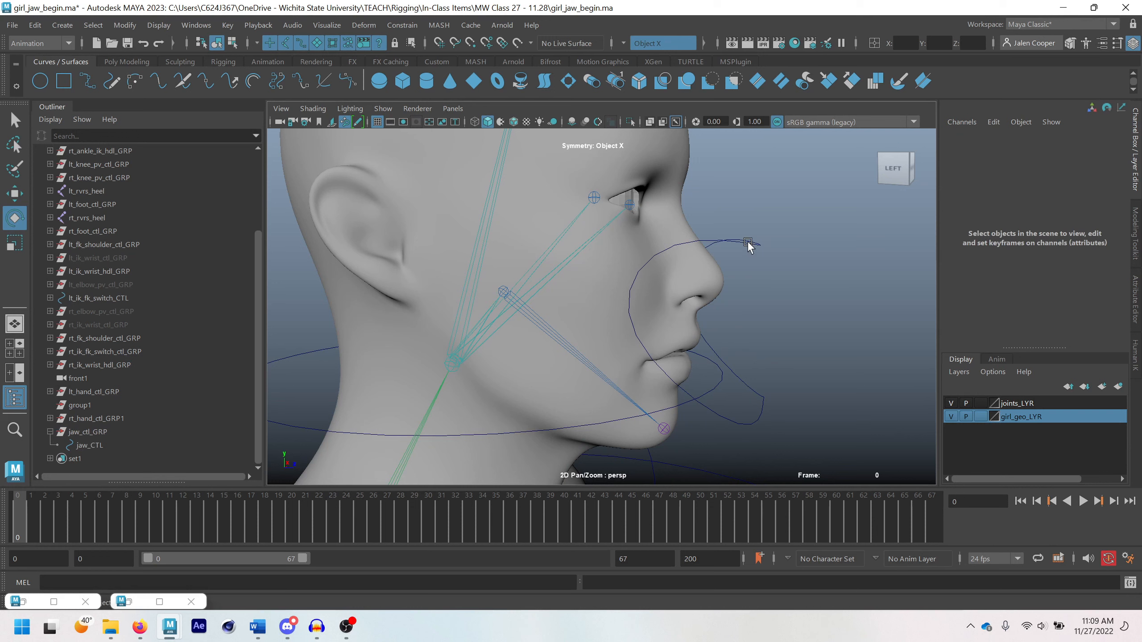
# Orient-constrain the jaw1 joint to jaw_CTL
pyautogui.click(747, 244)
pyautogui.press('q')
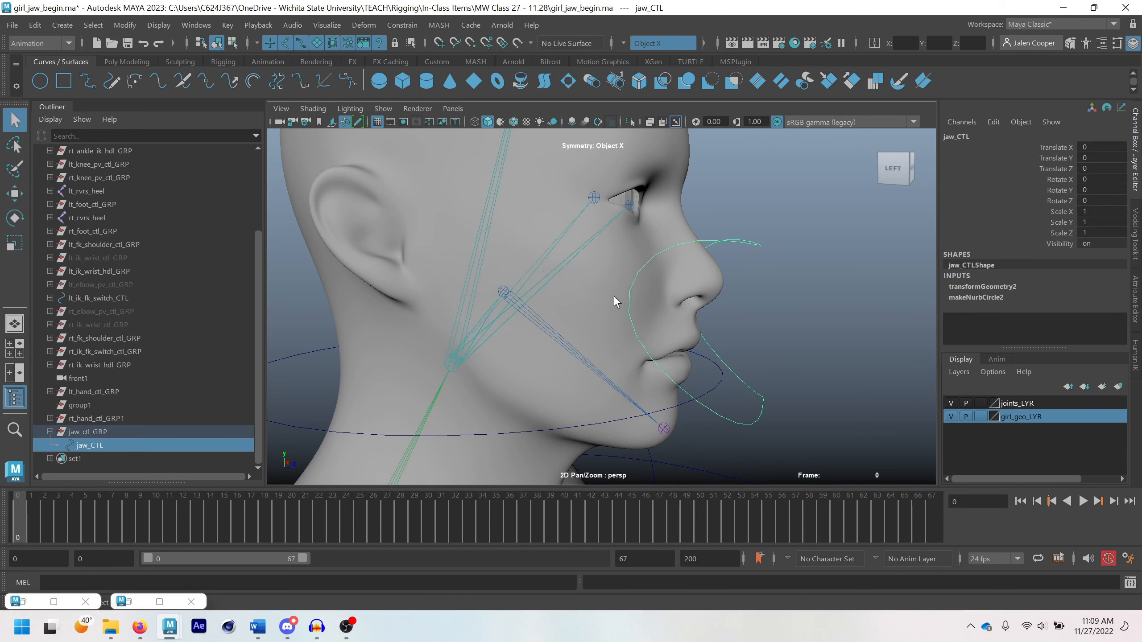
pyautogui.click(530, 316)
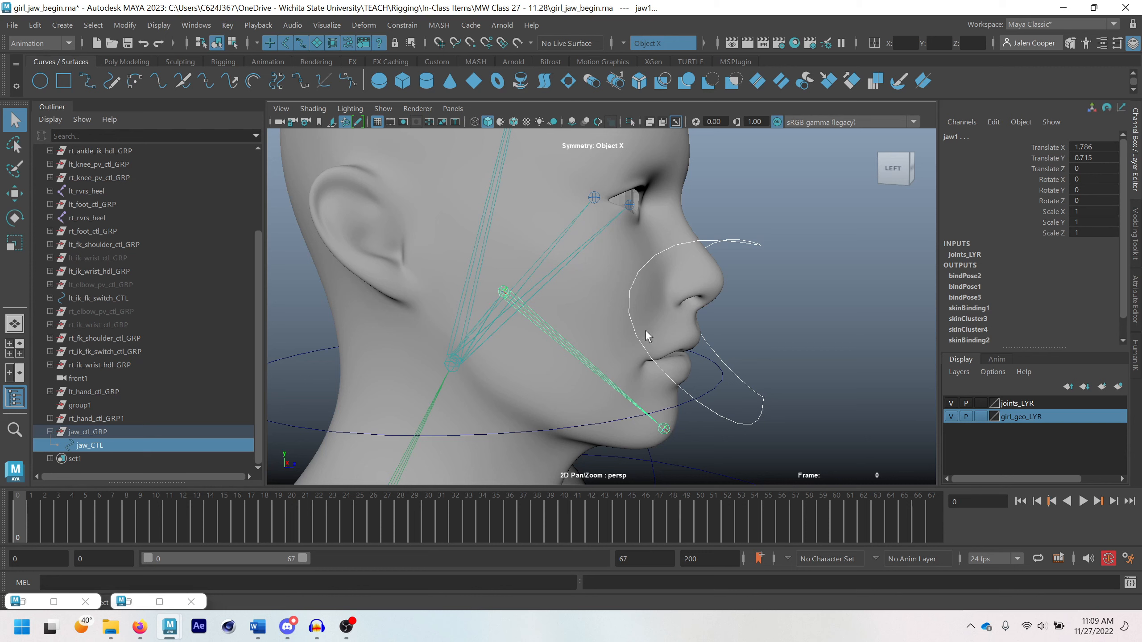
pyautogui.click(402, 25)
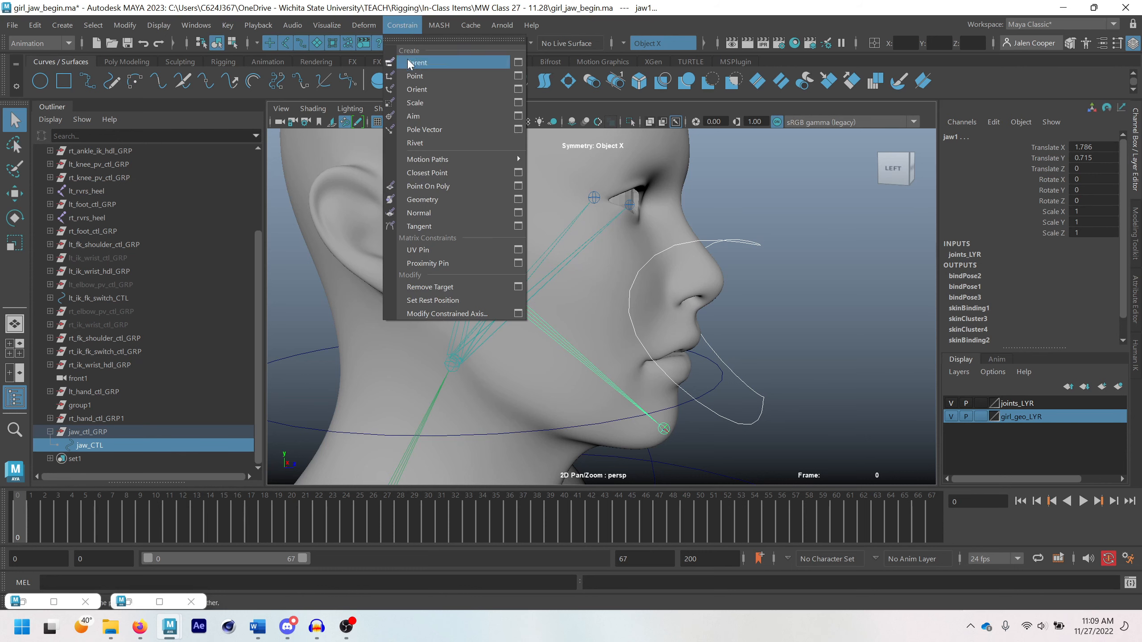
pyautogui.click(416, 89)
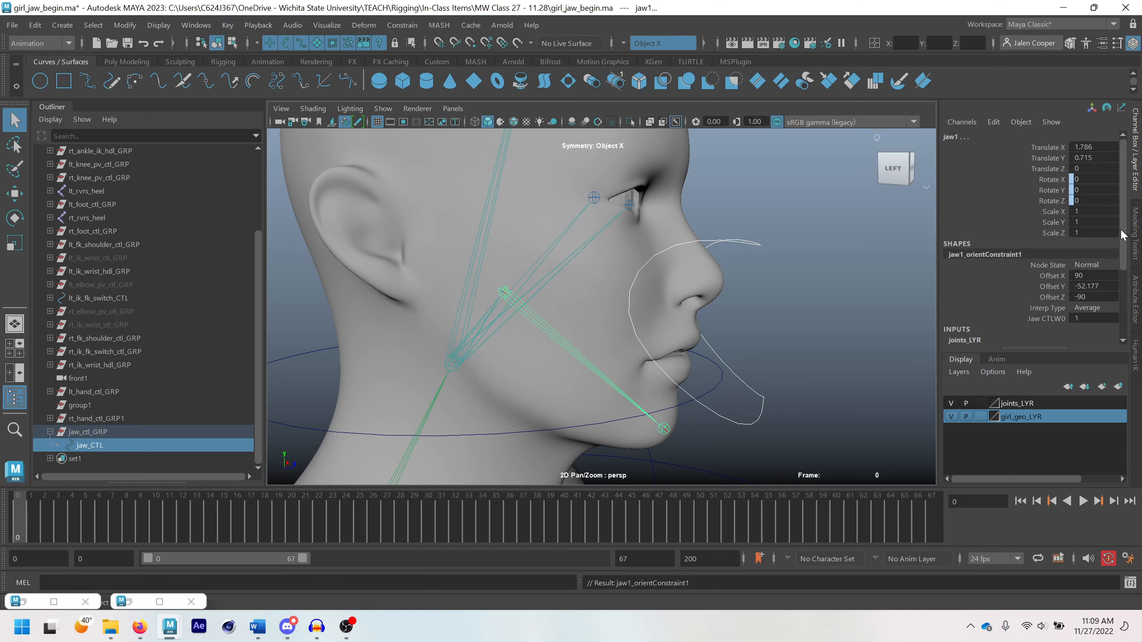
# Test the constrained jaw by rotating jaw_CTL, and undo the rotation
pyautogui.click(742, 249)
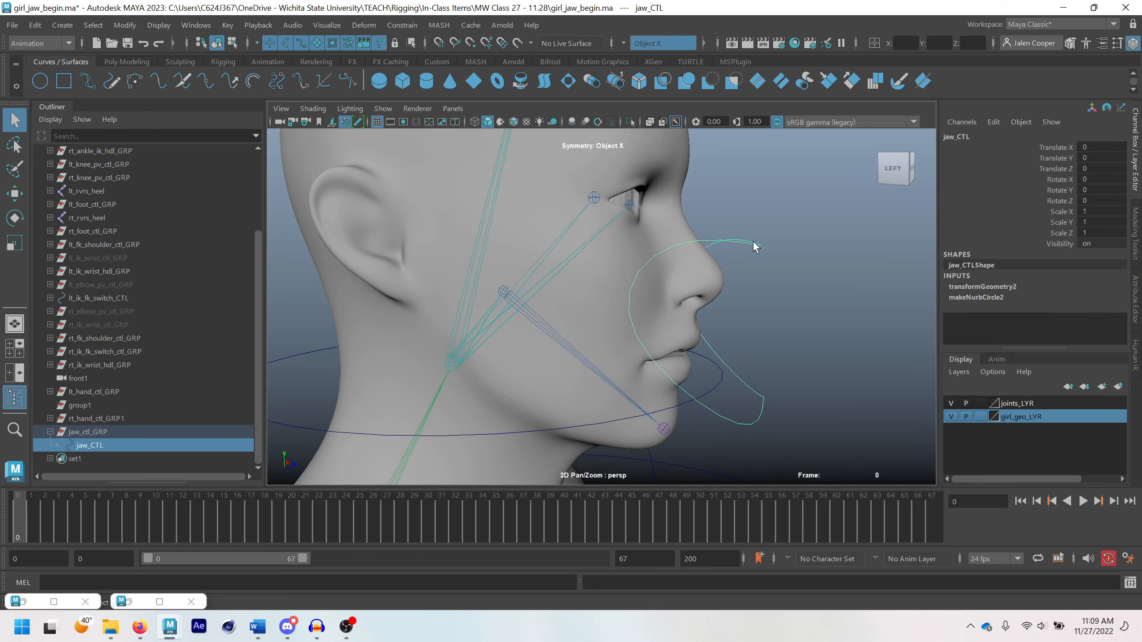
pyautogui.keyDown('alt'); pyautogui.moveTo(741, 249); pyautogui.dragTo(739, 280); pyautogui.keyUp('alt')
pyautogui.press('e')
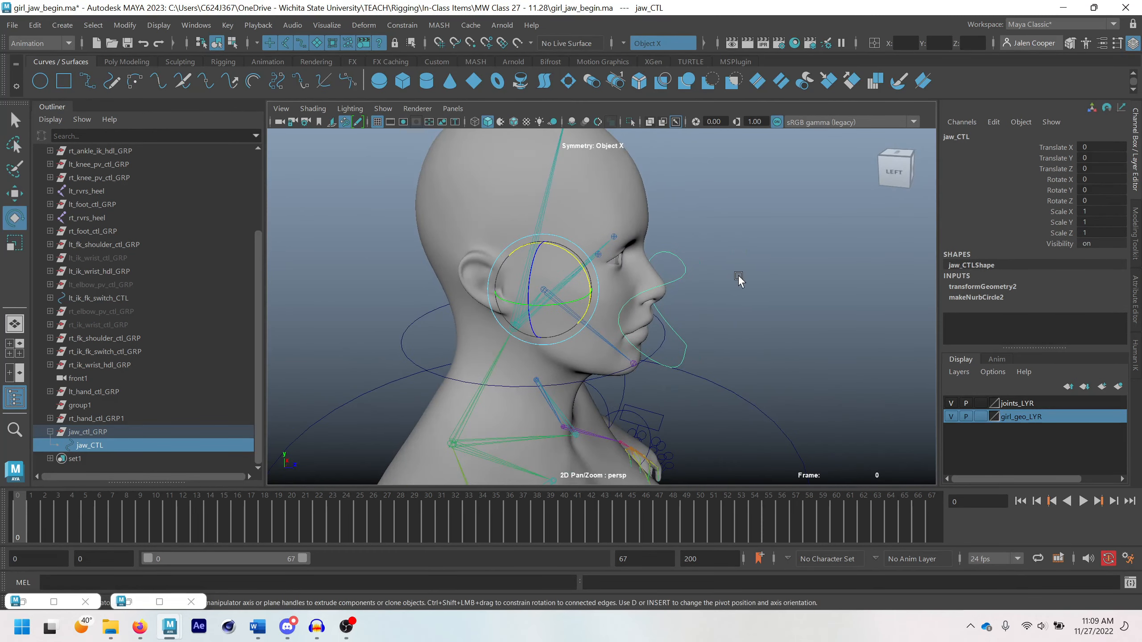
pyautogui.click(681, 267)
pyautogui.click(681, 268)
pyautogui.moveTo(577, 264)
pyautogui.mouseDown()
pyautogui.moveTo(581, 281)
pyautogui.moveTo(581, 265)
pyautogui.mouseUp()
pyautogui.hotkey('ctrl', 'z')
pyautogui.press('q')
# Examine the whole character rig from head to feet, checking the existing body controls around the mesh
pyautogui.scroll(-3, 733, 320)
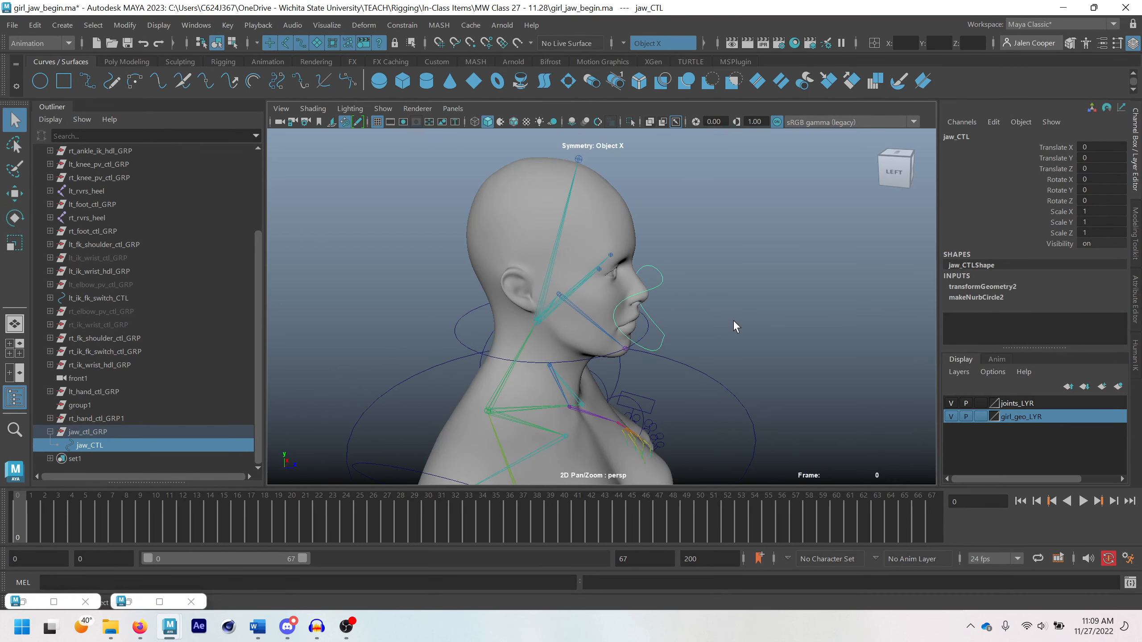
pyautogui.click(739, 316)
pyautogui.keyDown('alt'); pyautogui.moveTo(738, 316); pyautogui.dragTo(692, 310); pyautogui.keyUp('alt')
pyautogui.scroll(-6, 699, 283)
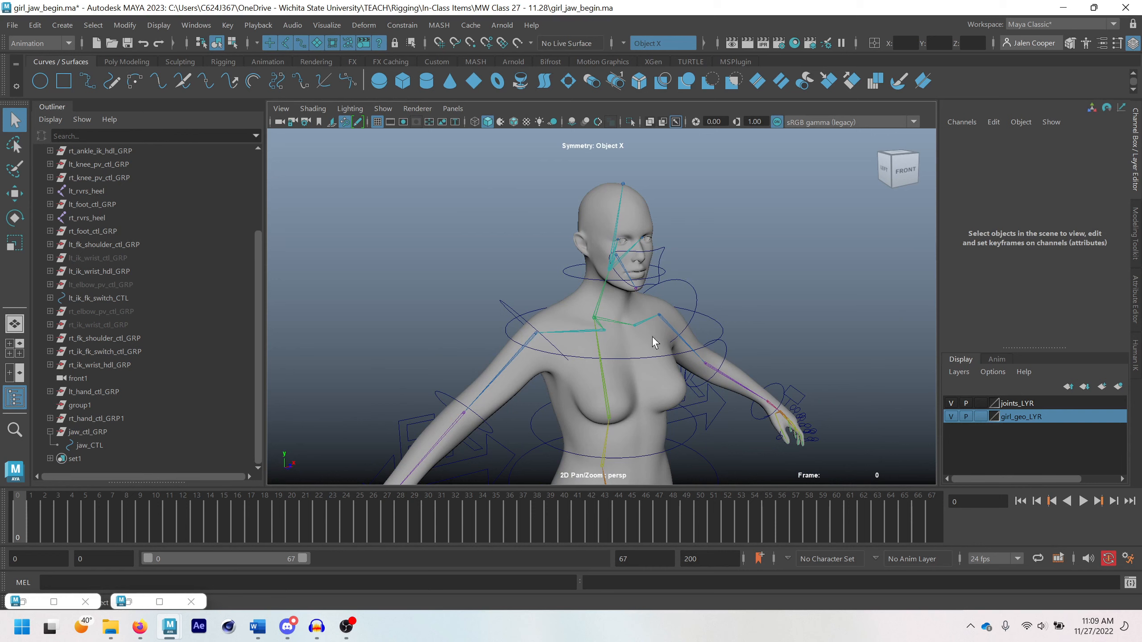
pyautogui.scroll(-3, 700, 279)
pyautogui.keyDown('alt'); pyautogui.moveTo(701, 277); pyautogui.dragTo(652, 315); pyautogui.keyUp('alt')
pyautogui.keyDown('alt'); pyautogui.moveTo(651, 342); pyautogui.dragTo(607, 259, button='middle'); pyautogui.keyUp('alt')
pyautogui.scroll(-2, 609, 410)
pyautogui.keyDown('alt'); pyautogui.moveTo(609, 411); pyautogui.dragTo(603, 364, button='middle'); pyautogui.keyUp('alt')
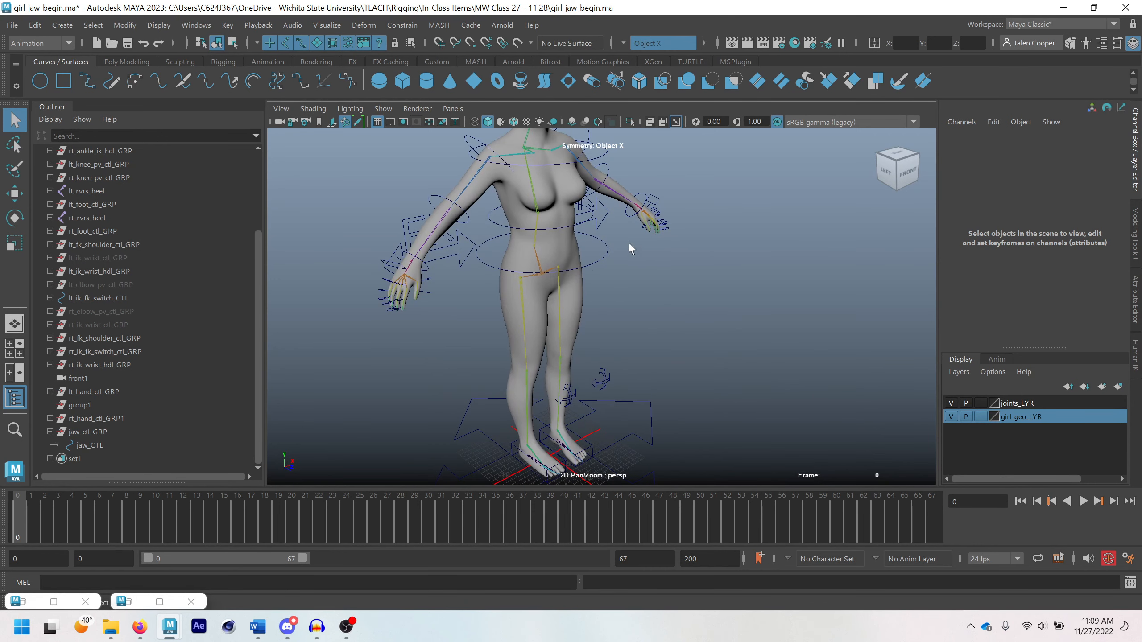
pyautogui.keyDown('alt'); pyautogui.moveTo(487, 233); pyautogui.dragTo(504, 310, button='middle'); pyautogui.keyUp('alt')
pyautogui.keyDown('alt'); pyautogui.moveTo(562, 288); pyautogui.dragTo(522, 252); pyautogui.keyUp('alt')
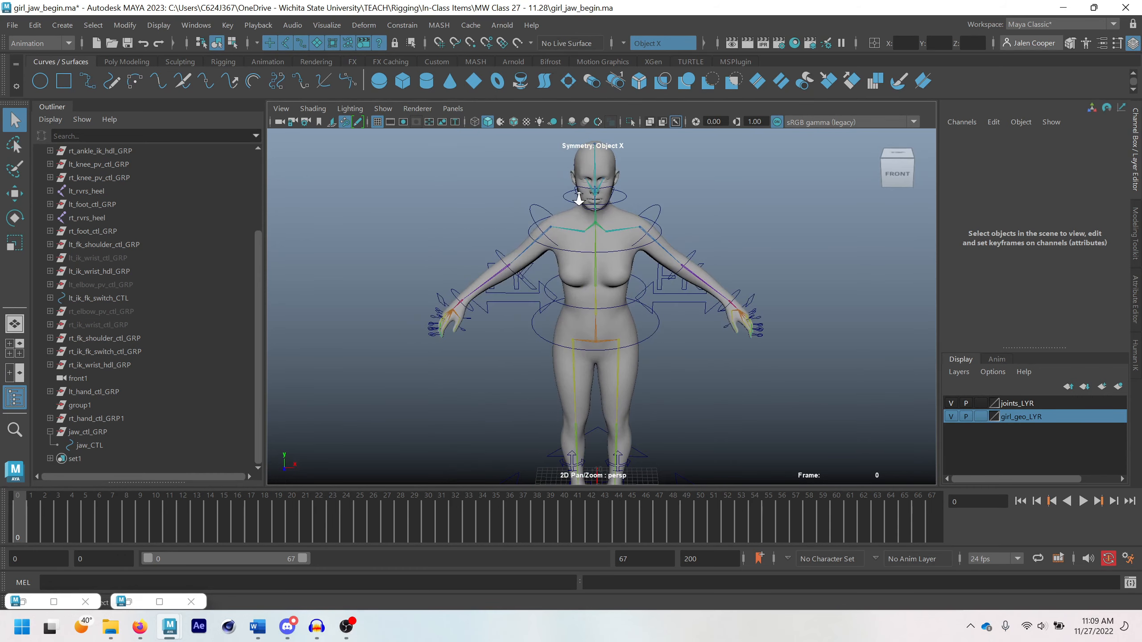
pyautogui.scroll(1, 577, 196)
pyautogui.keyDown('alt'); pyautogui.moveTo(580, 197); pyautogui.dragTo(563, 284, button='middle'); pyautogui.keyUp('alt')
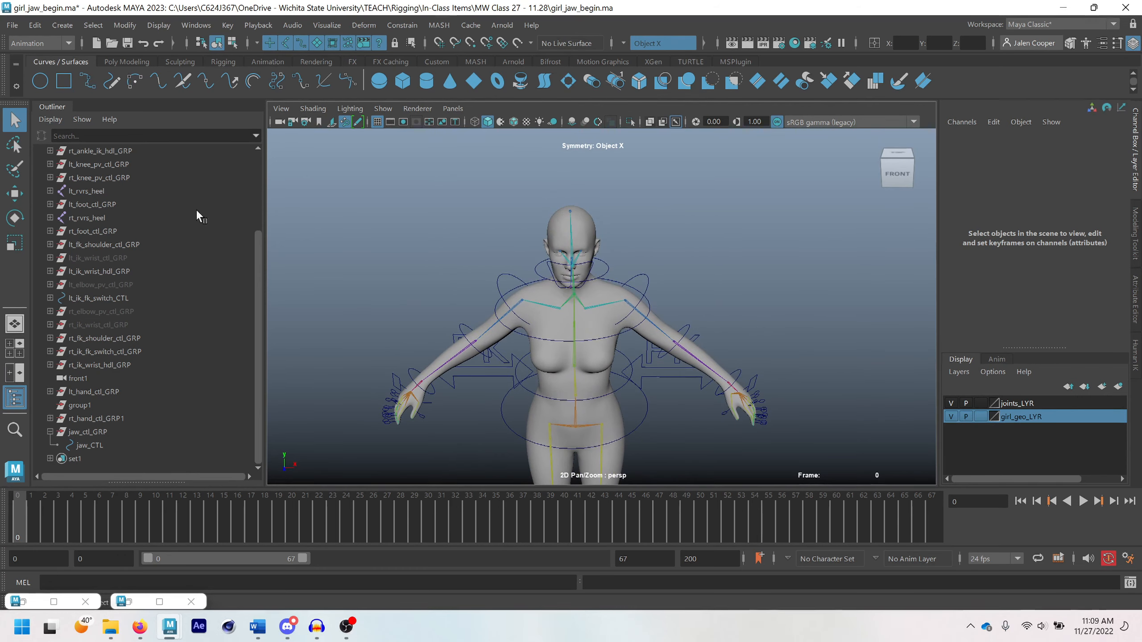
pyautogui.scroll(-1, 584, 413)
pyautogui.keyDown('alt'); pyautogui.moveTo(583, 413); pyautogui.dragTo(590, 260, button='middle'); pyautogui.keyUp('alt')
pyautogui.scroll(-1, 589, 270)
pyautogui.keyDown('alt'); pyautogui.moveTo(600, 383); pyautogui.dragTo(608, 383); pyautogui.keyUp('alt')
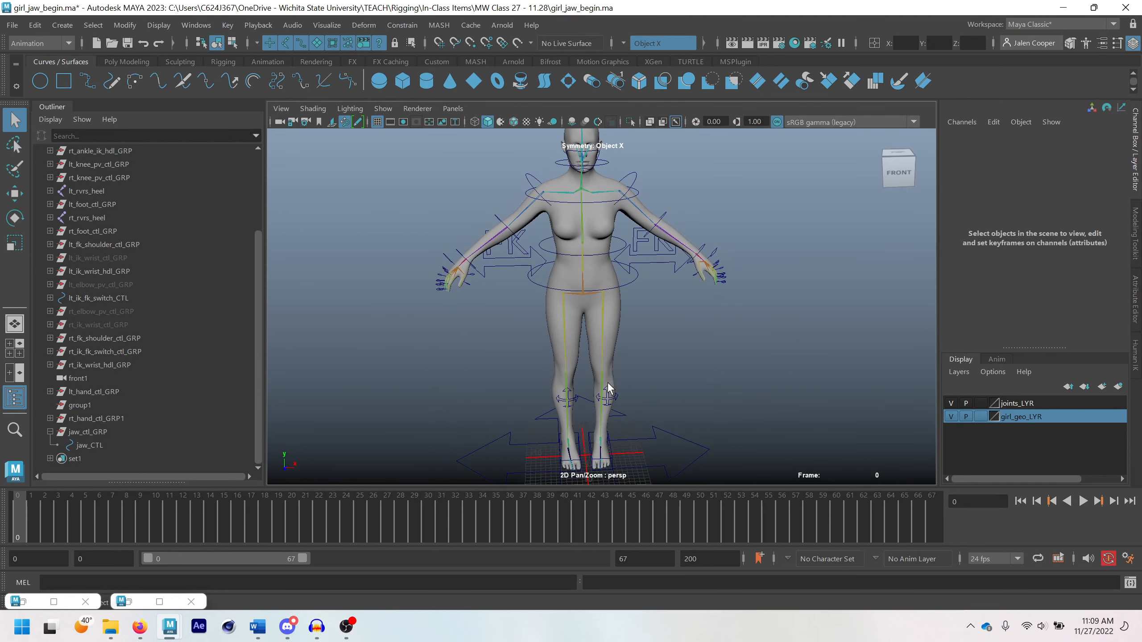
pyautogui.keyDown('alt'); pyautogui.moveTo(563, 166); pyautogui.dragTo(553, 252, button='middle'); pyautogui.keyUp('alt')
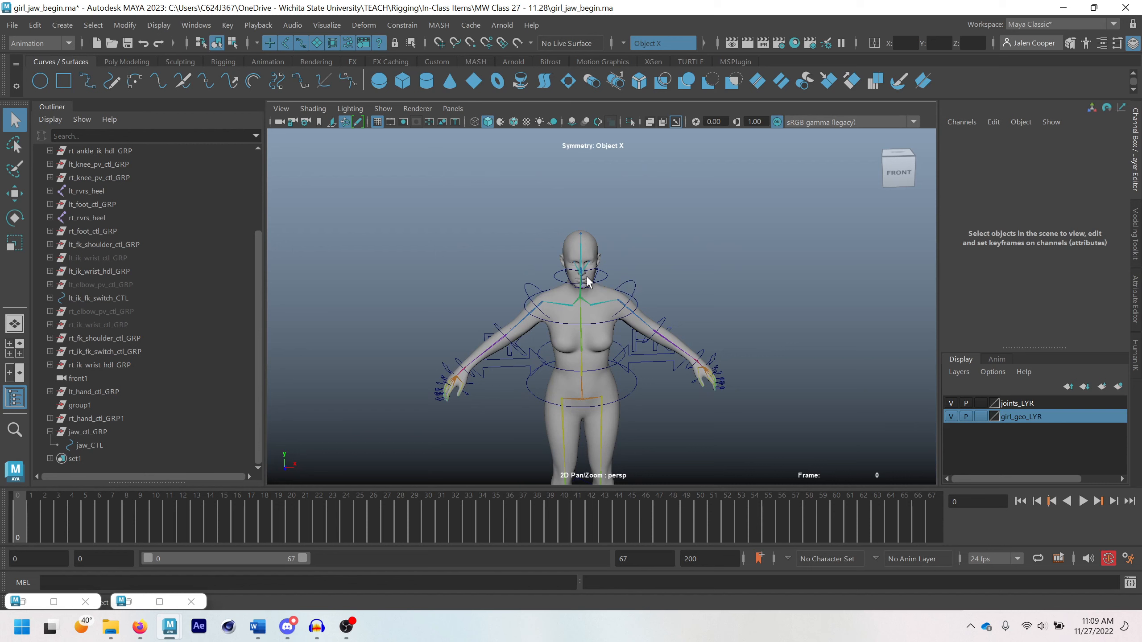
pyautogui.scroll(-2, 602, 451)
pyautogui.keyDown('alt'); pyautogui.moveTo(602, 453); pyautogui.dragTo(643, 300, button='middle'); pyautogui.keyUp('alt')
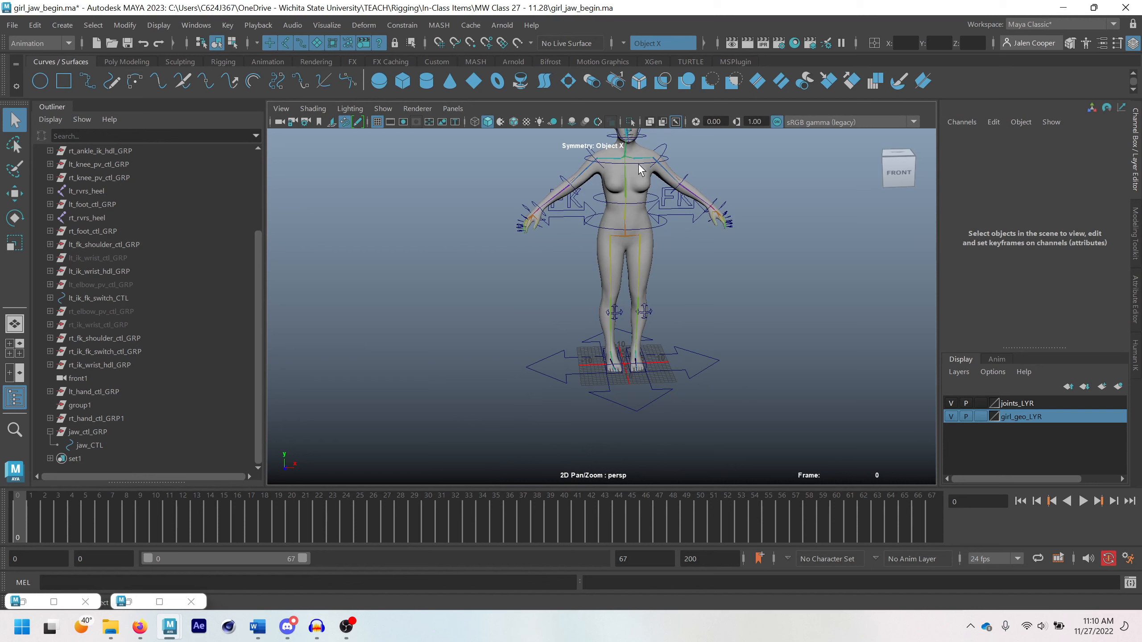
pyautogui.keyDown('alt'); pyautogui.moveTo(623, 171); pyautogui.dragTo(597, 226, button='middle'); pyautogui.keyUp('alt')
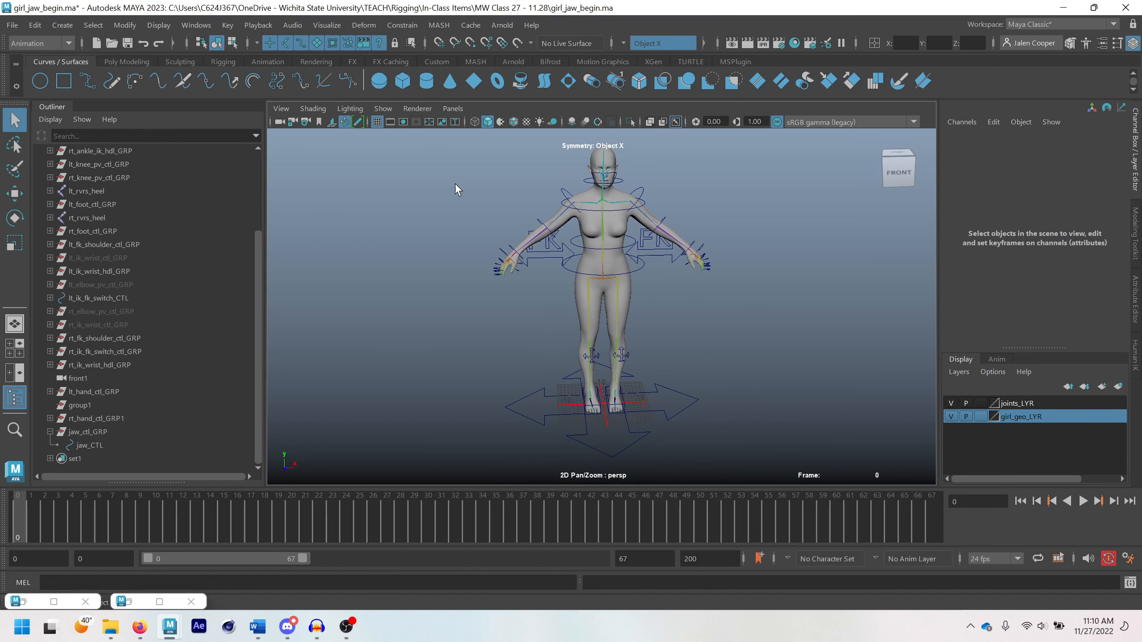
# Create a NURBS circle at the origin and hide the girl_geo_LYR layer
pyautogui.click(40, 81)
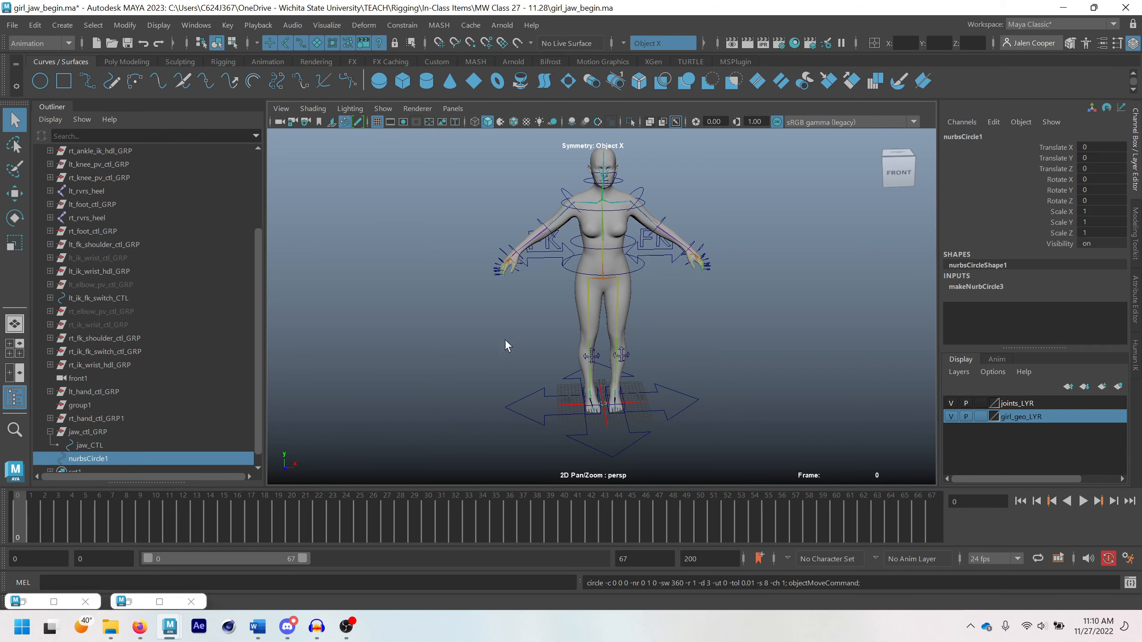
pyautogui.keyDown('alt'); pyautogui.moveTo(591, 408); pyautogui.dragTo(647, 390); pyautogui.keyUp('alt')
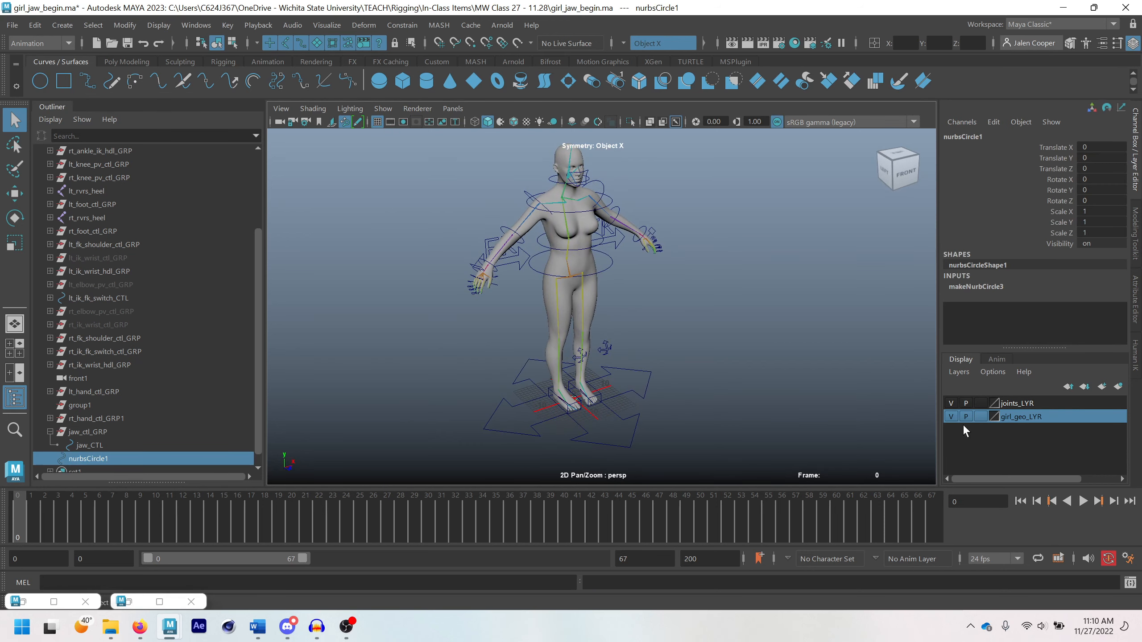
pyautogui.click(950, 416)
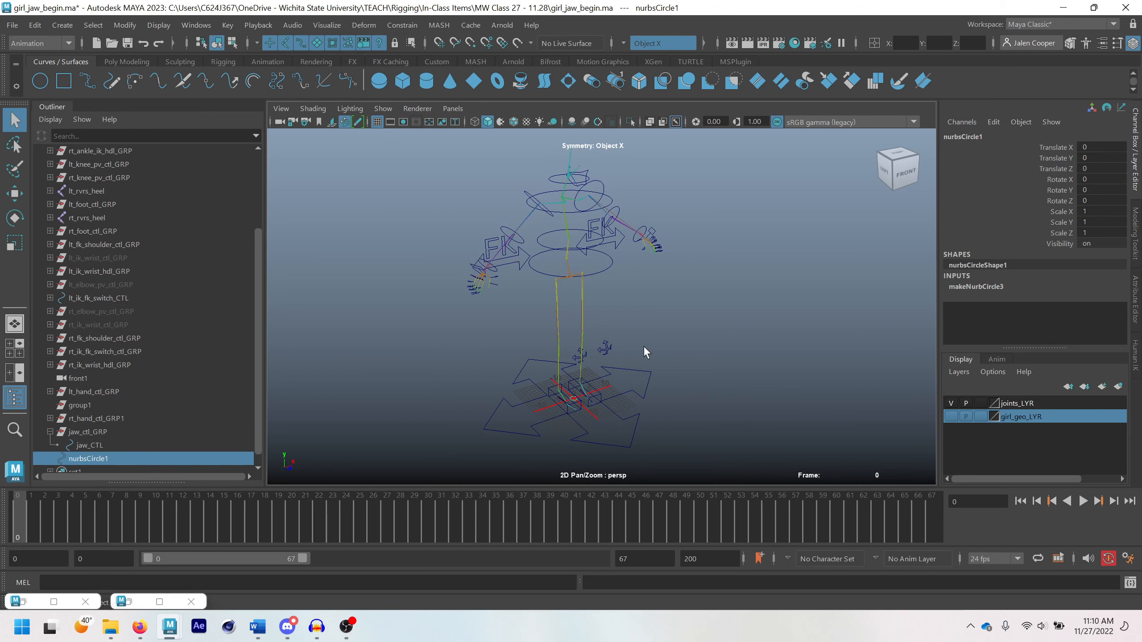
# Raise the new circle vertically to the height of the eye joints with point snapping, at Translate Y 62.483
pyautogui.keyDown('alt'); pyautogui.moveTo(643, 351); pyautogui.dragTo(619, 365); pyautogui.keyUp('alt')
pyautogui.click(15, 193)
pyautogui.press('v')
pyautogui.moveTo(619, 364)
pyautogui.keyDown('alt'); pyautogui.mouseDown(button='middle')
pyautogui.moveTo(615, 377)
pyautogui.moveTo(616, 357)
pyautogui.mouseUp(button='middle'); pyautogui.keyUp('alt')
pyautogui.press('v')
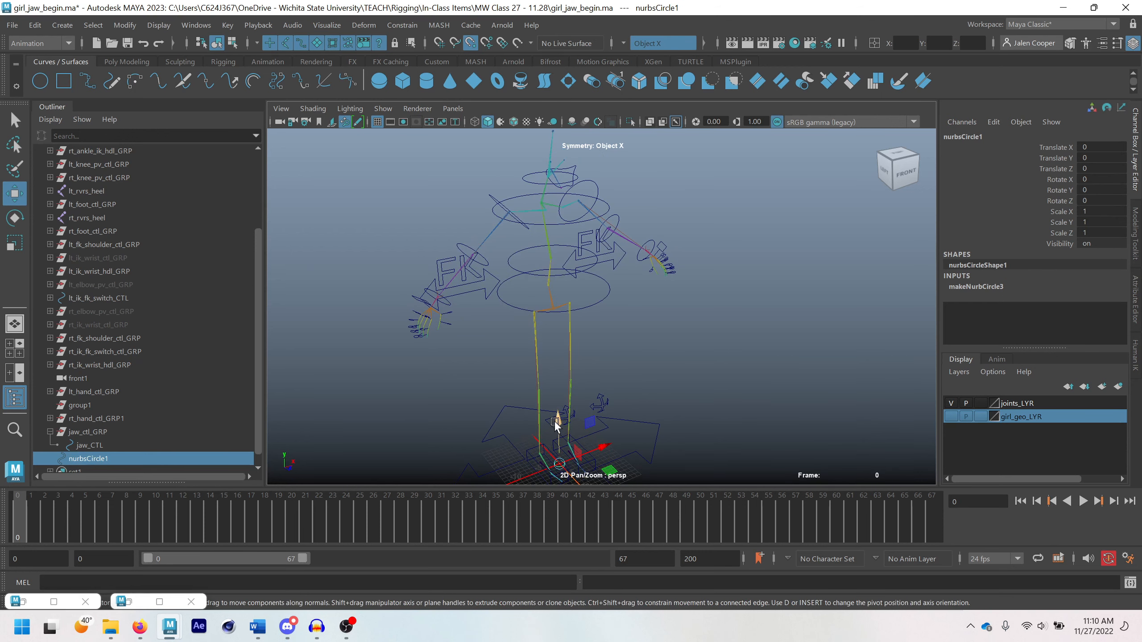
pyautogui.moveTo(555, 428); pyautogui.dragTo(563, 162)
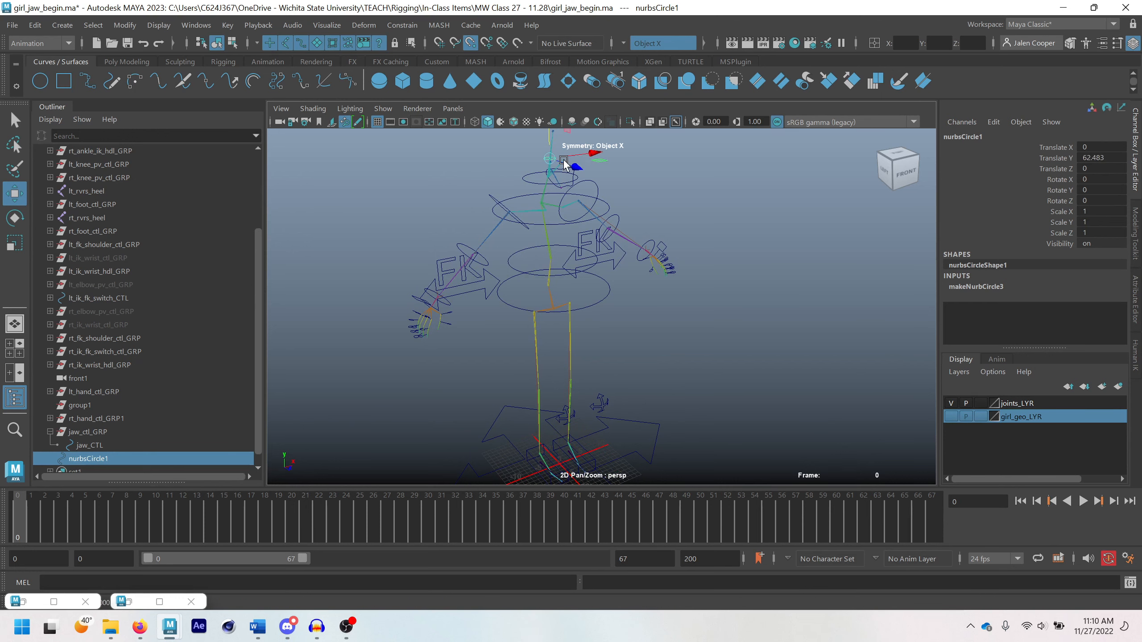
# Move the circle forward in front of the face to about Translate Z 6.88, and show the girl_geo_LYR layer
pyautogui.press('f')
pyautogui.moveTo(565, 308)
pyautogui.keyDown('alt'); pyautogui.mouseDown()
pyautogui.moveTo(621, 298)
pyautogui.moveTo(546, 311)
pyautogui.moveTo(619, 313)
pyautogui.moveTo(567, 315)
pyautogui.mouseUp(); pyautogui.keyUp('alt')
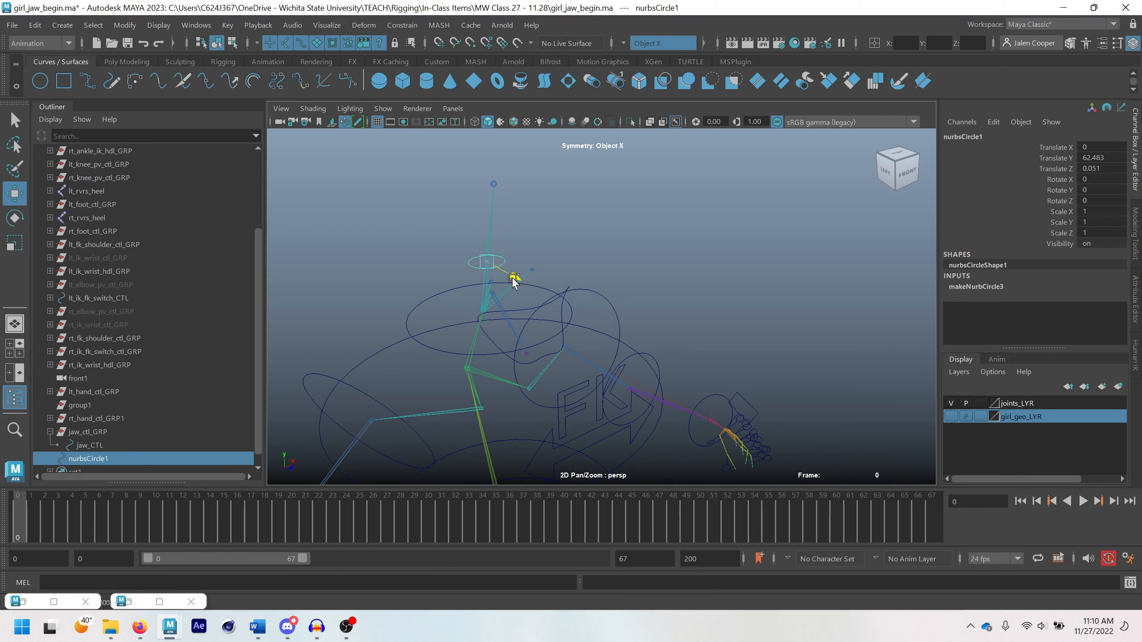
pyautogui.moveTo(512, 280); pyautogui.dragTo(714, 317)
pyautogui.click(950, 417)
# Rotate the circle upright to face forward, with Rotate X set to 90
pyautogui.press('e')
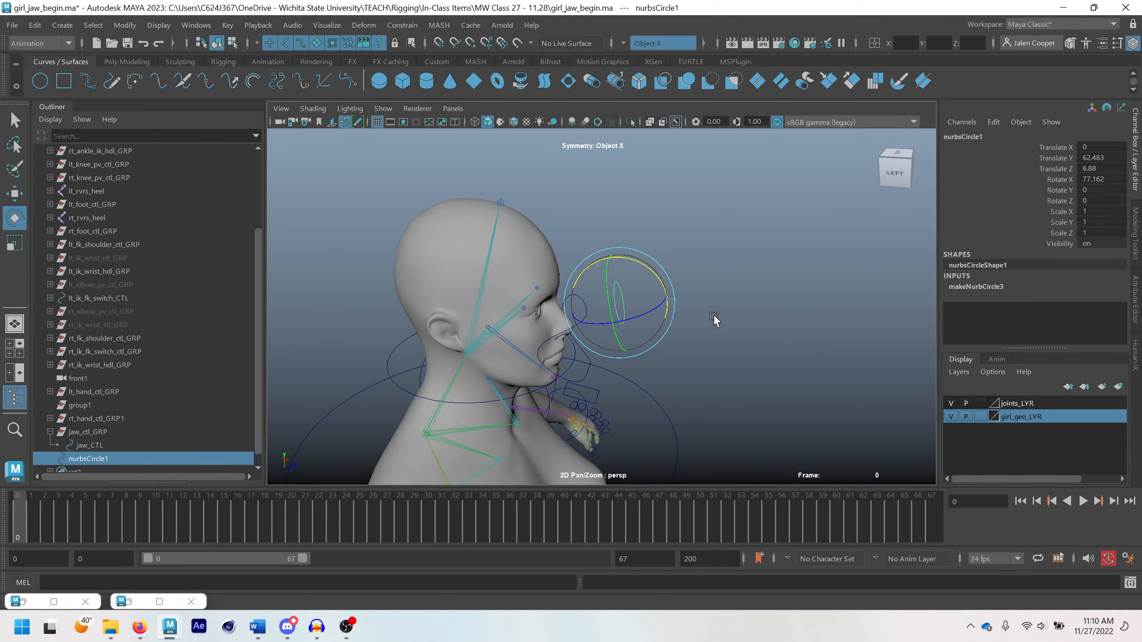
pyautogui.click(1123, 178)
pyautogui.write('90')
pyautogui.press('Return')
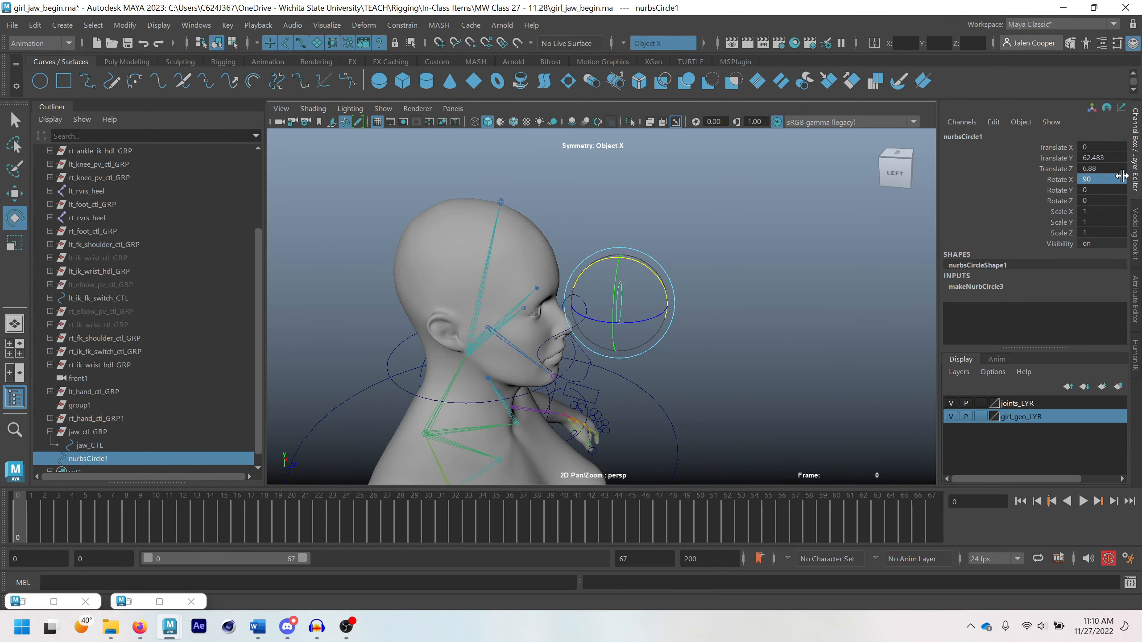
# Move the circle back closer to the face, to about Translate Z 5.881
pyautogui.scroll(5, 674, 281)
pyautogui.keyDown('alt'); pyautogui.moveTo(663, 296); pyautogui.dragTo(679, 330); pyautogui.keyUp('alt')
pyautogui.press('w')
pyautogui.scroll(-4, 577, 319)
# Try widening the circle by scaling it in X to about 2.461, and undo that scale
pyautogui.press('r')
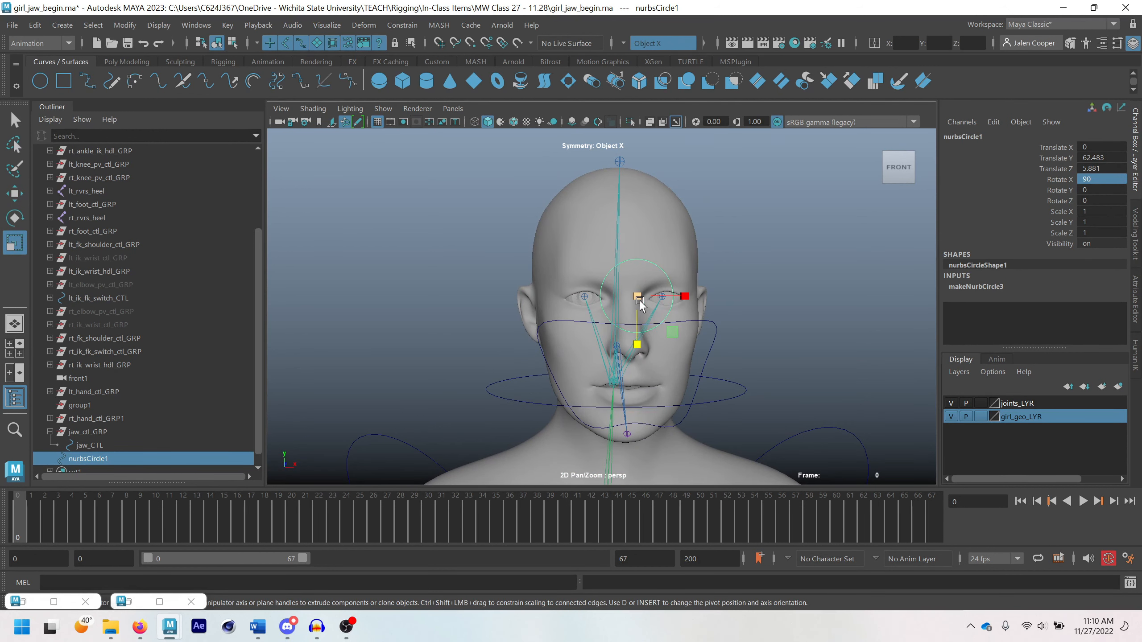
pyautogui.moveTo(680, 295); pyautogui.dragTo(716, 316)
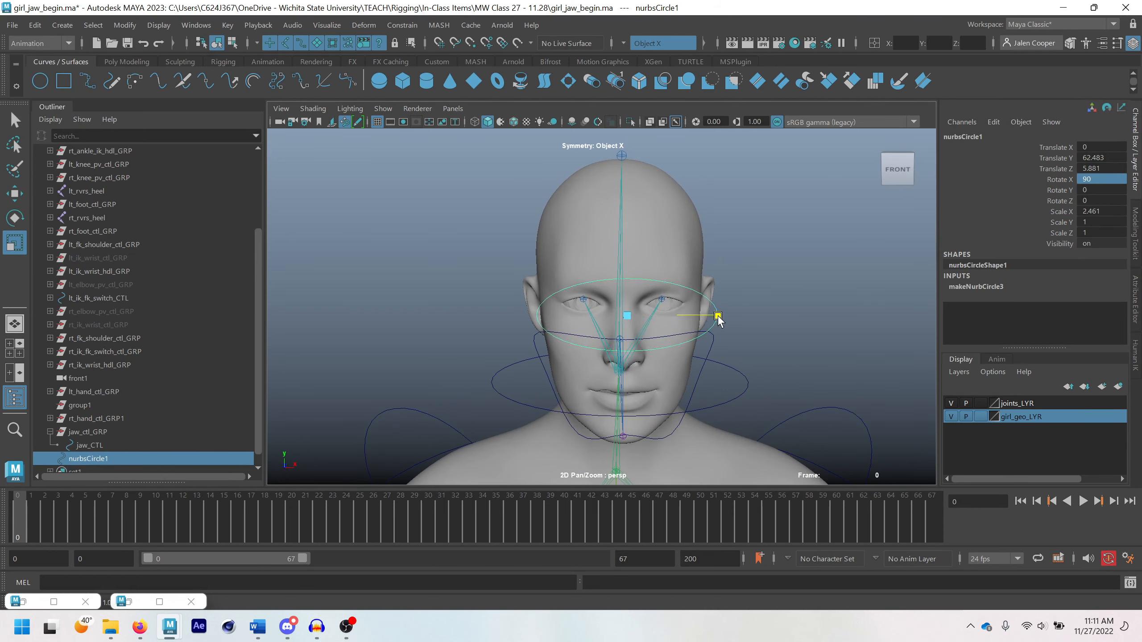
pyautogui.keyDown('alt'); pyautogui.moveTo(638, 330); pyautogui.dragTo(701, 297); pyautogui.keyUp('alt')
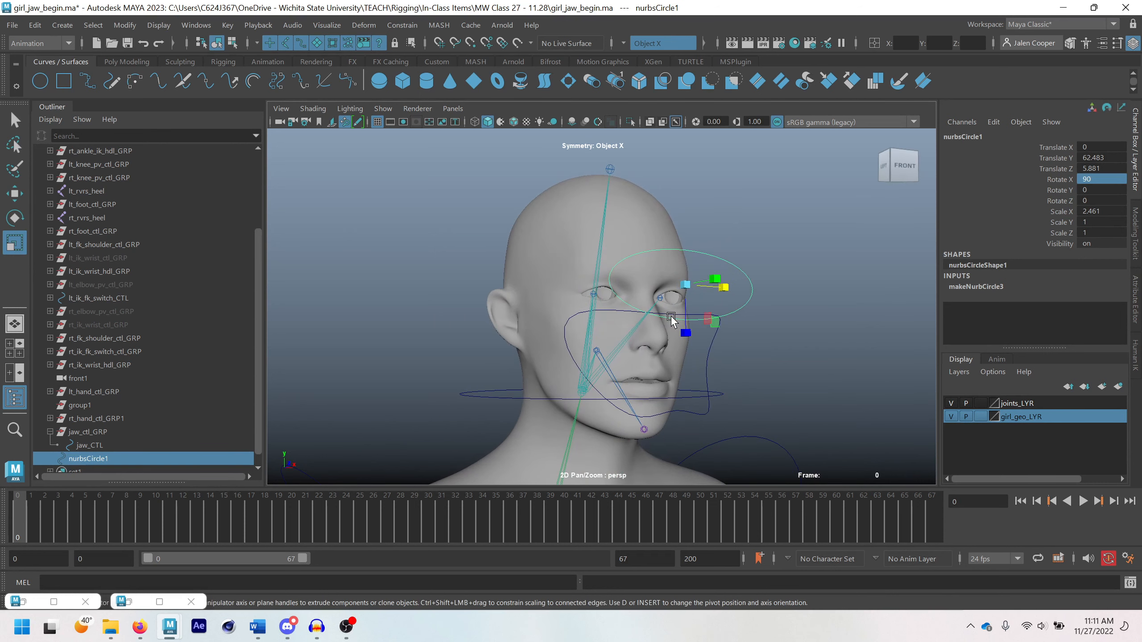
pyautogui.hotkey('ctrl', 'z')
pyautogui.press('q')
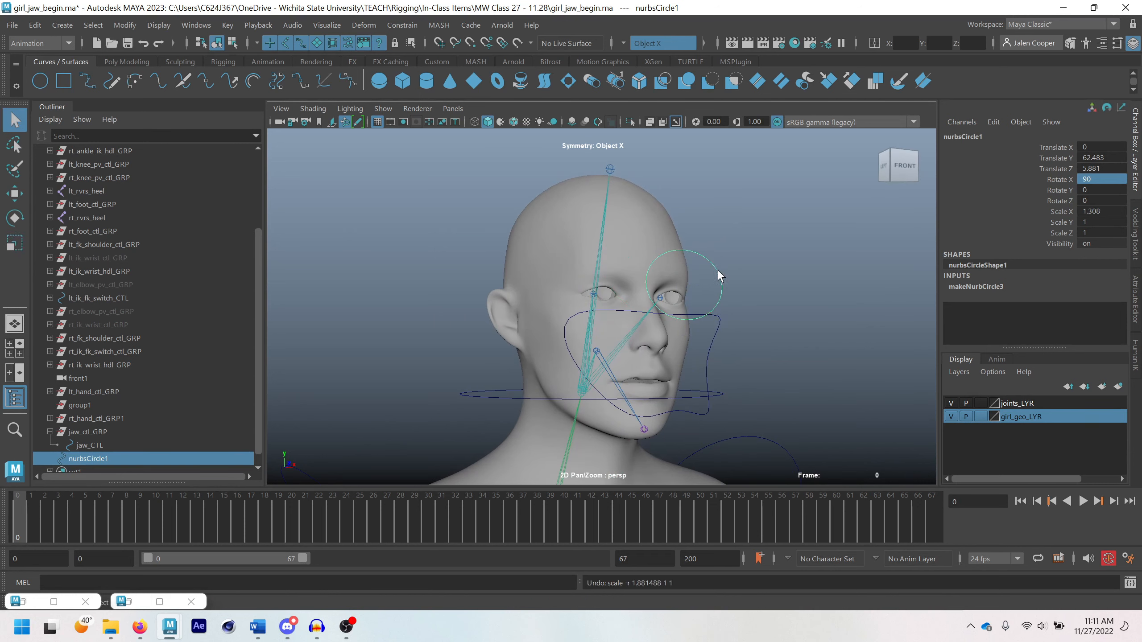
# Widen the circle into an oval spanning both eyes by moving its side control vertices outward along X with symmetry
pyautogui.moveTo(718, 276); pyautogui.dragTo(634, 270, button='right')
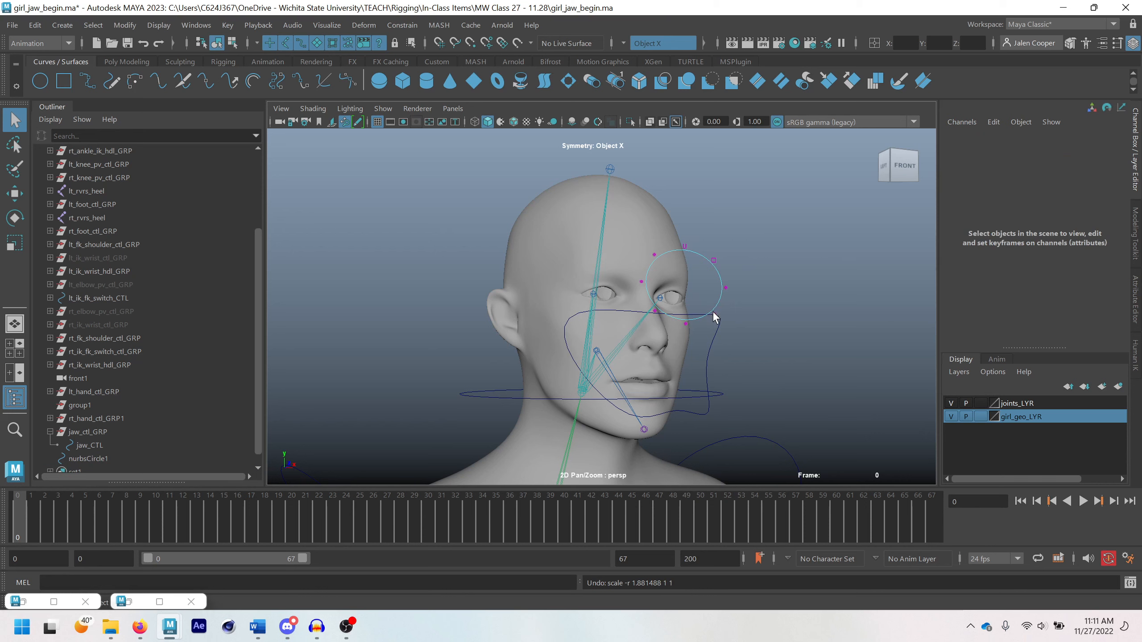
pyautogui.click(726, 288)
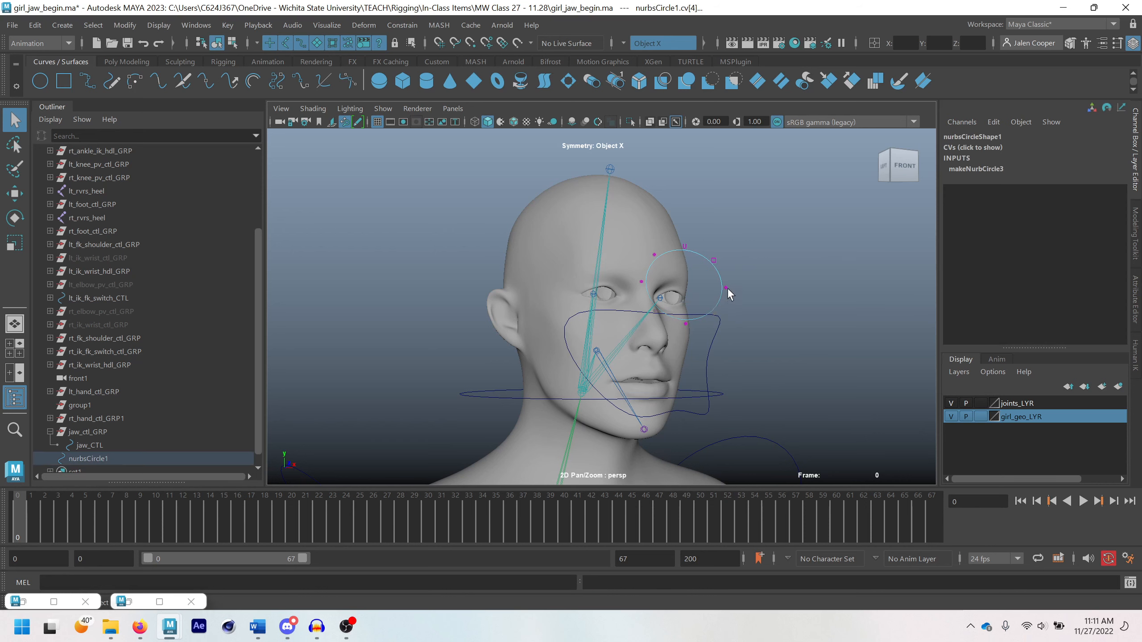
pyautogui.keyDown('shift'); pyautogui.click(714, 260); pyautogui.keyUp('shift')
pyautogui.press('w')
pyautogui.keyDown('alt'); pyautogui.moveTo(738, 307); pyautogui.dragTo(754, 330); pyautogui.keyUp('alt')
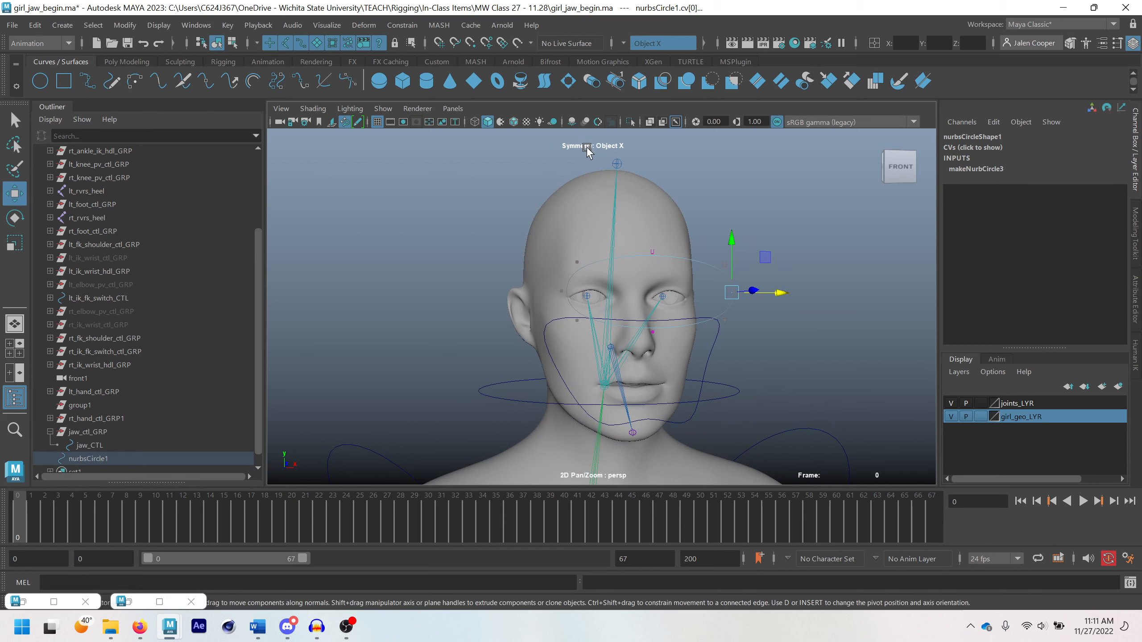
pyautogui.scroll(2, 671, 247)
pyautogui.keyDown('alt'); pyautogui.moveTo(689, 252); pyautogui.dragTo(761, 368); pyautogui.keyUp('alt')
pyautogui.click(774, 373)
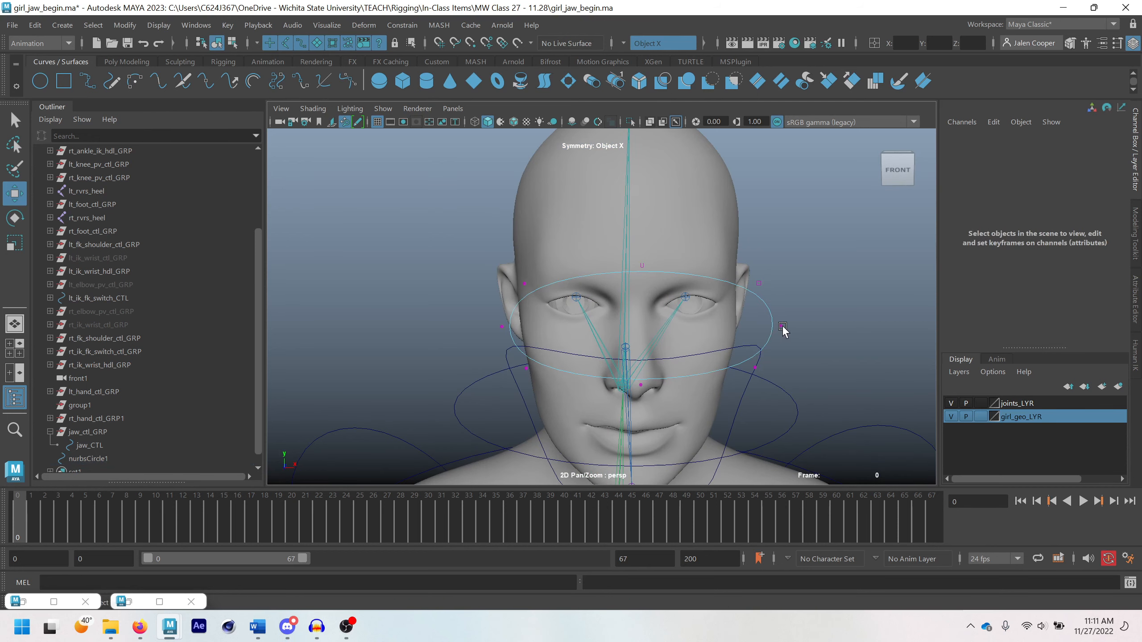
# Flatten the oval by moving its side vertices inward, its top vertex down and its bottom vertex up, and return to object mode
pyautogui.click(781, 324)
pyautogui.moveTo(816, 327); pyautogui.dragTo(792, 328)
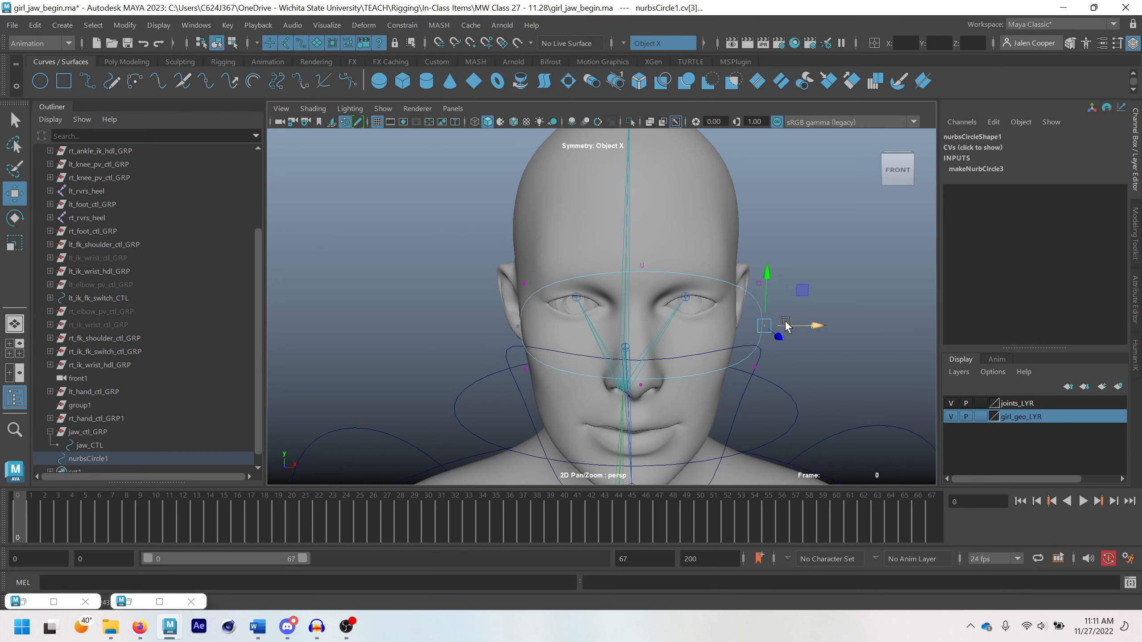
pyautogui.click(642, 265)
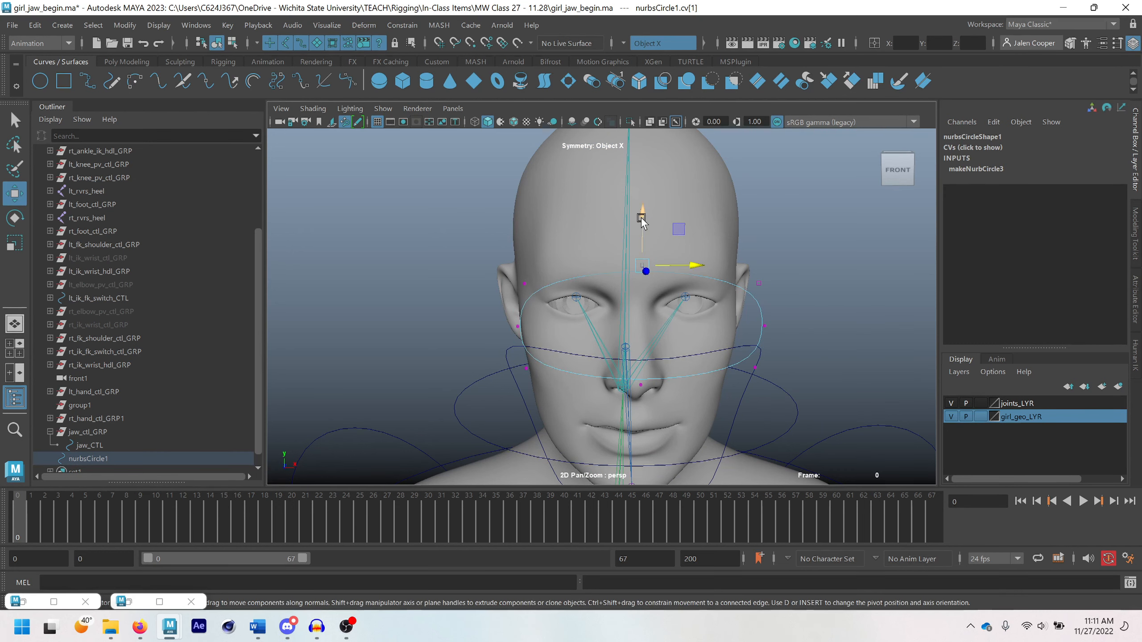
pyautogui.moveTo(640, 217); pyautogui.dragTo(641, 226)
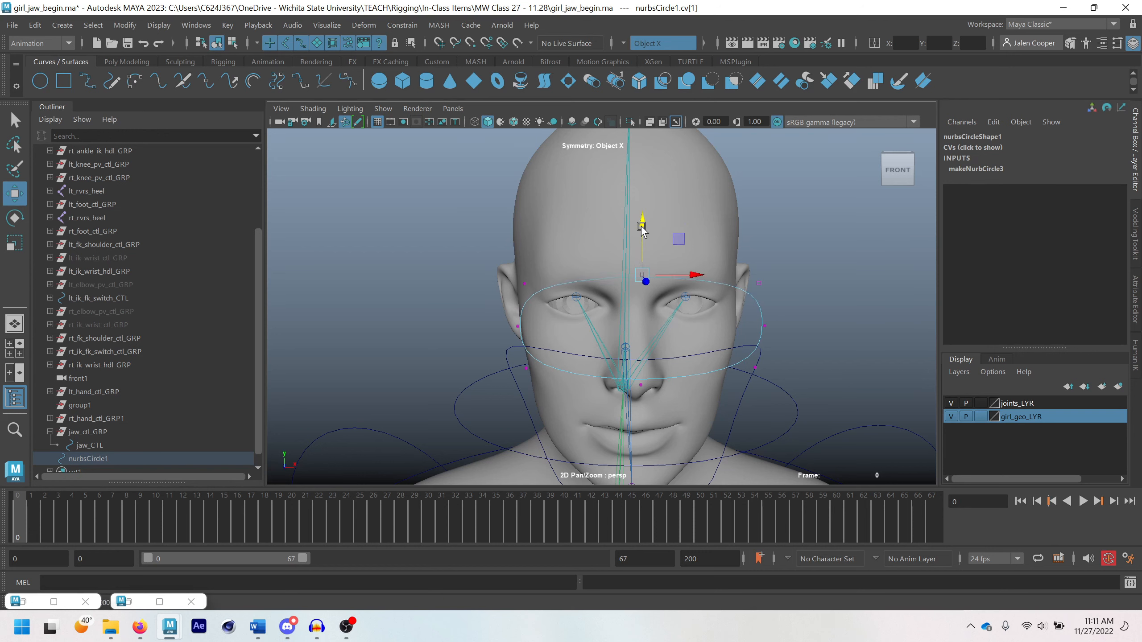
pyautogui.click(643, 383)
pyautogui.moveTo(642, 383); pyautogui.dragTo(648, 336)
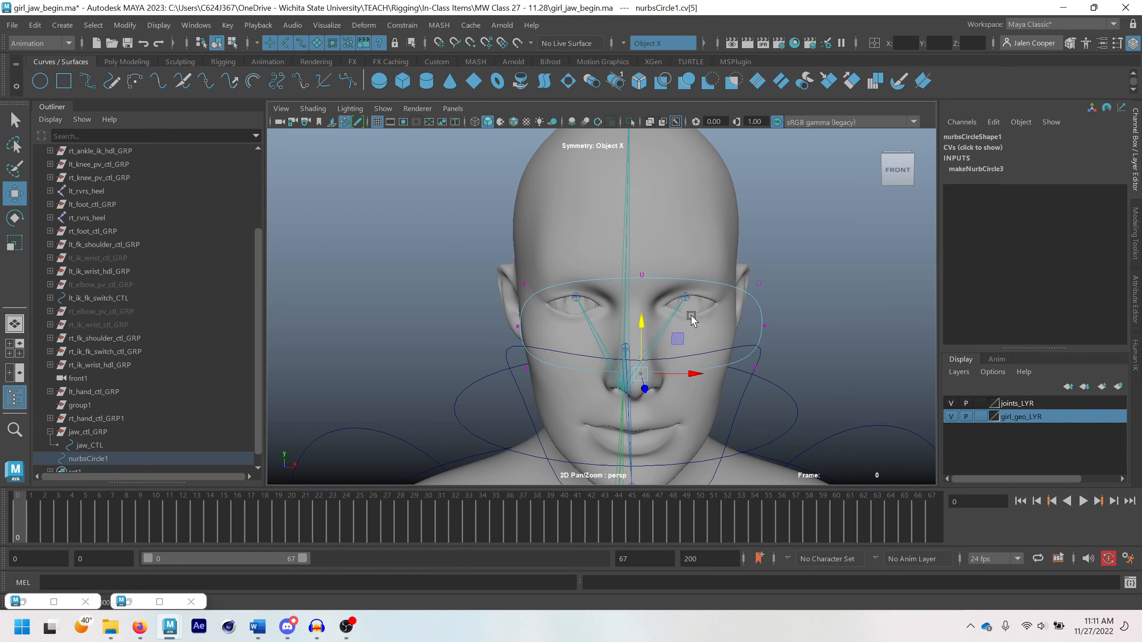
pyautogui.moveTo(691, 315); pyautogui.dragTo(769, 207, button='right')
pyautogui.click(772, 269)
pyautogui.scroll(-1, 772, 270)
pyautogui.keyDown('alt'); pyautogui.moveTo(772, 269); pyautogui.dragTo(809, 287); pyautogui.keyUp('alt')
pyautogui.click(766, 280)
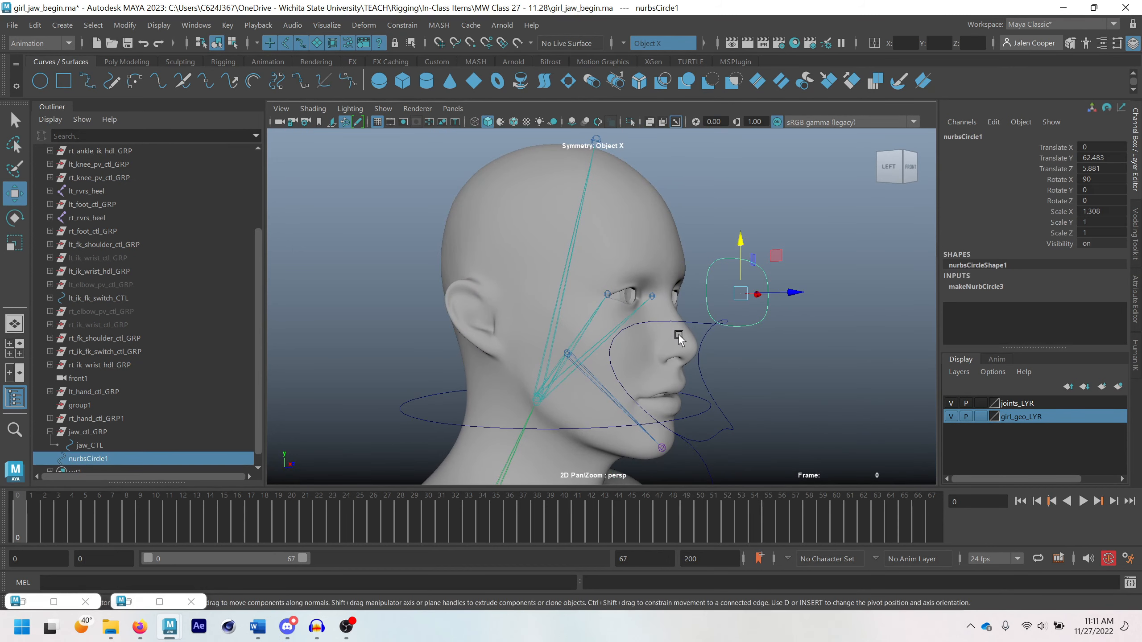
# Hide the girl_geo_LYR layer, create a new NURBS circle, and snap it to the character's left eye joint
pyautogui.keyDown('alt'); pyautogui.moveTo(679, 337); pyautogui.dragTo(837, 330); pyautogui.keyUp('alt')
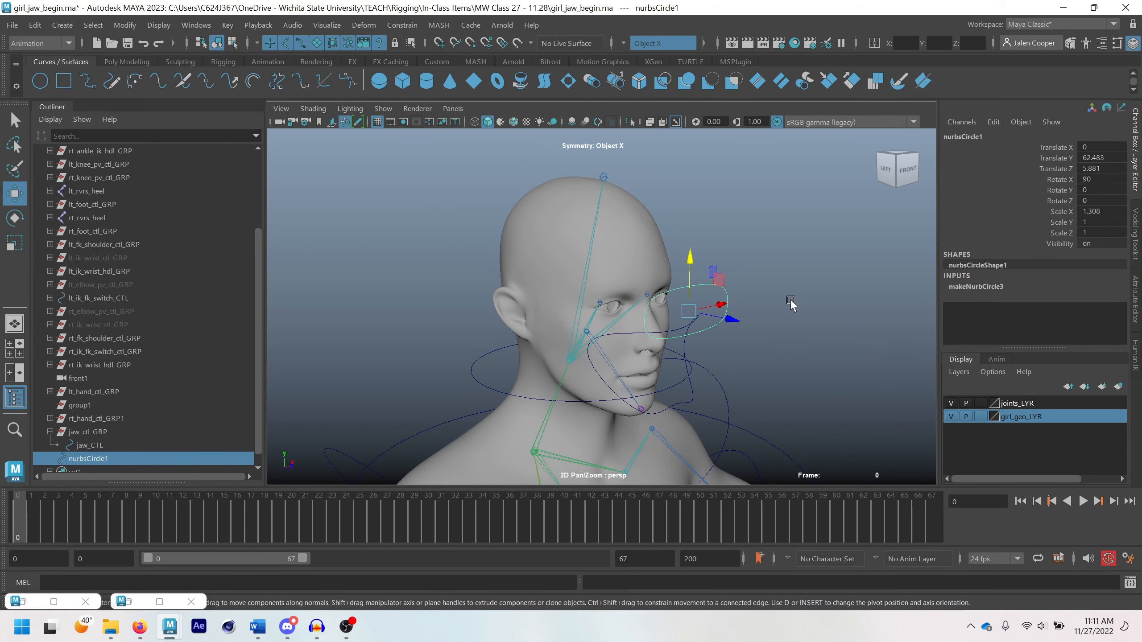
pyautogui.keyDown('alt'); pyautogui.moveTo(791, 306); pyautogui.dragTo(646, 298); pyautogui.keyUp('alt')
pyautogui.scroll(-2, 568, 328)
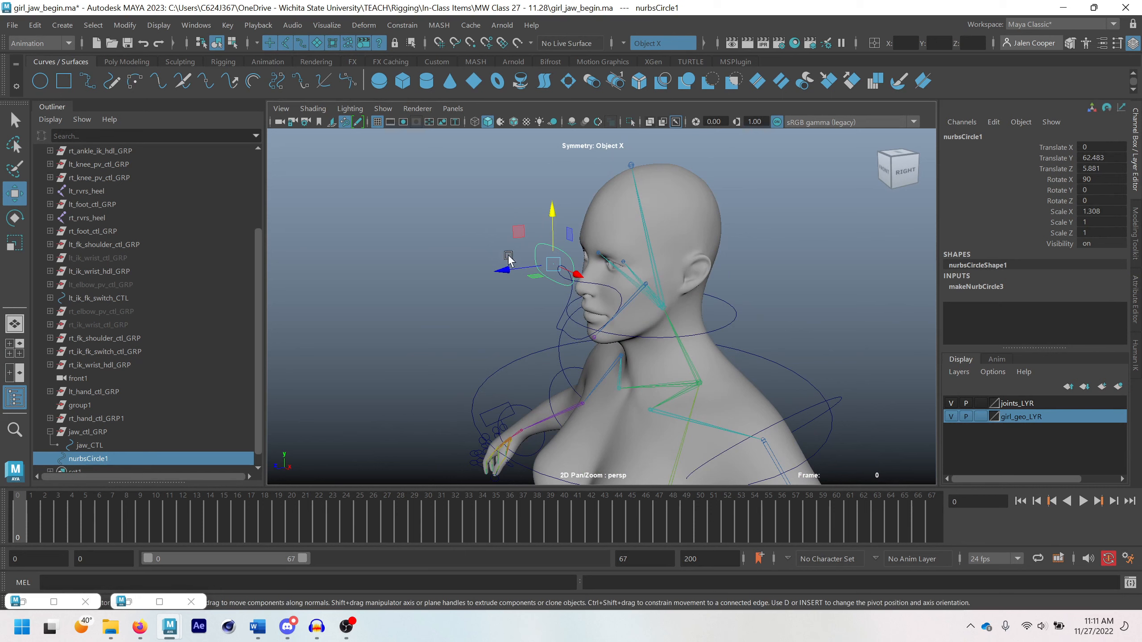
pyautogui.keyDown('alt'); pyautogui.moveTo(661, 373); pyautogui.dragTo(673, 246); pyautogui.keyUp('alt')
pyautogui.scroll(-1, 836, 410)
pyautogui.click(950, 416)
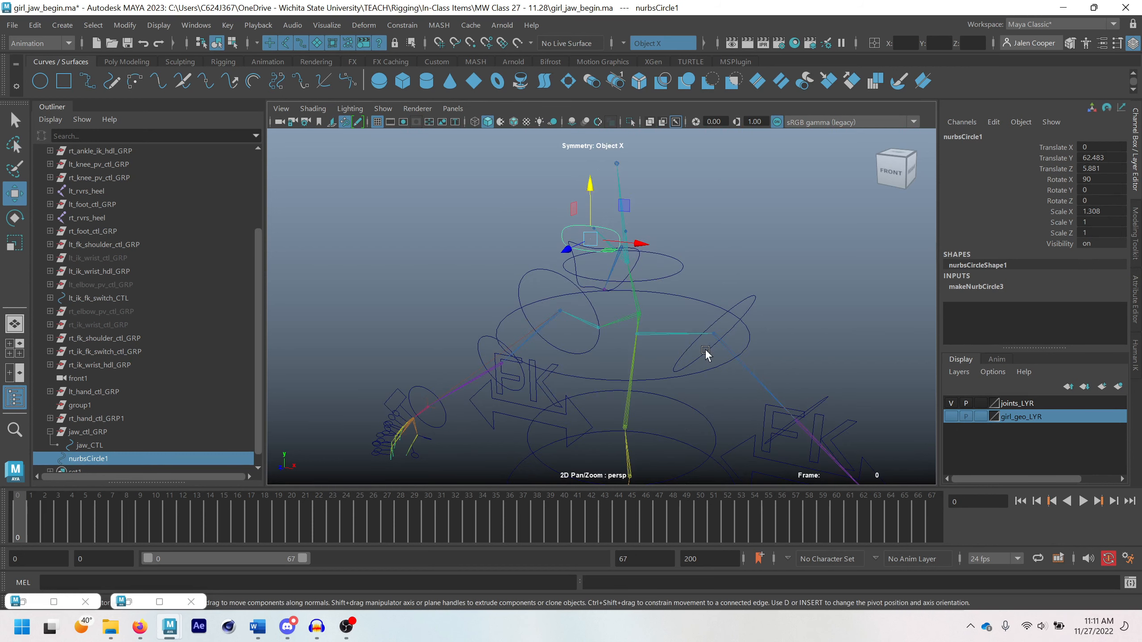
pyautogui.keyDown('alt'); pyautogui.moveTo(704, 348); pyautogui.dragTo(657, 295); pyautogui.keyUp('alt')
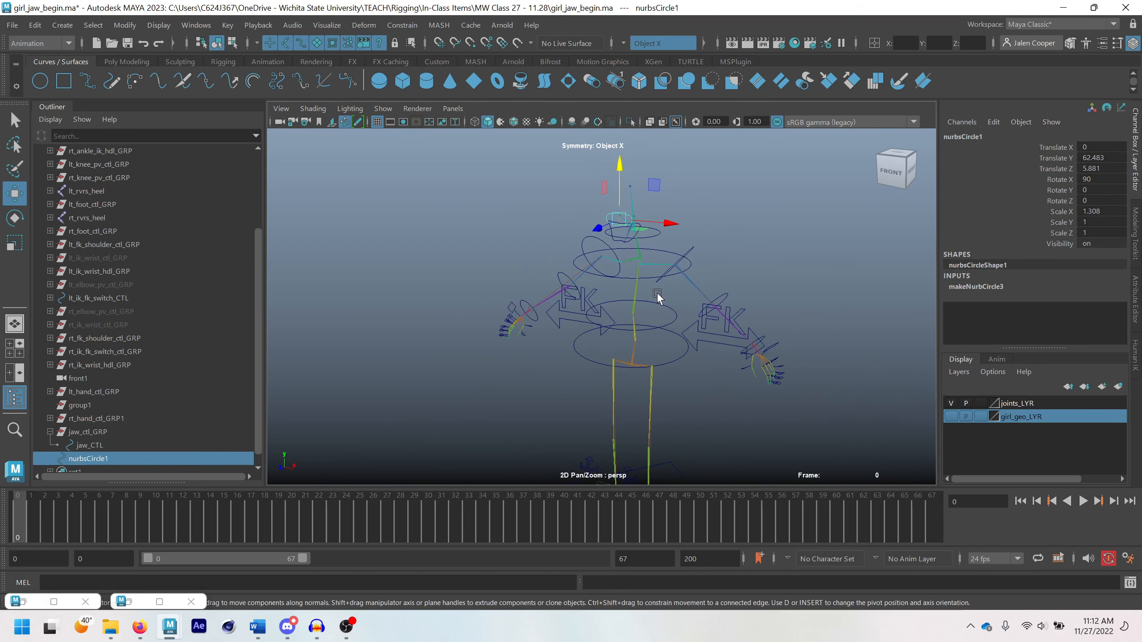
pyautogui.click(41, 83)
pyautogui.scroll(-3, 585, 401)
pyautogui.keyDown('alt'); pyautogui.moveTo(586, 402); pyautogui.dragTo(616, 331, button='middle'); pyautogui.keyUp('alt')
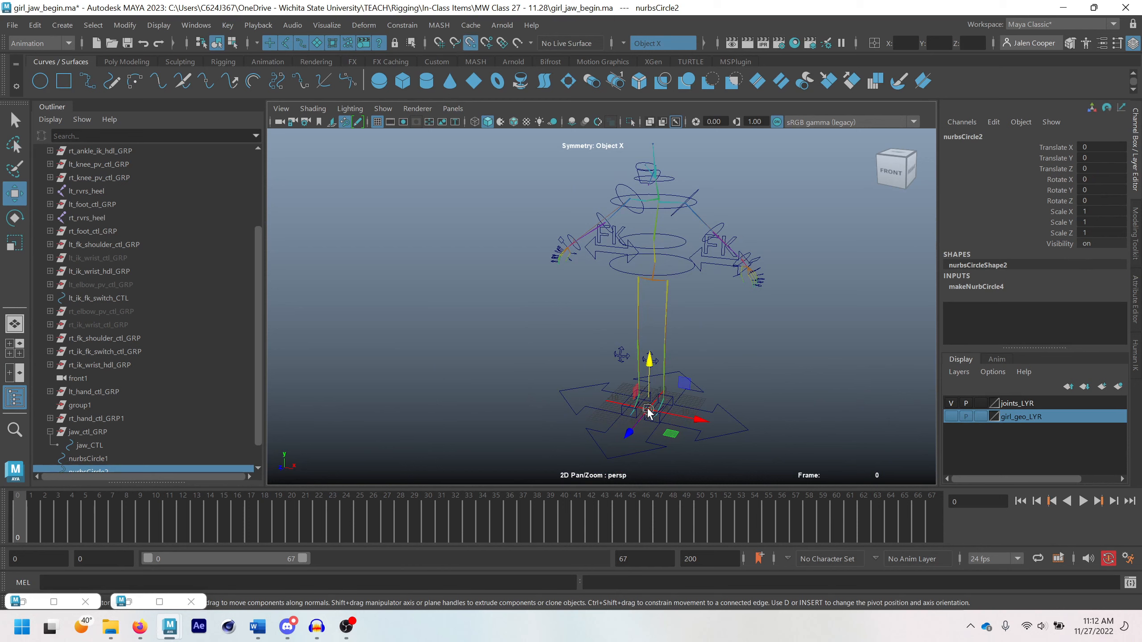
pyautogui.moveTo(647, 407); pyautogui.dragTo(660, 161)
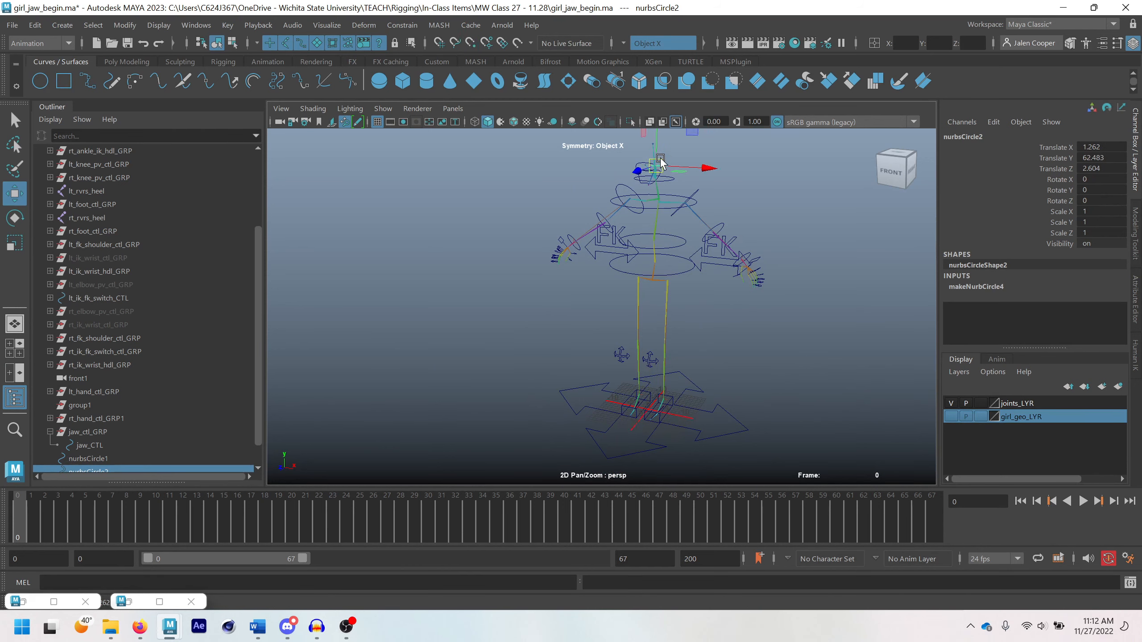
# Rotate the new circle to -90 in X, move it forward to about Translate Z 5.532, and show the girl_geo_LYR layer again
pyautogui.keyDown('alt'); pyautogui.moveTo(661, 163); pyautogui.dragTo(674, 307, button='middle'); pyautogui.keyUp('alt')
pyautogui.scroll(5, 663, 335)
pyautogui.keyDown('alt'); pyautogui.moveTo(703, 310); pyautogui.dragTo(747, 237); pyautogui.keyUp('alt')
pyautogui.press('e')
pyautogui.press('w')
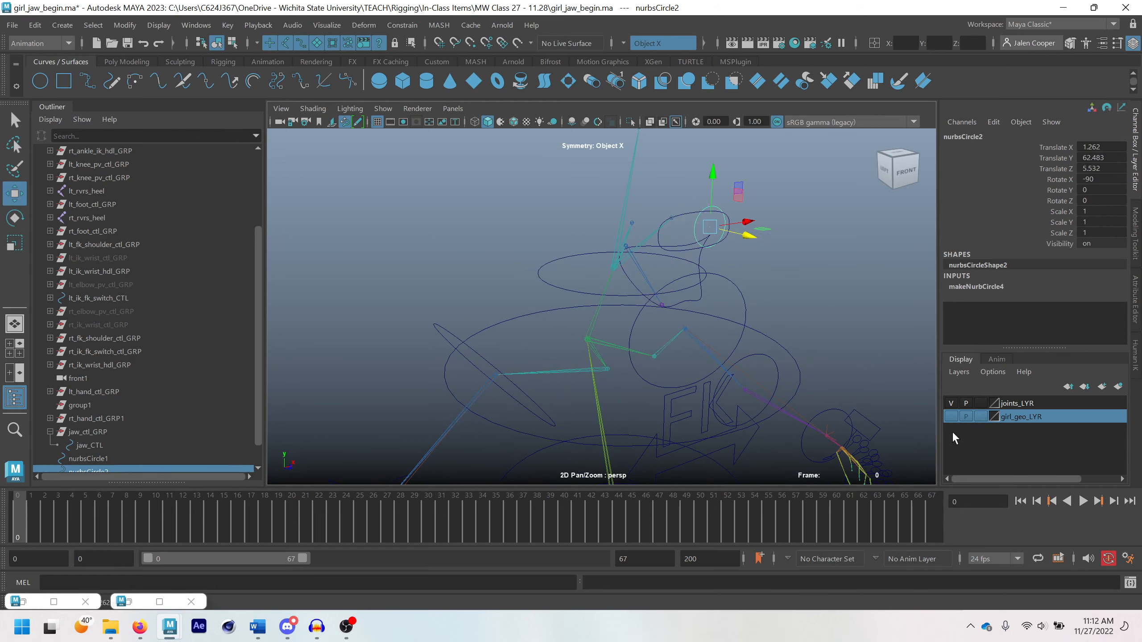
pyautogui.click(955, 416)
pyautogui.click(904, 171)
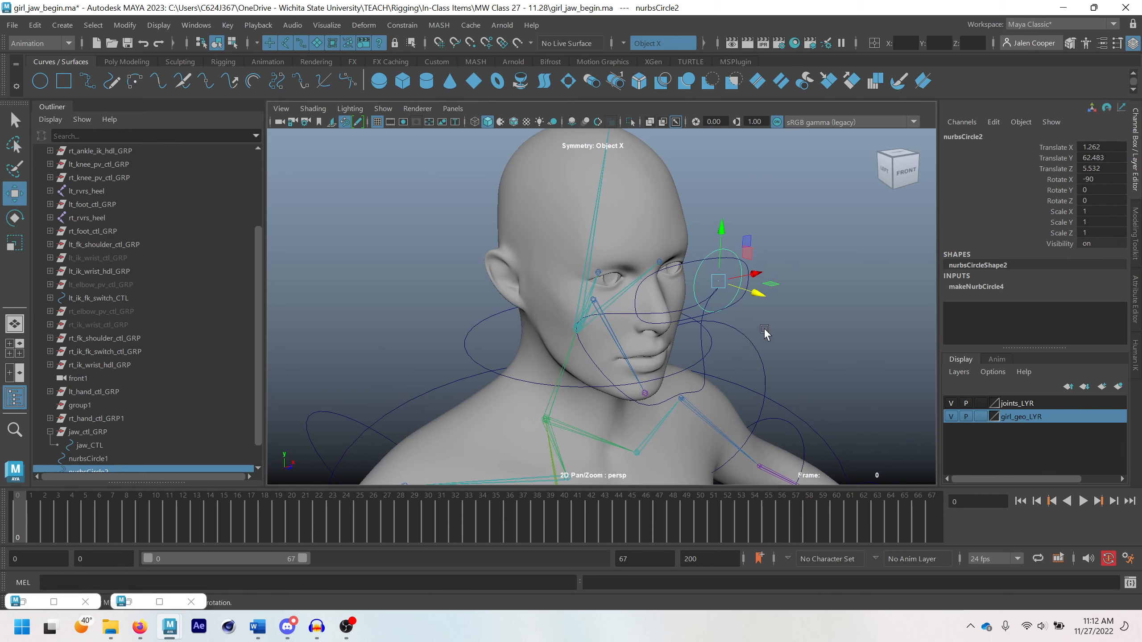
# Scale the small circle down uniformly to about 0.622 and move it level with the oval, at about Translate Z 5.886
pyautogui.scroll(3, 744, 321)
pyautogui.press('r')
pyautogui.moveTo(745, 306); pyautogui.dragTo(669, 269)
pyautogui.press('w')
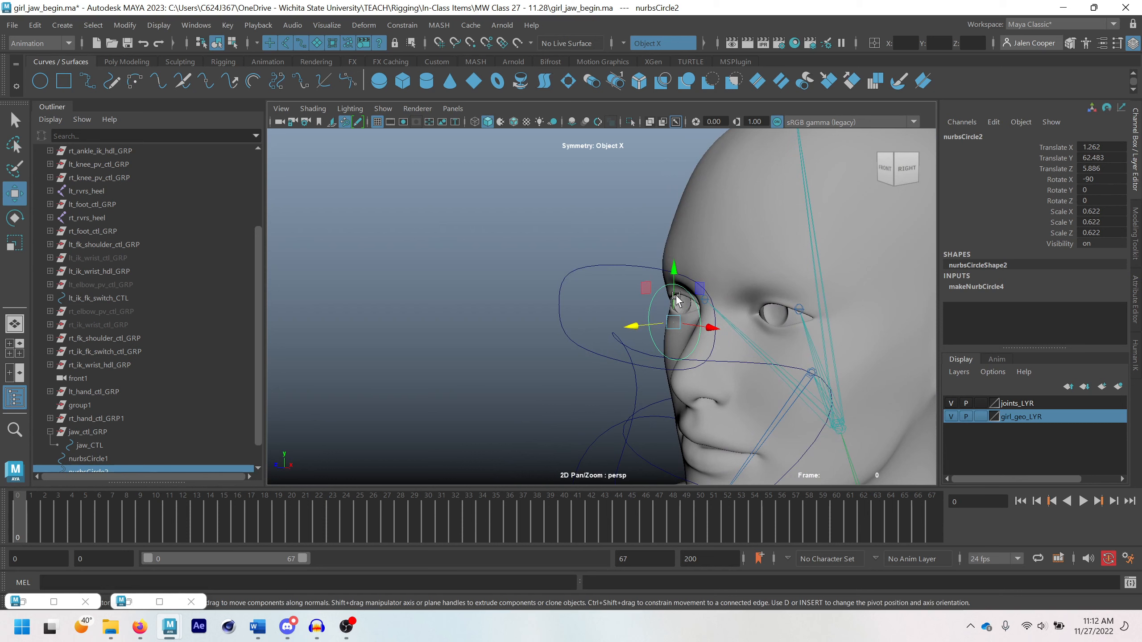
# Parent nurbsCircle2 under nurbsCircle1, and select the nested circle
pyautogui.scroll(-1, 171, 417)
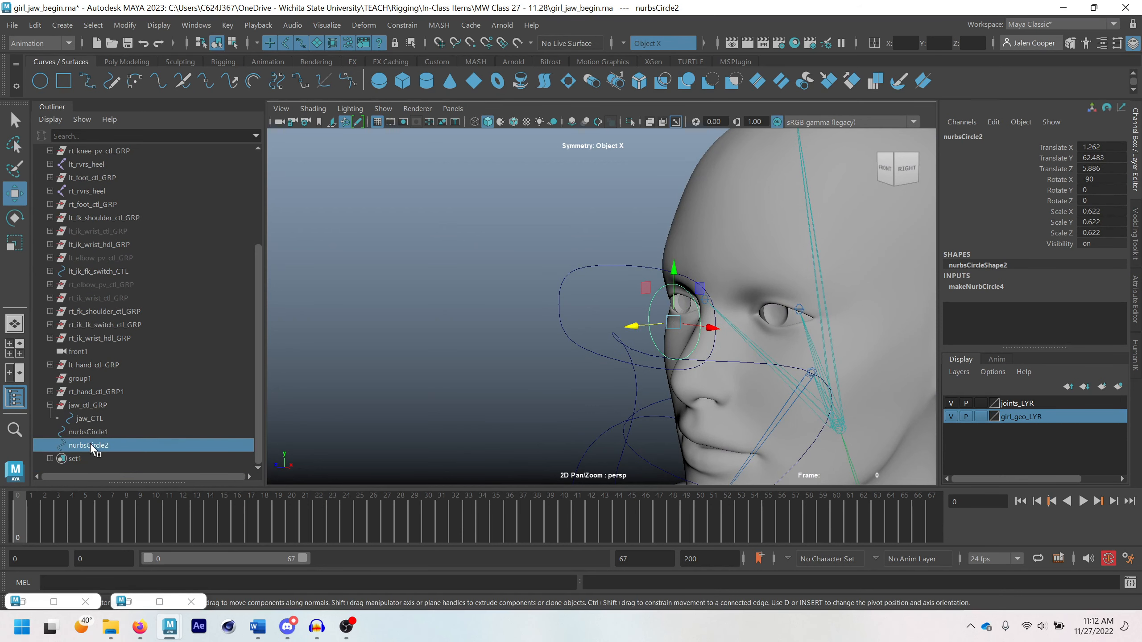
pyautogui.click(604, 266)
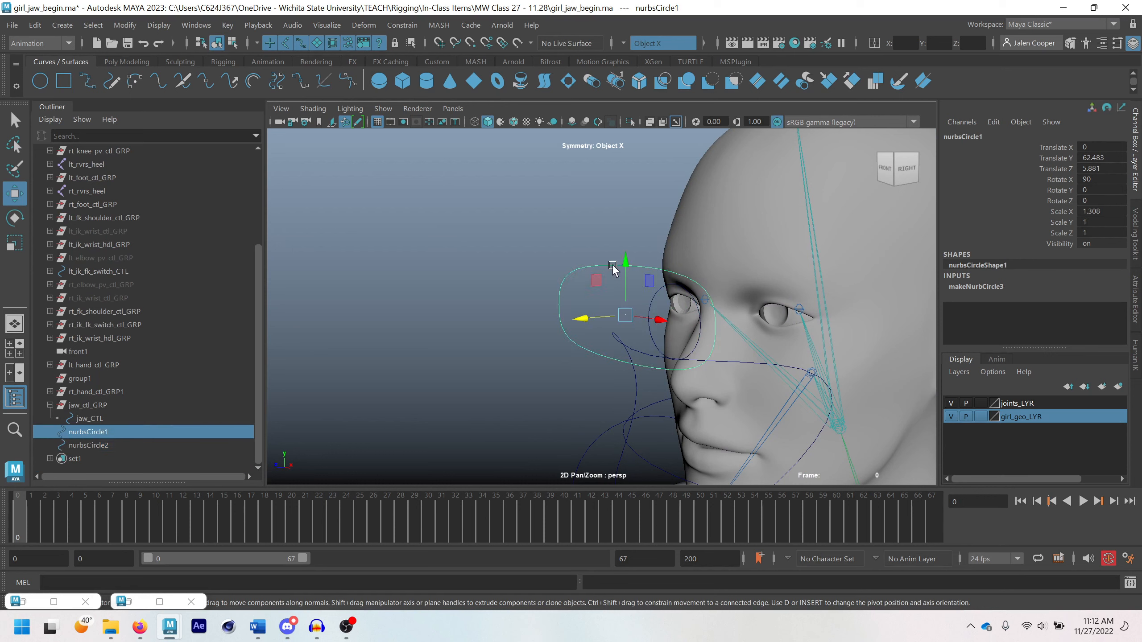
pyautogui.click(93, 446)
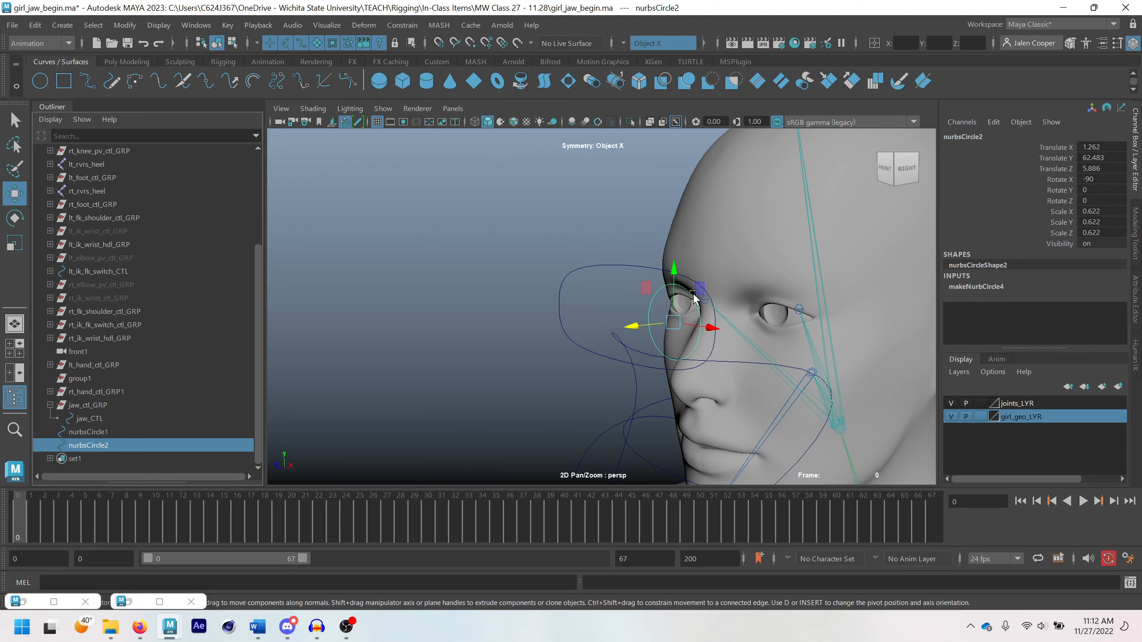
pyautogui.keyDown('alt'); pyautogui.moveTo(711, 313); pyautogui.dragTo(744, 316); pyautogui.keyUp('alt')
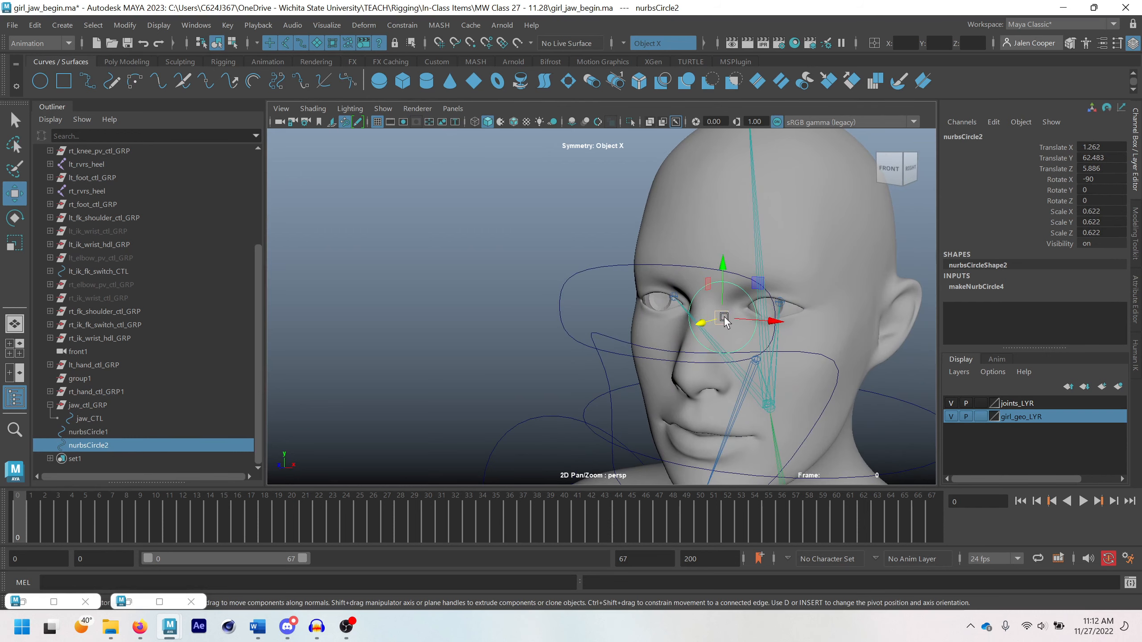
pyautogui.keyDown('ctrl'); pyautogui.click(90, 432); pyautogui.keyUp('ctrl')
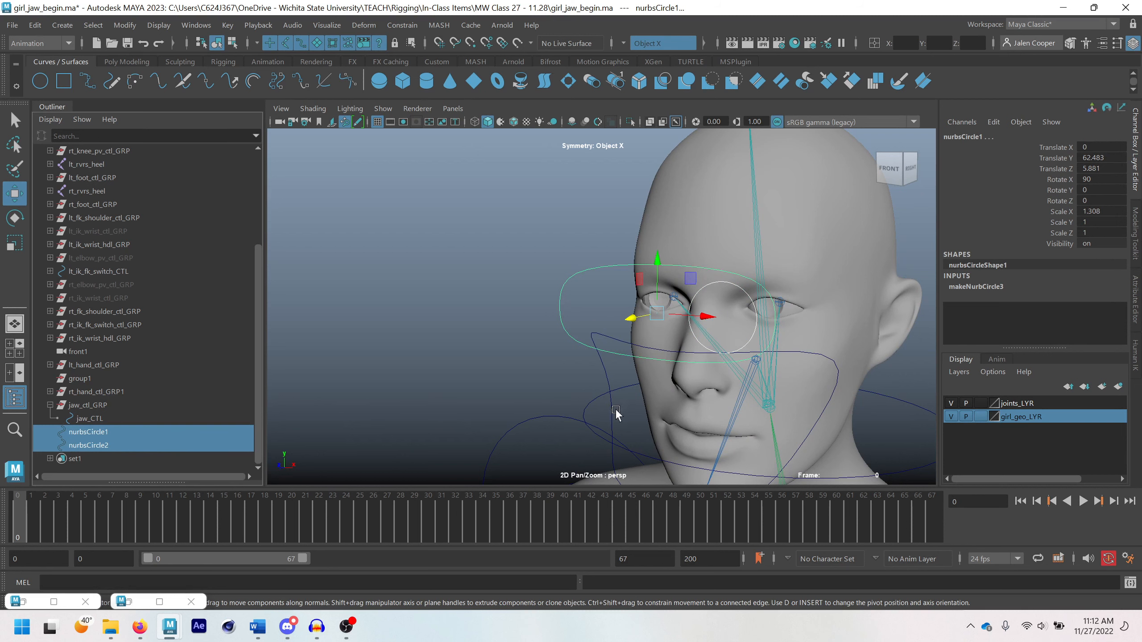
pyautogui.press('p')
pyautogui.click(96, 457)
pyautogui.scroll(-2, 821, 387)
pyautogui.keyDown('alt'); pyautogui.moveTo(721, 403); pyautogui.dragTo(722, 371, button='middle'); pyautogui.keyUp('alt')
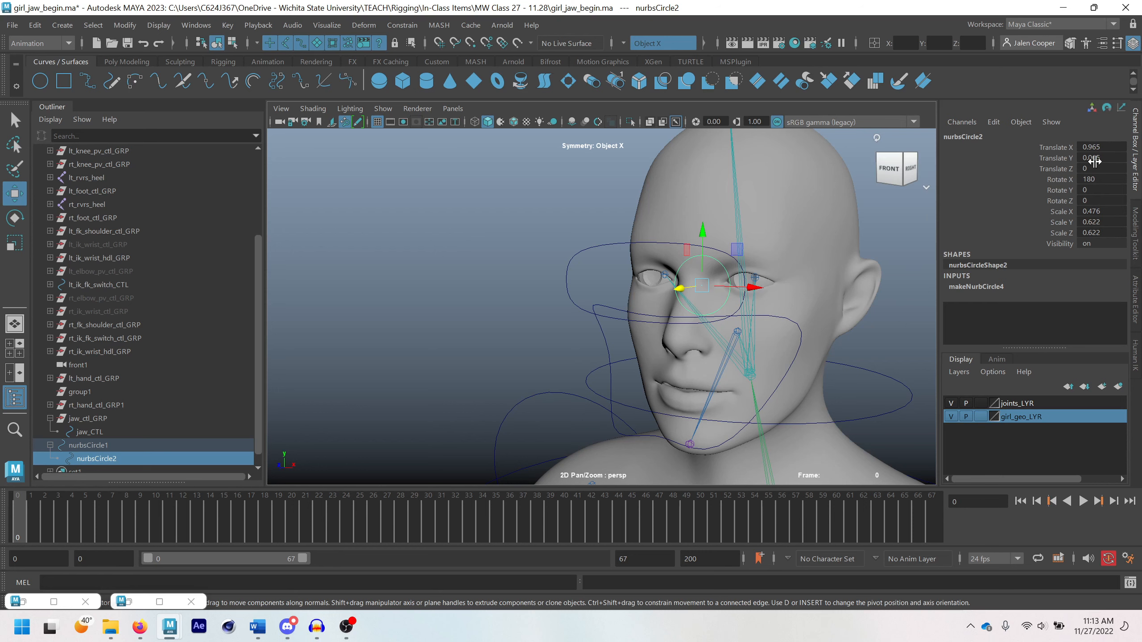
# Try setting the nested circle's Translate X, Y, Z and Rotate X to 0, and undo that change
pyautogui.moveTo(1108, 148); pyautogui.dragTo(1117, 179)
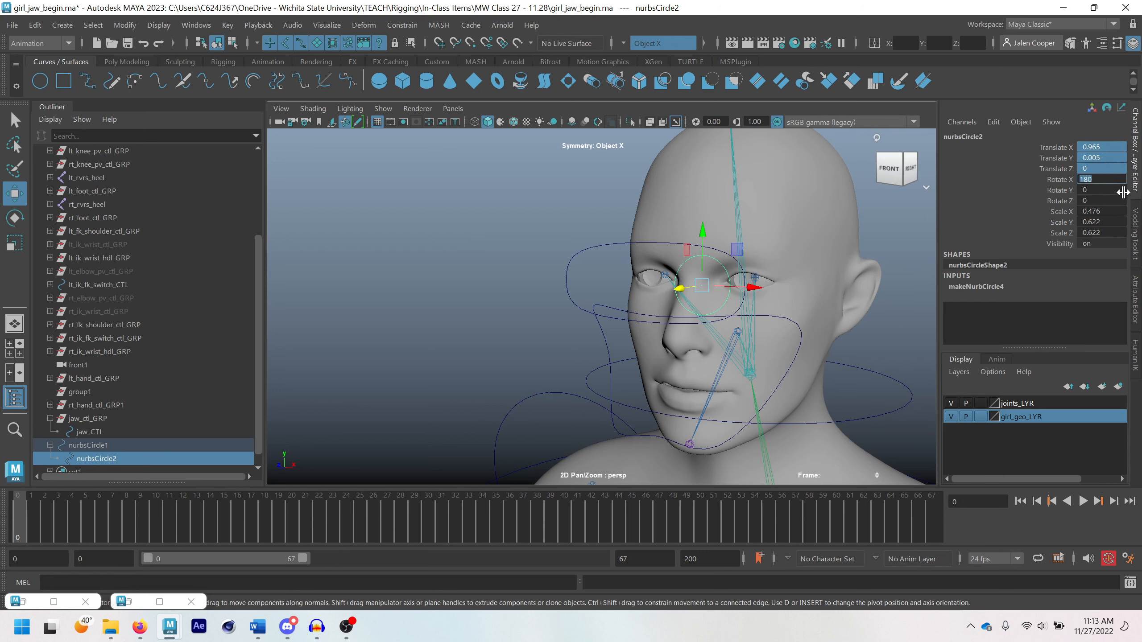
pyautogui.write('0')
pyautogui.press('Return')
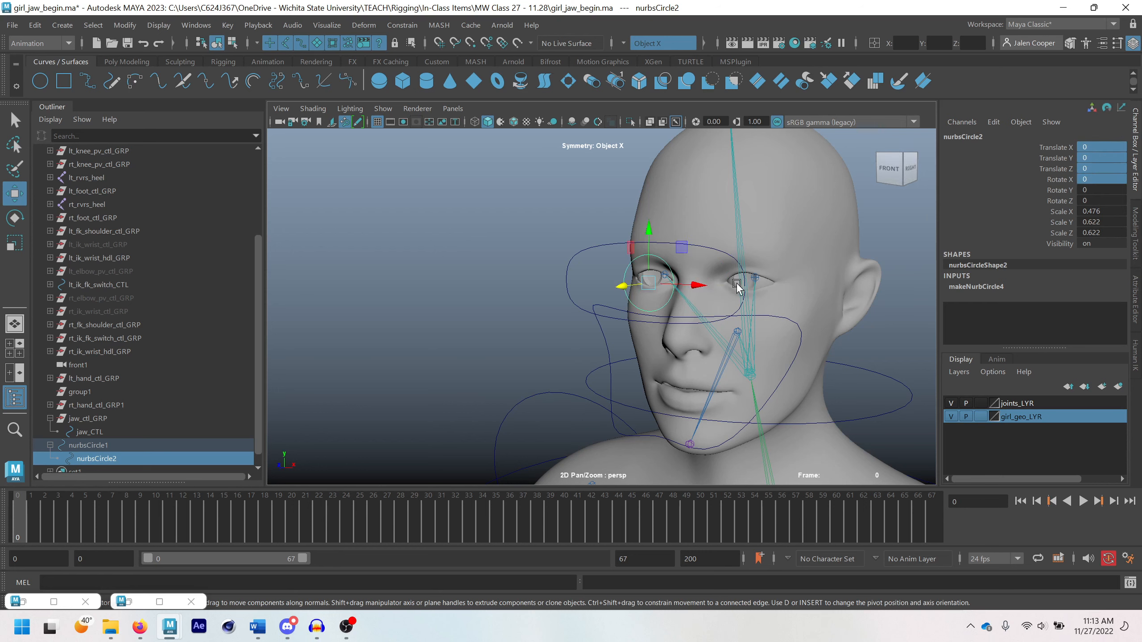
pyautogui.hotkey('ctrl', 'z')
# Set the nested circle's Translate Y to 0
pyautogui.click(1111, 147)
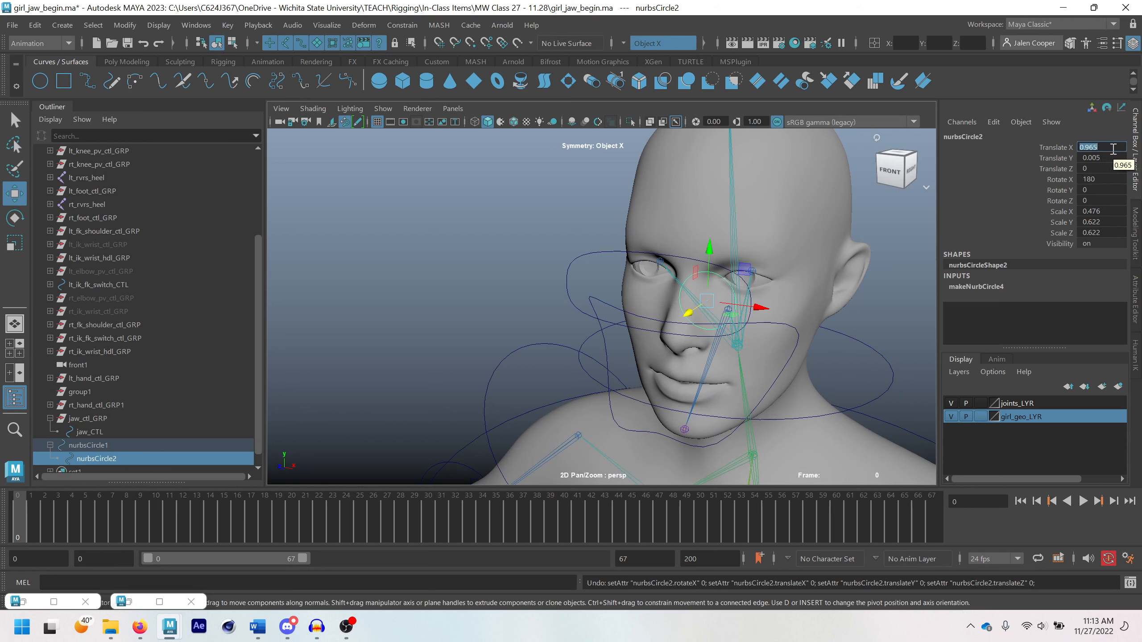
pyautogui.click(1110, 158)
pyautogui.write('0')
pyautogui.press('Return')
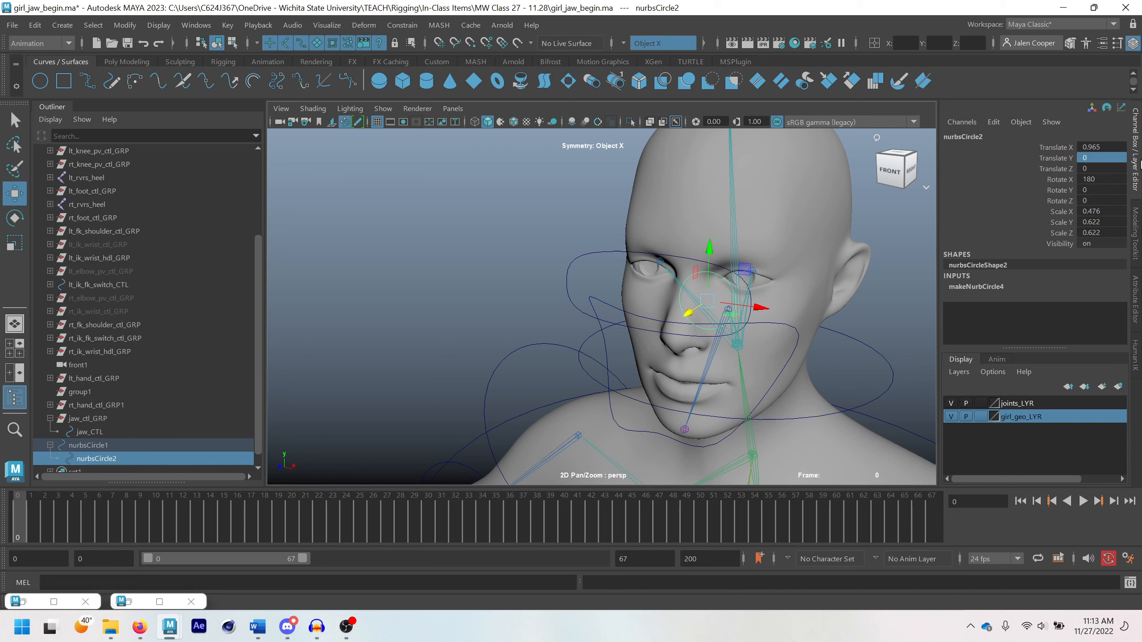
# Set up a full-size orthographic side view of the character and turn it so the head is upright
pyautogui.click(910, 170)
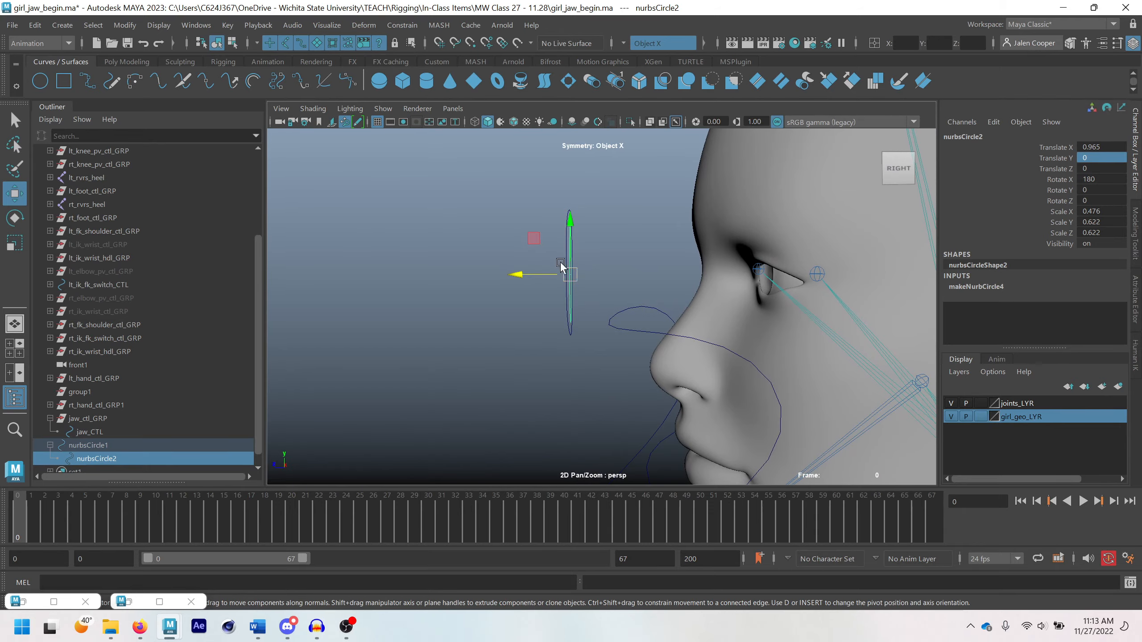
pyautogui.press('space')
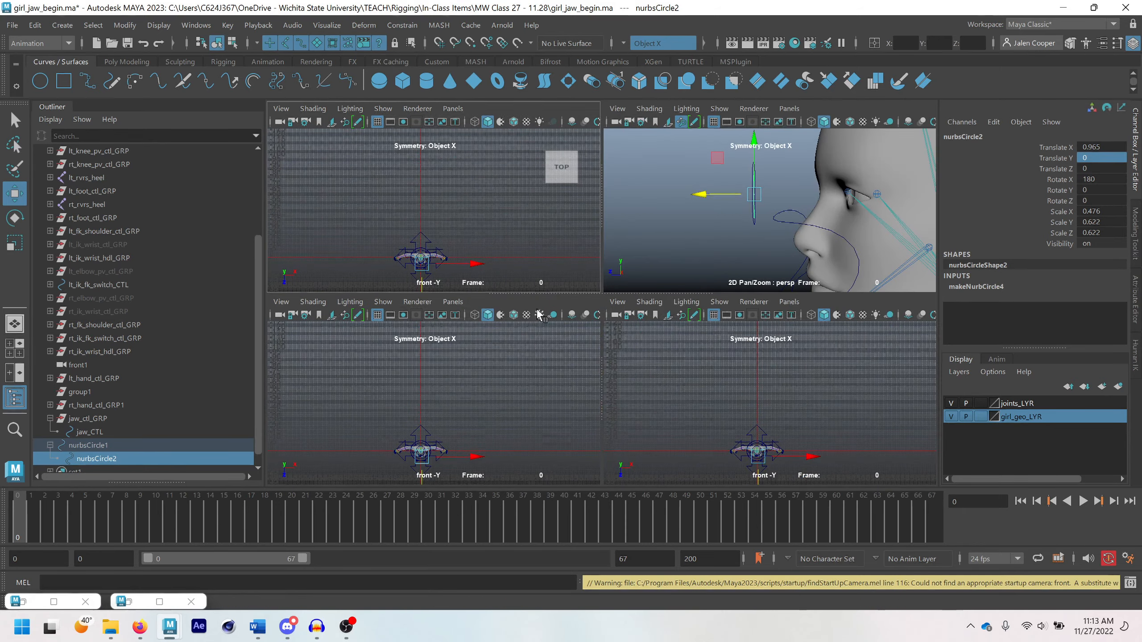
pyautogui.click(453, 301)
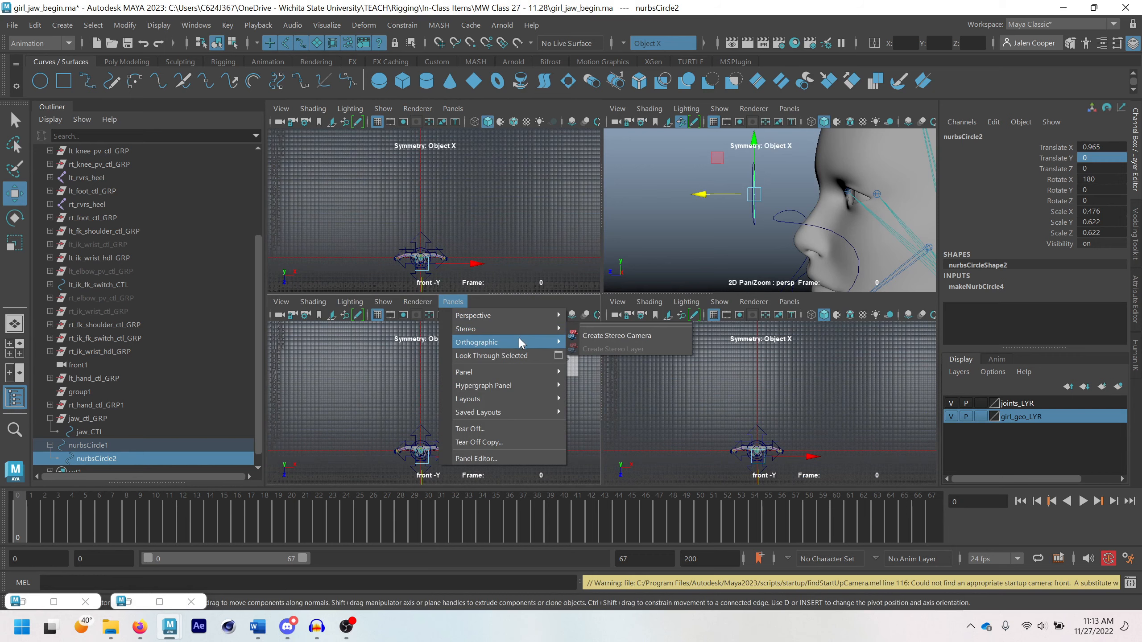
pyautogui.moveTo(519, 343)
pyautogui.click(599, 368)
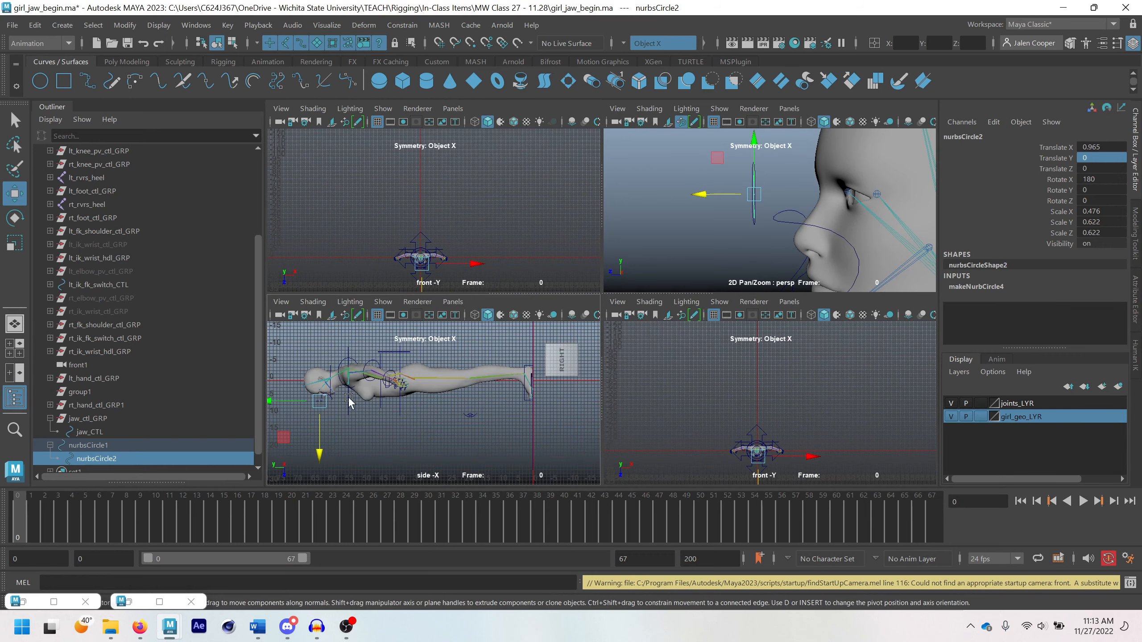
pyautogui.press('space')
pyautogui.scroll(3, 376, 313)
pyautogui.keyDown('alt'); pyautogui.moveTo(377, 313); pyautogui.dragTo(632, 368, button='middle'); pyautogui.keyUp('alt')
pyautogui.keyDown('alt'); pyautogui.moveTo(840, 398); pyautogui.dragTo(772, 378, button='middle'); pyautogui.keyUp('alt')
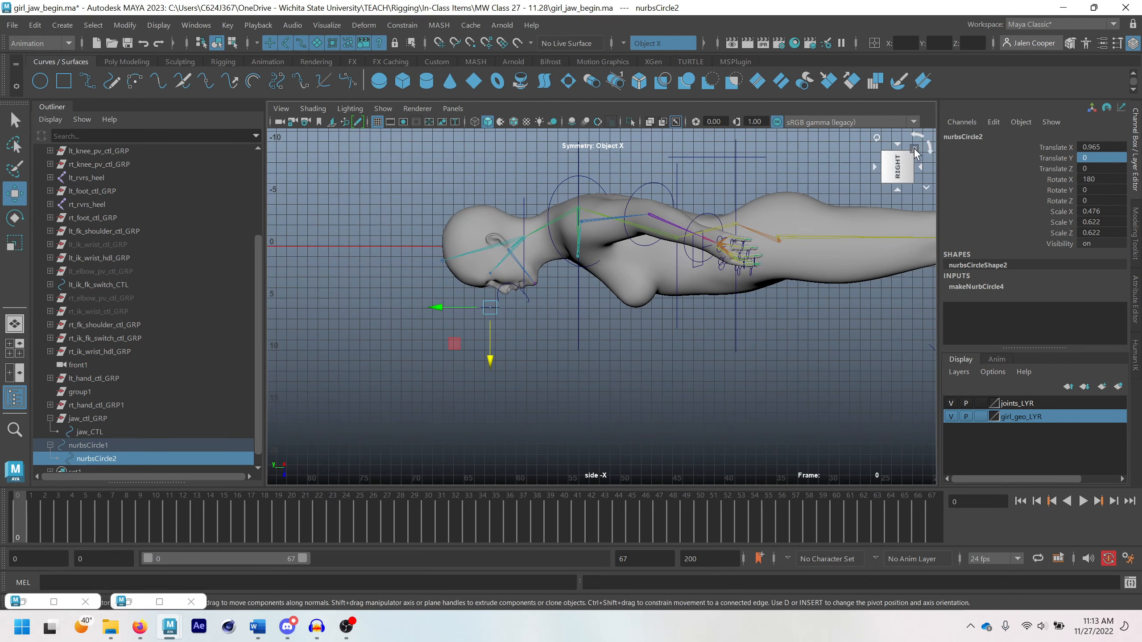
pyautogui.click(930, 149)
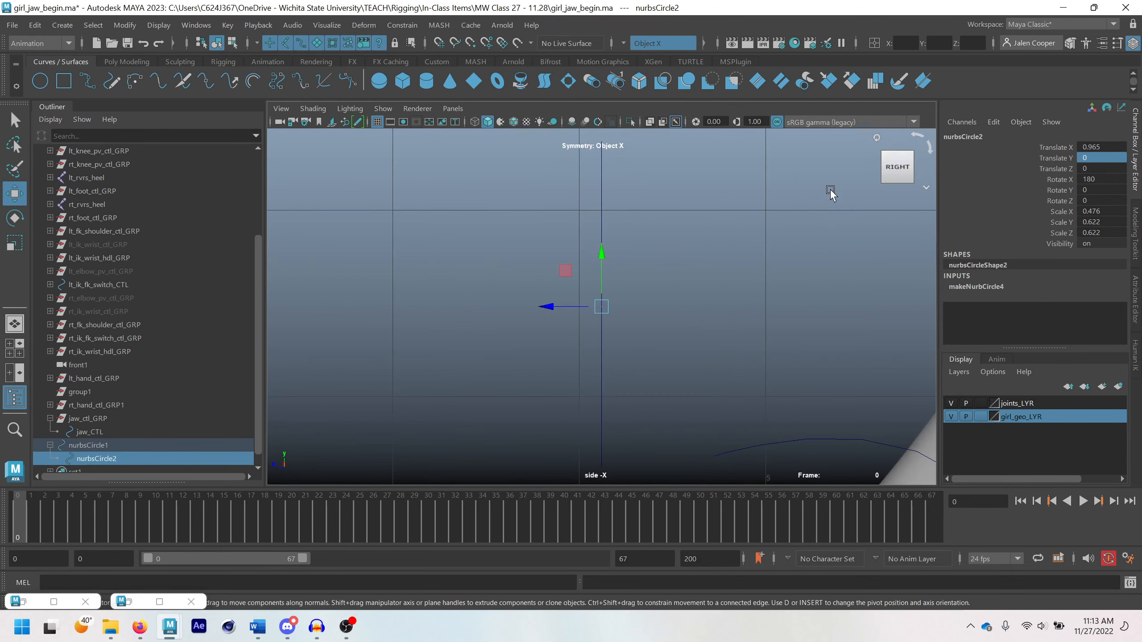
# Check from the side how the oval and the nested circle line up, and compare the two circles' transform values
pyautogui.scroll(-7, 730, 307)
pyautogui.scroll(-2, 842, 392)
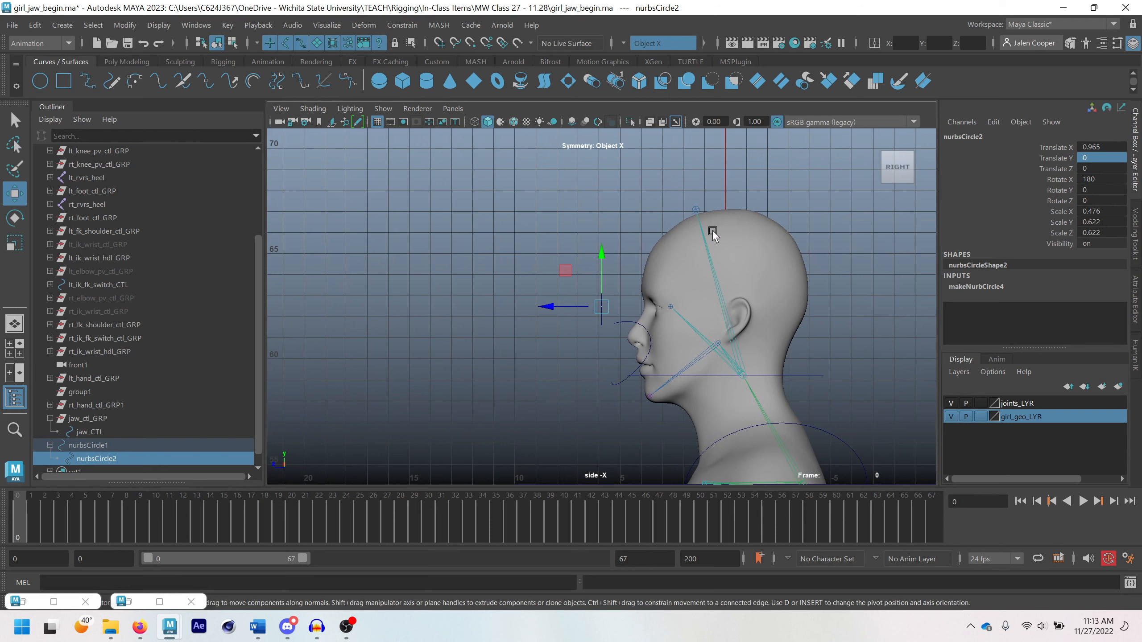
pyautogui.scroll(10, 612, 315)
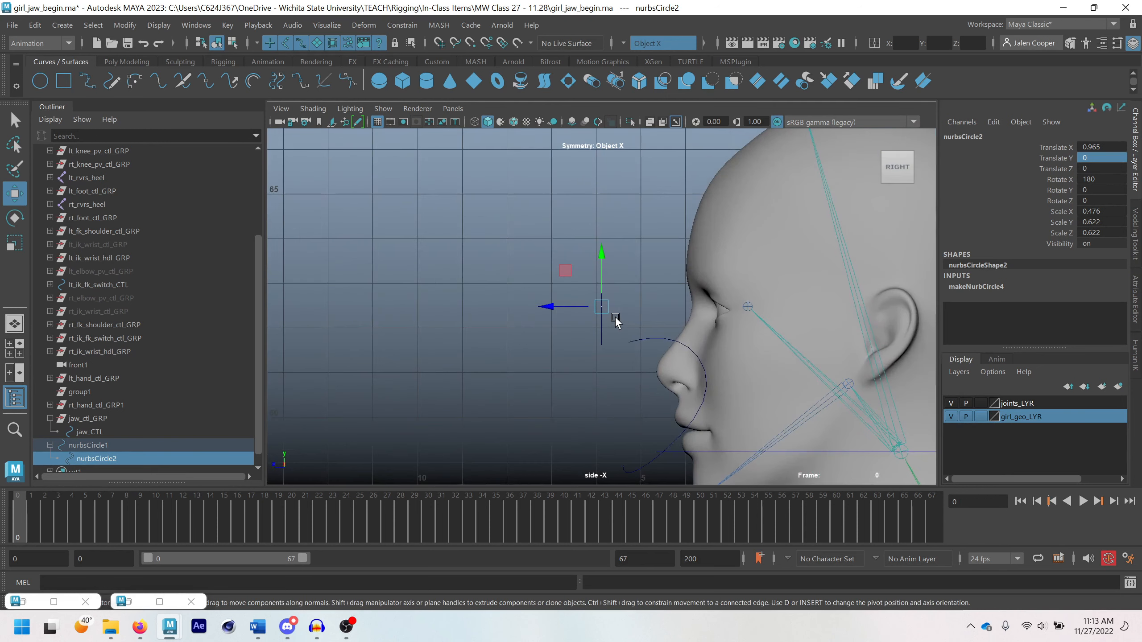
pyautogui.click(548, 235)
pyautogui.moveTo(542, 229); pyautogui.dragTo(662, 326)
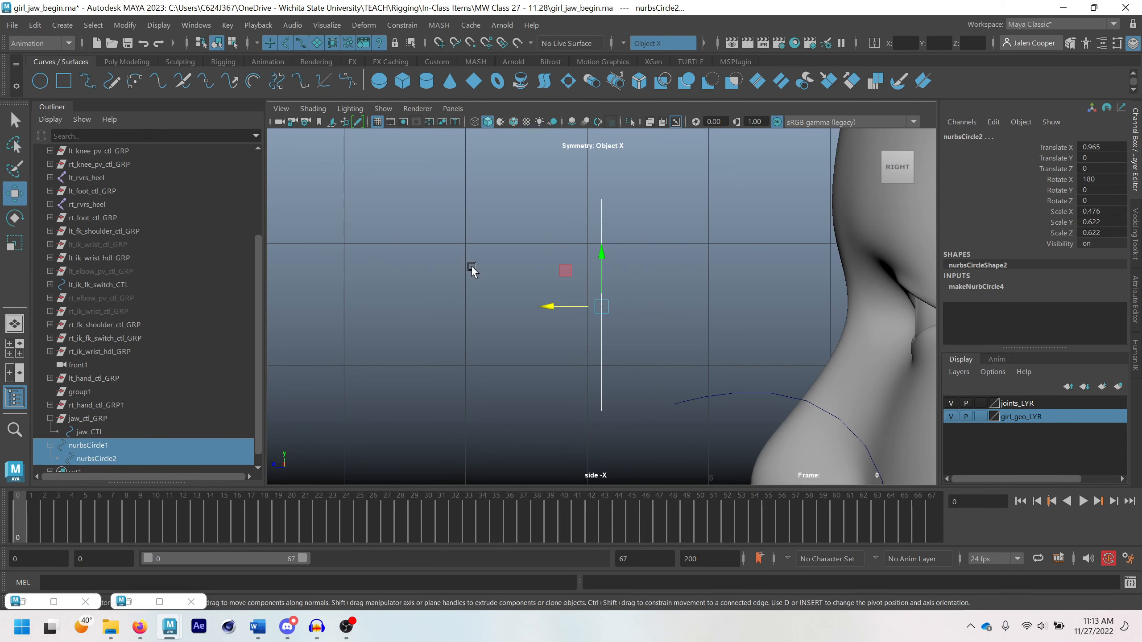
pyautogui.click(119, 458)
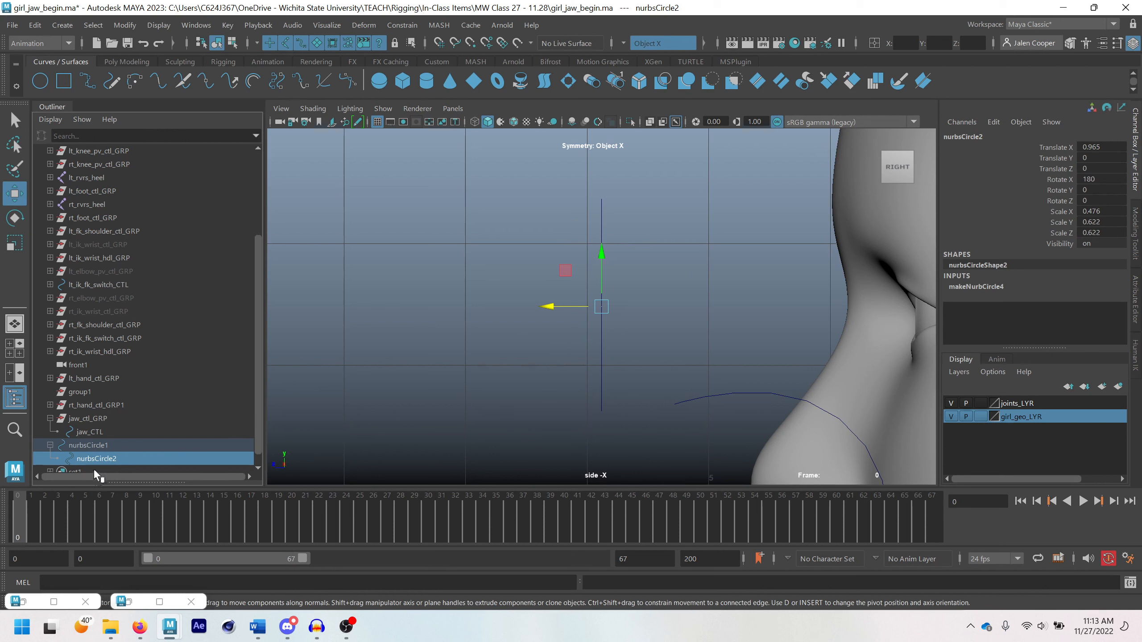
pyautogui.click(110, 446)
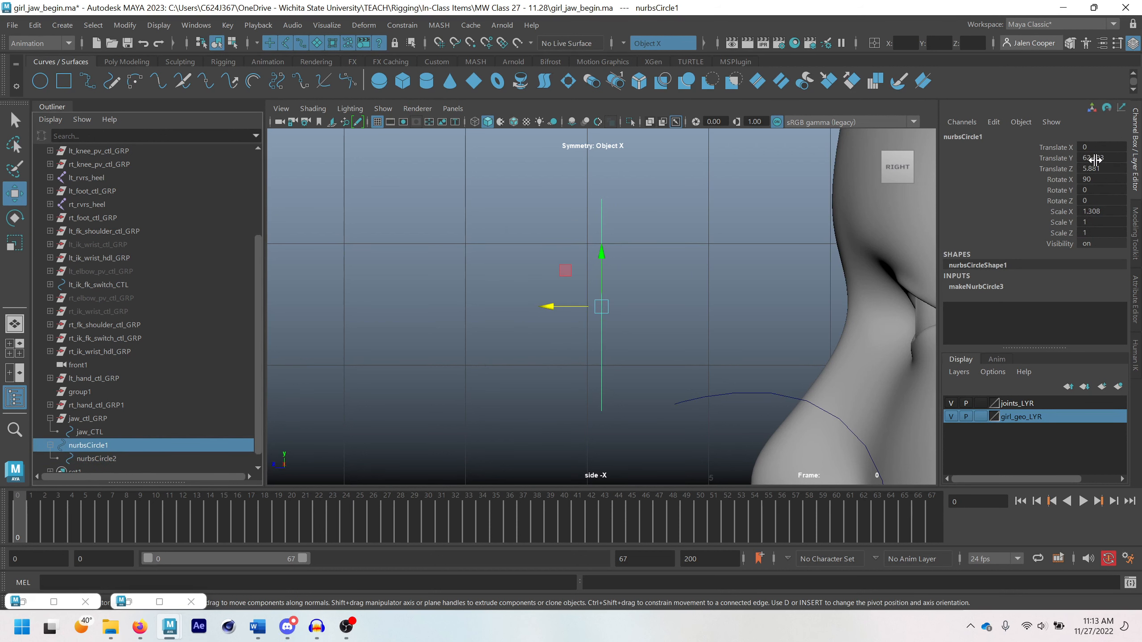
# Return to the perspective view and unparent the individual eye circle from the oval control
pyautogui.scroll(-8, 580, 290)
pyautogui.press('space')
pyautogui.press('space')
pyautogui.keyDown('alt'); pyautogui.moveTo(584, 247); pyautogui.dragTo(650, 269); pyautogui.keyUp('alt')
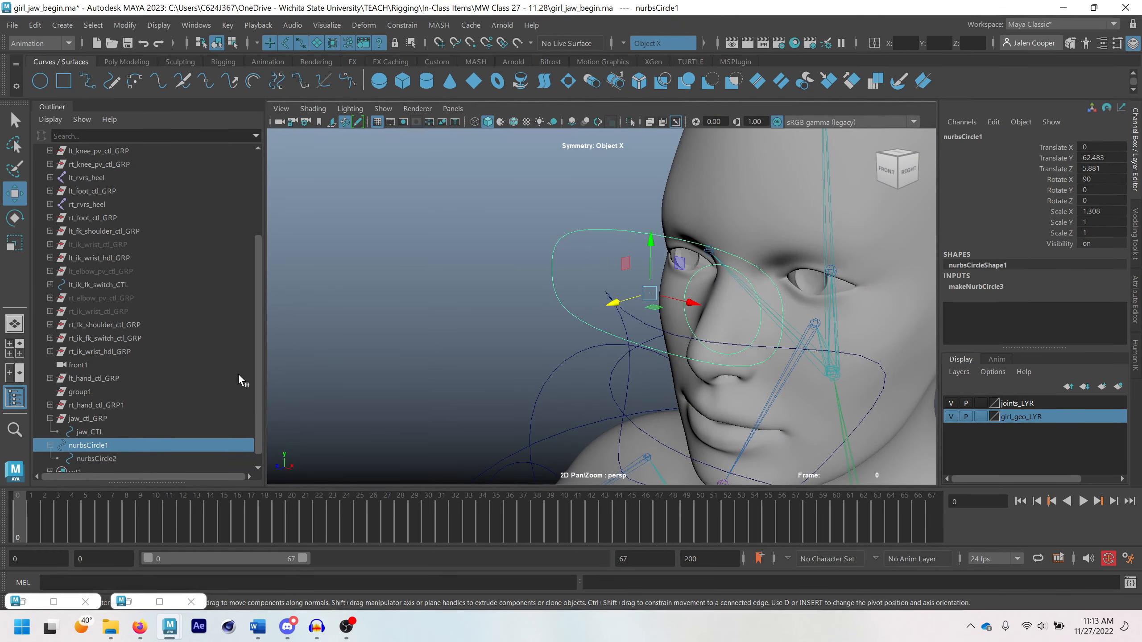
pyautogui.click(106, 458)
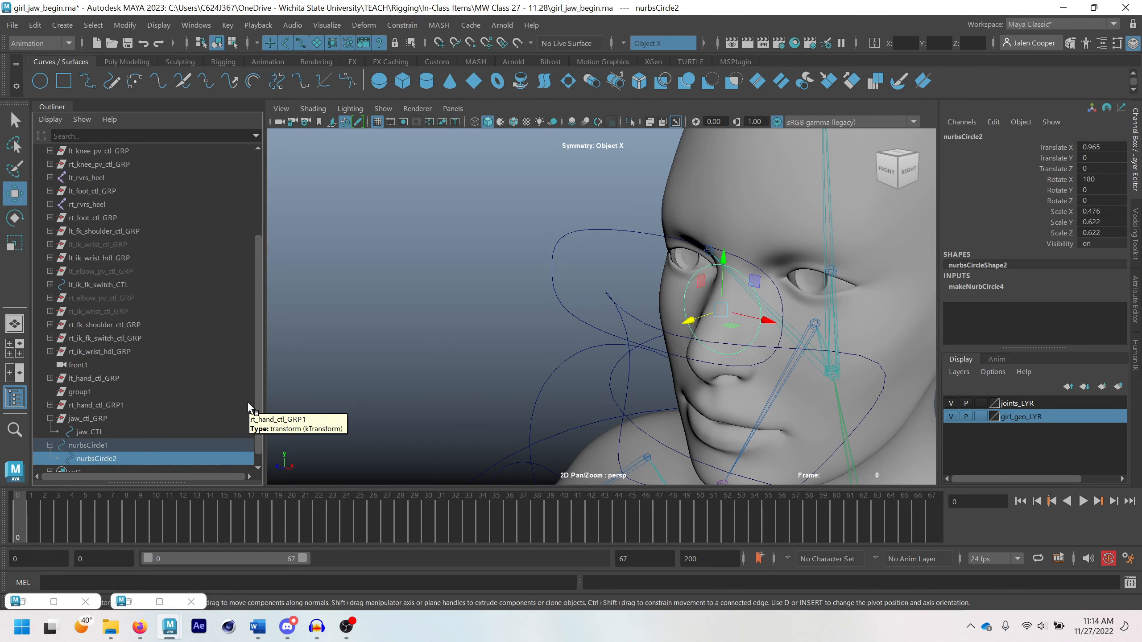
pyautogui.hotkey('shift', 'p')
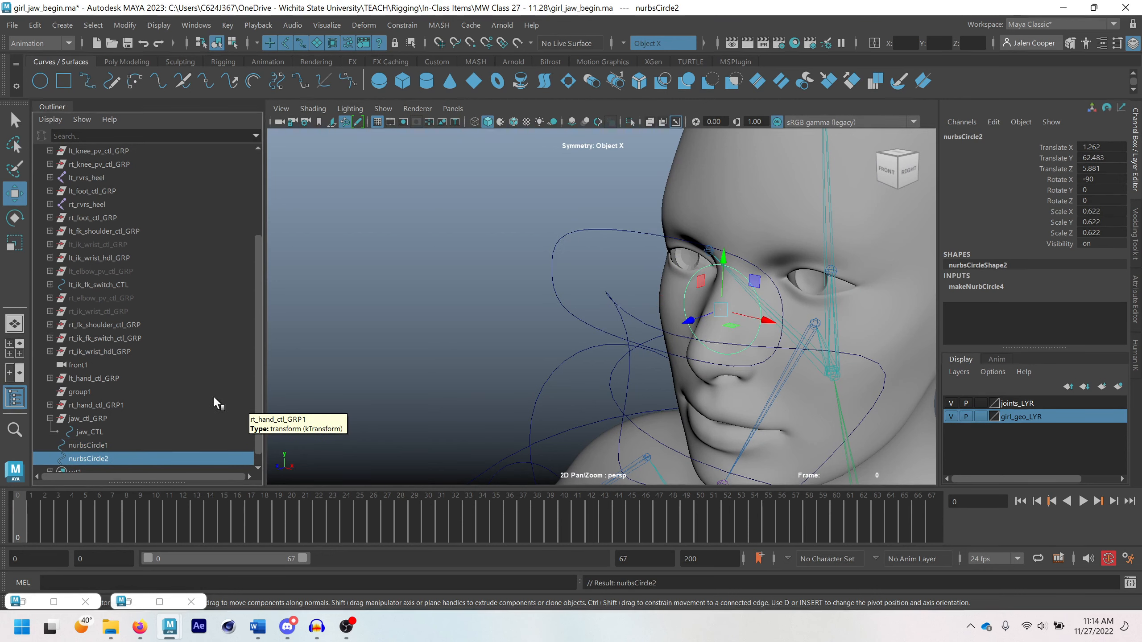
# Rename the oval control eye_CTL and the individual eye circle lt_eye_CTL
pyautogui.scroll(-5, 694, 291)
pyautogui.keyDown('alt'); pyautogui.moveTo(695, 291); pyautogui.dragTo(762, 280); pyautogui.keyUp('alt')
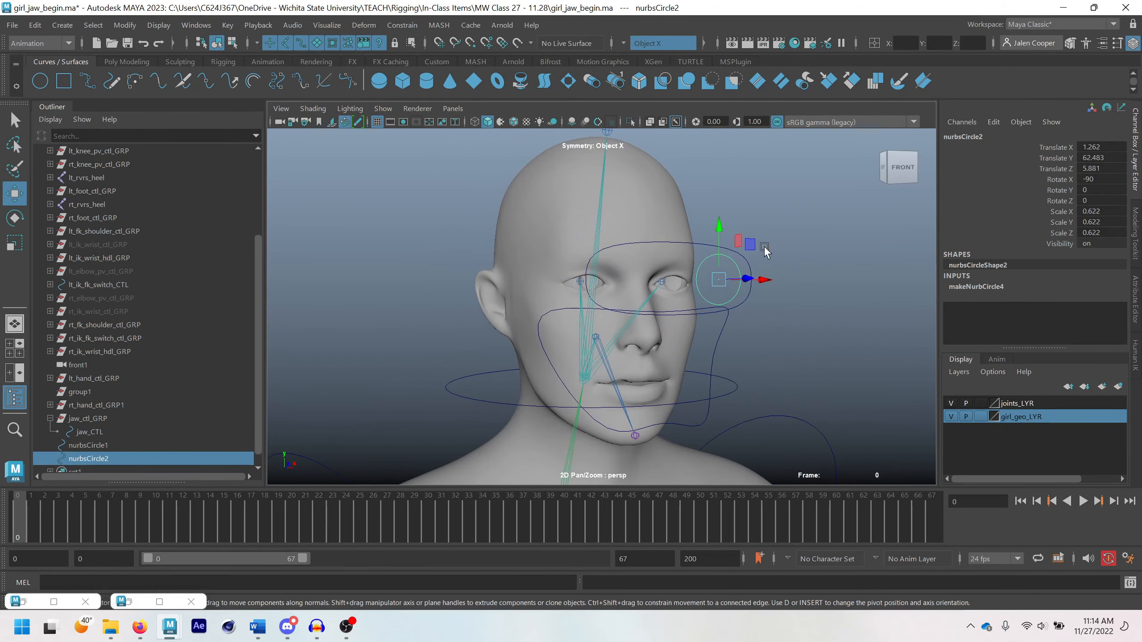
pyautogui.moveTo(686, 275)
pyautogui.keyDown('alt'); pyautogui.mouseDown()
pyautogui.moveTo(697, 281)
pyautogui.moveTo(680, 296)
pyautogui.moveTo(655, 288)
pyautogui.moveTo(701, 288)
pyautogui.mouseUp(); pyautogui.keyUp('alt')
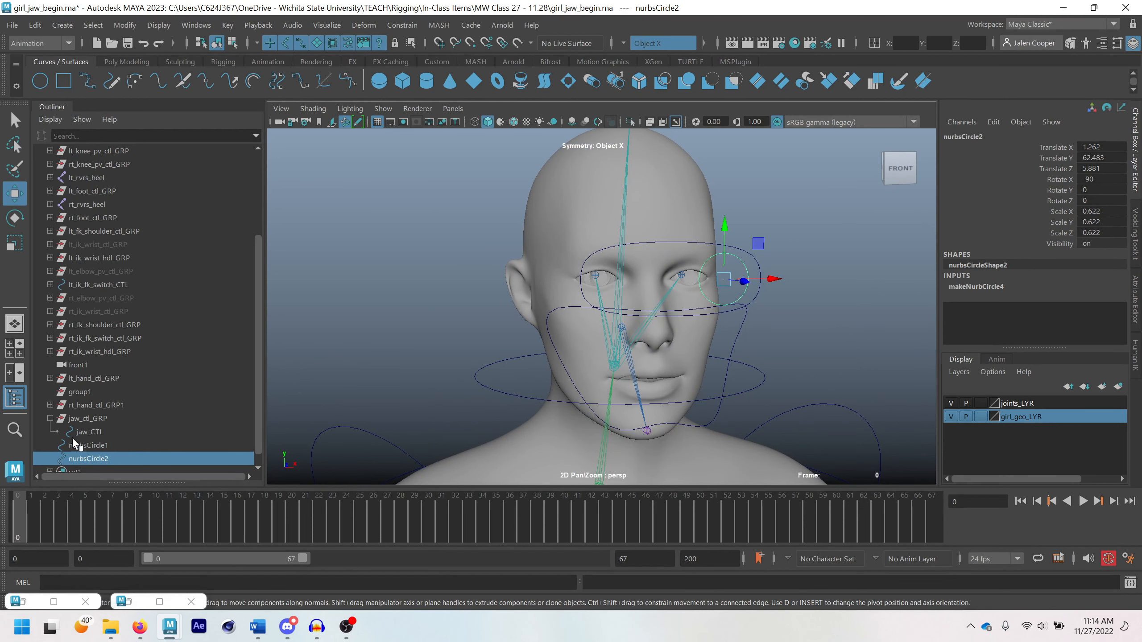
pyautogui.doubleClick(96, 445)
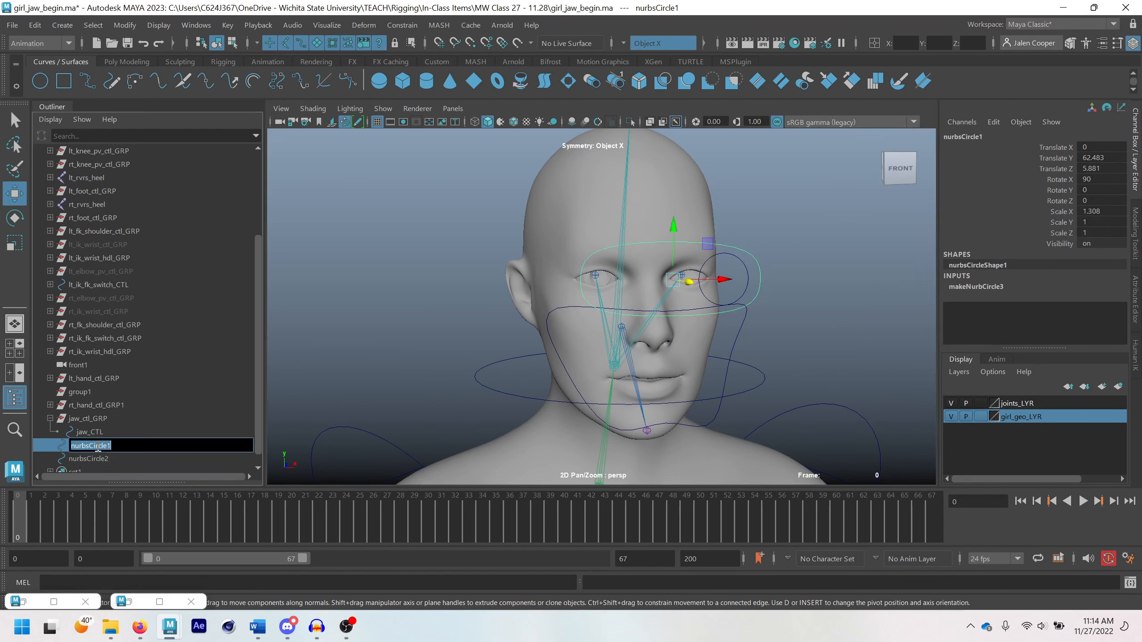
pyautogui.write('eye_CTL')
pyautogui.press('Return')
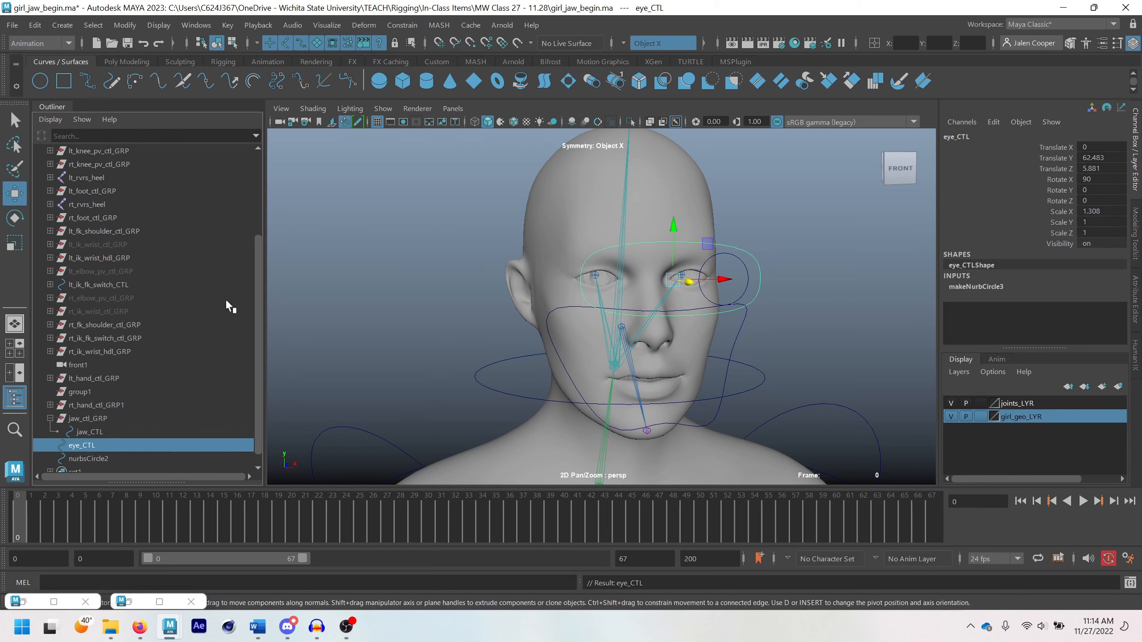
pyautogui.click(96, 455)
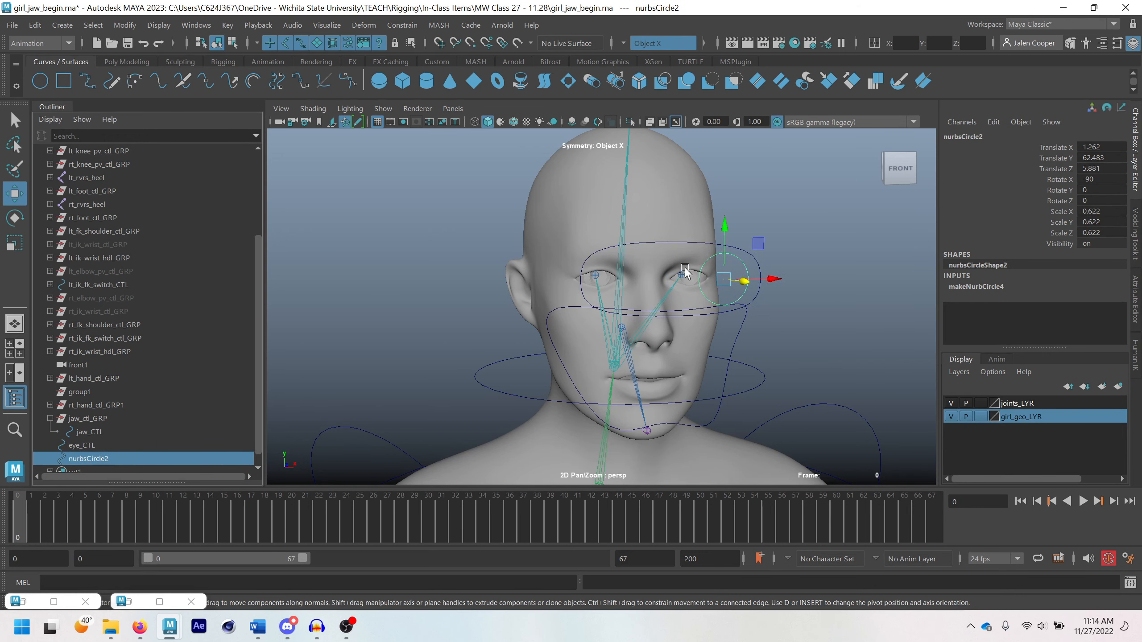
pyautogui.doubleClick(115, 459)
pyautogui.write('lt_eye_CTL')
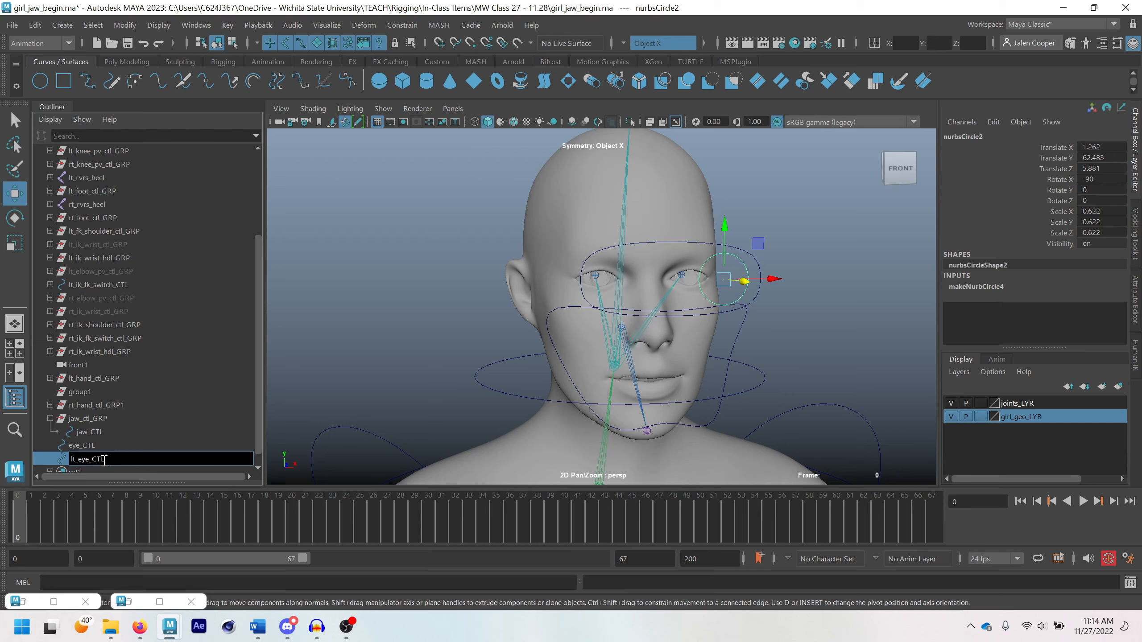
pyautogui.press('Return')
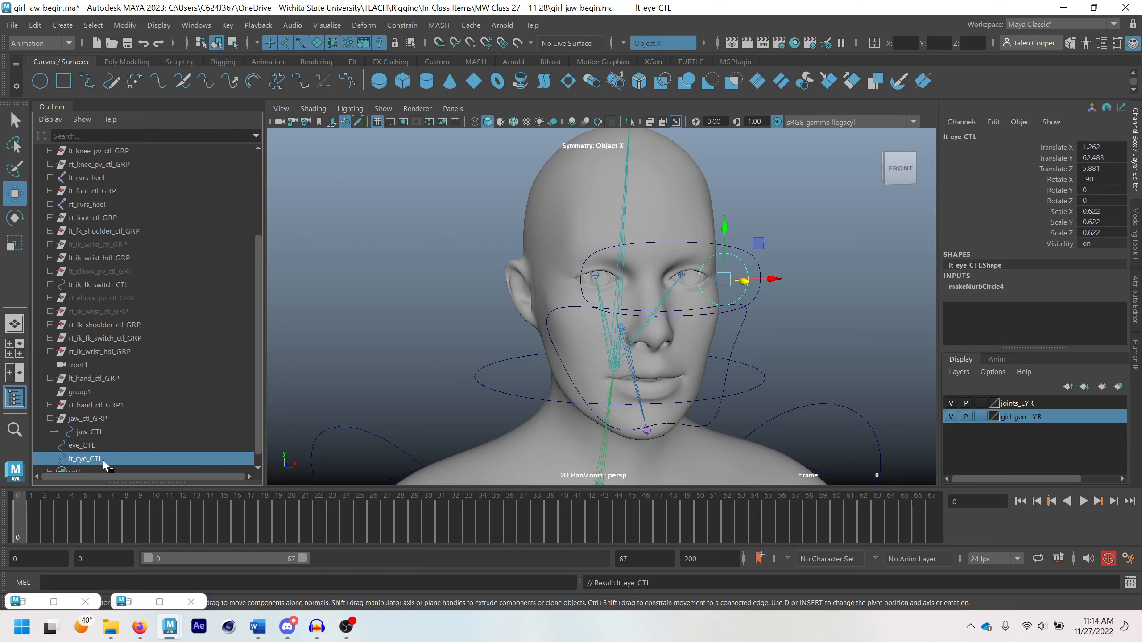
# Freeze the transformations of eye_CTL and lt_eye_CTL together
pyautogui.keyDown('alt'); pyautogui.moveTo(669, 200); pyautogui.dragTo(619, 346); pyautogui.keyUp('alt')
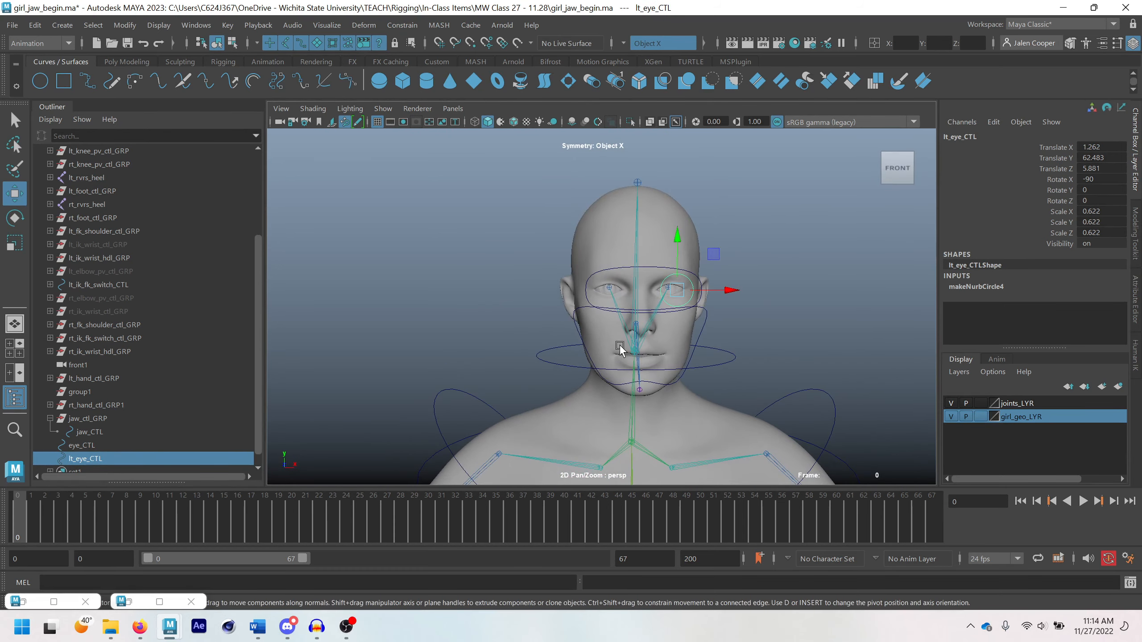
pyautogui.keyDown('ctrl'); pyautogui.click(79, 444); pyautogui.keyUp('ctrl')
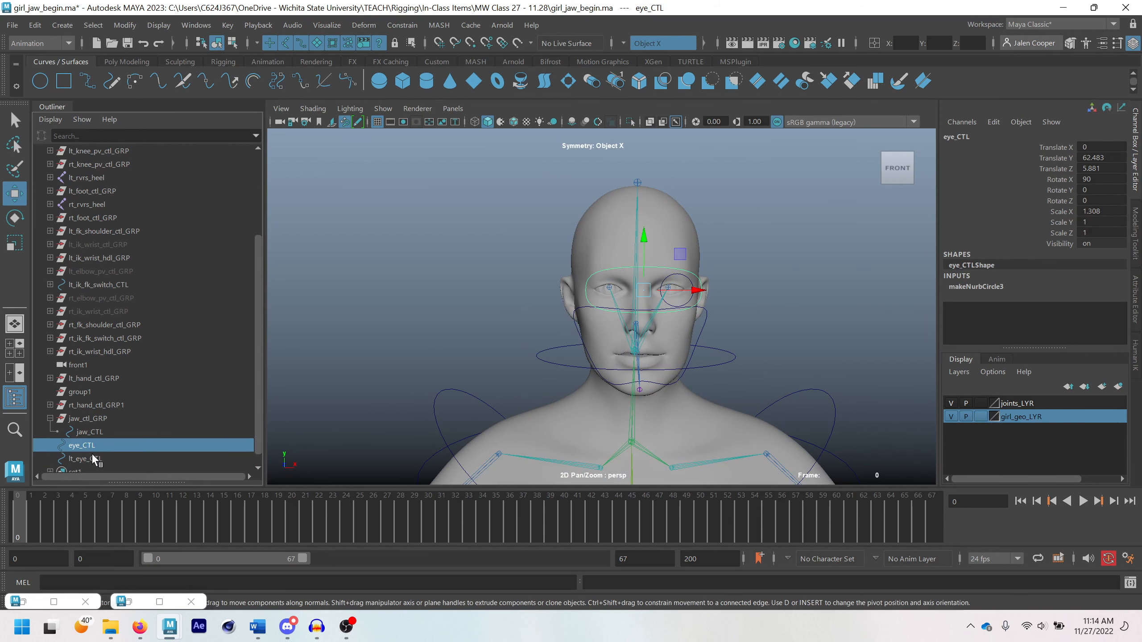
pyautogui.keyDown('ctrl'); pyautogui.click(92, 455); pyautogui.keyUp('ctrl')
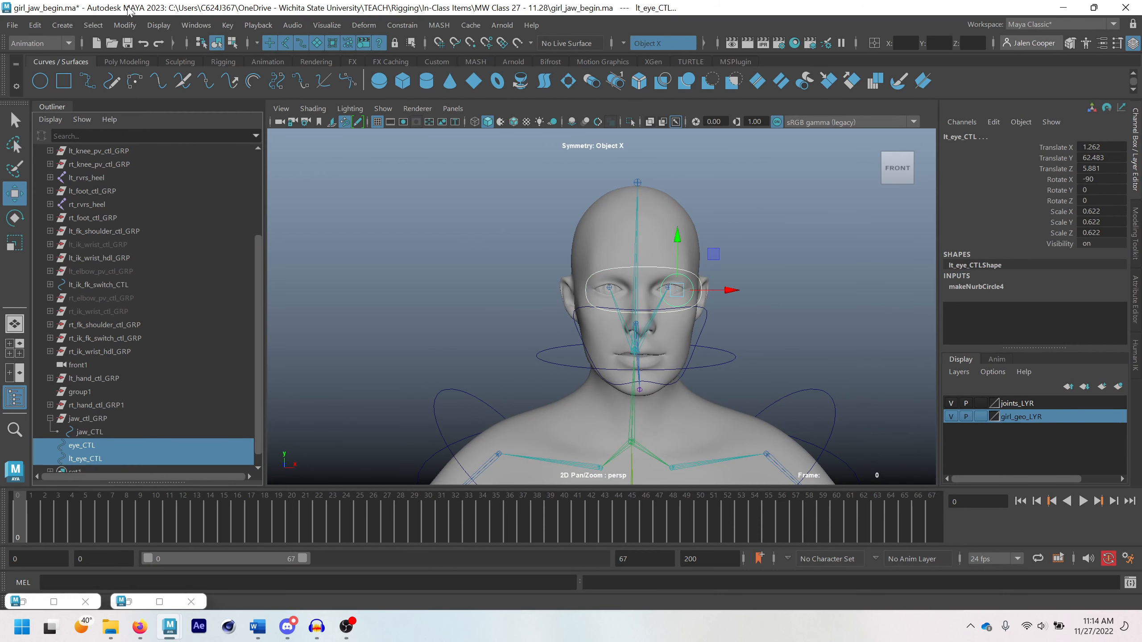
pyautogui.click(124, 25)
pyautogui.click(141, 87)
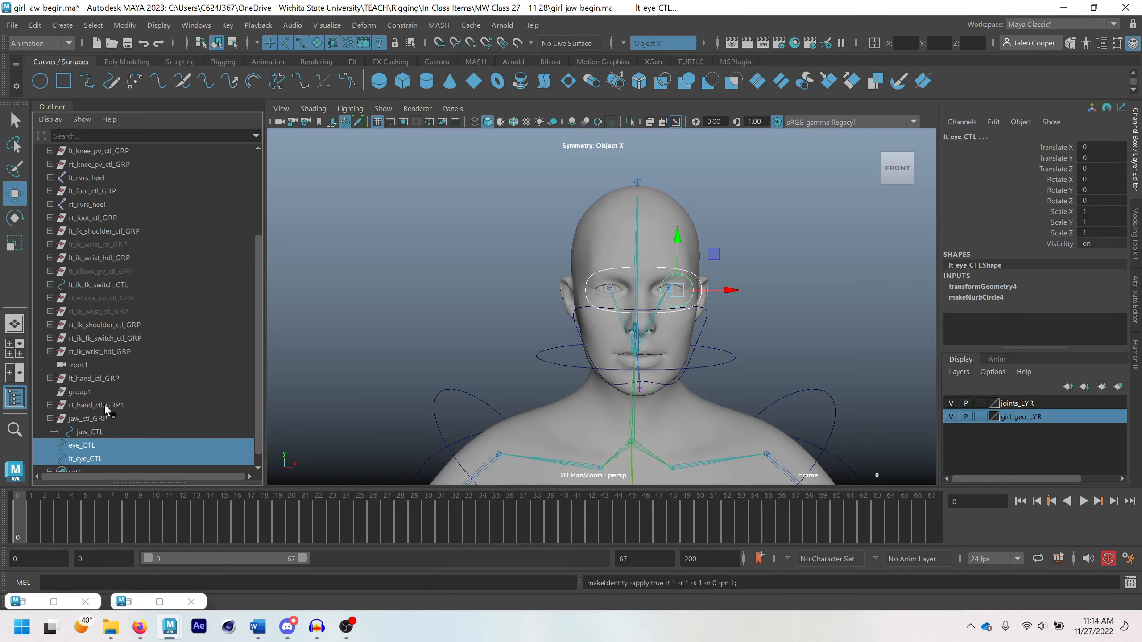
# Put only lt_eye_CTL into a new group of its own, leaving eye_CTL out
pyautogui.keyDown('ctrl'); pyautogui.click(91, 443); pyautogui.keyUp('ctrl')
pyautogui.keyDown('alt'); pyautogui.moveTo(498, 324); pyautogui.dragTo(714, 320); pyautogui.keyUp('alt')
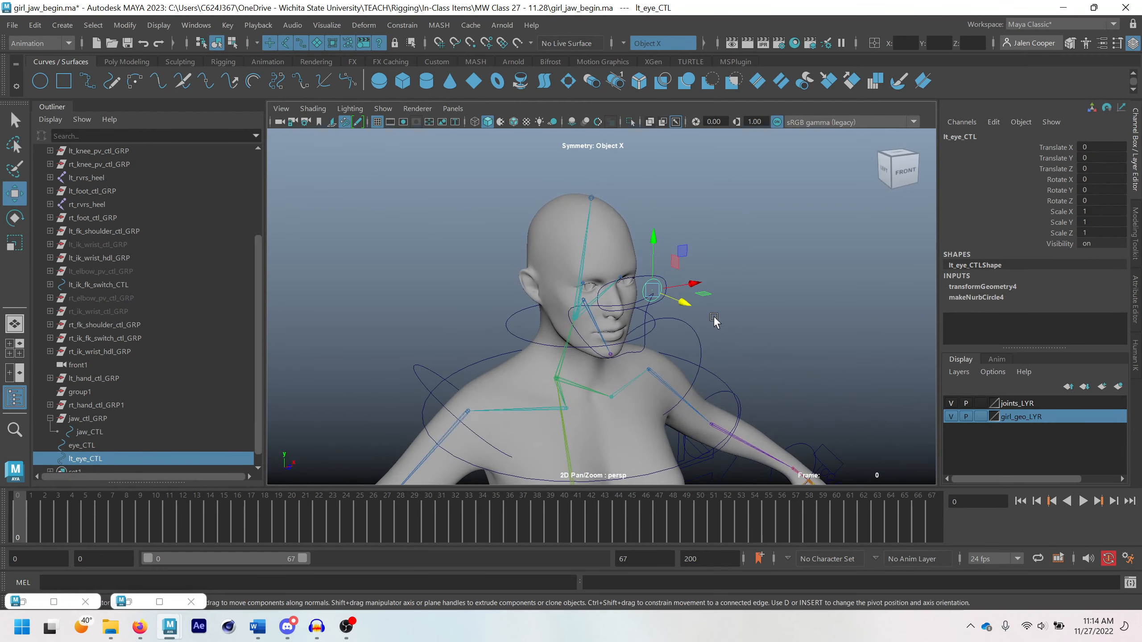
pyautogui.scroll(-5, 409, 340)
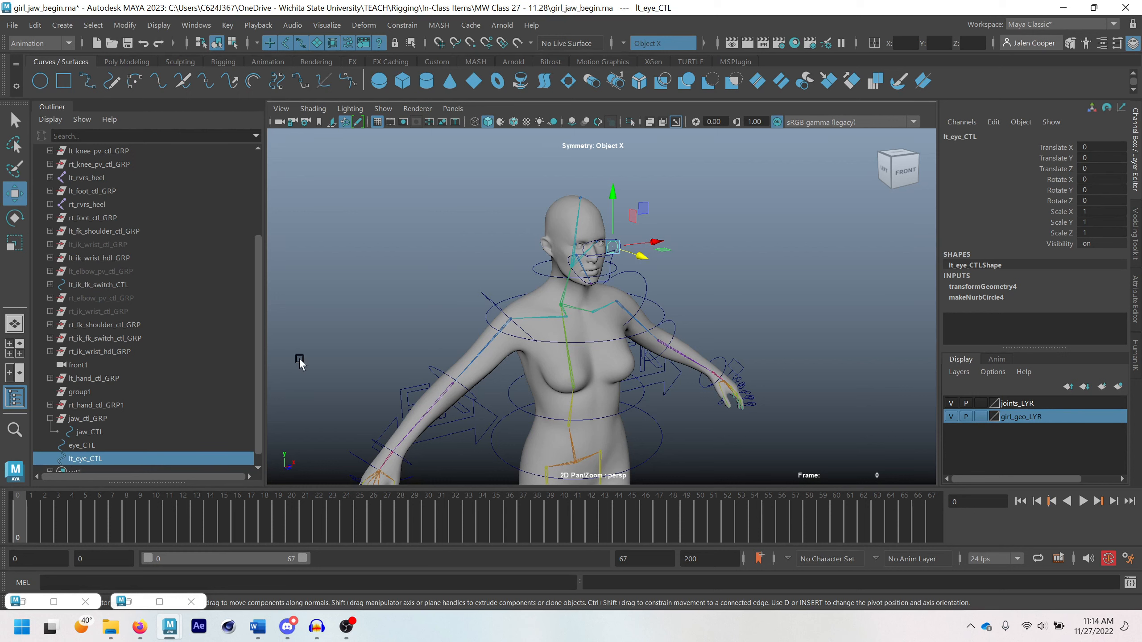
pyautogui.scroll(-2, 427, 331)
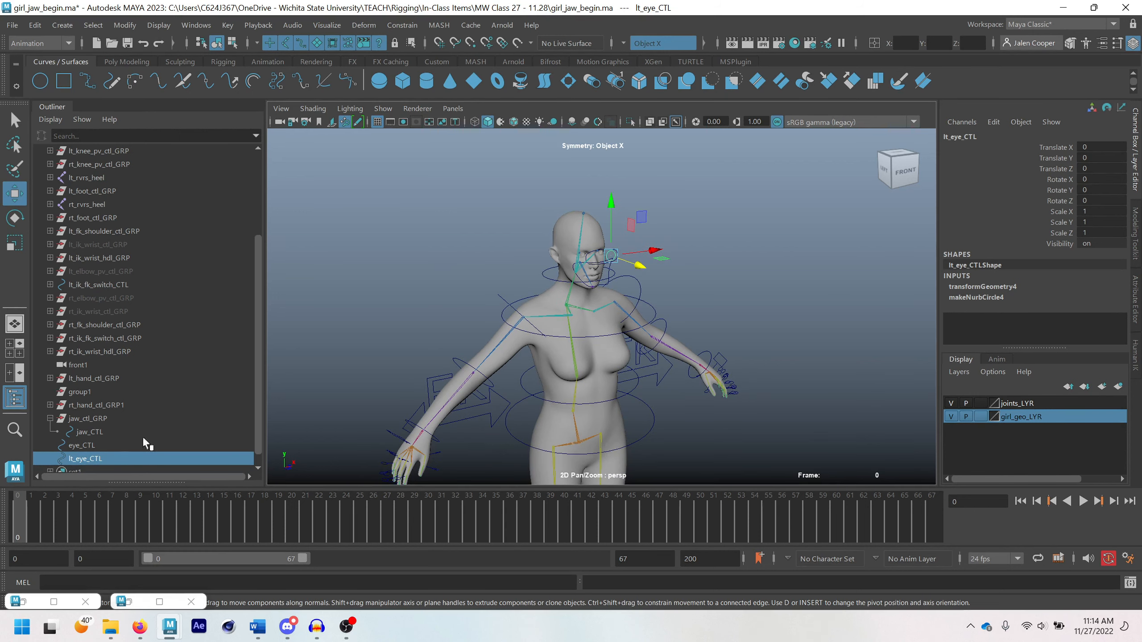
pyautogui.keyDown('alt'); pyautogui.moveTo(580, 330); pyautogui.dragTo(591, 275, button='middle'); pyautogui.keyUp('alt')
pyautogui.keyDown('alt'); pyautogui.moveTo(629, 241); pyautogui.dragTo(618, 240); pyautogui.keyUp('alt')
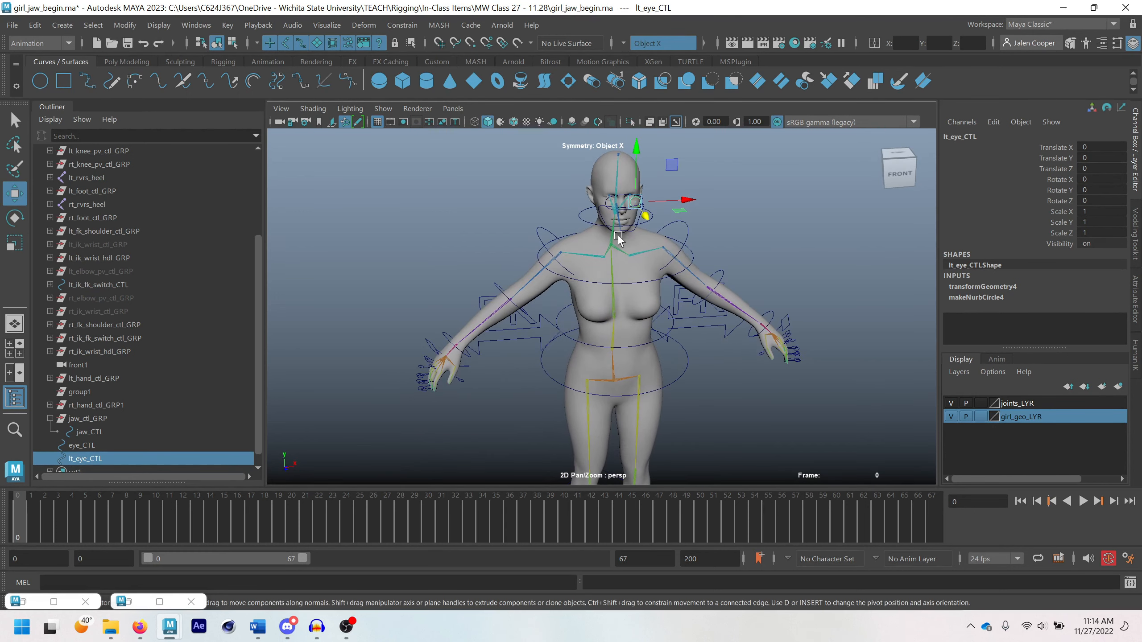
pyautogui.hotkey('ctrl', 'g')
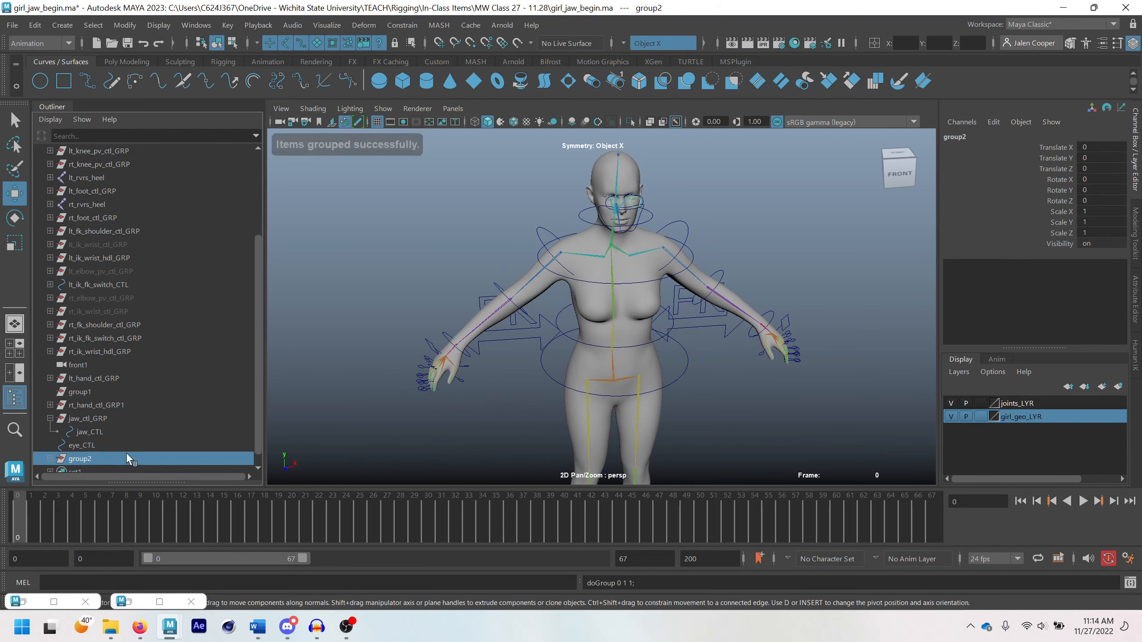
# Duplicate the left eye control's group and mirror the copy across the character by setting its Scale X to -1
pyautogui.scroll(-4, 652, 398)
pyautogui.scroll(6, 587, 353)
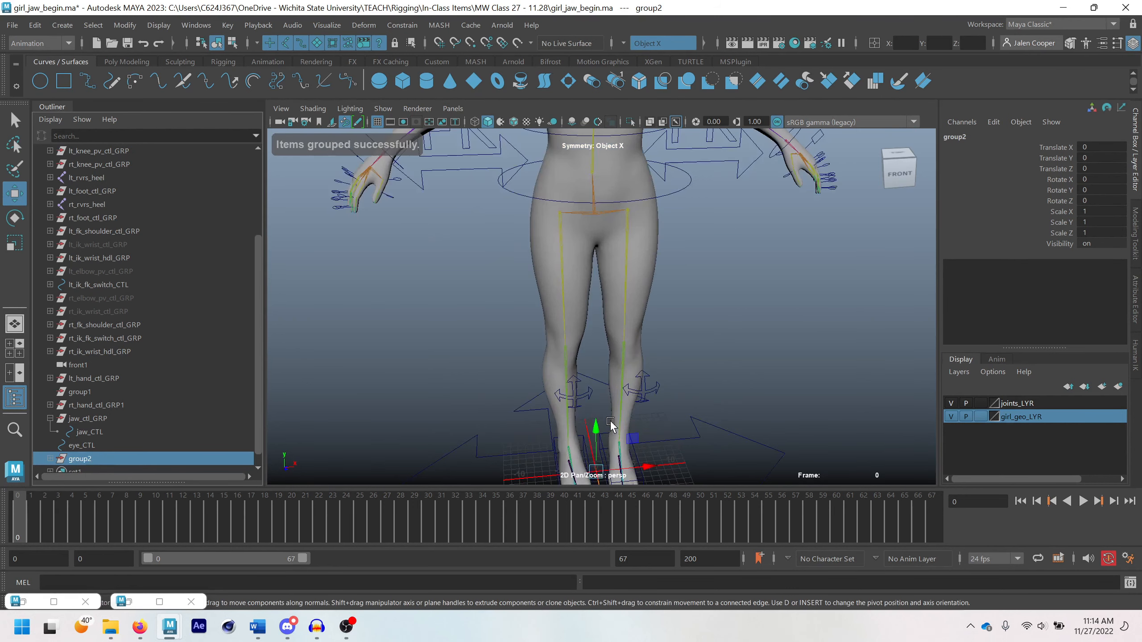
pyautogui.scroll(-5, 587, 353)
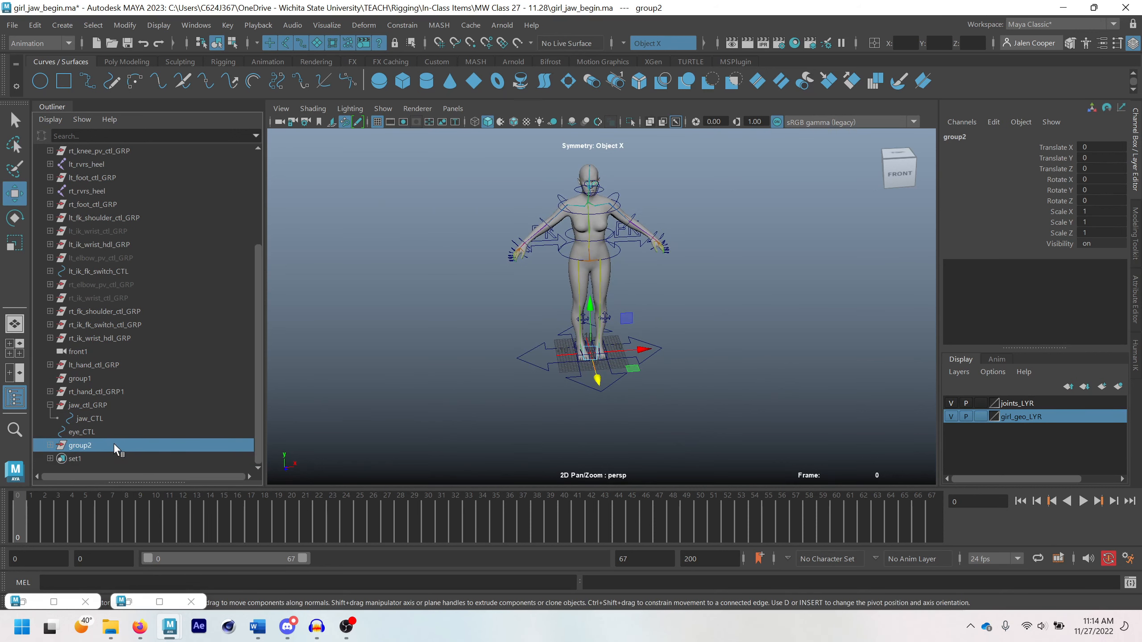
pyautogui.hotkey('ctrl', 'd')
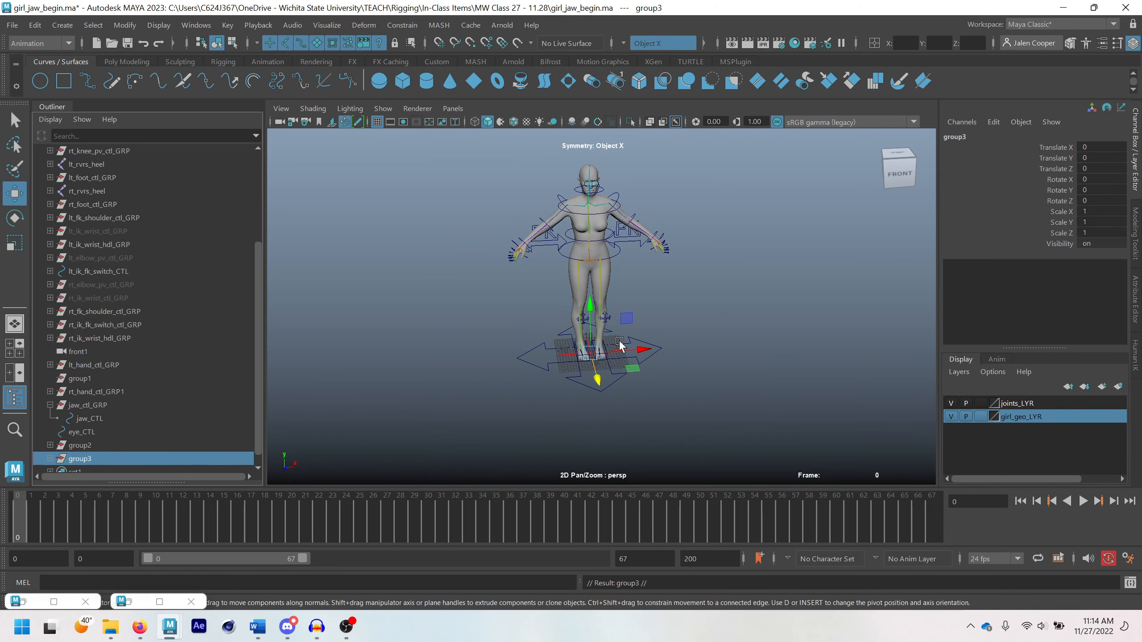
pyautogui.scroll(2, 627, 380)
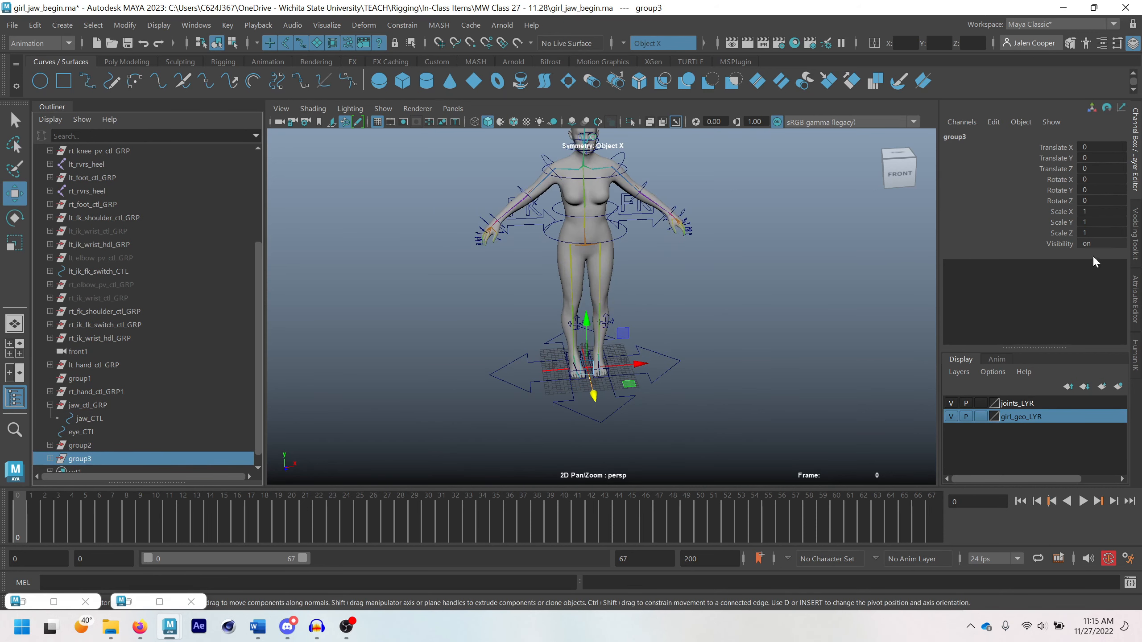
pyautogui.click(1095, 212)
pyautogui.press('Return')
# Inspect the mirrored eye circle's placement on the face and freeze the transformations of its group
pyautogui.scroll(6, 606, 260)
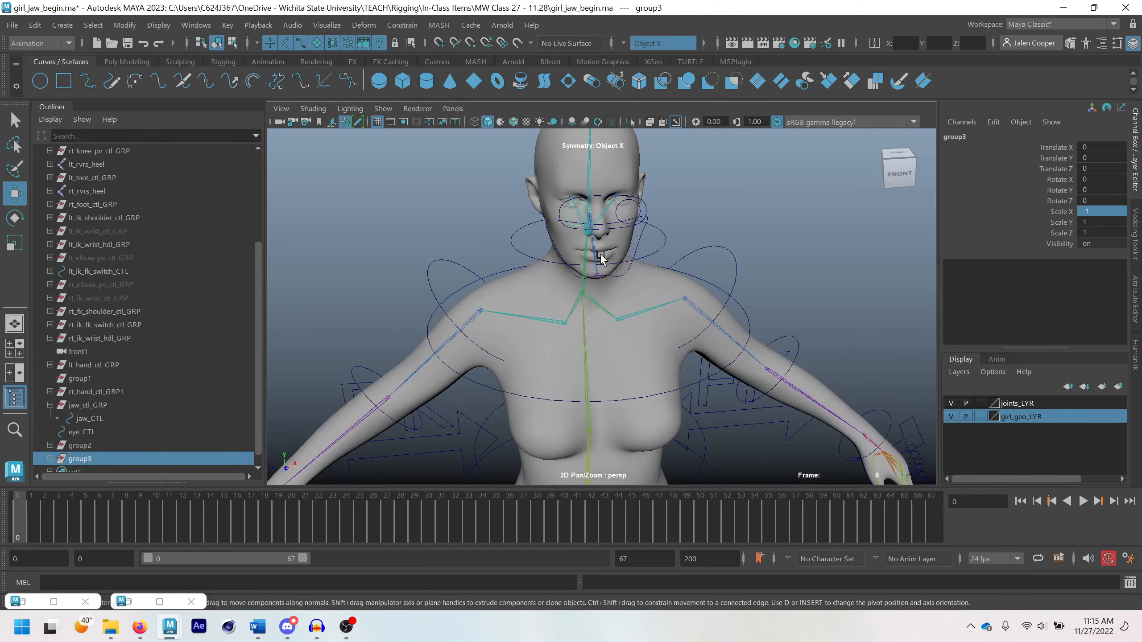
pyautogui.scroll(5, 597, 270)
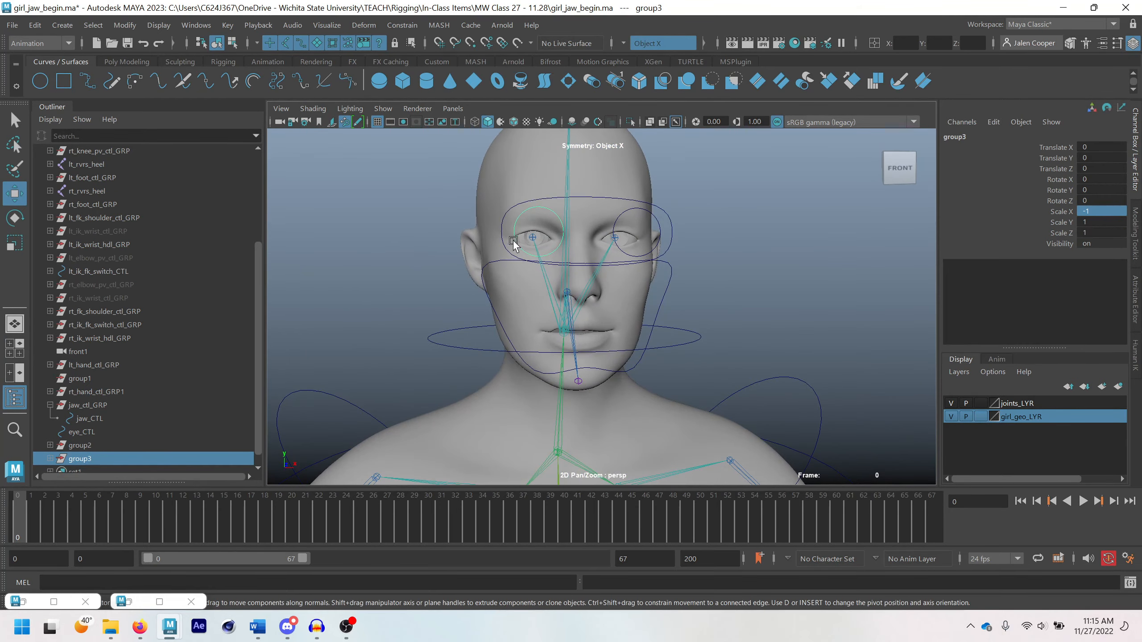
pyautogui.scroll(-10, 513, 243)
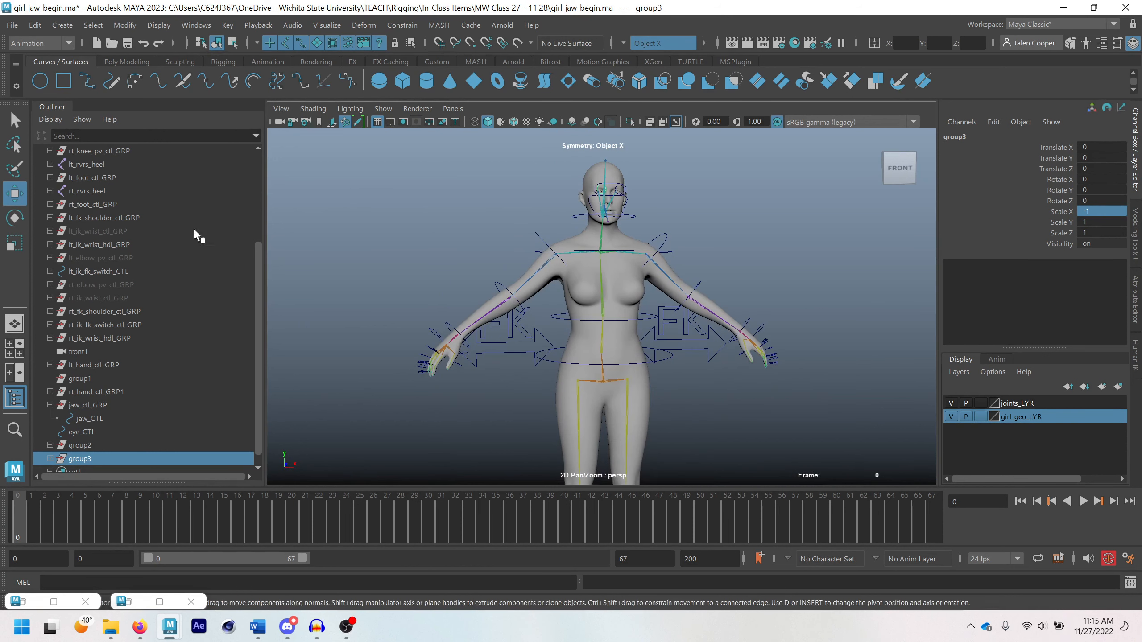
pyautogui.click(124, 25)
pyautogui.click(149, 94)
# Center the pivots of both eye control groups and check each group's pivot individually
pyautogui.keyDown('ctrl'); pyautogui.click(86, 445); pyautogui.keyUp('ctrl')
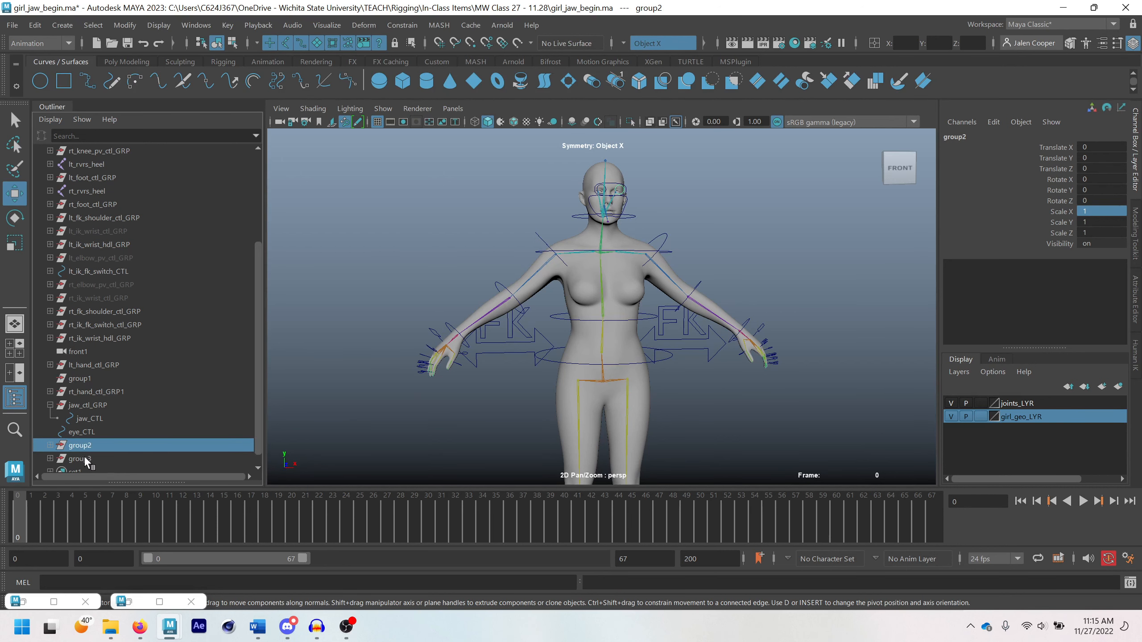
pyautogui.click(125, 24)
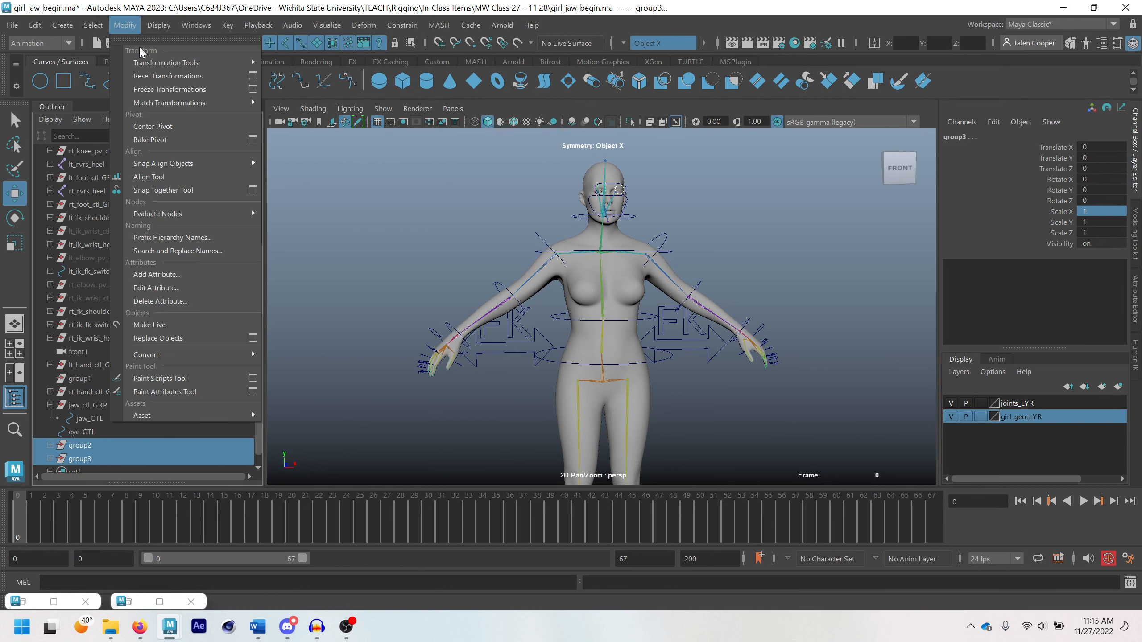
pyautogui.moveTo(152, 105)
pyautogui.click(153, 126)
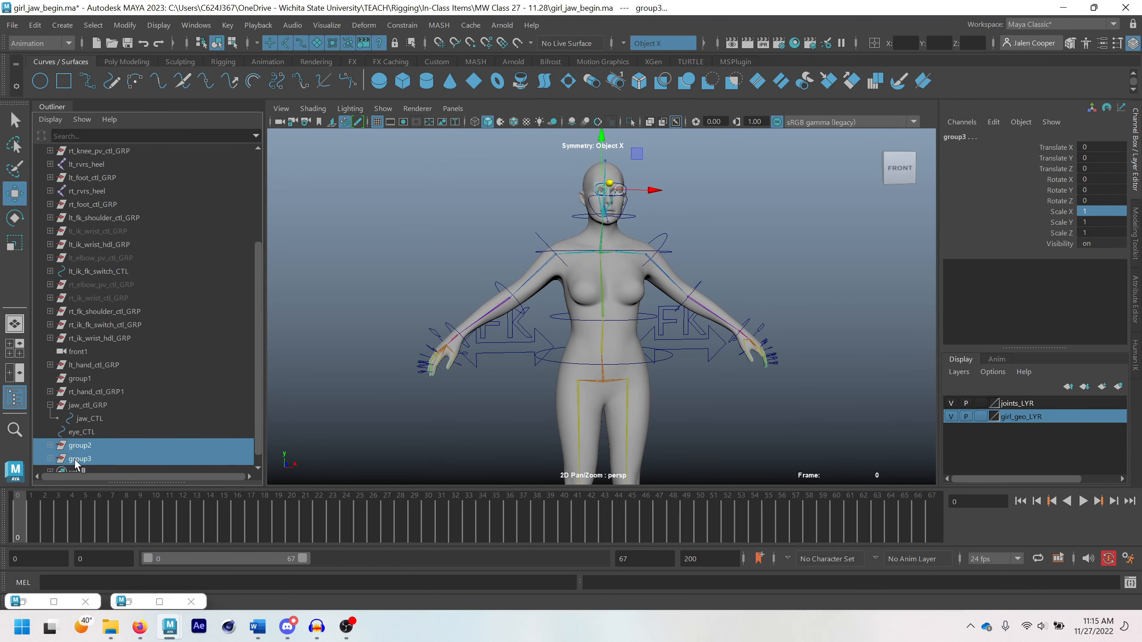
pyautogui.click(83, 447)
pyautogui.click(84, 459)
pyautogui.click(88, 445)
pyautogui.click(89, 459)
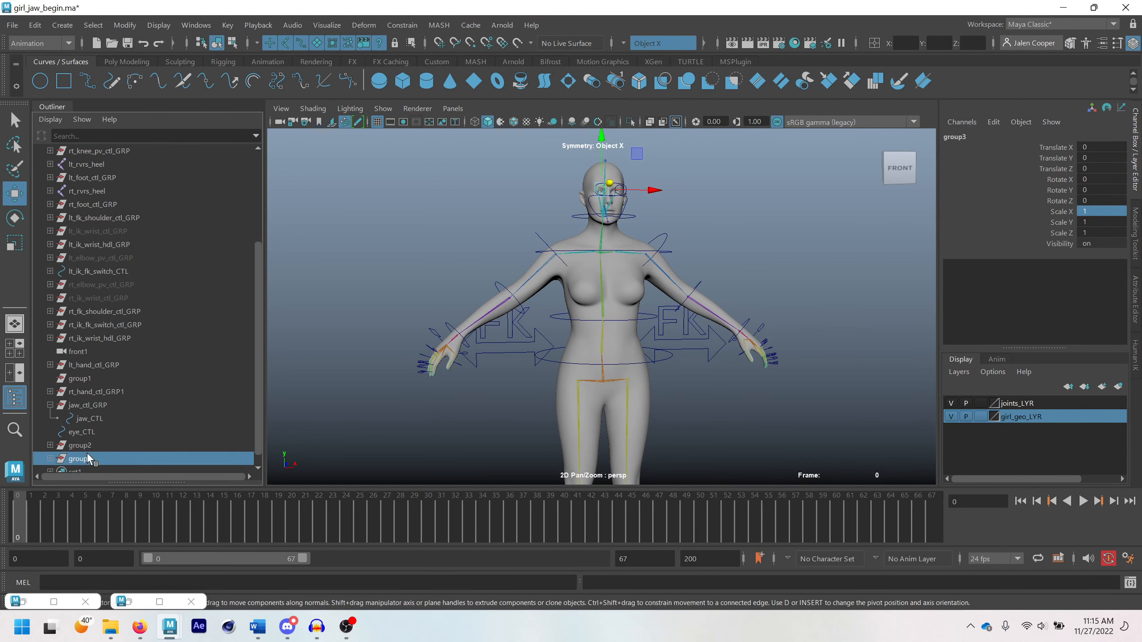
pyautogui.click(92, 445)
# Rename the original eye group lt_eye_ctl_GRP and the mirrored group rt_eye_ctl_GRP
pyautogui.press('f')
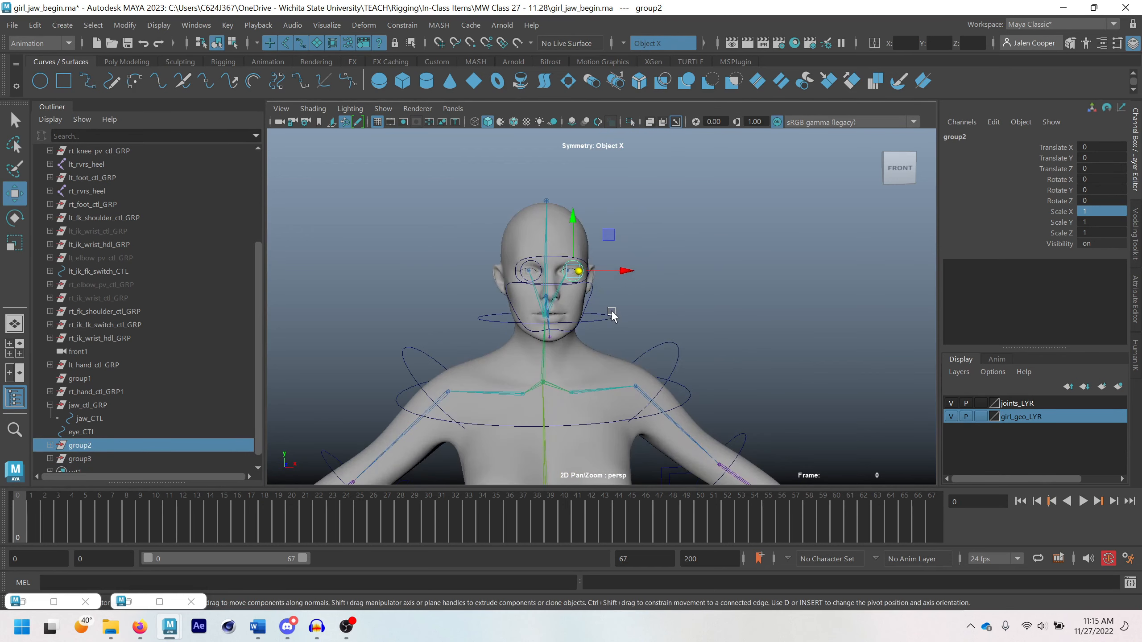
pyautogui.doubleClick(84, 445)
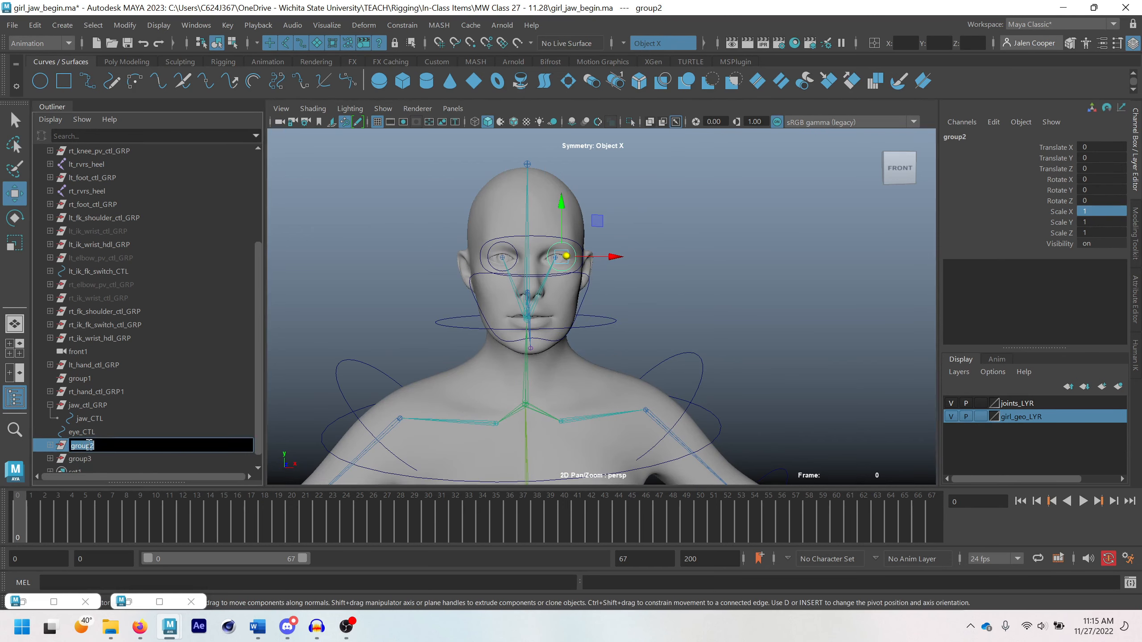
pyautogui.write('lt_eye_ctl_GRP')
pyautogui.press('Return')
pyautogui.doubleClick(84, 459)
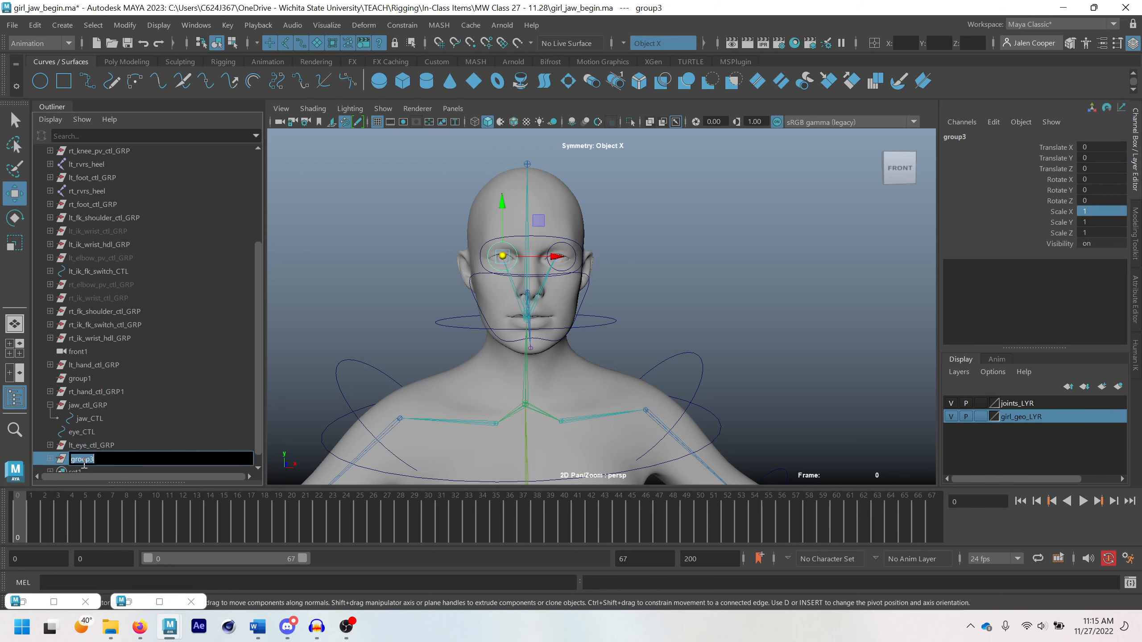
pyautogui.write('-0.779')
pyautogui.write('rt')
pyautogui.press('Return')
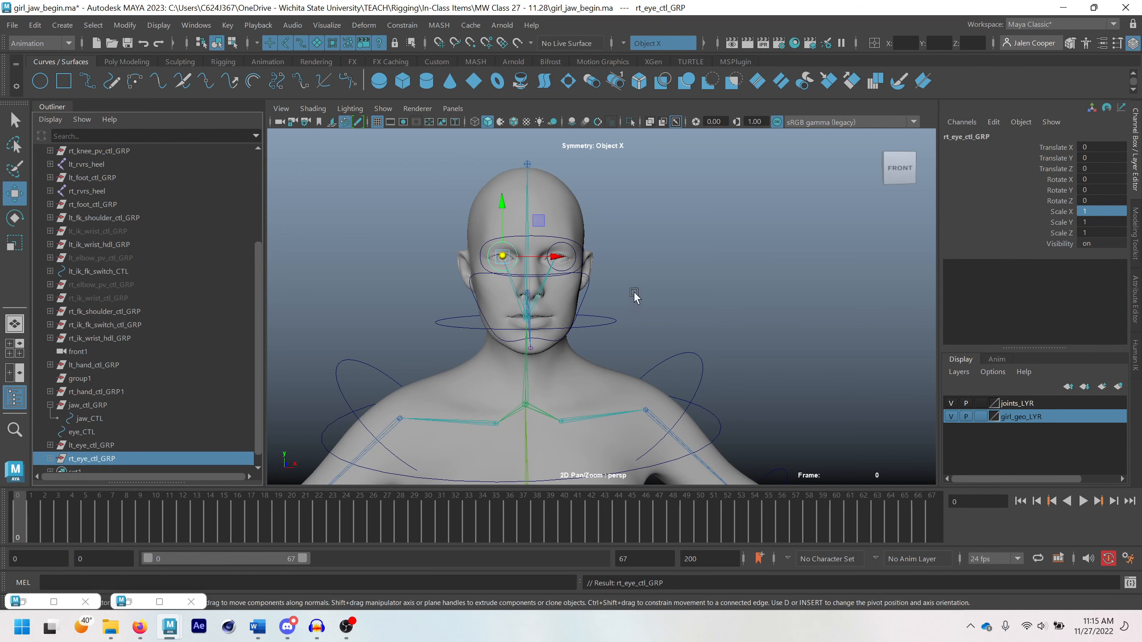
# Rename the duplicated control inside rt_eye_ctl_GRP to rt_eye_CTL
pyautogui.click(50, 458)
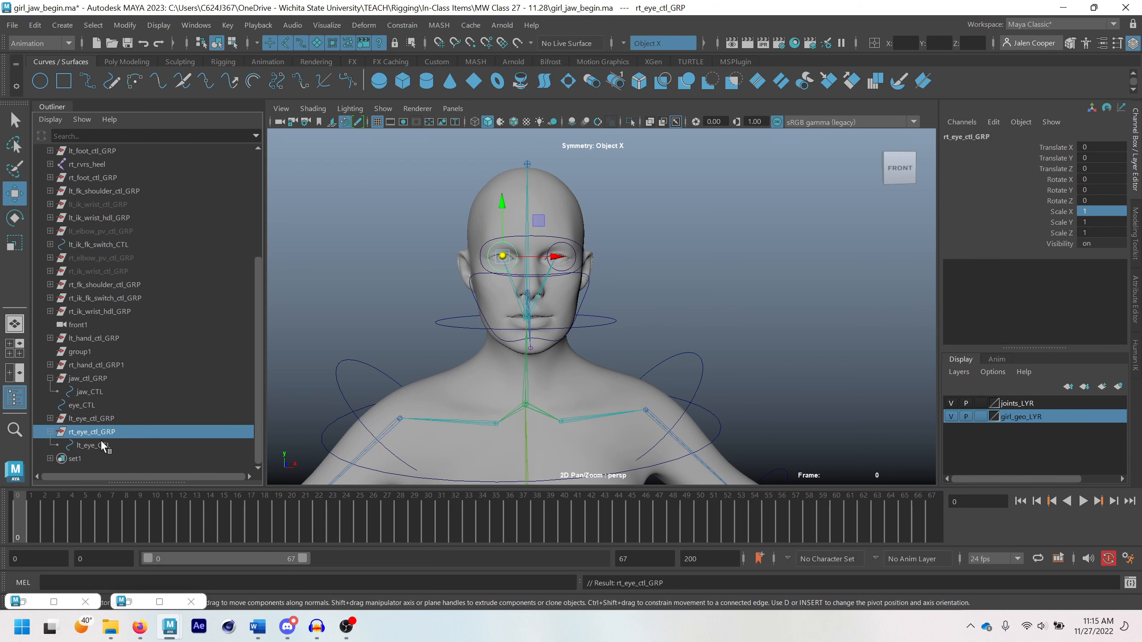
pyautogui.click(94, 445)
pyautogui.doubleClick(95, 445)
pyautogui.click(95, 445)
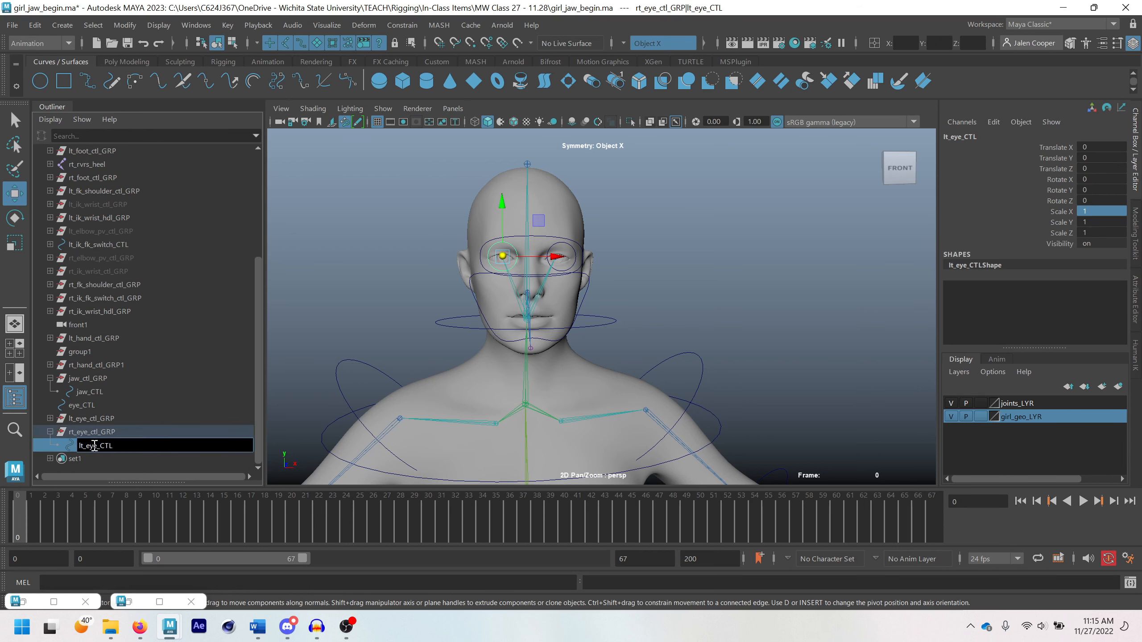
pyautogui.write('r')
pyautogui.press('Return')
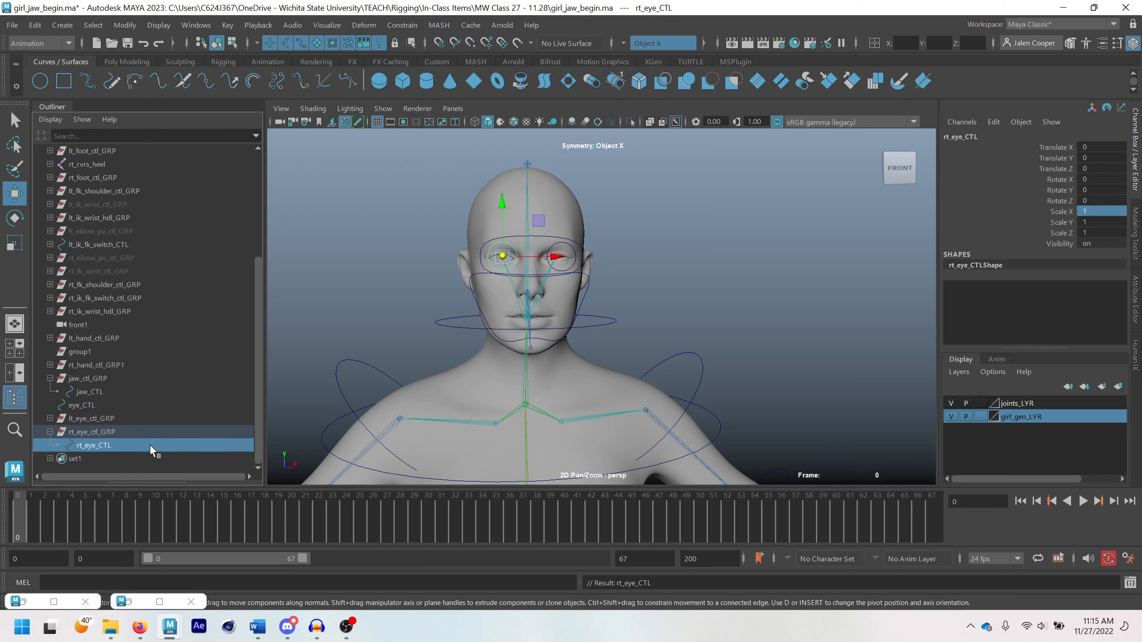
pyautogui.click(131, 432)
pyautogui.click(113, 418)
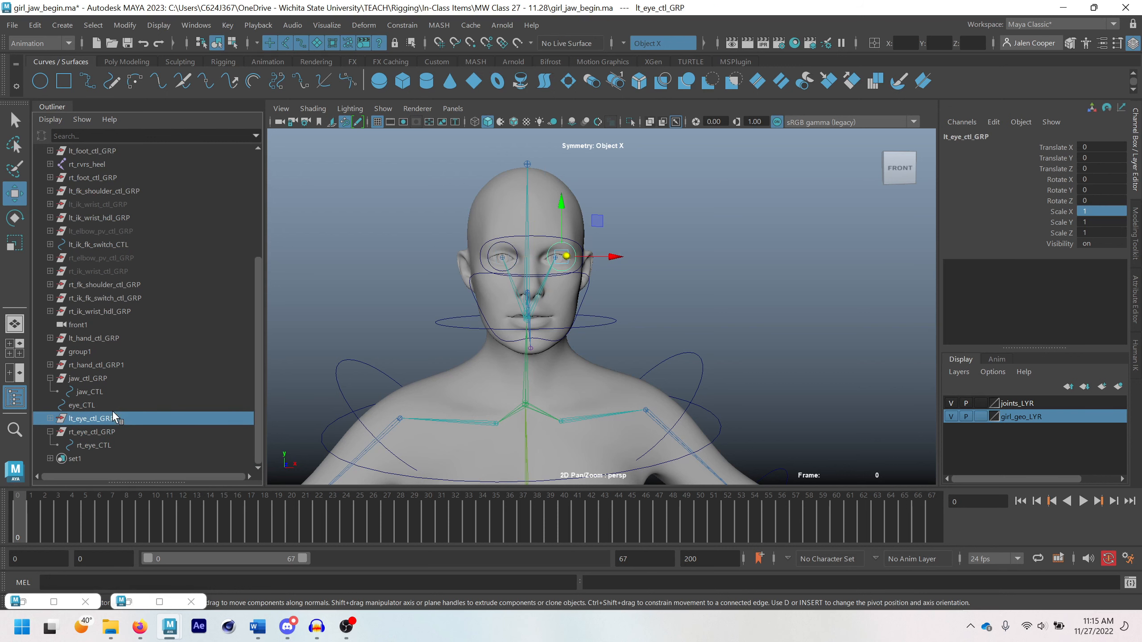
# Group the main eye_CTL oval and try to match the new group's pivot to the control's pivot
pyautogui.click(83, 405)
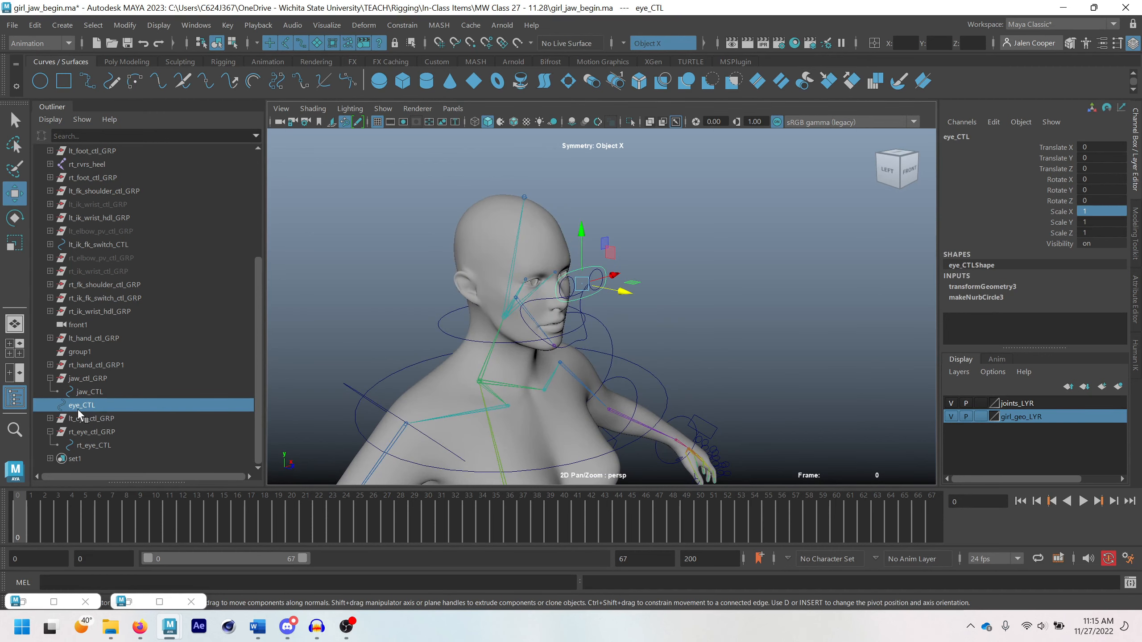
pyautogui.hotkey('ctrl', 'g')
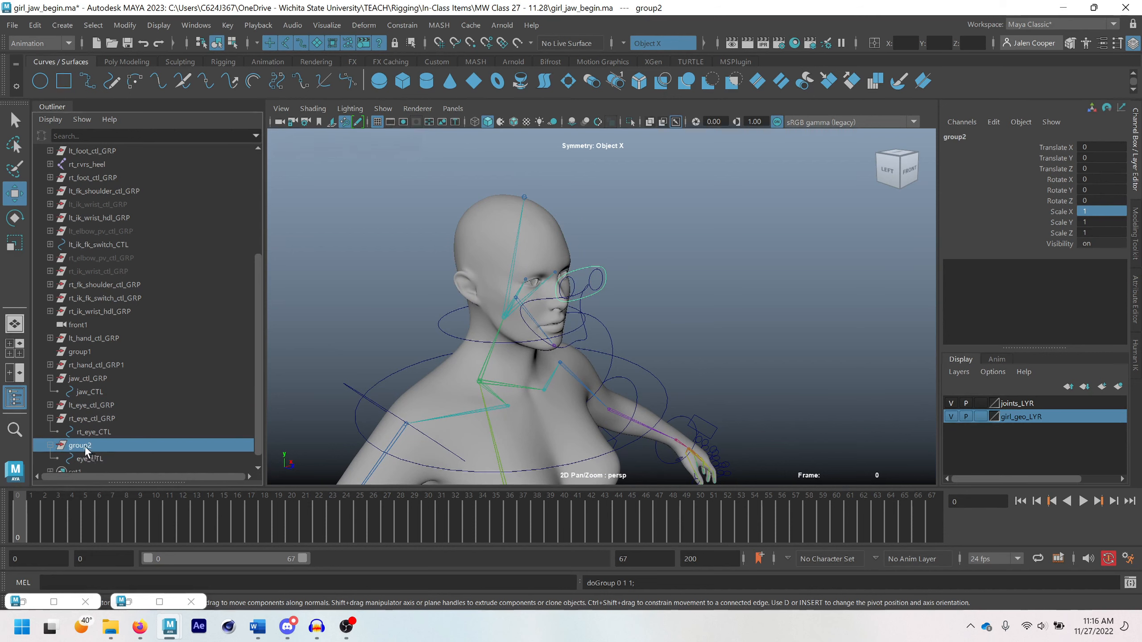
pyautogui.click(106, 459)
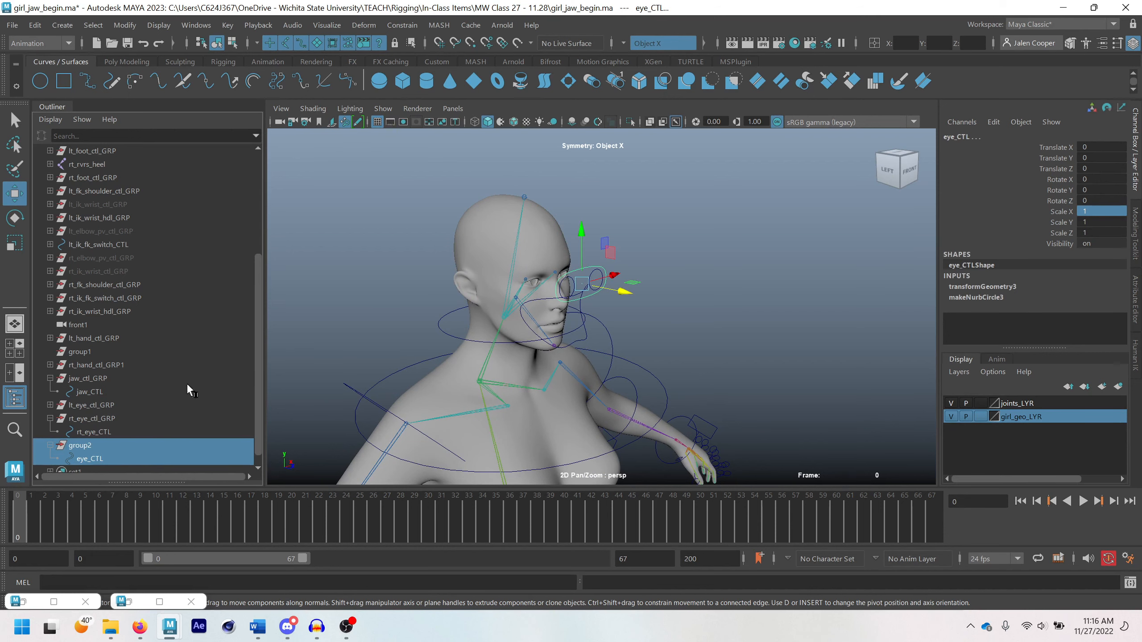
pyautogui.click(125, 25)
pyautogui.moveTo(245, 105)
pyautogui.click(304, 161)
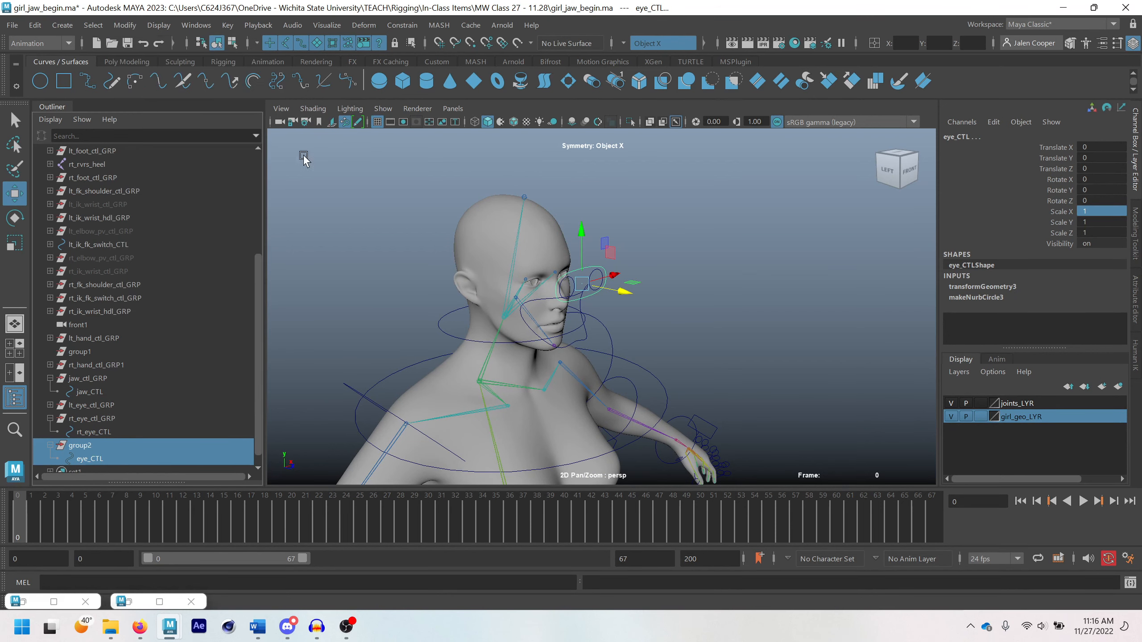
pyautogui.click(77, 445)
pyautogui.click(106, 459)
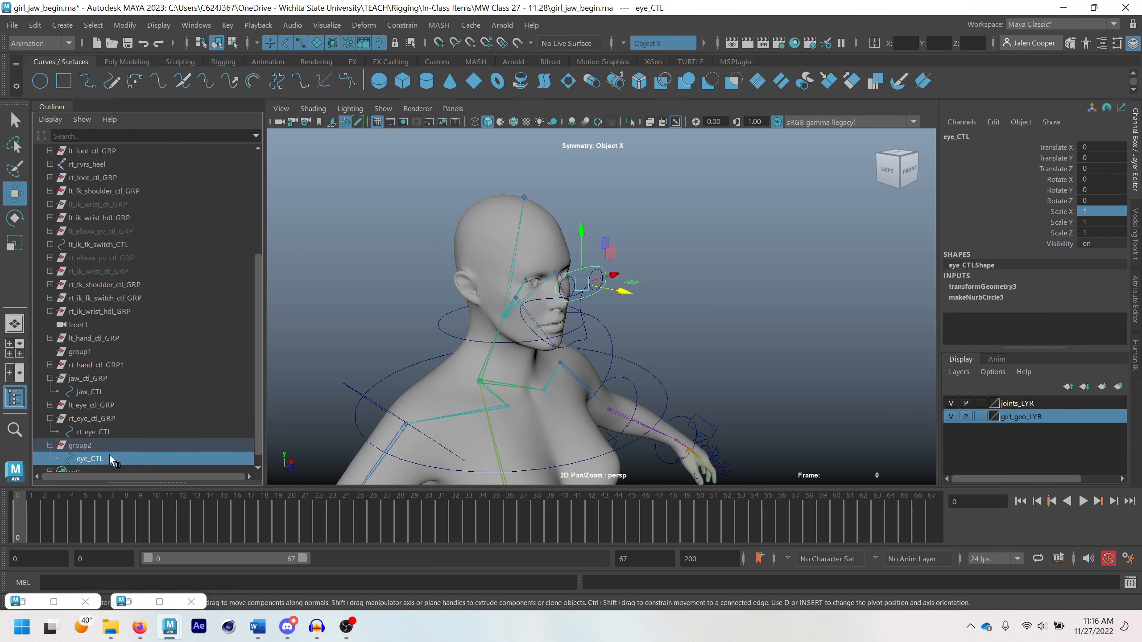
# Check the new group's pivot and match it to the pivot of eye_CTL
pyautogui.click(86, 445)
pyautogui.scroll(-8, 605, 431)
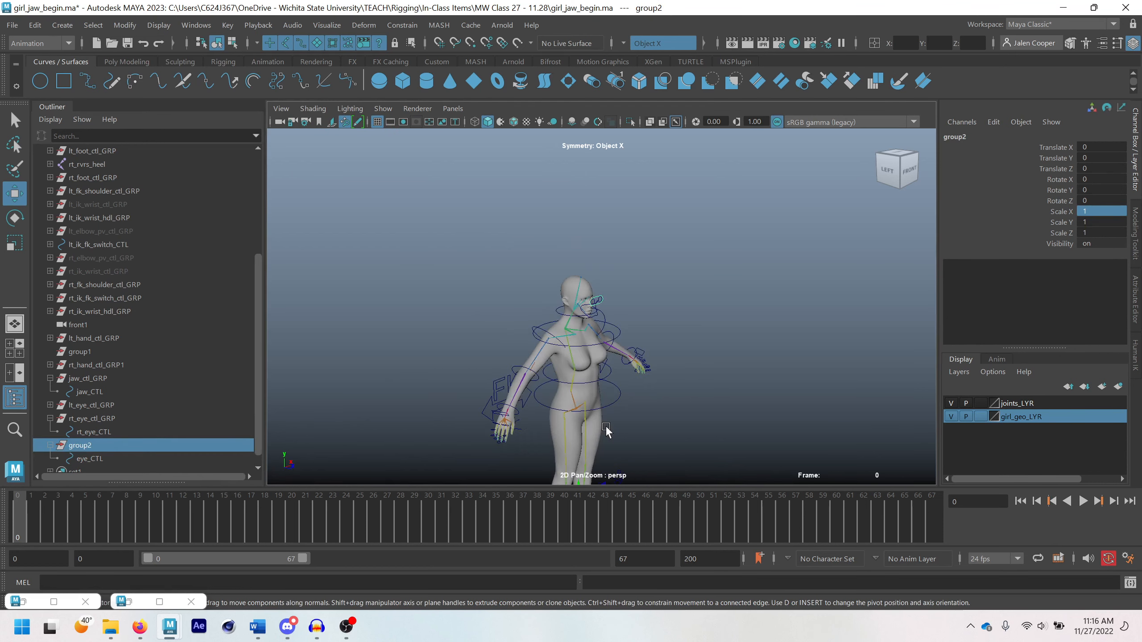
pyautogui.keyDown('alt'); pyautogui.moveTo(606, 430); pyautogui.dragTo(594, 279, button='middle'); pyautogui.keyUp('alt')
pyautogui.click(85, 443)
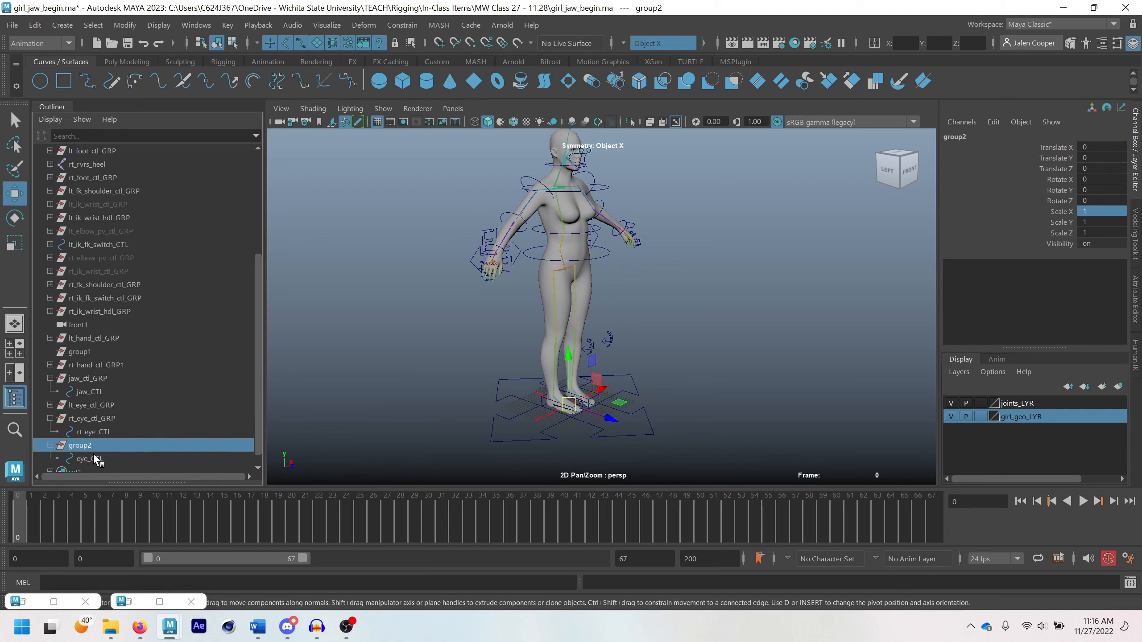
pyautogui.keyDown('ctrl'); pyautogui.click(95, 459); pyautogui.keyUp('ctrl')
pyautogui.click(124, 25)
pyautogui.moveTo(165, 104)
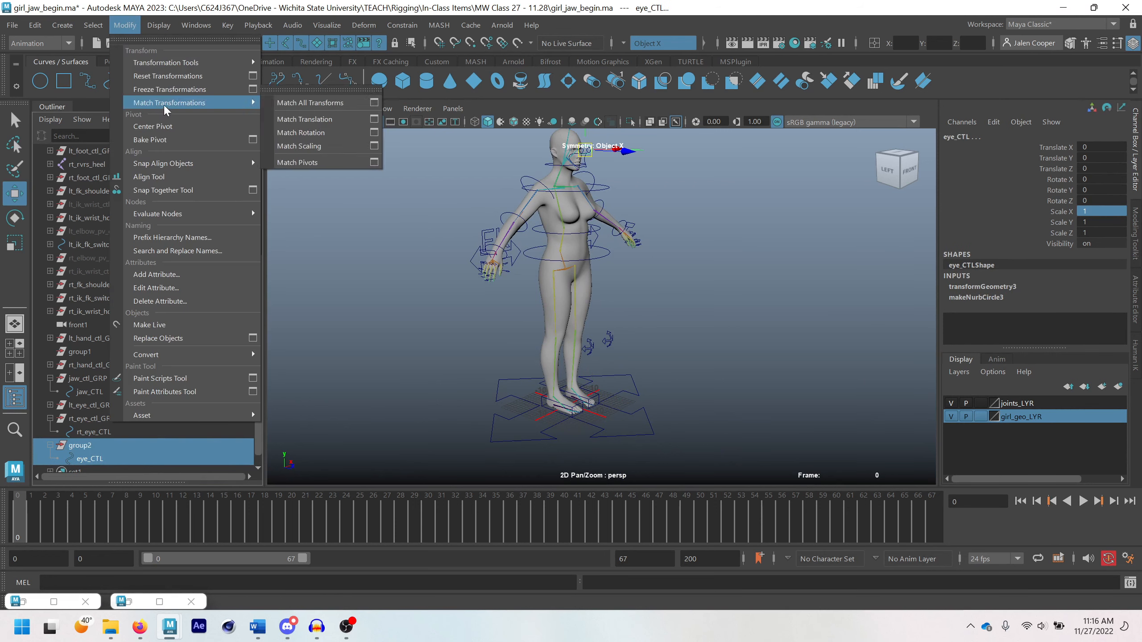
pyautogui.click(332, 161)
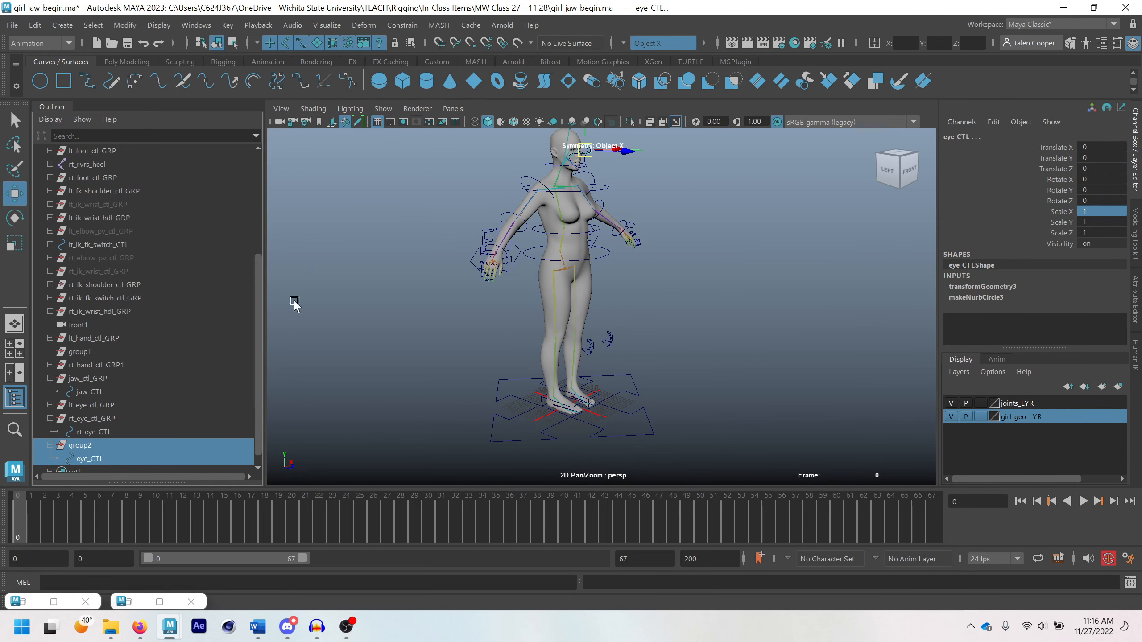
pyautogui.keyDown('ctrl'); pyautogui.click(116, 460); pyautogui.keyUp('ctrl')
pyautogui.scroll(10, 598, 315)
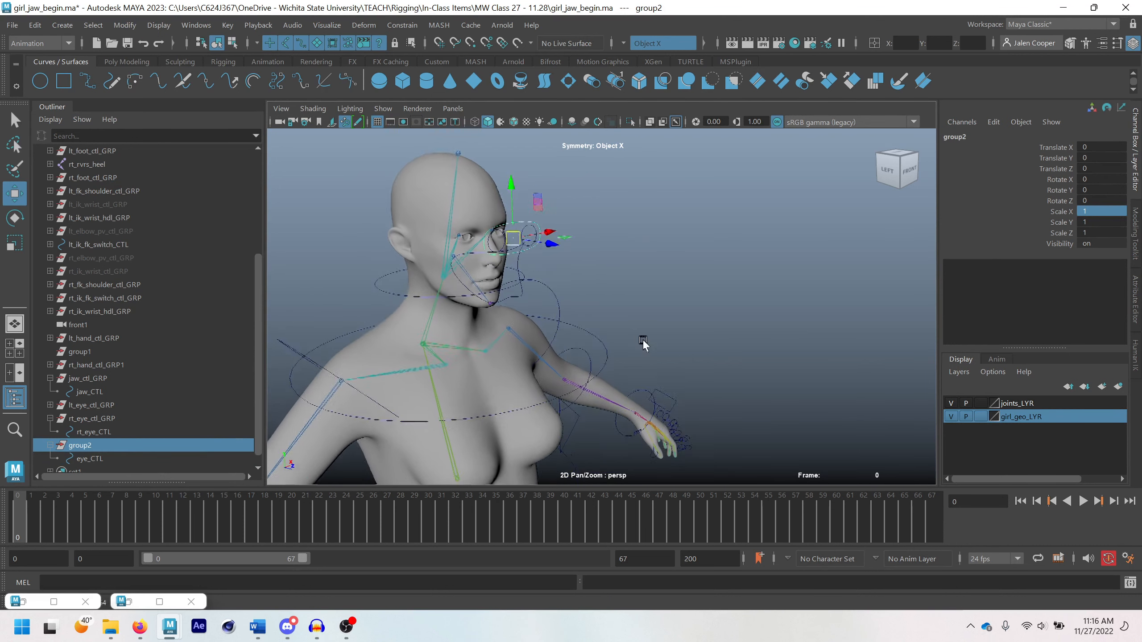
pyautogui.keyDown('alt'); pyautogui.moveTo(642, 344); pyautogui.dragTo(648, 354, button='middle'); pyautogui.keyUp('alt')
# Rename the main eye control's group eye_ctl_GRP
pyautogui.click(94, 462)
pyautogui.doubleClick(94, 449)
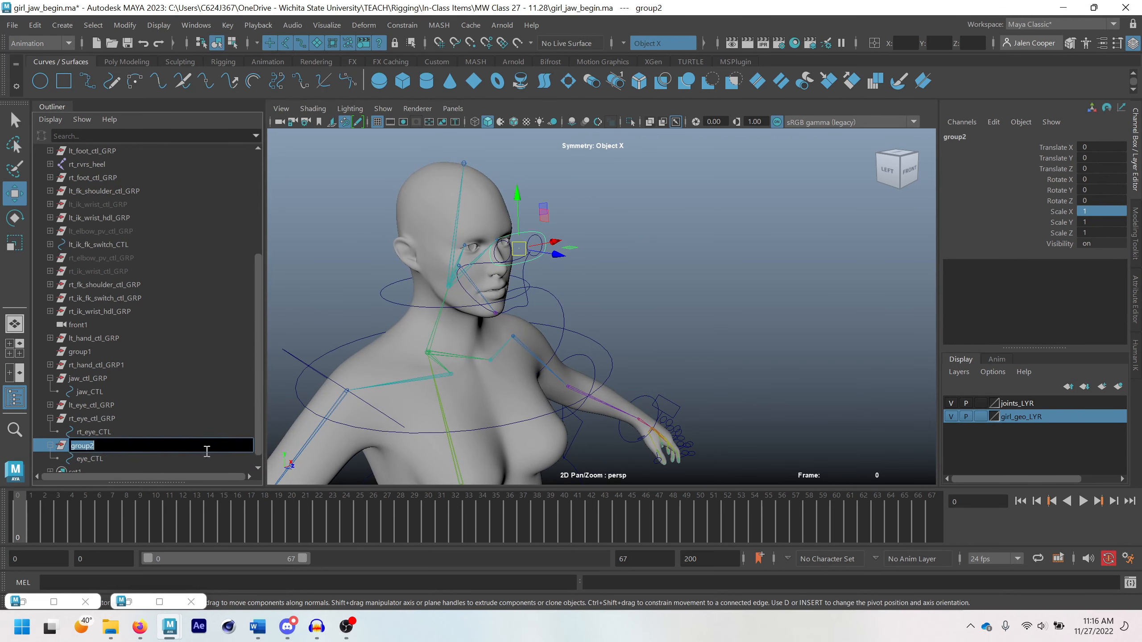
pyautogui.write('eye_c')
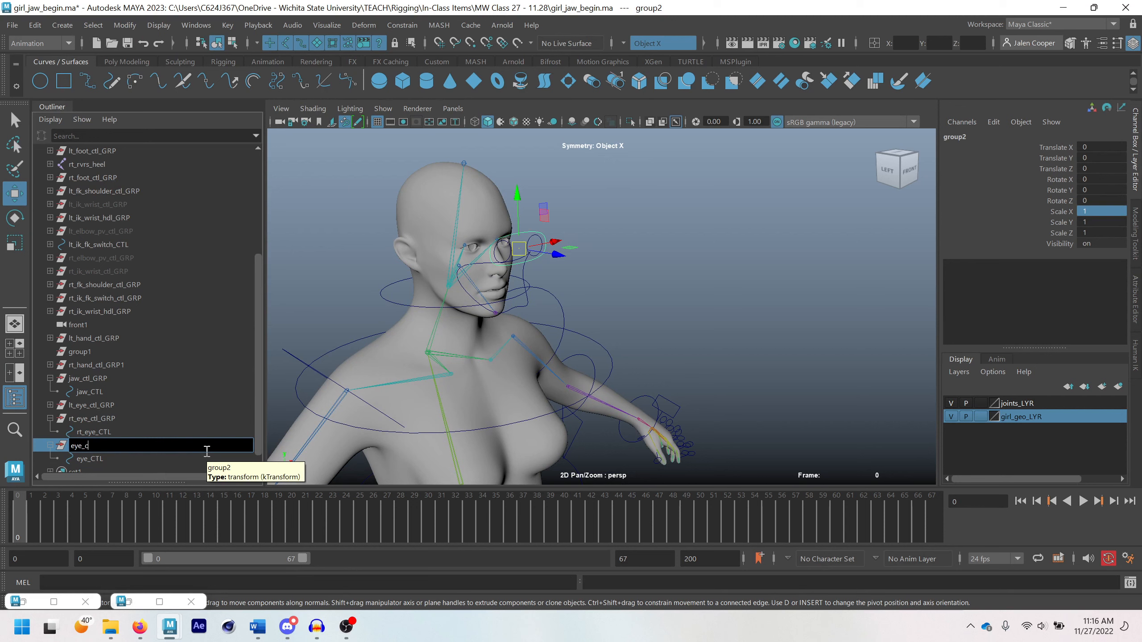
pyautogui.write('tl_GRP')
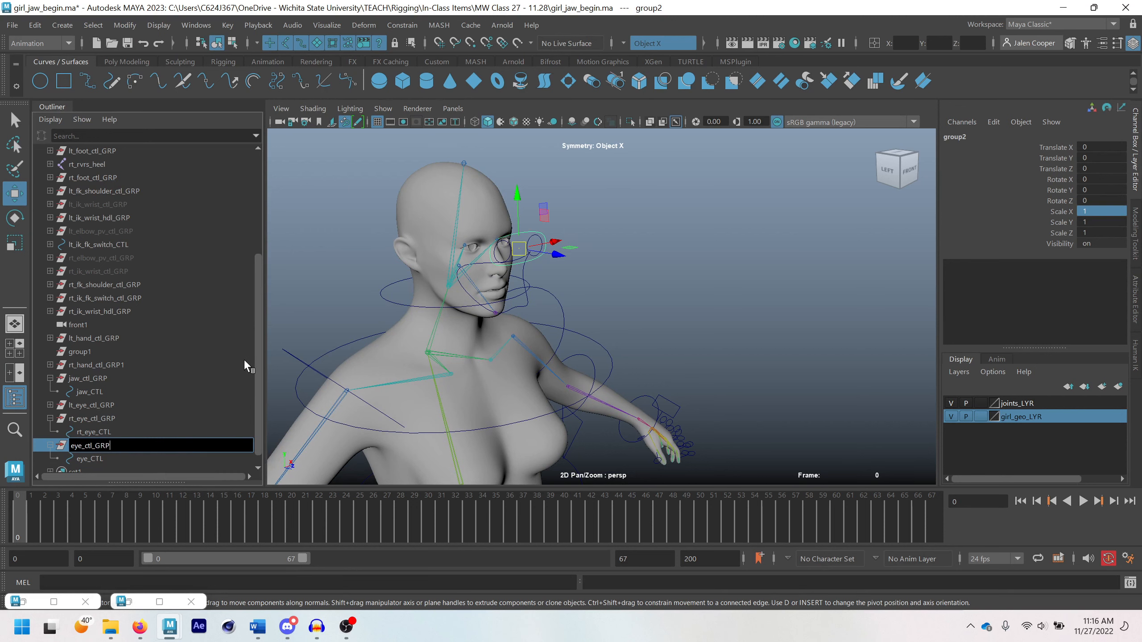
pyautogui.press('Return')
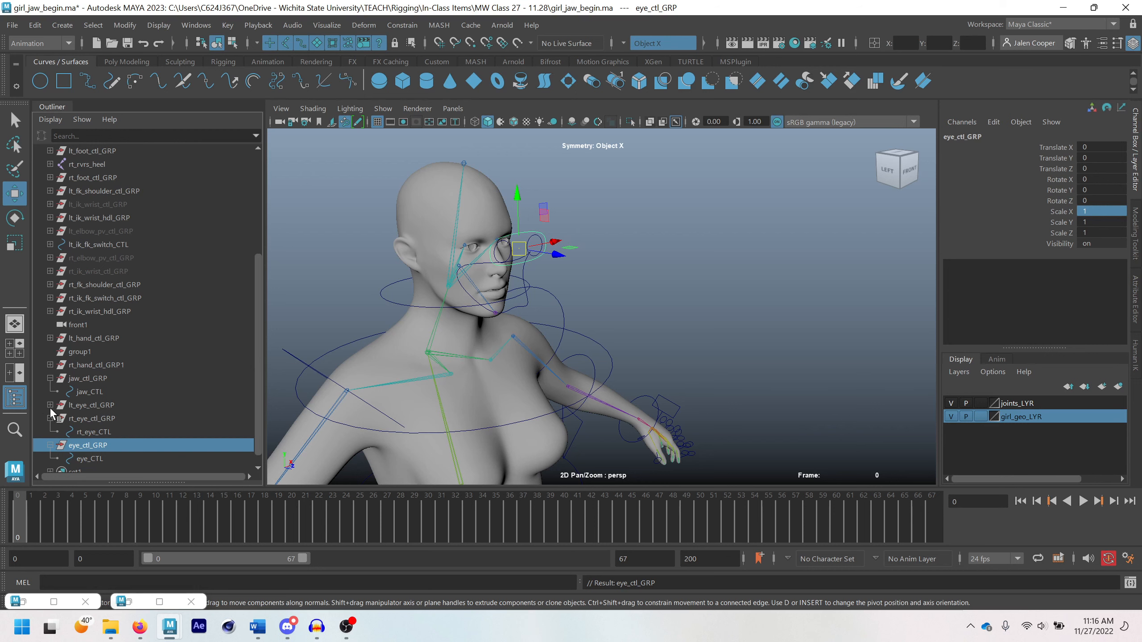
# Examine the eye controls in front of the face and the lt_eye joint from several angles
pyautogui.scroll(2, 476, 242)
pyautogui.keyDown('alt'); pyautogui.moveTo(477, 241); pyautogui.dragTo(544, 278, button='middle'); pyautogui.keyUp('alt')
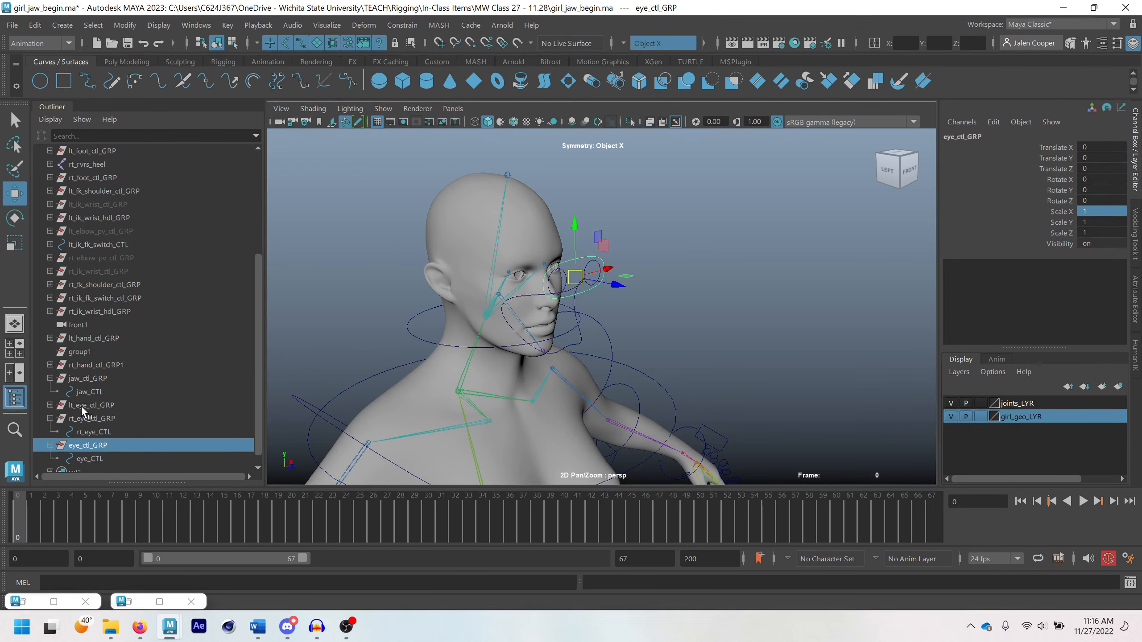
pyautogui.scroll(2, 528, 286)
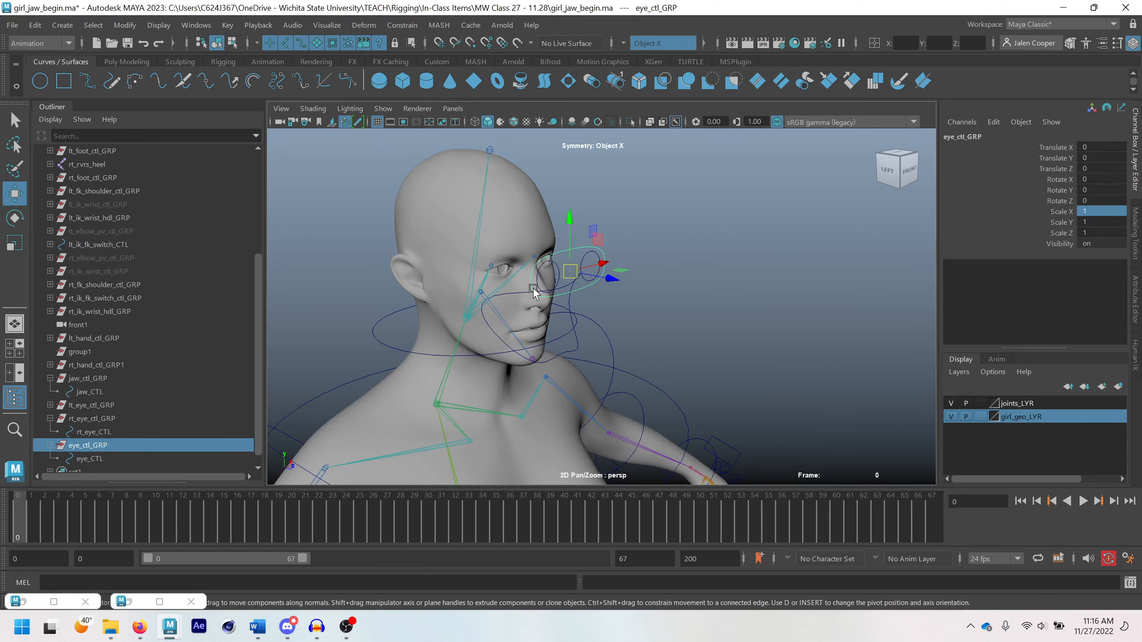
pyautogui.keyDown('alt'); pyautogui.moveTo(529, 287); pyautogui.dragTo(580, 309, button='middle'); pyautogui.keyUp('alt')
pyautogui.keyDown('alt'); pyautogui.moveTo(591, 305); pyautogui.dragTo(568, 298); pyautogui.keyUp('alt')
pyautogui.scroll(3, 603, 286)
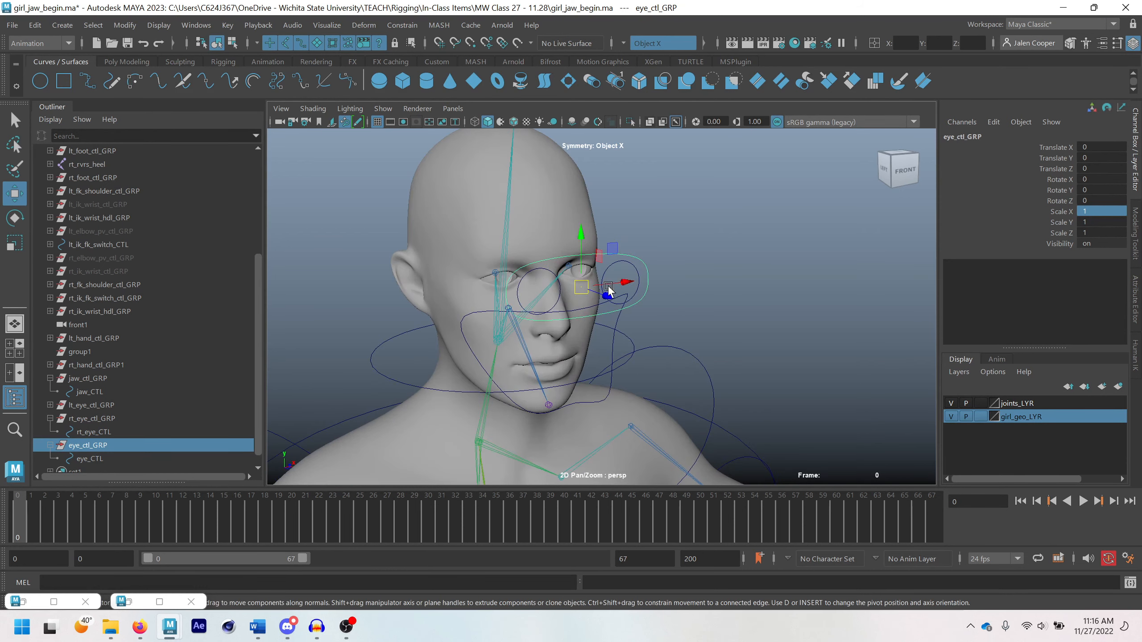
pyautogui.keyDown('alt'); pyautogui.moveTo(616, 269); pyautogui.dragTo(630, 295, button='middle'); pyautogui.keyUp('alt')
pyautogui.scroll(2, 539, 296)
pyautogui.click(565, 277)
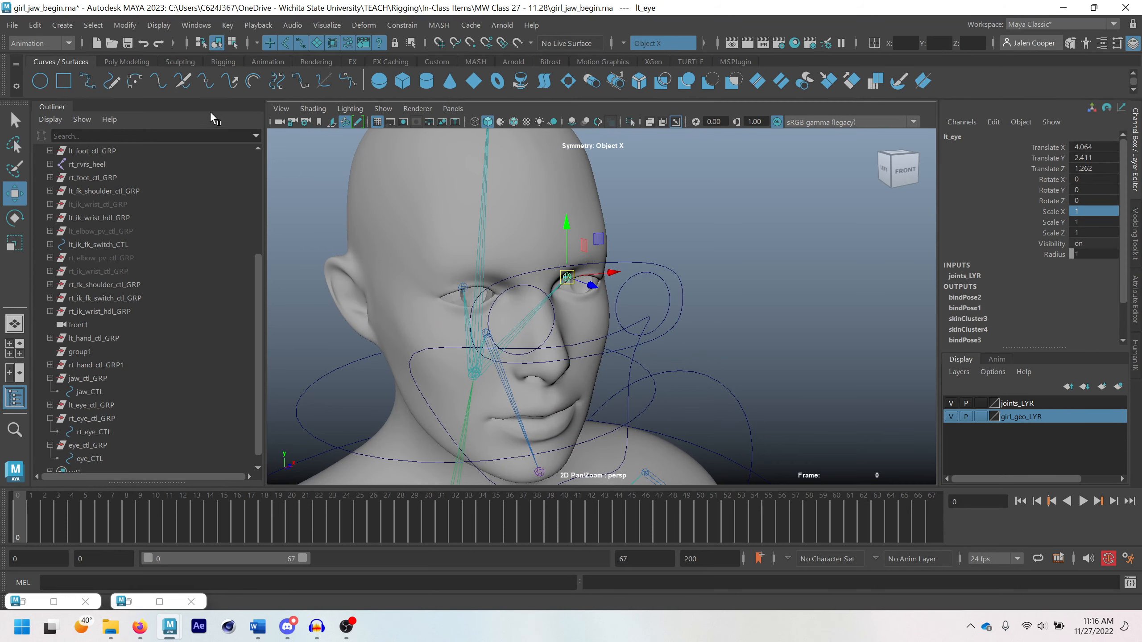
pyautogui.moveTo(586, 282)
pyautogui.keyDown('alt'); pyautogui.mouseDown()
pyautogui.moveTo(563, 296)
pyautogui.moveTo(561, 280)
pyautogui.moveTo(581, 283)
pyautogui.mouseUp(); pyautogui.keyUp('alt')
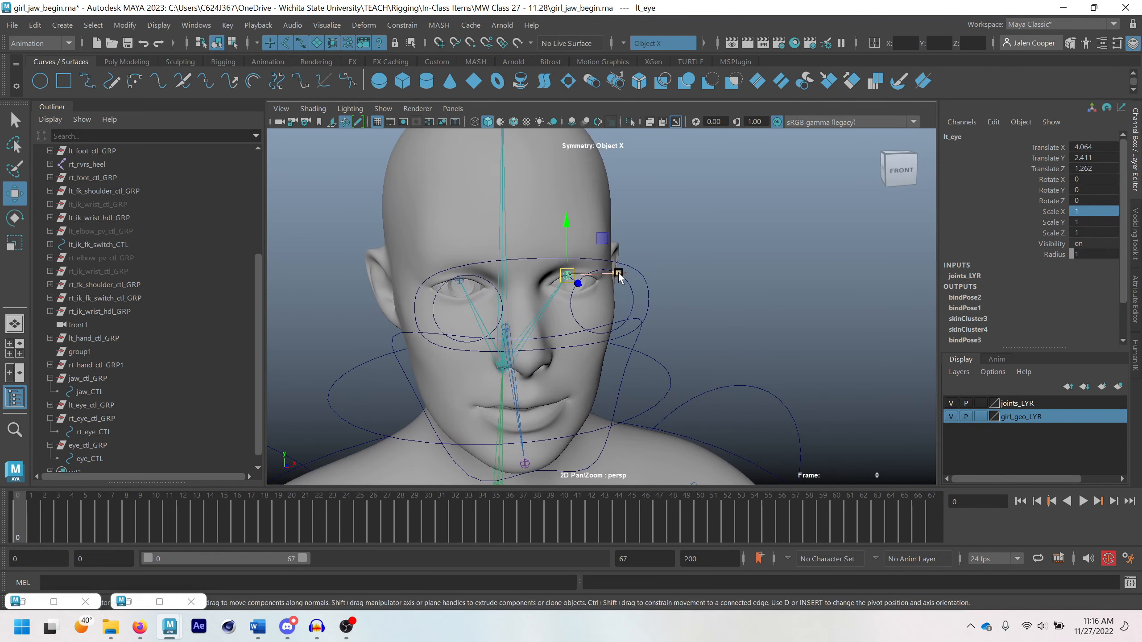
# Aim-constrain the lt_eye joint to lt_eye_CTL with Maintain Offset enabled
pyautogui.click(798, 358)
pyautogui.scroll(2, 613, 281)
pyautogui.scroll(2, 617, 284)
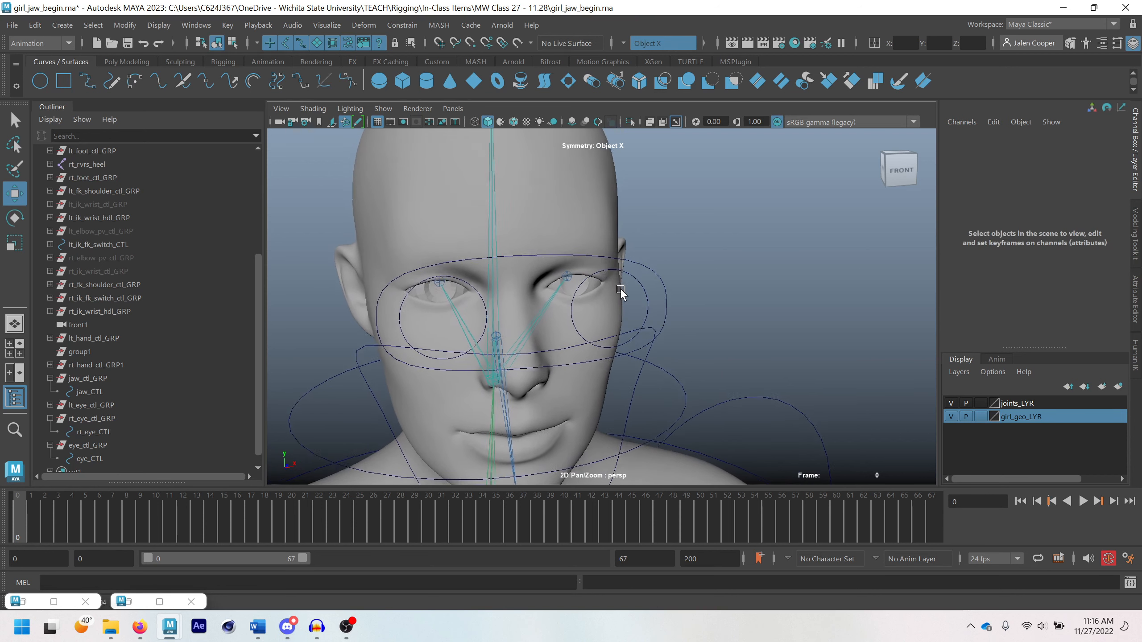
pyautogui.click(645, 296)
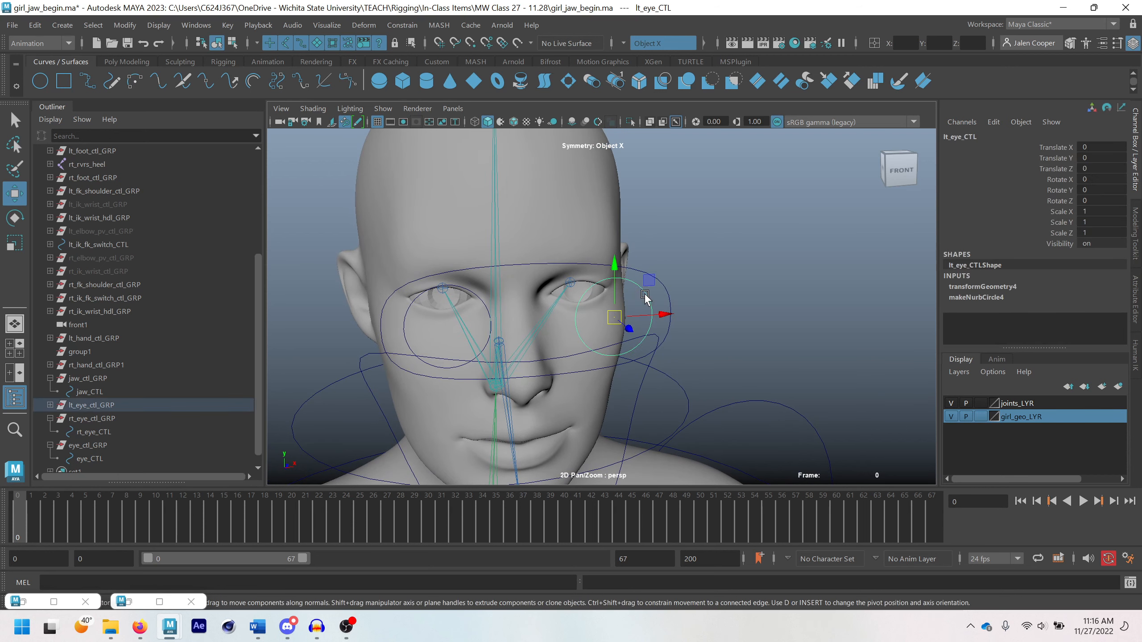
pyautogui.click(570, 281)
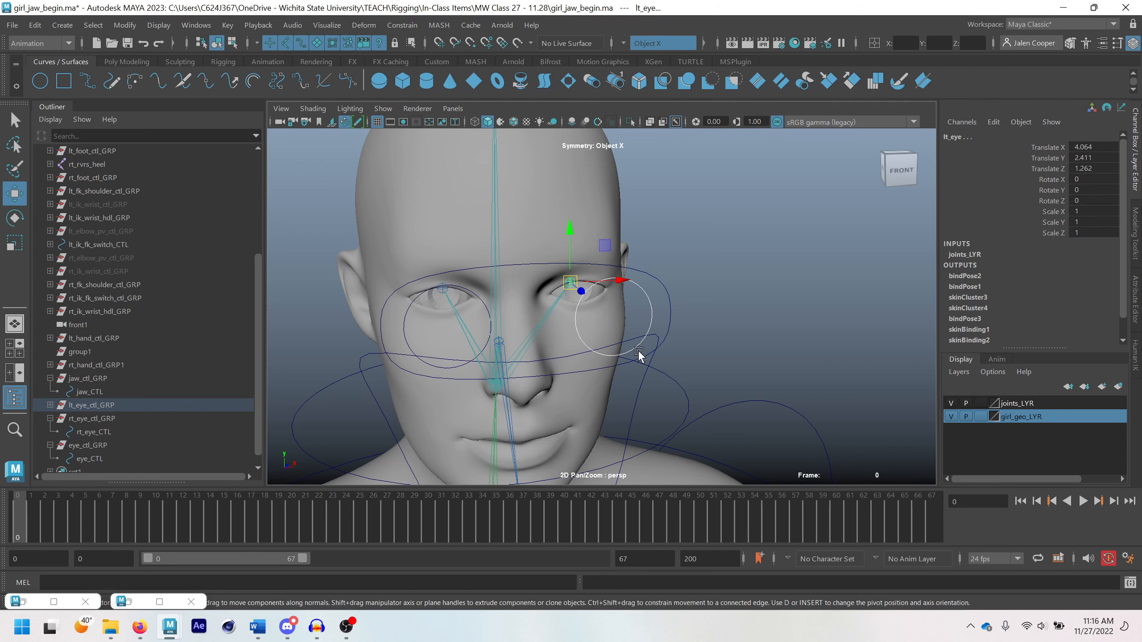
pyautogui.click(39, 44)
pyautogui.click(36, 74)
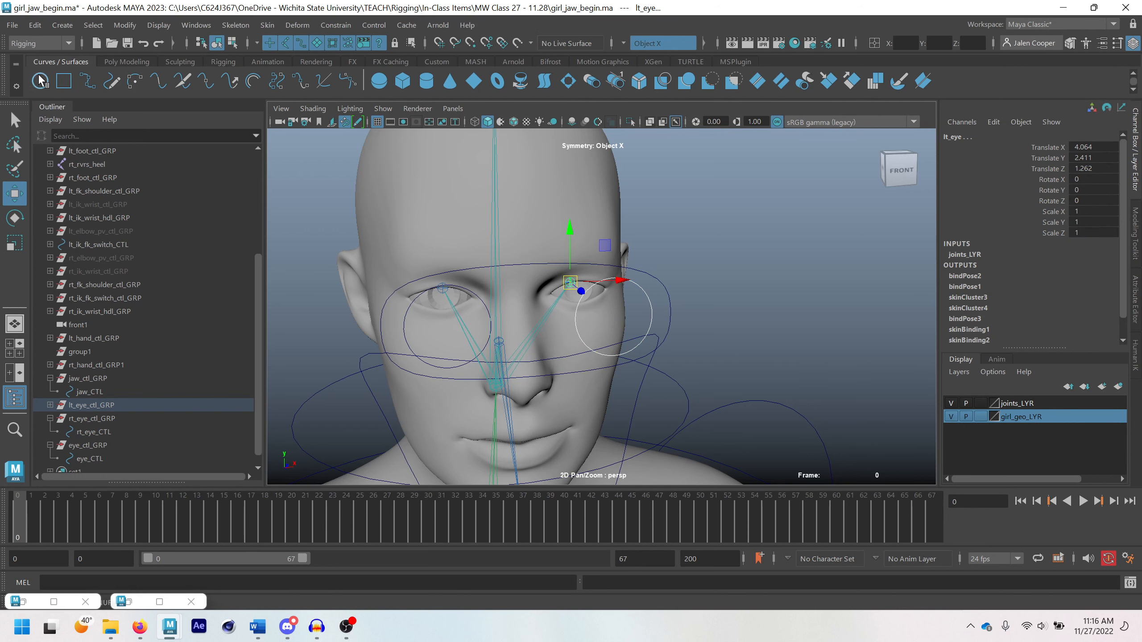
pyautogui.click(336, 24)
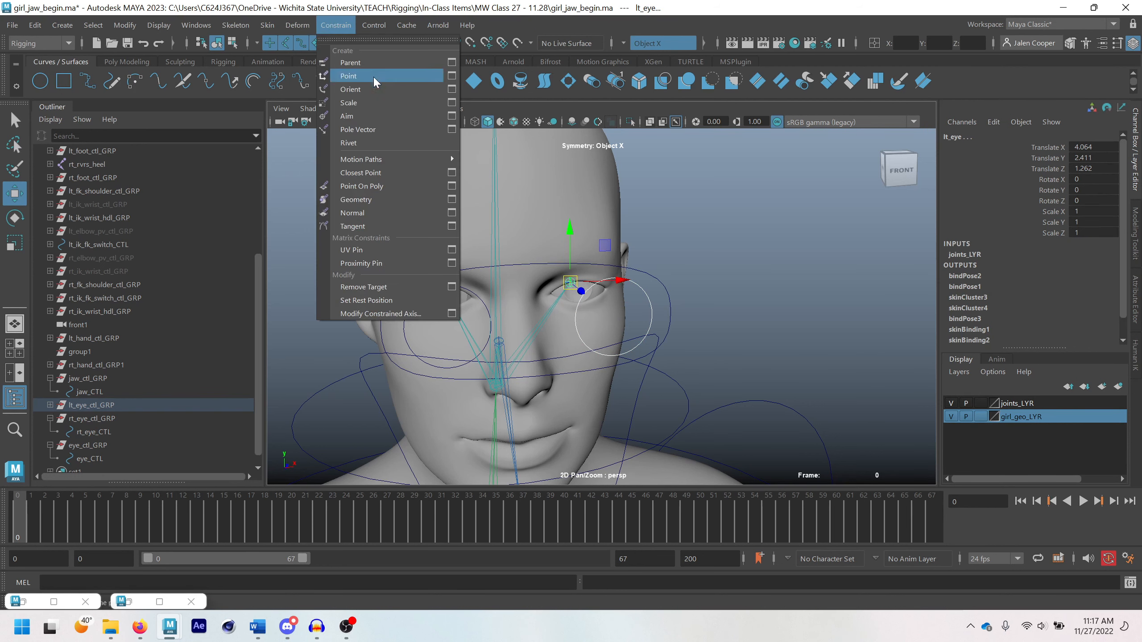
pyautogui.click(451, 116)
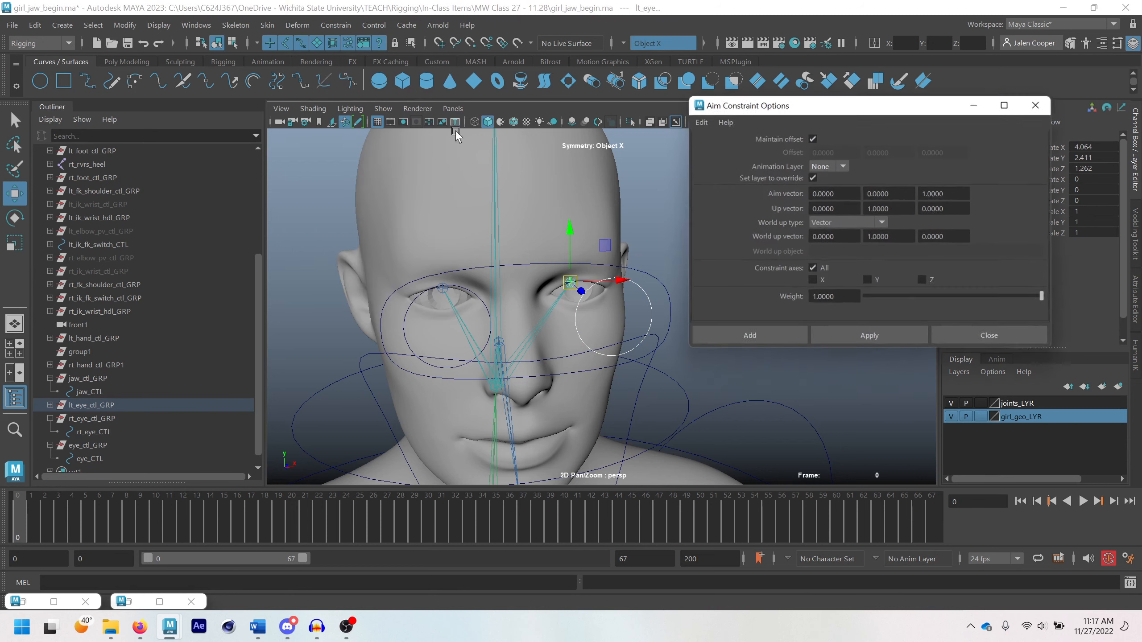
pyautogui.click(812, 139)
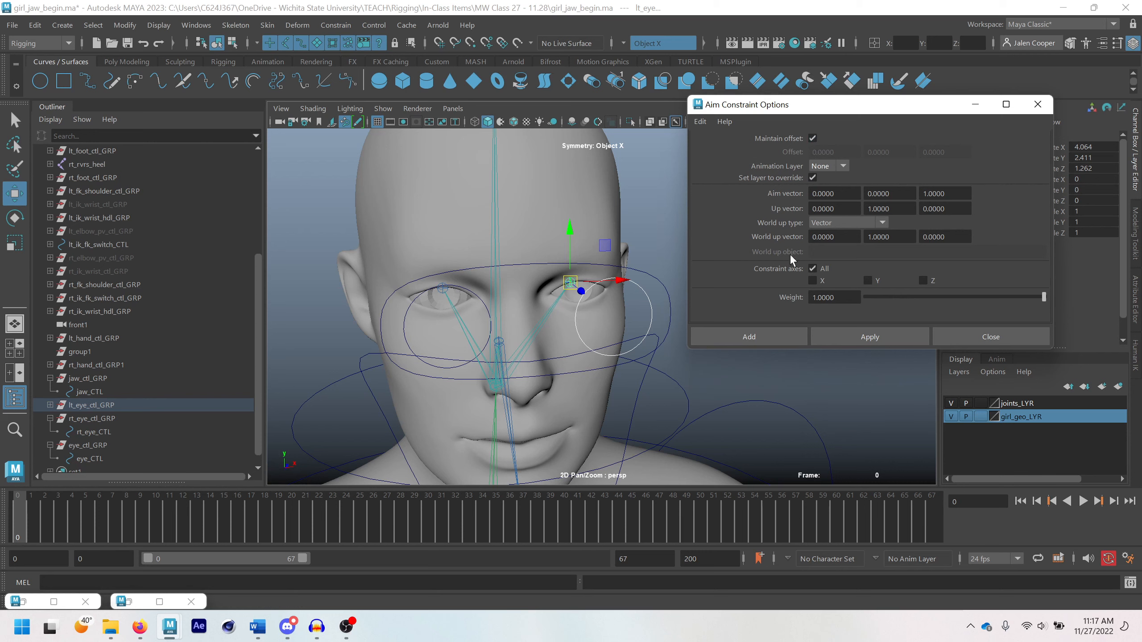
pyautogui.click(756, 340)
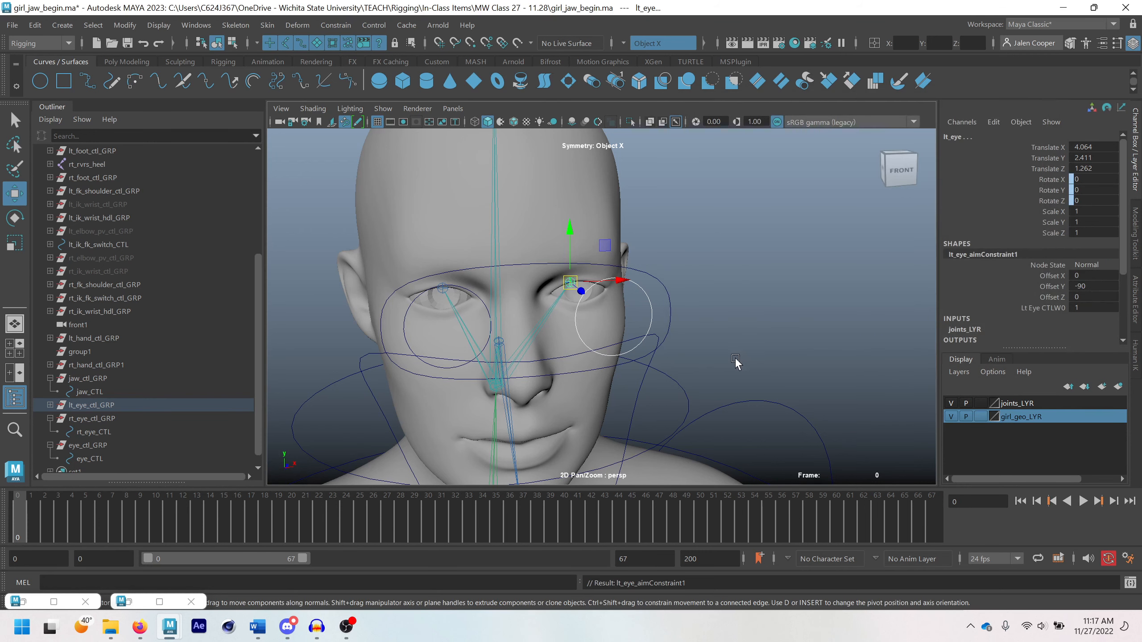
# Move lt_eye_CTL around to test the left eye's aim, and undo the moves
pyautogui.click(649, 307)
pyautogui.moveTo(650, 282); pyautogui.dragTo(651, 246)
pyautogui.scroll(3, 563, 269)
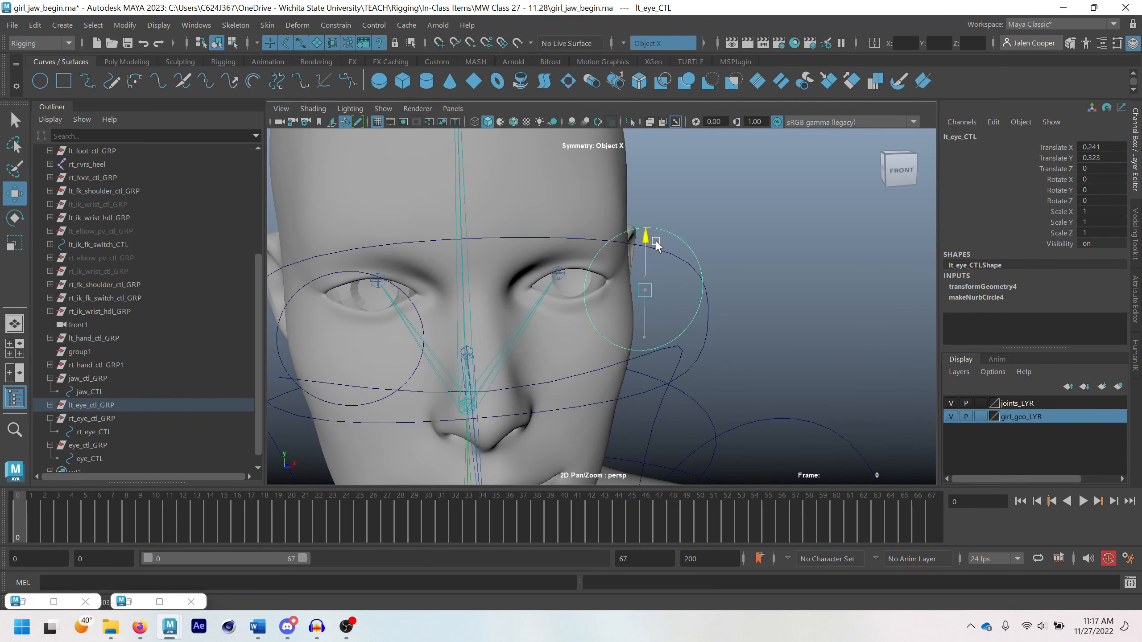
pyautogui.hotkey('ctrl', 'z')
pyautogui.hotkey('ctrl', 'z')
pyautogui.hotkey('ctrl', 'z')
pyautogui.scroll(-4, 710, 334)
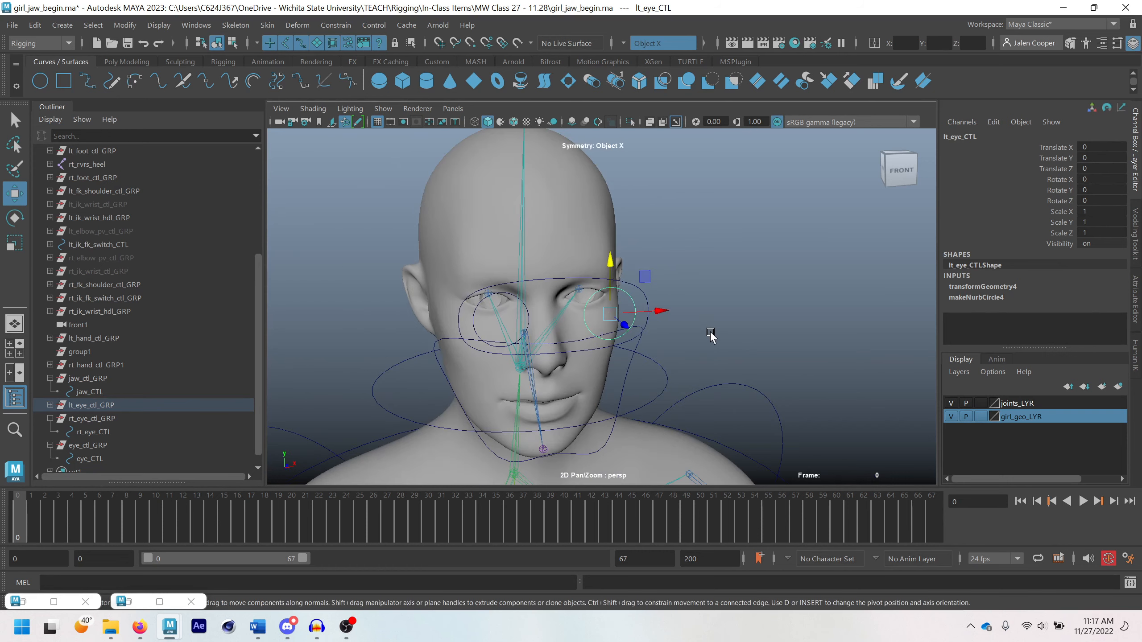
# Aim-constrain the rt_eye joint to rt_eye_CTL, using the same aim settings as the left eye
pyautogui.keyDown('alt'); pyautogui.moveTo(710, 333); pyautogui.dragTo(764, 303, button='middle'); pyautogui.keyUp('alt')
pyautogui.press('q')
pyautogui.scroll(3, 608, 272)
pyautogui.keyDown('alt'); pyautogui.moveTo(609, 272); pyautogui.dragTo(505, 256); pyautogui.keyUp('alt')
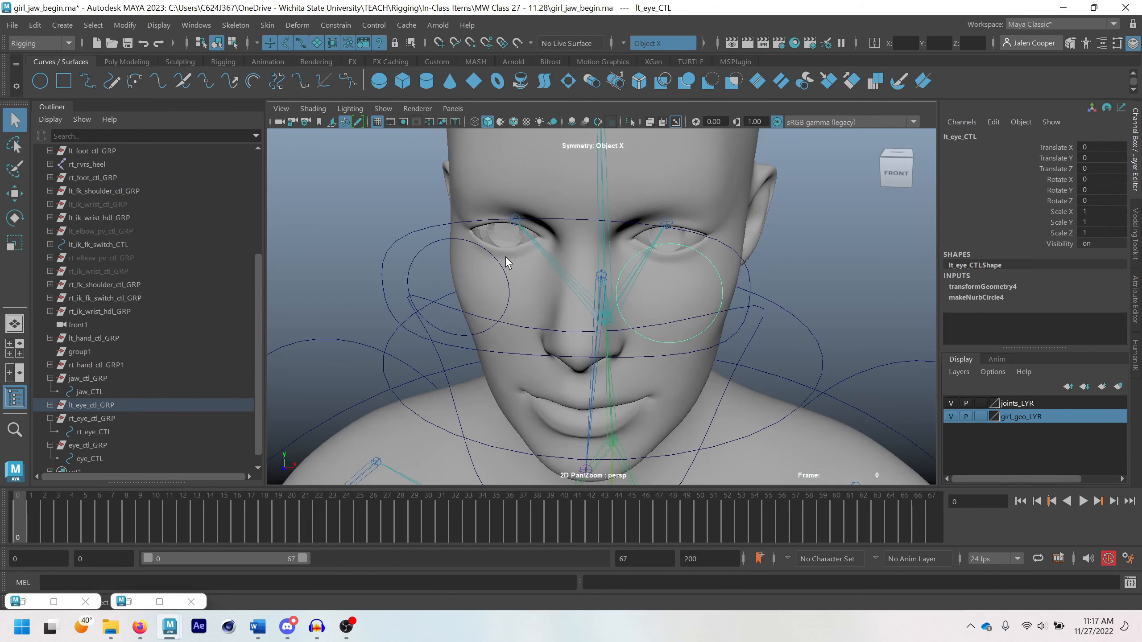
pyautogui.keyDown('alt'); pyautogui.moveTo(505, 256); pyautogui.dragTo(522, 272, button='middle'); pyautogui.keyUp('alt')
pyautogui.keyDown('alt'); pyautogui.moveTo(522, 266); pyautogui.dragTo(484, 219); pyautogui.keyUp('alt')
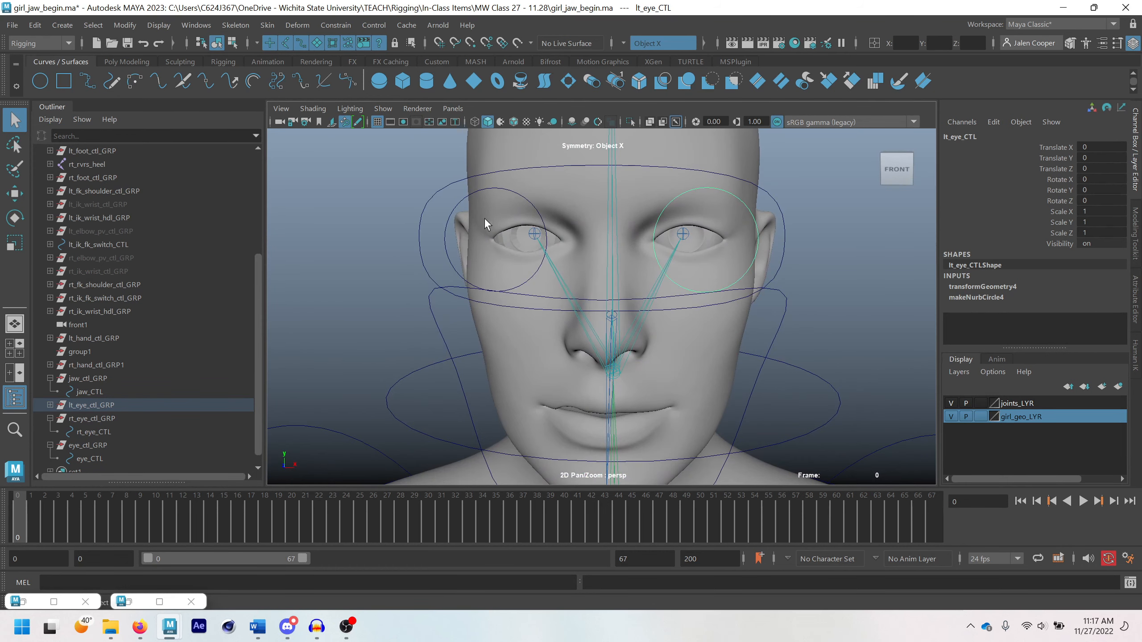
pyautogui.click(456, 202)
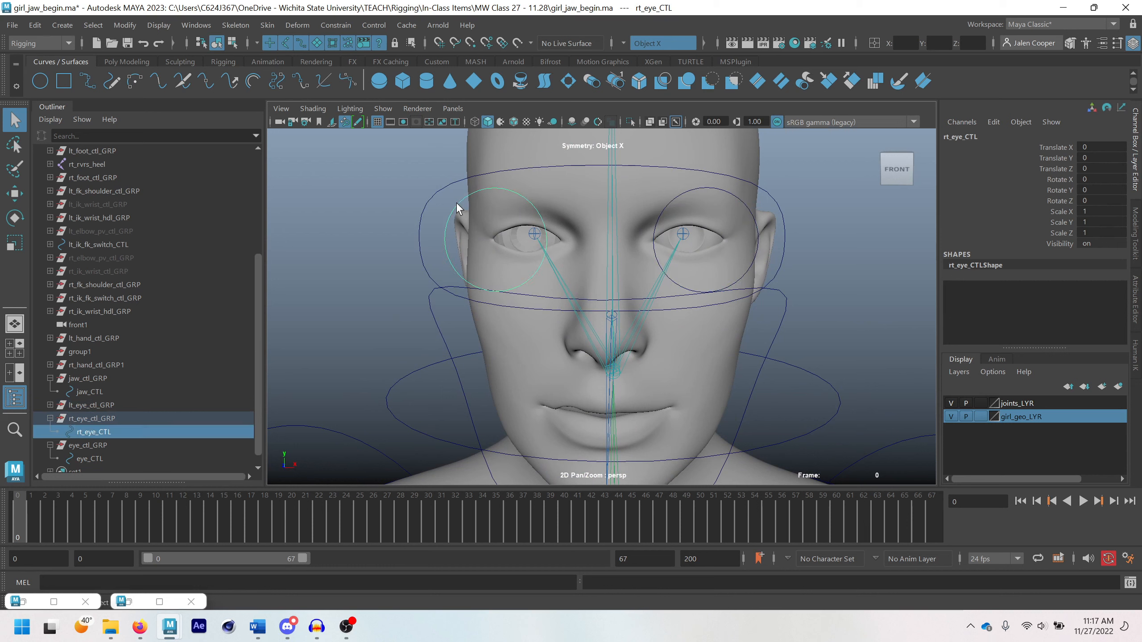
pyautogui.keyDown('shift'); pyautogui.click(535, 234); pyautogui.keyUp('shift')
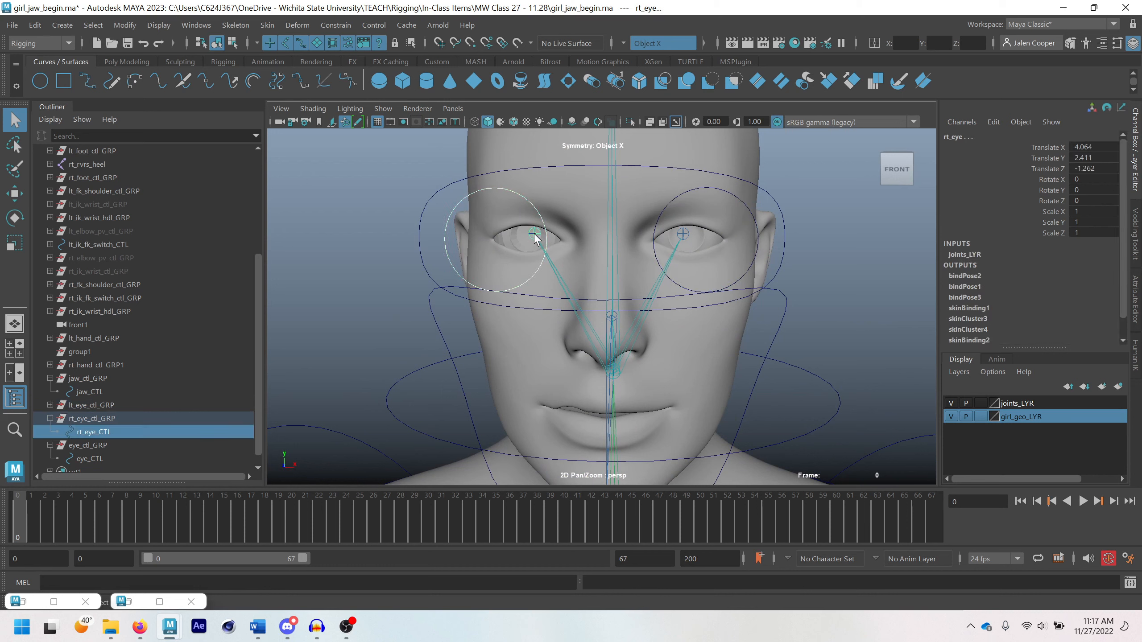
pyautogui.click(342, 26)
pyautogui.click(352, 116)
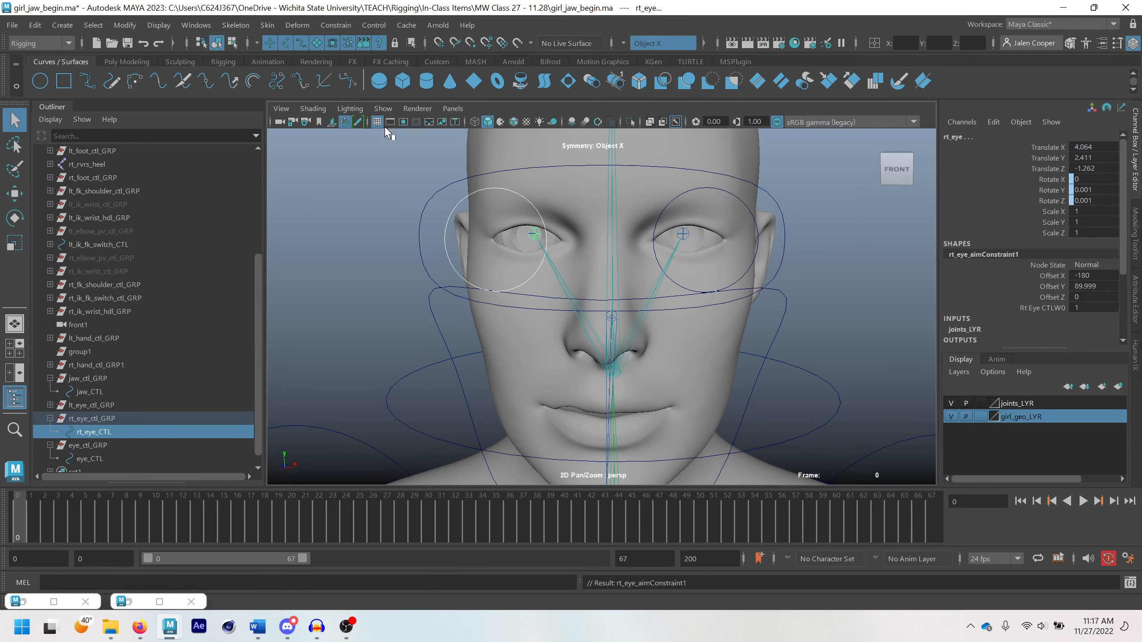
# Move rt_eye_CTL around to test the right eye's aim, and undo the move
pyautogui.click(465, 196)
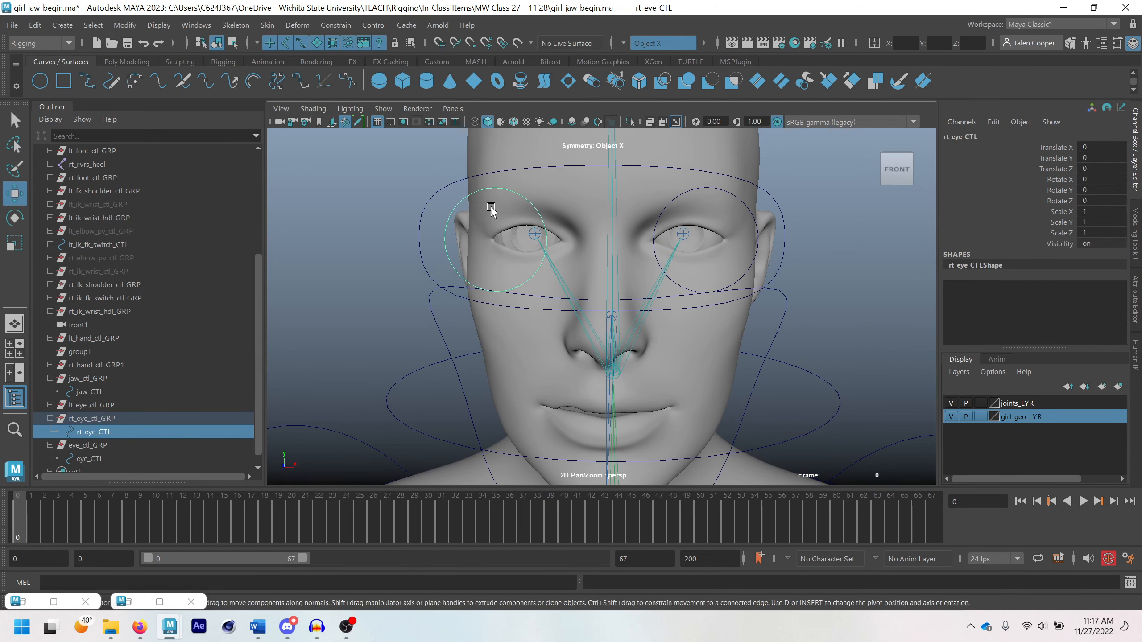
pyautogui.press('w')
pyautogui.moveTo(534, 207)
pyautogui.mouseDown()
pyautogui.moveTo(574, 216)
pyautogui.moveTo(521, 220)
pyautogui.moveTo(609, 232)
pyautogui.moveTo(490, 200)
pyautogui.moveTo(544, 222)
pyautogui.mouseUp()
pyautogui.hotkey('ctrl', 'z')
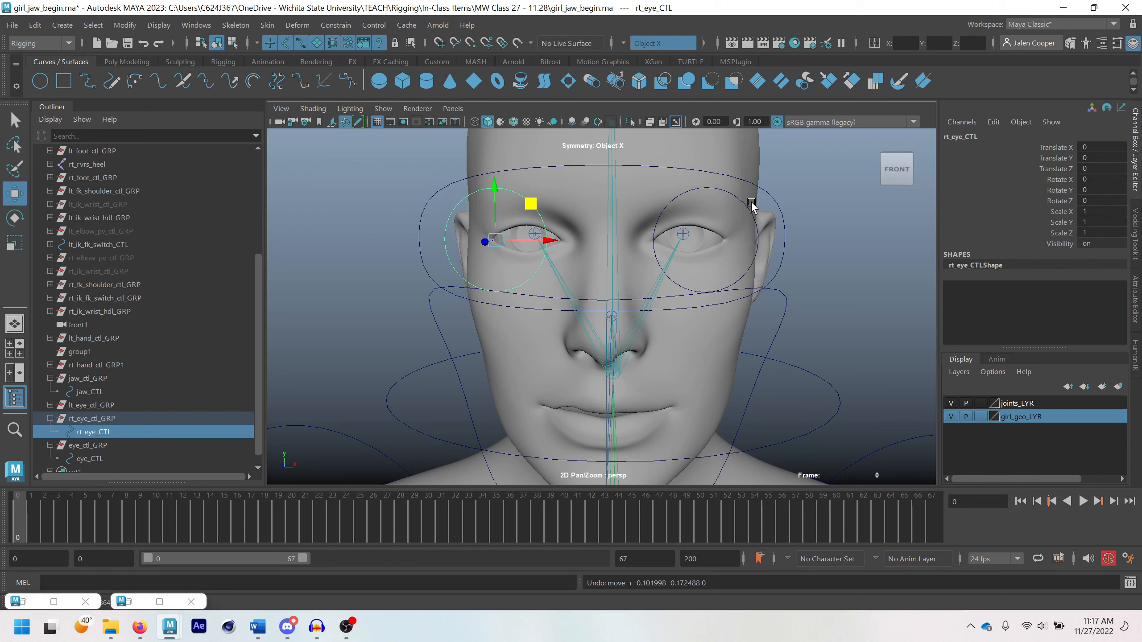
# Move lt_eye_CTL along X to recheck how the left eye follows it, and undo the move
pyautogui.keyDown('alt'); pyautogui.moveTo(647, 231); pyautogui.dragTo(702, 275); pyautogui.keyUp('alt')
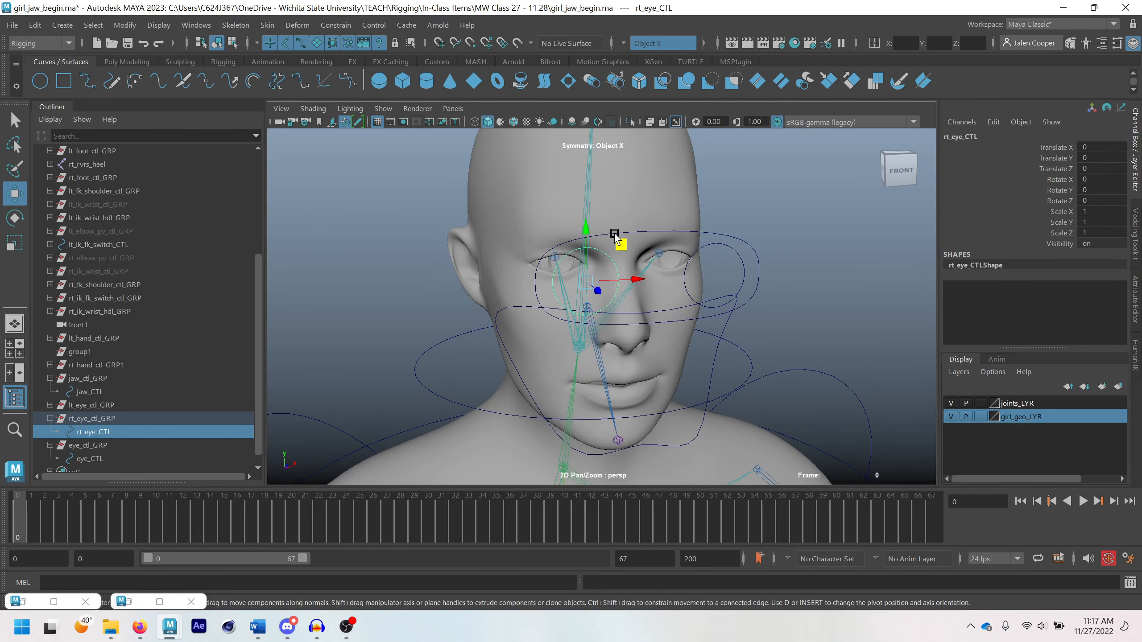
pyautogui.click(714, 242)
pyautogui.click(714, 245)
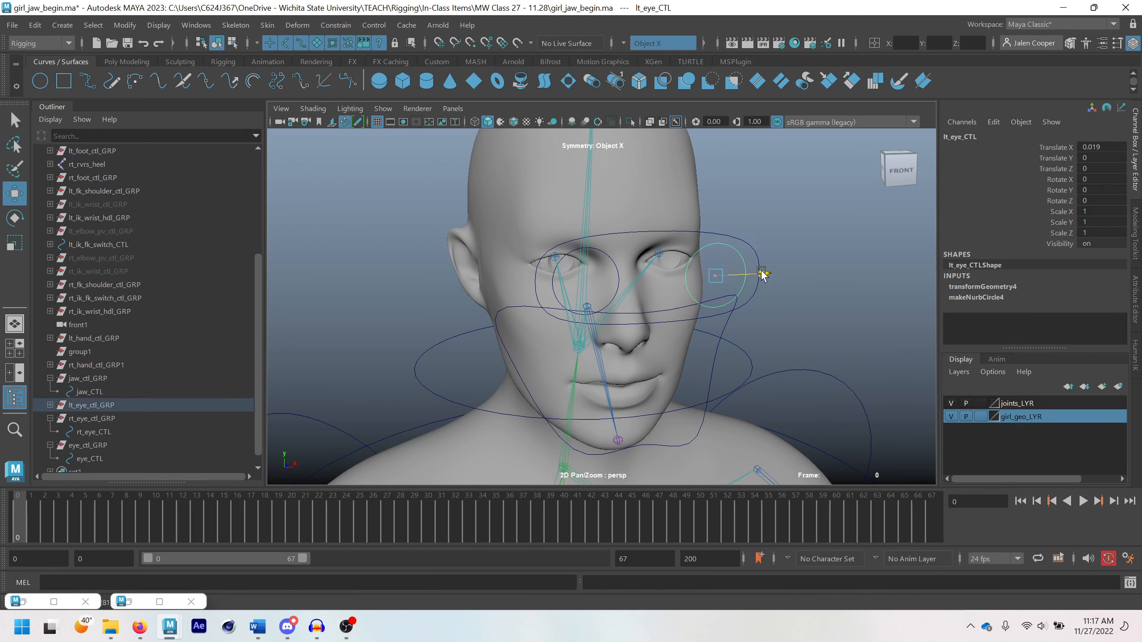
pyautogui.moveTo(757, 274); pyautogui.dragTo(734, 275)
pyautogui.hotkey('ctrl', 'z')
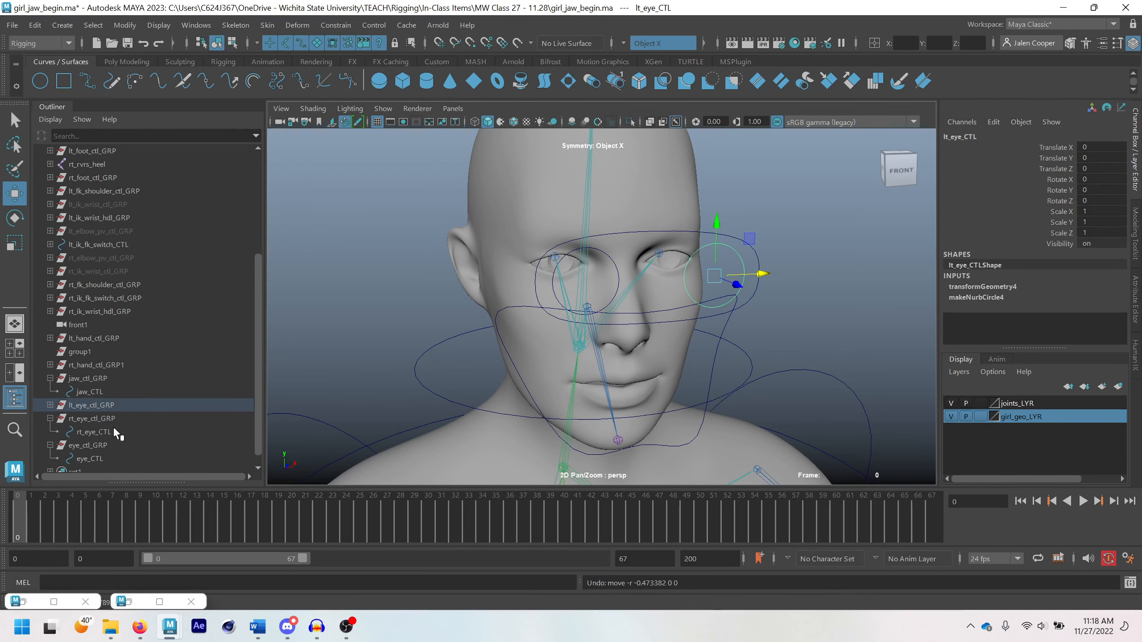
# Move the main eye_CTL to test whether it drives both eye circles, and undo the move
pyautogui.press('q')
pyautogui.click(755, 255)
pyautogui.press('w')
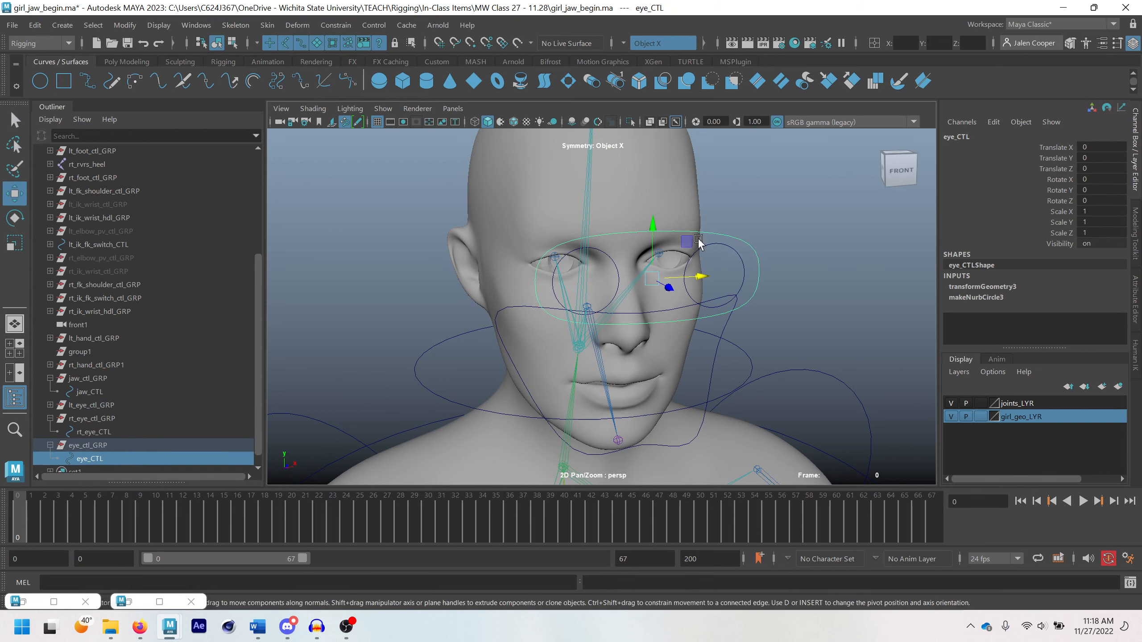
pyautogui.moveTo(682, 244); pyautogui.dragTo(657, 245)
pyautogui.hotkey('ctrl', 'z')
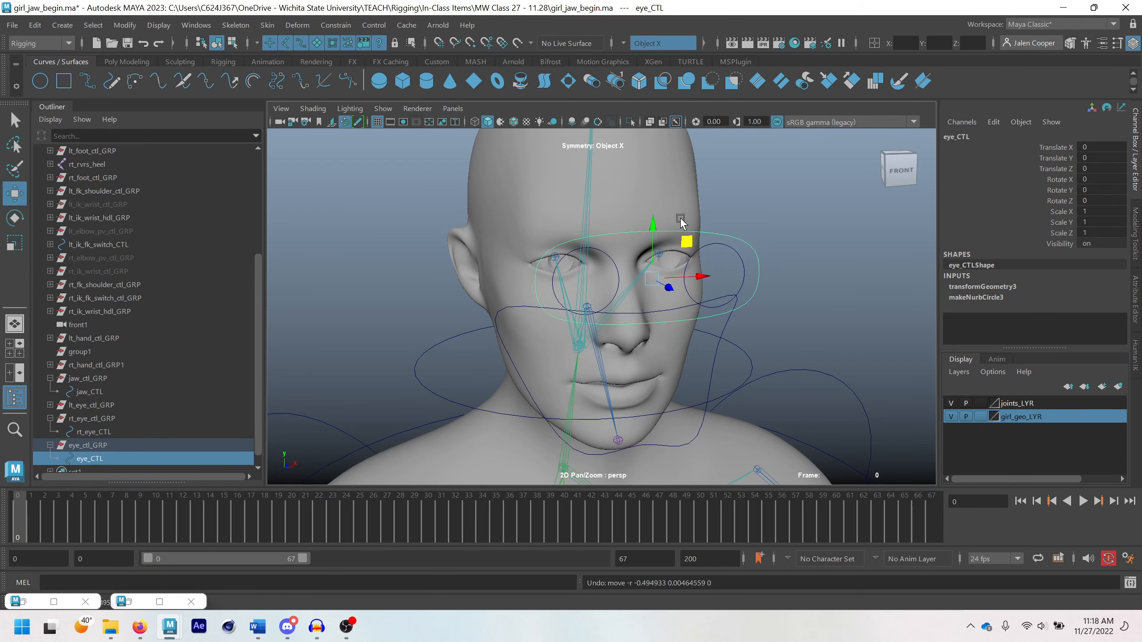
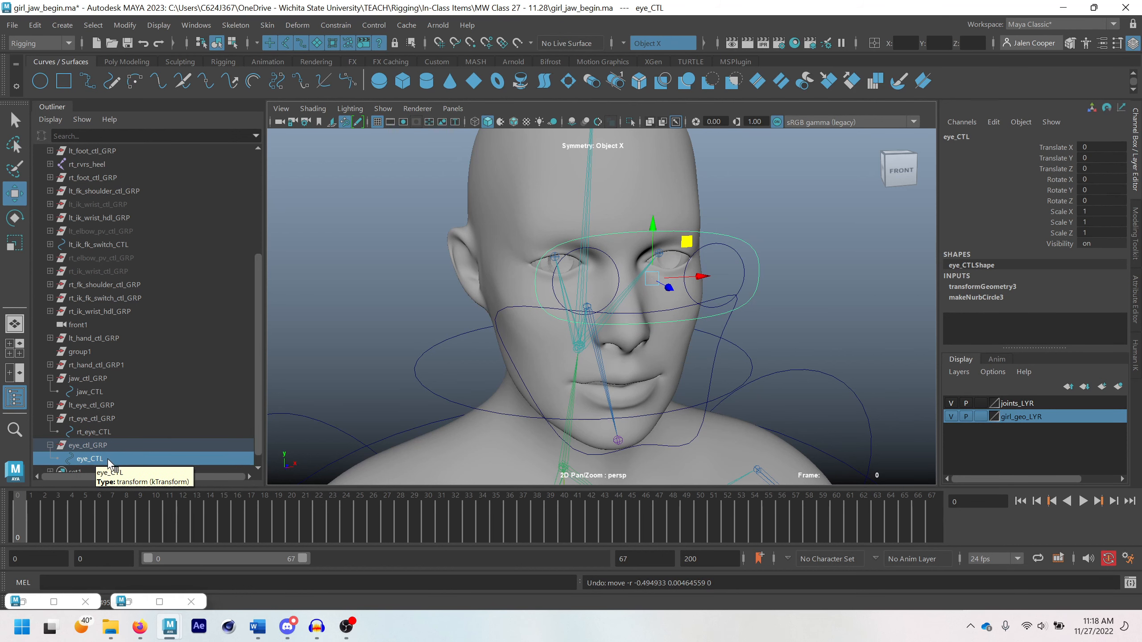
# Parent rt_eye_ctl_GRP under eye_CTL and check the resulting control hierarchy in the Outliner
pyautogui.scroll(-1, 93, 448)
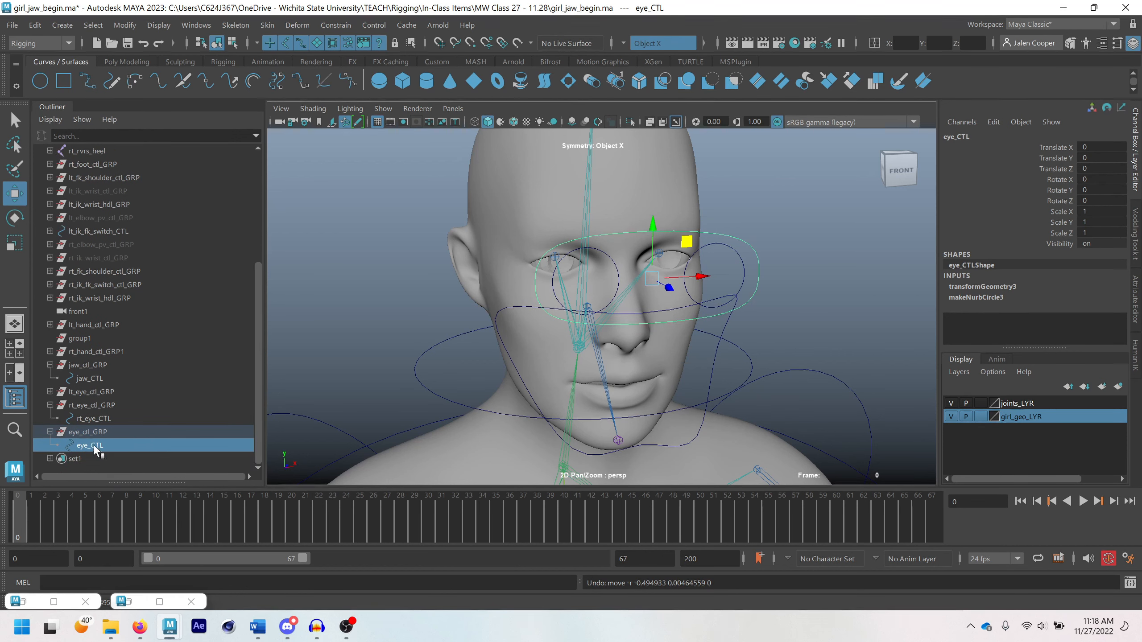
pyautogui.click(85, 404)
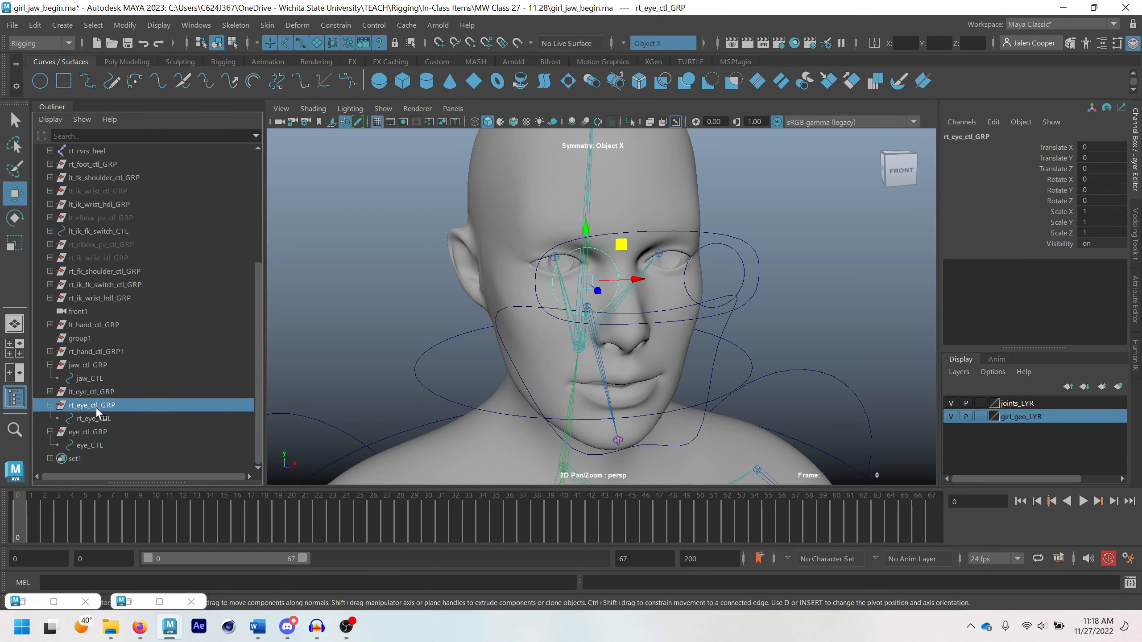
pyautogui.moveTo(98, 407); pyautogui.dragTo(89, 445, button='middle')
pyautogui.click(58, 444)
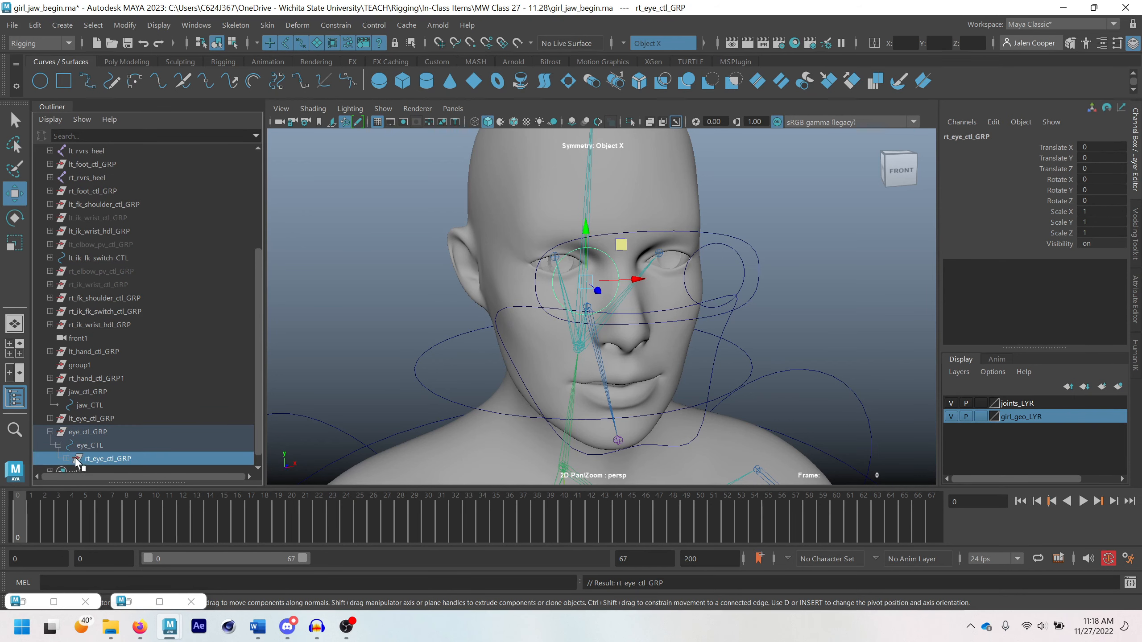
pyautogui.scroll(-1, 71, 452)
pyautogui.click(76, 404)
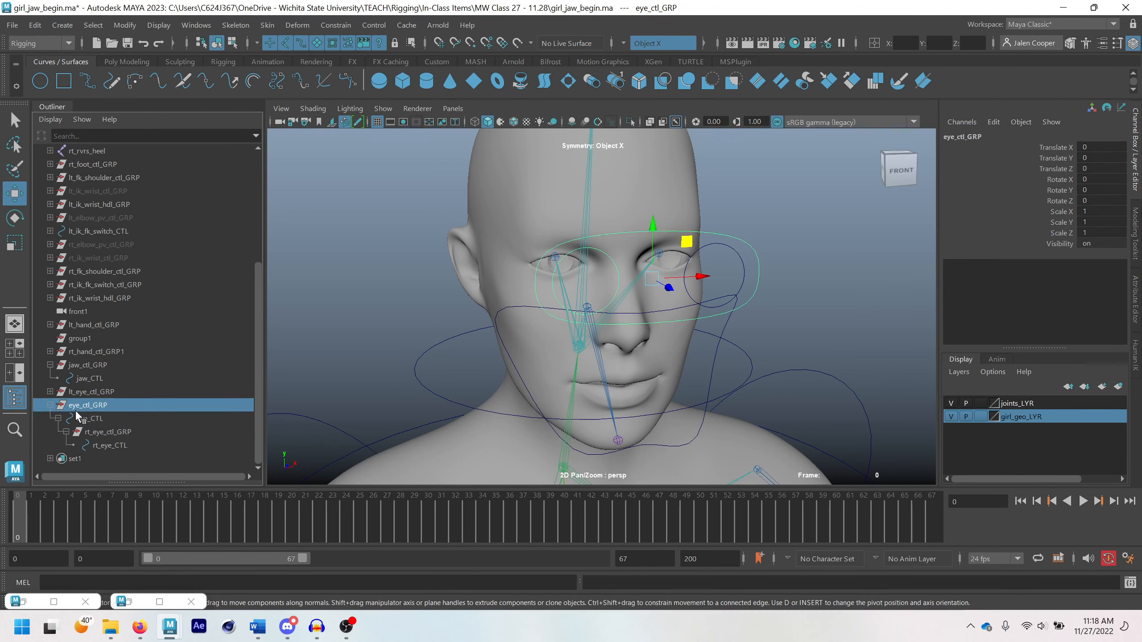
pyautogui.click(85, 417)
pyautogui.click(98, 433)
pyautogui.click(108, 445)
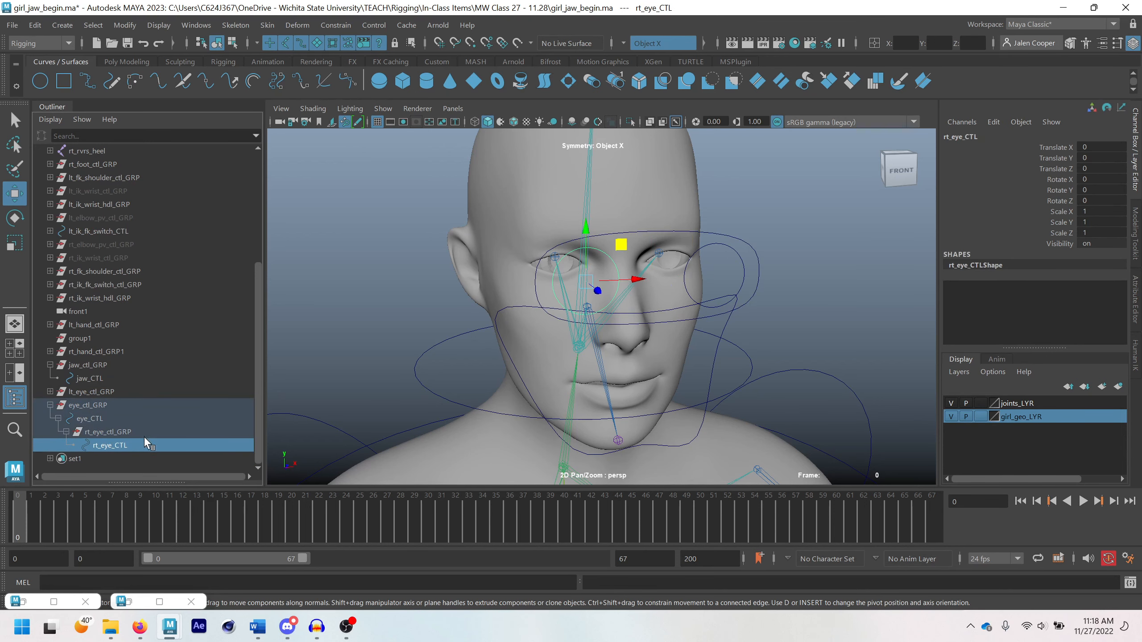
pyautogui.click(67, 432)
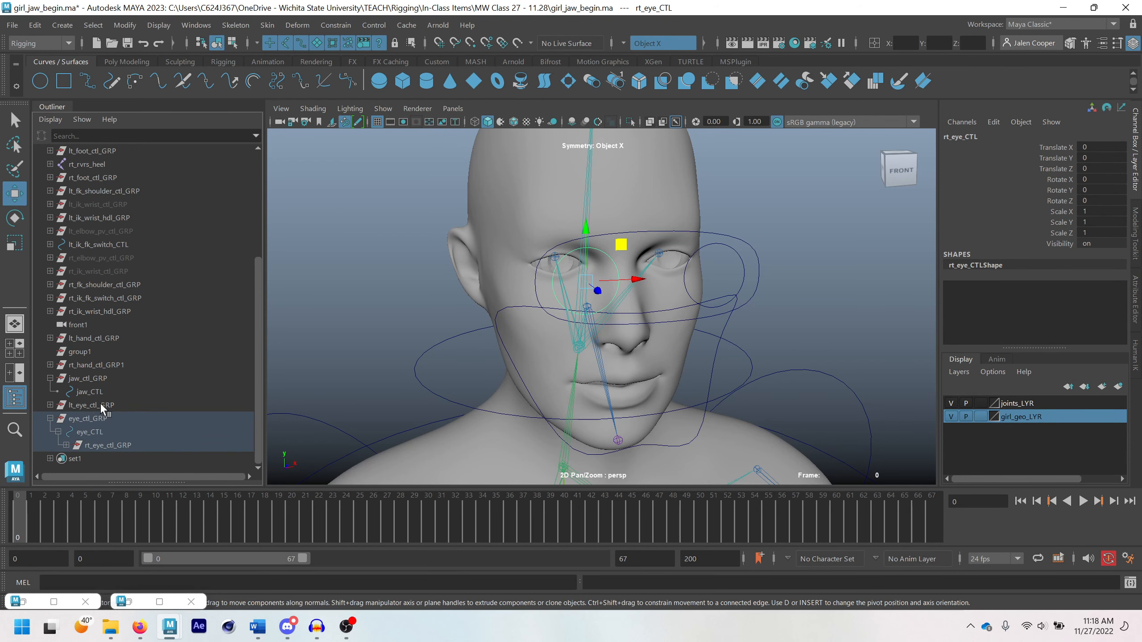
# Parent lt_eye_ctl_GRP under eye_CTL and clear the selection
pyautogui.click(100, 404)
pyautogui.keyDown('ctrl'); pyautogui.click(91, 431); pyautogui.keyUp('ctrl')
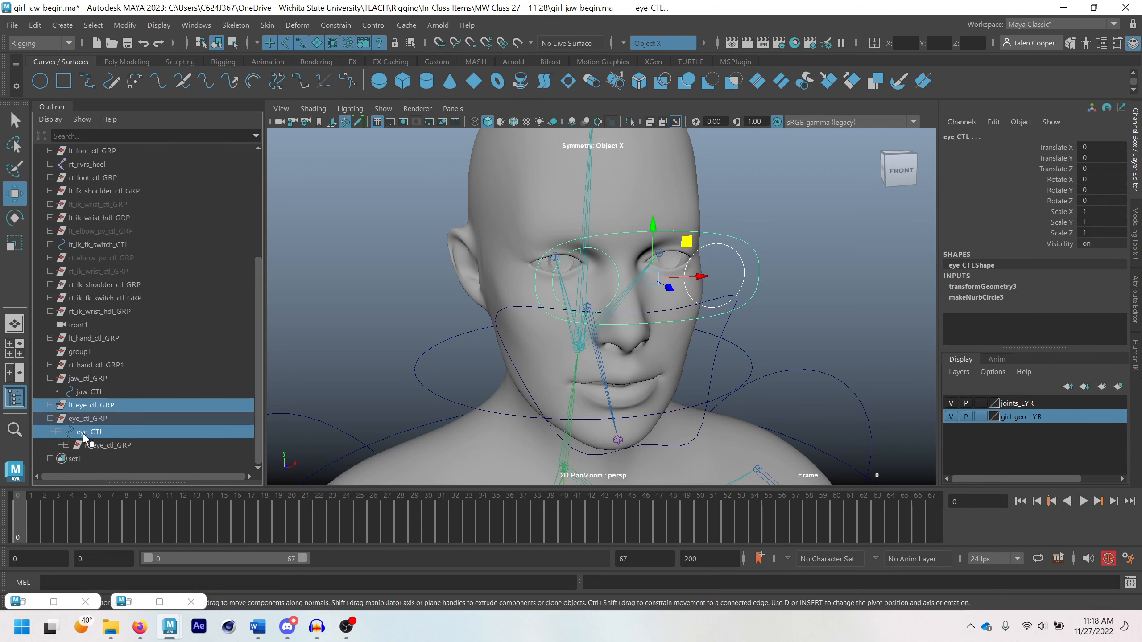
pyautogui.press('p')
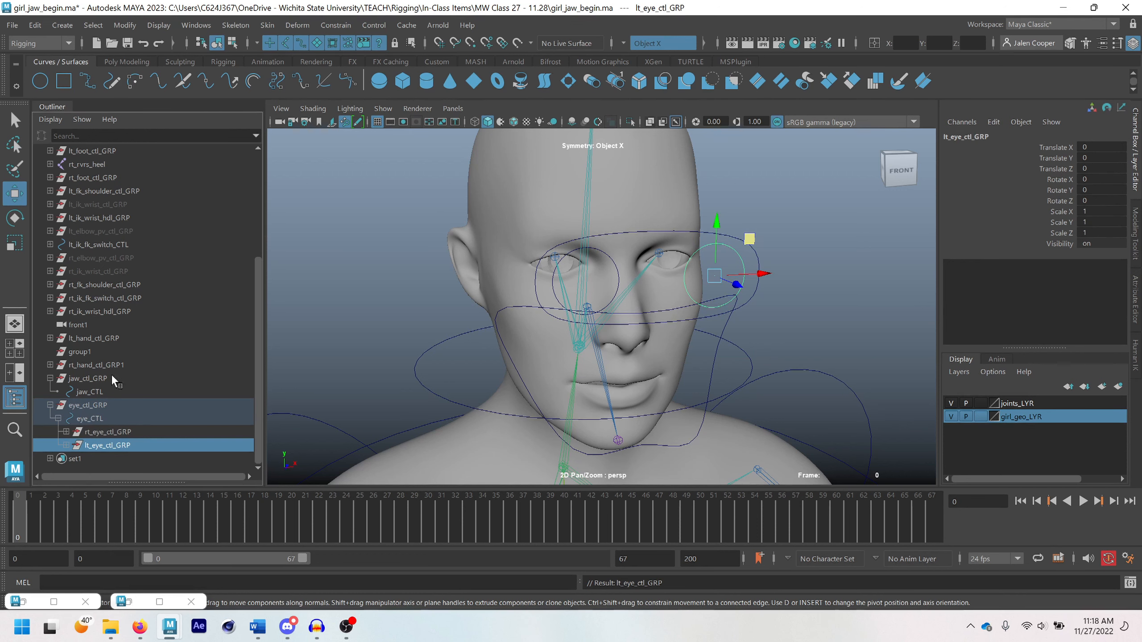
pyautogui.click(796, 315)
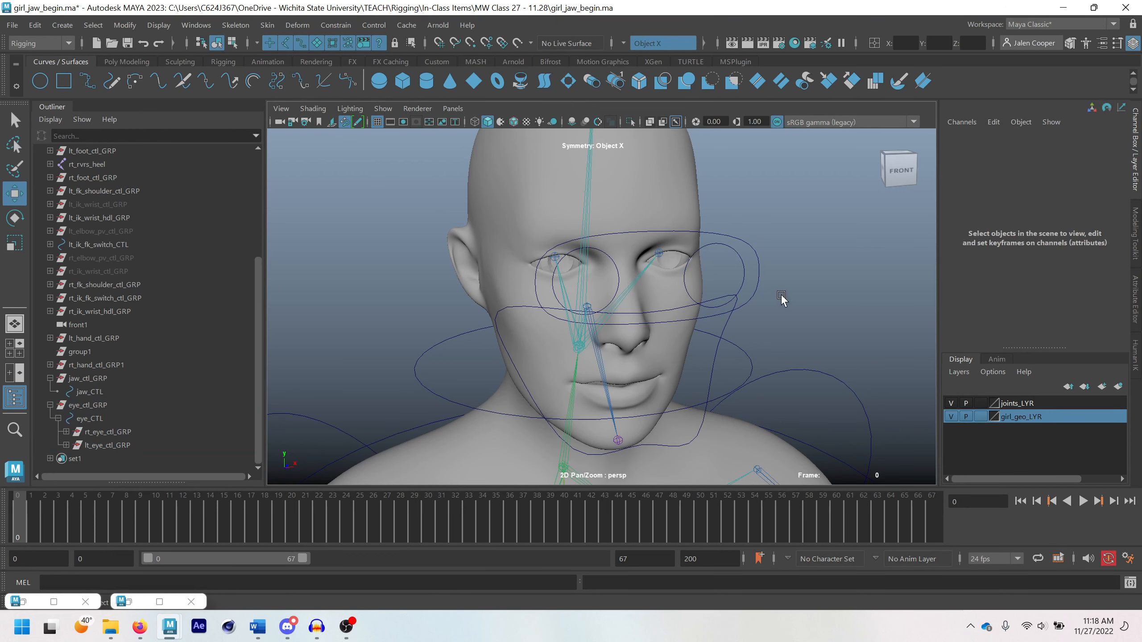
# Move eye_CTL around to test how both eyes follow it, and reset its Translate X and Translate Y to 0
pyautogui.click(758, 268)
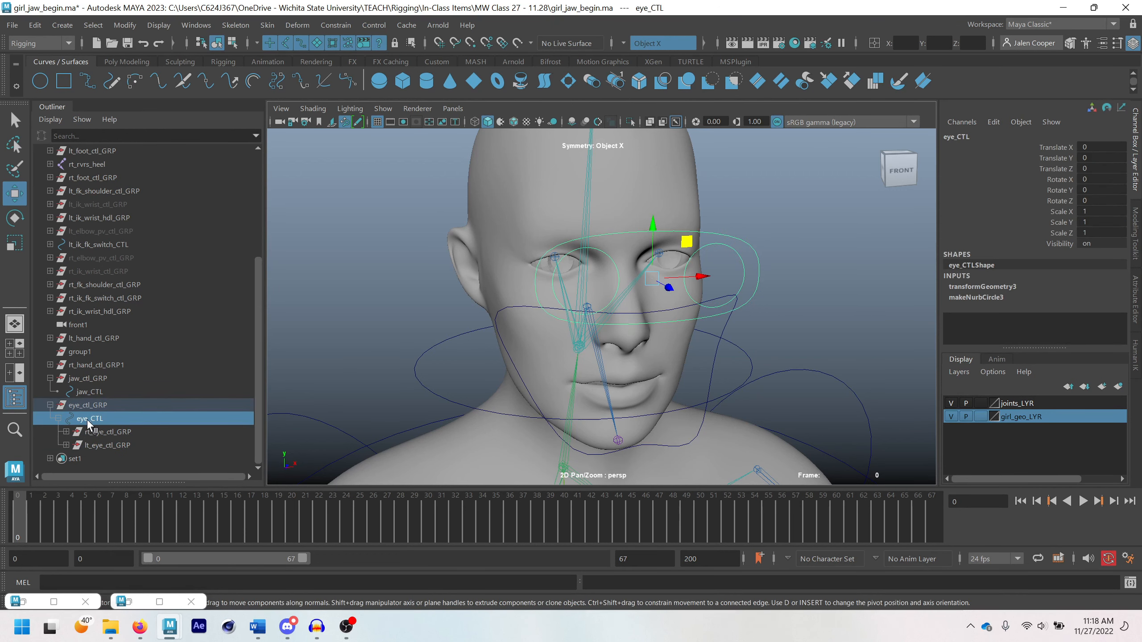
pyautogui.scroll(-1, 697, 255)
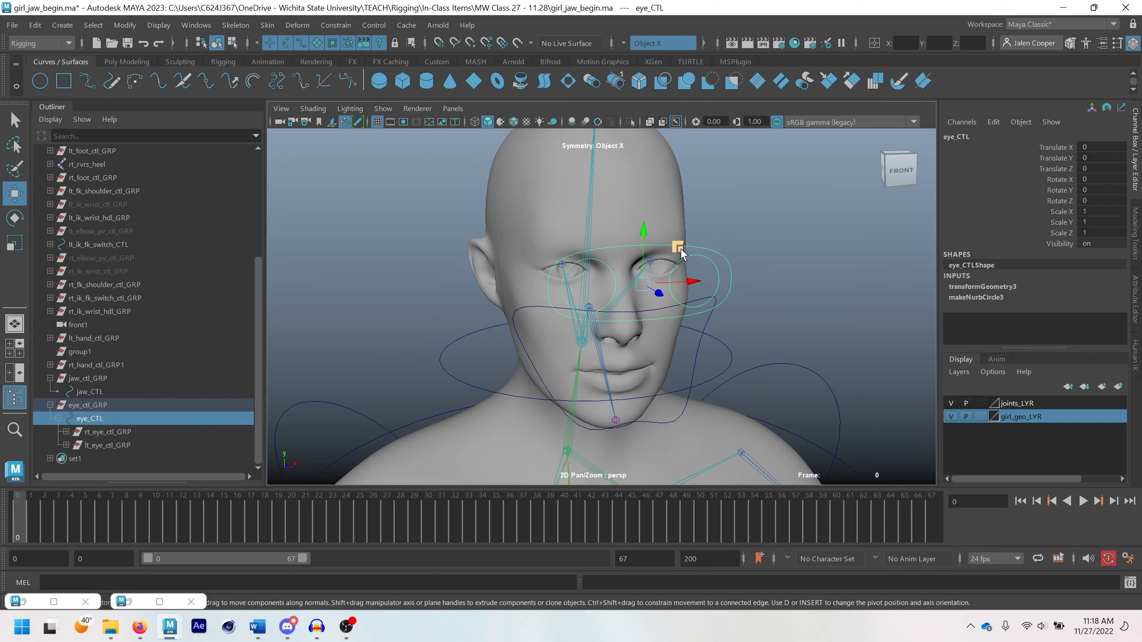
pyautogui.moveTo(677, 247); pyautogui.dragTo(732, 247)
pyautogui.scroll(2, 532, 347)
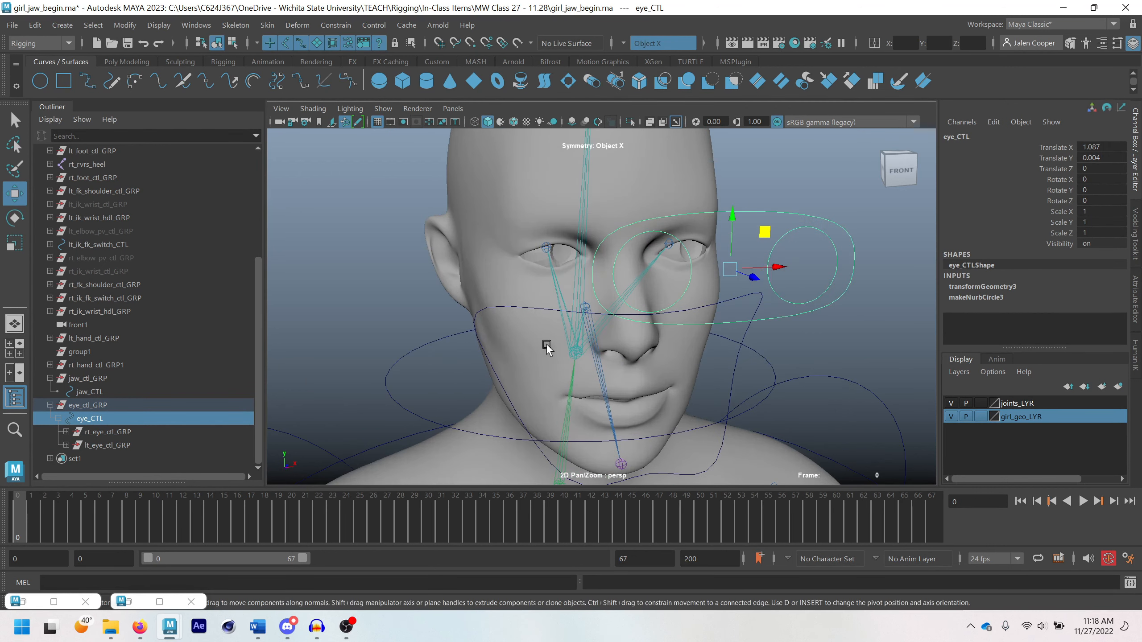
pyautogui.scroll(-1, 544, 349)
pyautogui.moveTo(759, 273); pyautogui.dragTo(664, 340)
pyautogui.moveTo(538, 331); pyautogui.dragTo(744, 388)
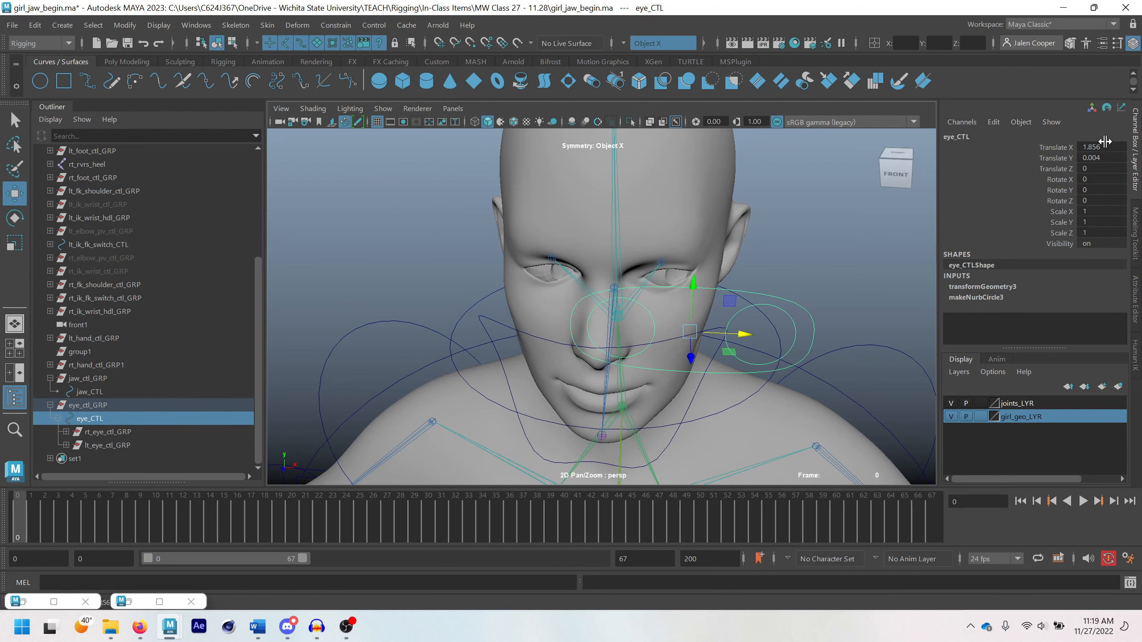
pyautogui.moveTo(1105, 146); pyautogui.dragTo(1106, 159)
pyautogui.write('0')
pyautogui.press('Return')
pyautogui.scroll(-3, 710, 290)
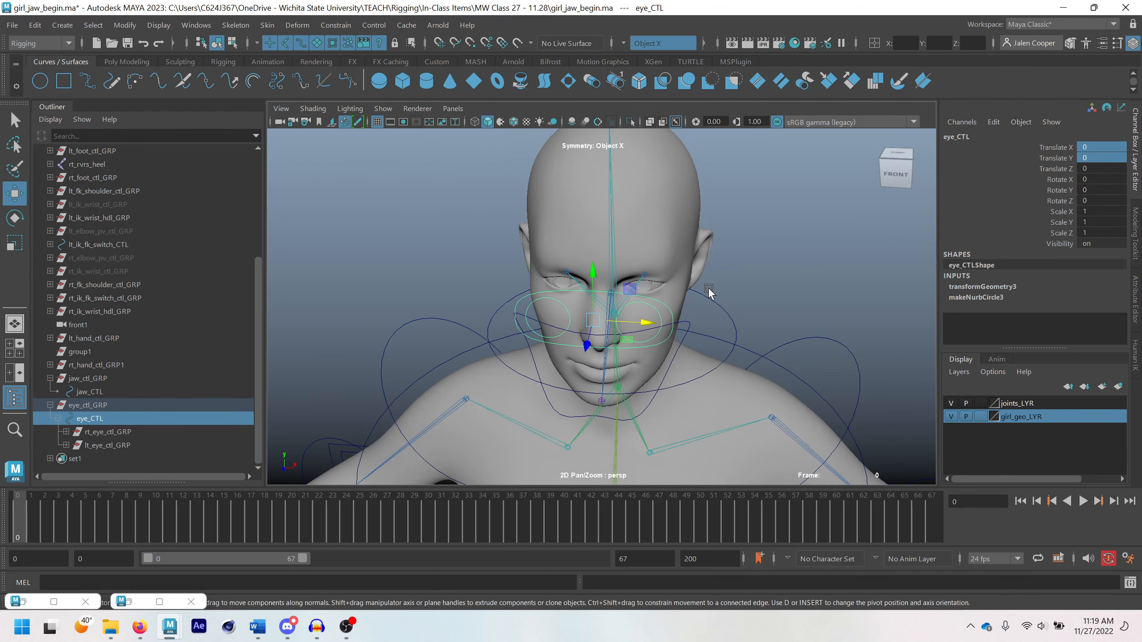
# Collapse the eye_ctl_GRP and jaw_ctl_GRP hierarchies in the Outliner
pyautogui.keyDown('alt'); pyautogui.moveTo(709, 291); pyautogui.dragTo(751, 274); pyautogui.keyUp('alt')
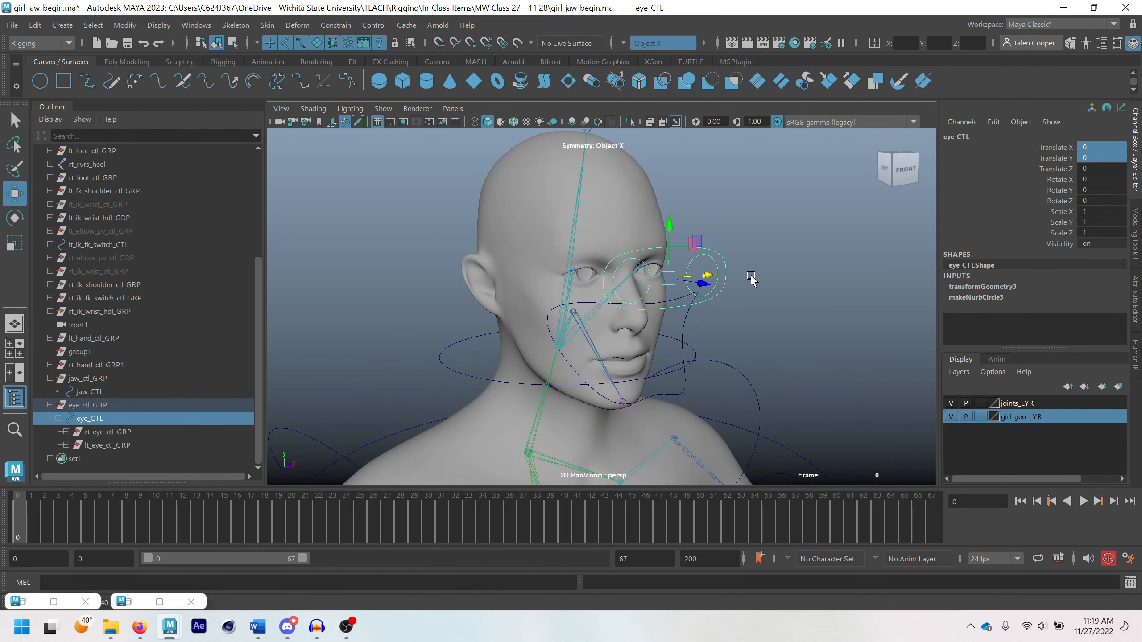
pyautogui.click(50, 405)
pyautogui.click(50, 418)
pyautogui.scroll(-2, 687, 337)
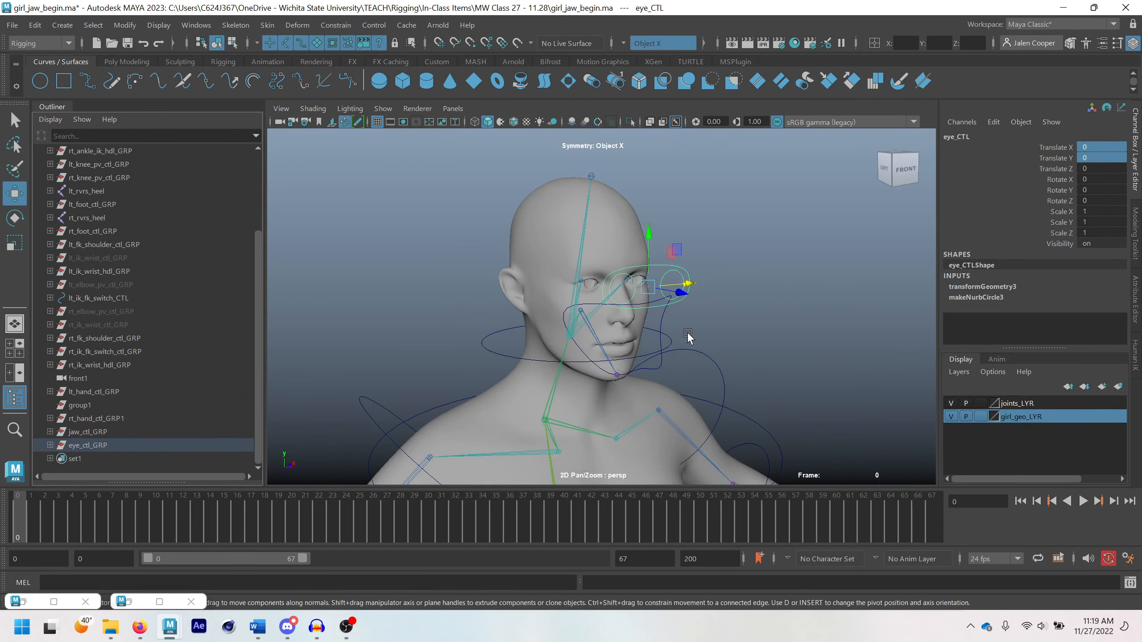
# Move root_CTL away from its rest position to test whether the jaw and eye controls travel with the body
pyautogui.scroll(-2, 719, 332)
pyautogui.click(520, 243)
pyautogui.scroll(-3, 512, 316)
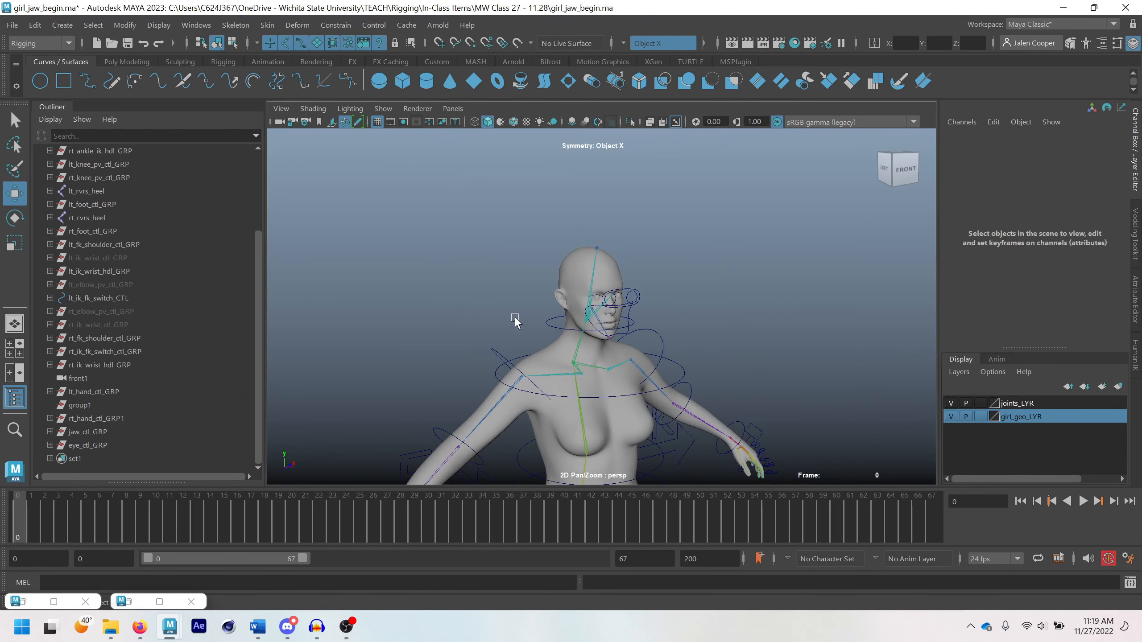
pyautogui.keyDown('alt'); pyautogui.moveTo(555, 385); pyautogui.dragTo(601, 297, button='middle'); pyautogui.keyUp('alt')
pyautogui.keyDown('alt'); pyautogui.moveTo(602, 297); pyautogui.dragTo(591, 314); pyautogui.keyUp('alt')
pyautogui.scroll(-3, 591, 314)
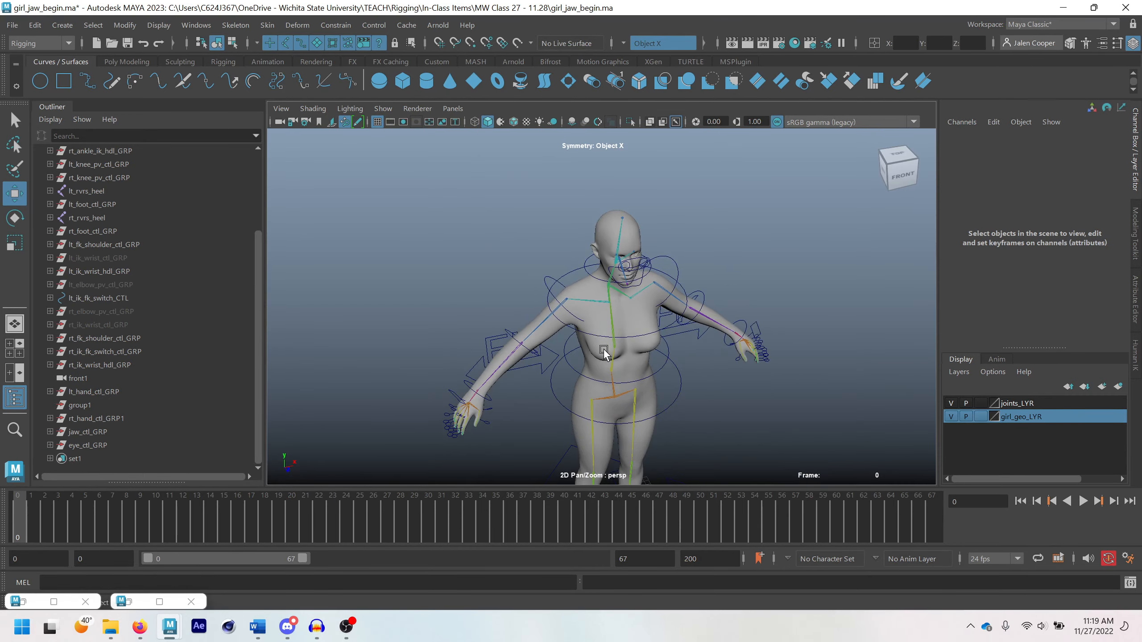
pyautogui.keyDown('alt'); pyautogui.moveTo(602, 370); pyautogui.dragTo(574, 278, button='middle'); pyautogui.keyUp('alt')
pyautogui.keyDown('alt'); pyautogui.moveTo(575, 279); pyautogui.dragTo(603, 277); pyautogui.keyUp('alt')
pyautogui.scroll(-5, 604, 275)
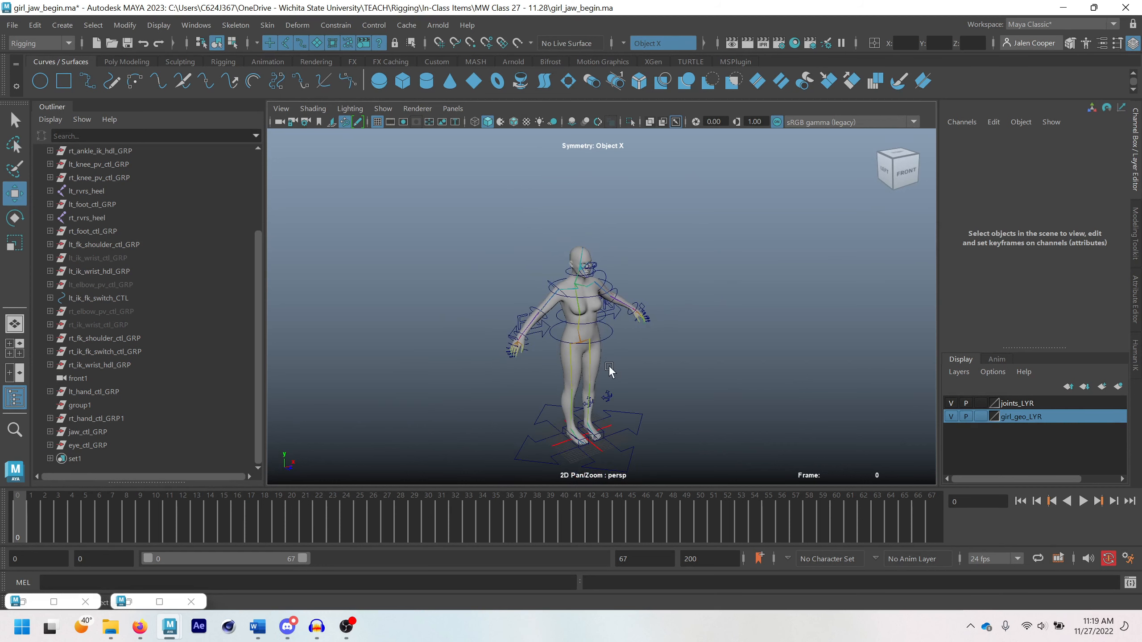
pyautogui.keyDown('alt'); pyautogui.moveTo(610, 369); pyautogui.dragTo(630, 303, button='middle'); pyautogui.keyUp('alt')
pyautogui.scroll(2, 623, 333)
pyautogui.keyDown('alt'); pyautogui.moveTo(655, 401); pyautogui.dragTo(662, 381, button='middle'); pyautogui.keyUp('alt')
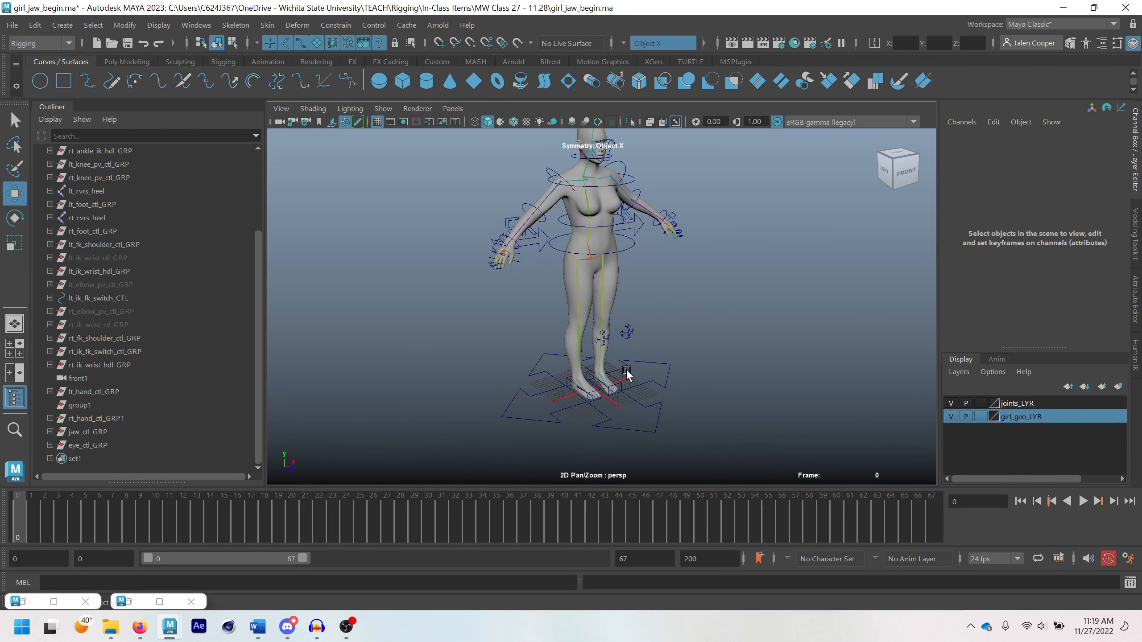
pyautogui.click(641, 410)
pyautogui.moveTo(629, 385); pyautogui.dragTo(526, 300)
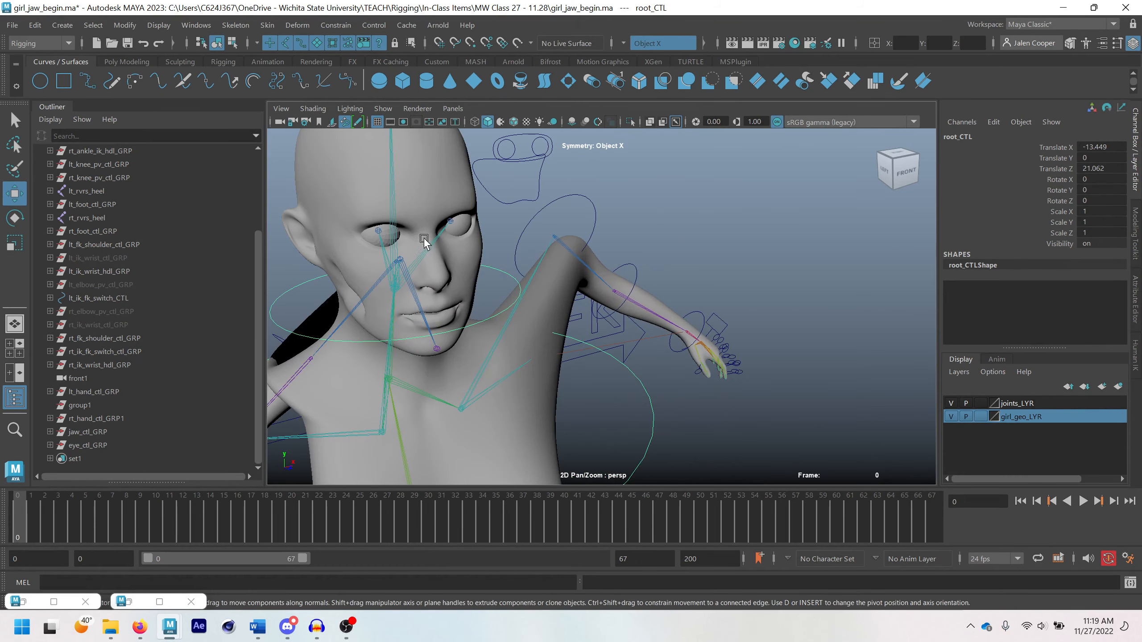
pyautogui.scroll(3, 424, 243)
pyautogui.scroll(3, 414, 270)
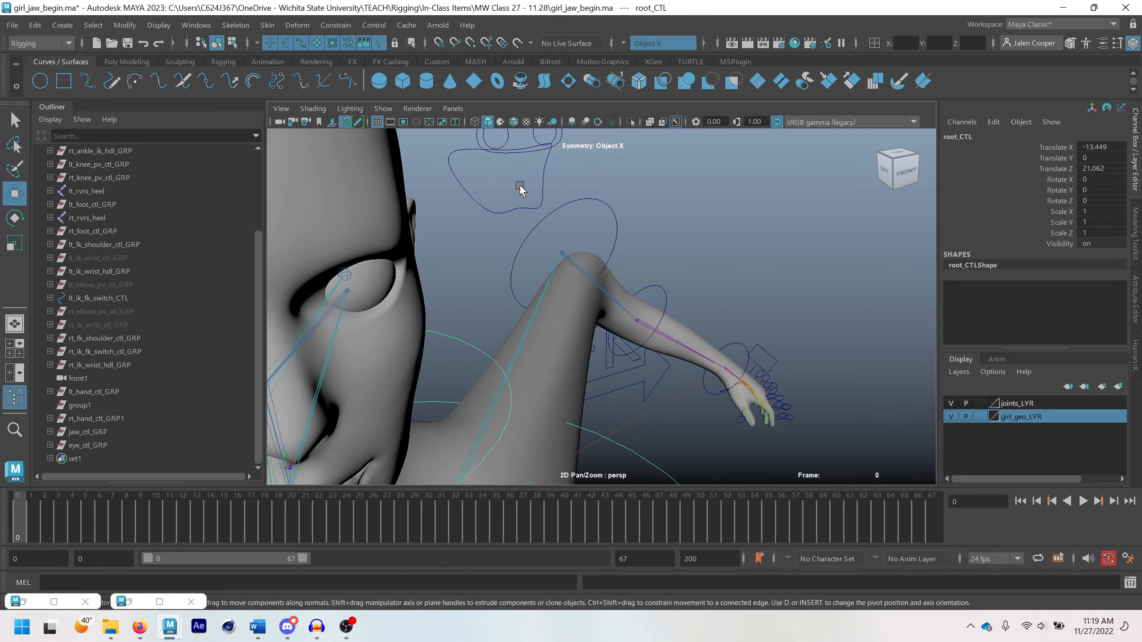
pyautogui.scroll(-3, 520, 189)
# Rotate jaw_CTL to test the displaced jaw, and undo both the rotation and the root_CTL move
pyautogui.click(535, 241)
pyautogui.press('e')
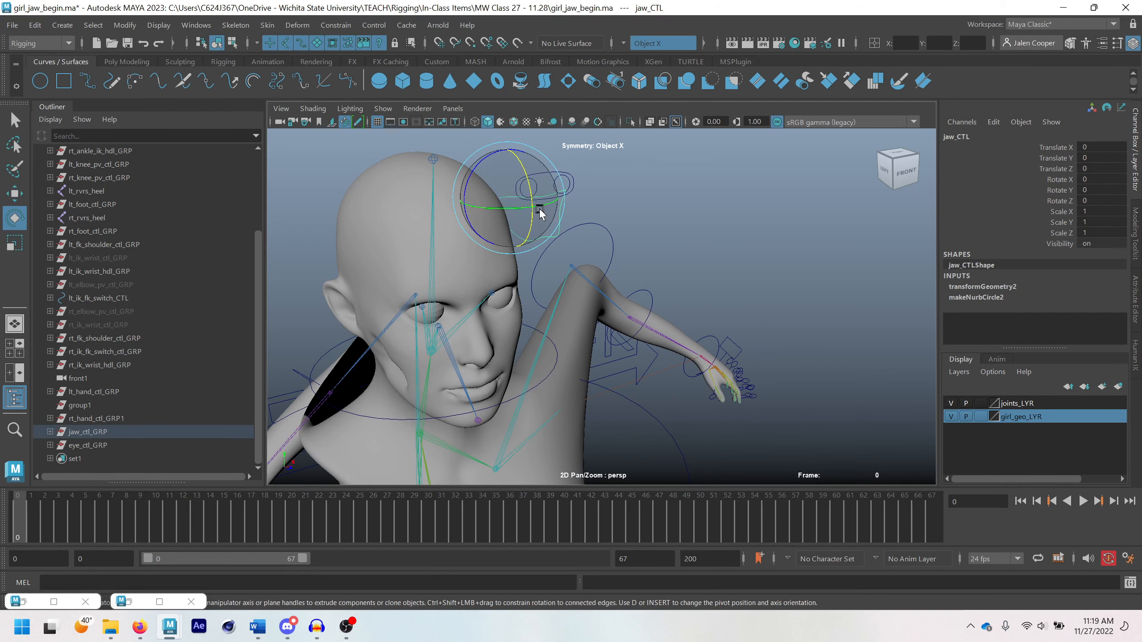
pyautogui.moveTo(531, 198)
pyautogui.mouseDown()
pyautogui.moveTo(529, 215)
pyautogui.moveTo(527, 188)
pyautogui.moveTo(528, 219)
pyautogui.moveTo(525, 185)
pyautogui.moveTo(527, 215)
pyautogui.mouseUp()
pyautogui.hotkey('ctrl', 'z')
pyautogui.hotkey('ctrl', 'z')
pyautogui.hotkey('ctrl', 'z')
pyautogui.hotkey('ctrl', 'z')
pyautogui.hotkey('ctrl', 'z')
pyautogui.hotkey('ctrl', 'z')
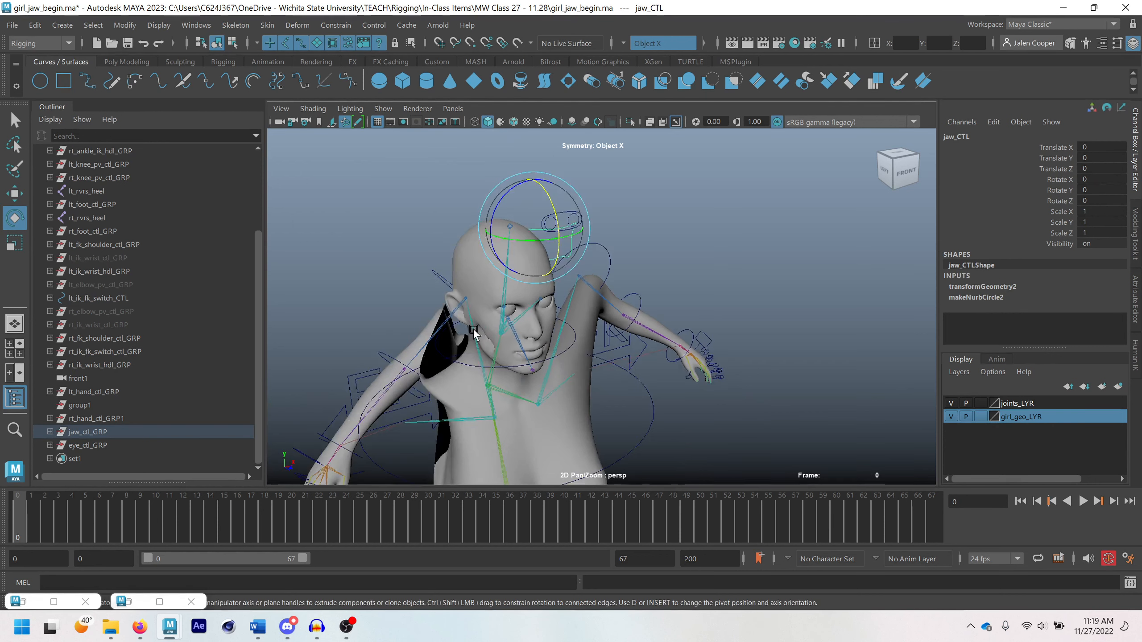
pyautogui.hotkey('ctrl', 'z')
pyautogui.hotkey('ctrl', 'z')
pyautogui.hotkey('ctrl', 'z')
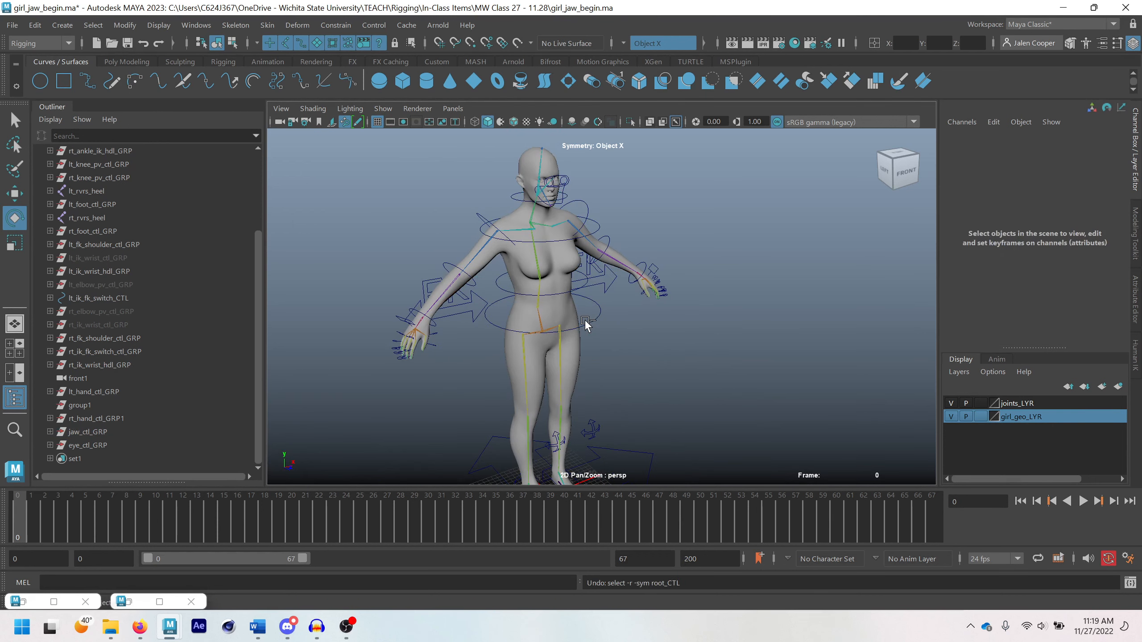
# Locate the jaw1 joint in the Outliner and delete its jaw1_orientConstraint
pyautogui.press('q')
pyautogui.click(537, 200)
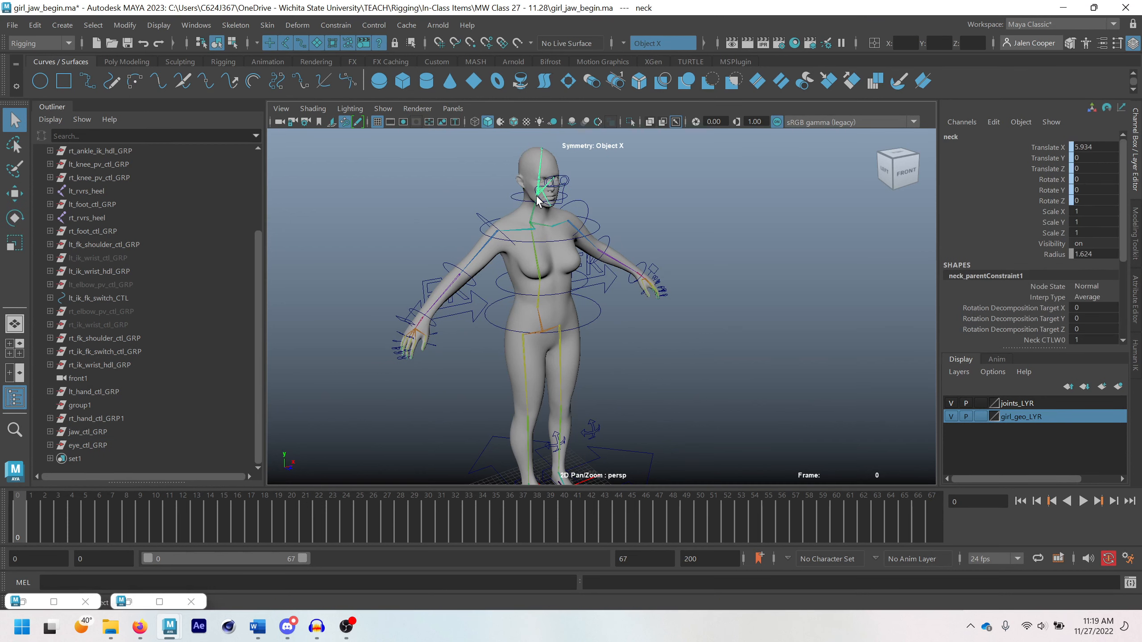
pyautogui.click(562, 199)
pyautogui.scroll(3, 558, 204)
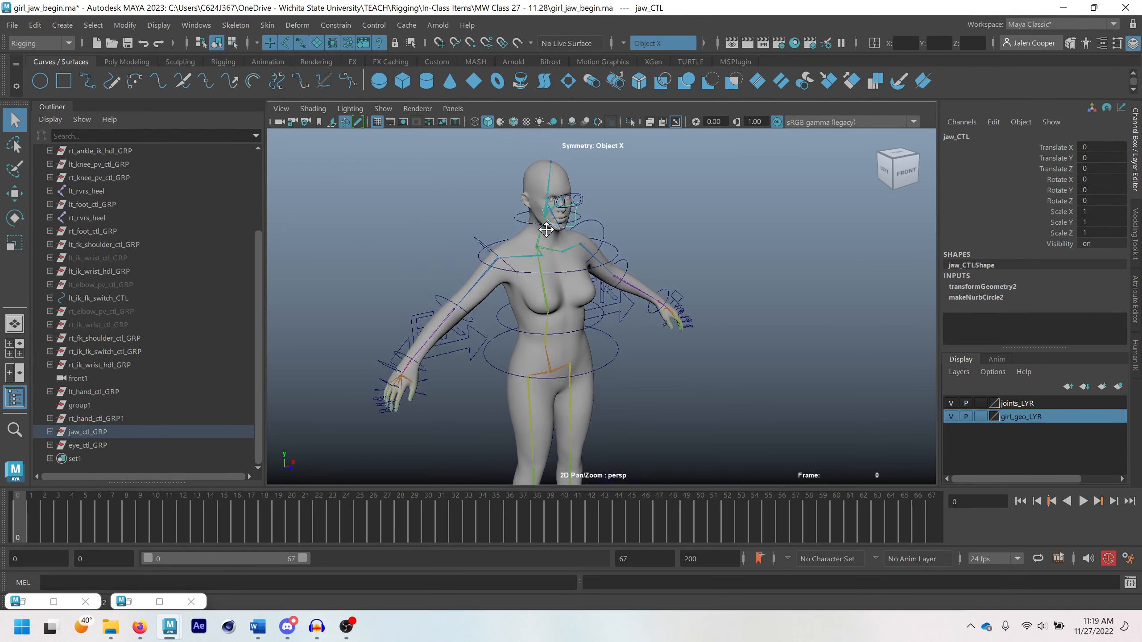
pyautogui.scroll(5, 535, 243)
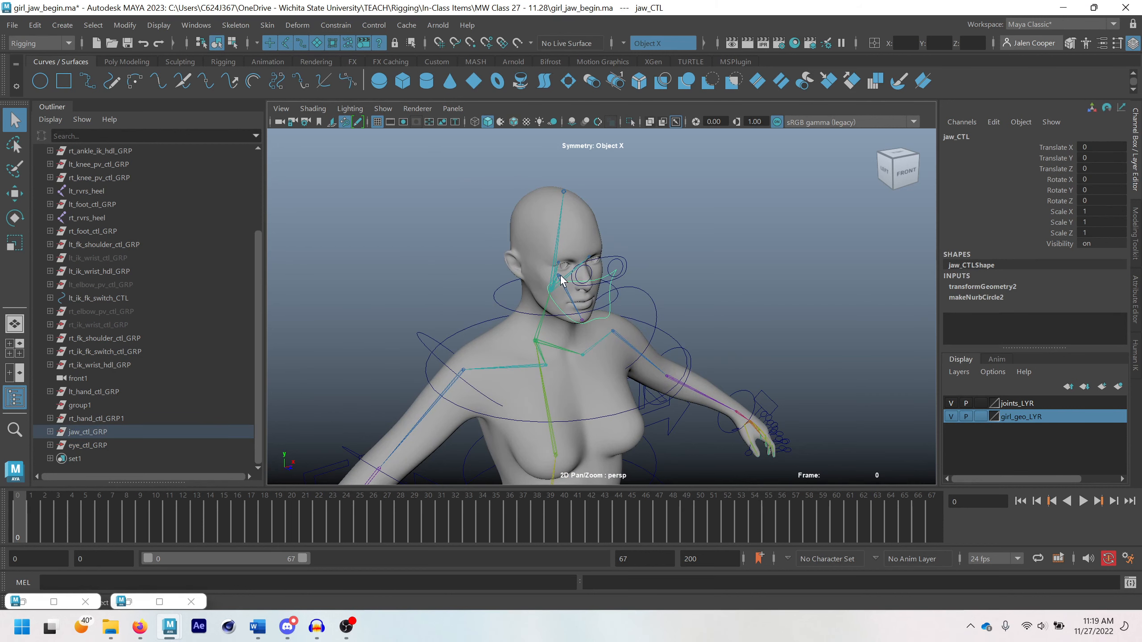
pyautogui.click(558, 278)
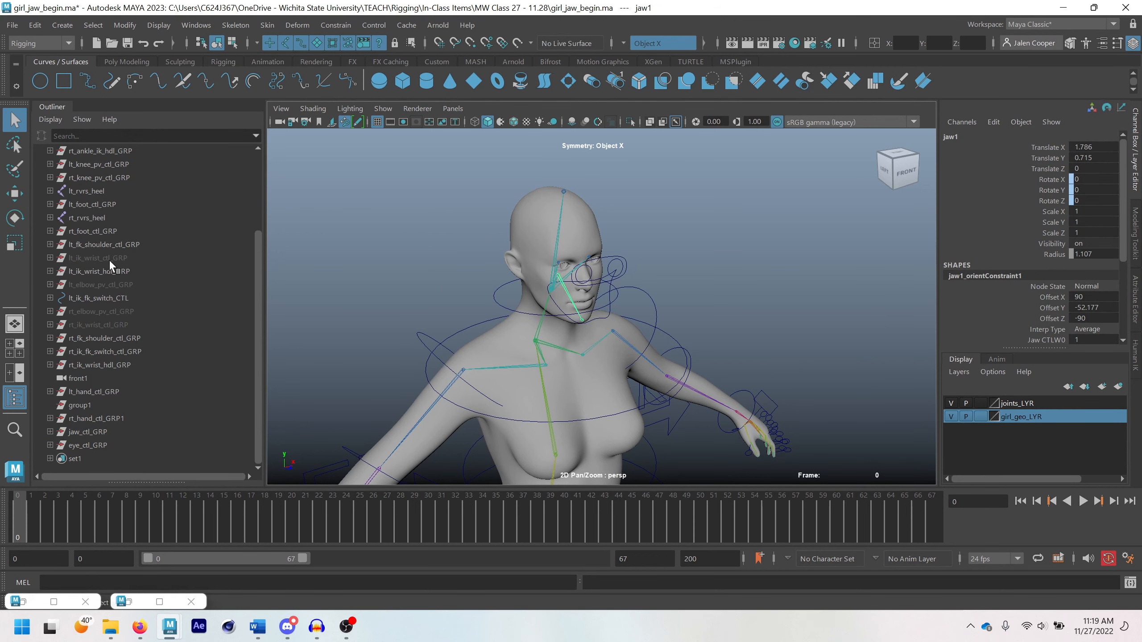
pyautogui.press('f')
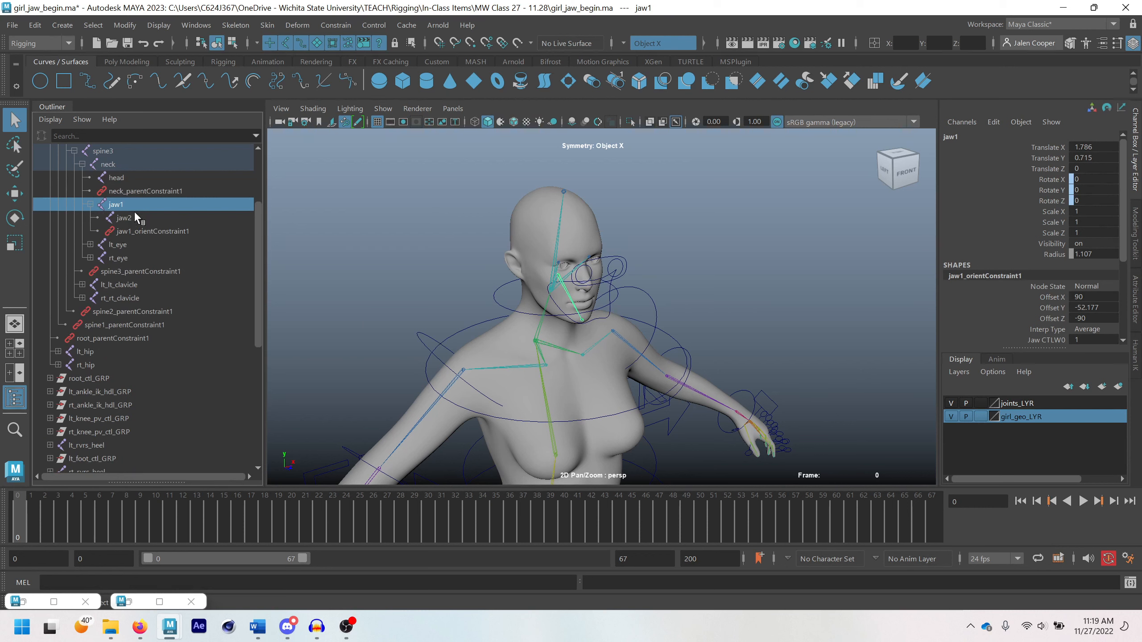
pyautogui.click(166, 231)
pyautogui.press('Delete')
# Parent-constrain the jaw1 joint to jaw_CTL
pyautogui.scroll(5, 600, 291)
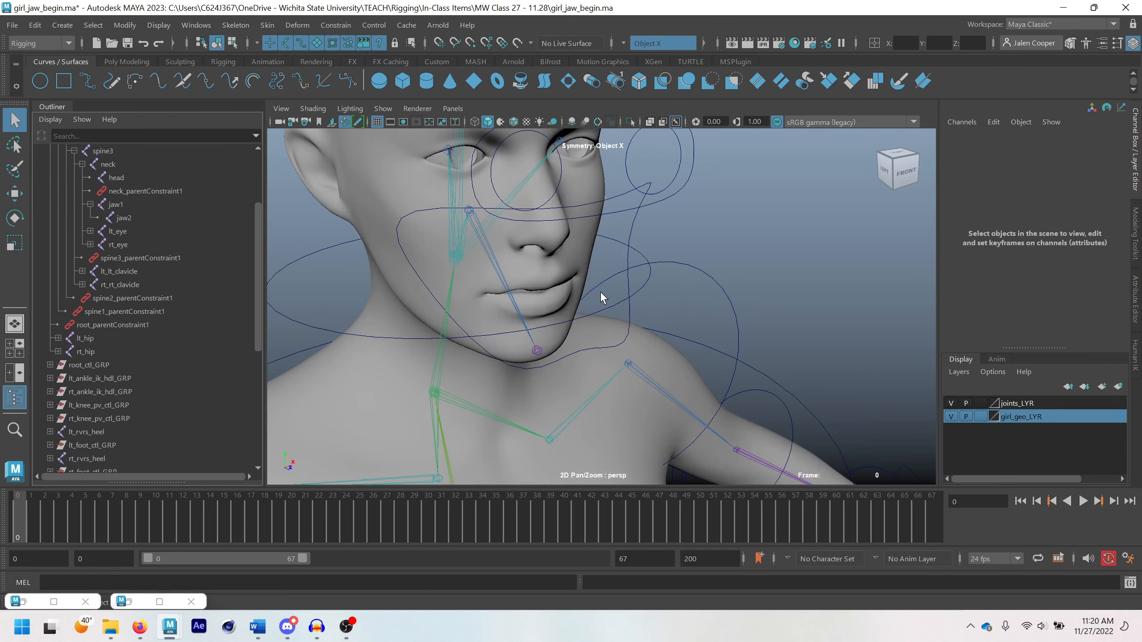
pyautogui.click(634, 220)
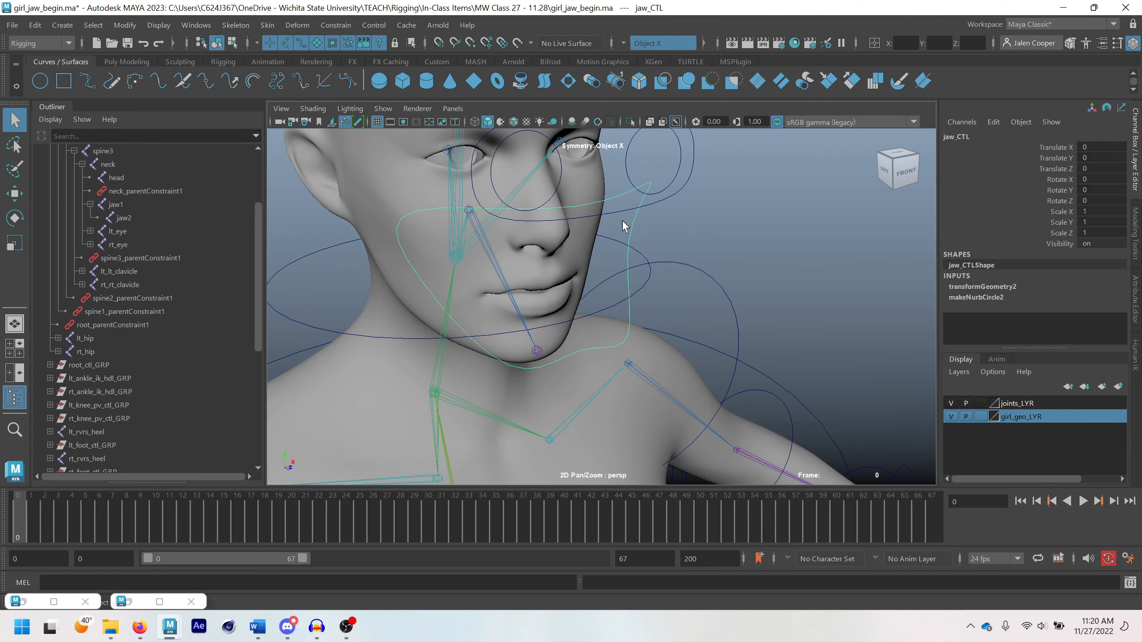
pyautogui.click(470, 213)
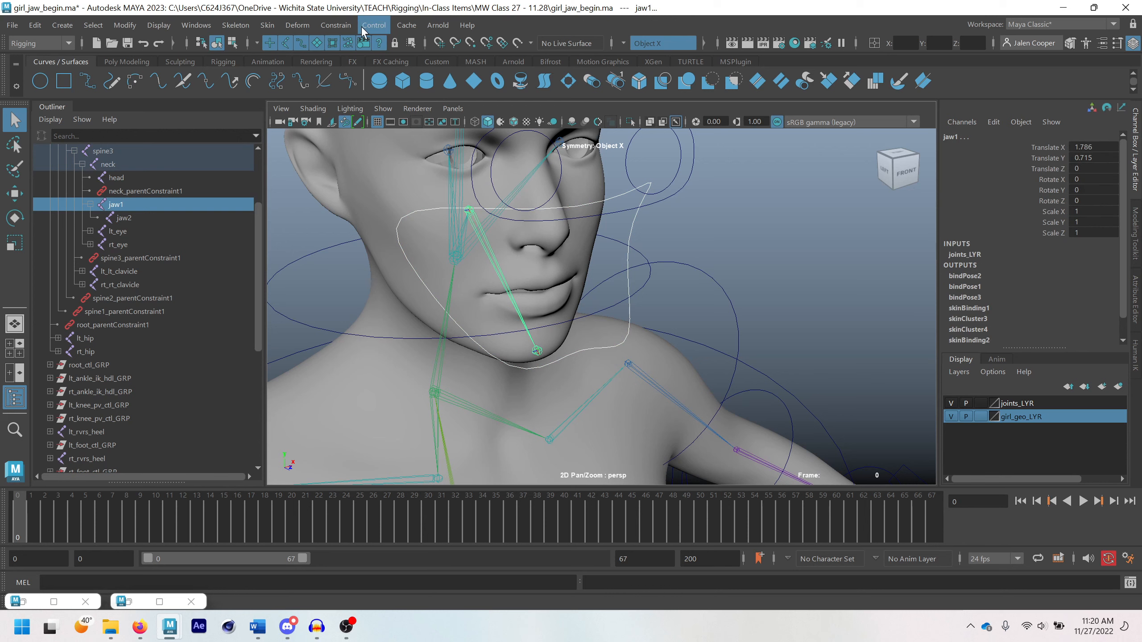
pyautogui.click(335, 25)
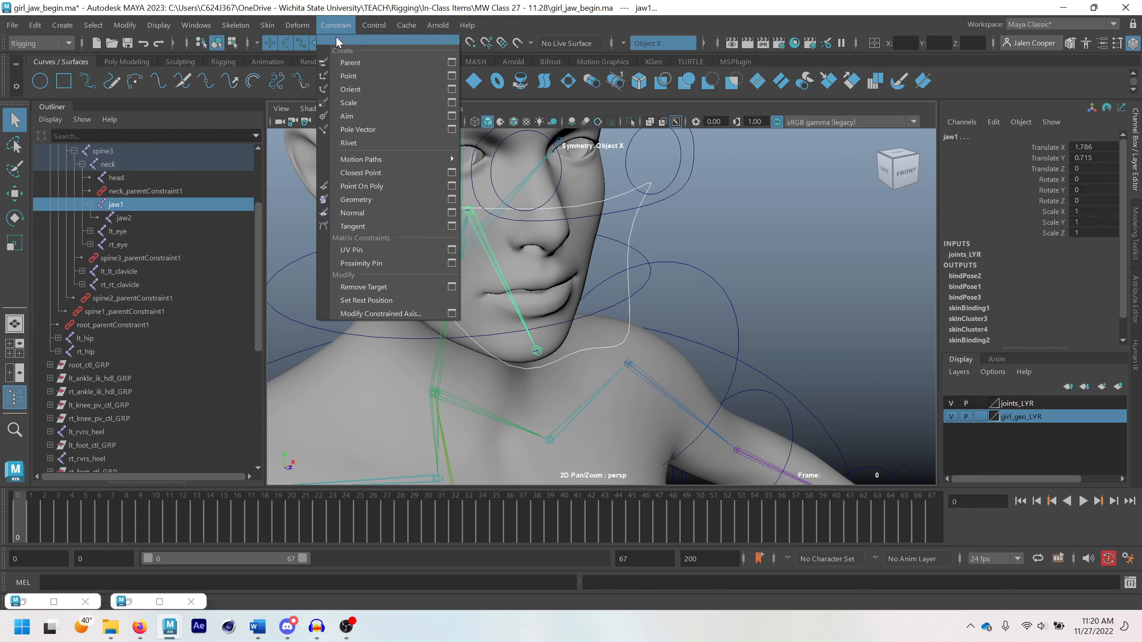
pyautogui.click(345, 63)
pyautogui.scroll(-2, 624, 269)
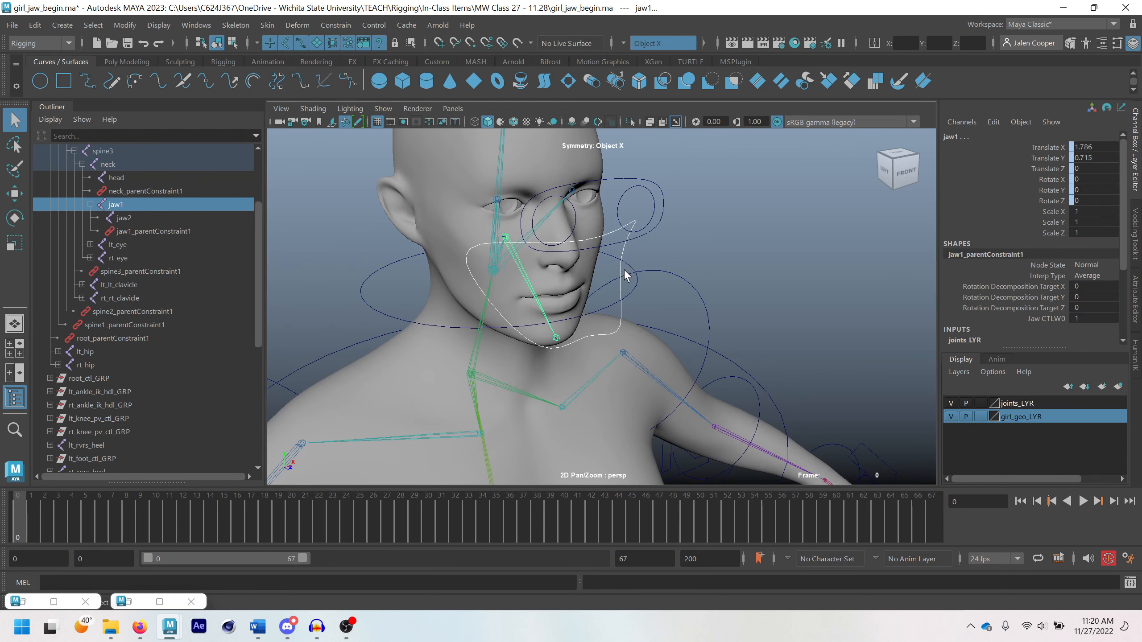
# Rotate and raise jaw_CTL to test the new parent constraint on the jaw, undoing each transformation
pyautogui.click(623, 254)
pyautogui.press('e')
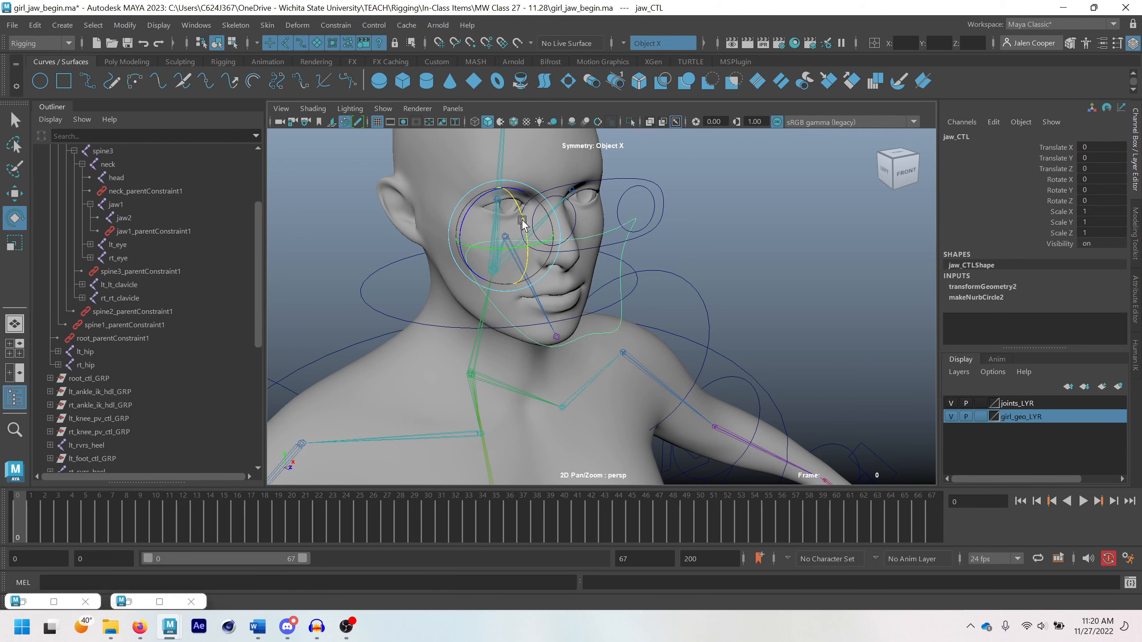
pyautogui.moveTo(522, 222); pyautogui.dragTo(512, 176)
pyautogui.hotkey('ctrl', 'z')
pyautogui.press('w')
pyautogui.moveTo(546, 302)
pyautogui.keyDown('alt'); pyautogui.mouseDown()
pyautogui.moveTo(516, 290)
pyautogui.moveTo(532, 292)
pyautogui.mouseUp(); pyautogui.keyUp('alt')
pyautogui.scroll(3, 540, 292)
pyautogui.keyDown('alt'); pyautogui.moveTo(546, 271); pyautogui.dragTo(588, 293, button='middle'); pyautogui.keyUp('alt')
pyautogui.scroll(2, 597, 297)
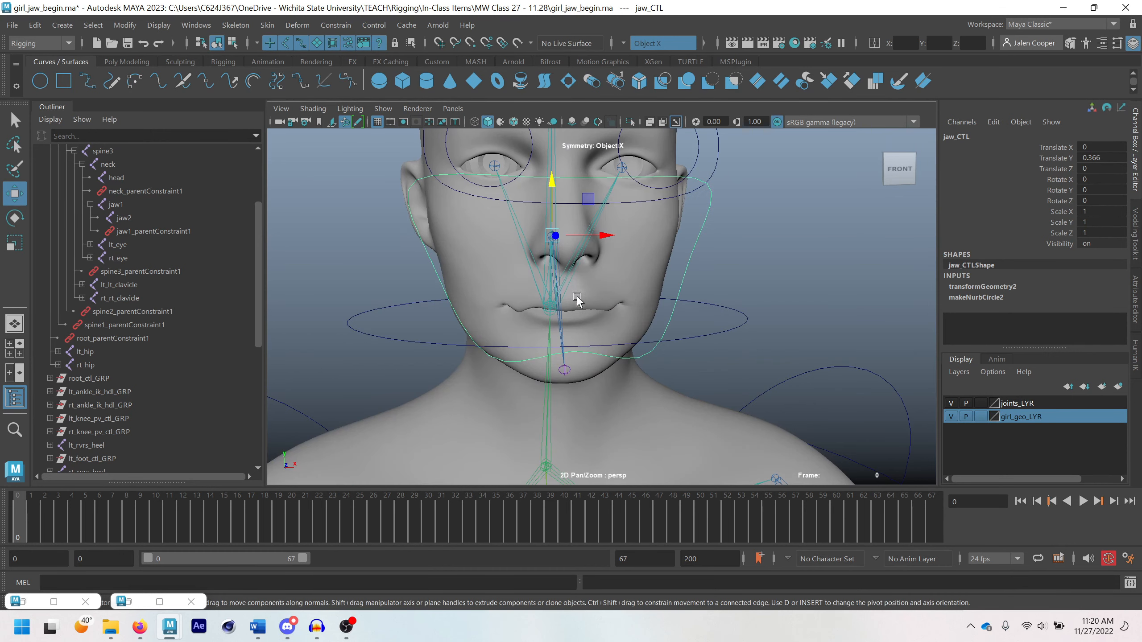
pyautogui.hotkey('ctrl', 'z')
pyautogui.scroll(-6, 632, 322)
pyautogui.scroll(3, 643, 336)
pyautogui.keyDown('alt'); pyautogui.moveTo(653, 331); pyautogui.dragTo(694, 330); pyautogui.keyUp('alt')
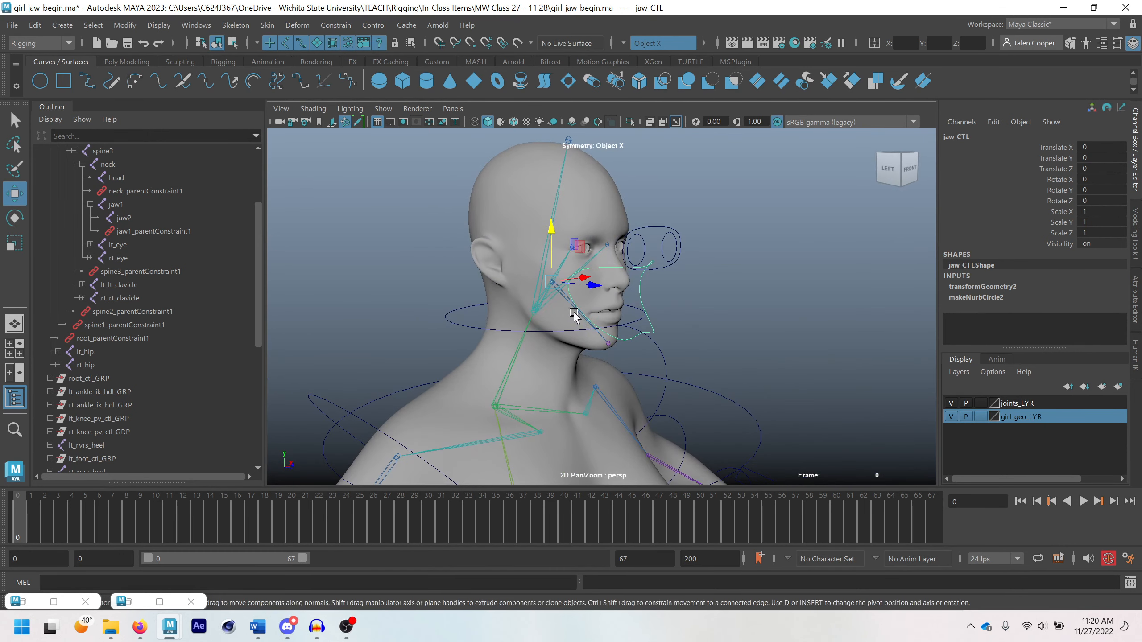
# Move root_CTL to about -4.2 in Translate Z to test whether the face controls follow the body, and undo the move
pyautogui.click(559, 297)
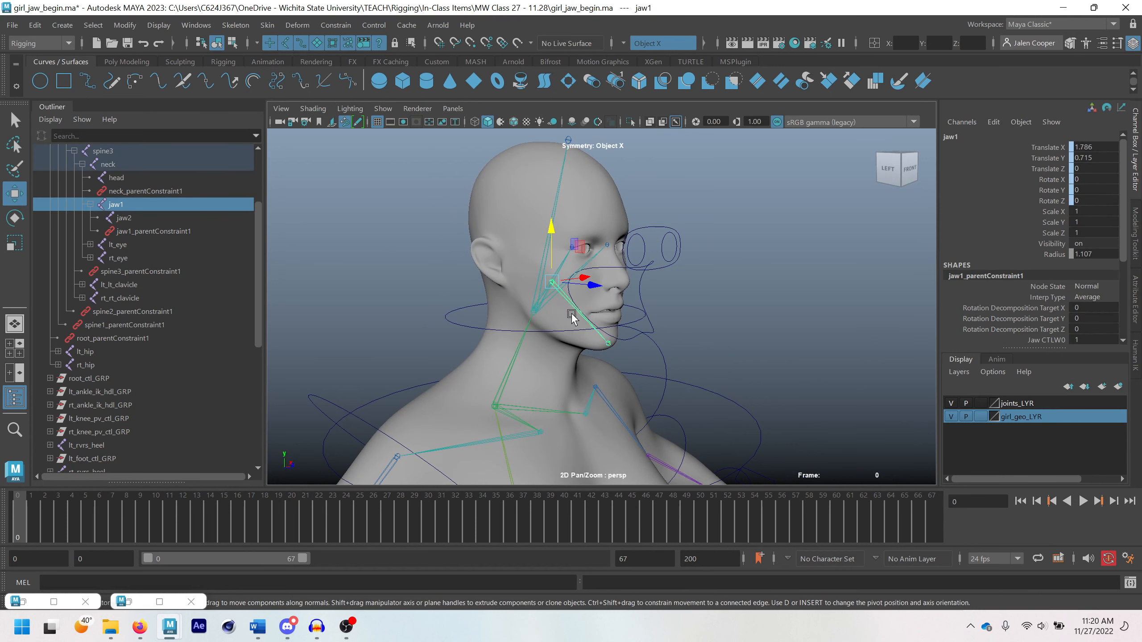
pyautogui.press('q')
pyautogui.scroll(-8, 584, 297)
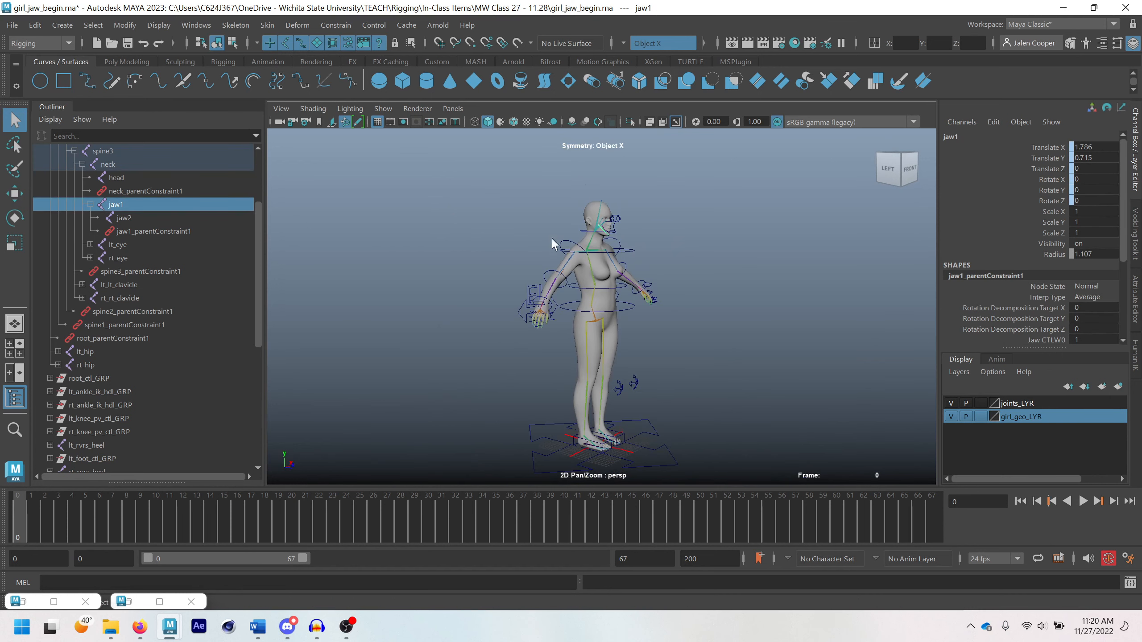
pyautogui.click(661, 470)
pyautogui.press('w')
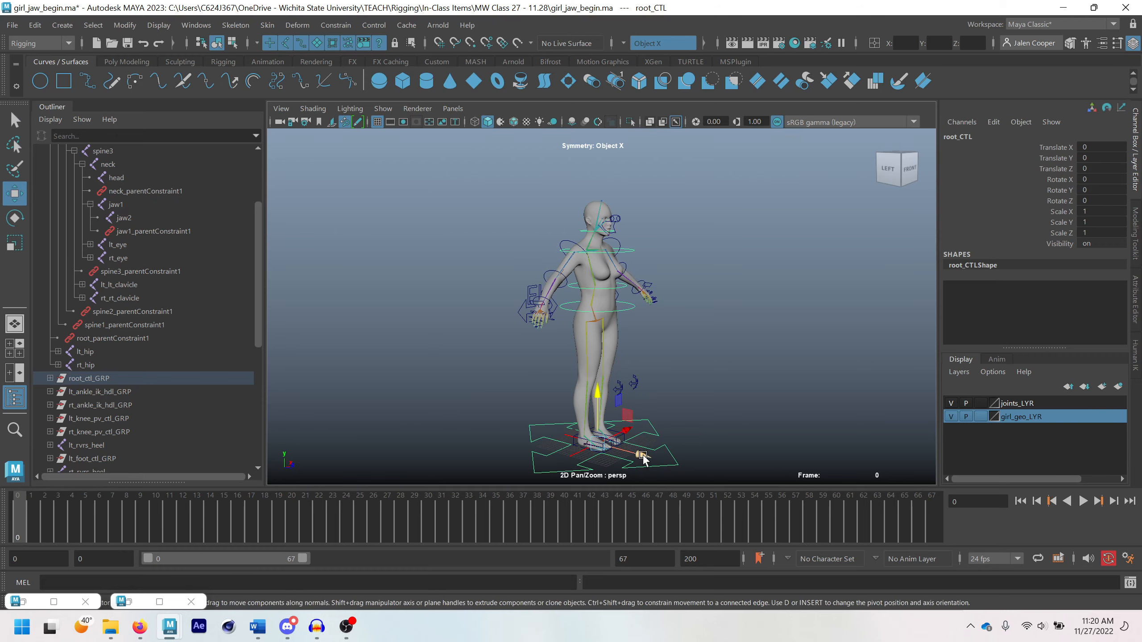
pyautogui.moveTo(641, 456)
pyautogui.mouseDown()
pyautogui.moveTo(677, 467)
pyautogui.moveTo(620, 456)
pyautogui.moveTo(659, 468)
pyautogui.mouseUp()
pyautogui.scroll(6, 610, 238)
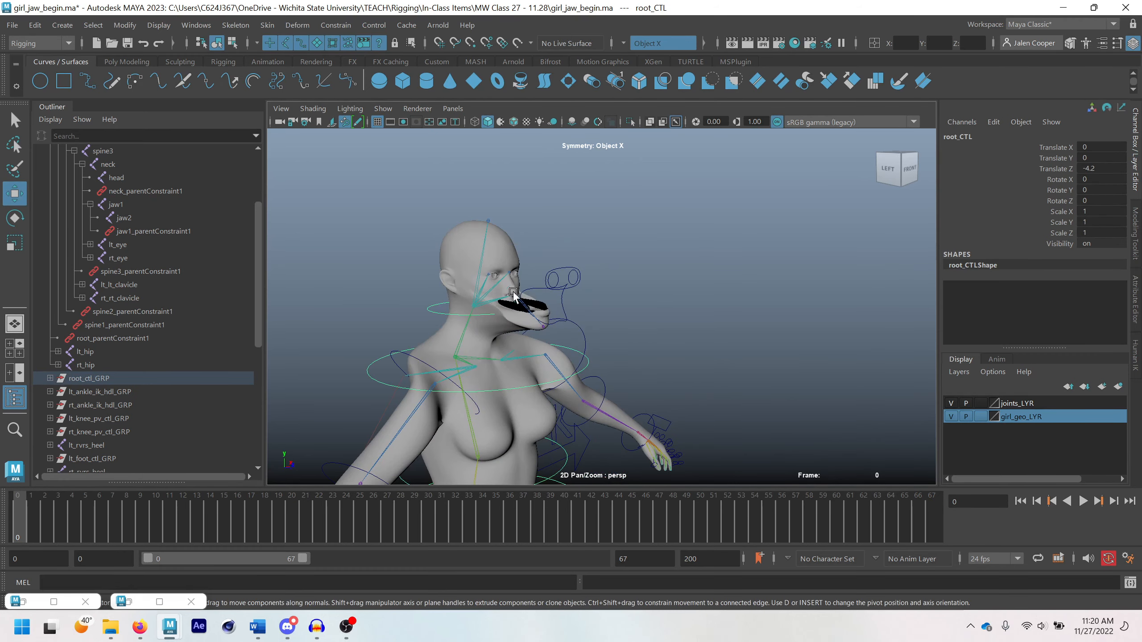
pyautogui.hotkey('ctrl', 'z')
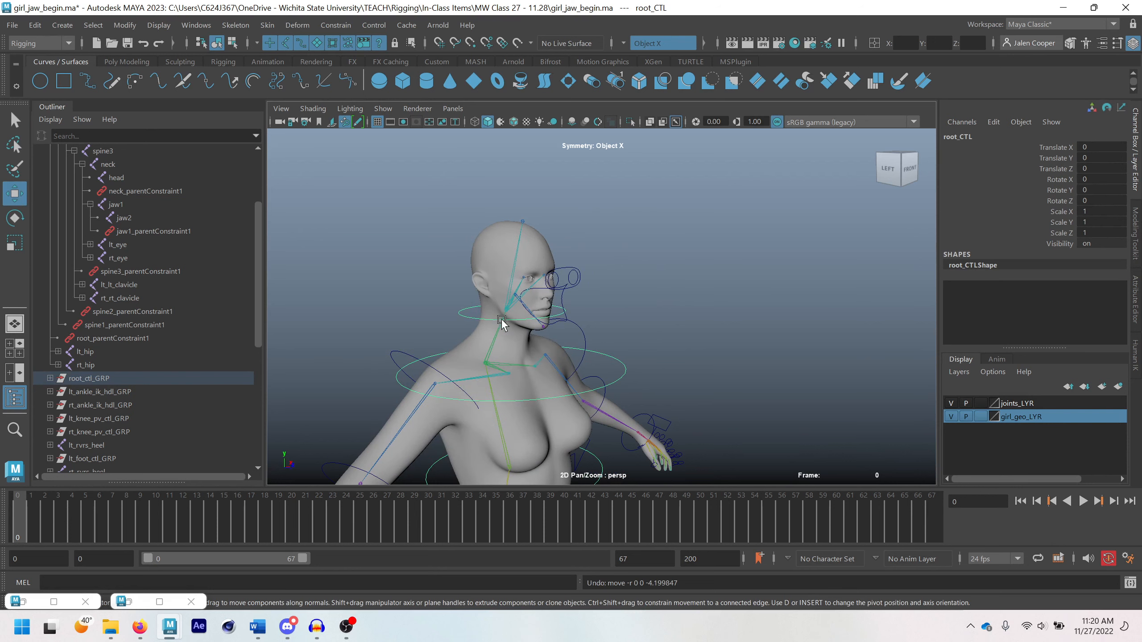
# Rotate neck_CTL to about -33 in Rotate X to test whether the jaw and eye controls follow the head
pyautogui.click(469, 315)
pyautogui.press('e')
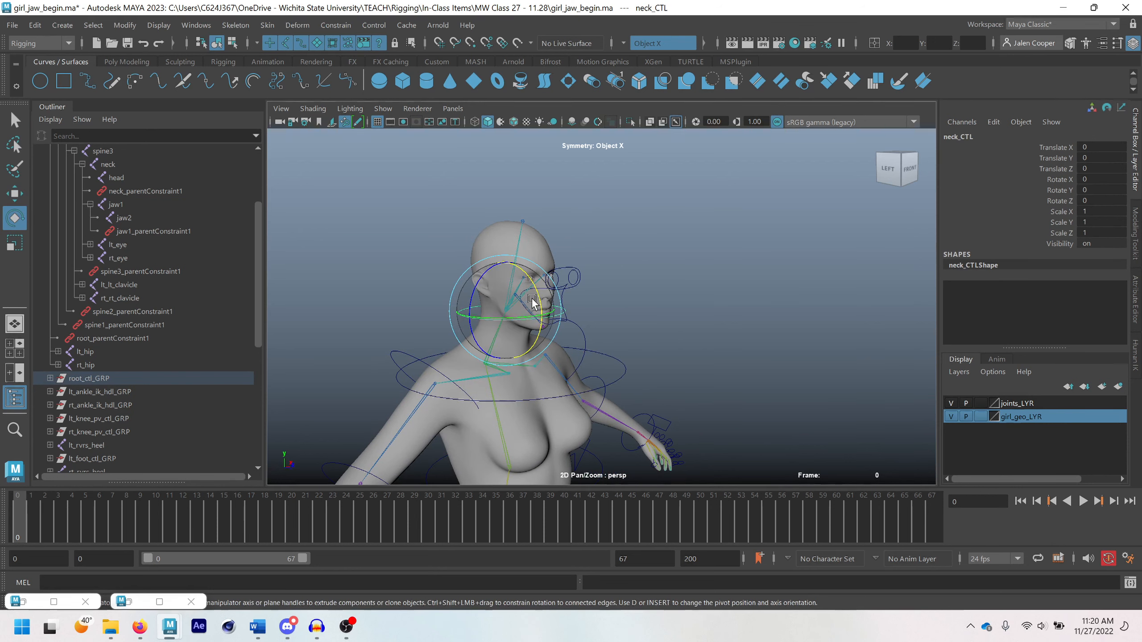
pyautogui.moveTo(536, 304); pyautogui.dragTo(514, 313)
pyautogui.scroll(5, 520, 349)
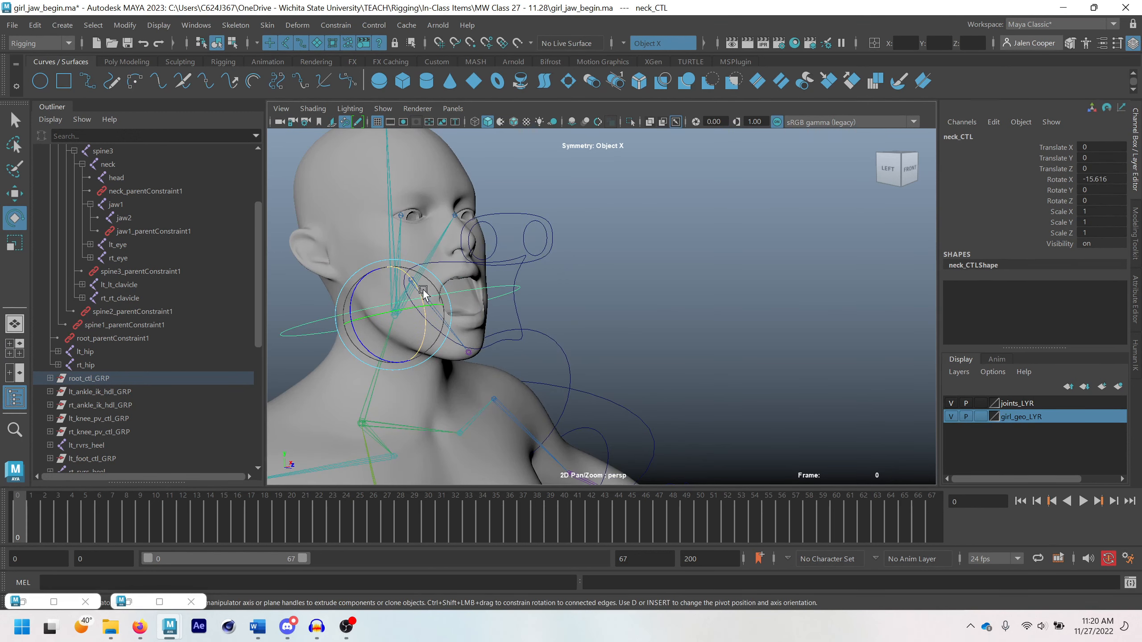
pyautogui.moveTo(428, 301); pyautogui.dragTo(408, 256)
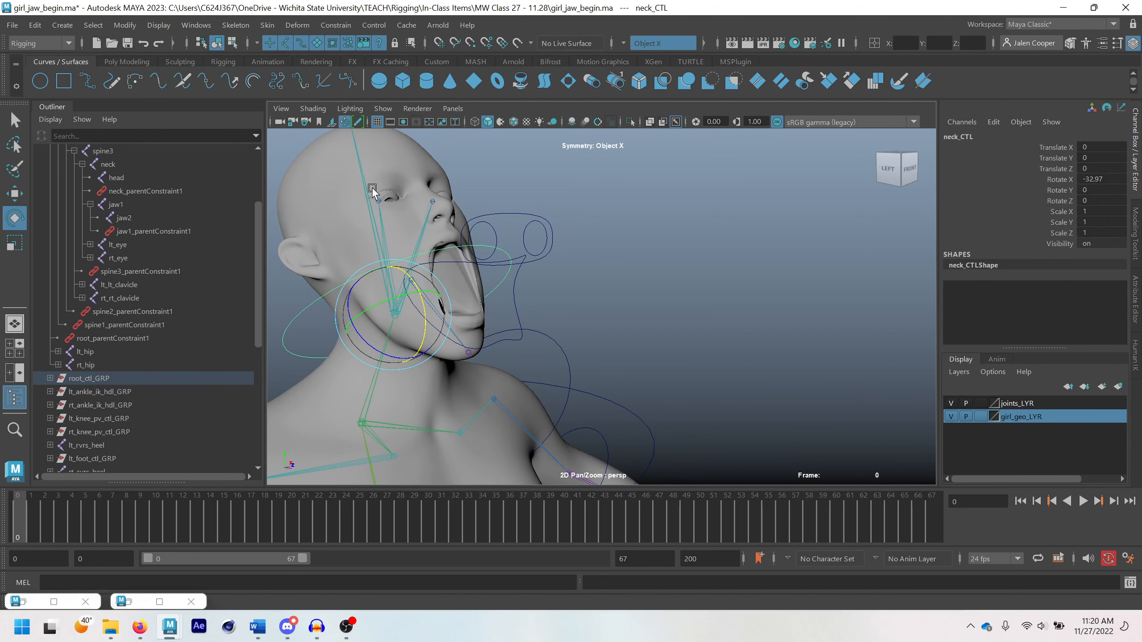
pyautogui.click(391, 197)
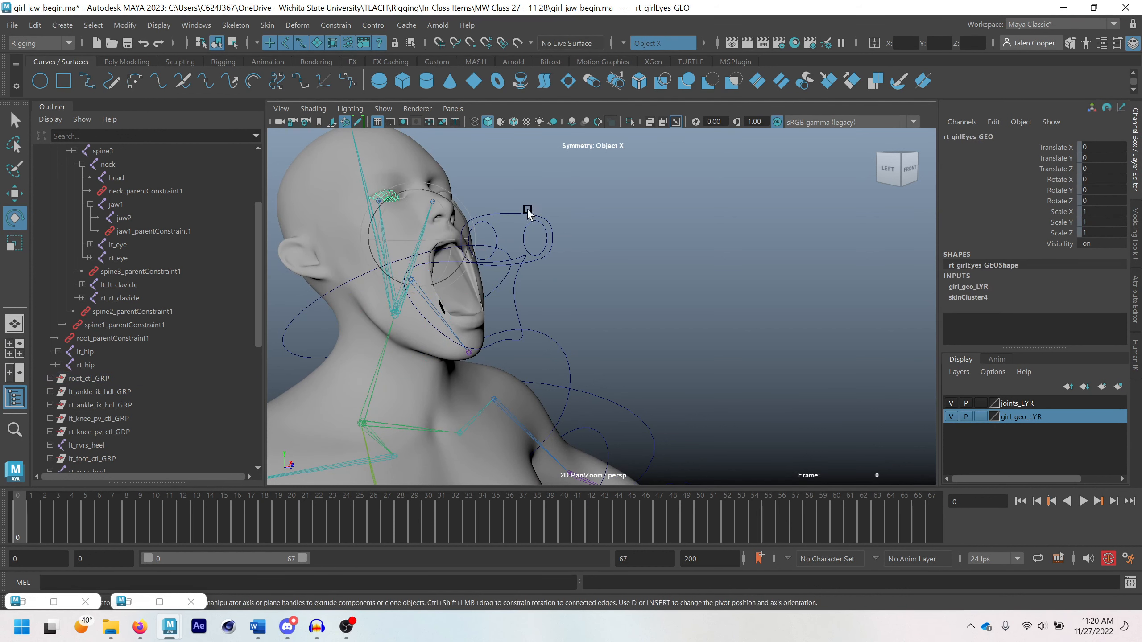
pyautogui.click(677, 243)
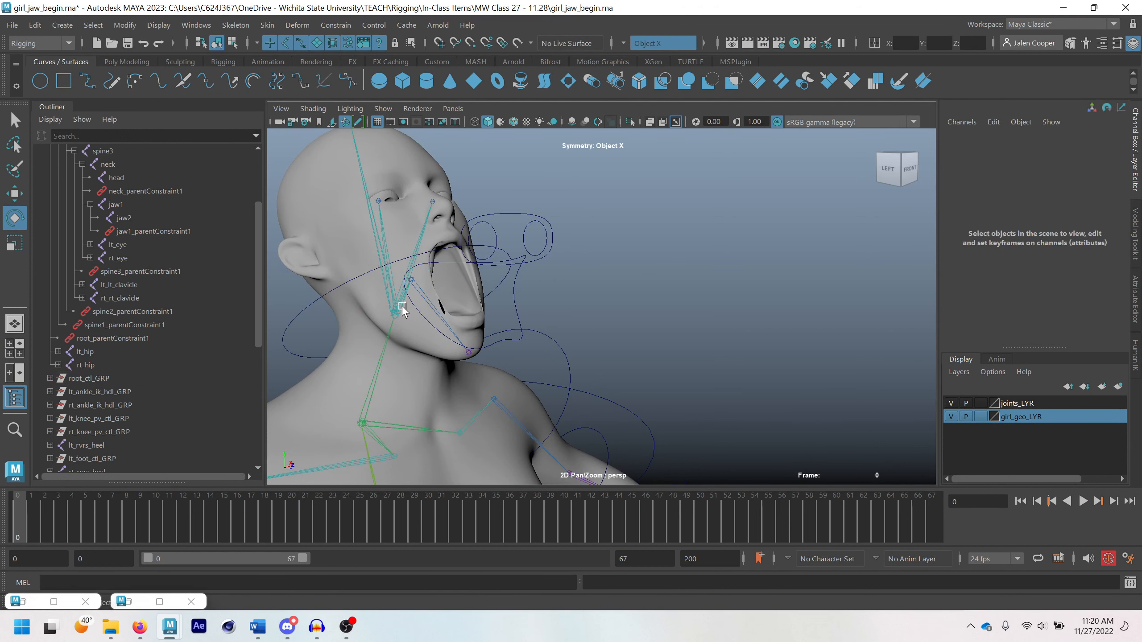
# Reselect neck_CTL and reset its Rotate X to 0
pyautogui.click(318, 294)
pyautogui.click(314, 297)
pyautogui.click(322, 303)
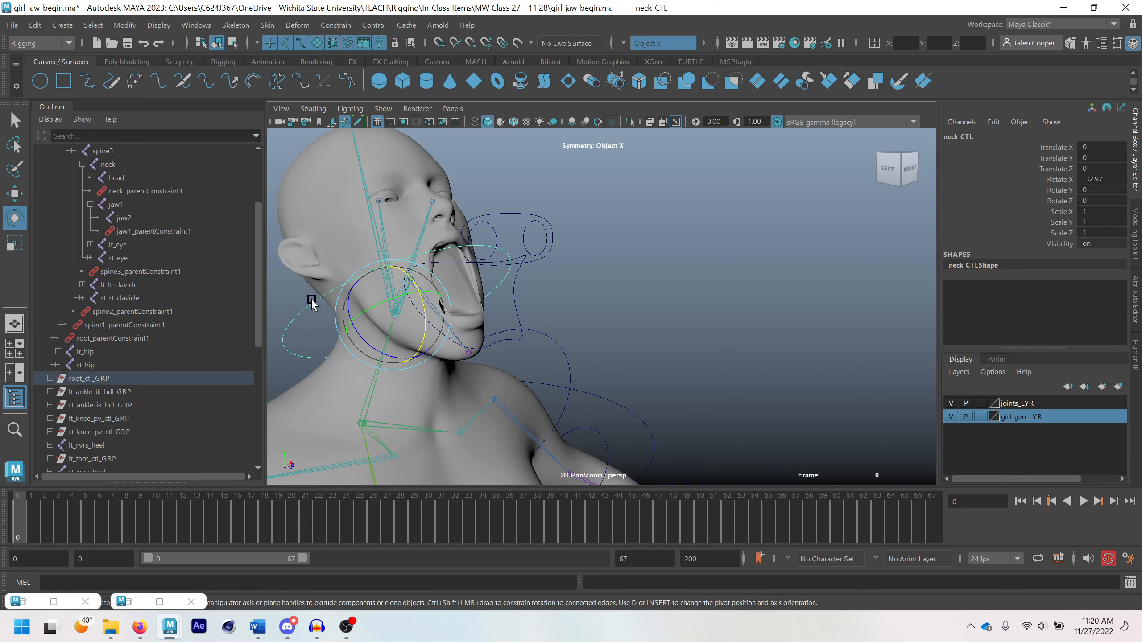
pyautogui.click(1091, 182)
pyautogui.write('0')
pyautogui.press('Return')
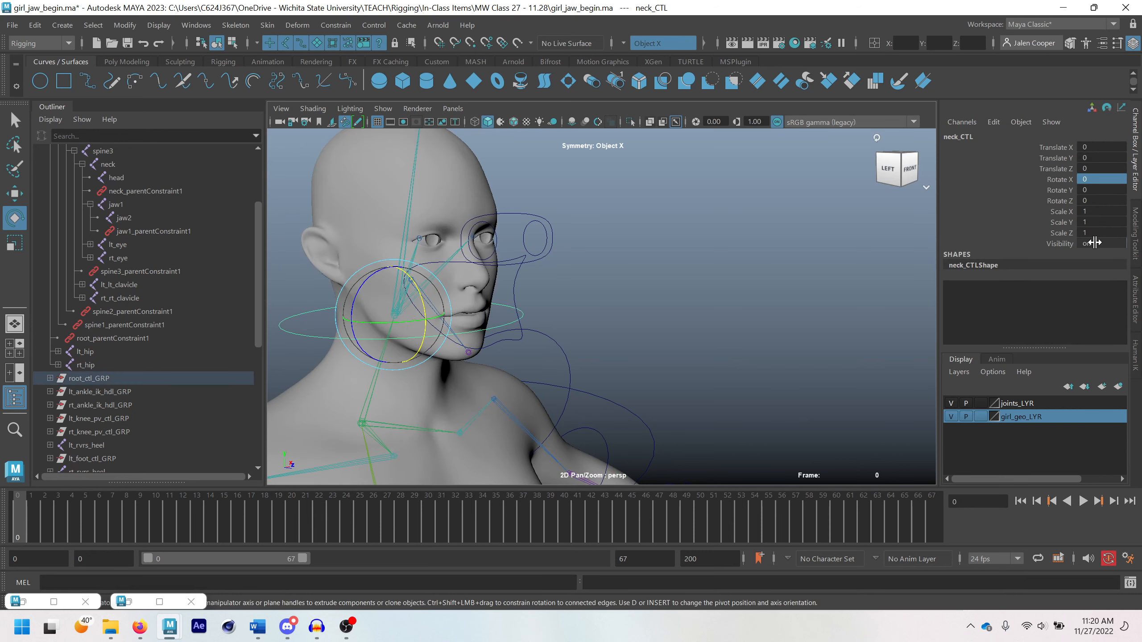
# Collapse the root joint hierarchy in the Outliner
pyautogui.scroll(-5, 738, 330)
pyautogui.scroll(3, 135, 243)
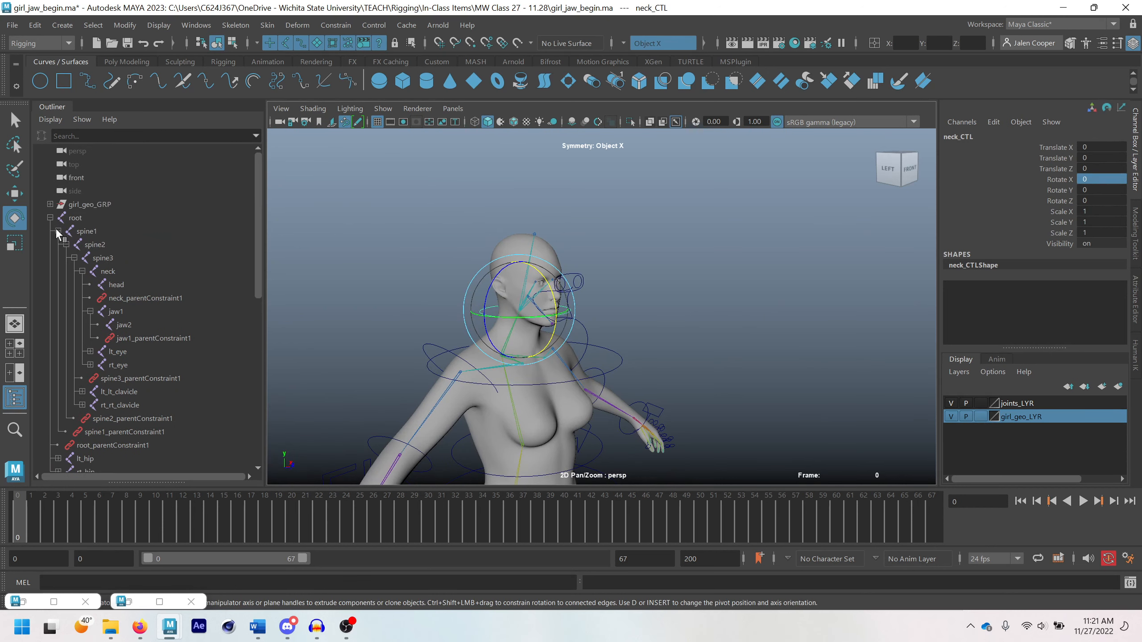
pyautogui.click(50, 217)
pyautogui.scroll(-3, 517, 310)
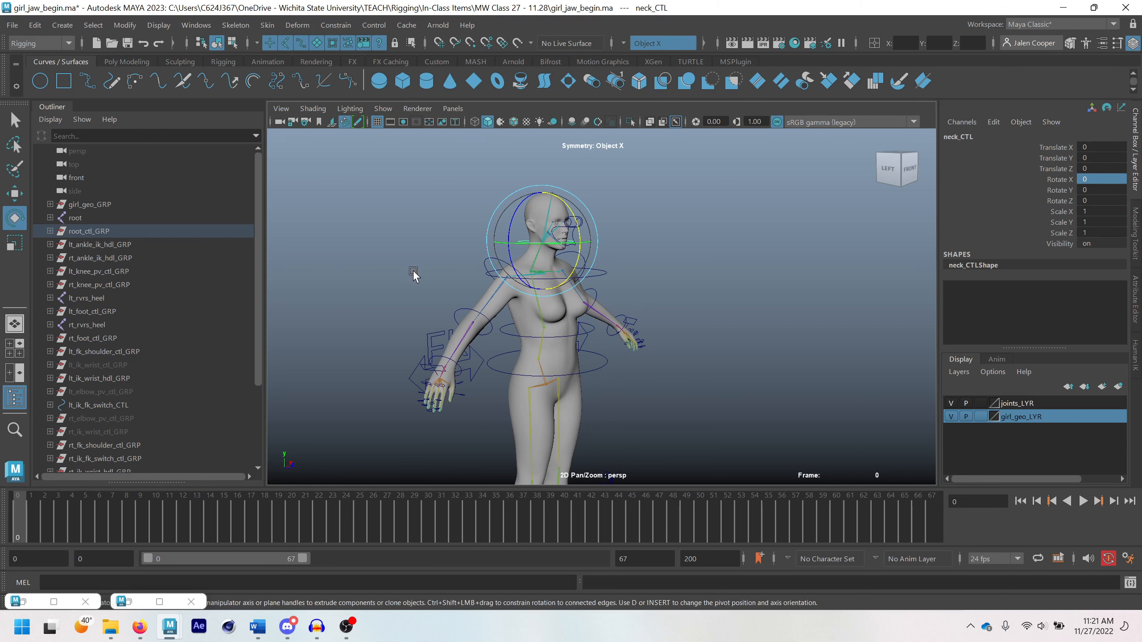
# Rotate spine3_CTL to about -9 in Rotate Z to test the upper body, and undo the rotation
pyautogui.scroll(-2, 679, 381)
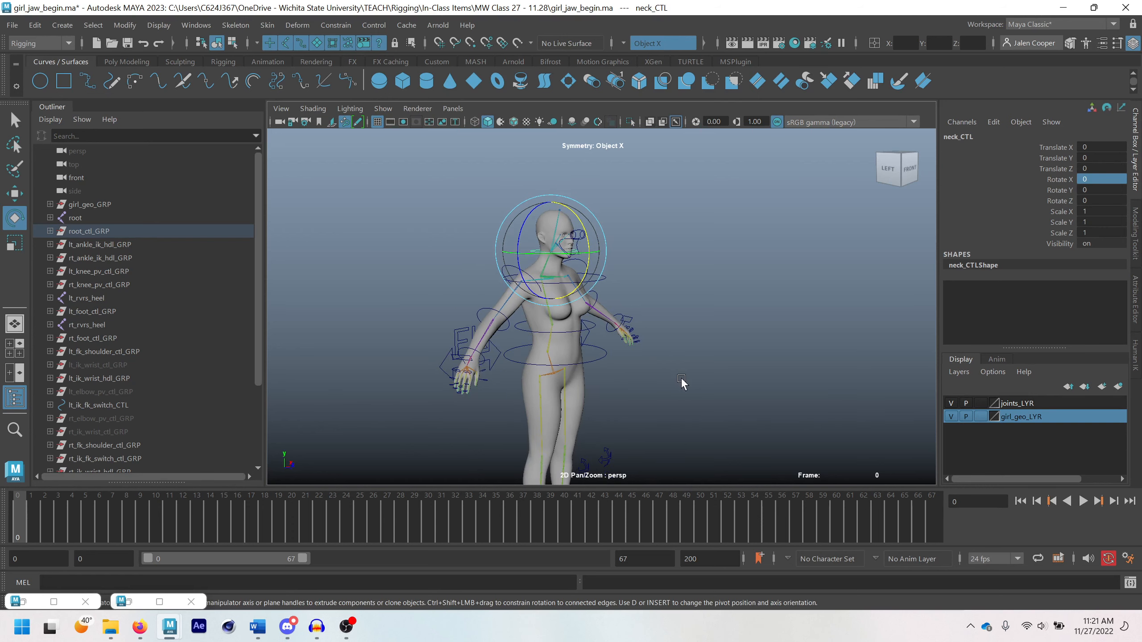
pyautogui.keyDown('alt'); pyautogui.moveTo(680, 382); pyautogui.dragTo(721, 263, button='middle'); pyautogui.keyUp('alt')
pyautogui.scroll(-2, 682, 268)
pyautogui.keyDown('alt'); pyautogui.moveTo(681, 270); pyautogui.dragTo(649, 279); pyautogui.keyUp('alt')
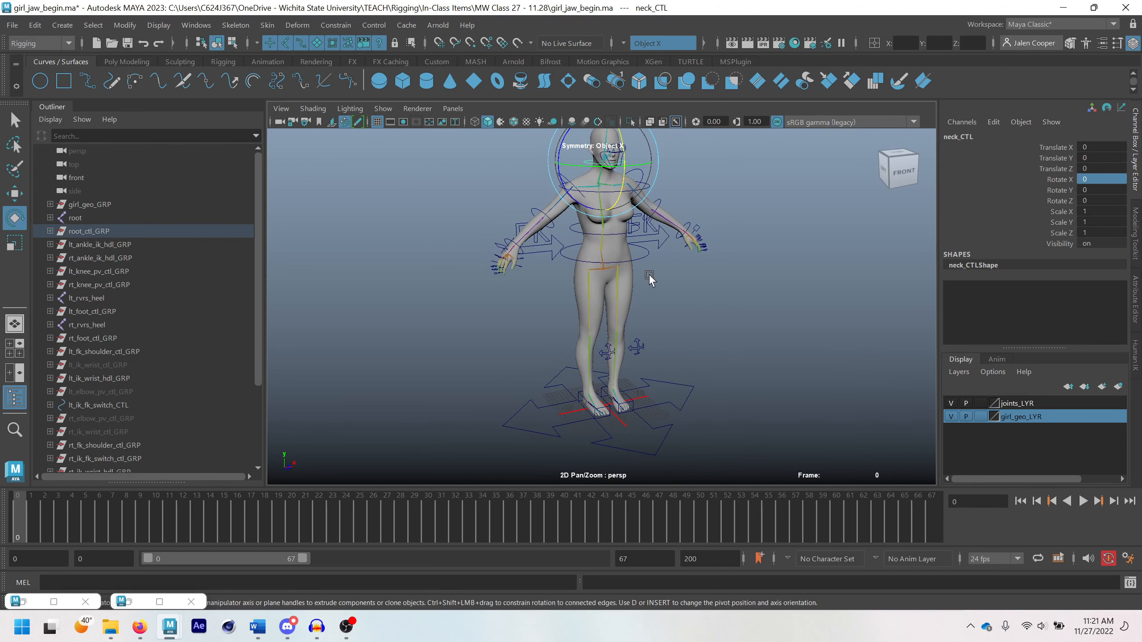
pyautogui.click(660, 432)
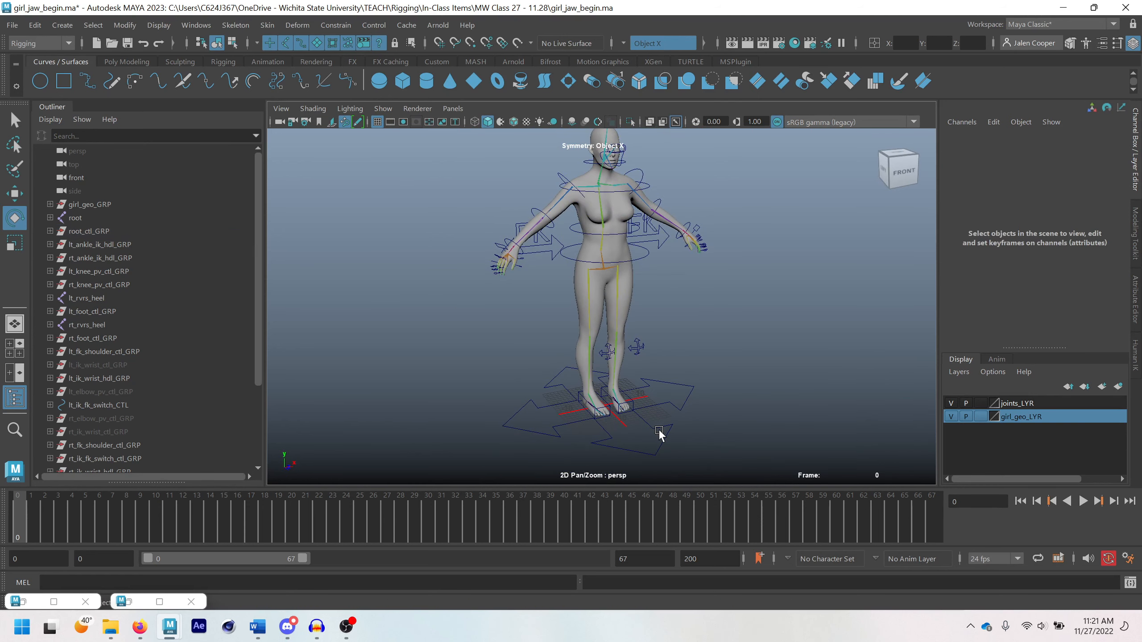
pyautogui.click(613, 193)
pyautogui.keyDown('alt'); pyautogui.moveTo(645, 200); pyautogui.dragTo(646, 248, button='middle'); pyautogui.keyUp('alt')
pyautogui.scroll(2, 593, 218)
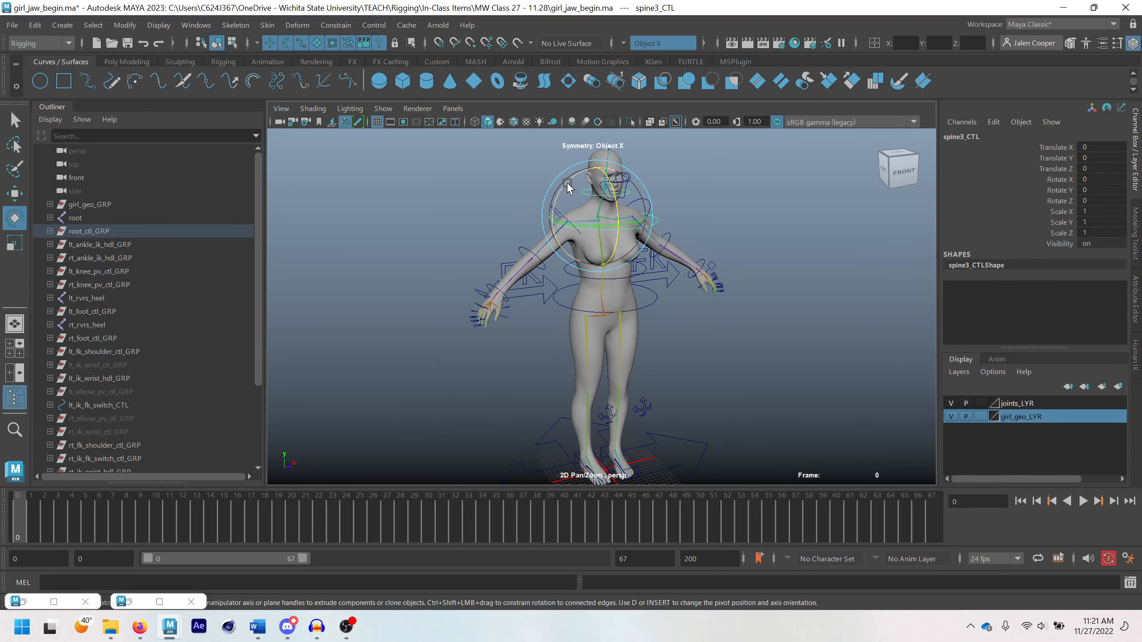
pyautogui.moveTo(573, 180)
pyautogui.mouseDown()
pyautogui.moveTo(590, 182)
pyautogui.moveTo(573, 198)
pyautogui.mouseUp()
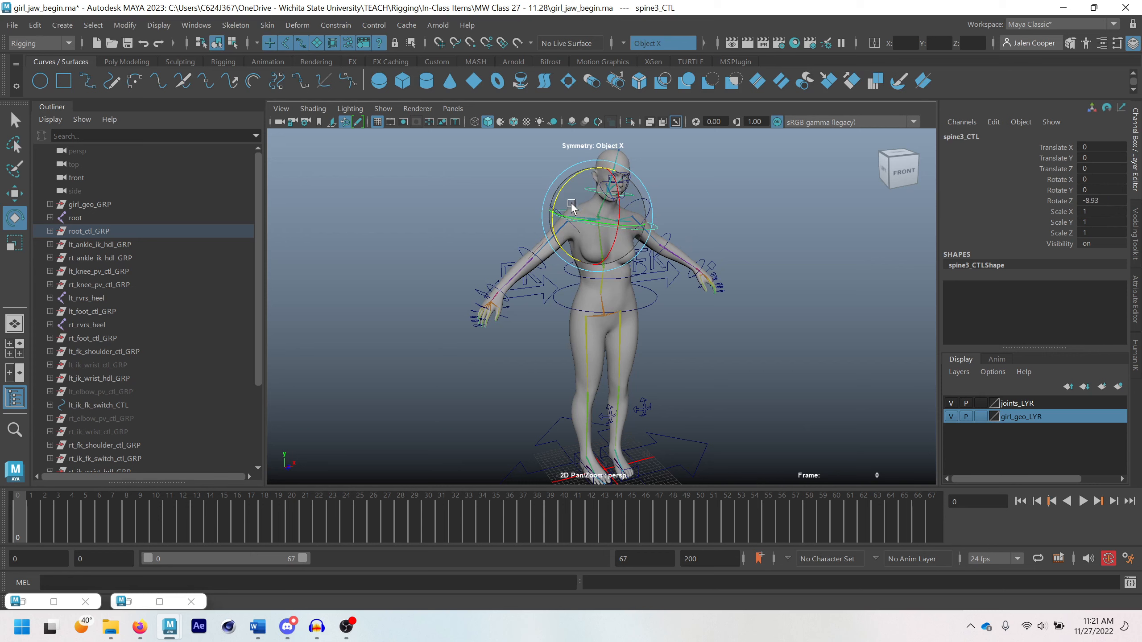
pyautogui.hotkey('ctrl', 'z')
# Rotate spine3_CTL to about -21 in Rotate Z to inspect how the arm and face controls follow, and undo it
pyautogui.press('q')
pyautogui.scroll(4, 578, 215)
pyautogui.keyDown('alt'); pyautogui.moveTo(578, 215); pyautogui.dragTo(558, 276, button='middle'); pyautogui.keyUp('alt')
pyautogui.press('e')
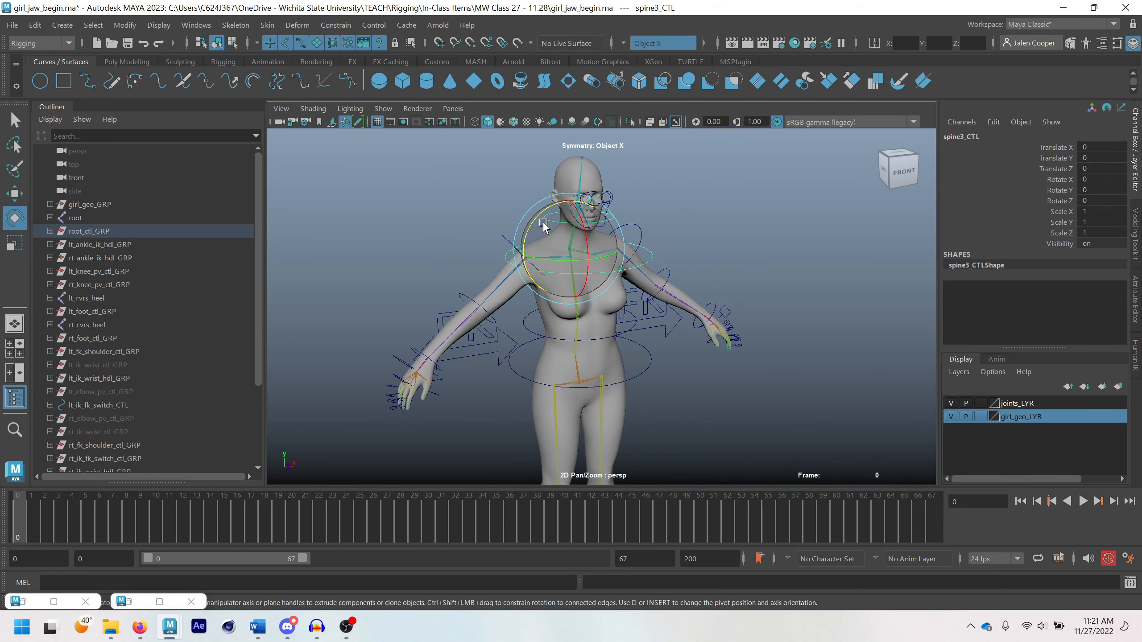
pyautogui.moveTo(530, 219); pyautogui.dragTo(540, 209)
pyautogui.scroll(4, 534, 243)
pyautogui.keyDown('alt'); pyautogui.moveTo(528, 252); pyautogui.dragTo(500, 343, button='middle'); pyautogui.keyUp('alt')
pyautogui.scroll(3, 533, 266)
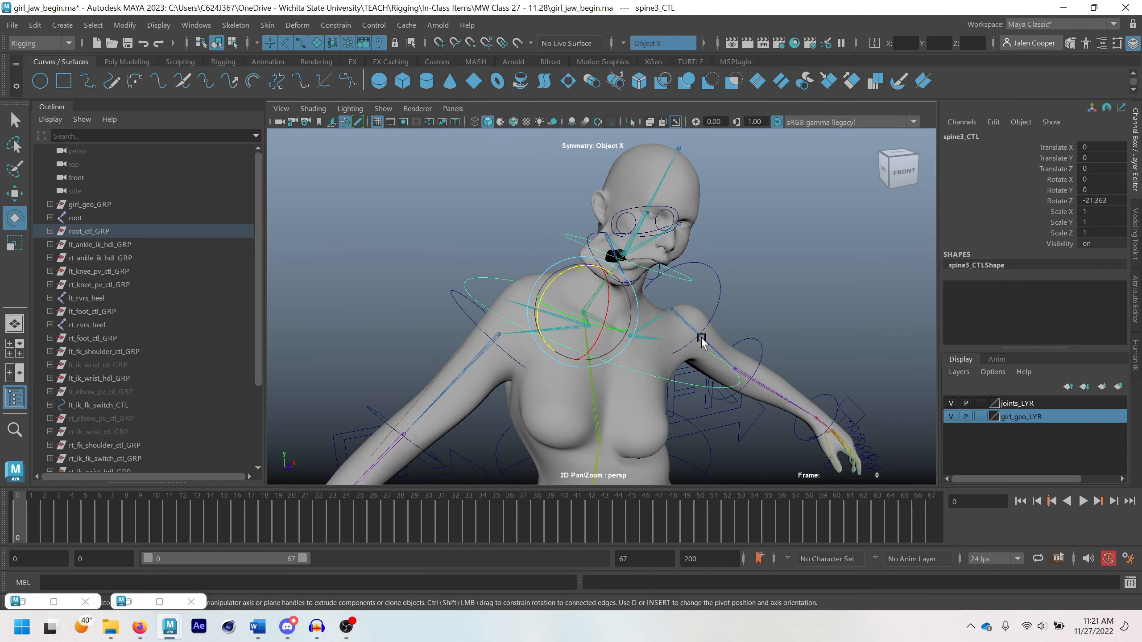
pyautogui.keyDown('alt'); pyautogui.moveTo(694, 356); pyautogui.dragTo(645, 296); pyautogui.keyUp('alt')
pyautogui.hotkey('ctrl', 'z')
pyautogui.scroll(-6, 645, 295)
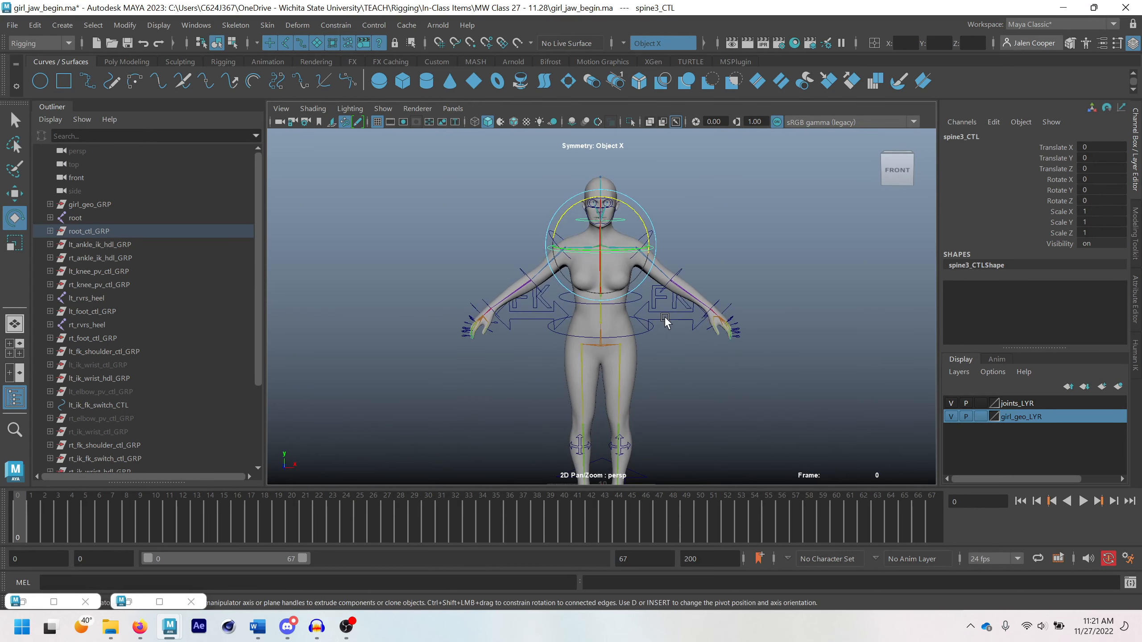
# Reveal spine3_CTL in the Outliner under root_ctl_GRP and expand it to show its child groups
pyautogui.press('q')
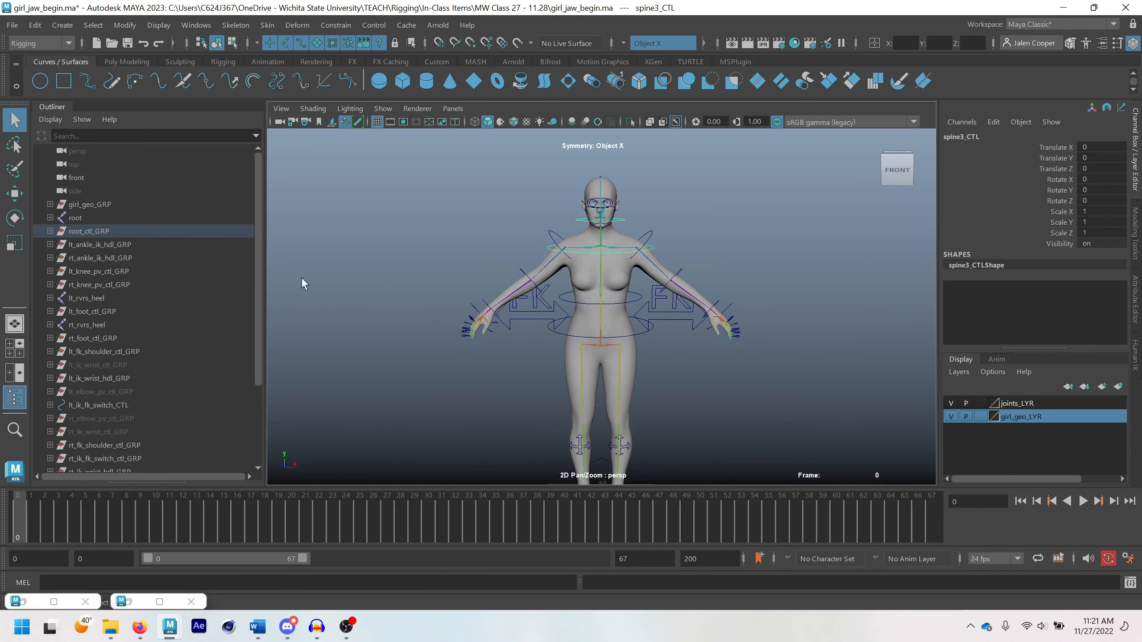
pyautogui.click(659, 250)
pyautogui.click(654, 247)
pyautogui.press('f')
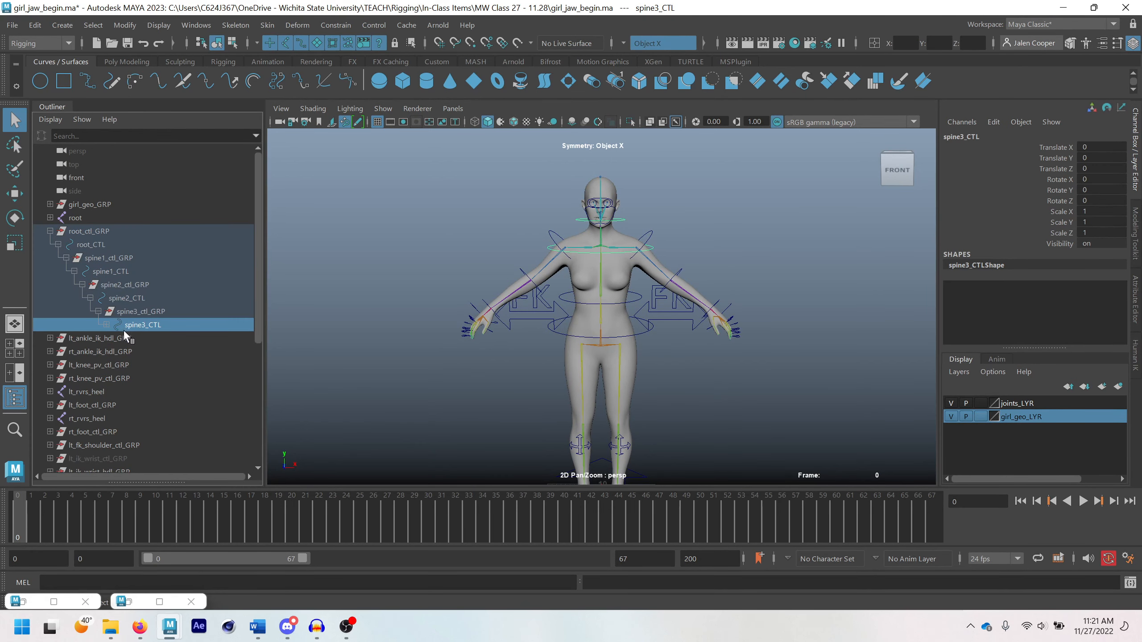
pyautogui.click(108, 325)
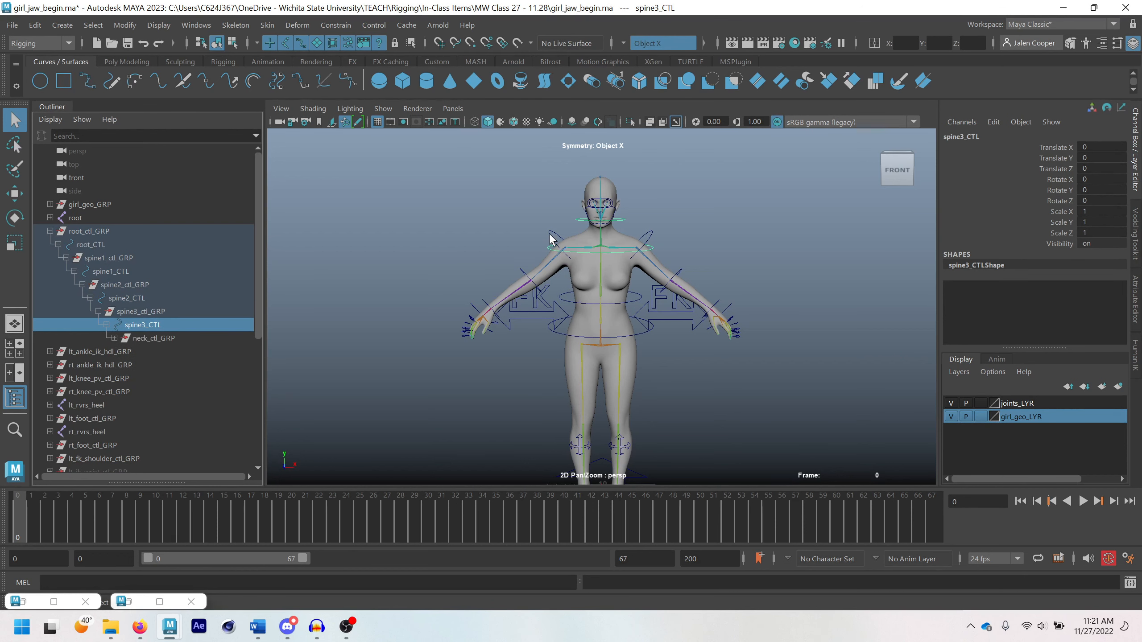
# Locate lt_fk_shoulder_ctl_GRP from the left FK shoulder control and parent it under spine3_CTL
pyautogui.click(652, 234)
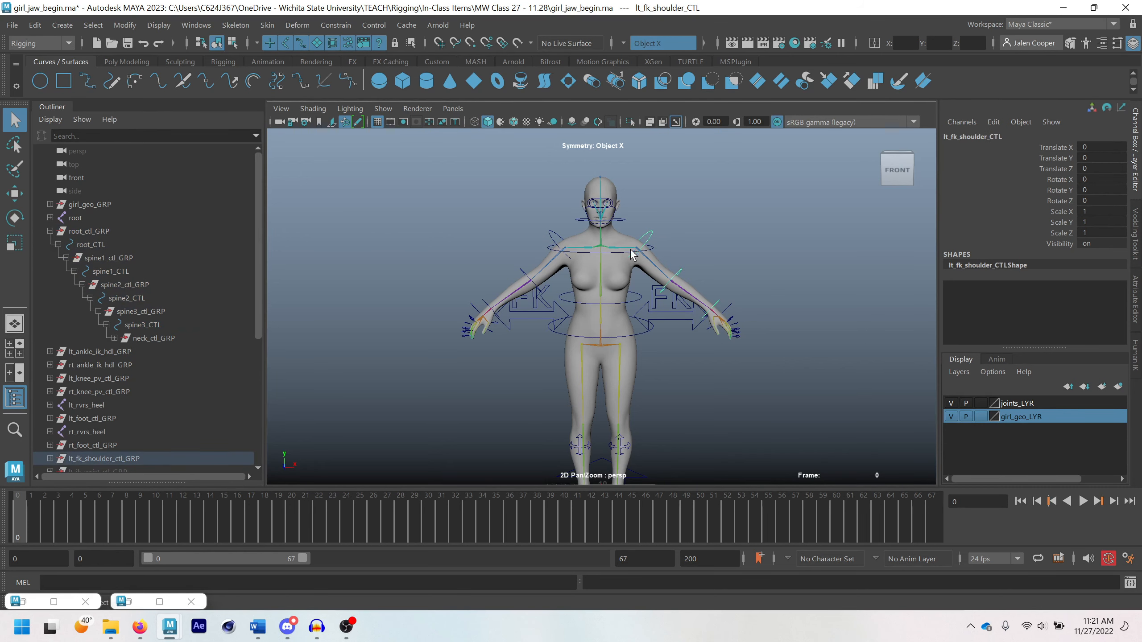
pyautogui.scroll(-3, 84, 430)
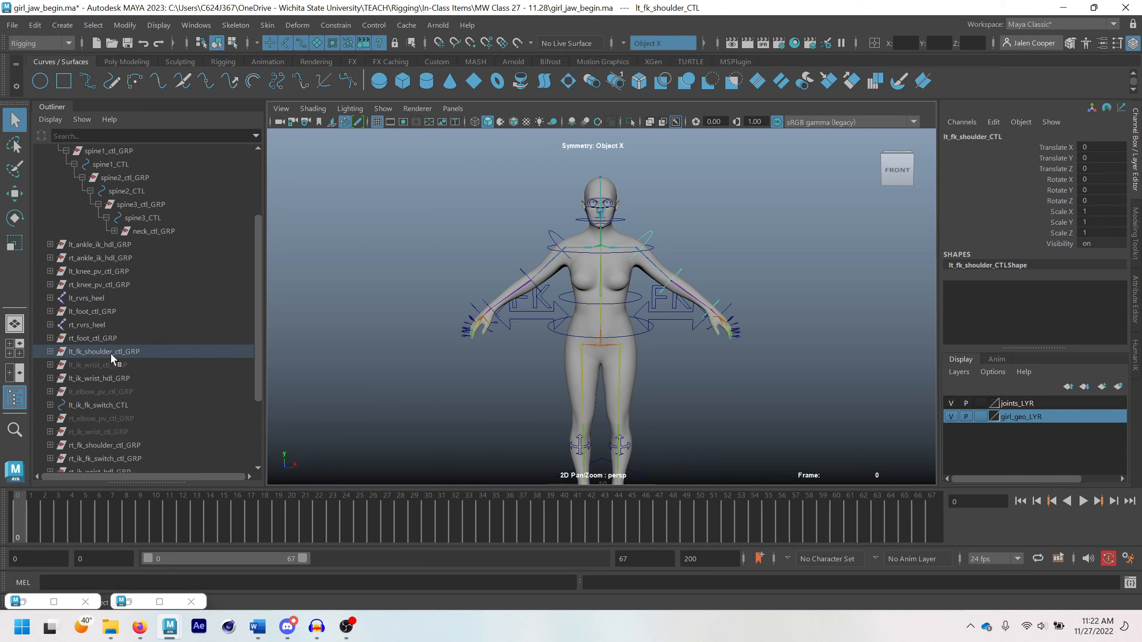
pyautogui.click(90, 353)
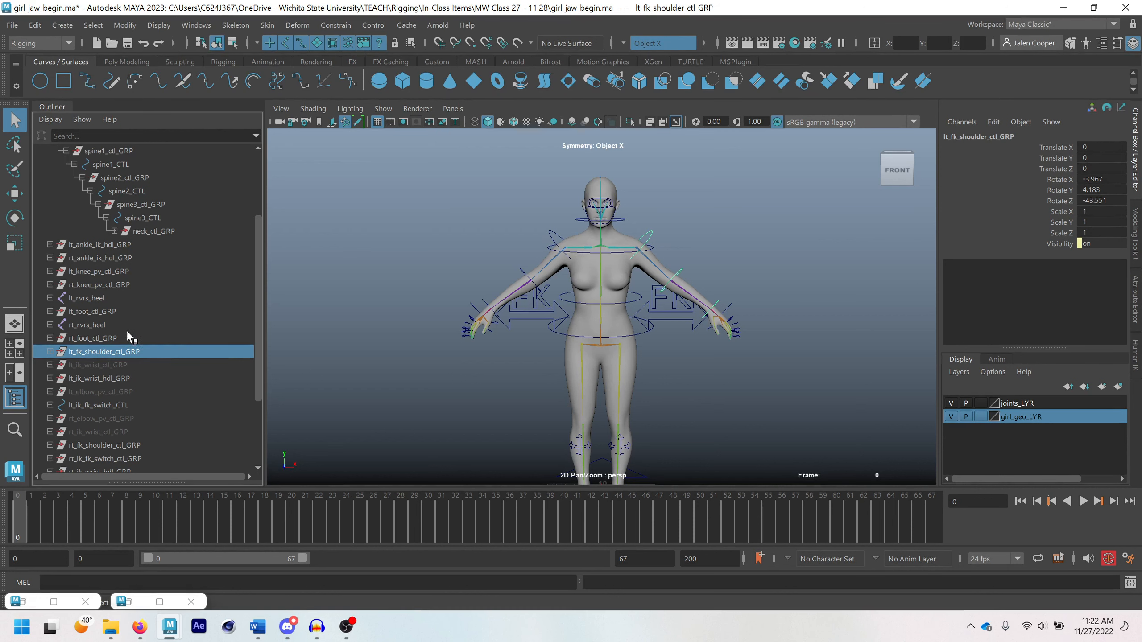
pyautogui.keyDown('ctrl'); pyautogui.click(134, 216); pyautogui.keyUp('ctrl')
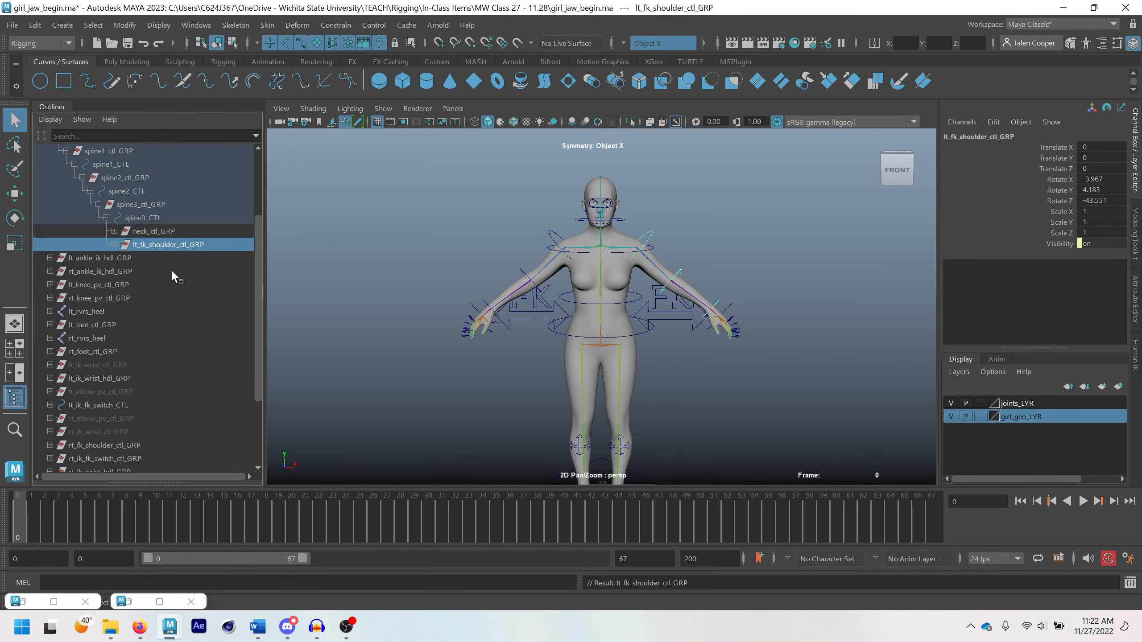
pyautogui.press('p')
# Expand lt_fk_shoulder_ctl_GRP under spine3_CTL and check the nested shoulder and elbow controls
pyautogui.click(138, 216)
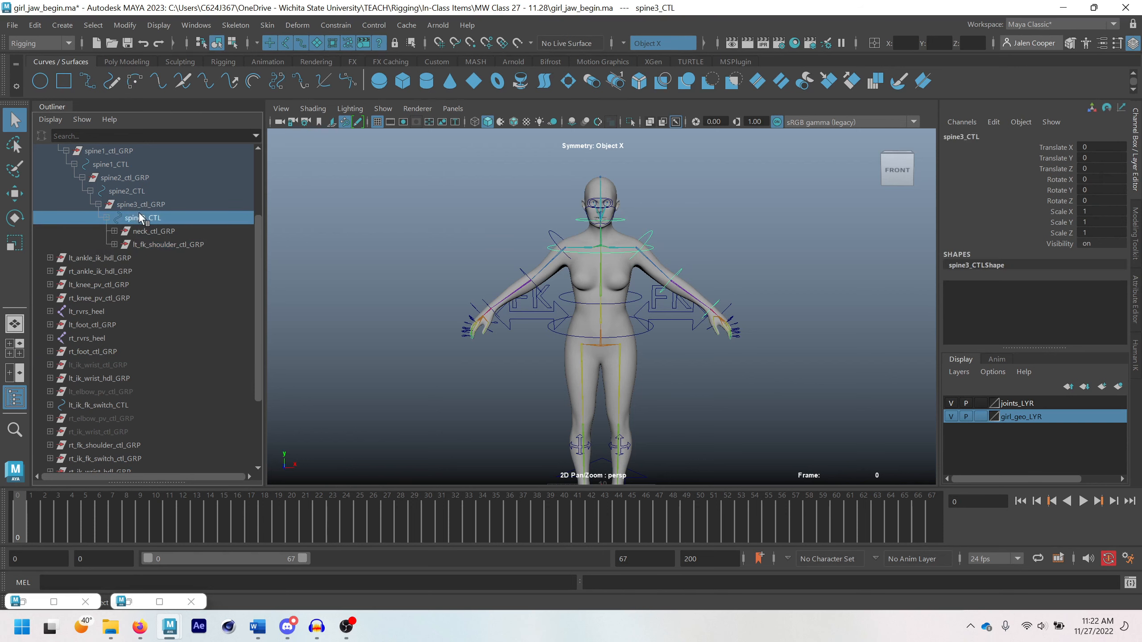
pyautogui.click(114, 244)
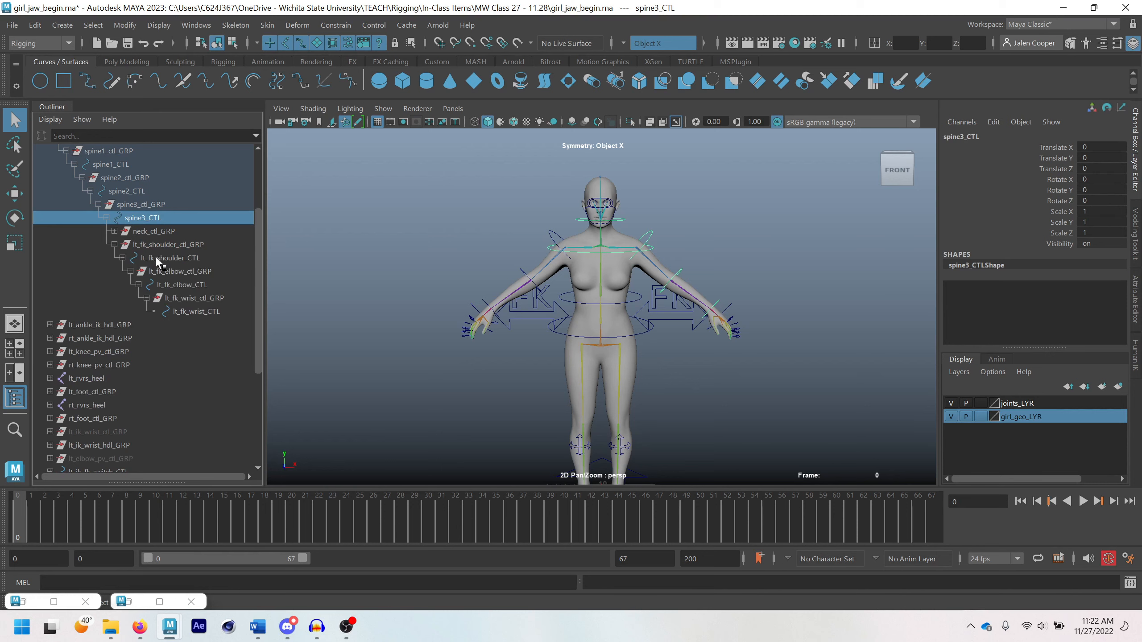
pyautogui.click(156, 257)
pyautogui.click(174, 270)
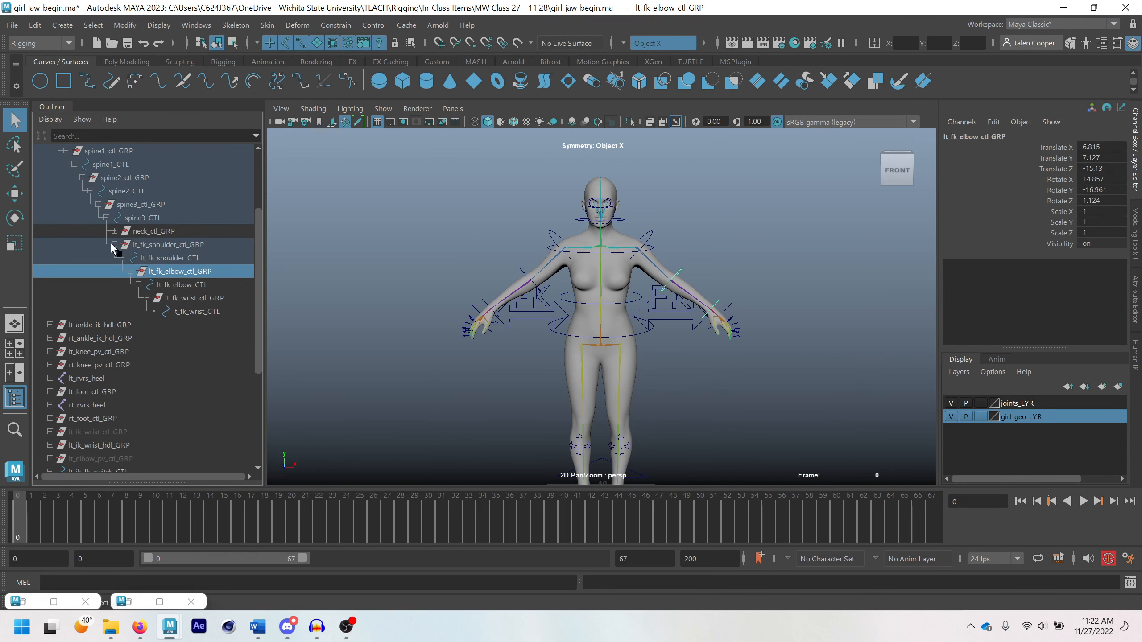
# Collapse lt_fk_shoulder_ctl_GRP, rotate spine3_CTL to test how the left FK arm follows, and undo the rotation
pyautogui.click(114, 245)
pyautogui.click(135, 218)
pyautogui.press('e')
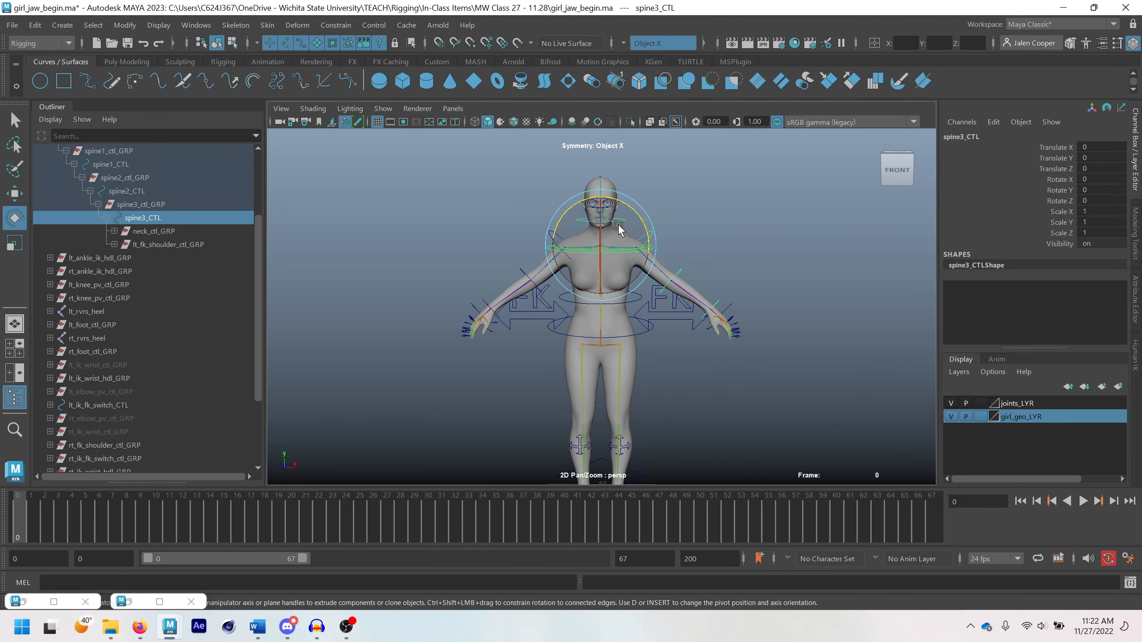
pyautogui.moveTo(622, 249); pyautogui.dragTo(611, 269)
pyautogui.hotkey('ctrl', 'z')
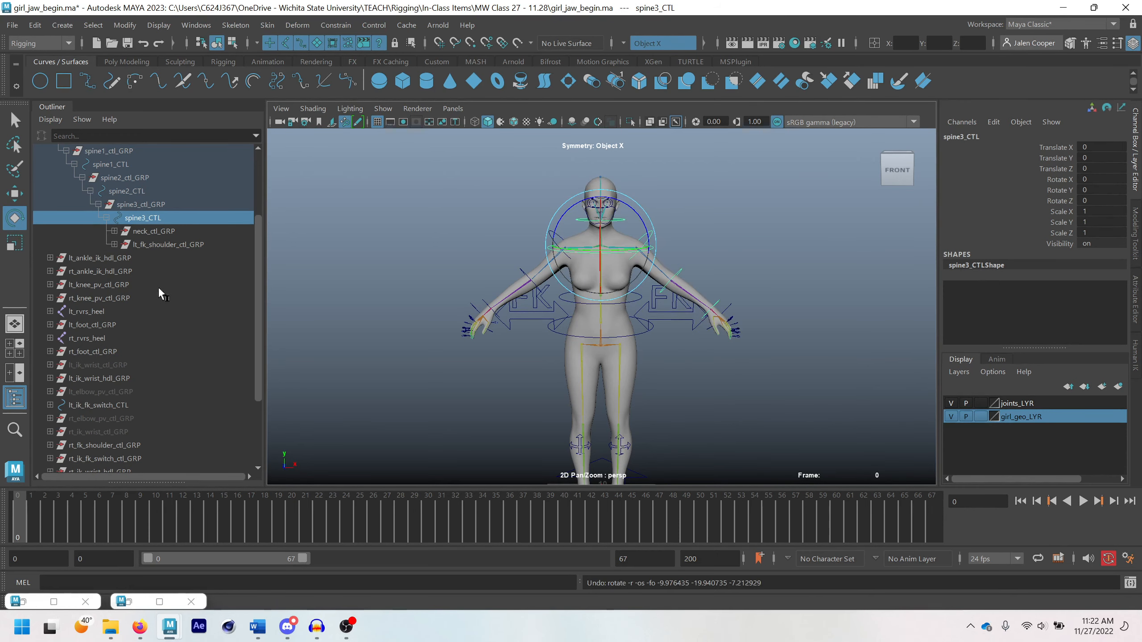
pyautogui.press('q')
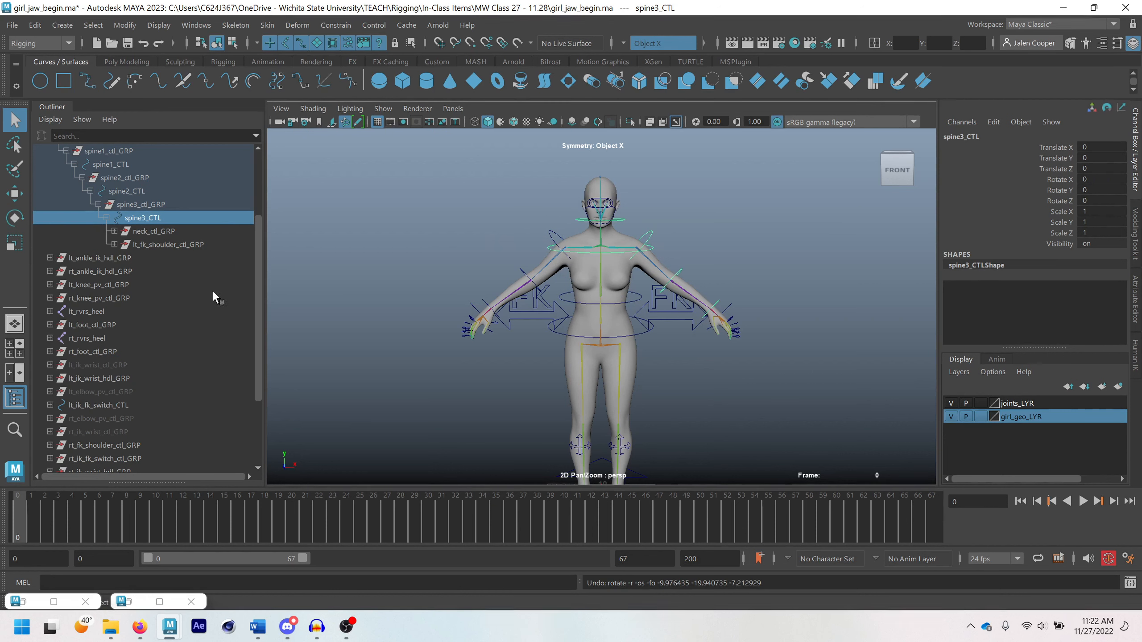
# Locate rt_fk_shoulder_ctl_GRP from the right FK shoulder control and parent it under spine3_CTL
pyautogui.click(552, 236)
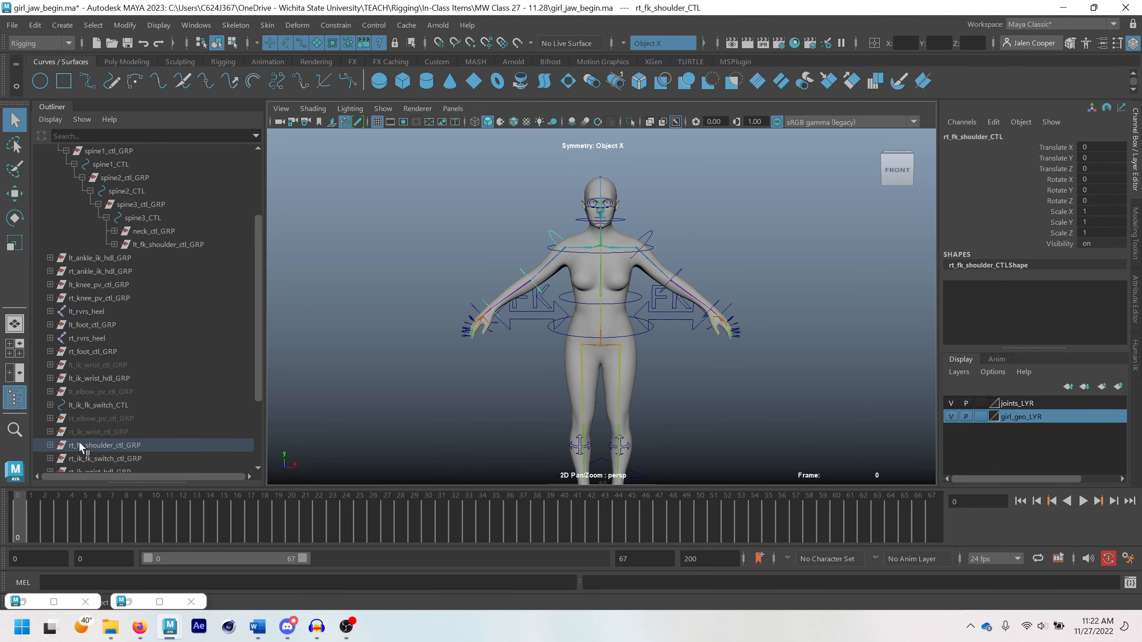
pyautogui.press('f')
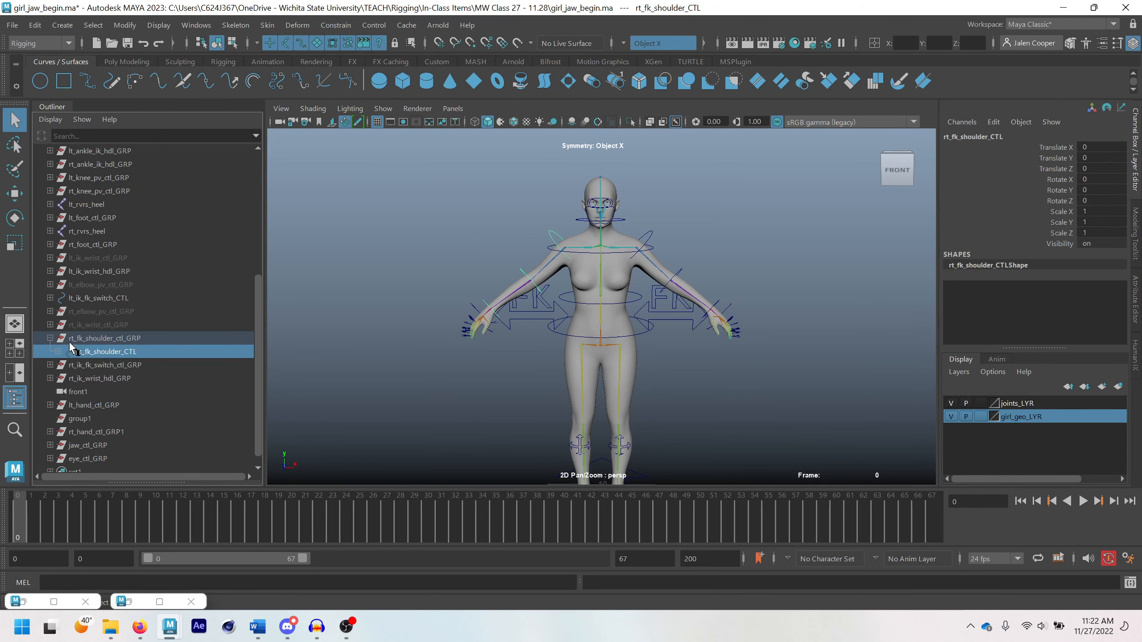
pyautogui.click(111, 337)
pyautogui.scroll(5, 131, 338)
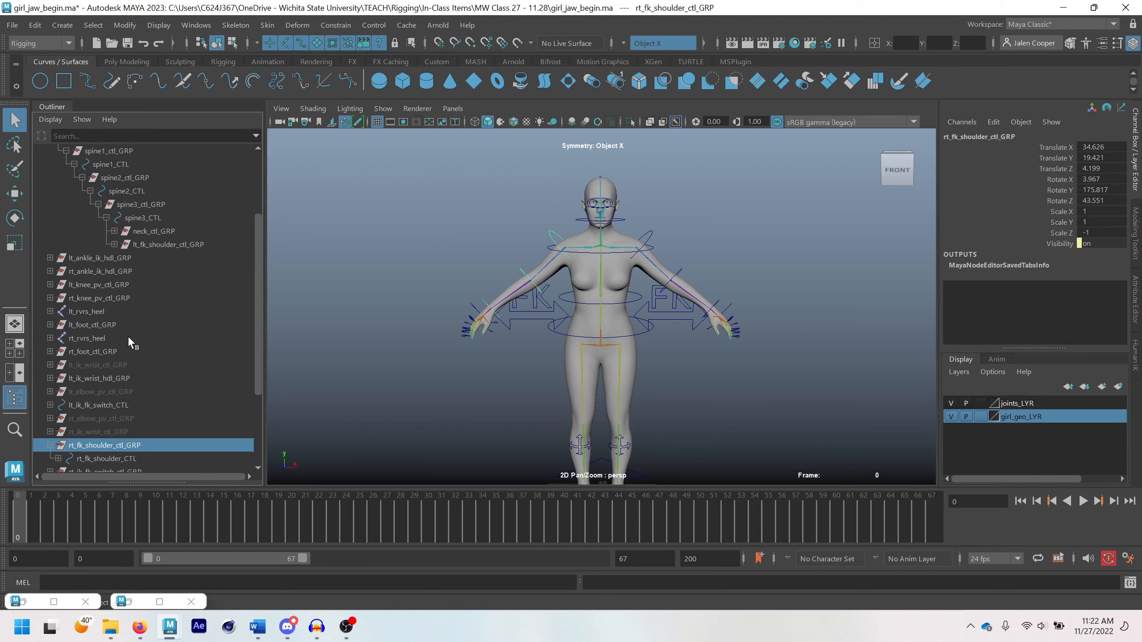
pyautogui.moveTo(141, 322); pyautogui.dragTo(142, 324, button='middle')
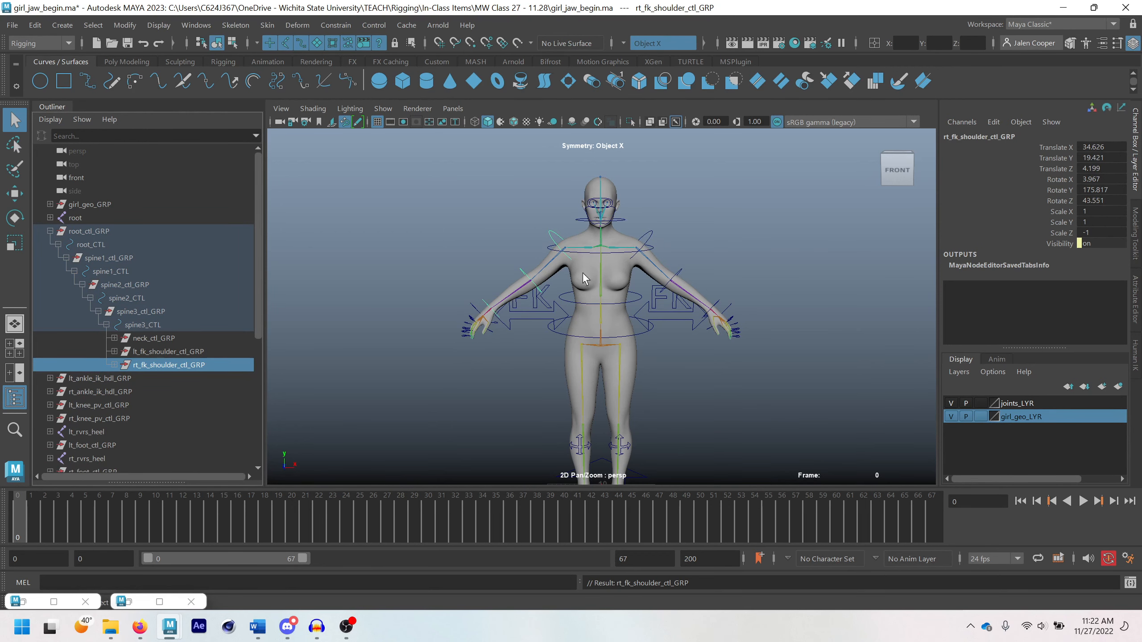
# Rotate spine3_CTL by about -26 in X to test that both FK arms follow, and undo it
pyautogui.click(651, 252)
pyautogui.press('e')
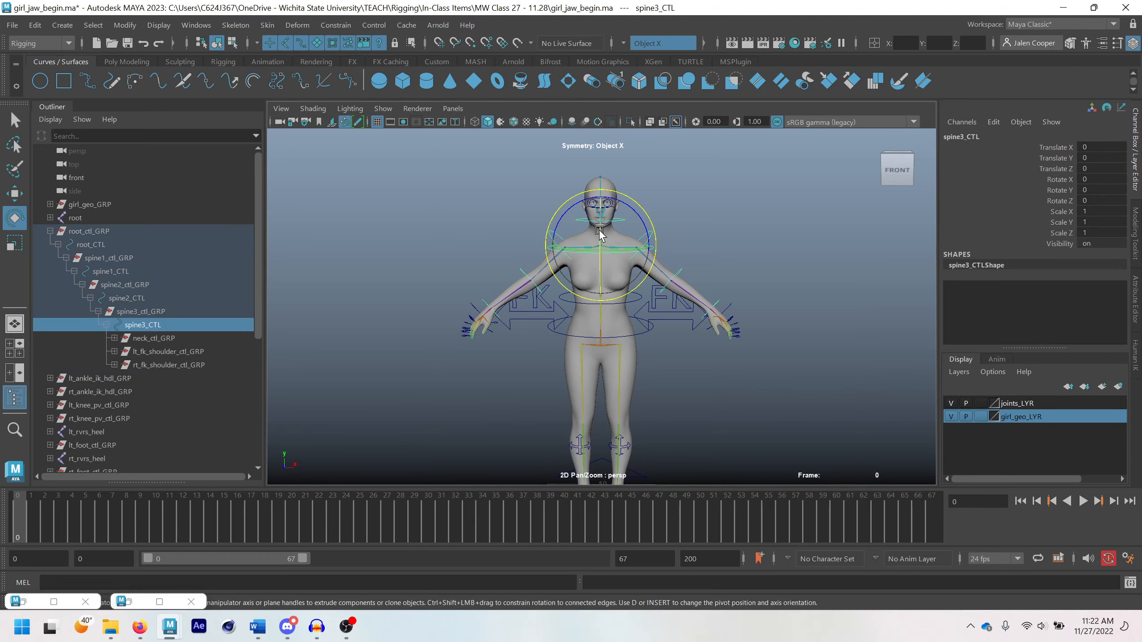
pyautogui.moveTo(602, 236); pyautogui.dragTo(578, 223)
pyautogui.hotkey('ctrl', 'z')
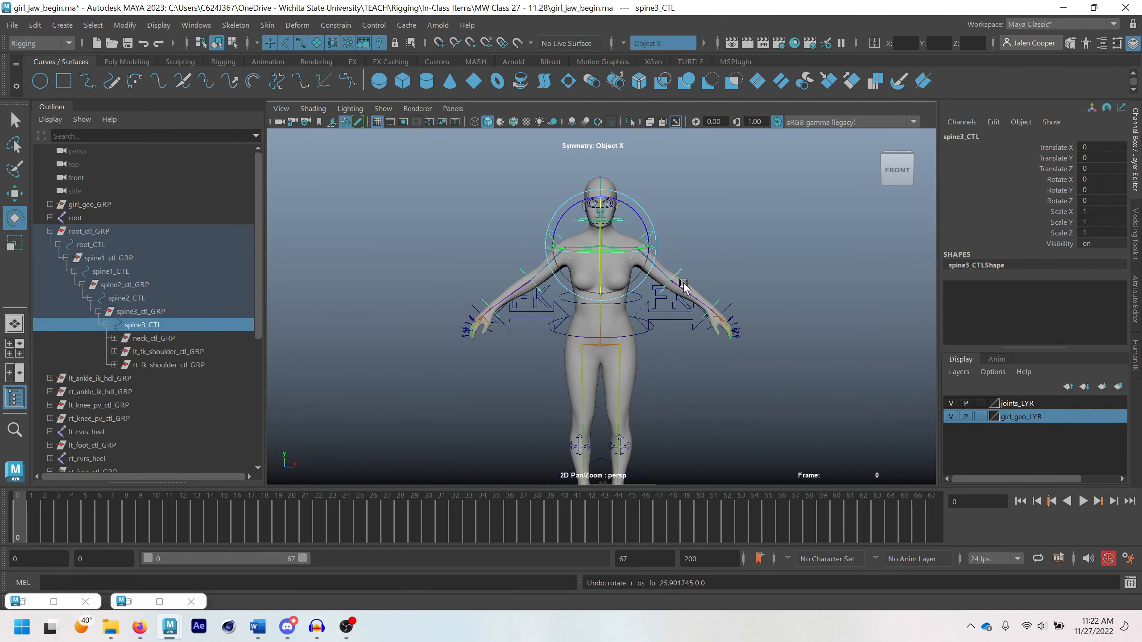
# Switch the right arm to IK by setting the IK/FK Switch of rt_ik_fk_switch_CTL1 to 0
pyautogui.scroll(2, 617, 299)
pyautogui.keyDown('alt'); pyautogui.moveTo(618, 301); pyautogui.dragTo(562, 315); pyautogui.keyUp('alt')
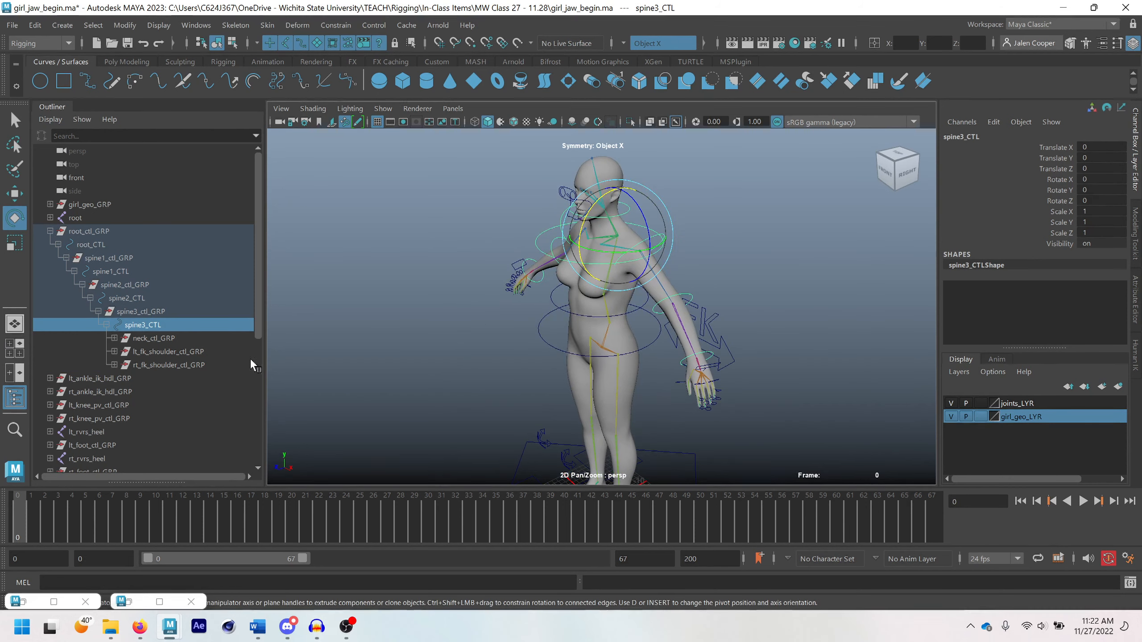
pyautogui.click(732, 354)
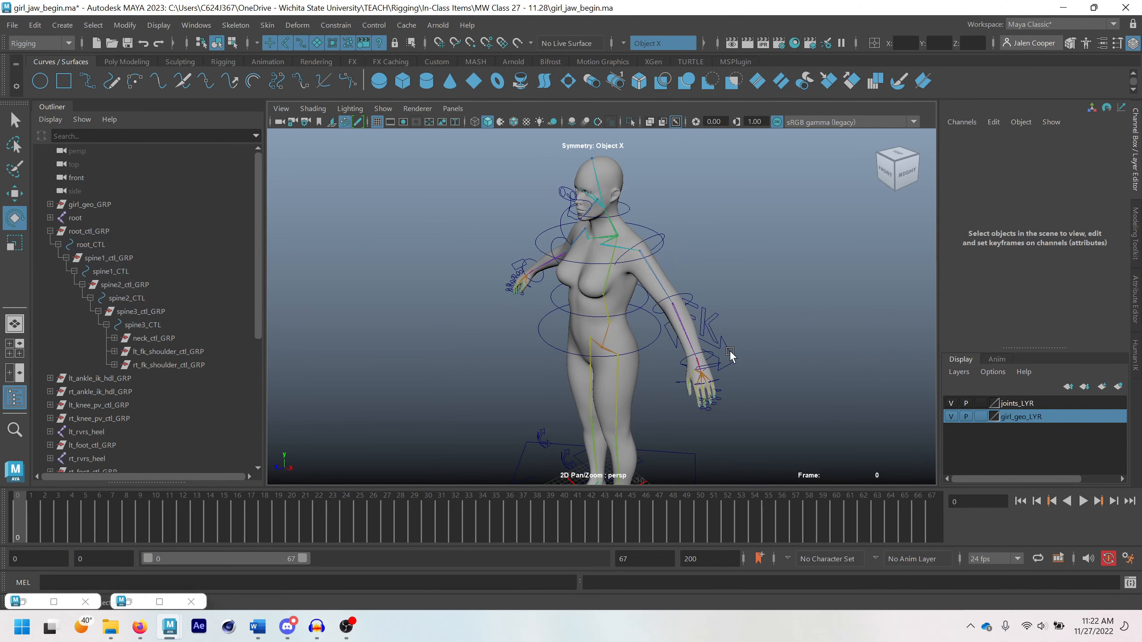
pyautogui.click(730, 355)
pyautogui.press('q')
pyautogui.keyDown('alt'); pyautogui.moveTo(591, 332); pyautogui.dragTo(590, 317); pyautogui.keyUp('alt')
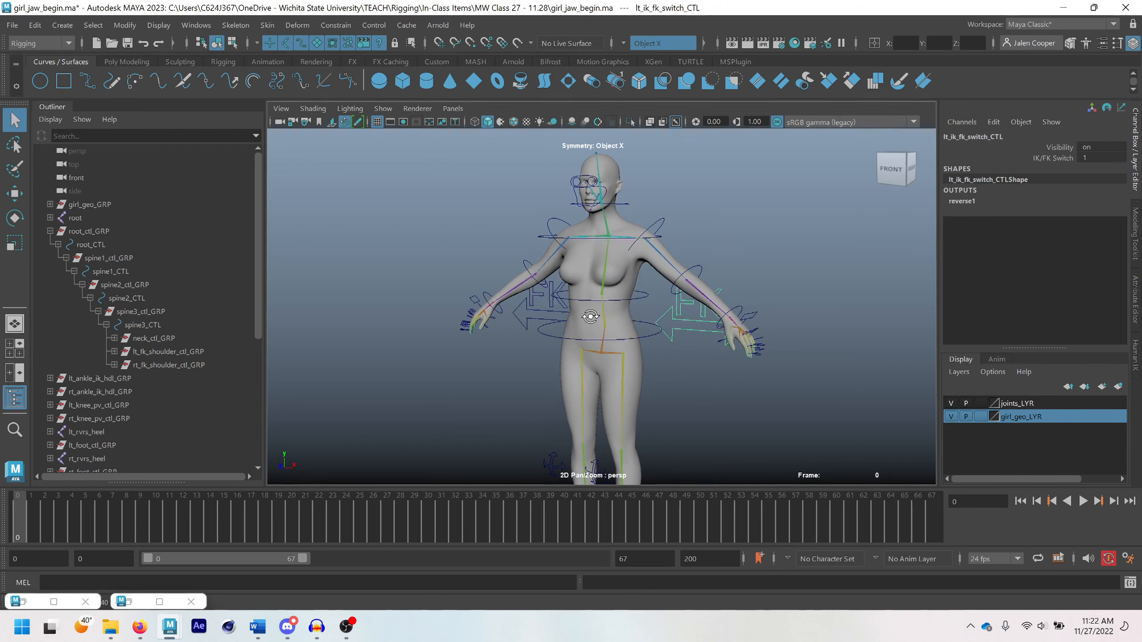
pyautogui.keyDown('shift'); pyautogui.click(525, 322); pyautogui.keyUp('shift')
pyautogui.doubleClick(1089, 159)
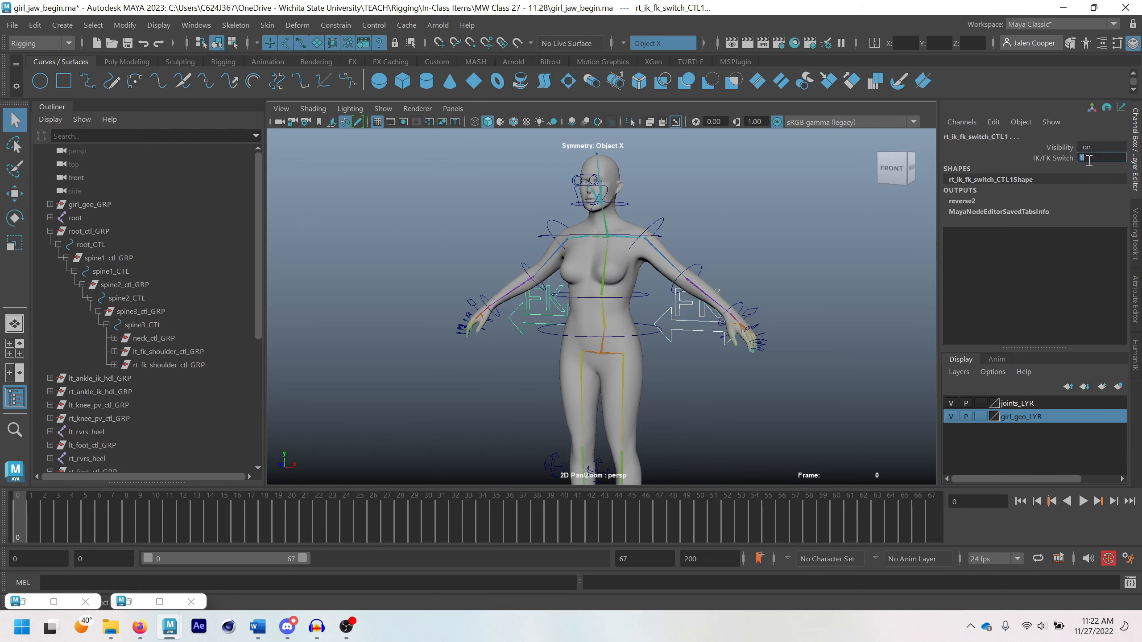
pyautogui.write('0')
pyautogui.press('Return')
# Switch the left arm to IK by setting the IK/FK Switch of lt_ik_fk_switch_CTL to 0
pyautogui.click(716, 330)
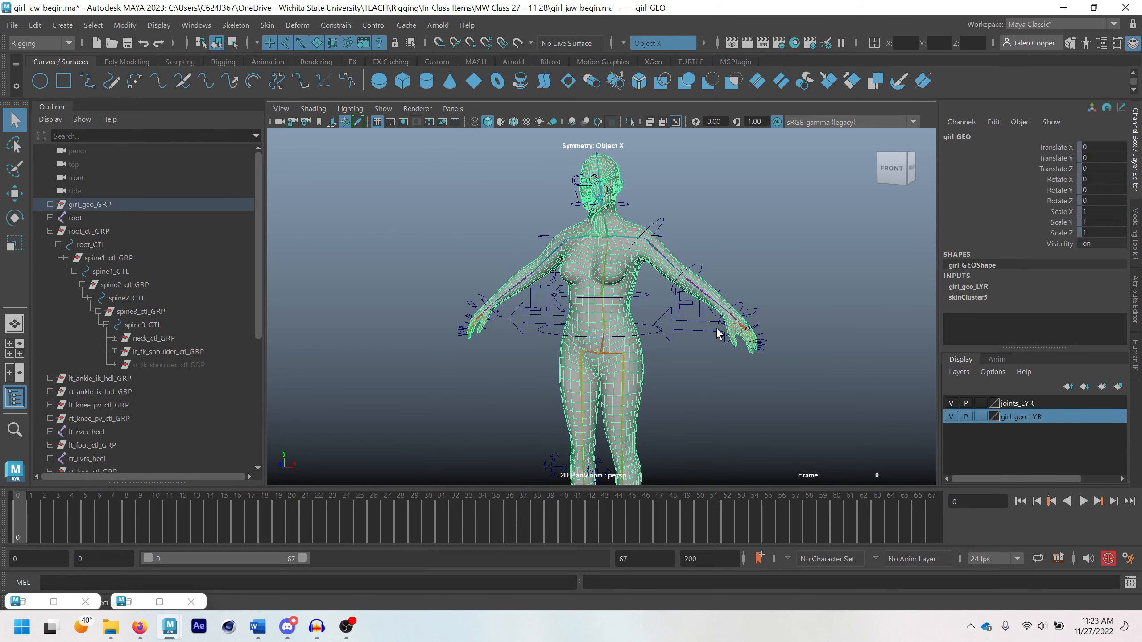
pyautogui.click(701, 330)
pyautogui.doubleClick(1105, 158)
pyautogui.write('1')
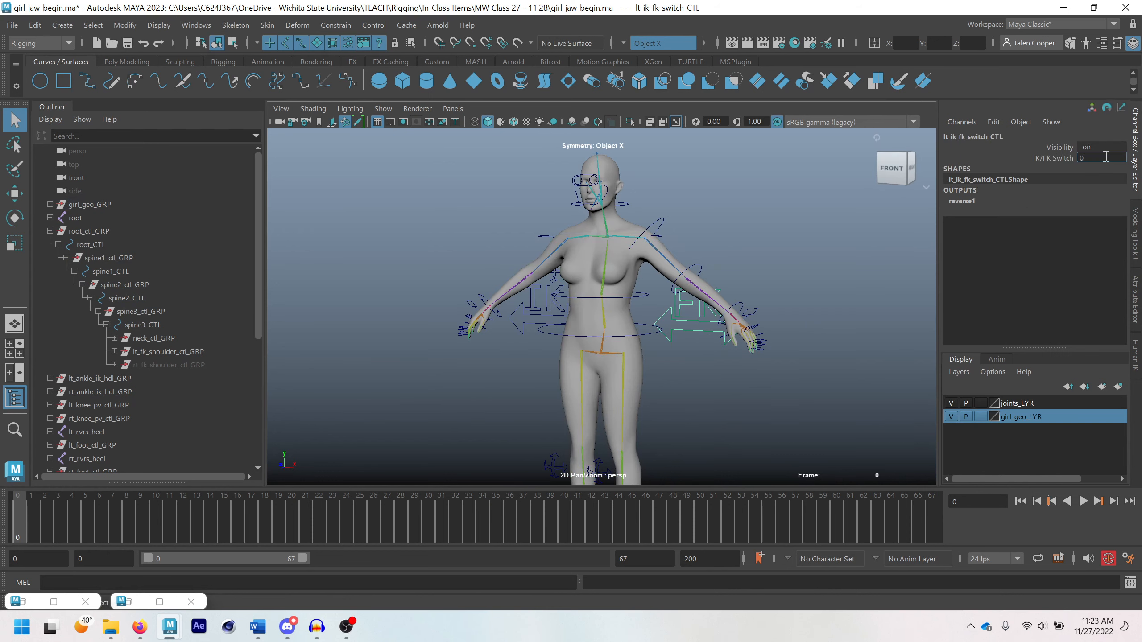
pyautogui.press('Return')
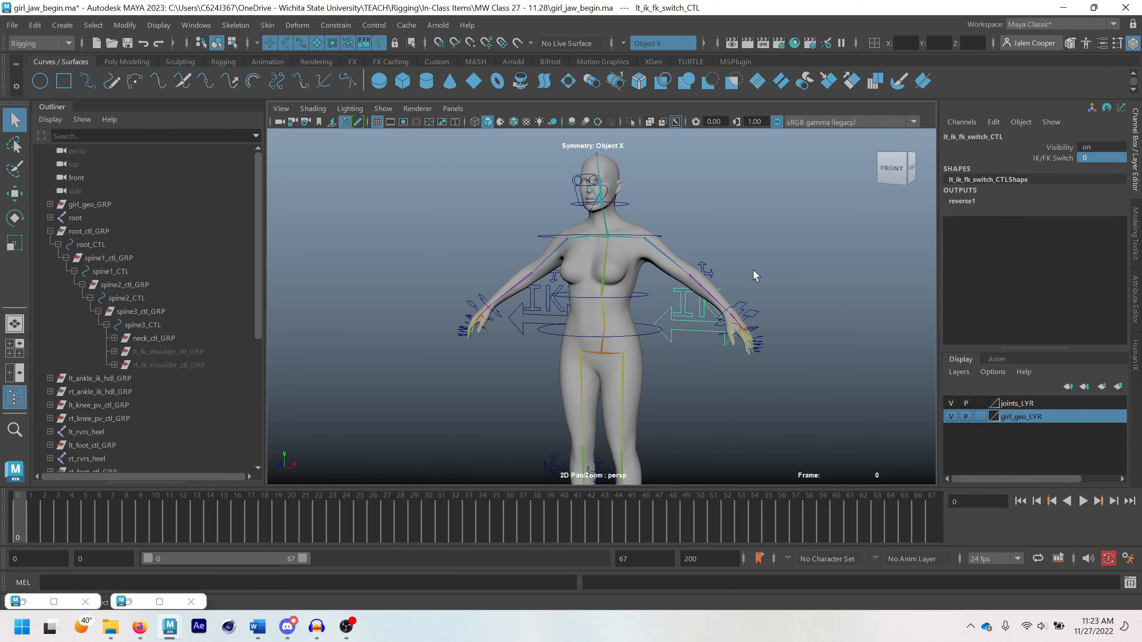
# Rotate spine3_CTL to test how the arms behave in IK mode, and undo the rotation
pyautogui.scroll(-2, 753, 268)
pyautogui.keyDown('alt'); pyautogui.moveTo(764, 250); pyautogui.dragTo(751, 302); pyautogui.keyUp('alt')
pyautogui.scroll(3, 751, 302)
pyautogui.click(653, 269)
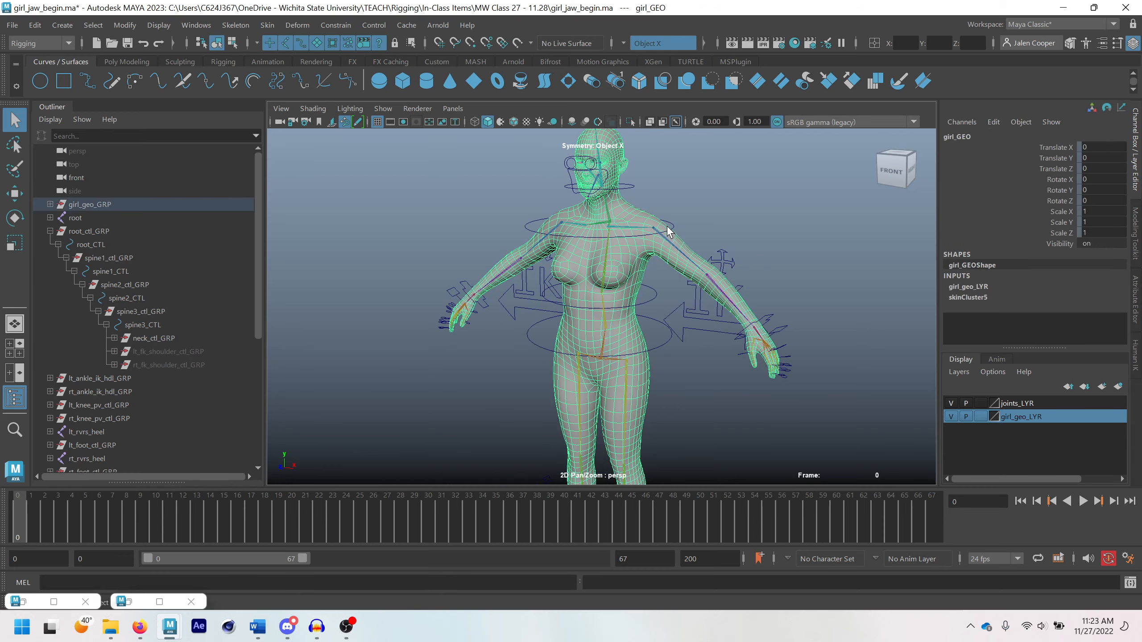
pyautogui.click(673, 226)
pyautogui.press('e')
pyautogui.moveTo(595, 193)
pyautogui.mouseDown()
pyautogui.moveTo(589, 237)
pyautogui.moveTo(610, 205)
pyautogui.mouseUp()
pyautogui.hotkey('ctrl', 'z')
pyautogui.hotkey('ctrl', 'z')
pyautogui.hotkey('ctrl', 'z')
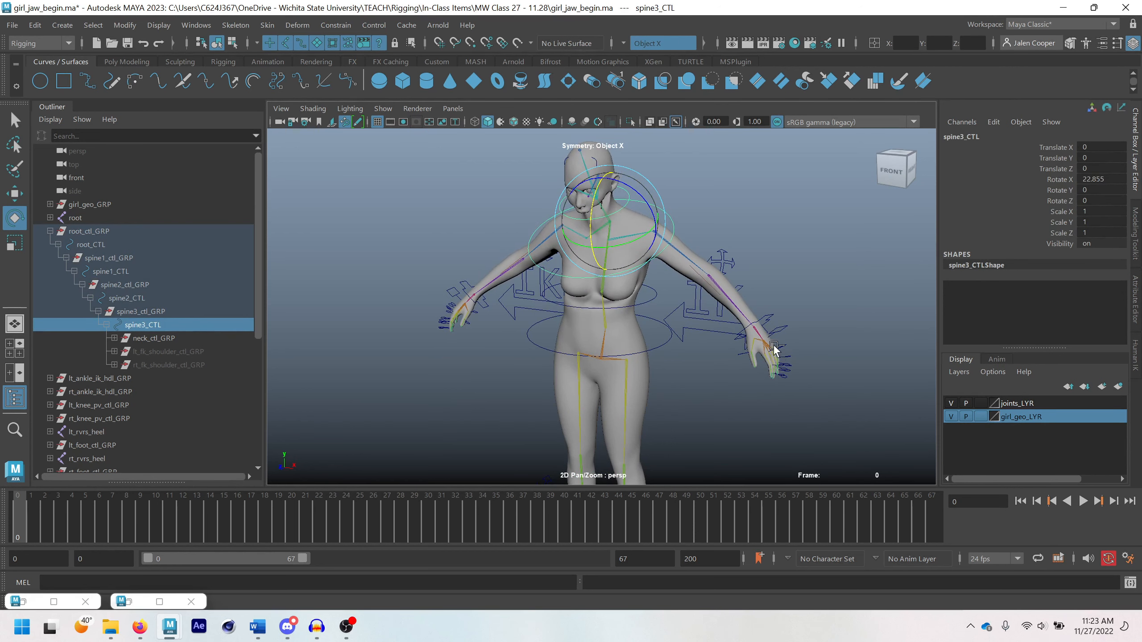
# Locate lt_ik_wrist_ctl_GRP from the left IK wrist control and parent it under spine3_CTL
pyautogui.click(769, 317)
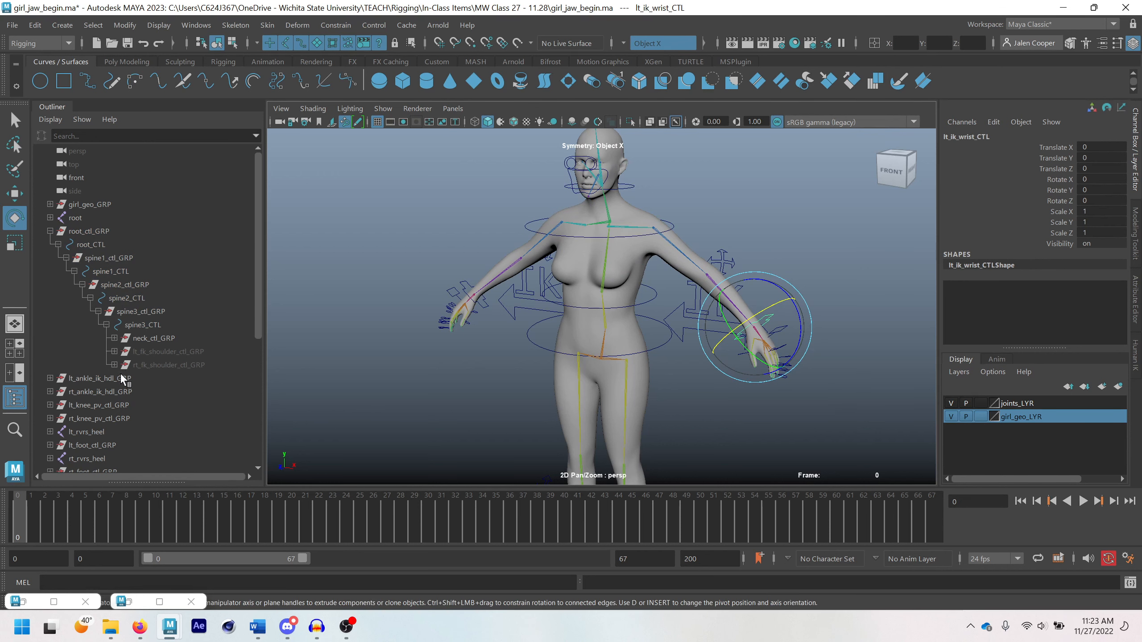
pyautogui.scroll(-5, 119, 373)
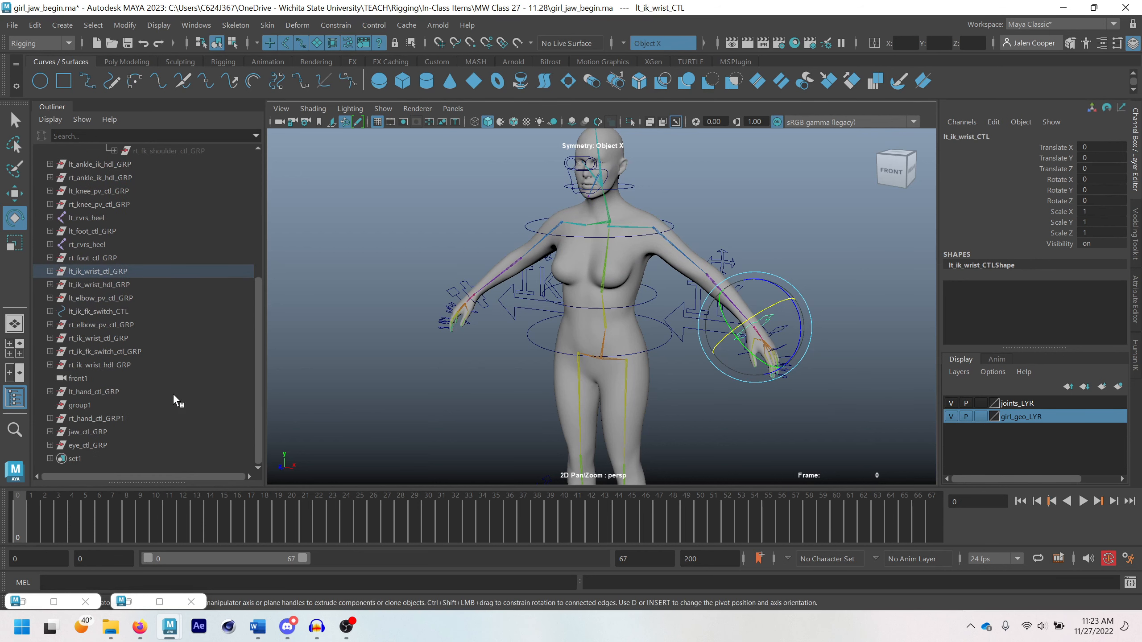
pyautogui.click(98, 271)
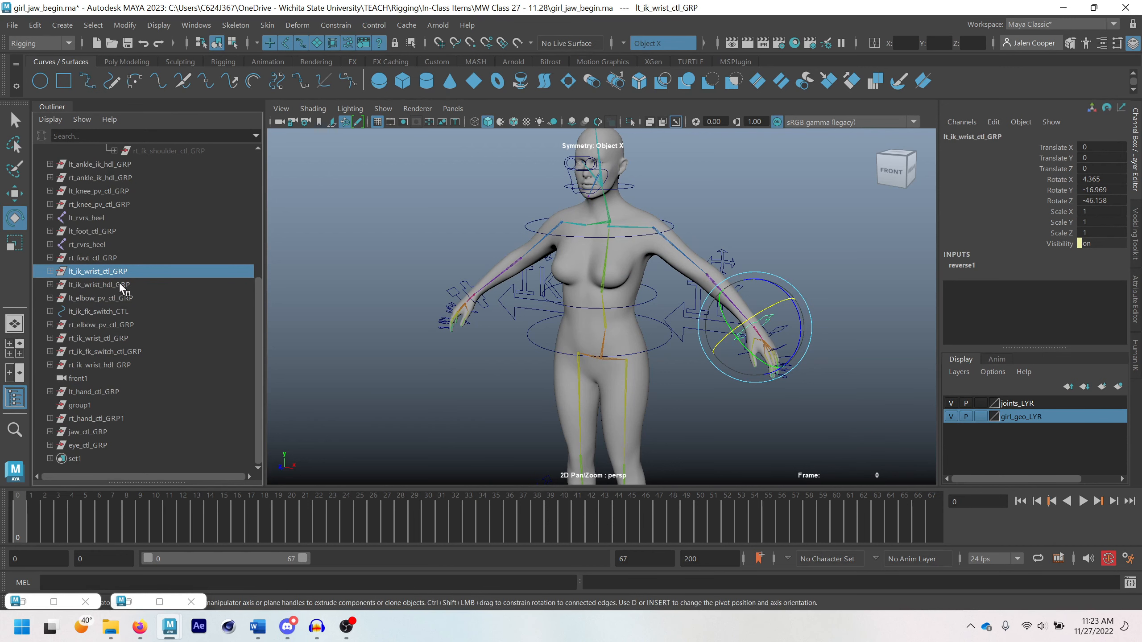
pyautogui.scroll(3, 119, 282)
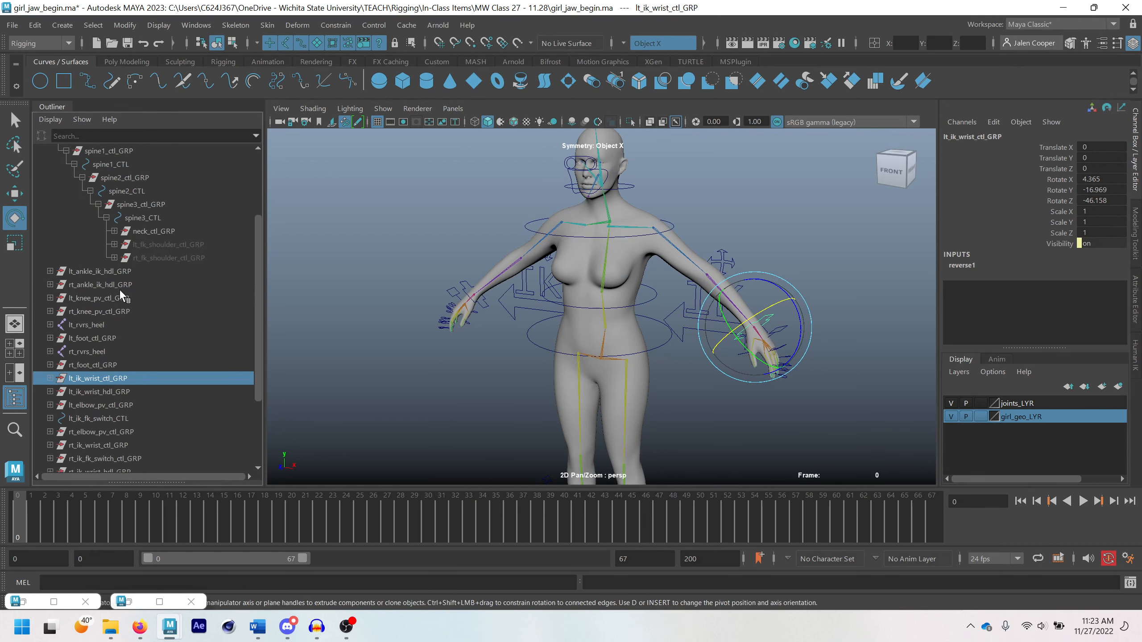
pyautogui.keyDown('ctrl'); pyautogui.click(137, 218); pyautogui.keyUp('ctrl')
pyautogui.press('p')
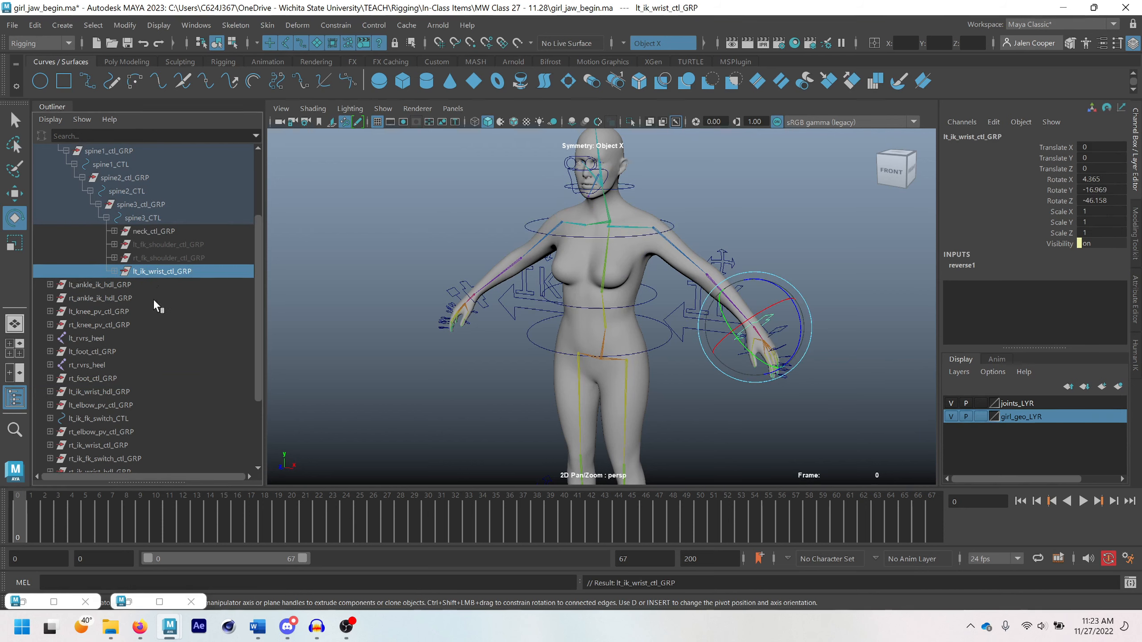
# Parent rt_ik_wrist_ctl_GRP under spine3_CTL as well
pyautogui.click(99, 443)
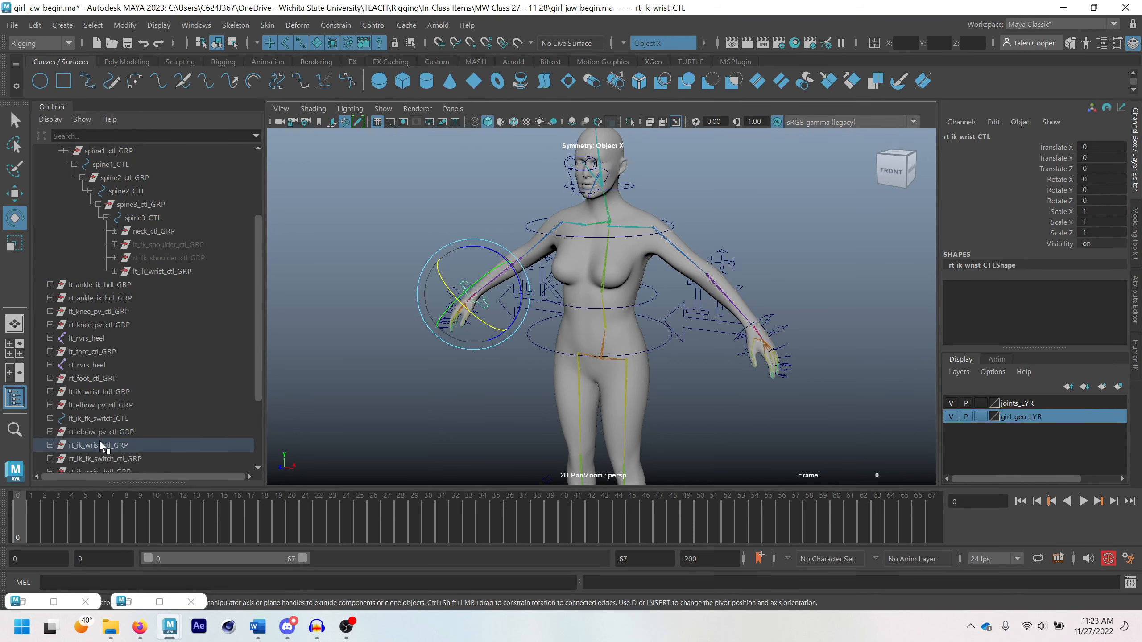
pyautogui.keyDown('ctrl'); pyautogui.click(156, 218); pyautogui.keyUp('ctrl')
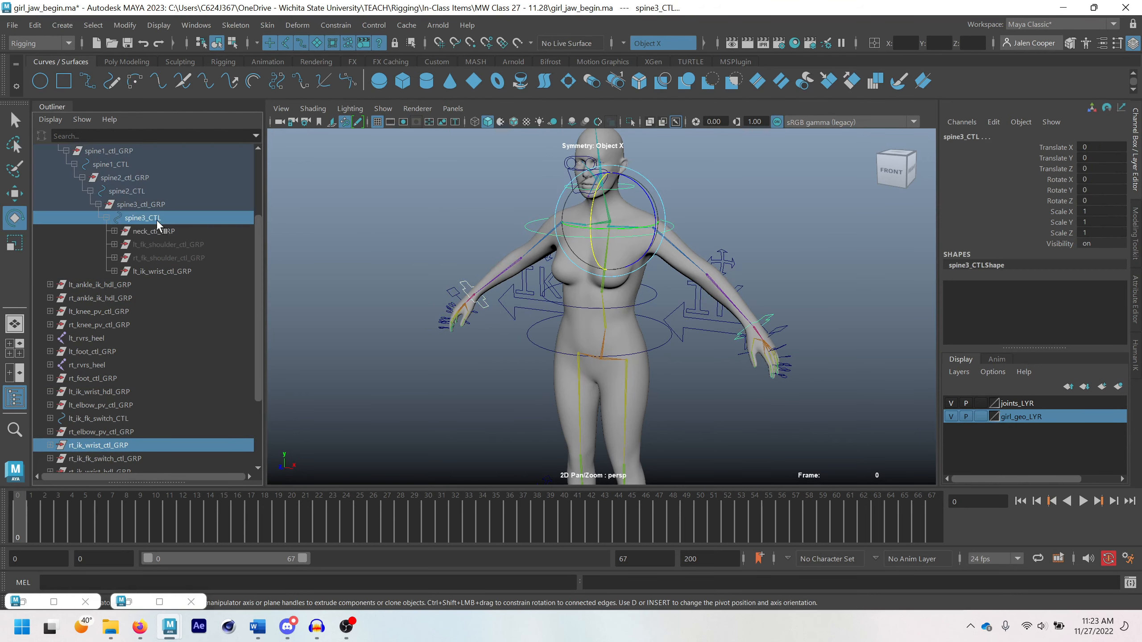
pyautogui.press('p')
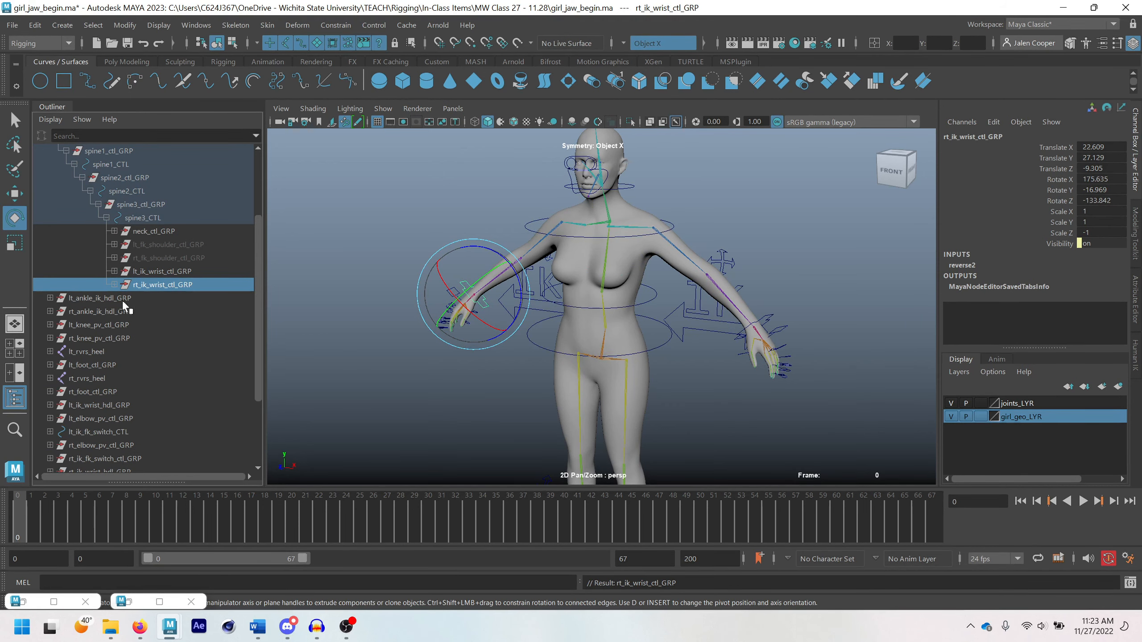
# Expand lt_ankle_ik_hdl_GRP to check the constraints on its IK handle, and collapse root_ctl_GRP
pyautogui.scroll(-3, 113, 390)
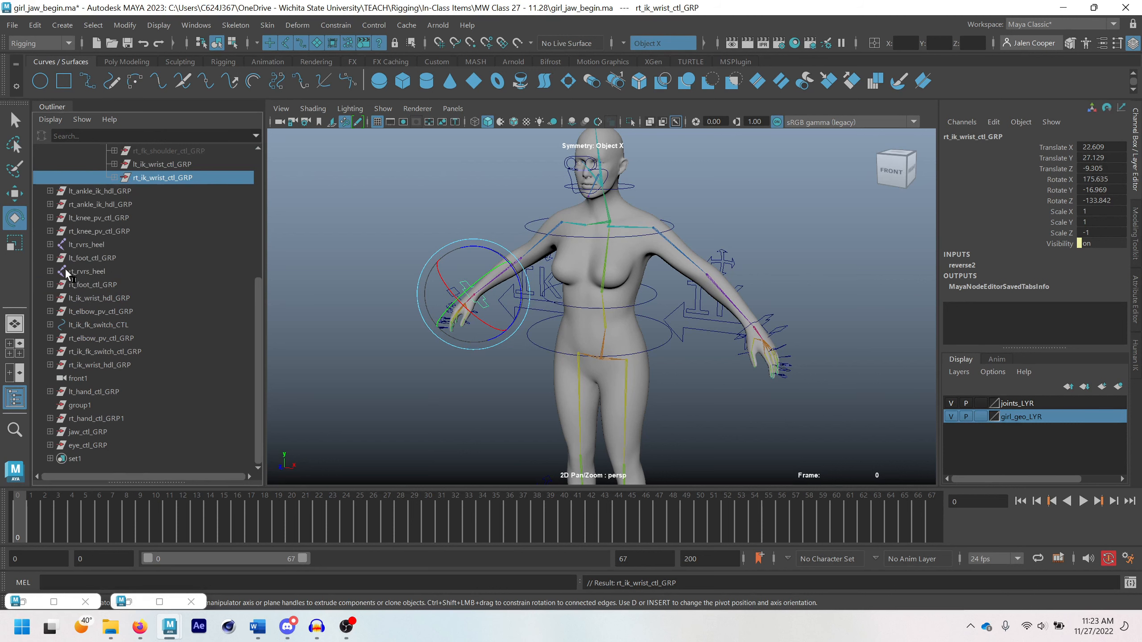
pyautogui.click(93, 190)
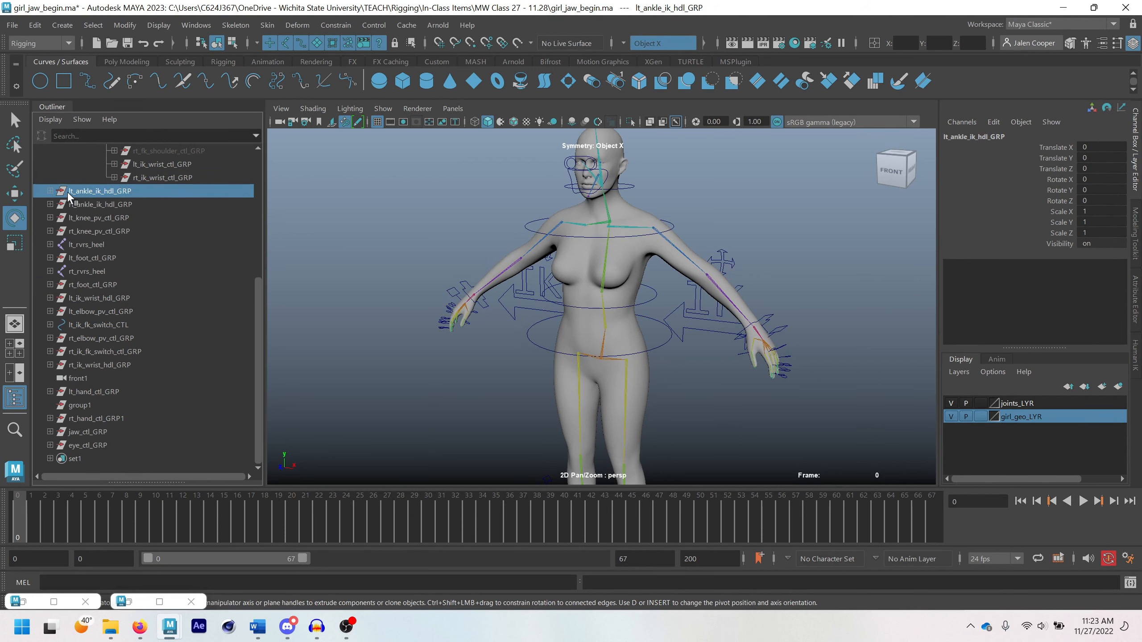
pyautogui.click(50, 191)
pyautogui.click(58, 205)
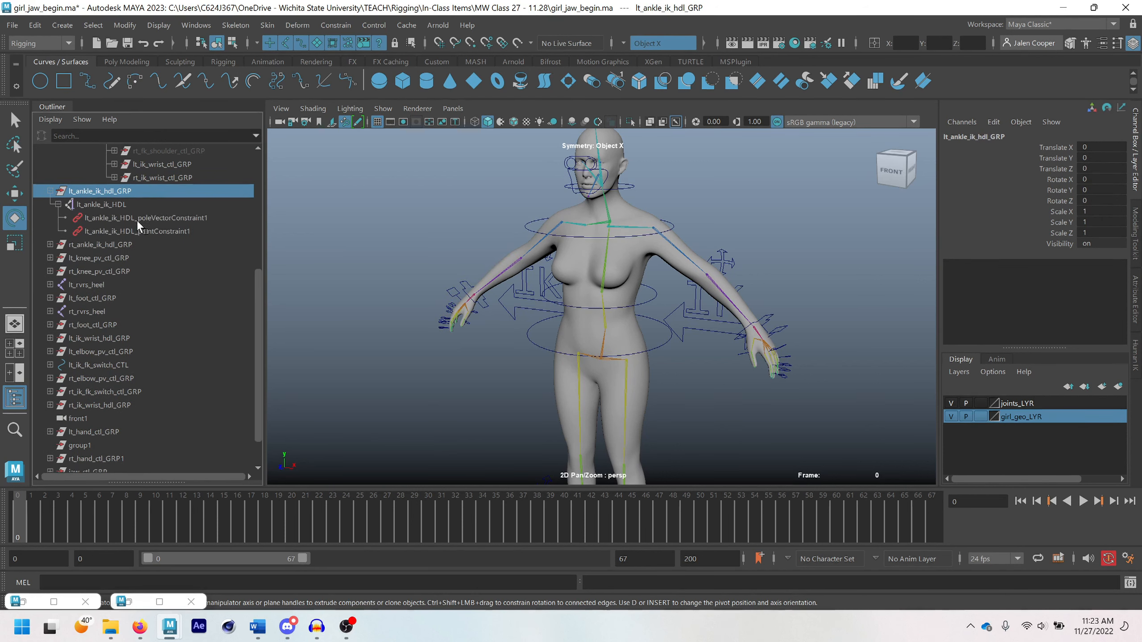
pyautogui.scroll(3, 148, 200)
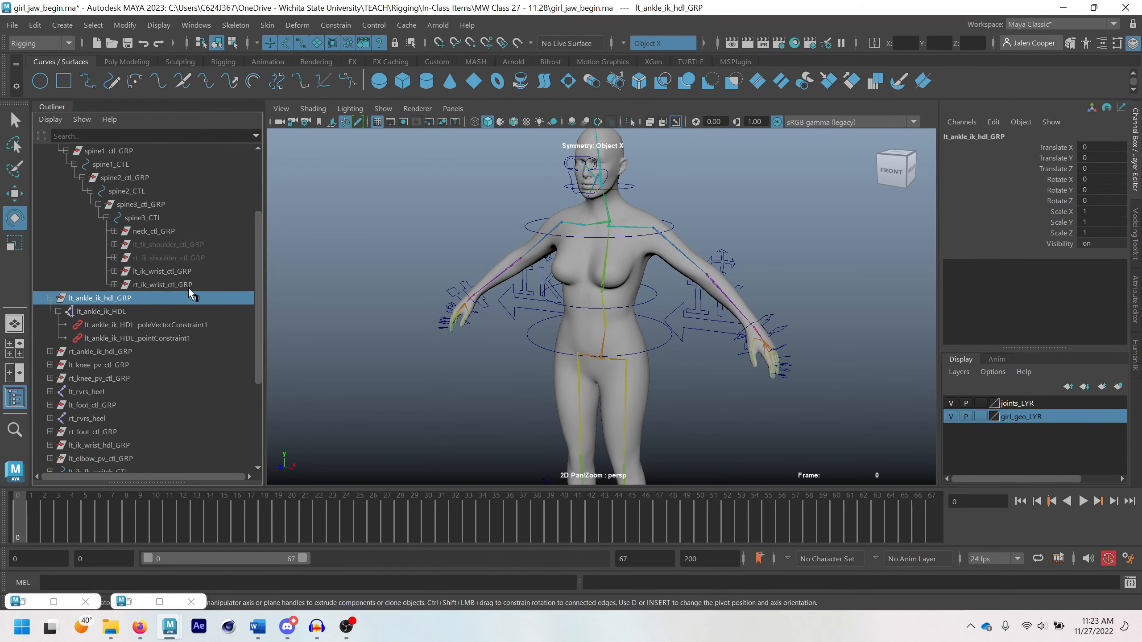
pyautogui.scroll(3, 89, 242)
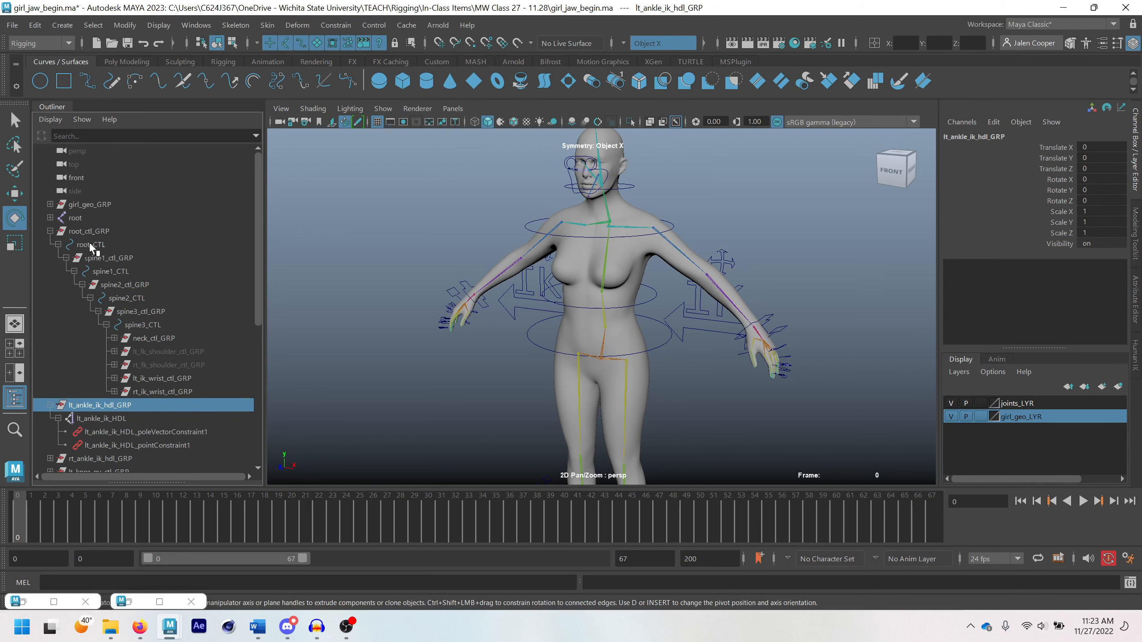
pyautogui.click(50, 230)
# Rotate the chest control slightly to test how the IK wrist controls follow, and undo it
pyautogui.scroll(-2, 629, 335)
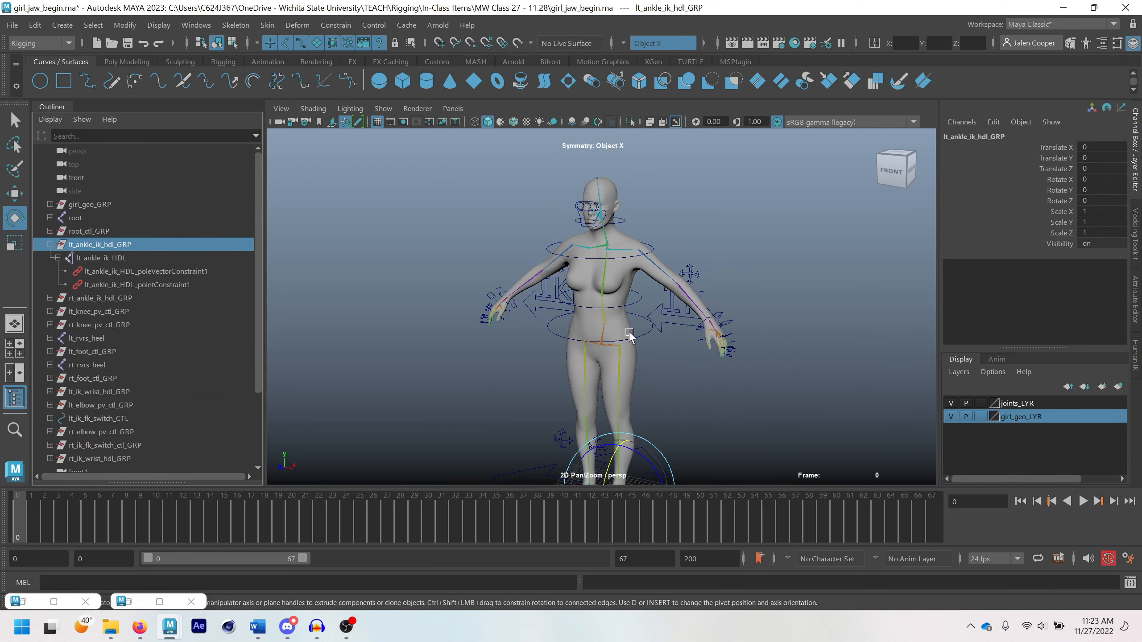
pyautogui.click(656, 245)
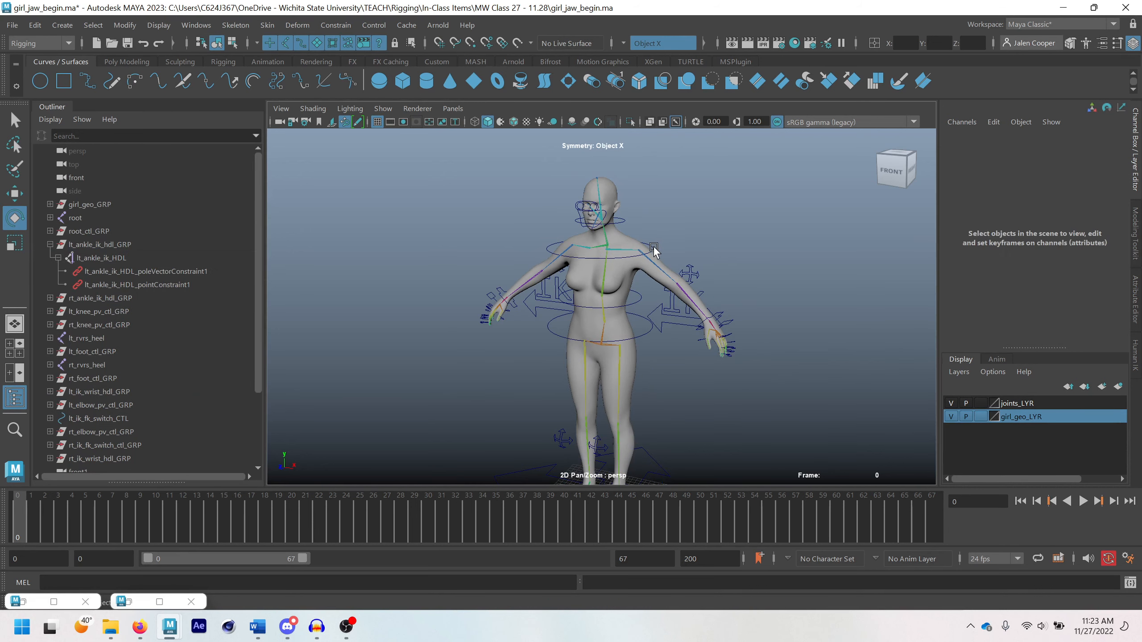
pyautogui.click(631, 251)
pyautogui.moveTo(616, 243)
pyautogui.mouseDown()
pyautogui.moveTo(627, 255)
pyautogui.moveTo(622, 238)
pyautogui.moveTo(594, 247)
pyautogui.moveTo(621, 244)
pyautogui.mouseUp()
pyautogui.hotkey('ctrl', 'z')
# Rotate spine1_CTL about X to test how the upper body and arm controls follow, and undo the rotation
pyautogui.click(649, 333)
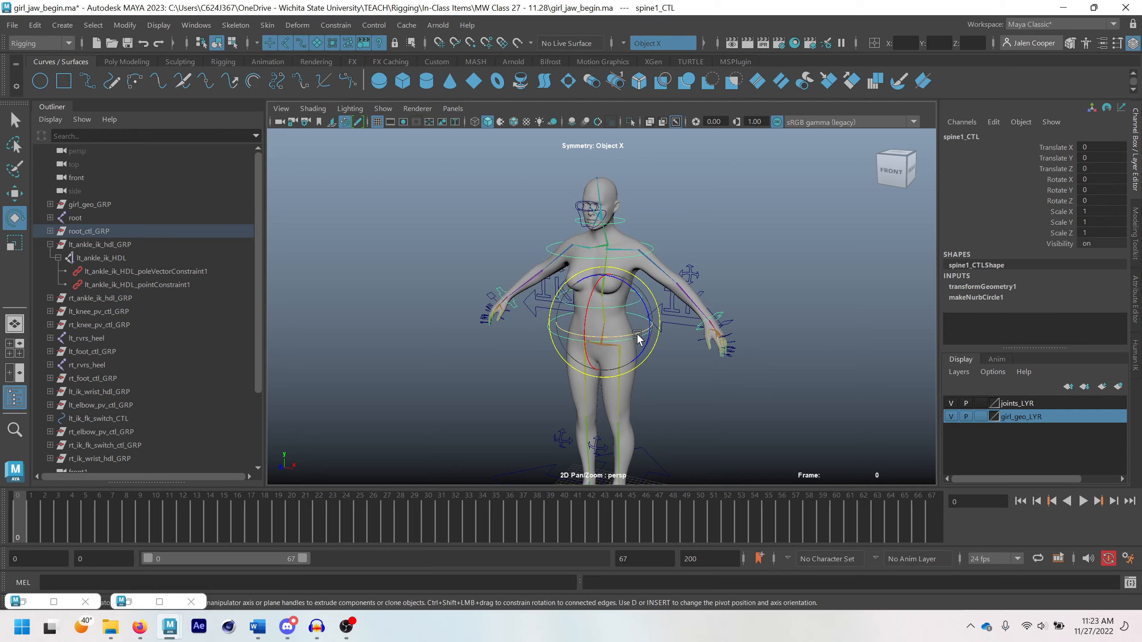
pyautogui.moveTo(596, 333); pyautogui.dragTo(621, 318)
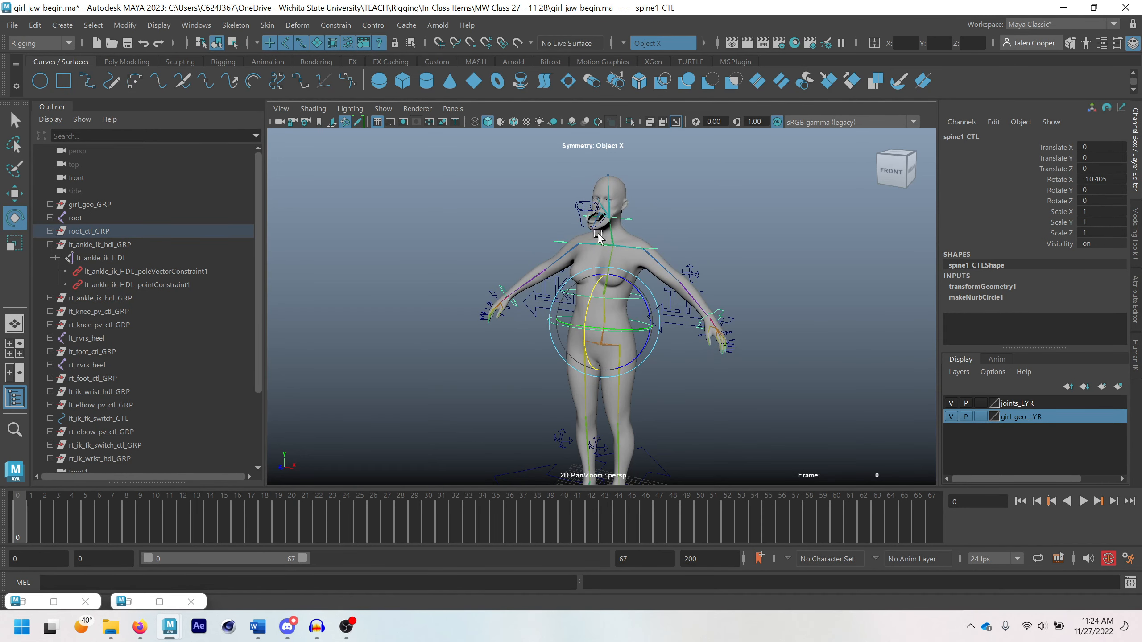
pyautogui.scroll(2, 584, 202)
pyautogui.hotkey('ctrl', 'z')
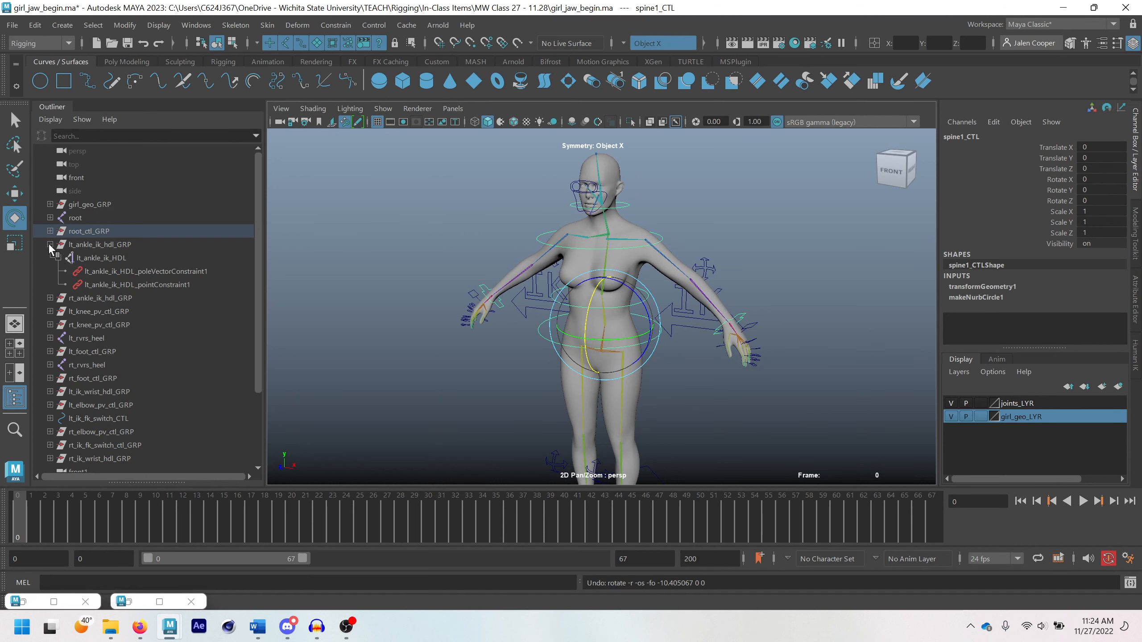
# Select the neck control on the figure and reveal neck_CTL in the Outliner hierarchy
pyautogui.click(638, 207)
pyautogui.click(623, 210)
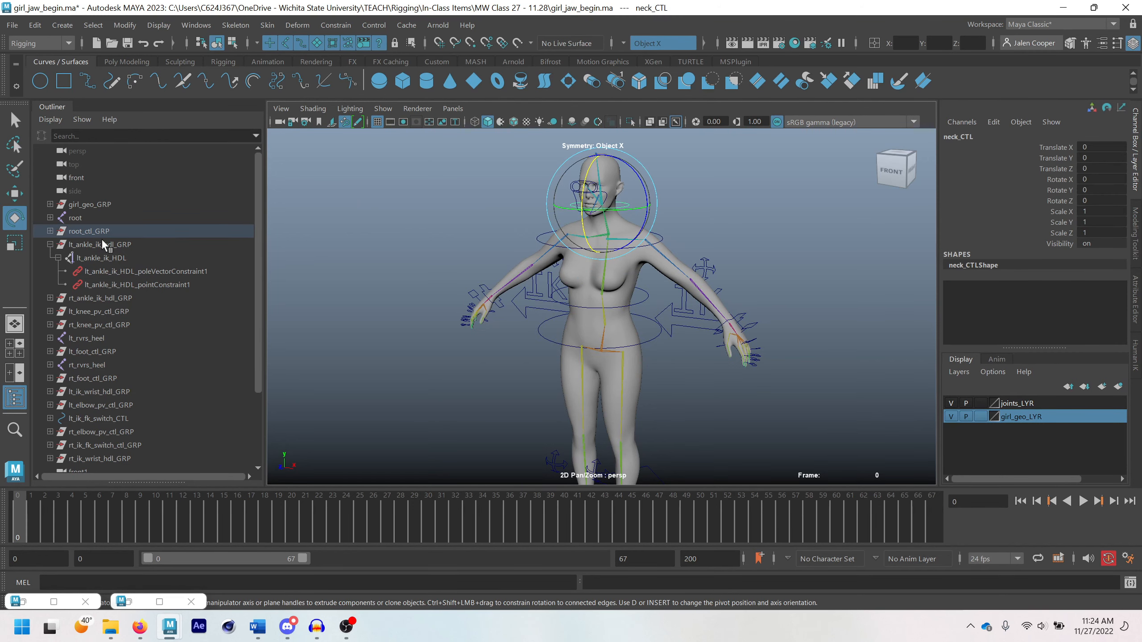
pyautogui.press('f')
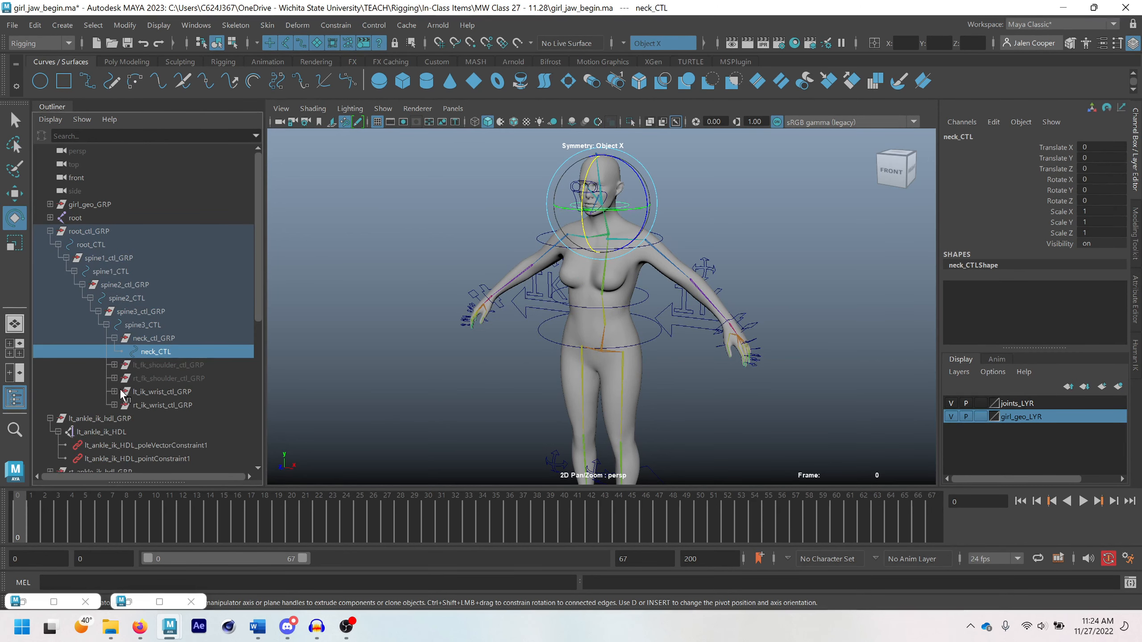
pyautogui.click(143, 326)
pyautogui.click(150, 354)
pyautogui.press('q')
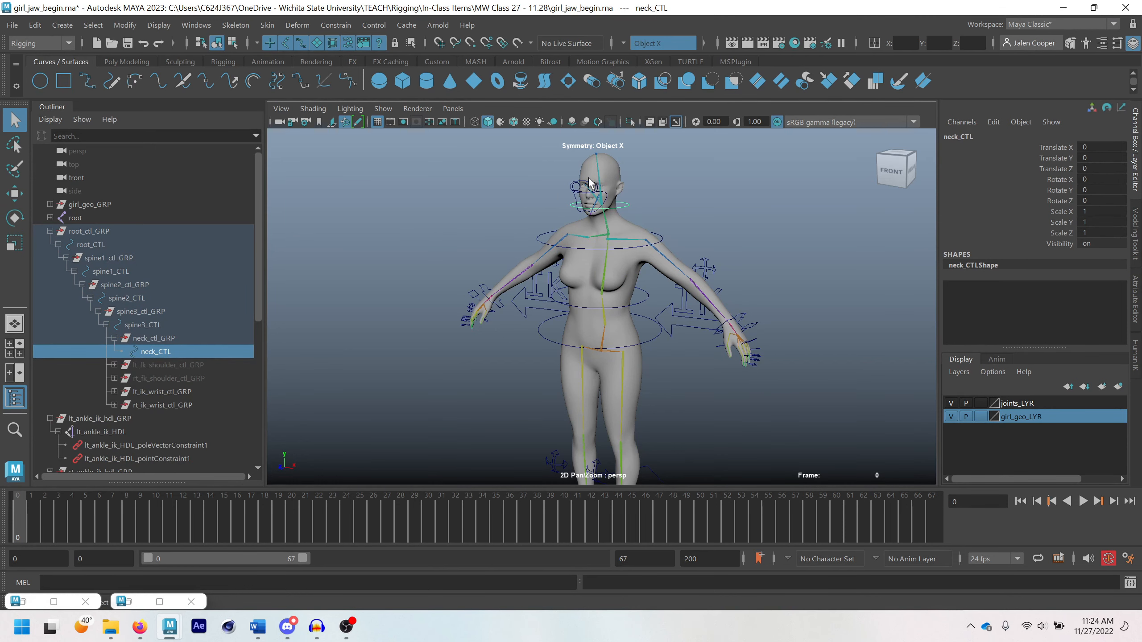
# Parent jaw_ctl_GRP and eye_ctl_GRP under neck_CTL, and expand neck_CTL to check both groups
pyautogui.scroll(1, 589, 184)
pyautogui.scroll(1, 619, 239)
pyautogui.scroll(-6, 137, 341)
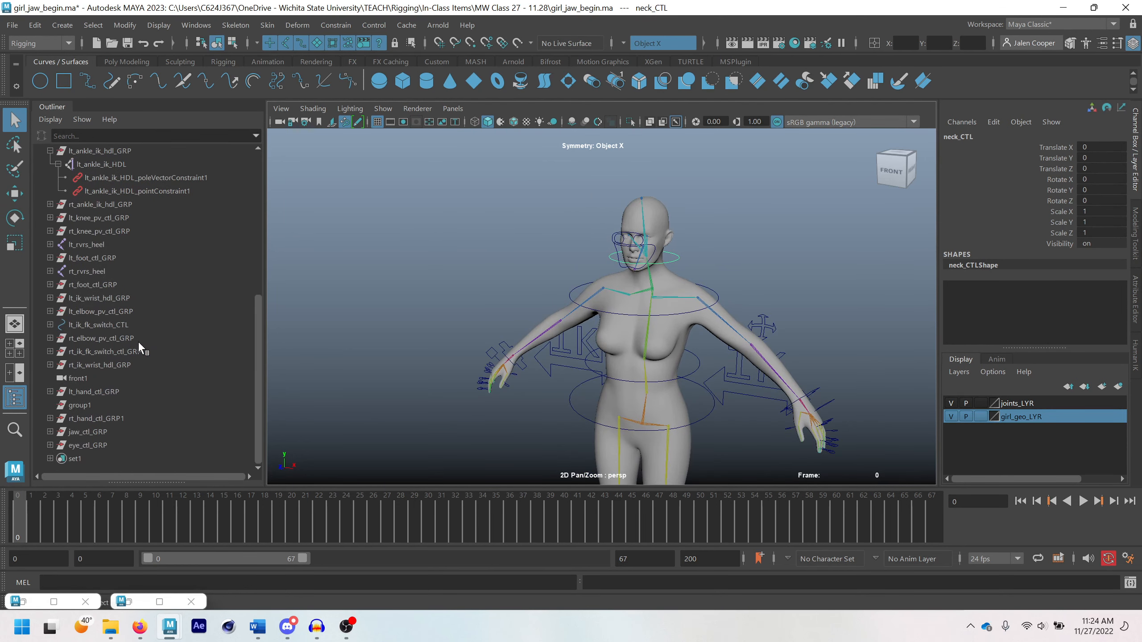
pyautogui.click(91, 432)
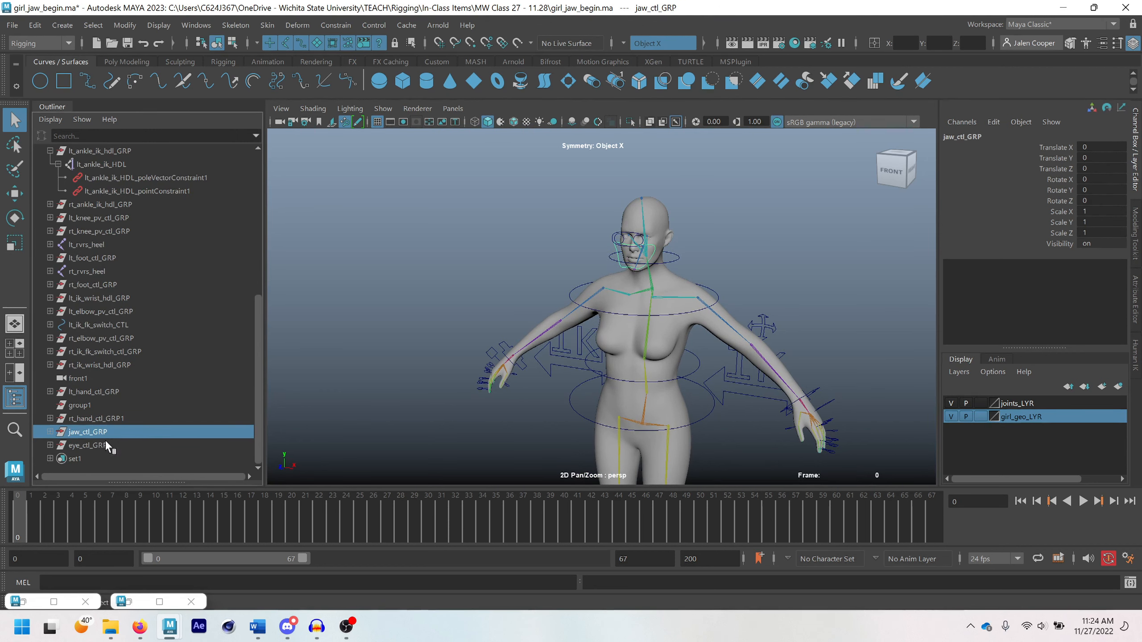
pyautogui.keyDown('ctrl'); pyautogui.click(98, 445); pyautogui.keyUp('ctrl')
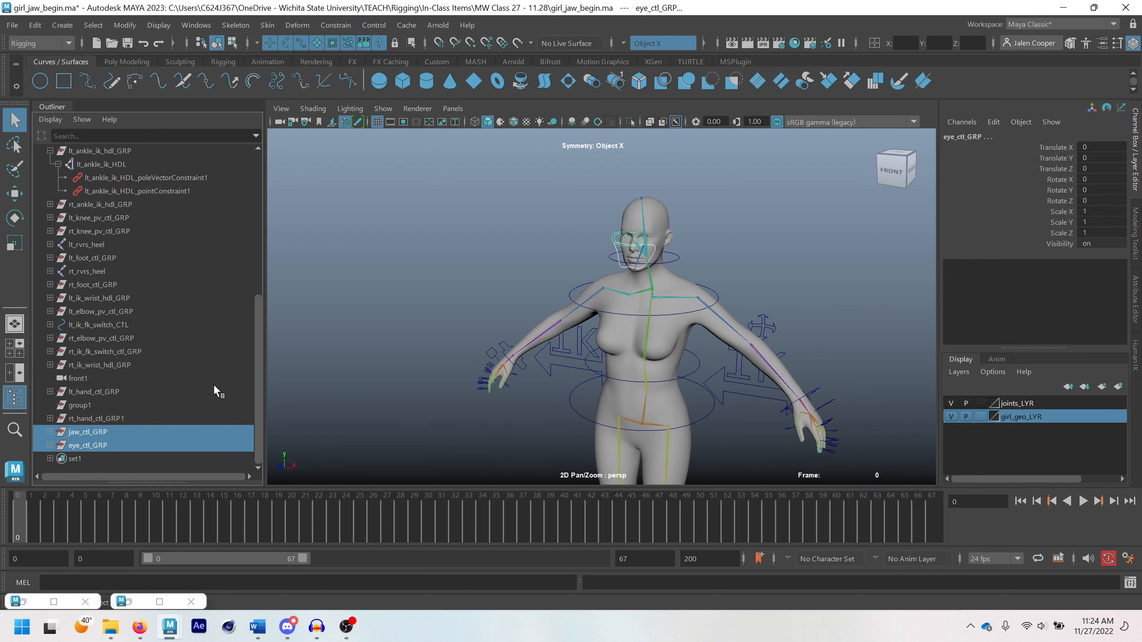
pyautogui.scroll(2, 618, 227)
pyautogui.keyDown('alt'); pyautogui.moveTo(628, 220); pyautogui.dragTo(601, 263, button='middle'); pyautogui.keyUp('alt')
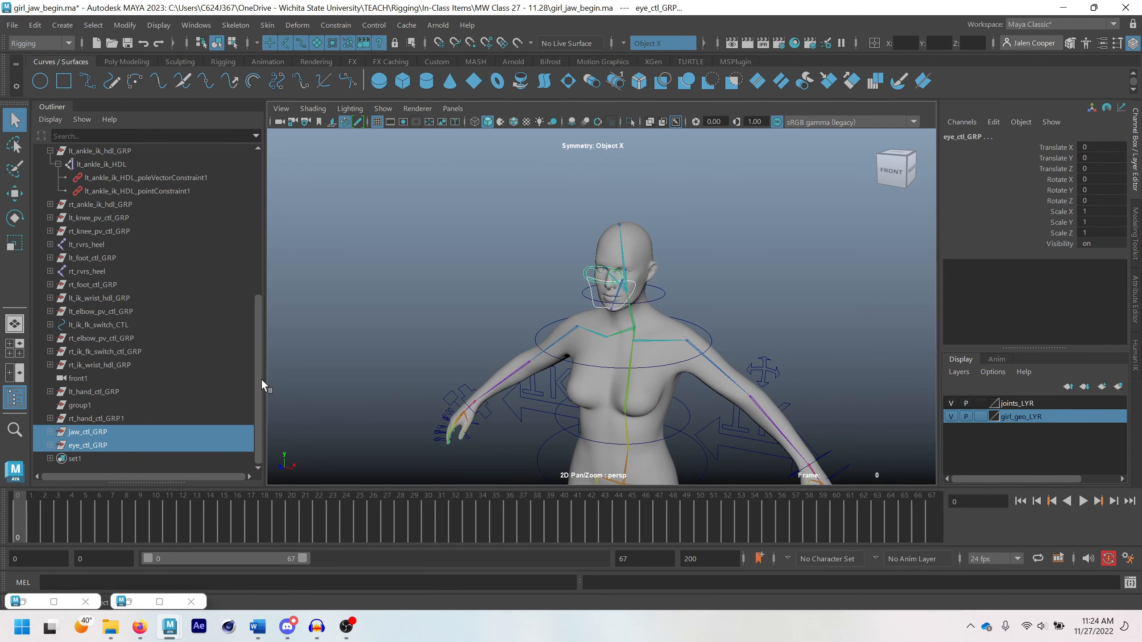
pyautogui.moveTo(261, 383); pyautogui.dragTo(288, 241)
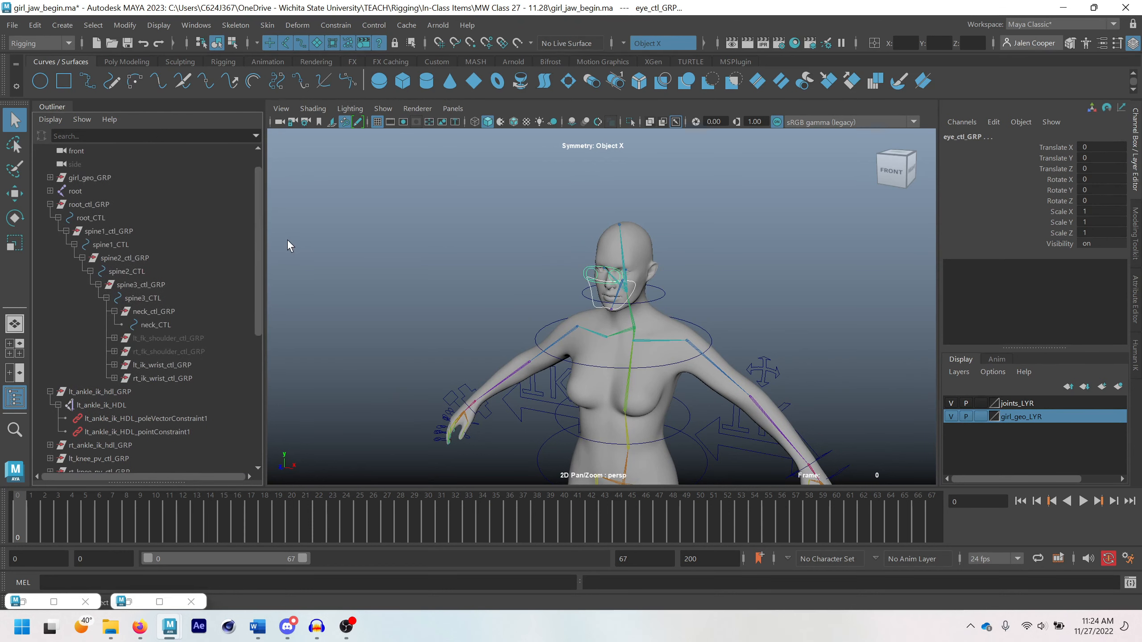
pyautogui.click(161, 327)
pyautogui.press('p')
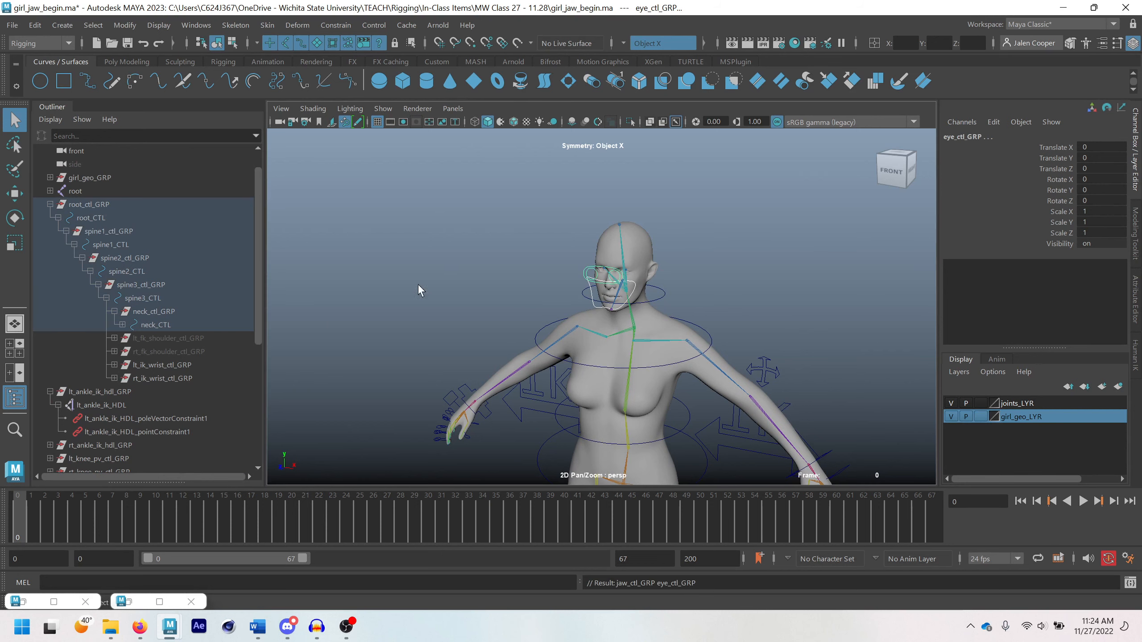
pyautogui.click(123, 323)
pyautogui.click(163, 338)
pyautogui.click(161, 352)
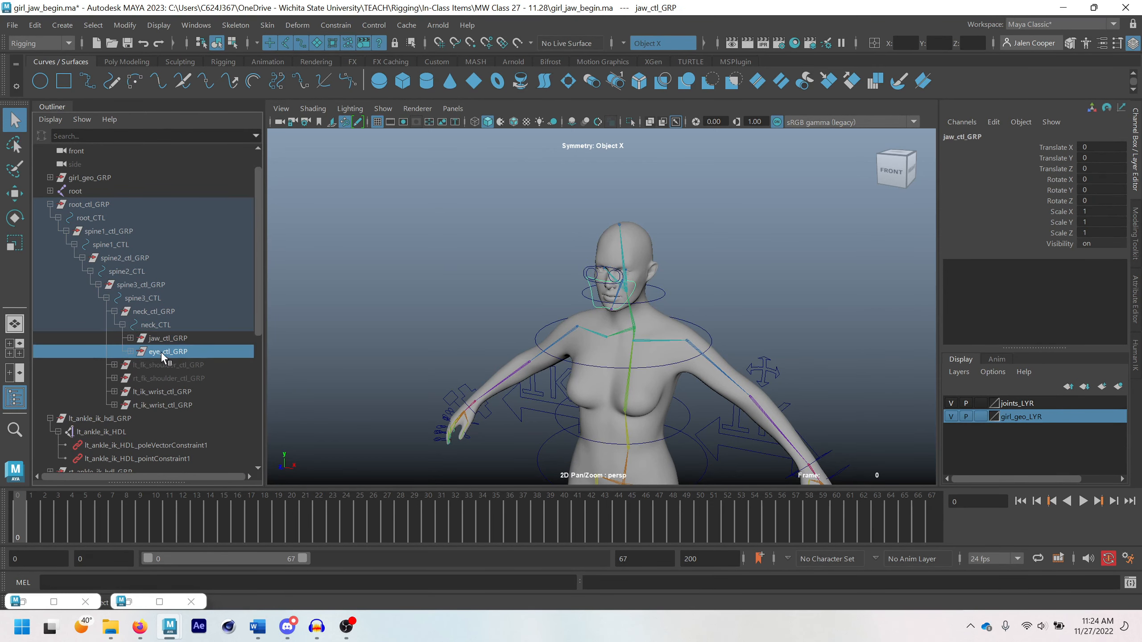
# Rotate neck_CTL about X in several stages to test how the jaw and eye controls follow the head
pyautogui.click(660, 299)
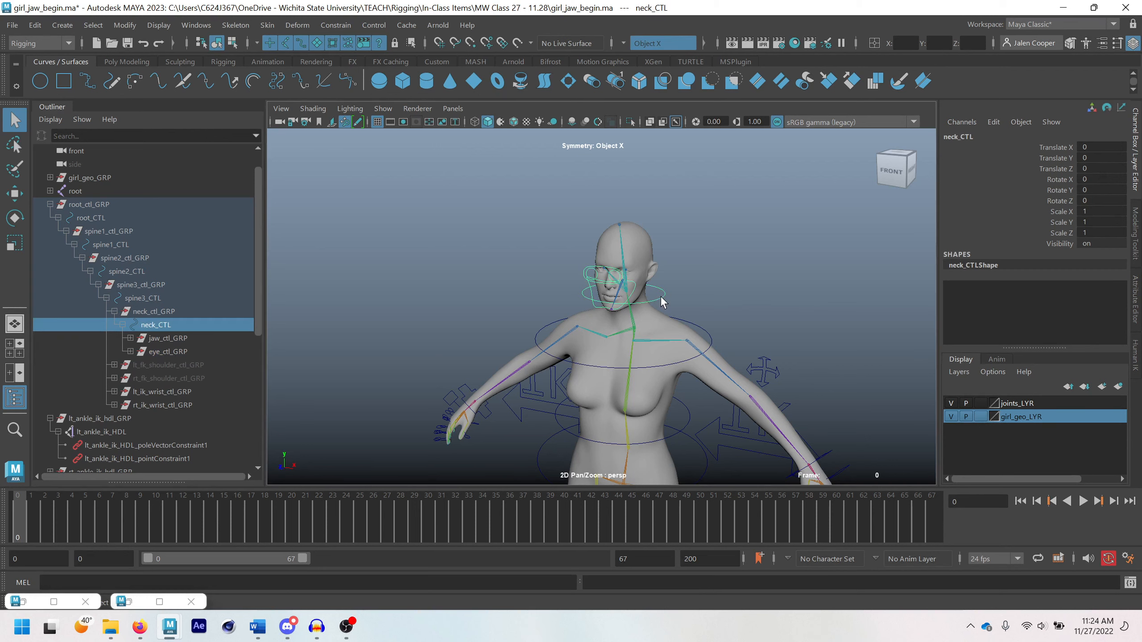
pyautogui.press('e')
pyautogui.moveTo(623, 289); pyautogui.dragTo(621, 263)
pyautogui.scroll(4, 621, 263)
pyautogui.scroll(5, 620, 264)
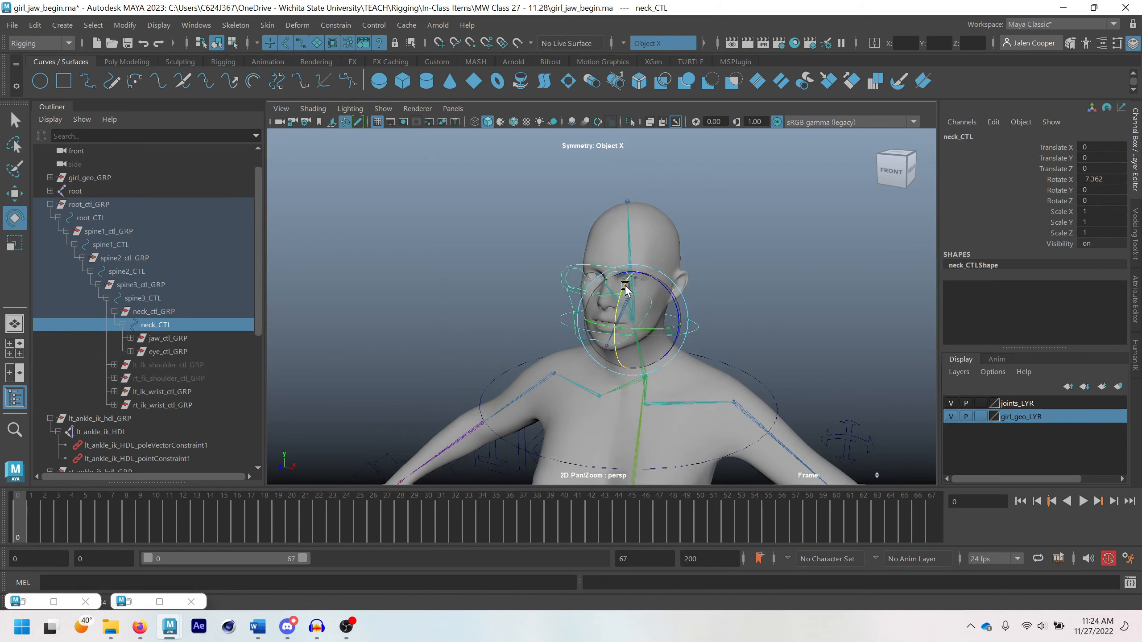
pyautogui.moveTo(642, 308); pyautogui.dragTo(644, 295)
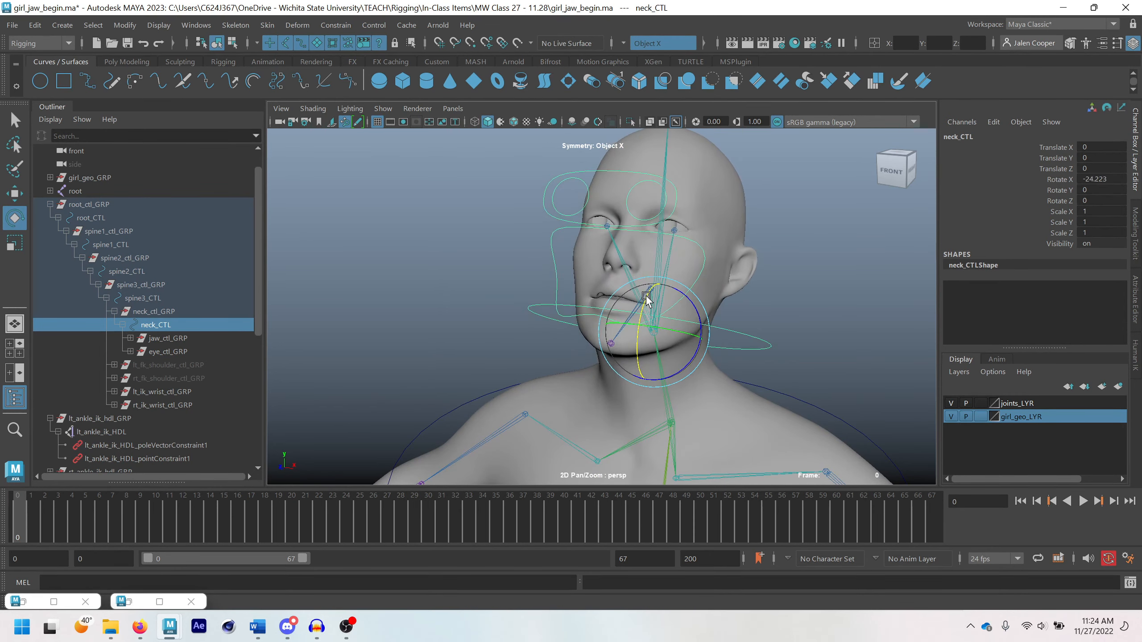
pyautogui.scroll(4, 653, 236)
pyautogui.keyDown('alt'); pyautogui.moveTo(668, 216); pyautogui.dragTo(656, 266, button='middle'); pyautogui.keyUp('alt')
pyautogui.moveTo(610, 386); pyautogui.dragTo(617, 425)
pyautogui.scroll(-4, 616, 425)
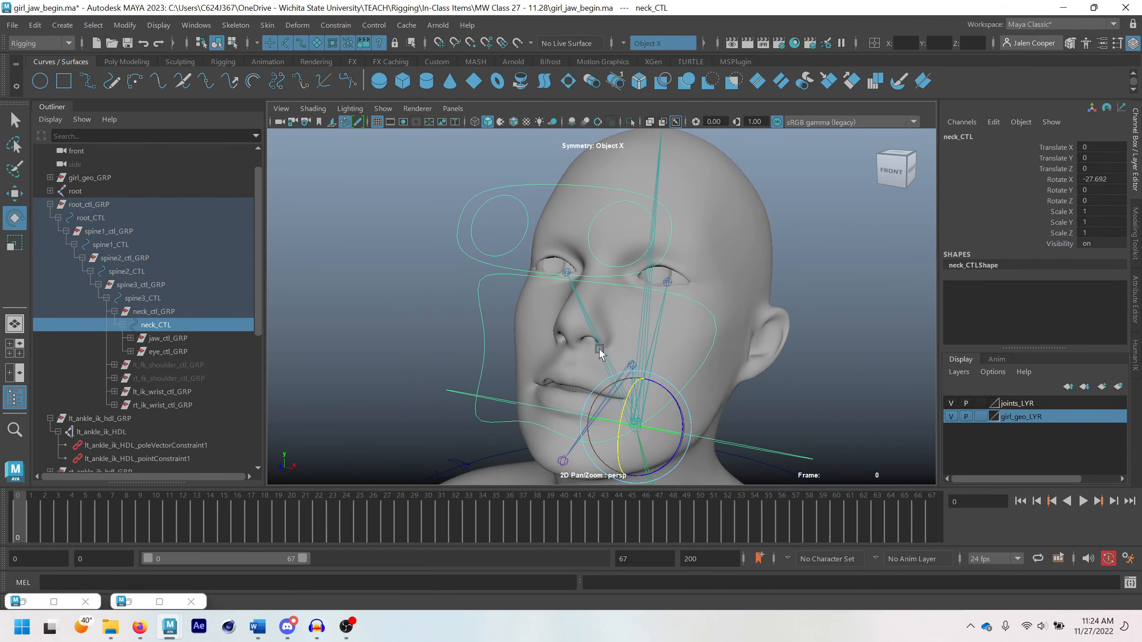
pyautogui.scroll(-3, 477, 261)
pyautogui.moveTo(668, 383); pyautogui.dragTo(640, 320)
# Undo the neck test rotations, reset neck_CTL's Rotate X to 0 and clear the selection
pyautogui.hotkey('ctrl', 'z')
pyautogui.hotkey('ctrl', 'z')
pyautogui.hotkey('ctrl', 'z')
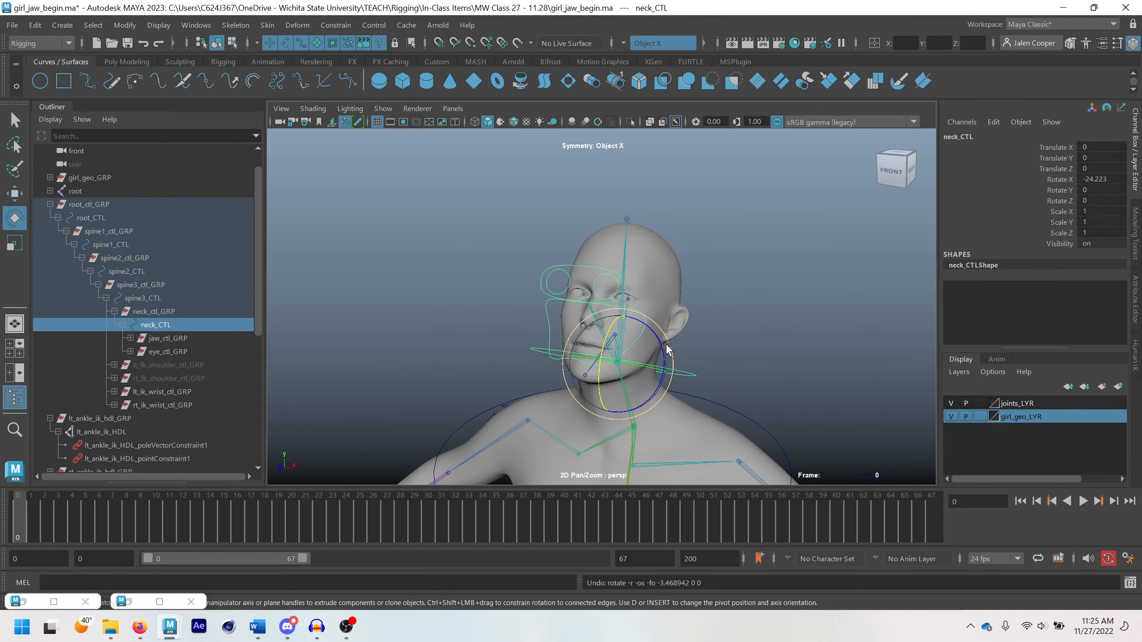
pyautogui.scroll(-4, 669, 342)
pyautogui.click(1108, 178)
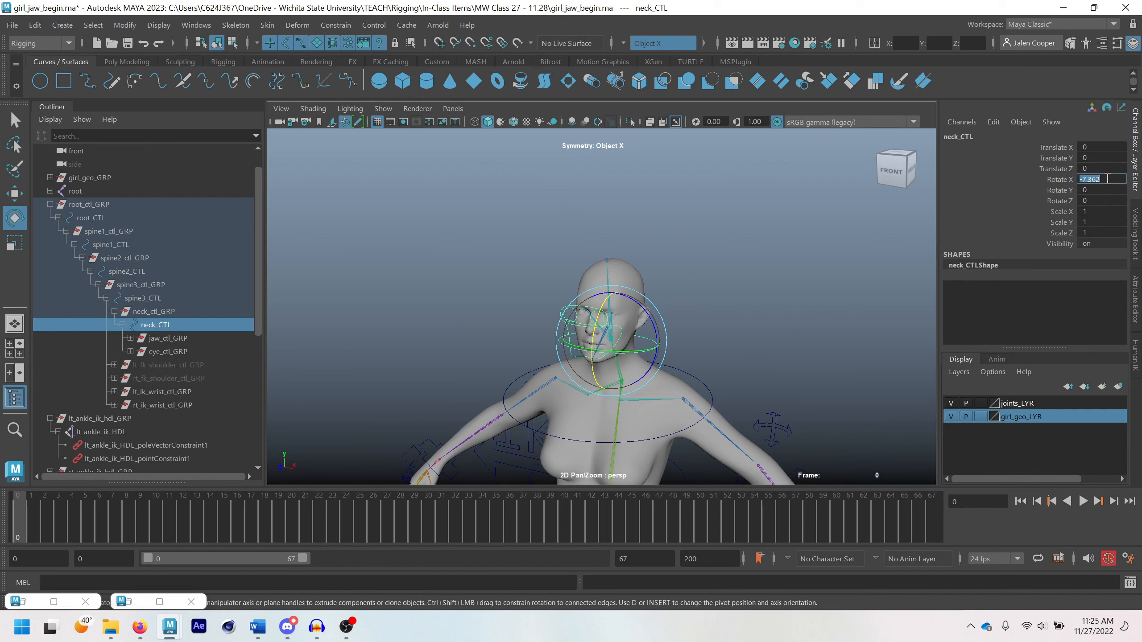
pyautogui.write('0')
pyautogui.press('Return')
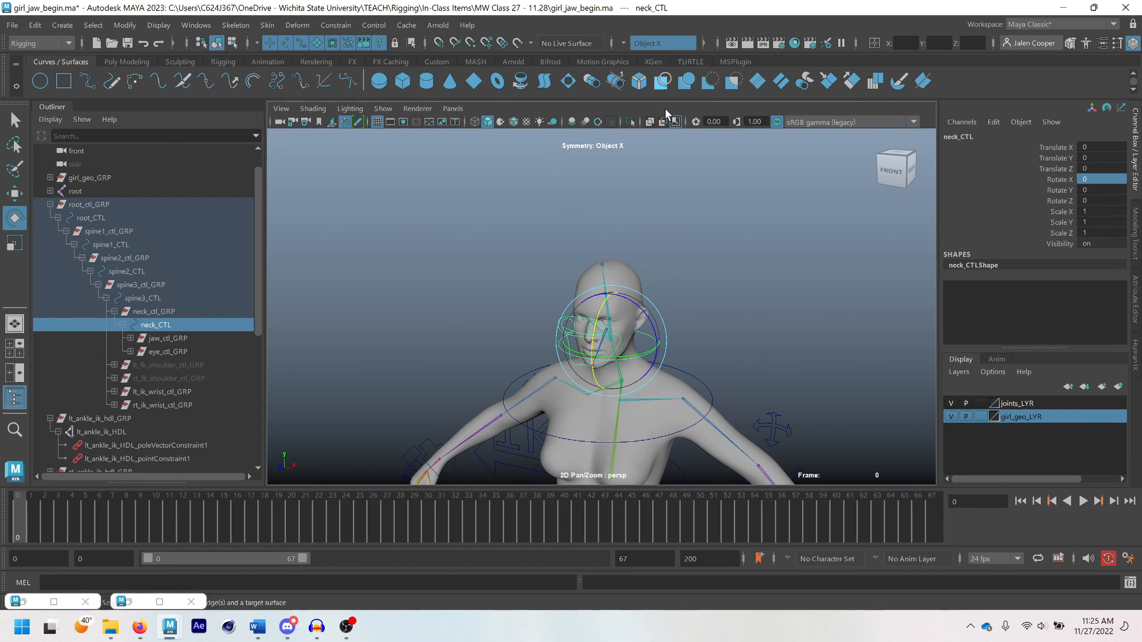
pyautogui.scroll(-5, 728, 260)
pyautogui.press('q')
pyautogui.click(705, 263)
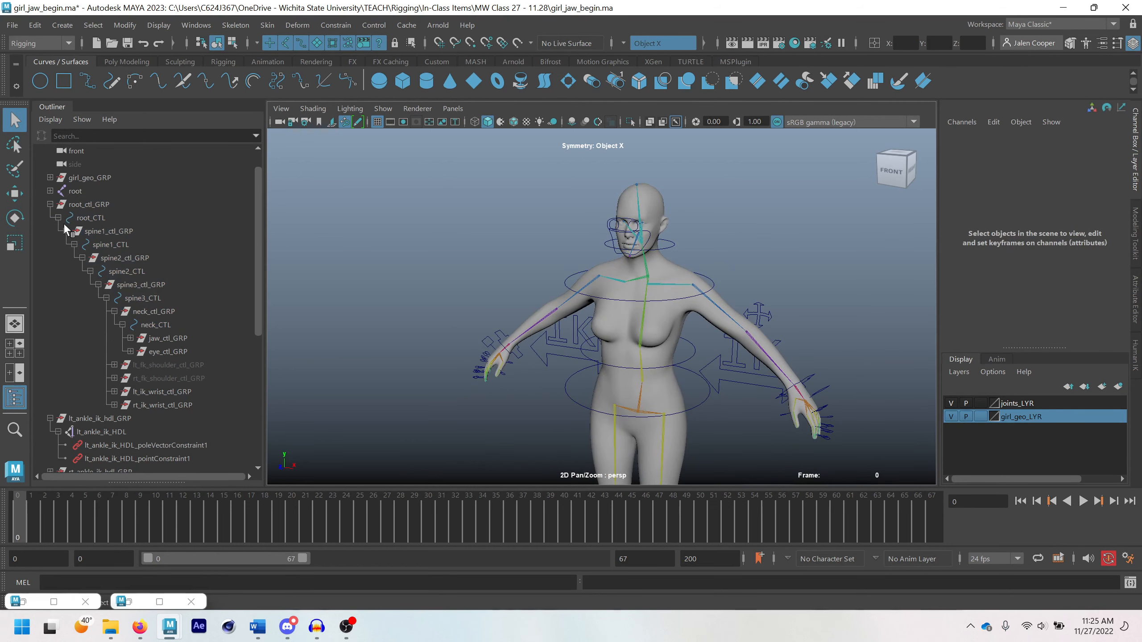
# Move root_ctl_GRP slightly to test how the whole rig follows, and undo the moves
pyautogui.click(86, 205)
pyautogui.press('f')
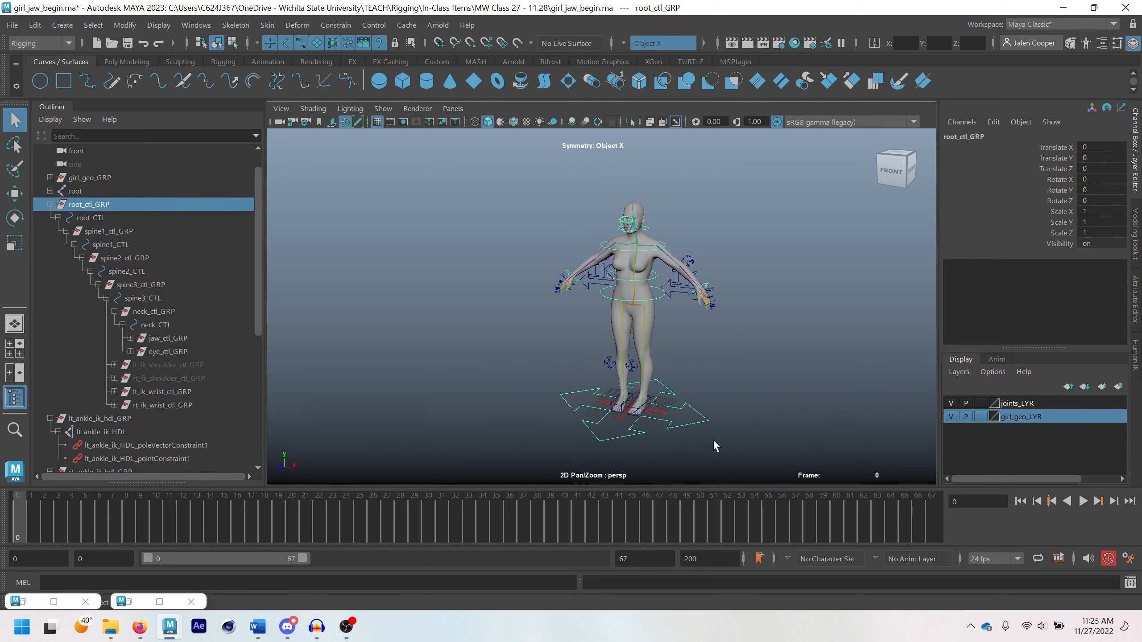
pyautogui.press('w')
pyautogui.moveTo(643, 425); pyautogui.dragTo(614, 428)
pyautogui.moveTo(651, 418)
pyautogui.mouseDown()
pyautogui.moveTo(636, 423)
pyautogui.moveTo(665, 421)
pyautogui.moveTo(622, 425)
pyautogui.moveTo(663, 415)
pyautogui.moveTo(642, 434)
pyautogui.moveTo(658, 415)
pyautogui.moveTo(650, 436)
pyautogui.moveTo(647, 415)
pyautogui.moveTo(662, 433)
pyautogui.moveTo(646, 416)
pyautogui.moveTo(642, 437)
pyautogui.moveTo(630, 410)
pyautogui.moveTo(645, 419)
pyautogui.mouseUp()
pyautogui.hotkey('ctrl', 'z')
pyautogui.hotkey('ctrl', 'z')
pyautogui.hotkey('ctrl', 'z')
pyautogui.hotkey('ctrl', 'z')
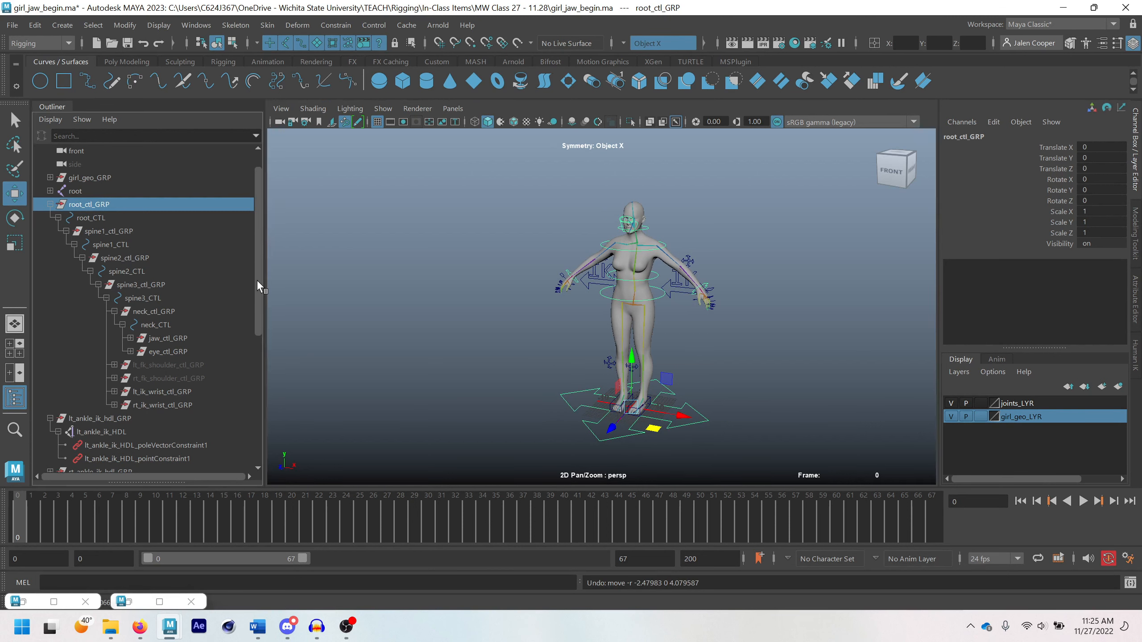
# Collapse spine1_ctl_GRP and lt_ankle_ik_hdl_GRP in the Outliner, and select root_CTL
pyautogui.click(66, 230)
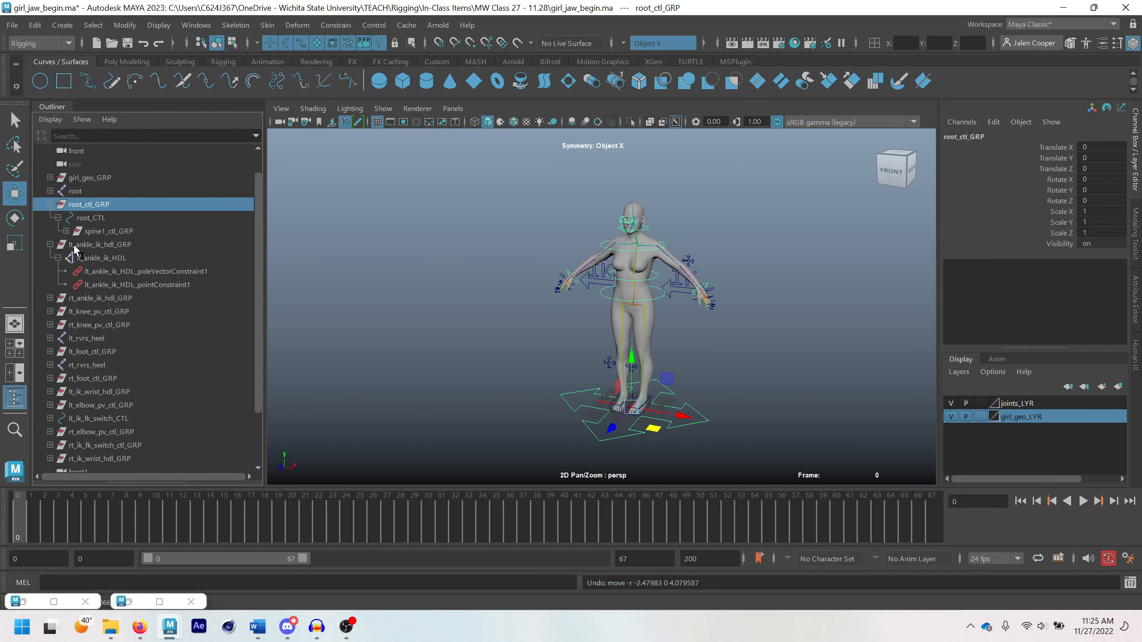
pyautogui.click(49, 245)
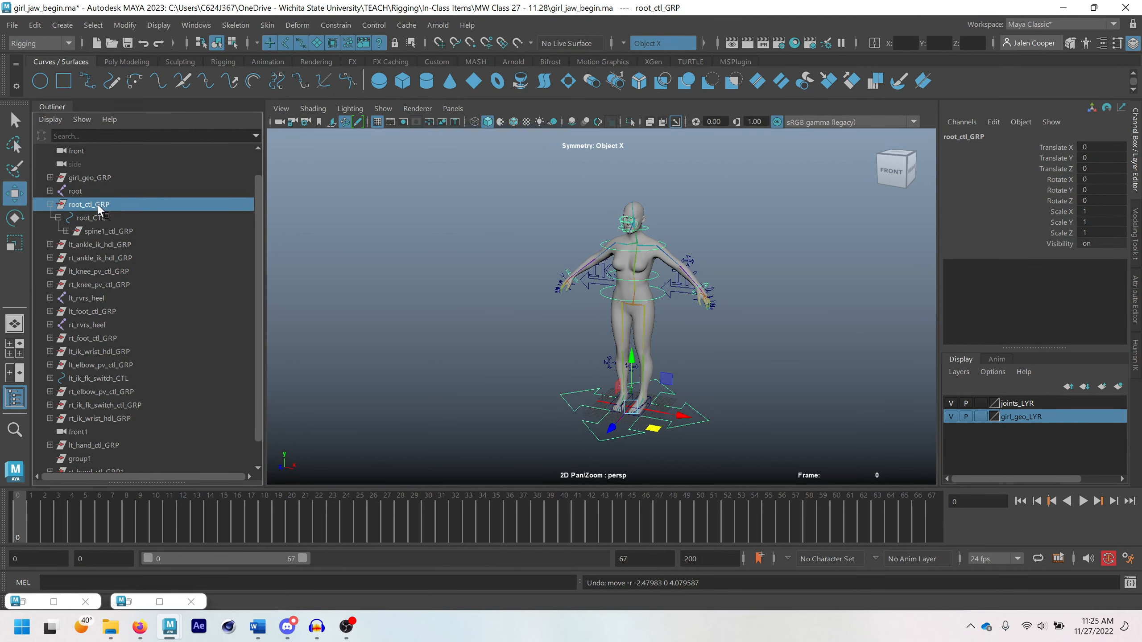
pyautogui.click(90, 218)
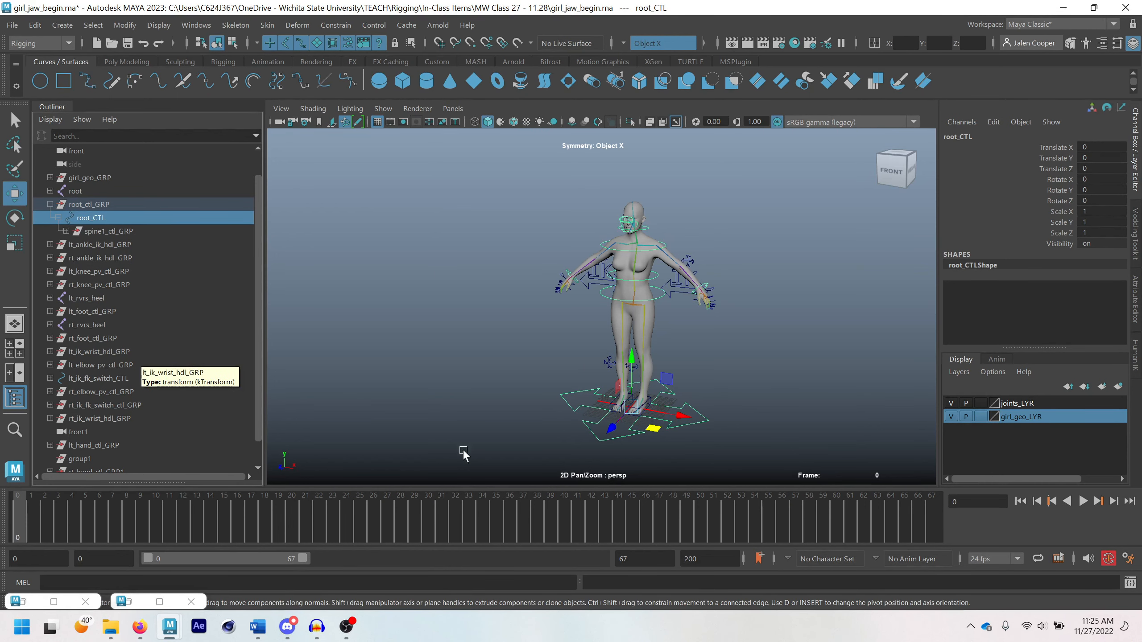
pyautogui.press('q')
# Locate lt_foot_ctl_GRP from the left foot control and parent it under root_CTL
pyautogui.scroll(2, 653, 410)
pyautogui.keyDown('alt'); pyautogui.moveTo(654, 410); pyautogui.dragTo(645, 372, button='middle'); pyautogui.keyUp('alt')
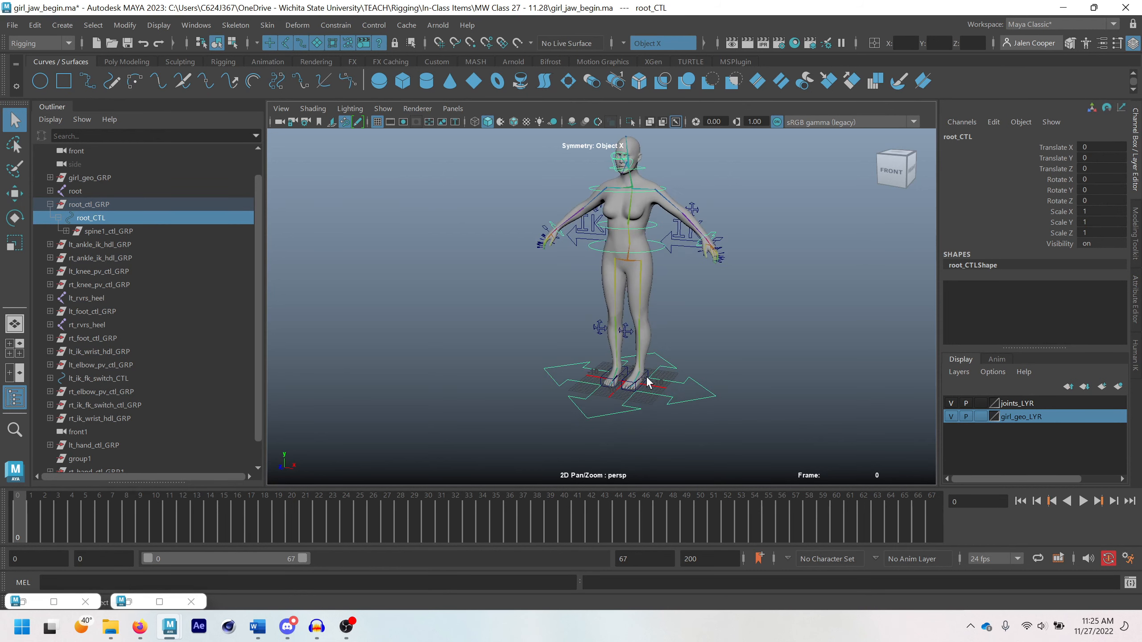
pyautogui.click(648, 377)
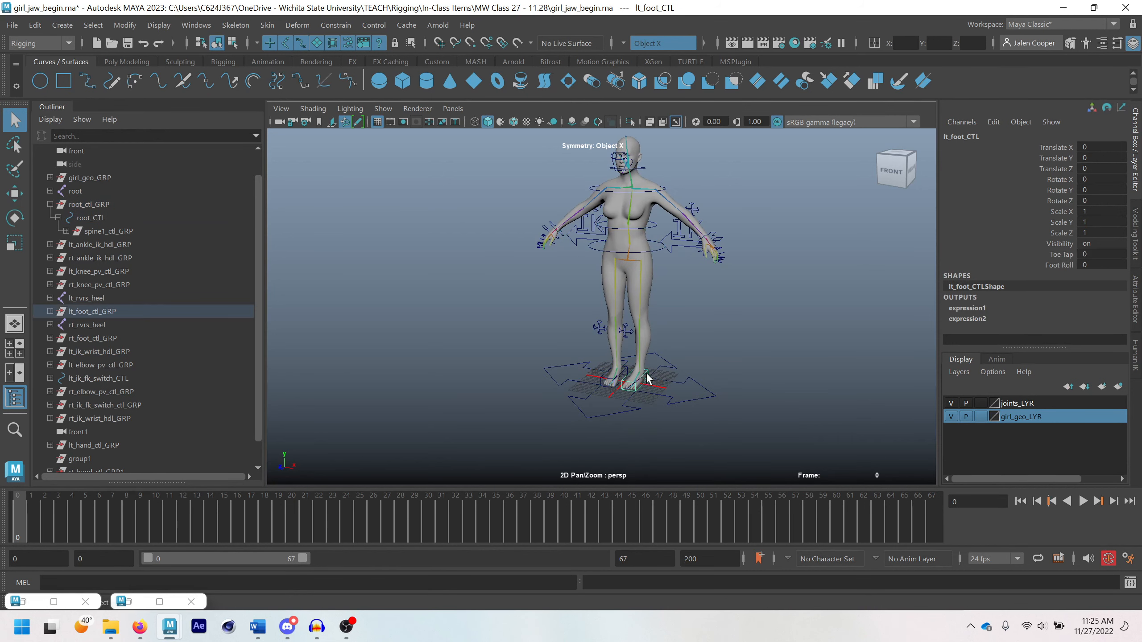
pyautogui.click(105, 310)
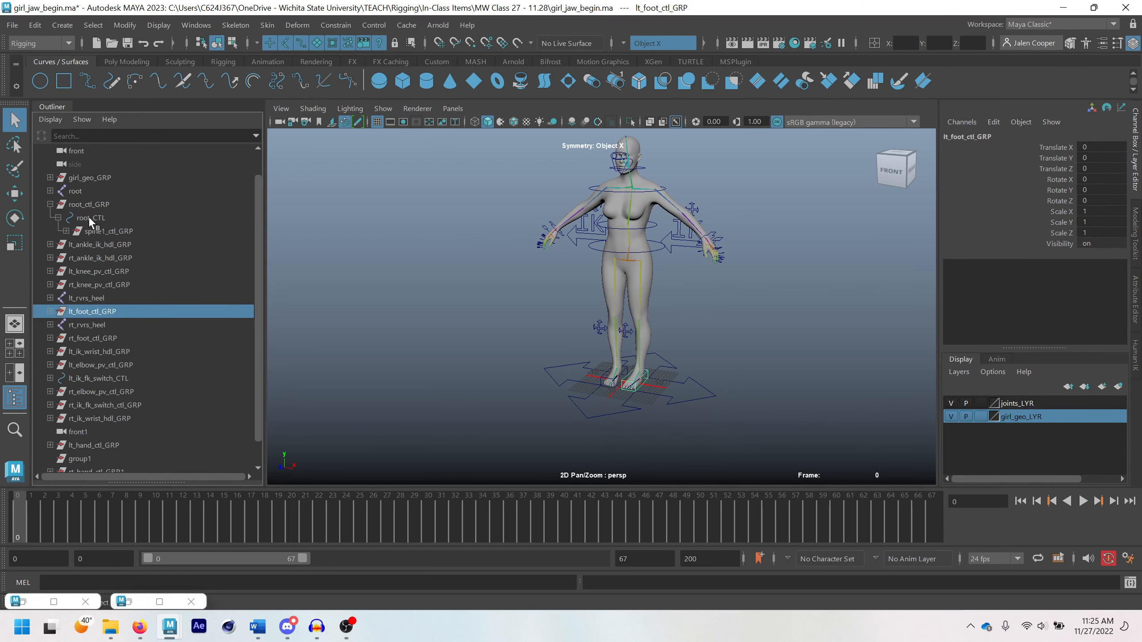
pyautogui.keyDown('ctrl'); pyautogui.click(120, 216); pyautogui.keyUp('ctrl')
pyautogui.press('p')
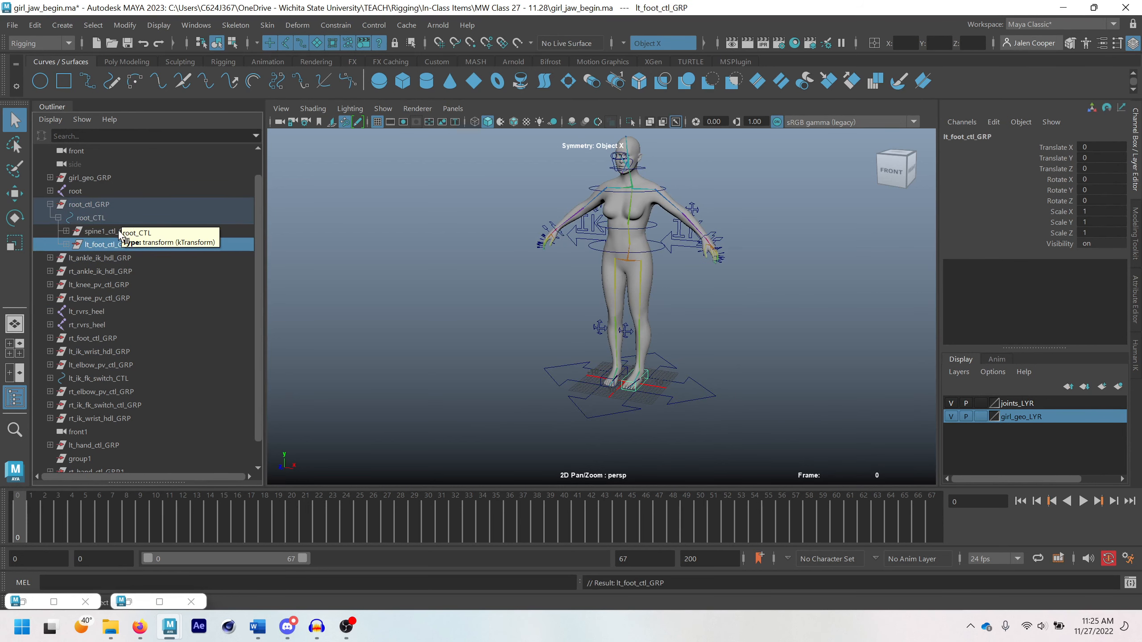
# Locate rt_foot_ctl_GRP from the right foot control, parent it under root_CTL, and select root_ctl_GRP
pyautogui.click(96, 218)
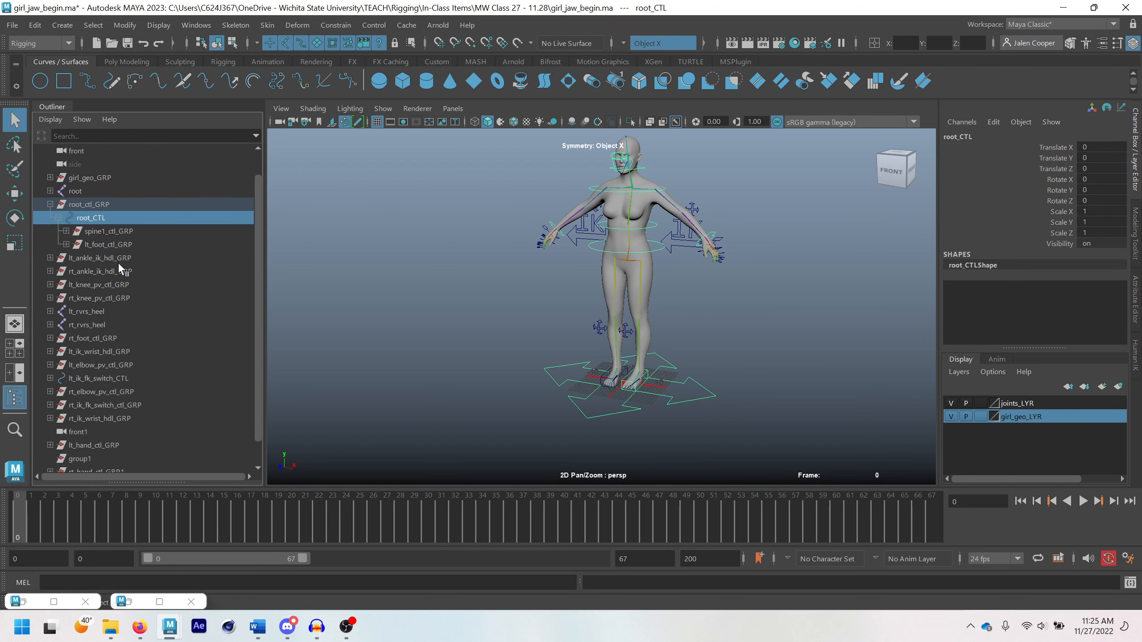
pyautogui.click(605, 380)
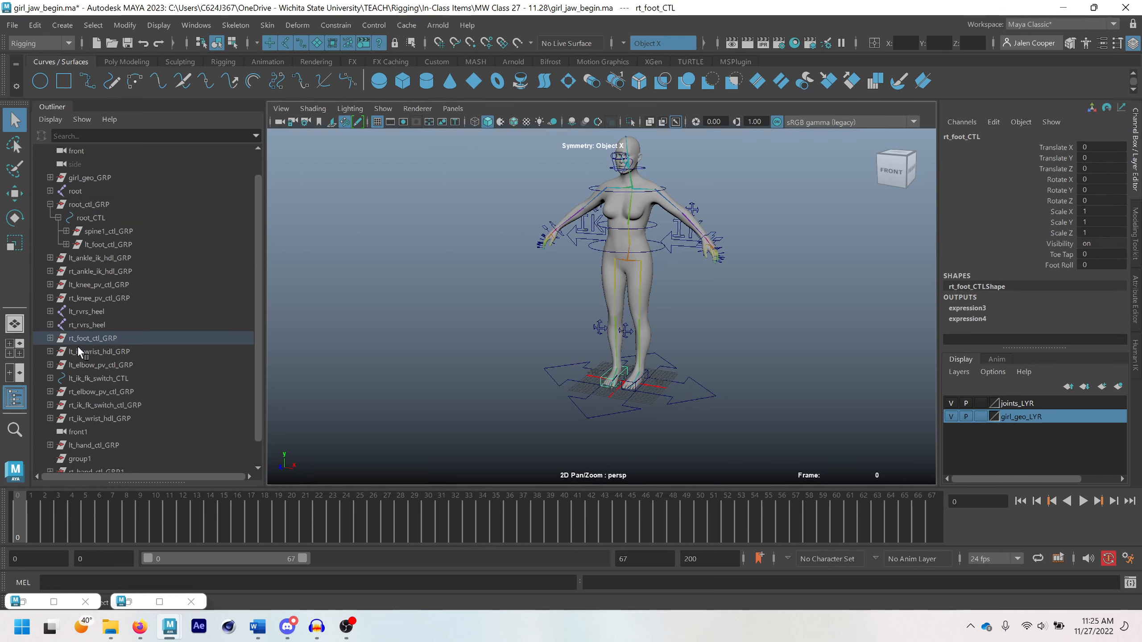
pyautogui.click(99, 338)
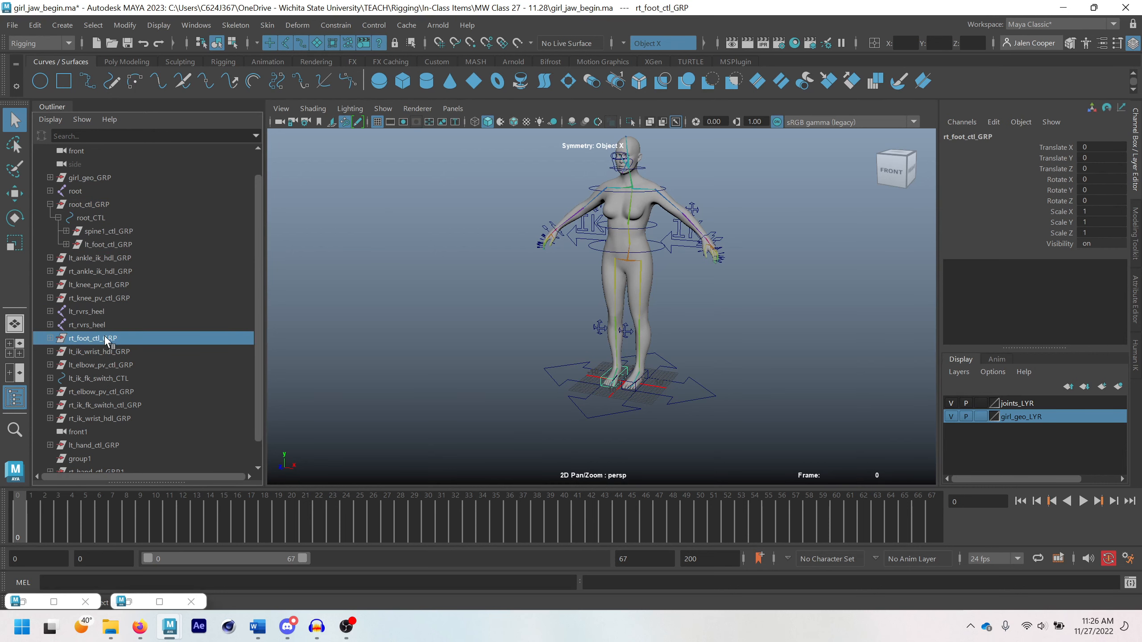
pyautogui.moveTo(89, 336); pyautogui.dragTo(101, 216)
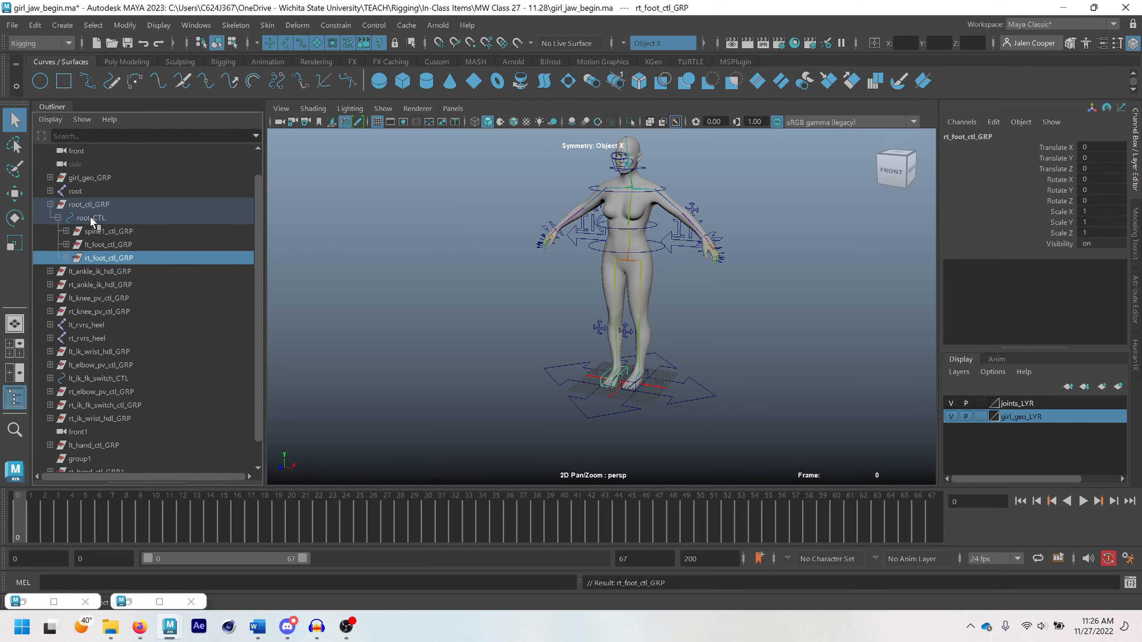
pyautogui.click(81, 203)
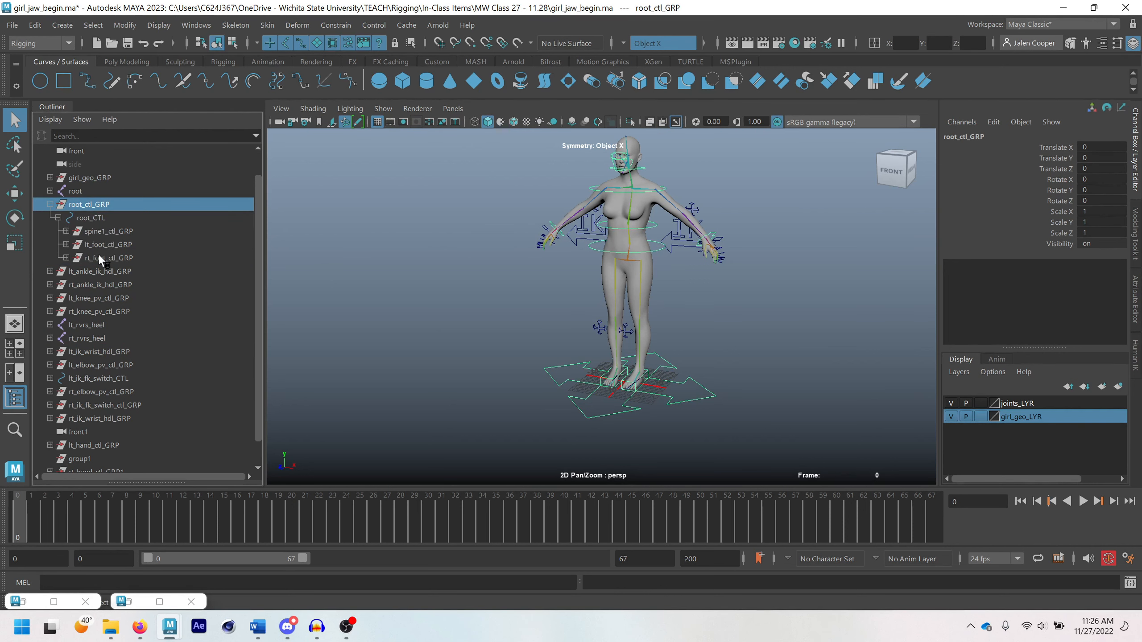
# Examine the control hierarchy under root_CTL, including the spine control chain and the left foot control group
pyautogui.click(98, 228)
pyautogui.moveTo(84, 215); pyautogui.dragTo(79, 232)
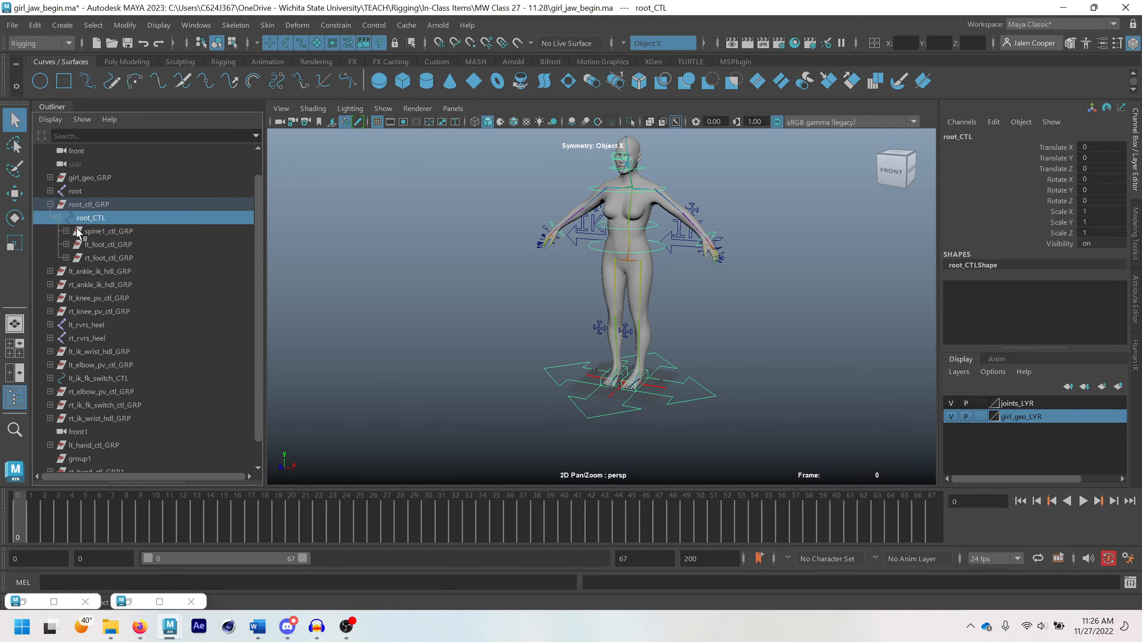
pyautogui.click(66, 231)
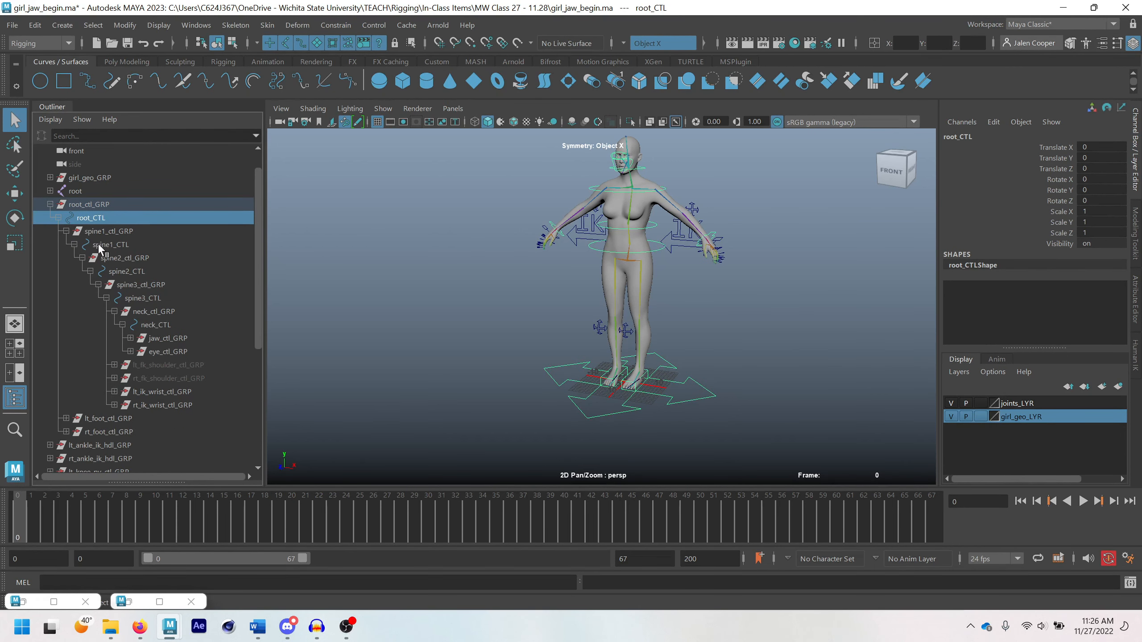
pyautogui.click(98, 244)
pyautogui.click(117, 258)
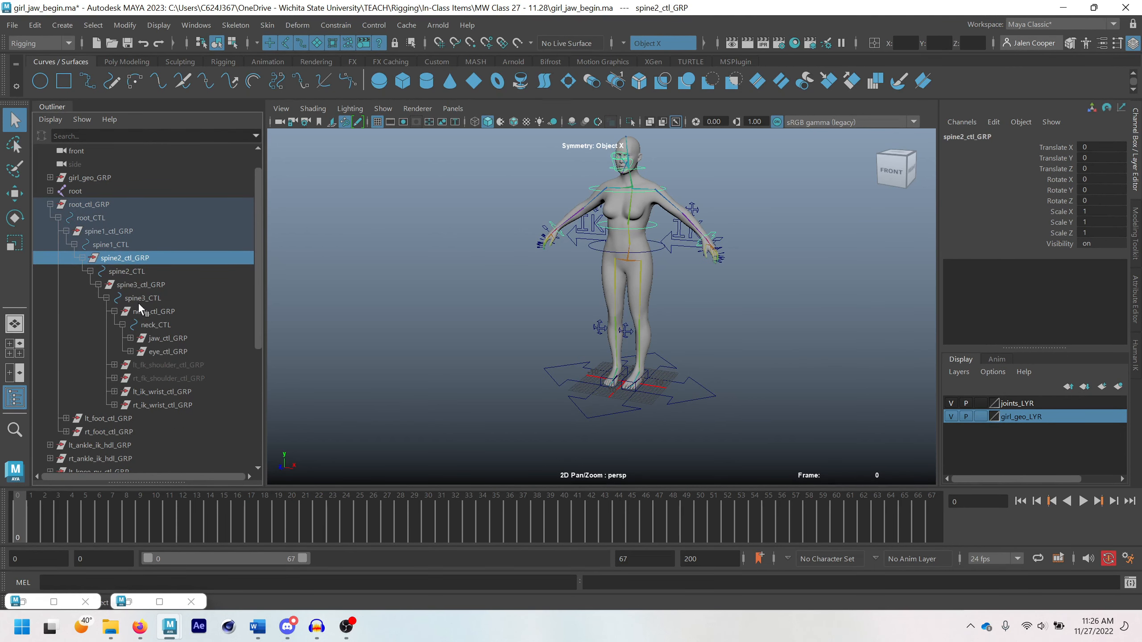
pyautogui.click(58, 217)
pyautogui.click(58, 231)
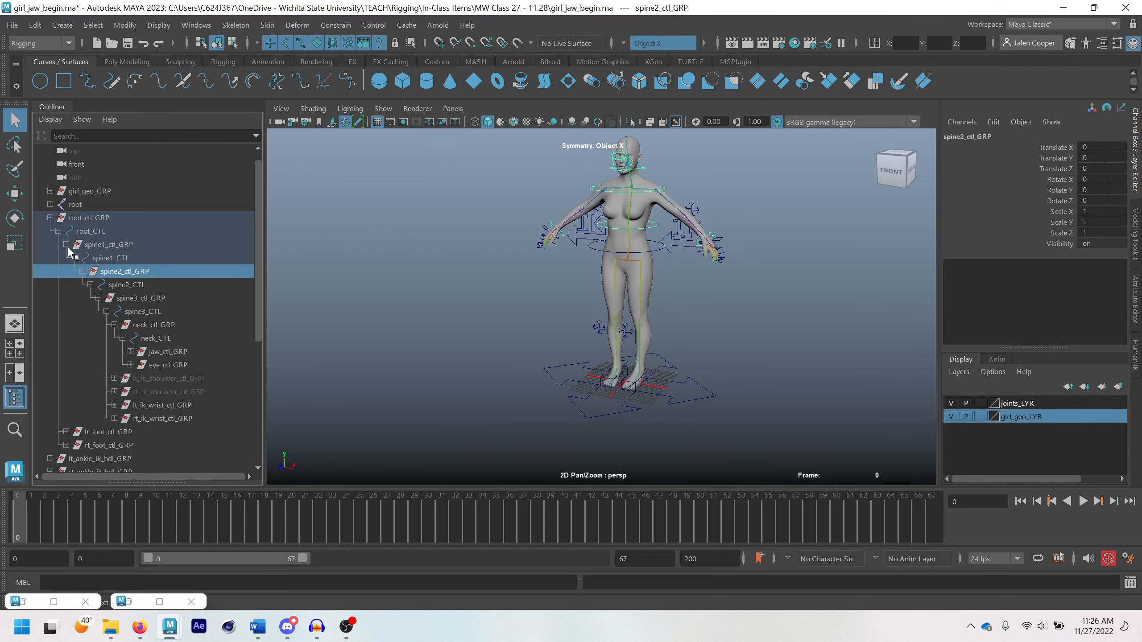
pyautogui.click(66, 244)
pyautogui.click(66, 258)
pyautogui.click(98, 258)
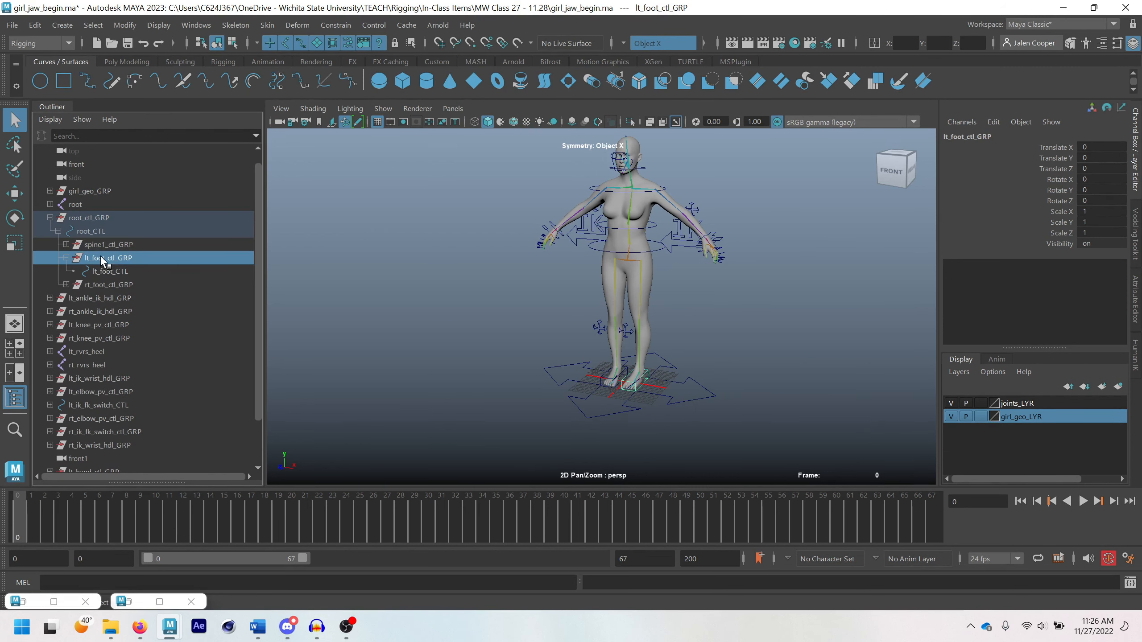
pyautogui.click(108, 271)
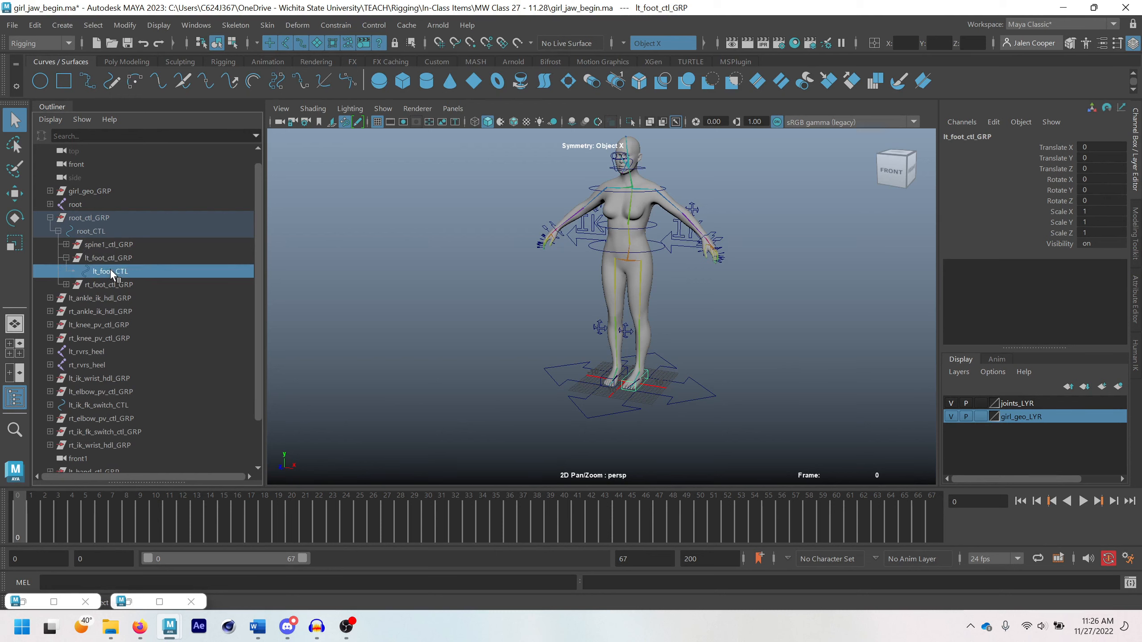
pyautogui.click(66, 257)
# Move root_CTL to test how the rig and the parented foot controls follow, and undo the move
pyautogui.click(629, 407)
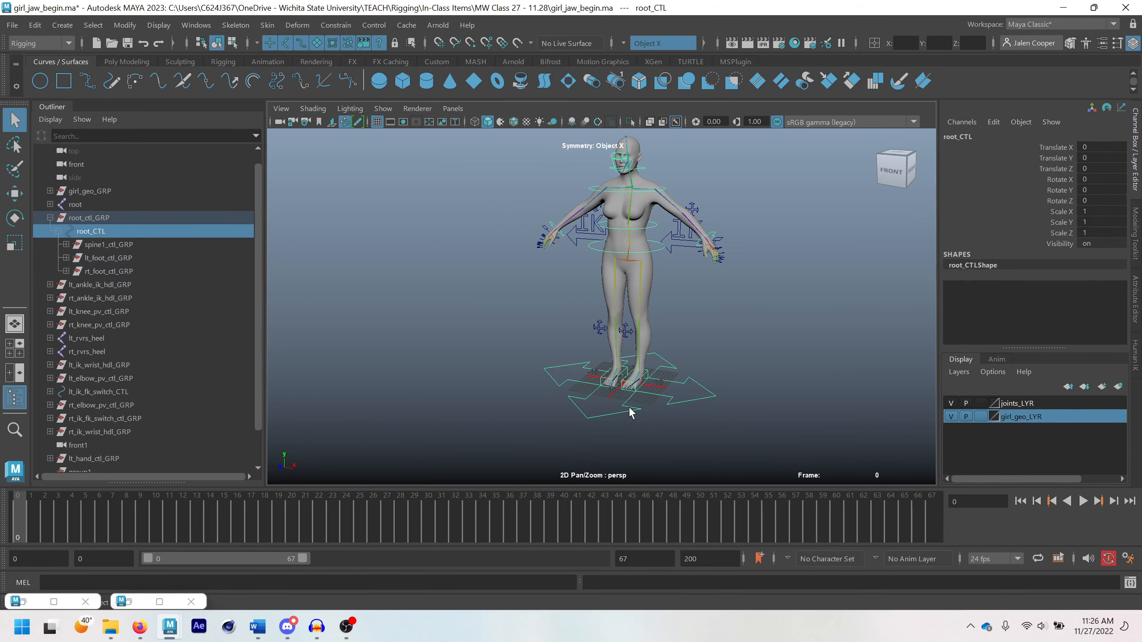
pyautogui.press('w')
pyautogui.moveTo(651, 407)
pyautogui.mouseDown()
pyautogui.moveTo(658, 398)
pyautogui.moveTo(627, 407)
pyautogui.moveTo(650, 389)
pyautogui.moveTo(629, 400)
pyautogui.moveTo(655, 399)
pyautogui.moveTo(644, 416)
pyautogui.moveTo(629, 419)
pyautogui.moveTo(666, 389)
pyautogui.moveTo(643, 413)
pyautogui.mouseUp()
pyautogui.hotkey('ctrl', 'z')
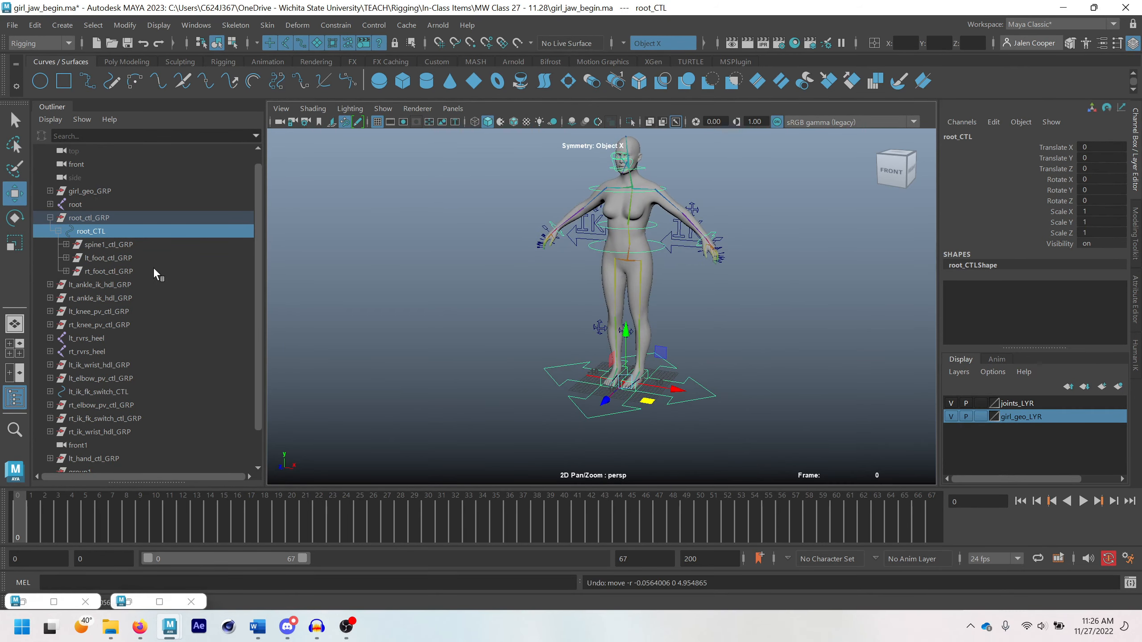
# Parent the left and right elbow and knee pole vector control groups under root_CTL
pyautogui.click(693, 209)
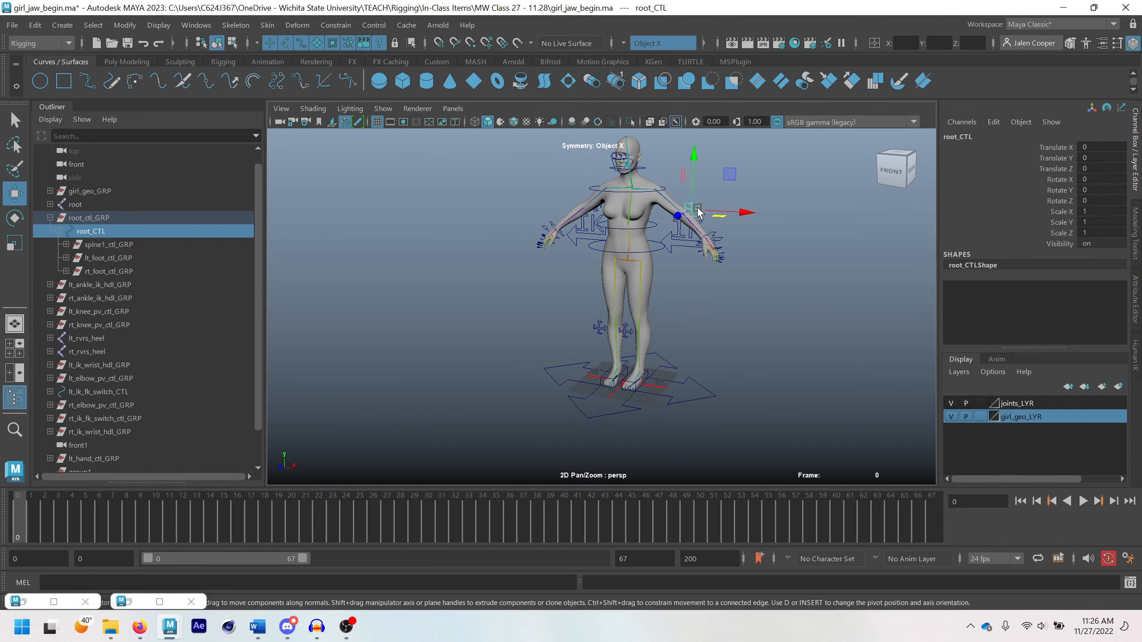
pyautogui.click(107, 376)
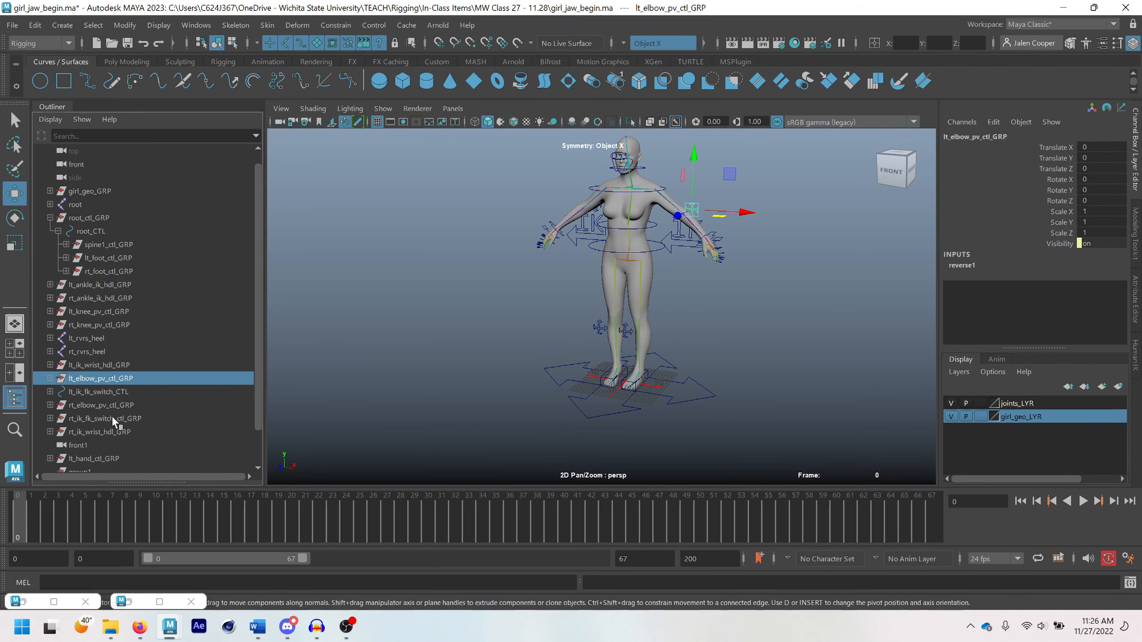
pyautogui.keyDown('ctrl'); pyautogui.click(102, 405); pyautogui.keyUp('ctrl')
pyautogui.scroll(-1, 135, 423)
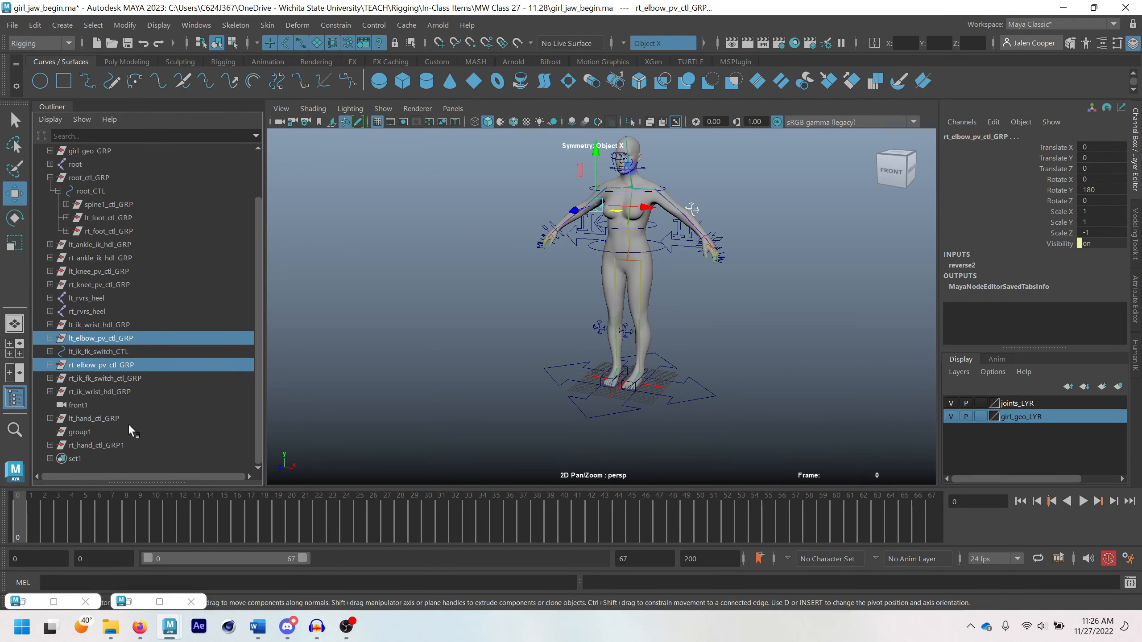
pyautogui.keyDown('ctrl'); pyautogui.click(91, 274); pyautogui.keyUp('ctrl')
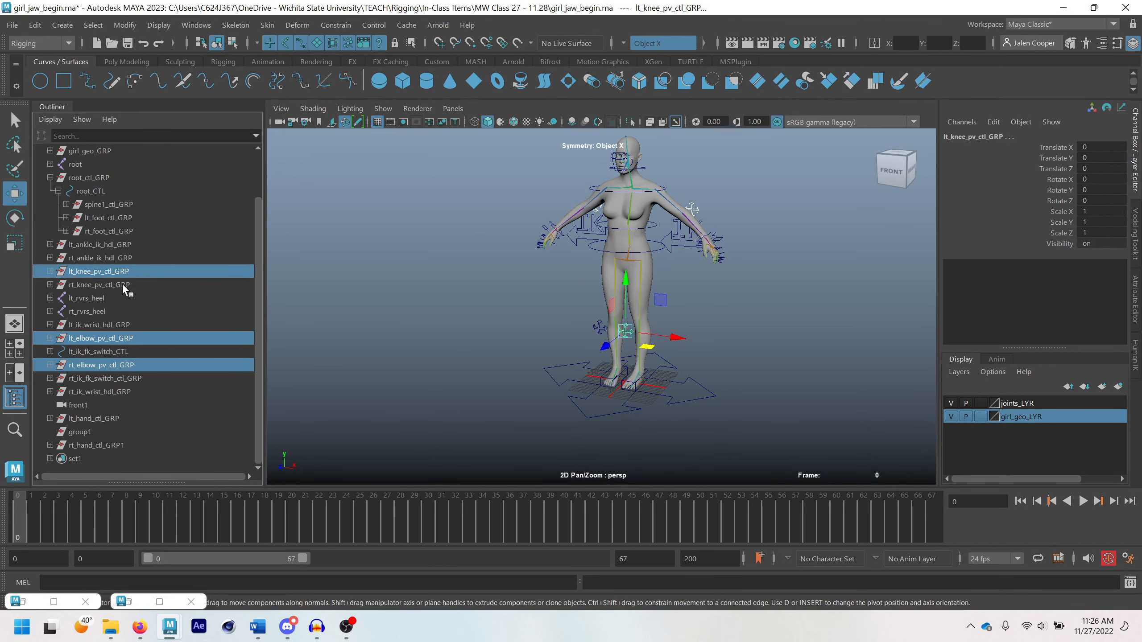
pyautogui.keyDown('ctrl'); pyautogui.click(102, 285); pyautogui.keyUp('ctrl')
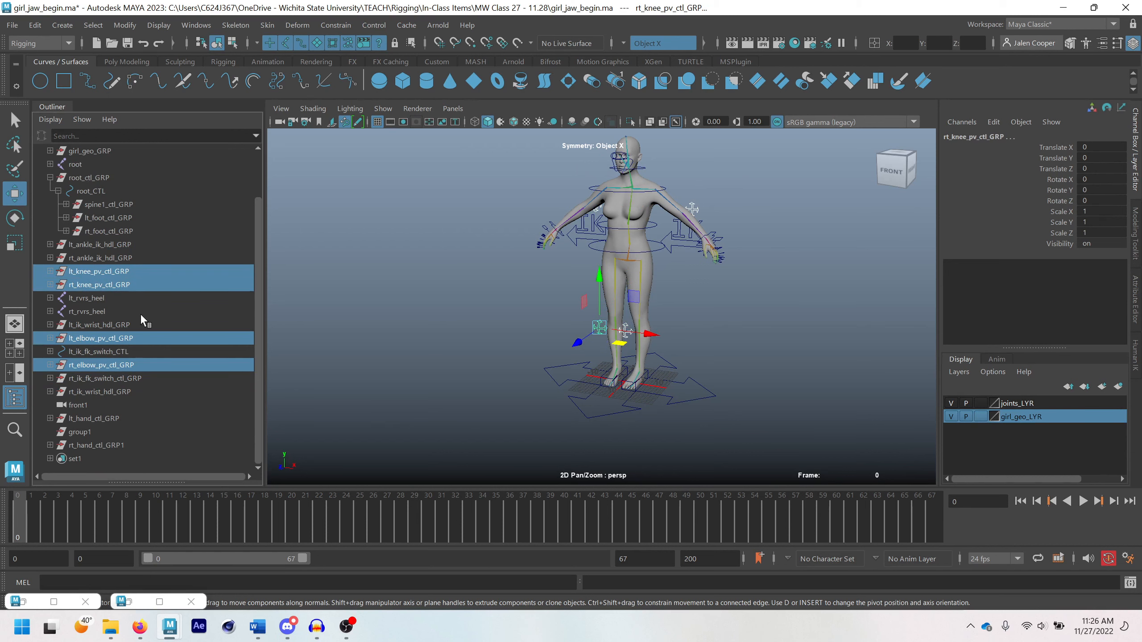
pyautogui.scroll(2, 134, 315)
pyautogui.keyDown('ctrl'); pyautogui.click(88, 243); pyautogui.keyUp('ctrl')
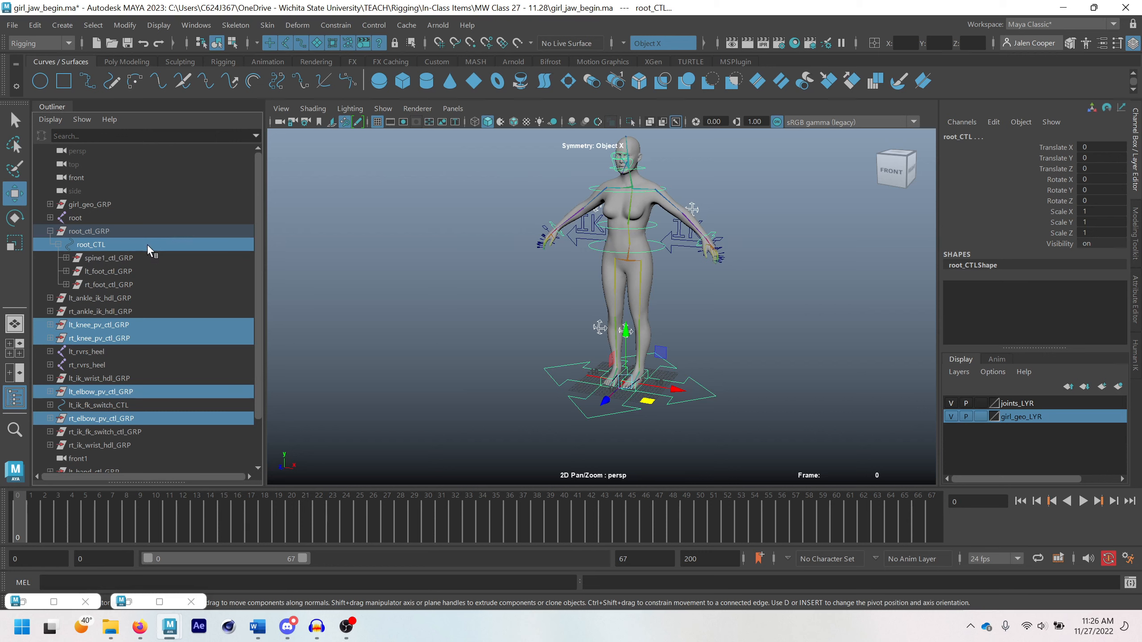
pyautogui.press('p')
# Move root_CTL to test whether the elbow and knee pole vector controls follow, and undo the move
pyautogui.click(698, 398)
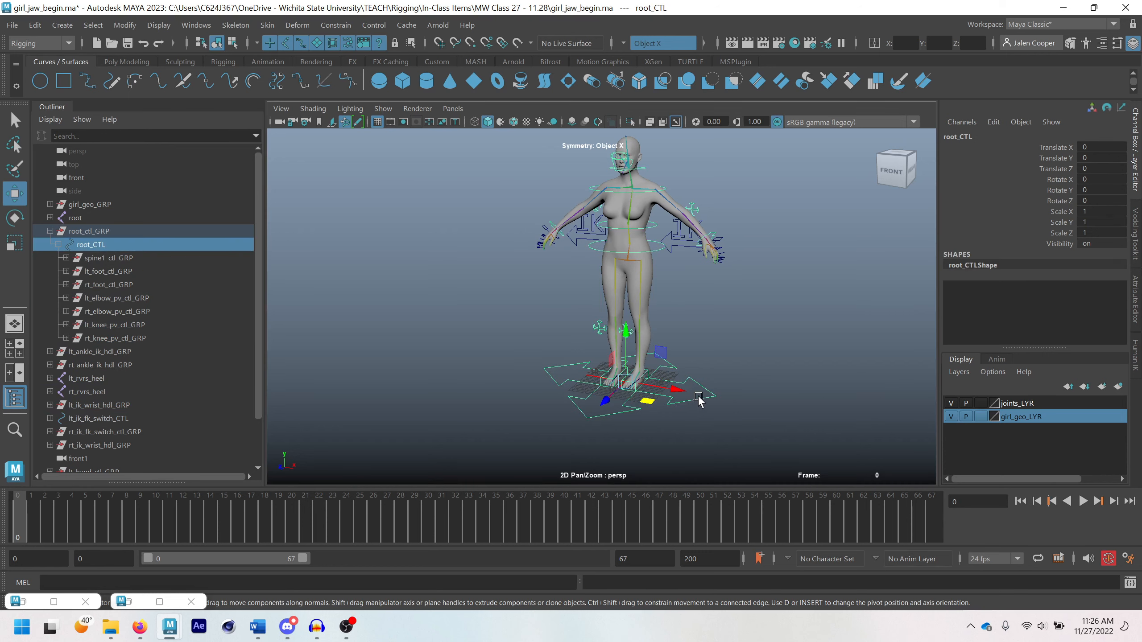
pyautogui.moveTo(605, 402); pyautogui.dragTo(643, 394)
pyautogui.hotkey('ctrl', 'z')
pyautogui.press('q')
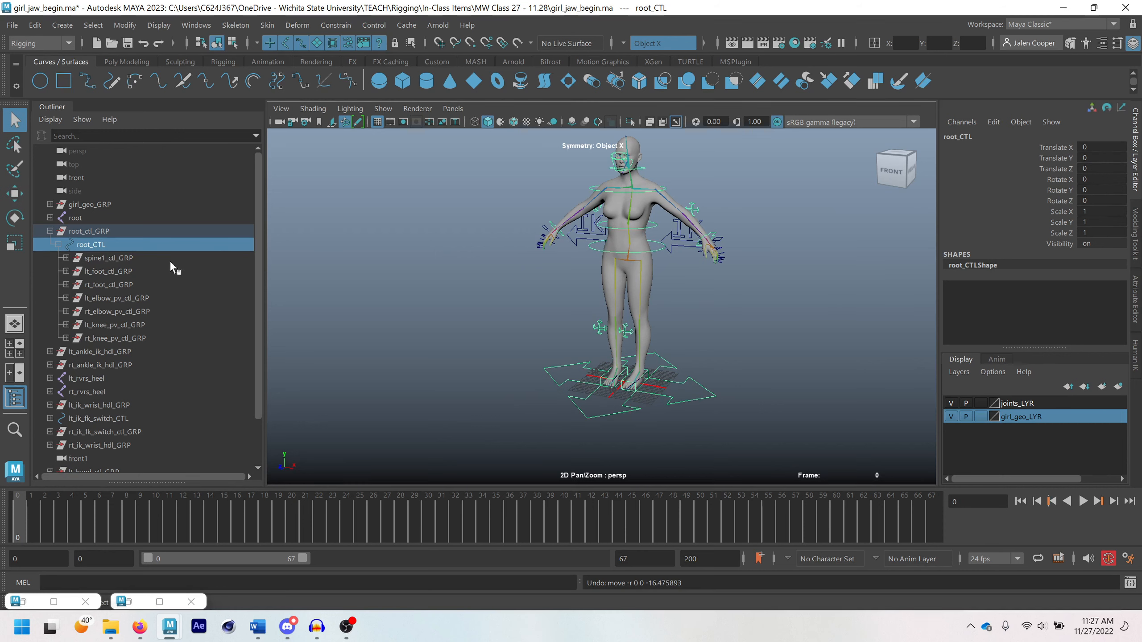
# Group lt_ik_fk_switch_CTL on its own and match the new group's pivot to the control
pyautogui.click(675, 246)
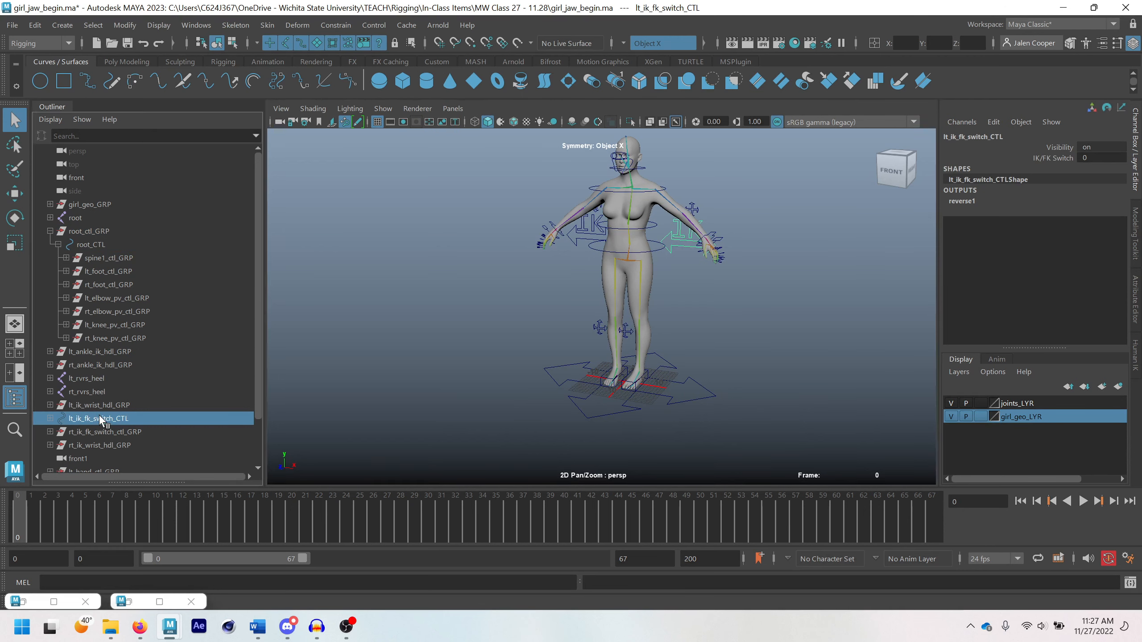
pyautogui.scroll(-2, 106, 416)
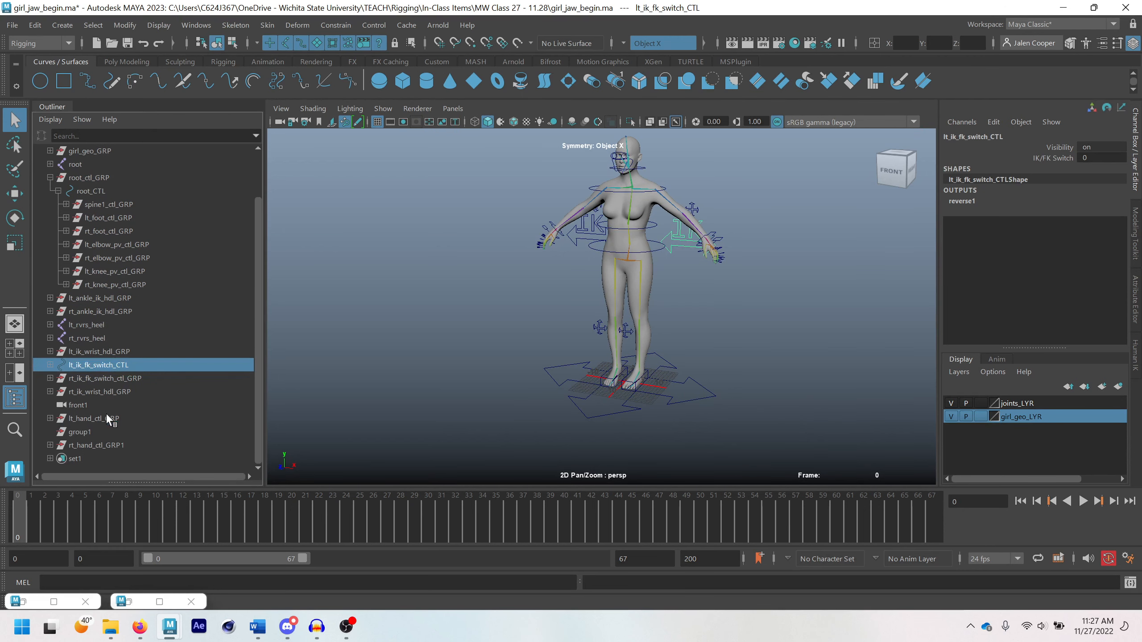
pyautogui.click(101, 380)
pyautogui.press('w')
pyautogui.click(118, 365)
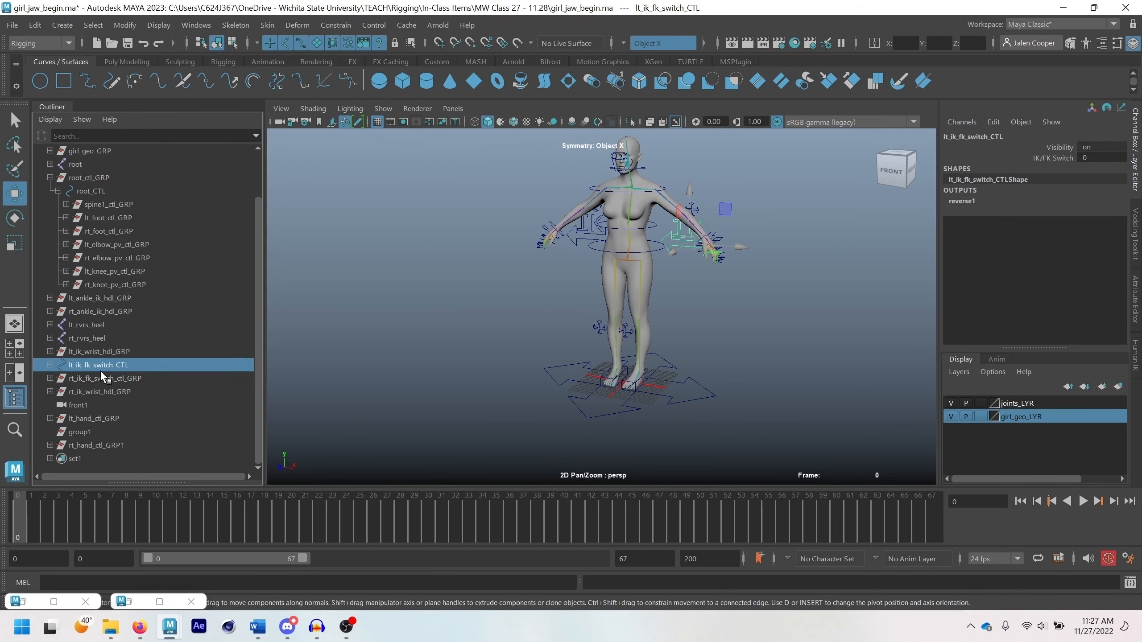
pyautogui.hotkey('ctrl', 'g')
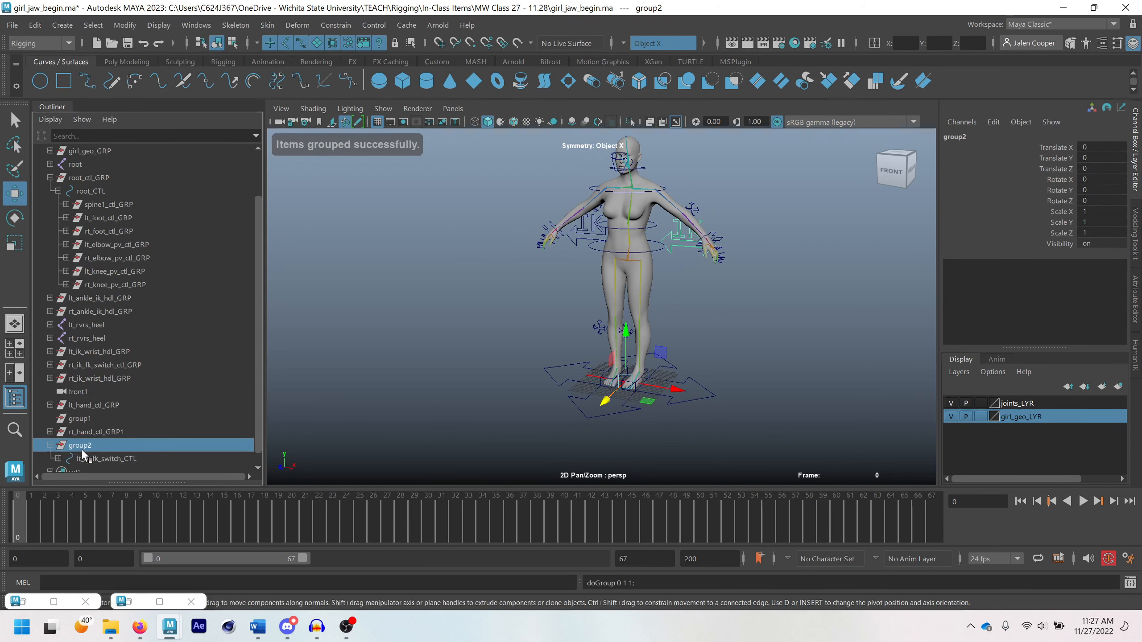
pyautogui.keyDown('ctrl'); pyautogui.click(96, 441); pyautogui.keyUp('ctrl')
pyautogui.click(124, 24)
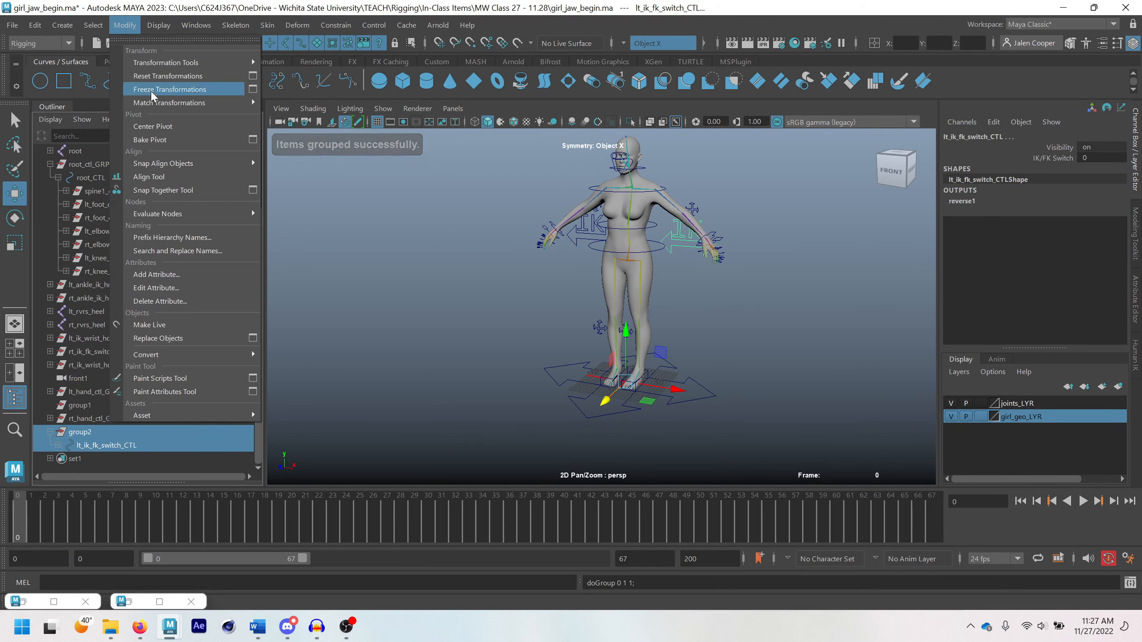
pyautogui.moveTo(159, 106)
pyautogui.click(298, 162)
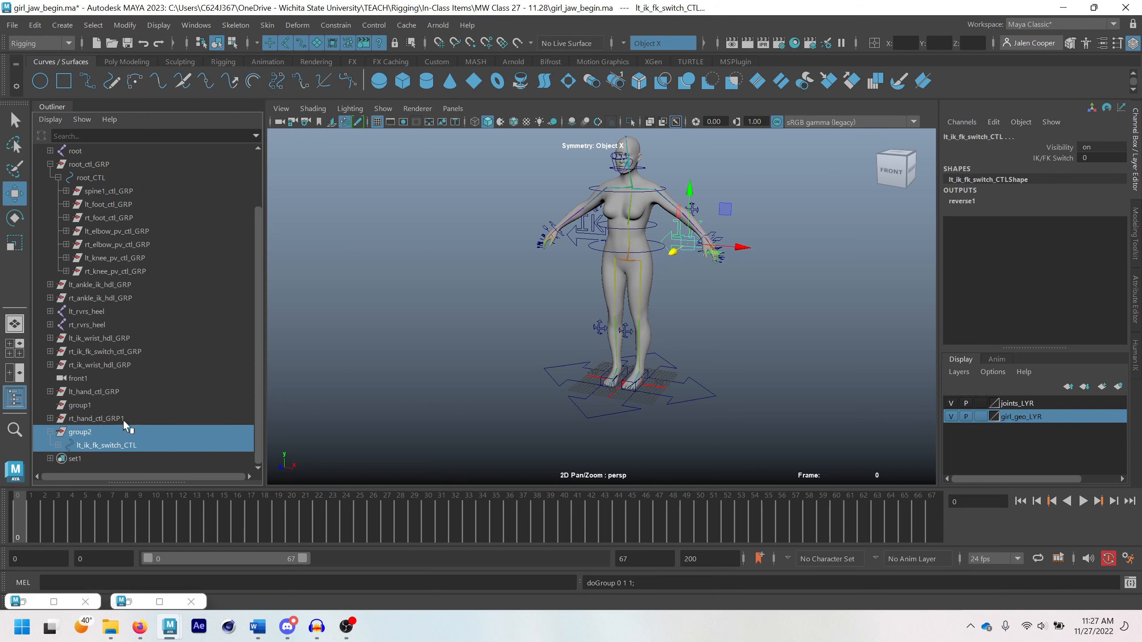
# Rename the new group as lt_ik_fk_switch_ctl_GRP and collapse it in the Outliner
pyautogui.doubleClick(92, 444)
pyautogui.hotkey('ctrl', 'c')
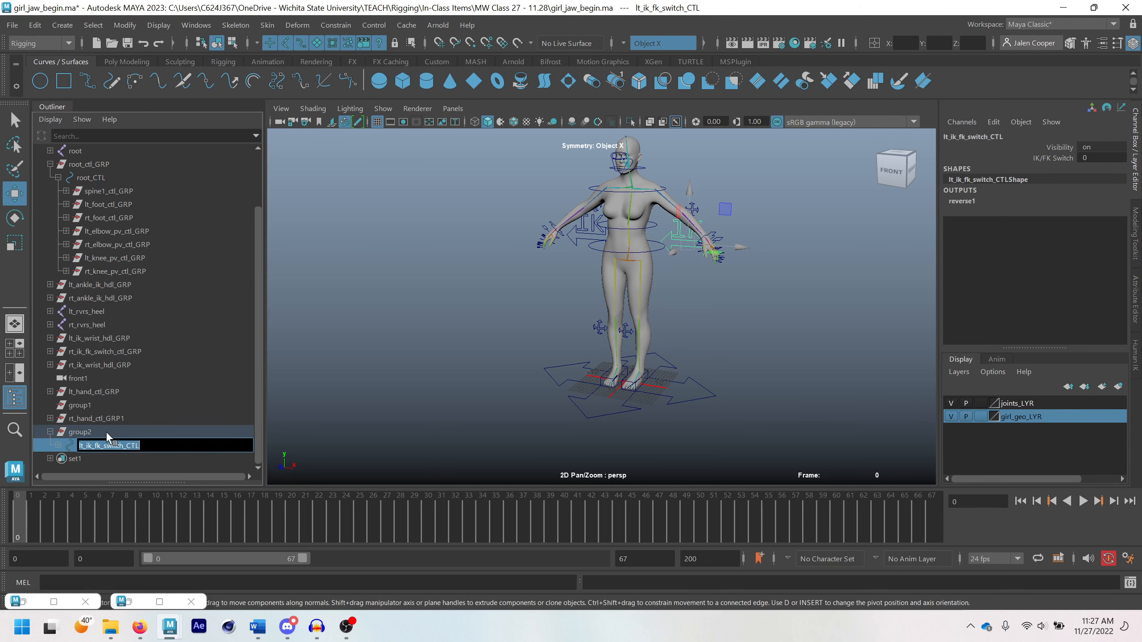
pyautogui.doubleClick(107, 433)
pyautogui.hotkey('ctrl', 'v')
pyautogui.press('BackSpace')
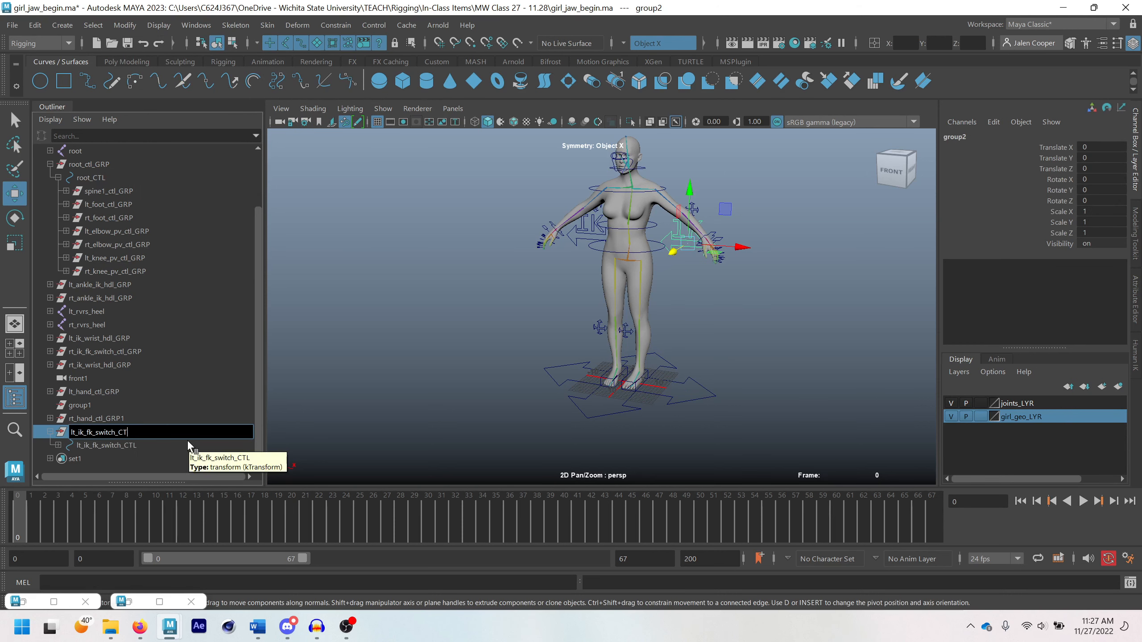
pyautogui.press('BackSpace')
pyautogui.press('BackSpace')
pyautogui.write('ctl_GRP')
pyautogui.press('Return')
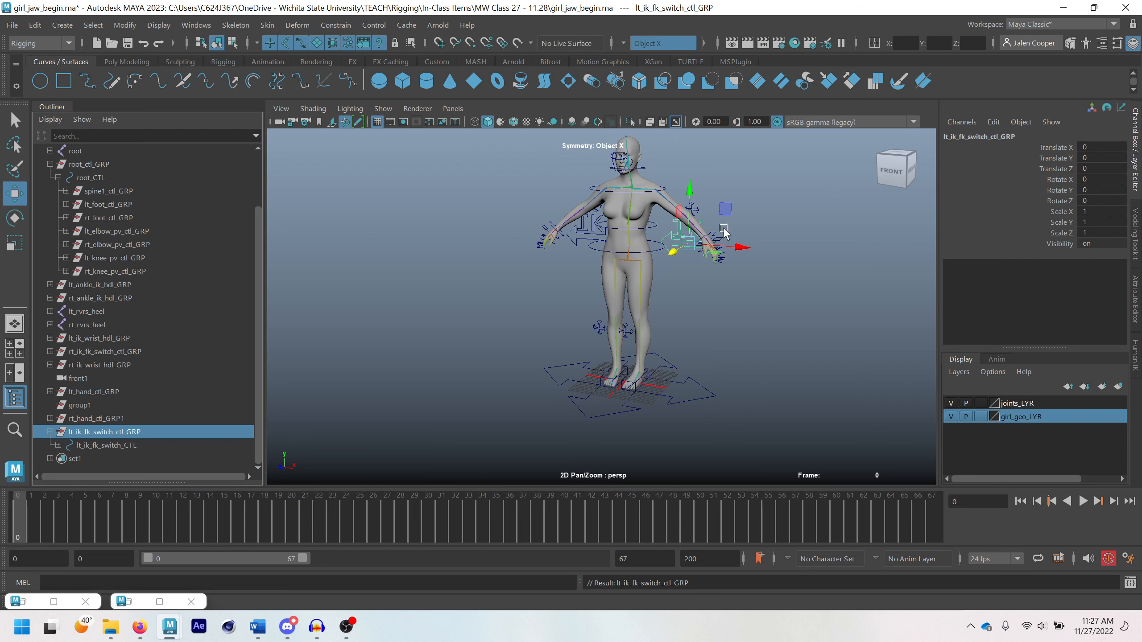
pyautogui.click(51, 432)
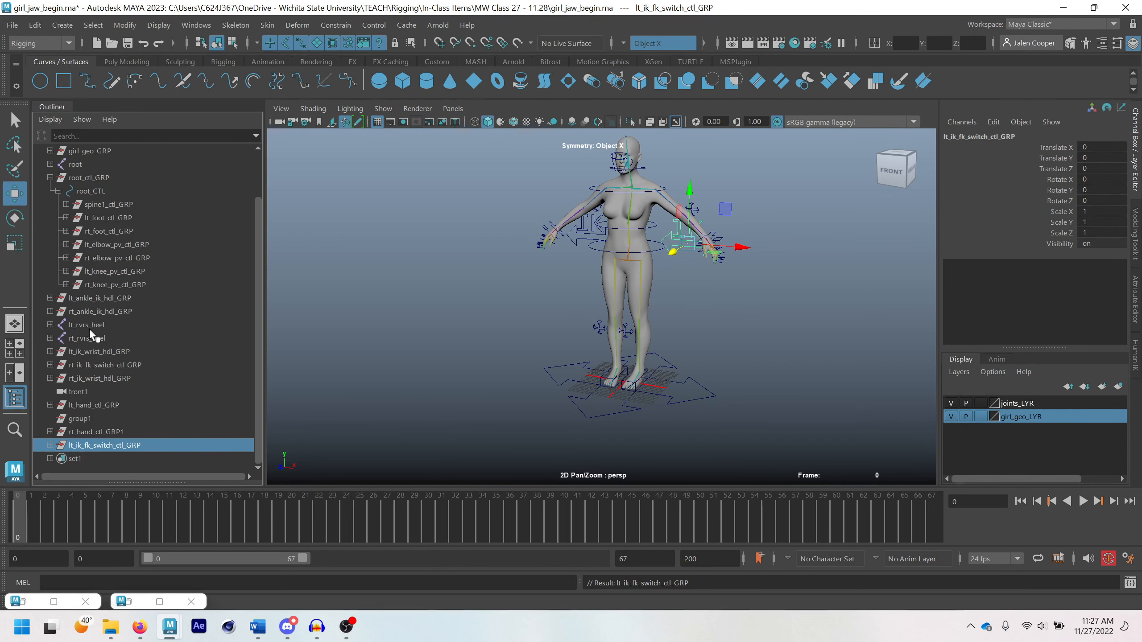
# Parent rt_ik_fk_switch_ctl_GRP and lt_ik_fk_switch_ctl_GRP under root_CTL
pyautogui.click(96, 299)
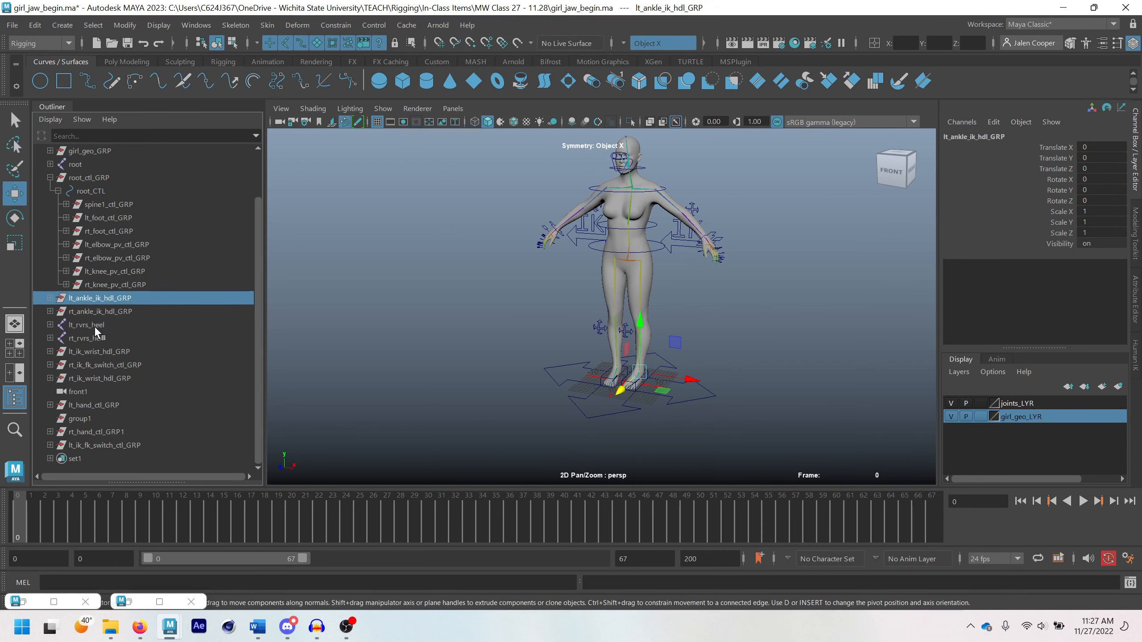
pyautogui.click(101, 364)
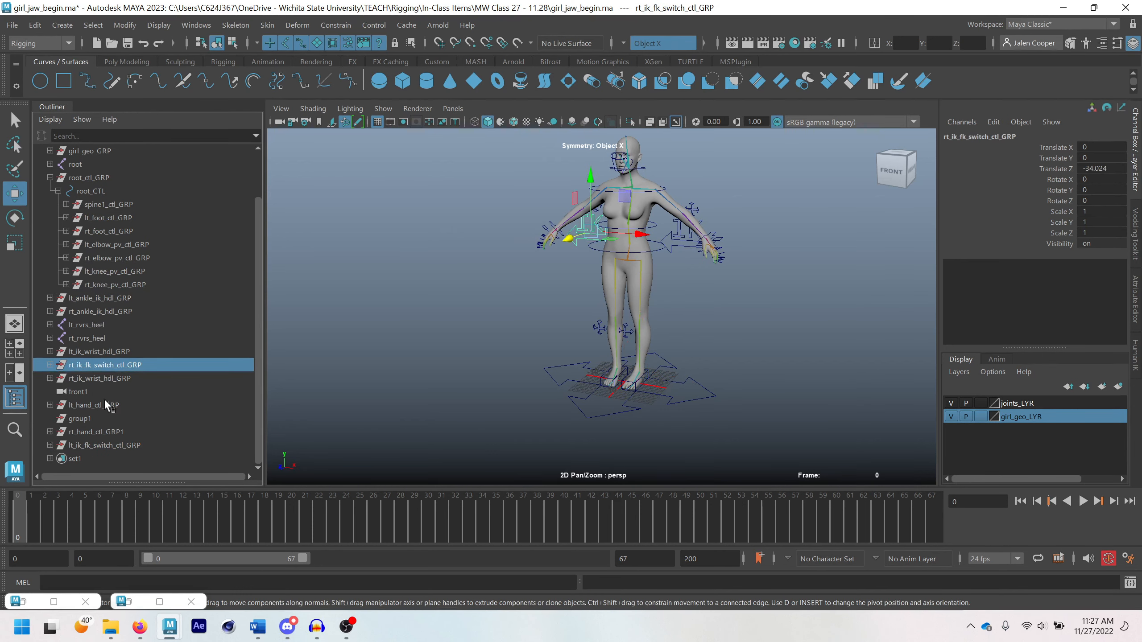
pyautogui.keyDown('ctrl'); pyautogui.click(107, 444); pyautogui.keyUp('ctrl')
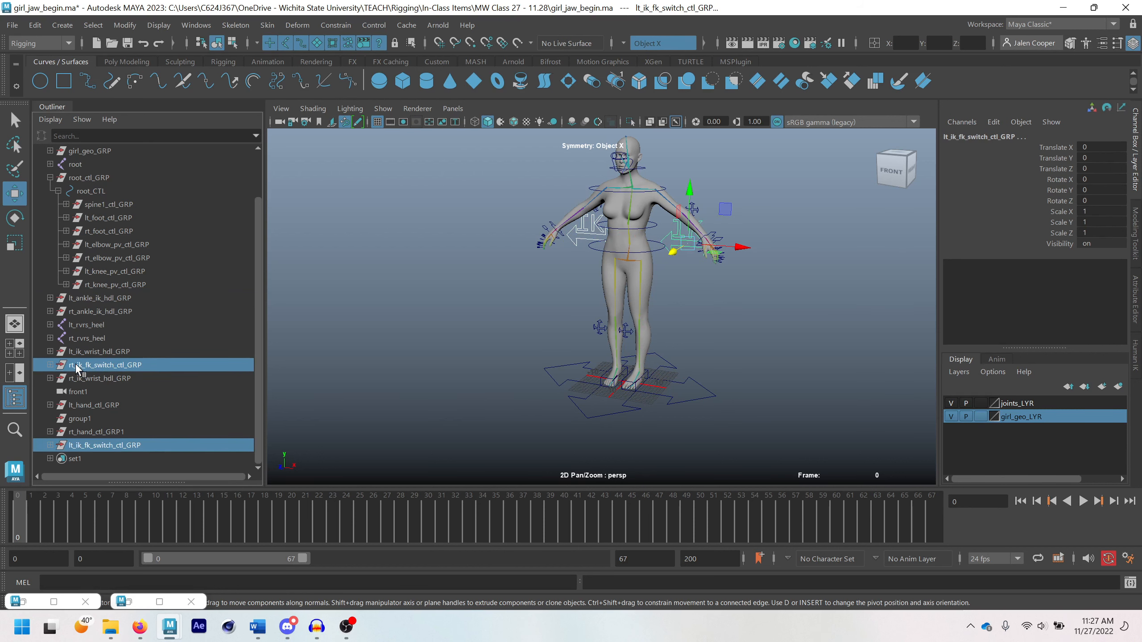
pyautogui.moveTo(93, 365); pyautogui.dragTo(98, 187)
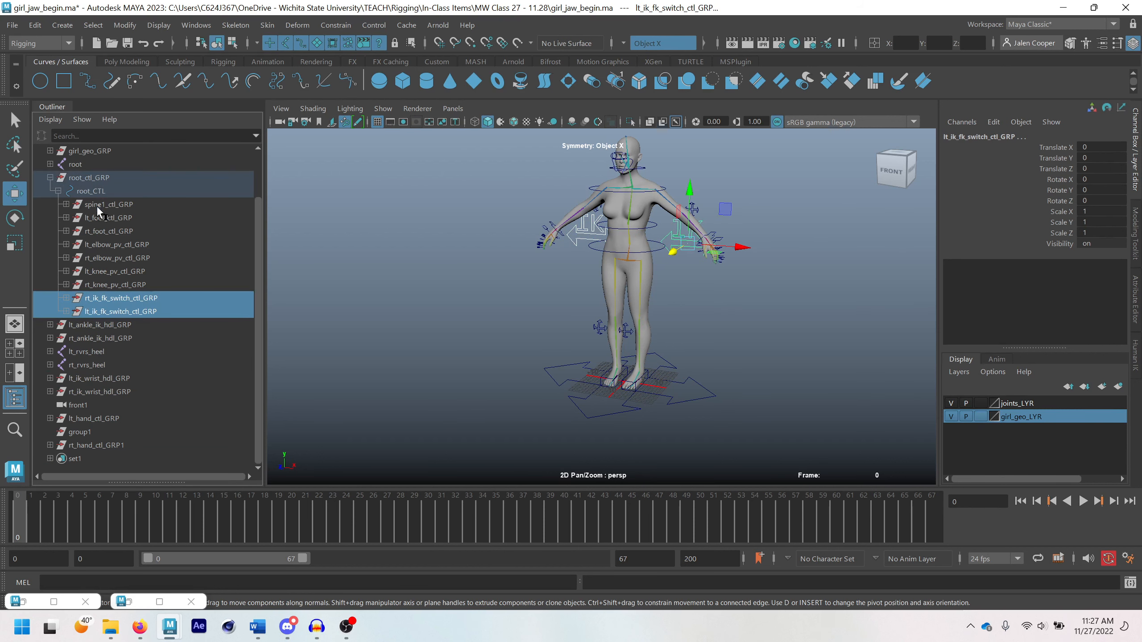
# Rotate root_CTL to test whether the IK/FK switch controls follow, and undo the rotation
pyautogui.click(660, 394)
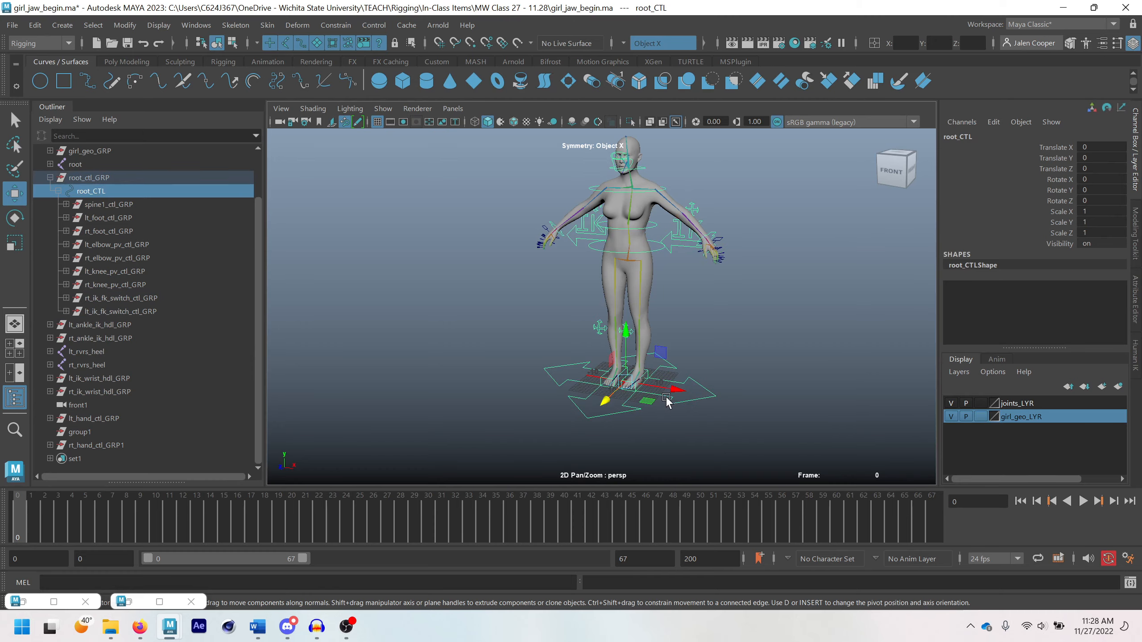
pyautogui.press('e')
pyautogui.moveTo(655, 396); pyautogui.dragTo(603, 398)
pyautogui.hotkey('ctrl', 'z')
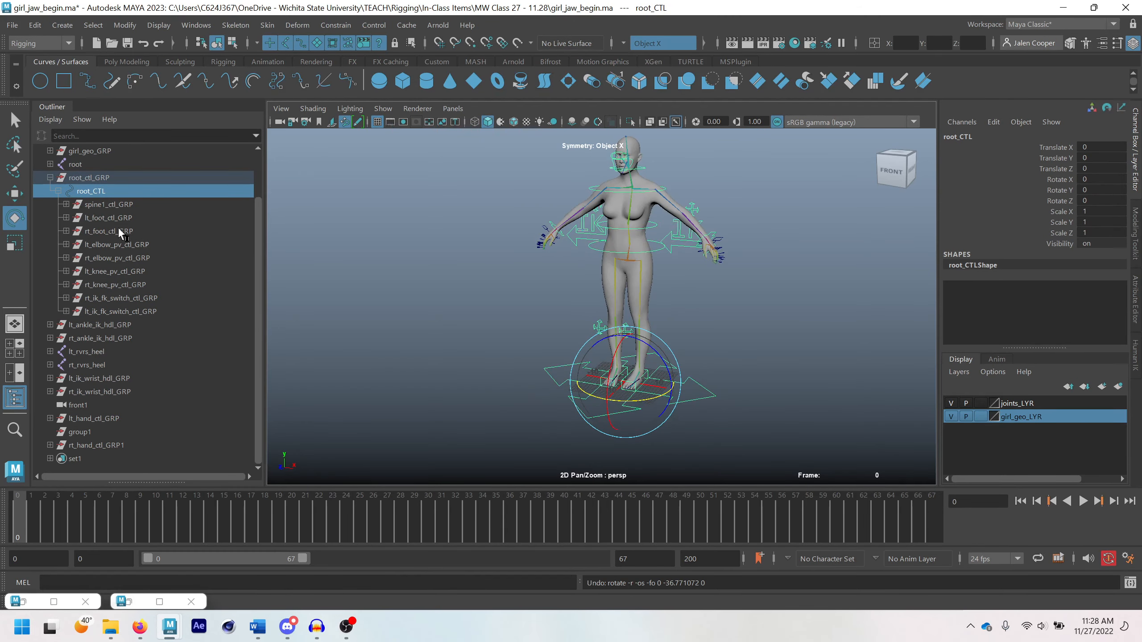
# Collapse root_ctl_GRP, delete the leftover group1, and select rt_hand_ctl_GRP1
pyautogui.click(50, 178)
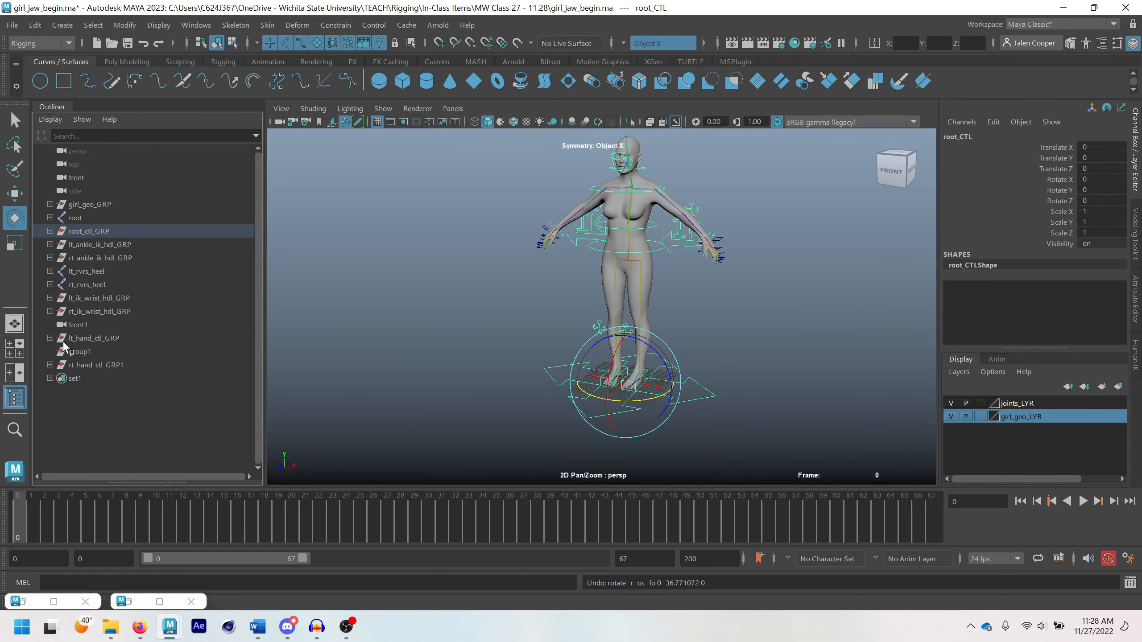
pyautogui.click(90, 352)
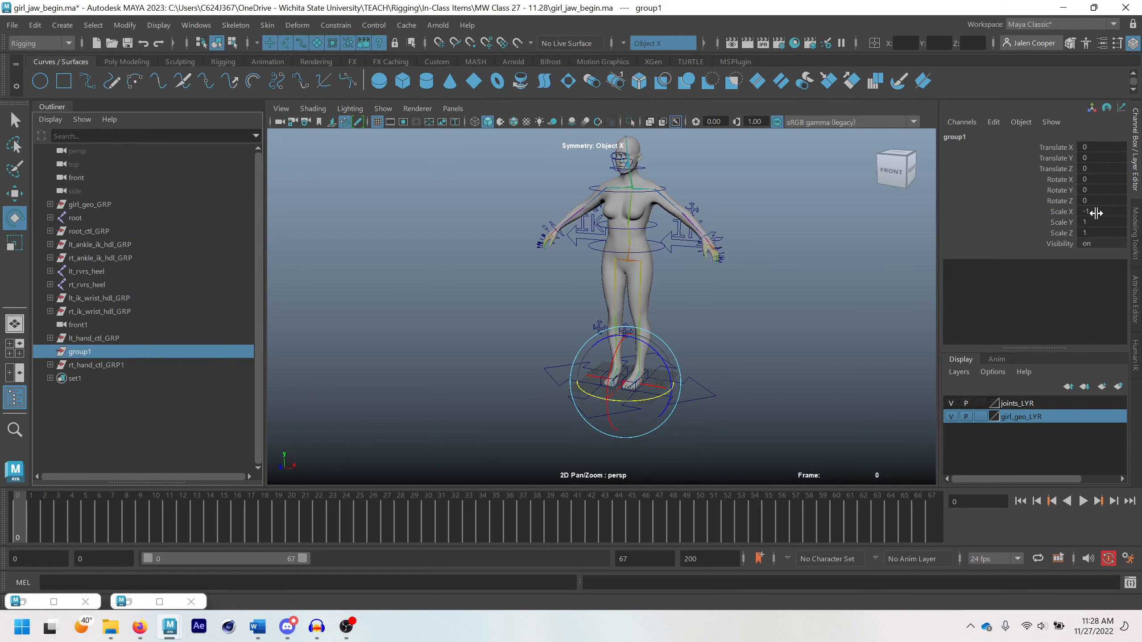
pyautogui.press('Delete')
pyautogui.click(116, 350)
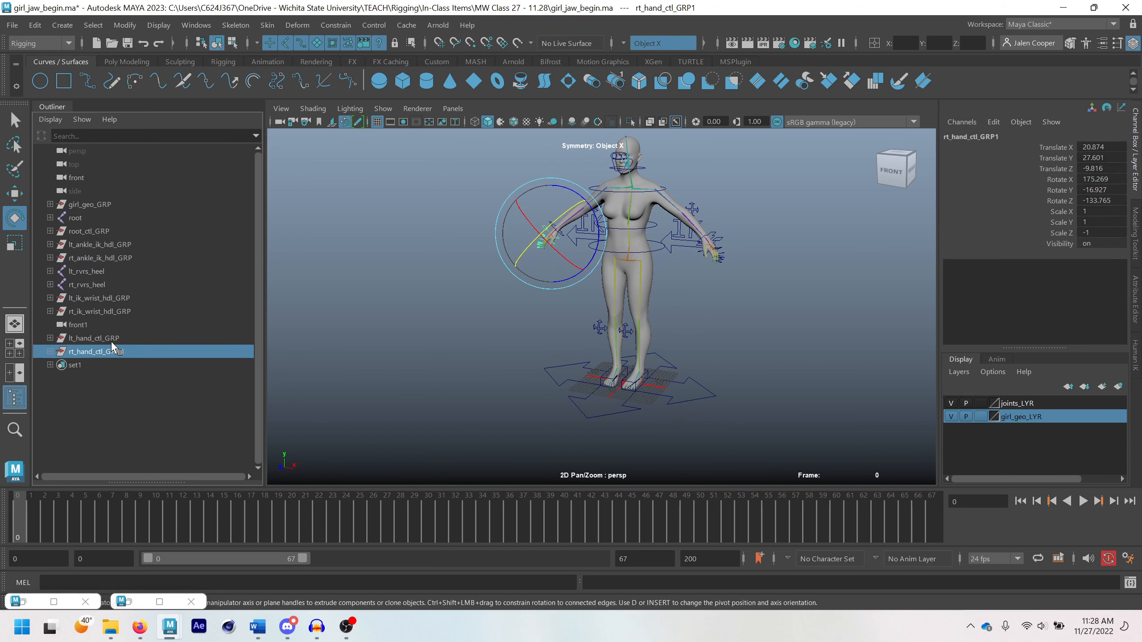
# Examine which parts of the rig the top-level hand, root, ankle IK, reverse heel and wrist IK nodes in the Outliner control
pyautogui.click(110, 339)
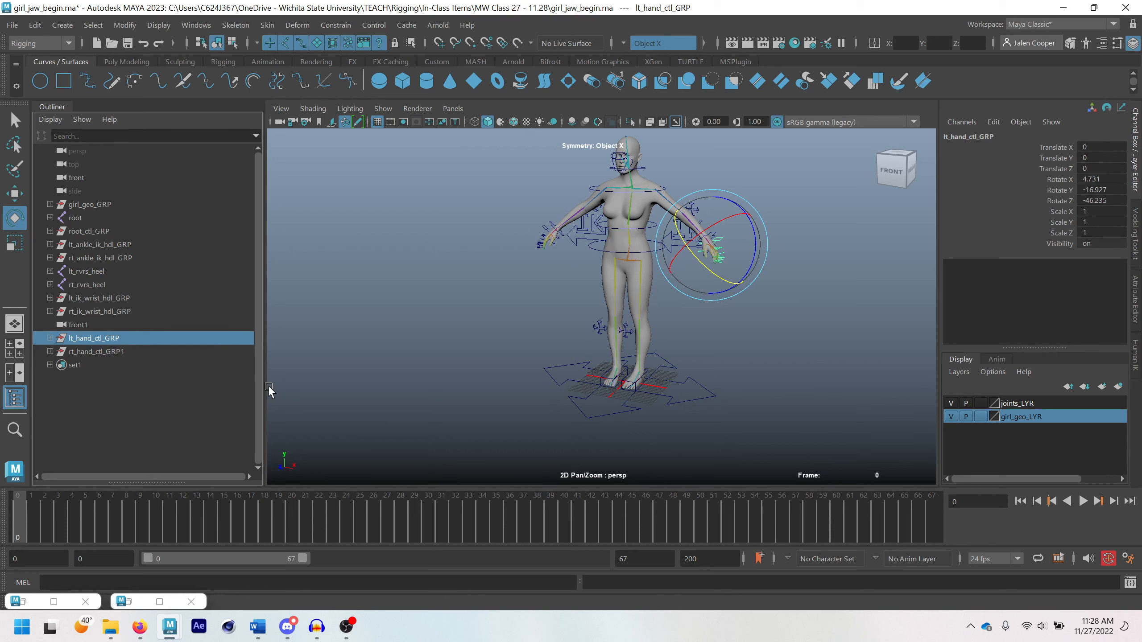
pyautogui.click(91, 218)
pyautogui.click(90, 231)
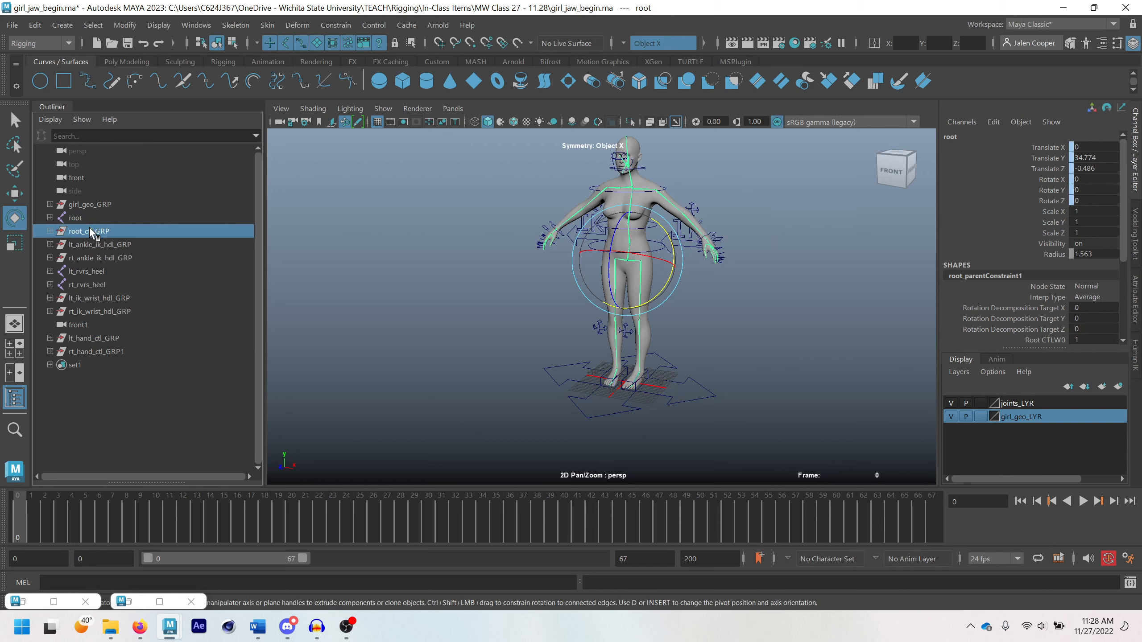
pyautogui.click(91, 351)
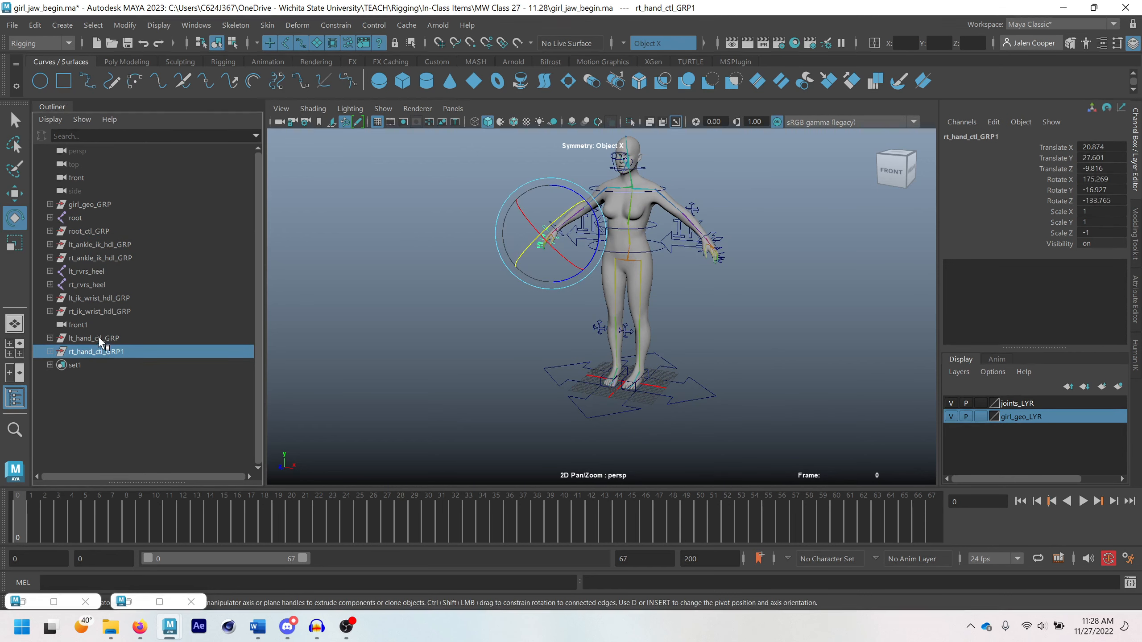
pyautogui.click(98, 337)
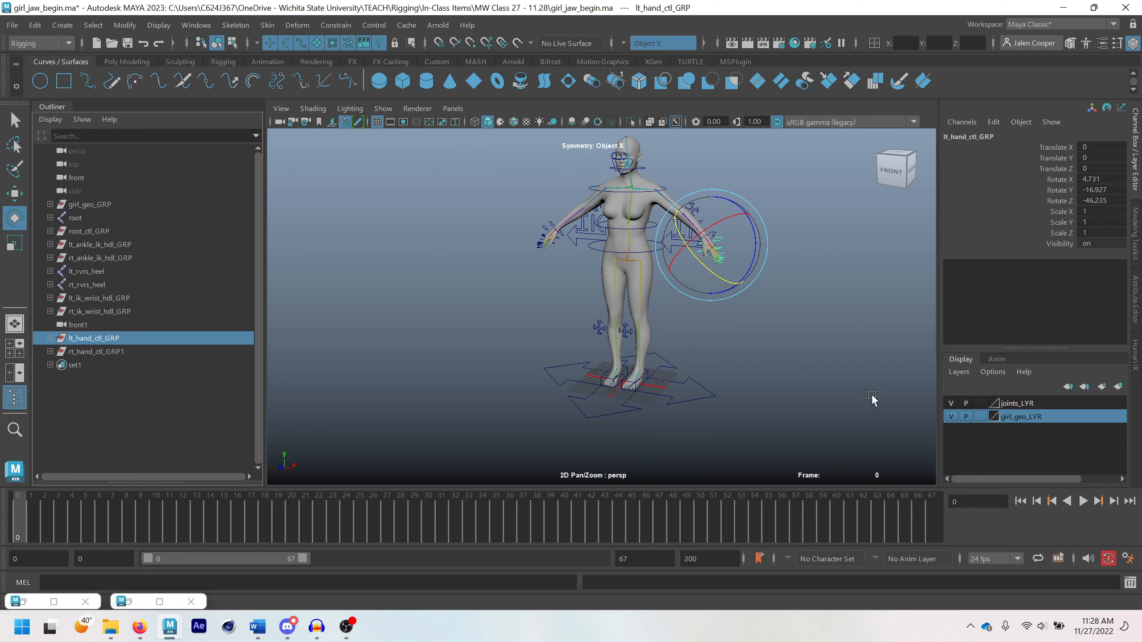
pyautogui.scroll(-3, 580, 256)
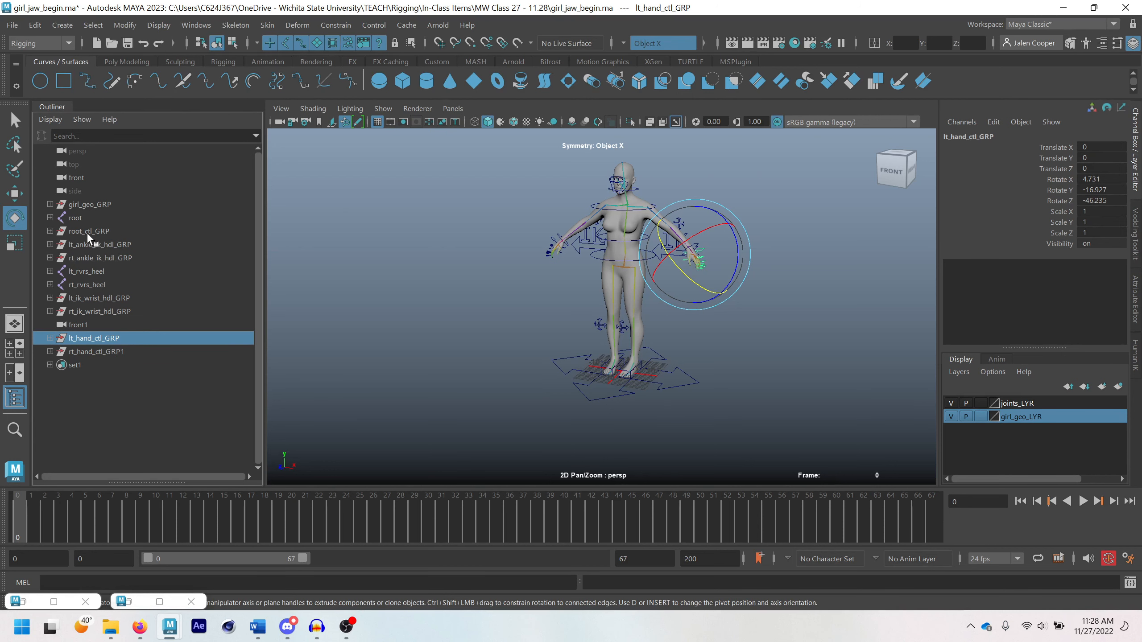
pyautogui.click(92, 259)
pyautogui.click(110, 246)
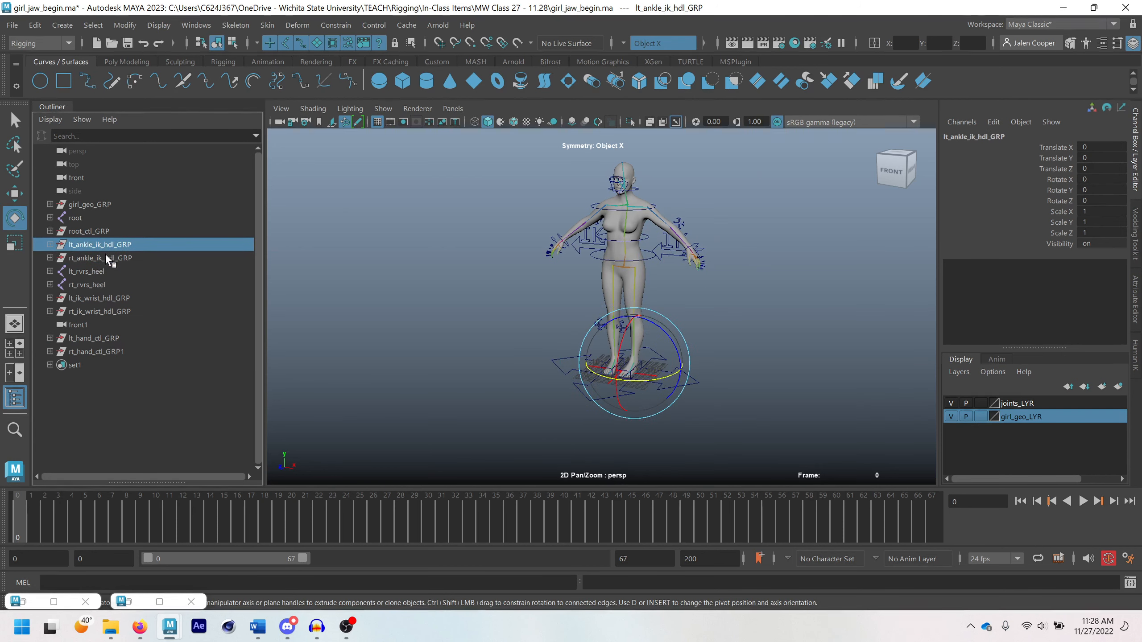
pyautogui.click(119, 299)
pyautogui.click(120, 310)
pyautogui.click(101, 284)
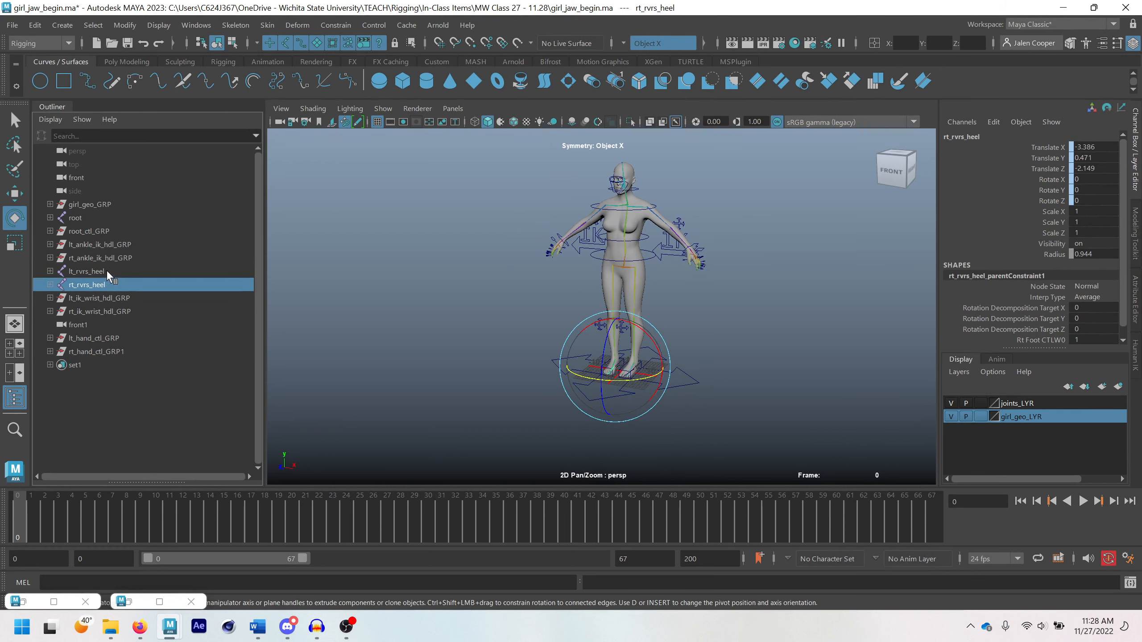
pyautogui.click(106, 271)
pyautogui.click(87, 218)
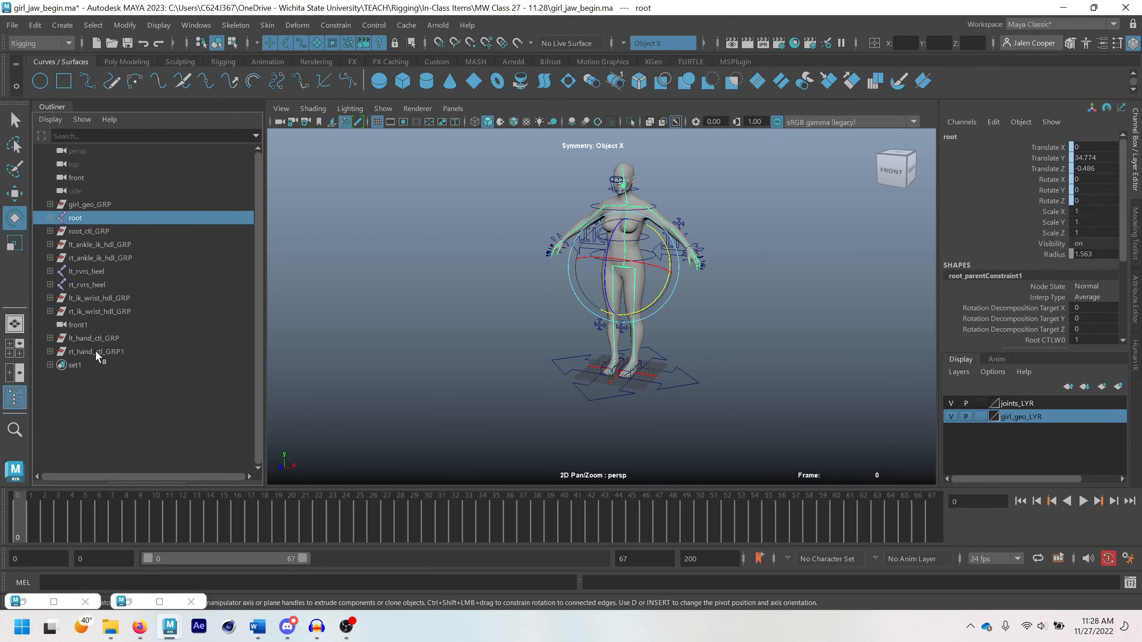
# Move the front1 camera below rt_hand_ctl_GRP1 in the Outliner
pyautogui.click(84, 325)
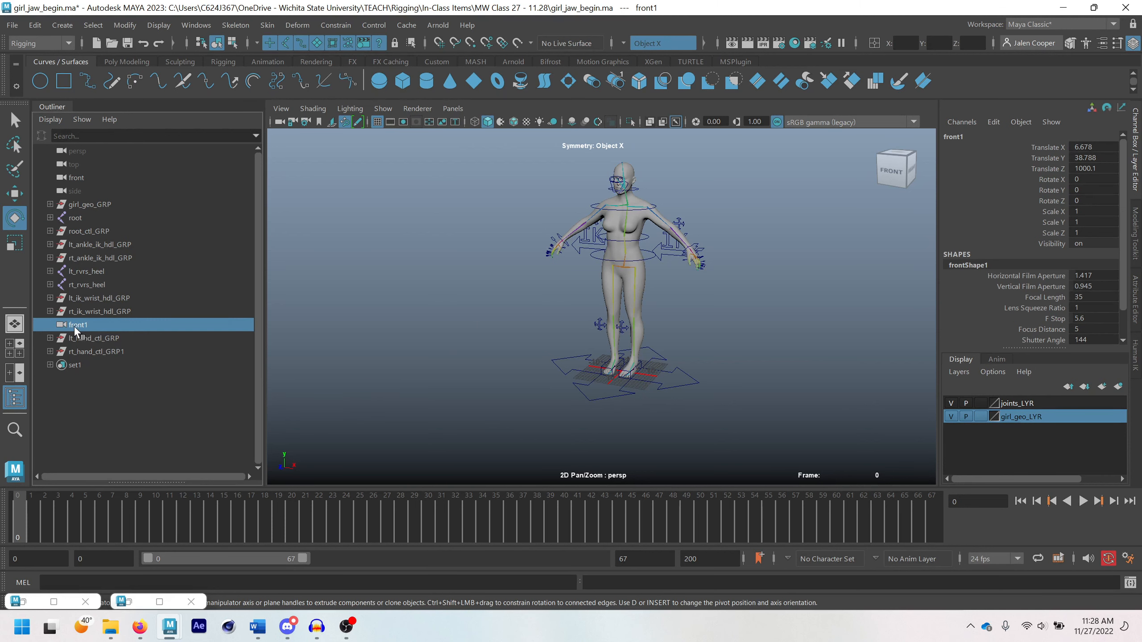
pyautogui.moveTo(77, 330); pyautogui.dragTo(80, 364, button='middle')
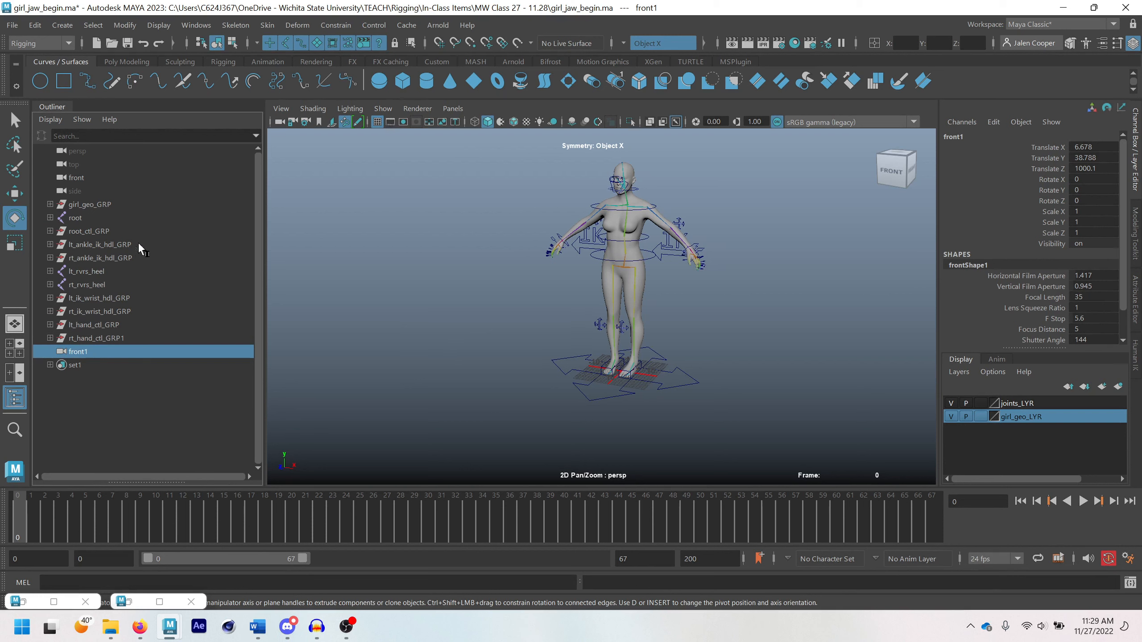
# Move root_CTL about 0.82 units along X to test whether the rig follows, and undo the move
pyautogui.scroll(2, 625, 260)
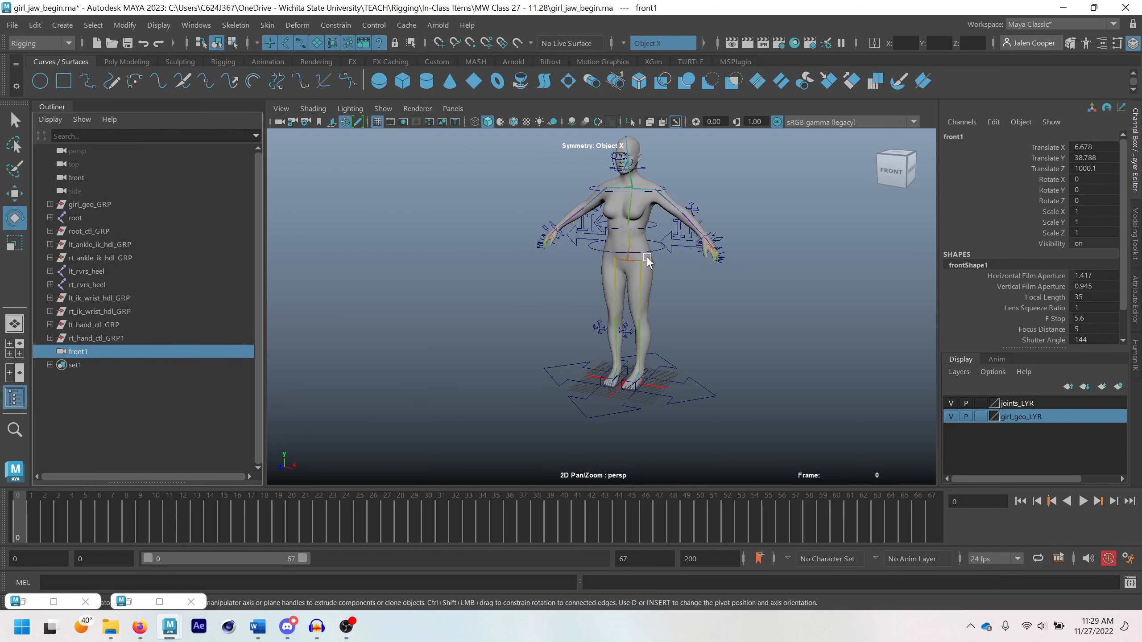
pyautogui.keyDown('alt'); pyautogui.moveTo(646, 256); pyautogui.dragTo(645, 281, button='middle'); pyautogui.keyUp('alt')
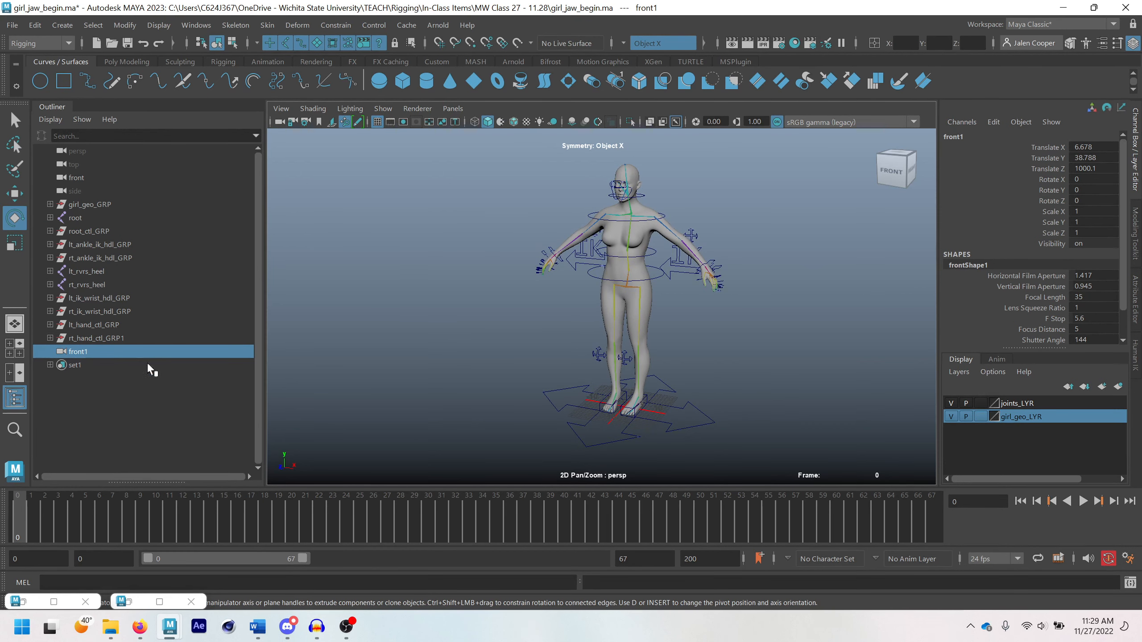
pyautogui.scroll(-2, 625, 244)
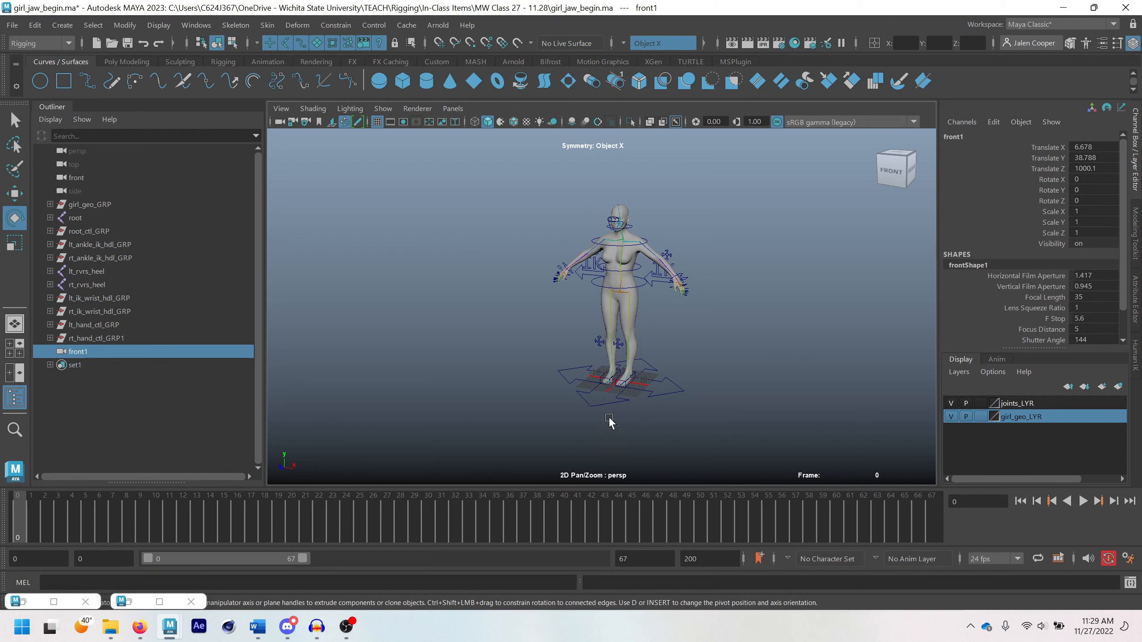
pyautogui.click(629, 396)
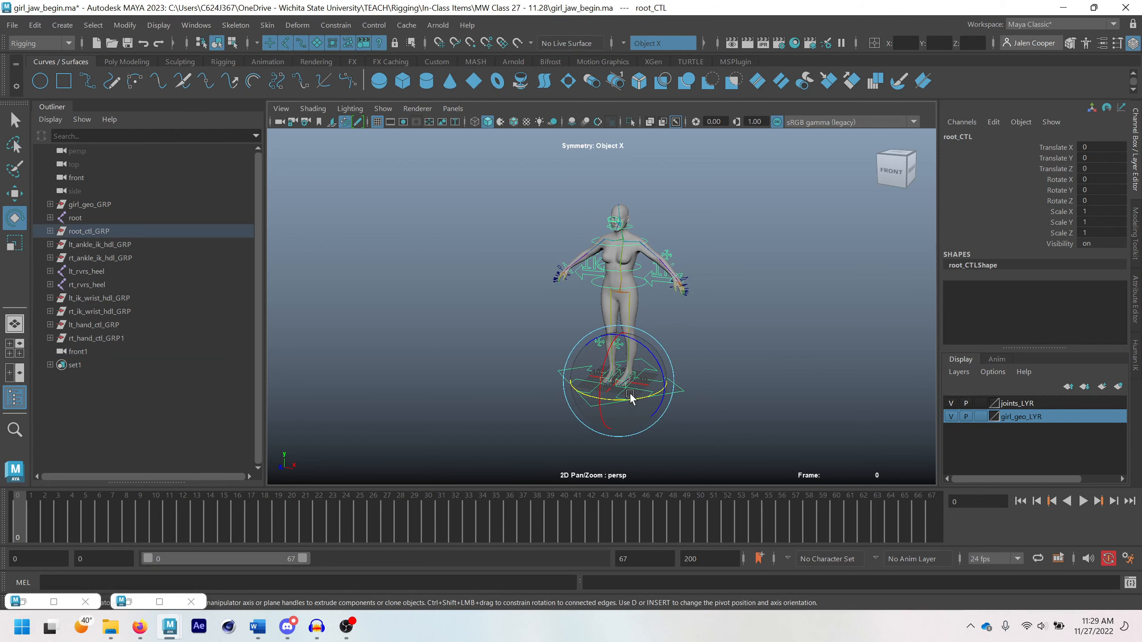
pyautogui.press('w')
pyautogui.moveTo(666, 390); pyautogui.dragTo(668, 365)
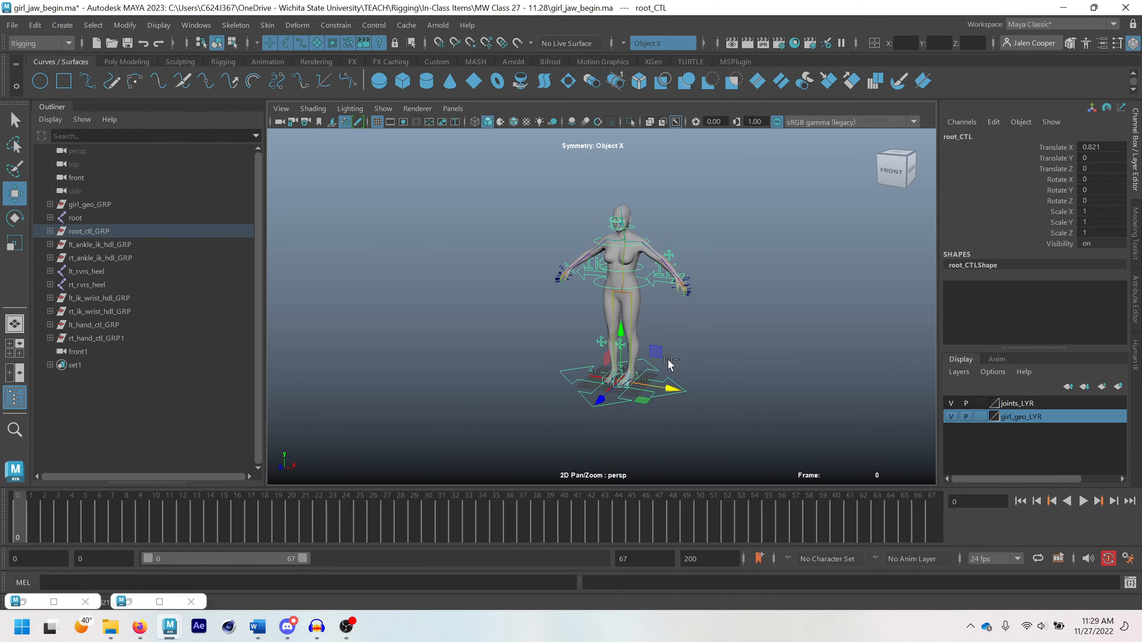
pyautogui.hotkey('ctrl', 'z')
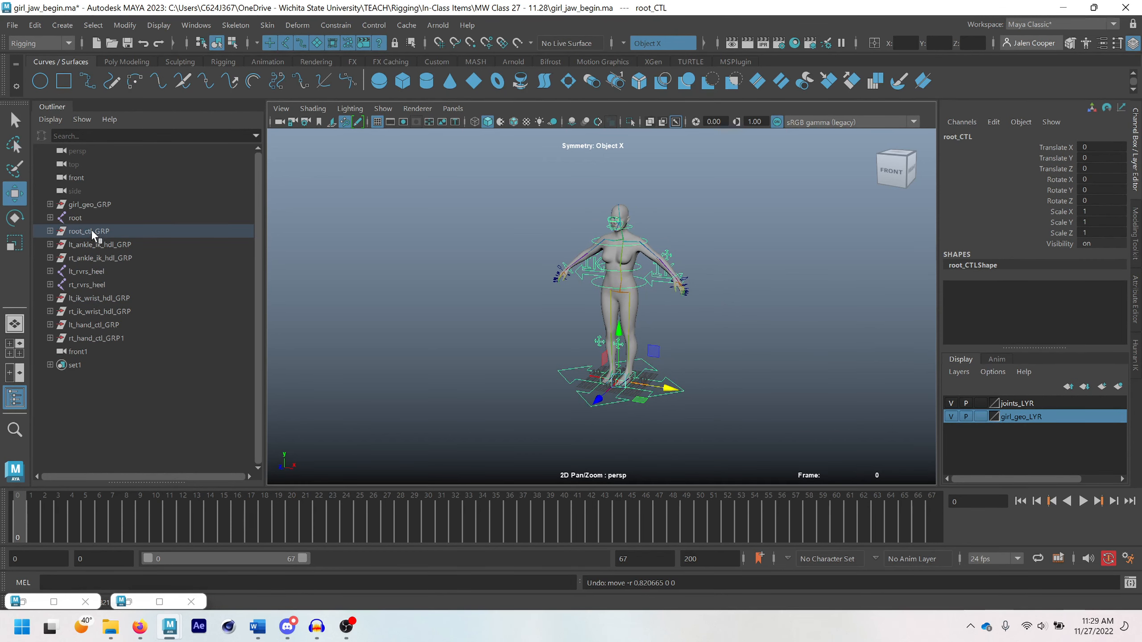
# Group all nodes from root through rt_hand_ctl_GRP1, leaving out girl_geo_GRP and front1, and expand the new group
pyautogui.click(89, 205)
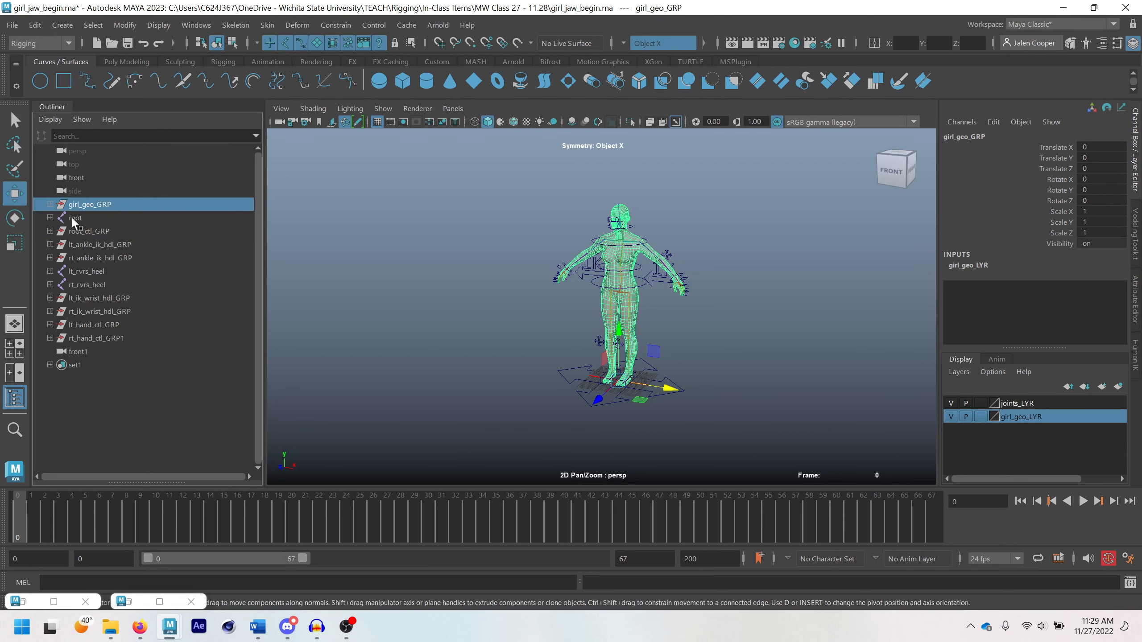
pyautogui.click(74, 218)
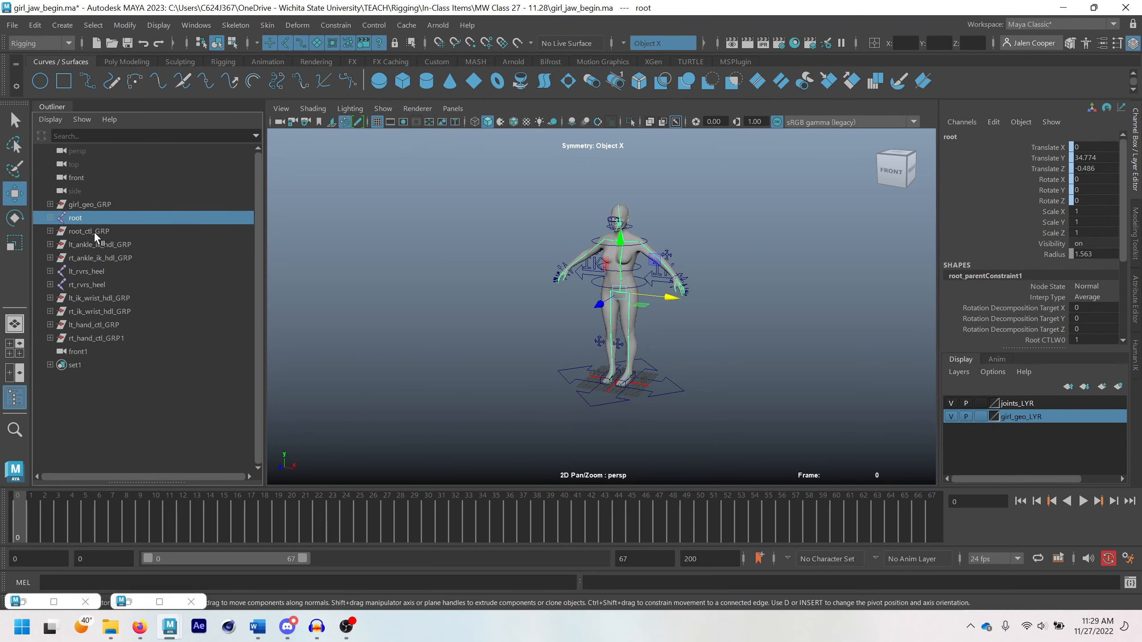
pyautogui.click(94, 270)
pyautogui.click(89, 283)
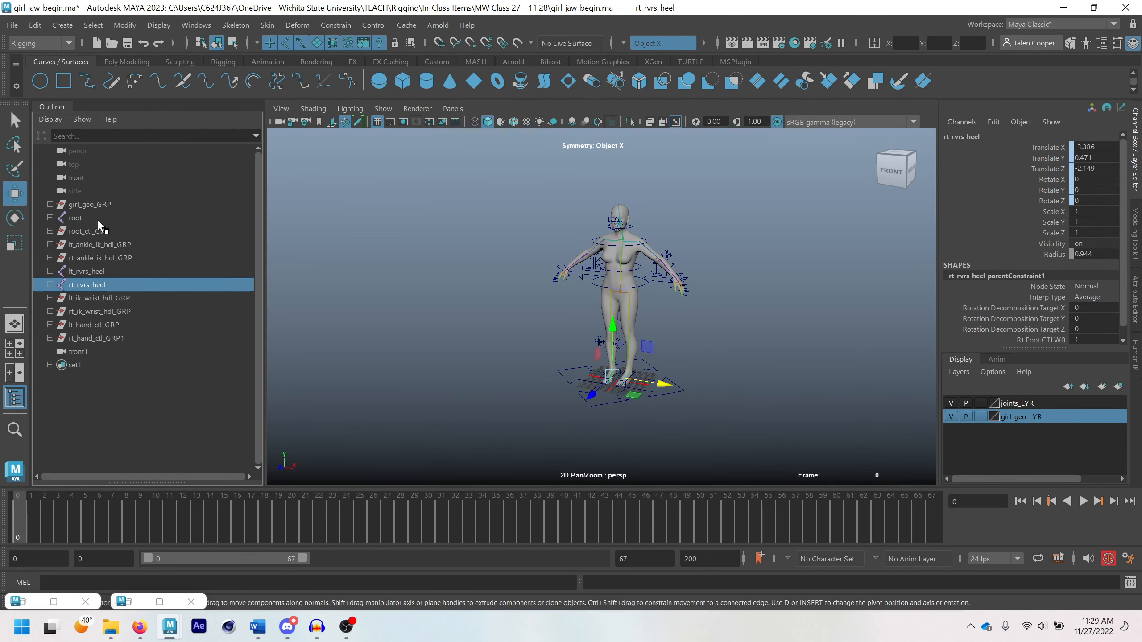
pyautogui.click(89, 231)
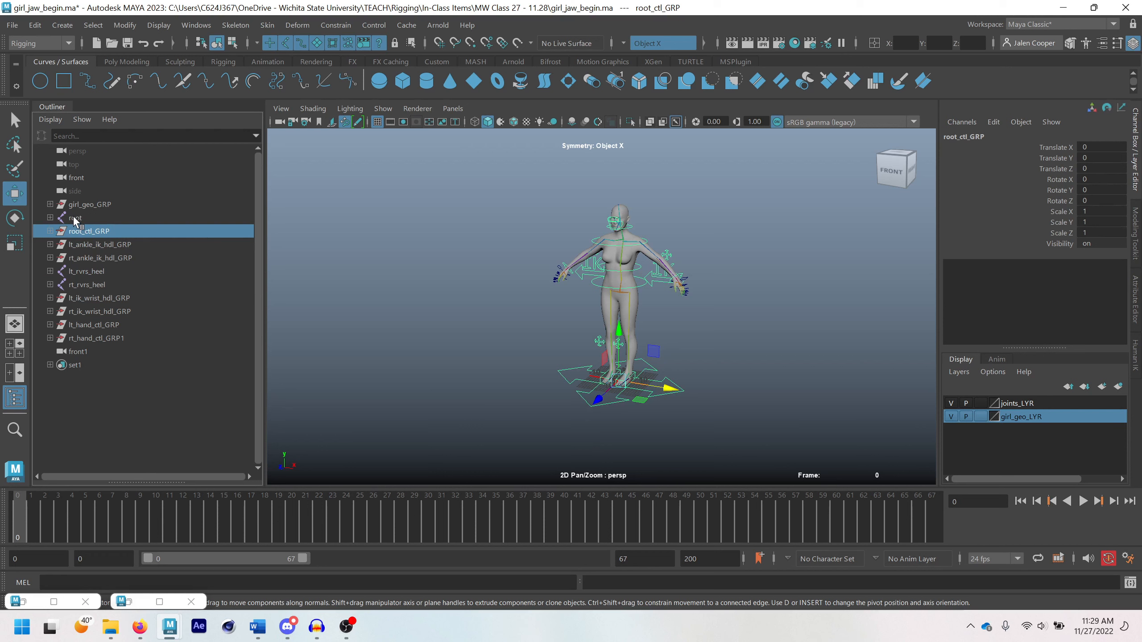
pyautogui.click(86, 217)
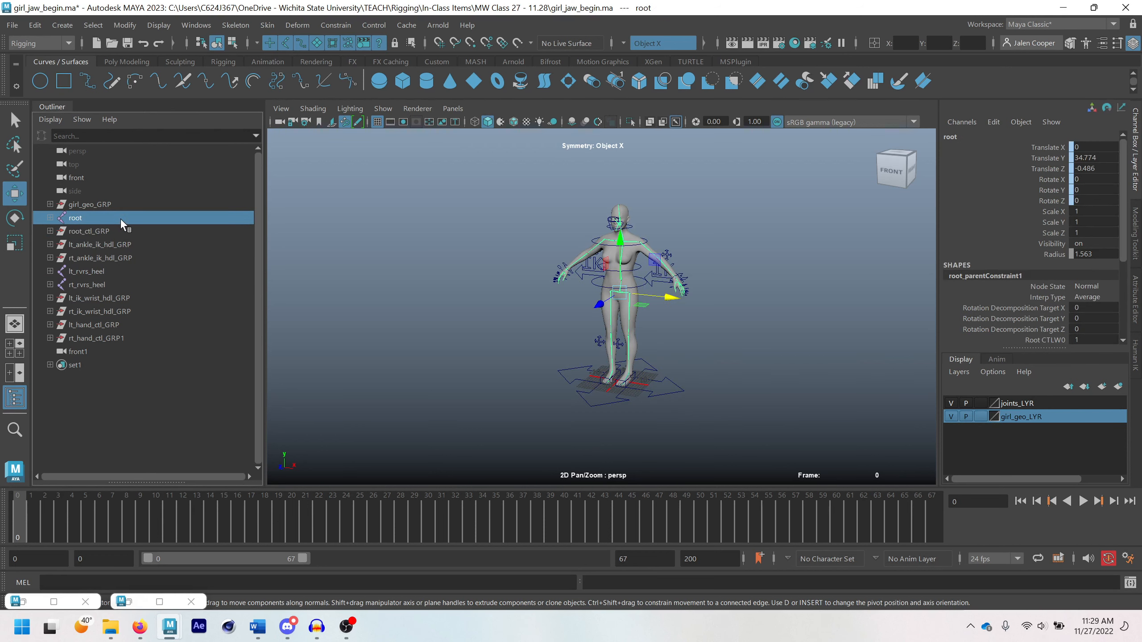
pyautogui.keyDown('shift'); pyautogui.click(106, 338); pyautogui.keyUp('shift')
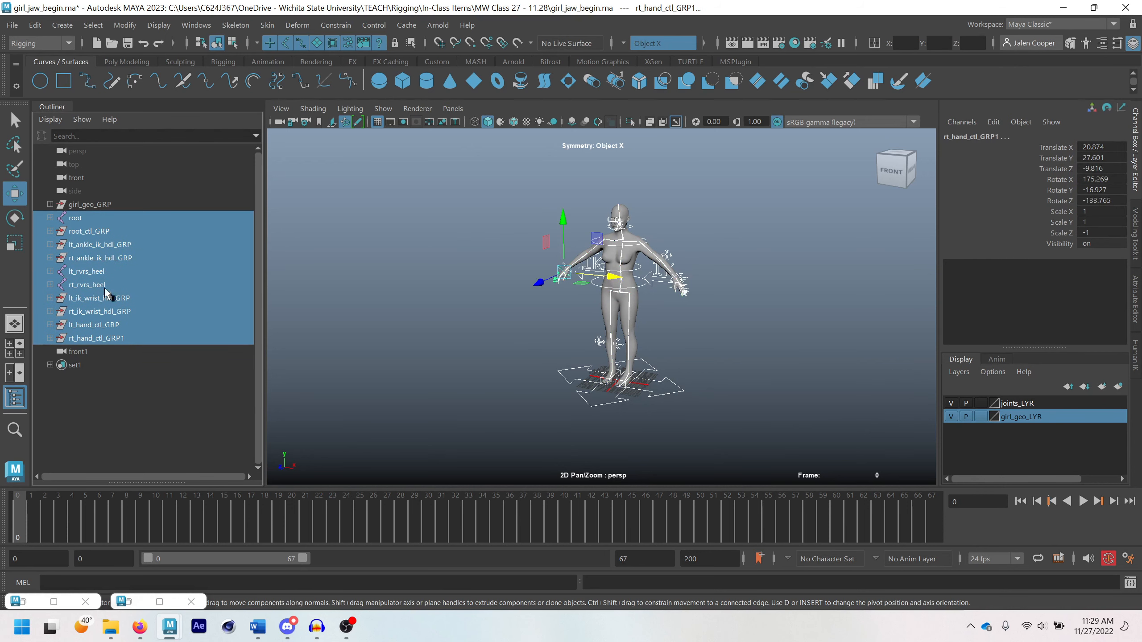
pyautogui.hotkey('ctrl', 'g')
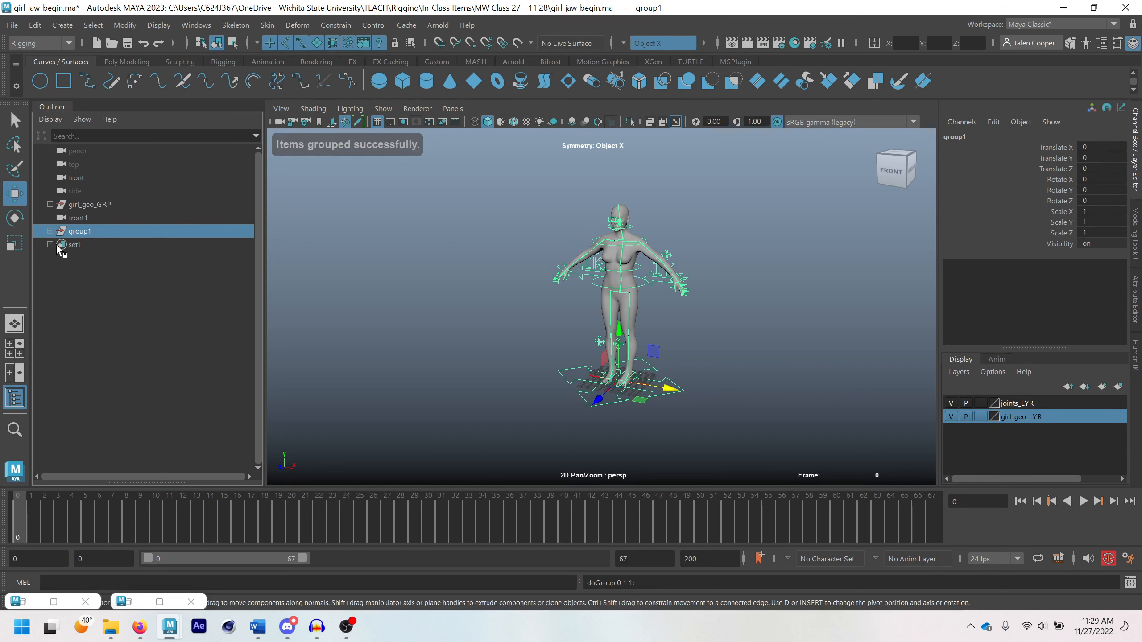
pyautogui.click(50, 231)
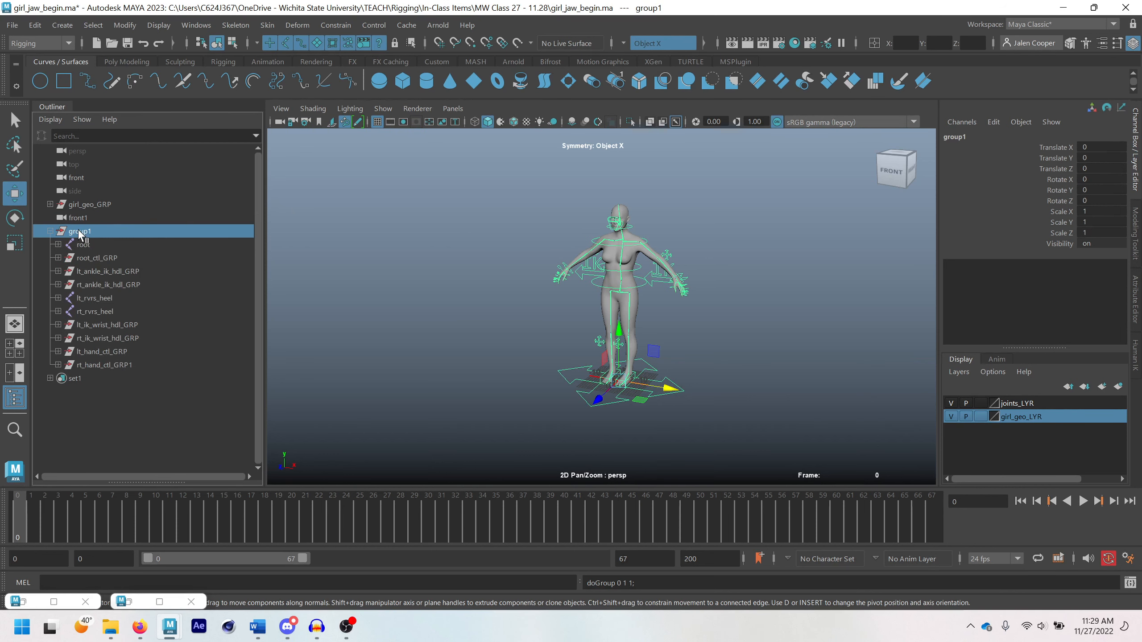
# Scale group1 uniformly by about 1.07 to test the rig, and undo the scaling
pyautogui.press('r')
pyautogui.moveTo(619, 383); pyautogui.dragTo(562, 391)
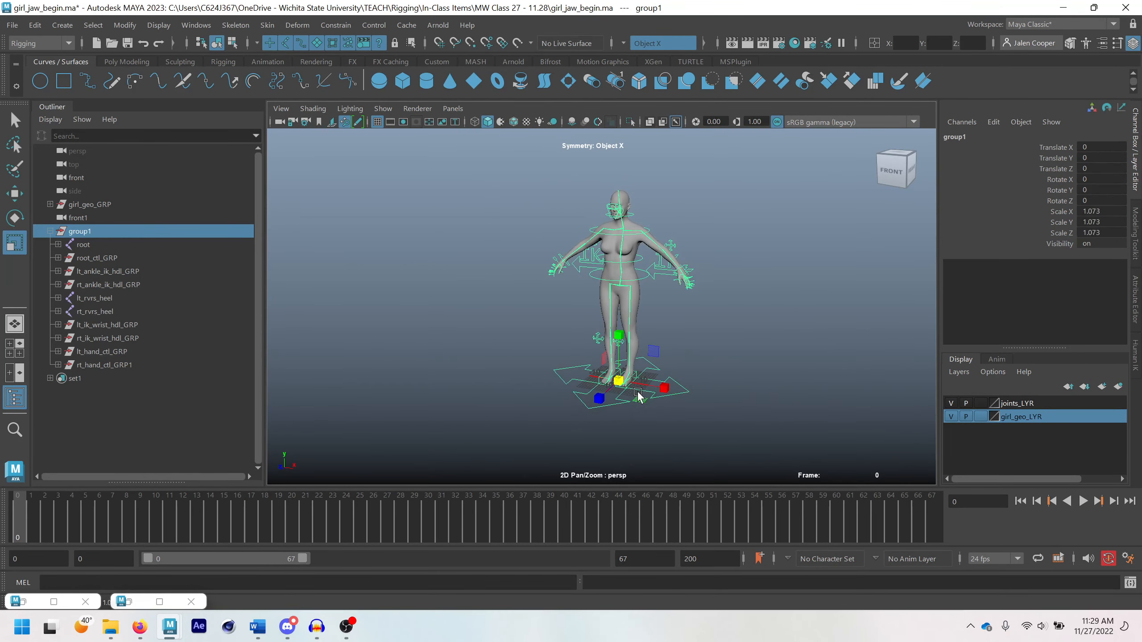
# Select all the nodes inside group1, scale them together by about 2.32 as a comparison, and undo the scaling
pyautogui.click(85, 244)
pyautogui.keyDown('shift'); pyautogui.click(106, 363); pyautogui.keyUp('shift')
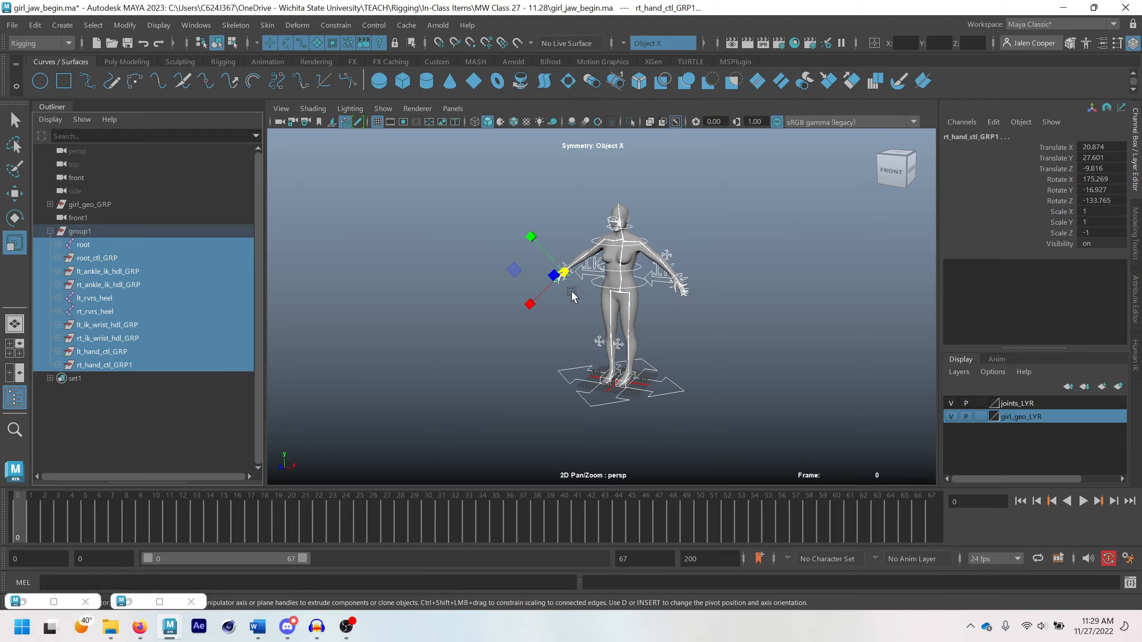
pyautogui.moveTo(564, 272); pyautogui.dragTo(632, 274)
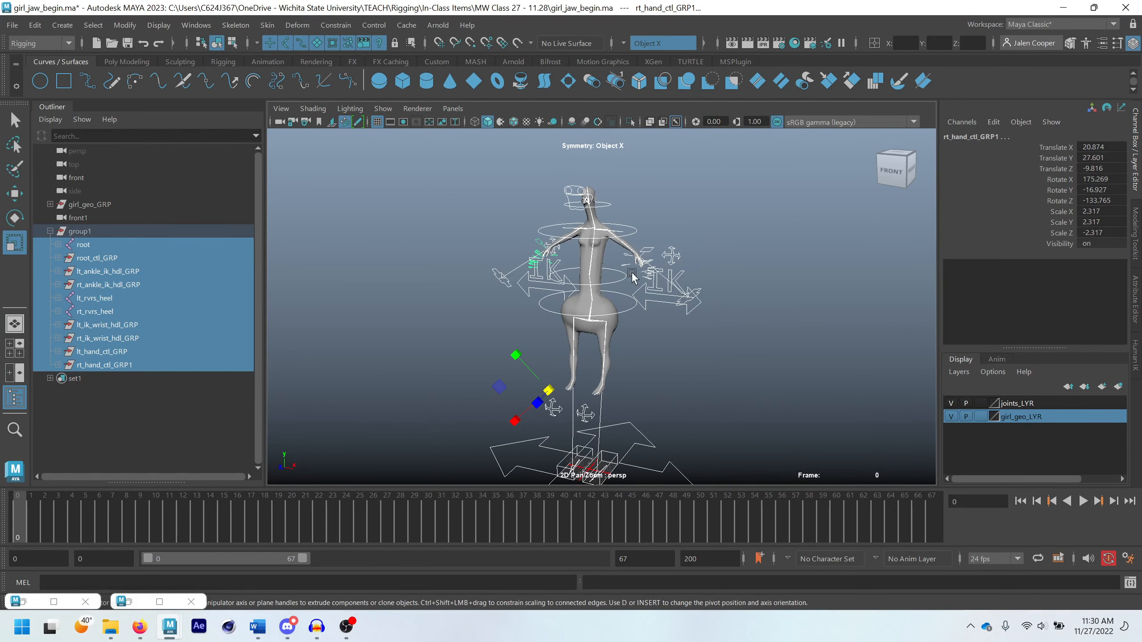
pyautogui.scroll(2, 597, 305)
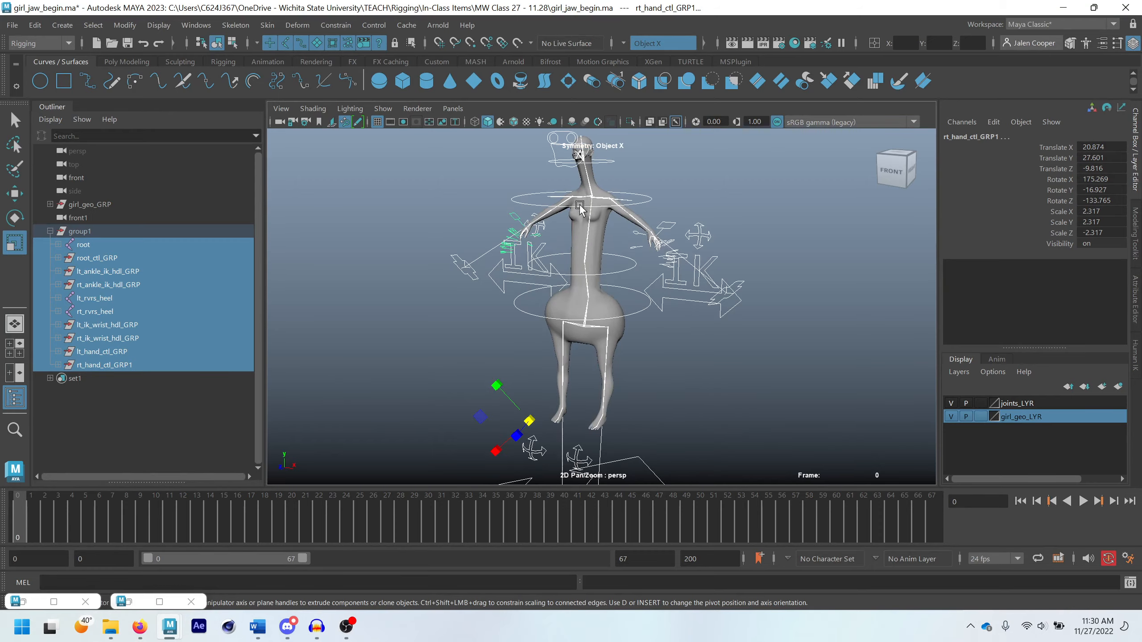
pyautogui.scroll(-1, 647, 297)
pyautogui.keyDown('alt'); pyautogui.moveTo(592, 233); pyautogui.dragTo(610, 307); pyautogui.keyUp('alt')
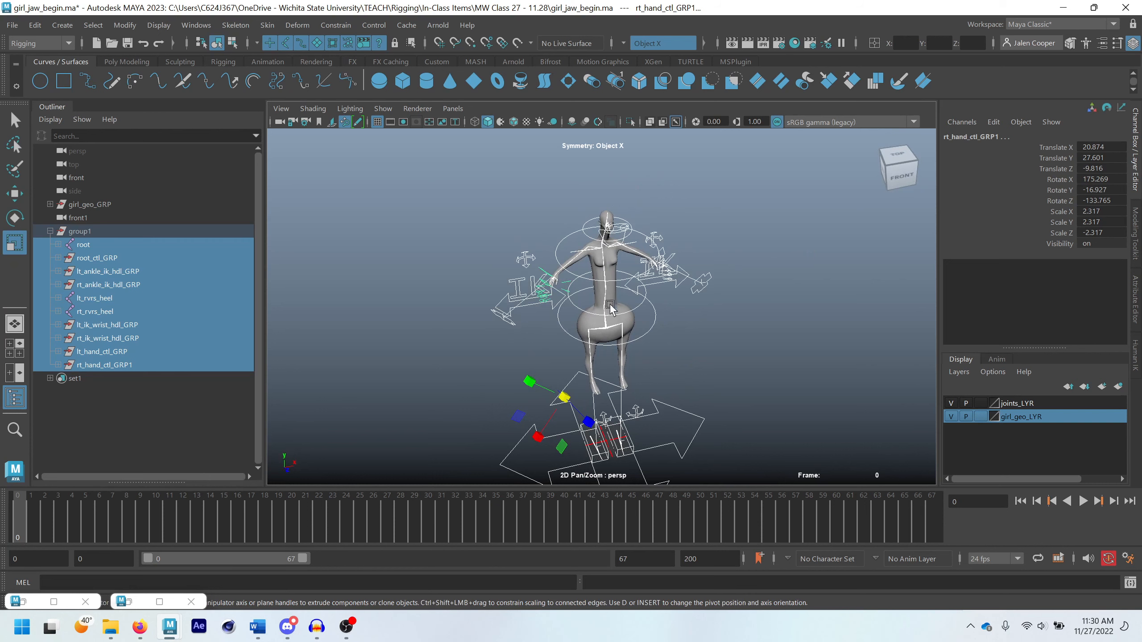
pyautogui.scroll(-4, 588, 328)
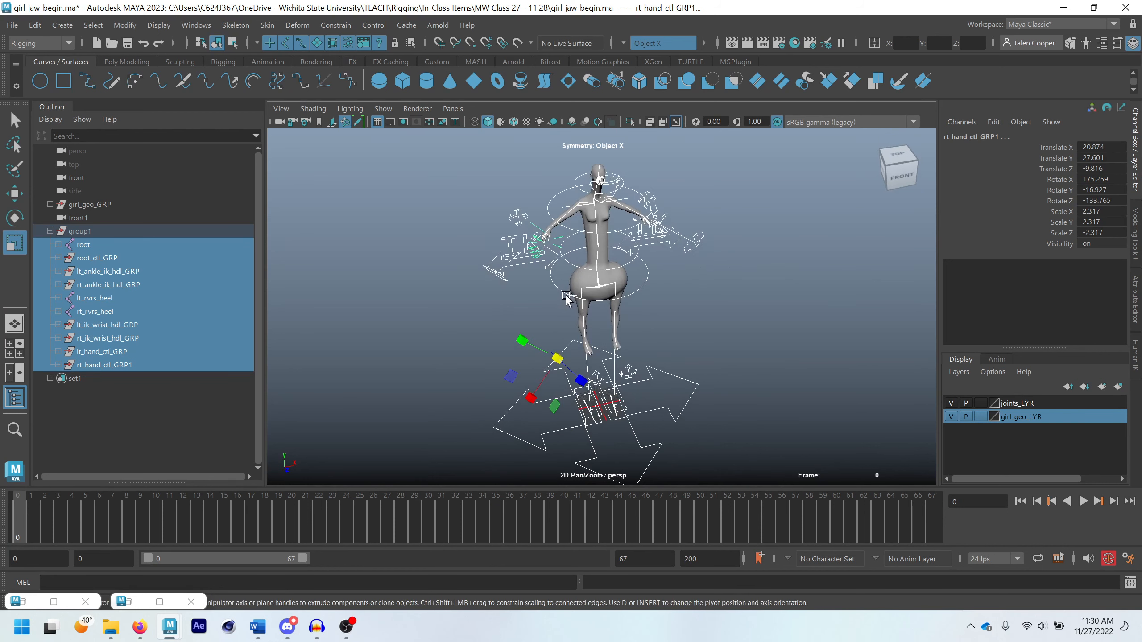
# Repeat the uniform scale test on group1 itself rather than its child nodes, and undo it
pyautogui.click(83, 232)
pyautogui.scroll(-3, 605, 388)
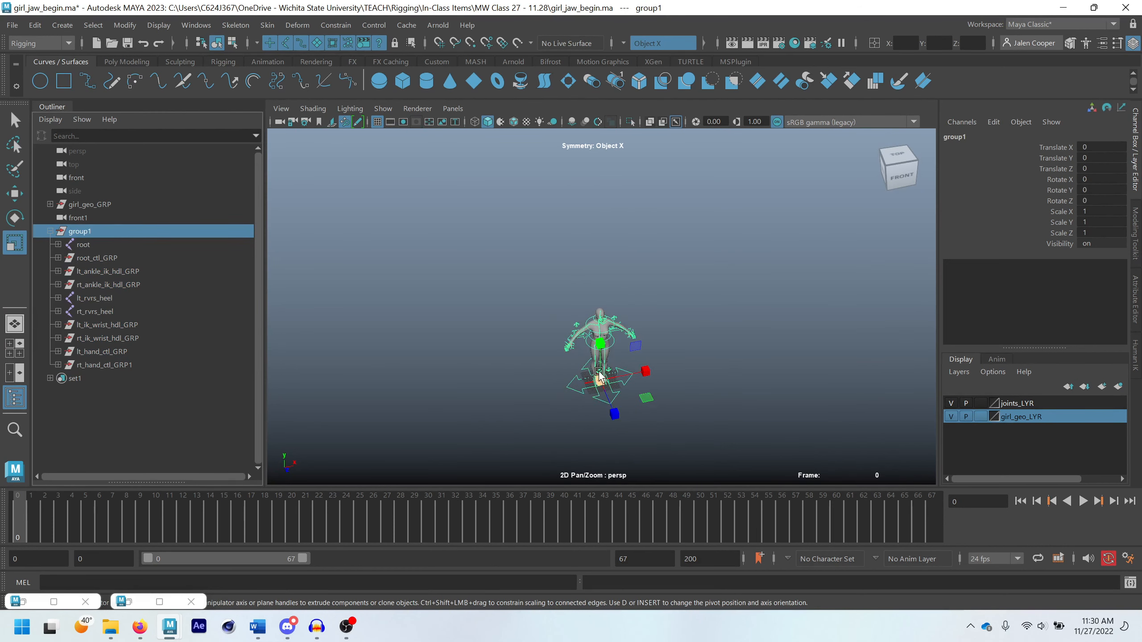
pyautogui.keyDown('alt'); pyautogui.moveTo(606, 388); pyautogui.dragTo(612, 341, button='middle'); pyautogui.keyUp('alt')
pyautogui.scroll(4, 612, 340)
pyautogui.scroll(4, 568, 337)
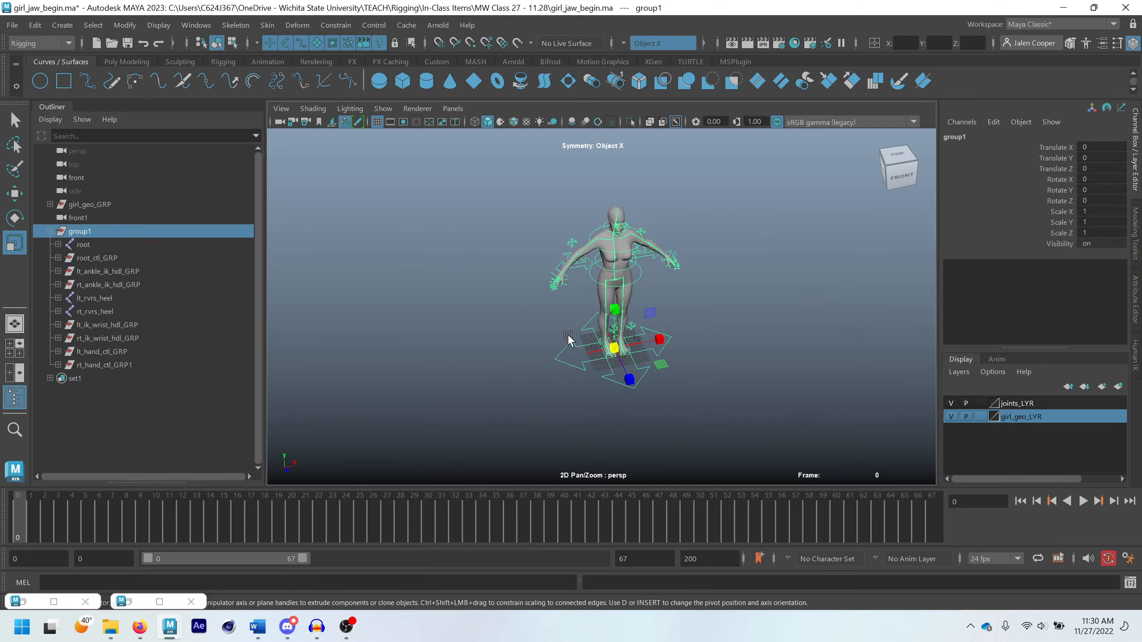
pyautogui.moveTo(617, 355); pyautogui.dragTo(984, 421)
pyautogui.hotkey('ctrl', 'z')
# Examine the whole rig from several angles and clear the selection
pyautogui.scroll(1, 612, 288)
pyautogui.keyDown('alt'); pyautogui.moveTo(629, 278); pyautogui.dragTo(611, 320, button='middle'); pyautogui.keyUp('alt')
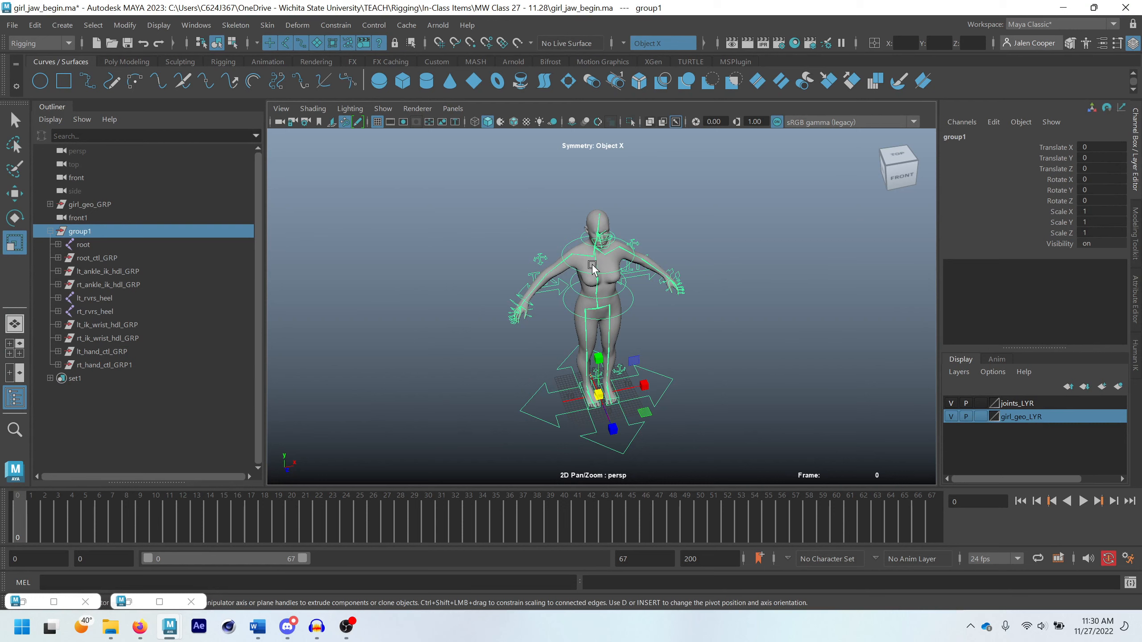
pyautogui.keyDown('alt'); pyautogui.moveTo(592, 268); pyautogui.dragTo(527, 323); pyautogui.keyUp('alt')
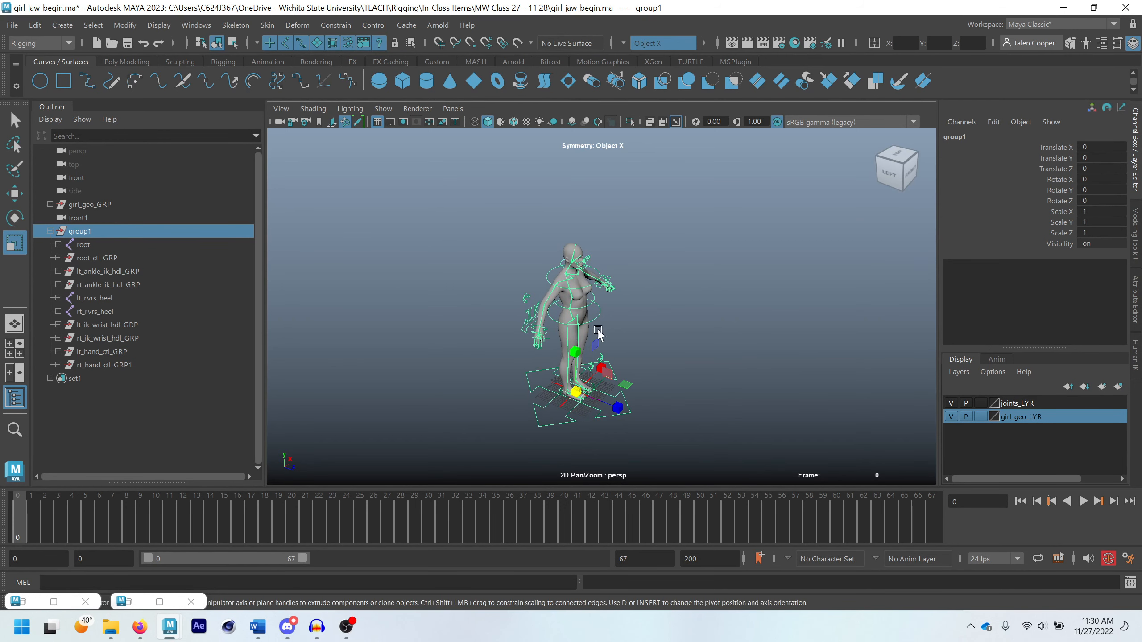
pyautogui.keyDown('alt'); pyautogui.moveTo(618, 339); pyautogui.dragTo(555, 343); pyautogui.keyUp('alt')
pyautogui.keyDown('alt'); pyautogui.moveTo(663, 368); pyautogui.dragTo(676, 340, button='middle'); pyautogui.keyUp('alt')
pyautogui.click(703, 325)
pyautogui.scroll(2, 688, 318)
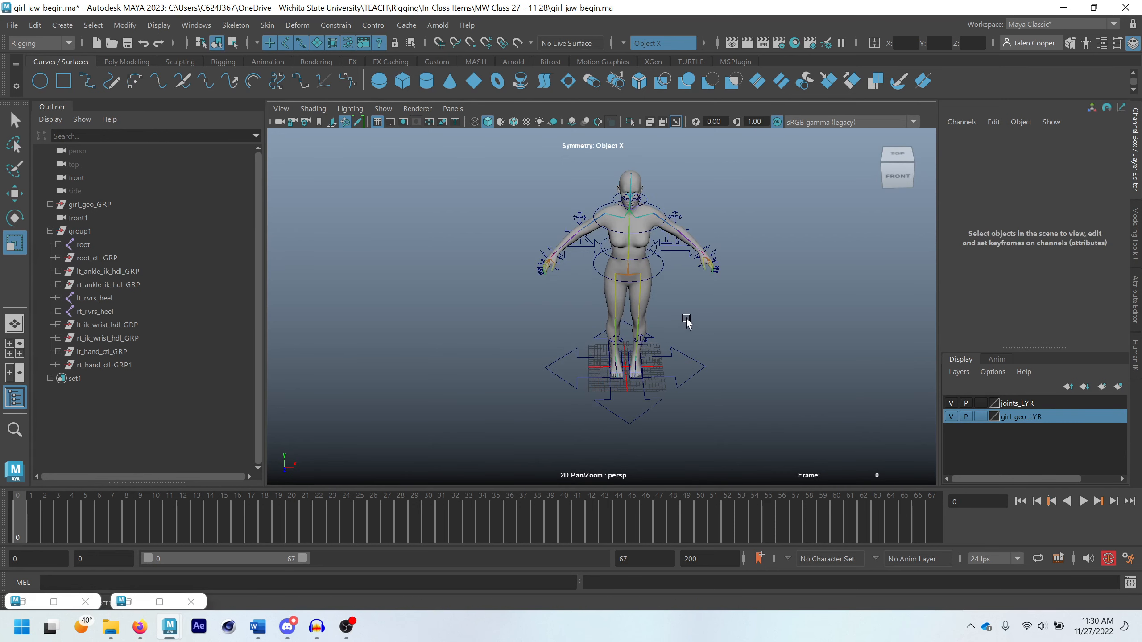
# Rename group1 as master_ctl_GRP
pyautogui.keyDown('alt'); pyautogui.moveTo(631, 221); pyautogui.dragTo(636, 218); pyautogui.keyUp('alt')
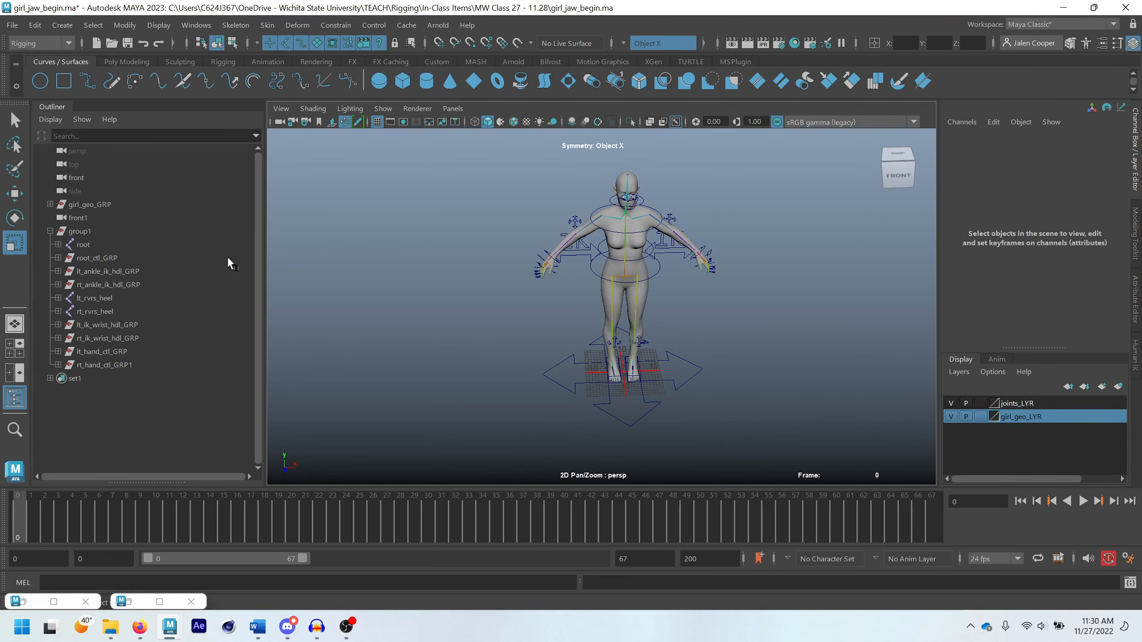
pyautogui.doubleClick(81, 231)
pyautogui.write('master')
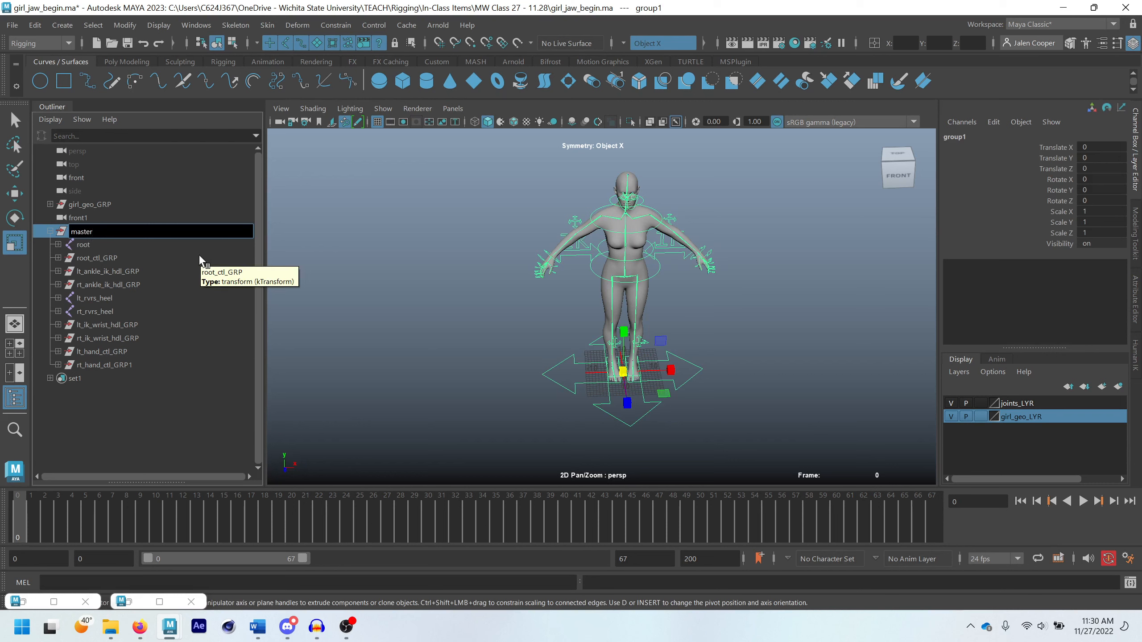
pyautogui.write('_ctl_GRP')
pyautogui.press('Return')
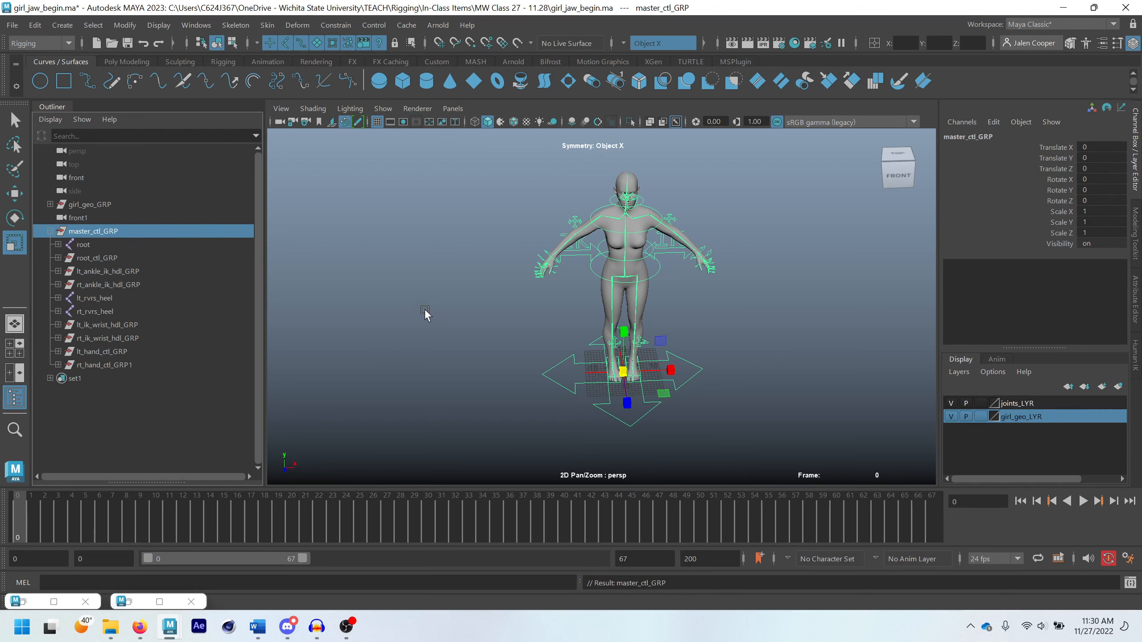
# Create a Circle One Arrow control curve at the origin with bsControls and scale it uniformly to about 23.72
pyautogui.click(221, 62)
pyautogui.click(676, 84)
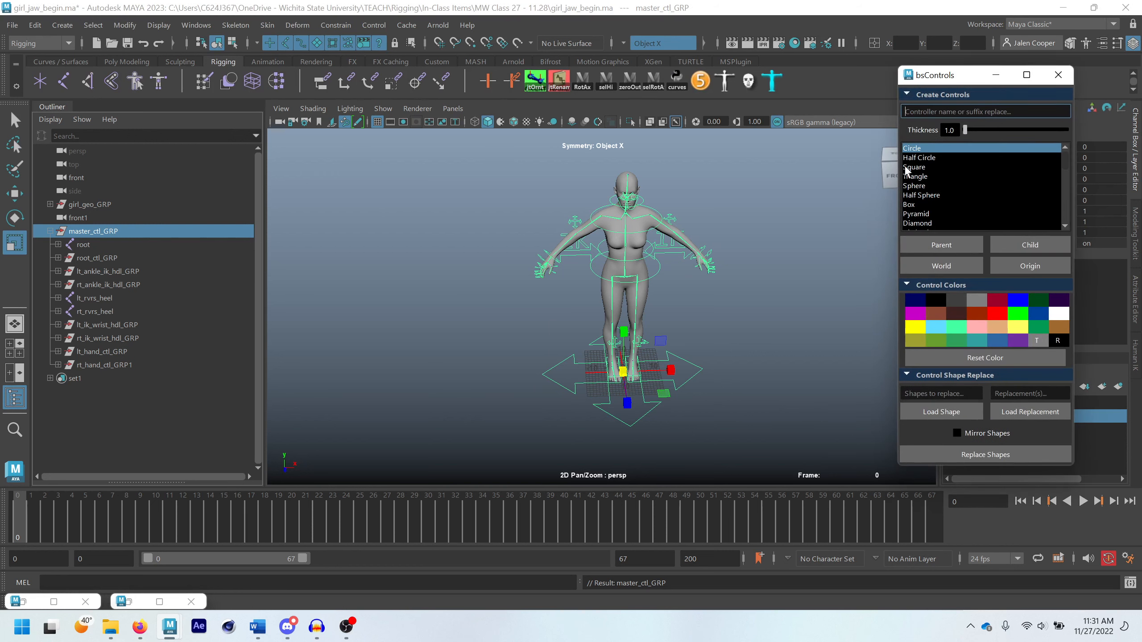
pyautogui.scroll(-5, 929, 177)
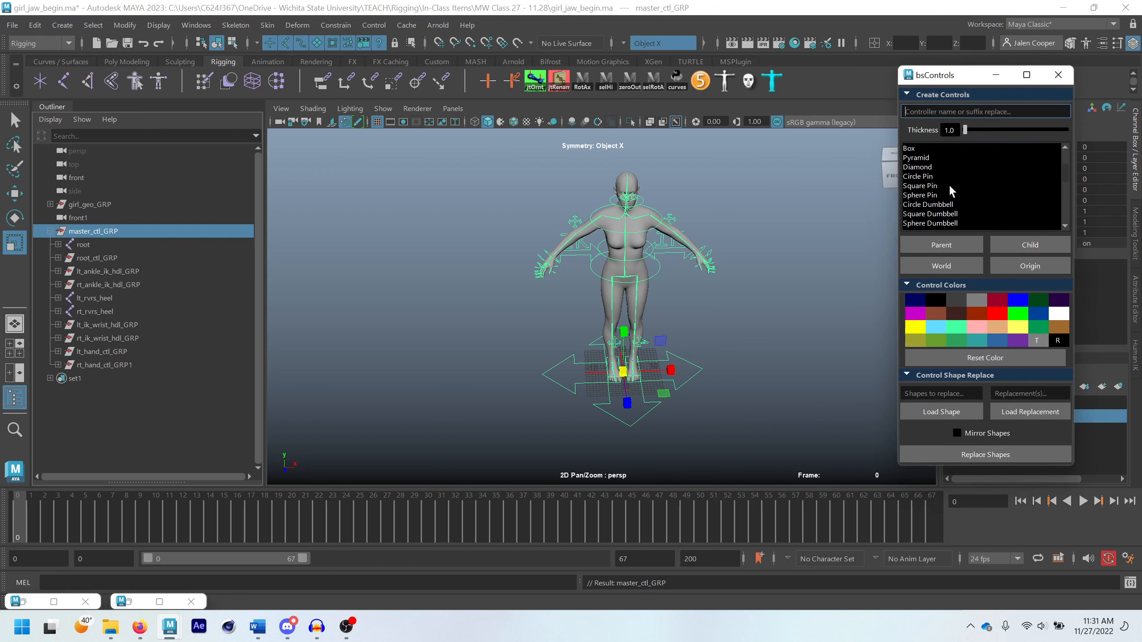
pyautogui.scroll(-2, 927, 168)
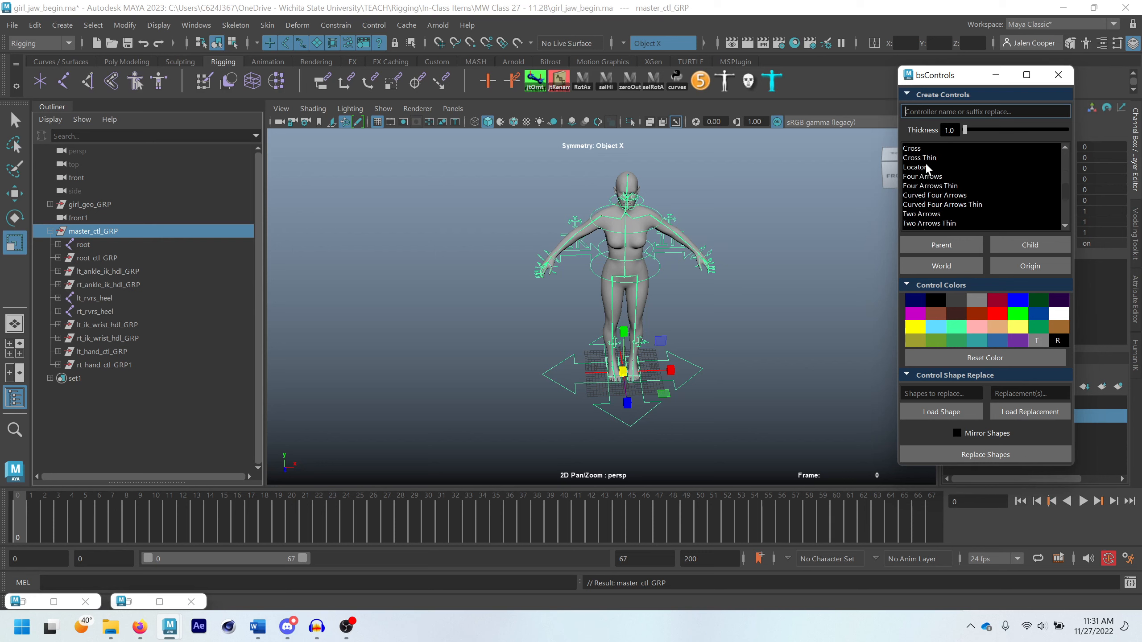
pyautogui.scroll(-3, 944, 193)
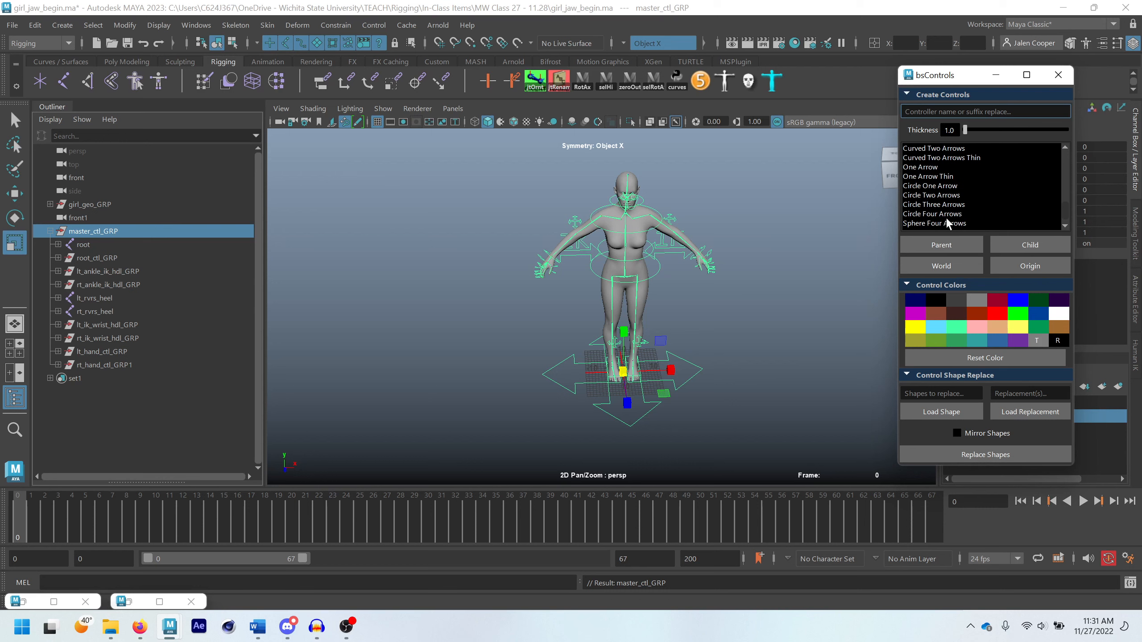
pyautogui.click(946, 186)
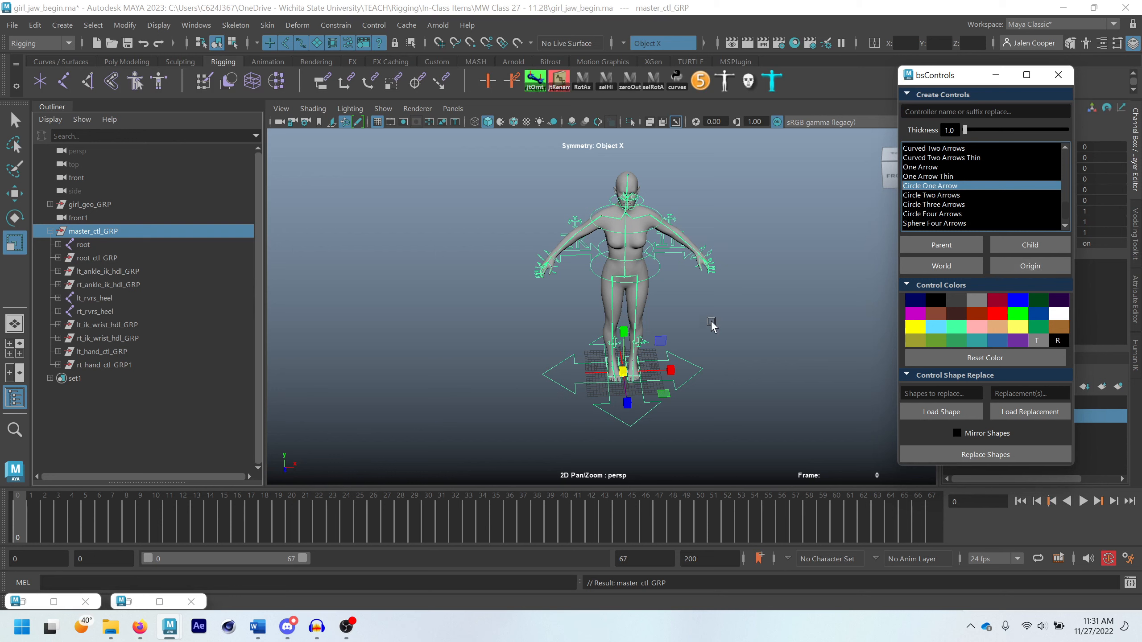
pyautogui.click(1011, 266)
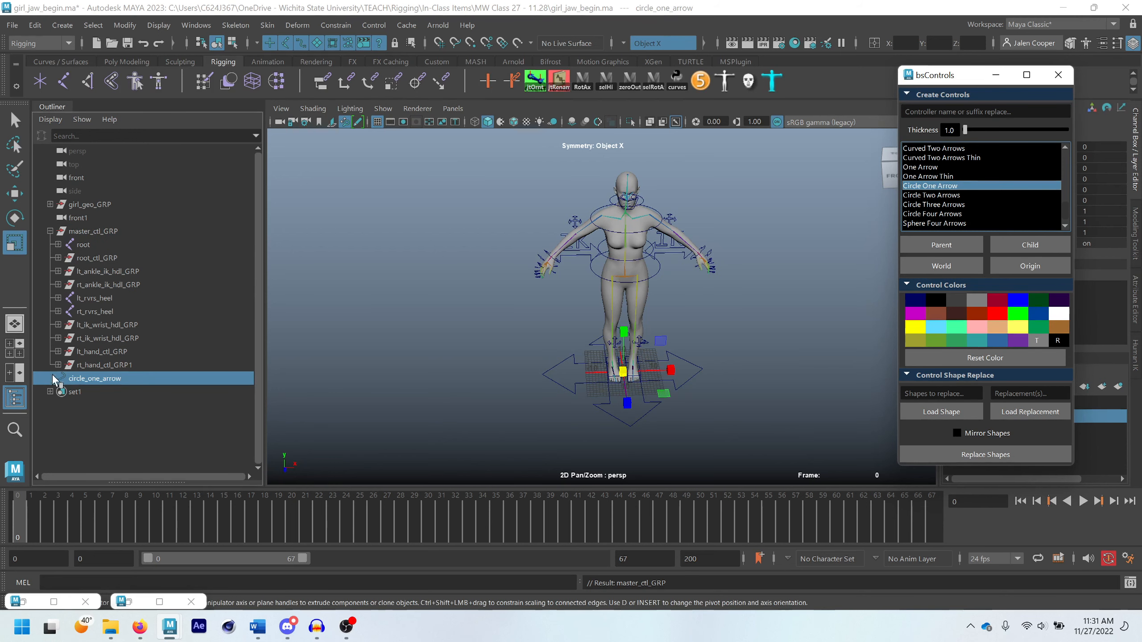
pyautogui.moveTo(623, 372); pyautogui.dragTo(784, 377)
# Close the bsControls window and set the arrow control's Rotate Y to -180
pyautogui.press('e')
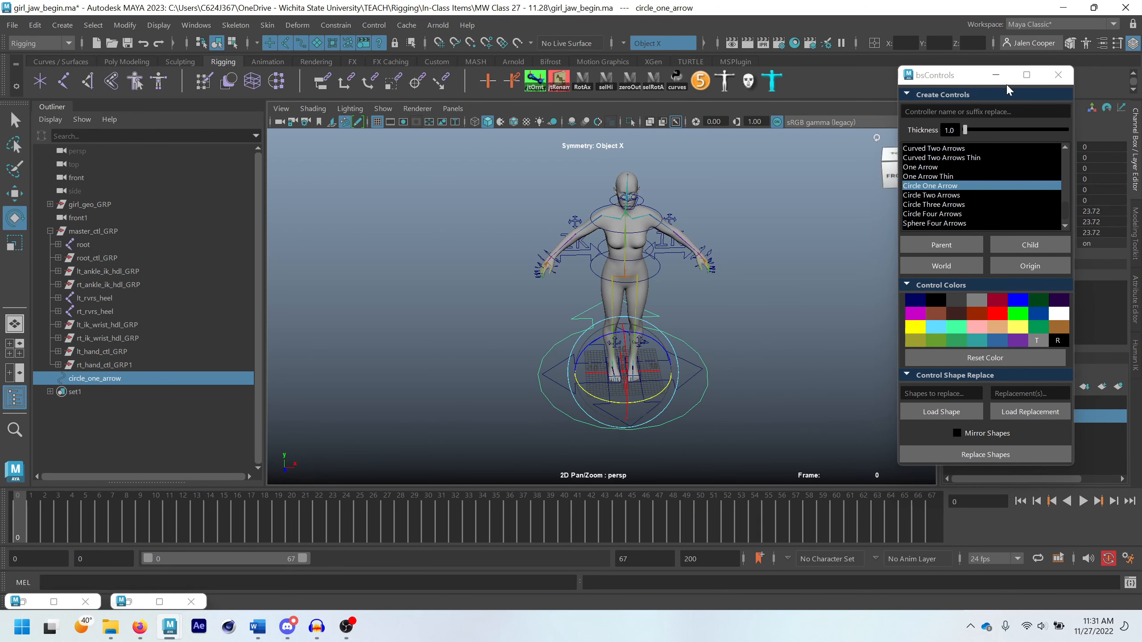
pyautogui.click(1054, 75)
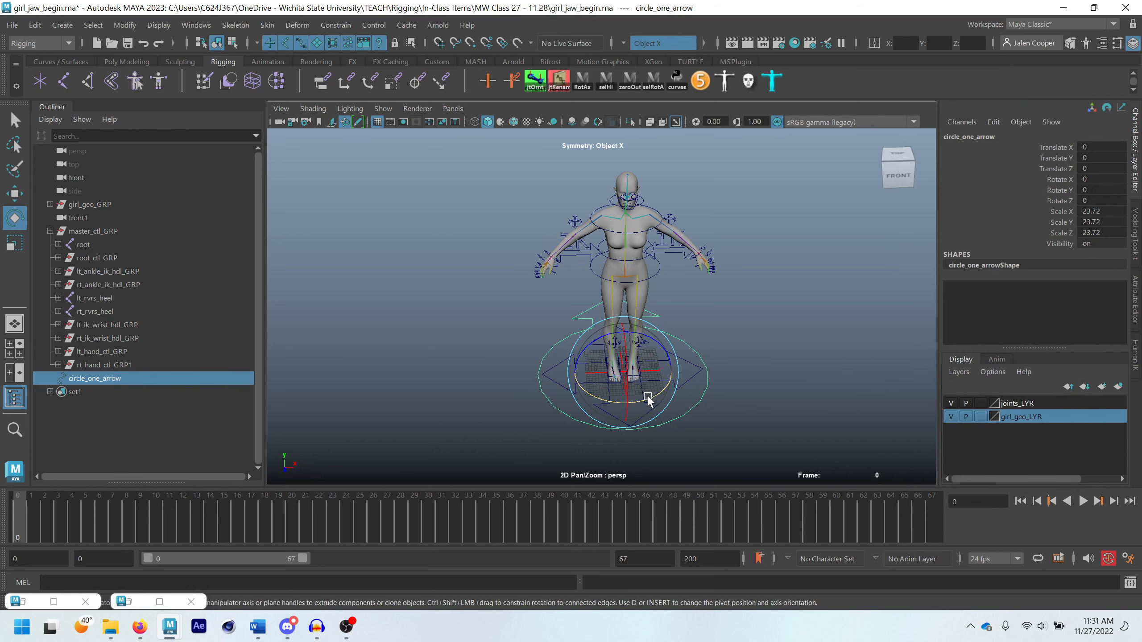
pyautogui.moveTo(648, 400); pyautogui.dragTo(688, 396)
pyautogui.doubleClick(1118, 190)
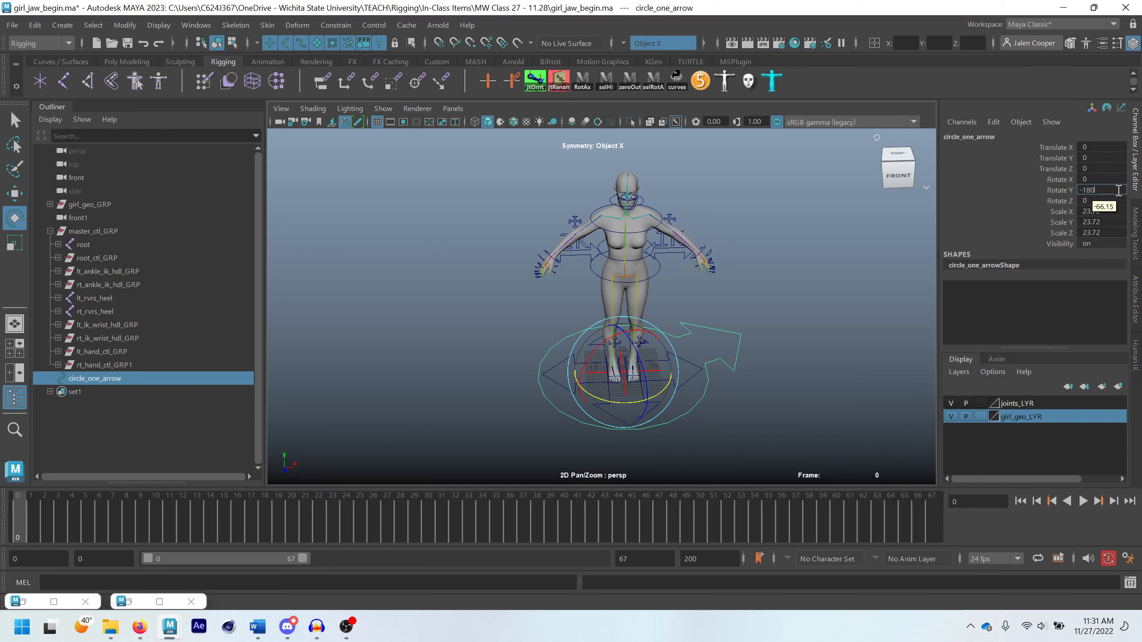
pyautogui.press('Return')
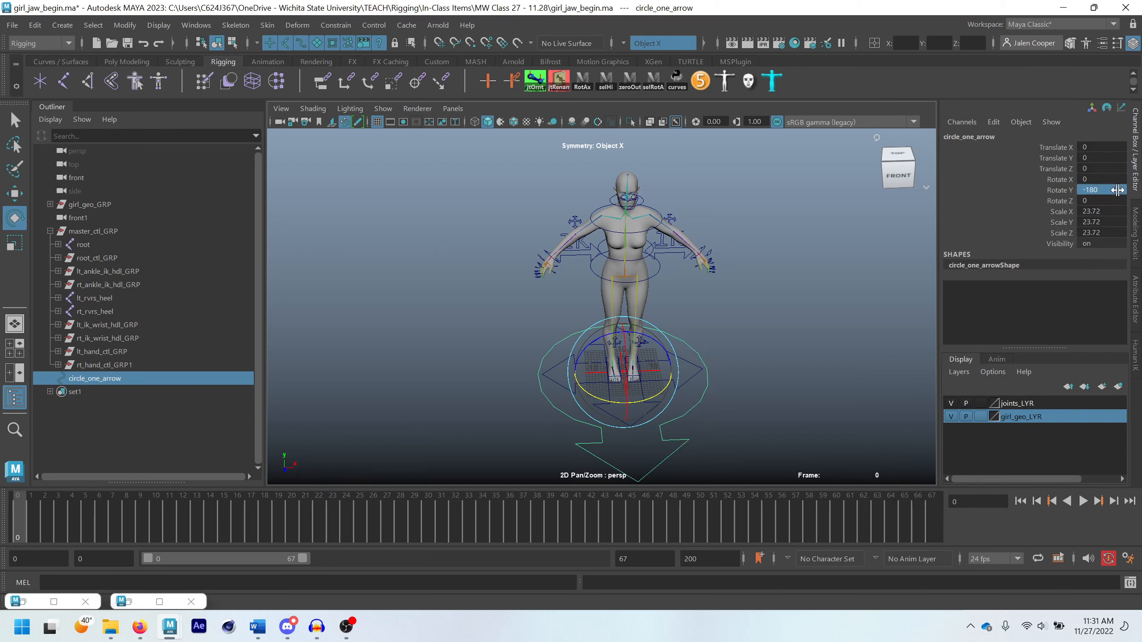
# Freeze the transformations of the circle_one_arrow control
pyautogui.keyDown('alt'); pyautogui.moveTo(752, 395); pyautogui.dragTo(807, 381); pyautogui.keyUp('alt')
pyautogui.press('w')
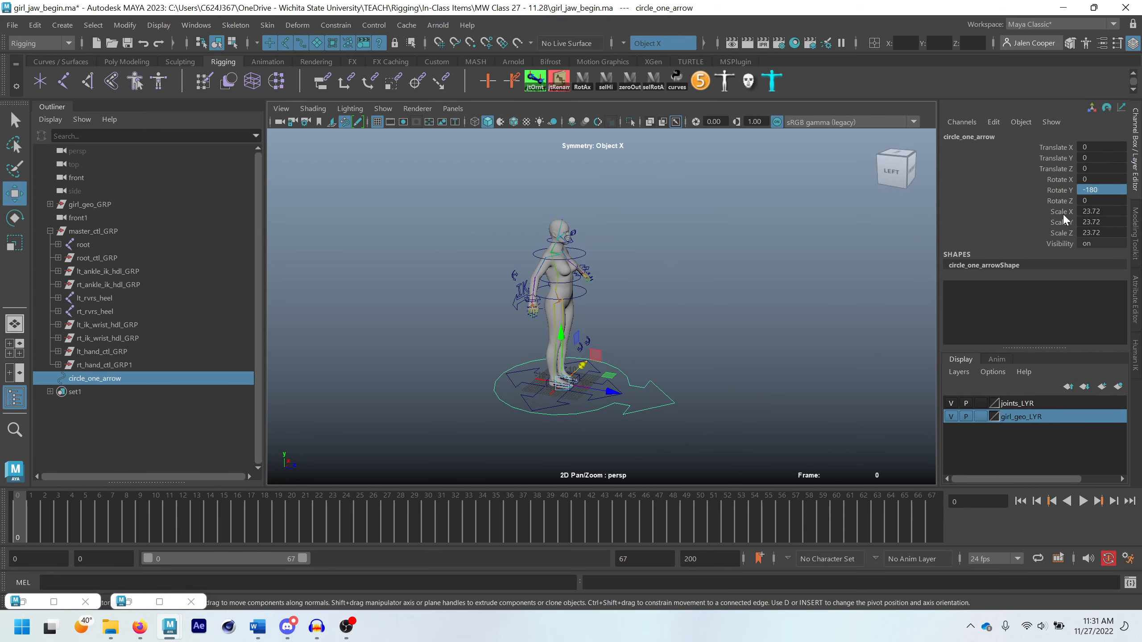
pyautogui.keyDown('alt'); pyautogui.moveTo(588, 411); pyautogui.dragTo(618, 401, button='right'); pyautogui.keyUp('alt')
pyautogui.keyDown('alt'); pyautogui.moveTo(618, 401); pyautogui.dragTo(663, 350, button='middle'); pyautogui.keyUp('alt')
pyautogui.keyDown('alt'); pyautogui.moveTo(664, 350); pyautogui.dragTo(689, 321, button='right'); pyautogui.keyUp('alt')
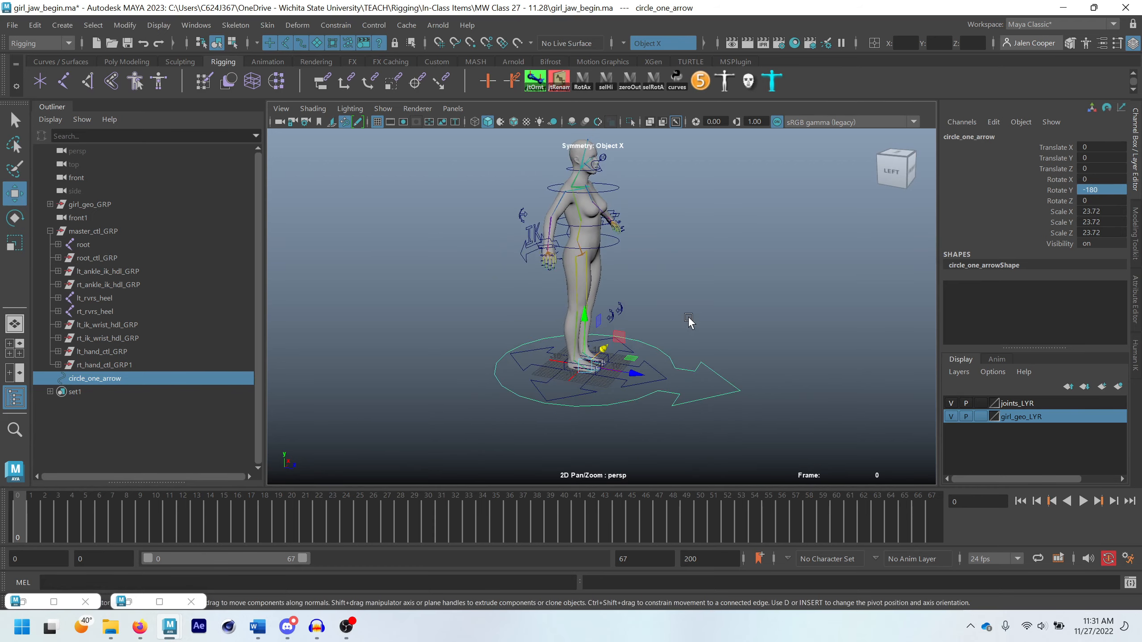
pyautogui.keyDown('alt'); pyautogui.moveTo(688, 322); pyautogui.dragTo(438, 224); pyautogui.keyUp('alt')
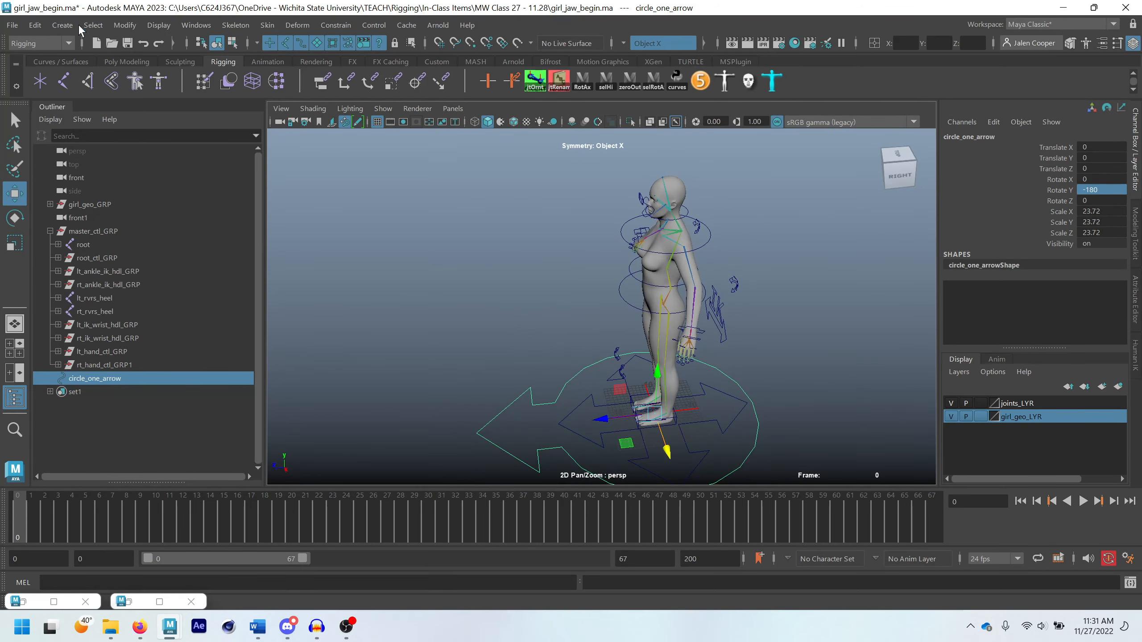
pyautogui.click(126, 25)
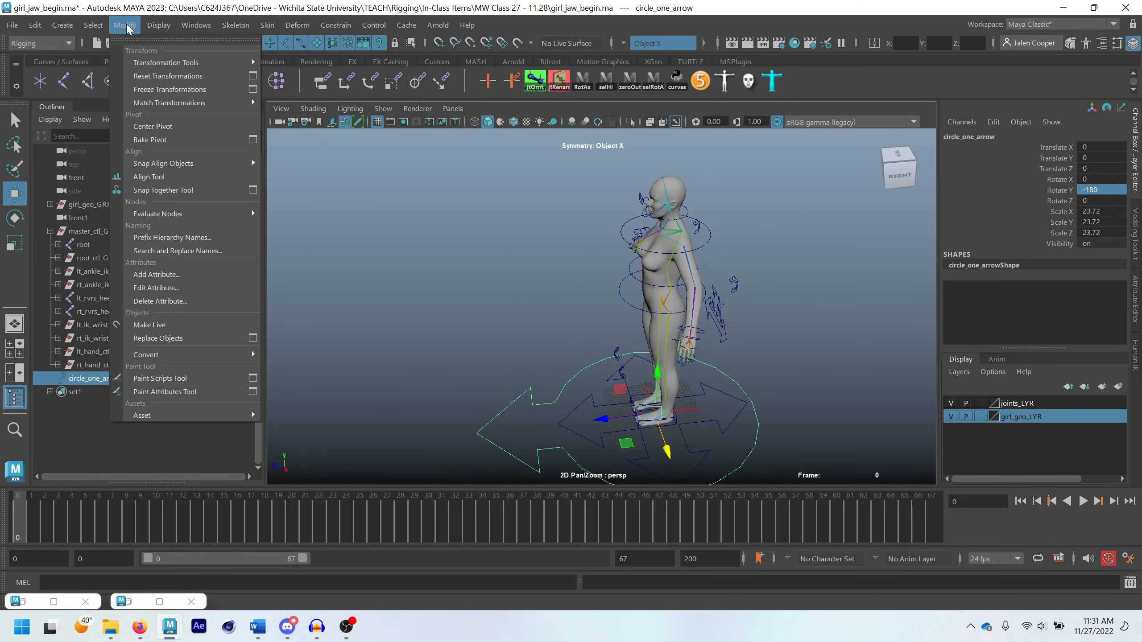
pyautogui.click(149, 90)
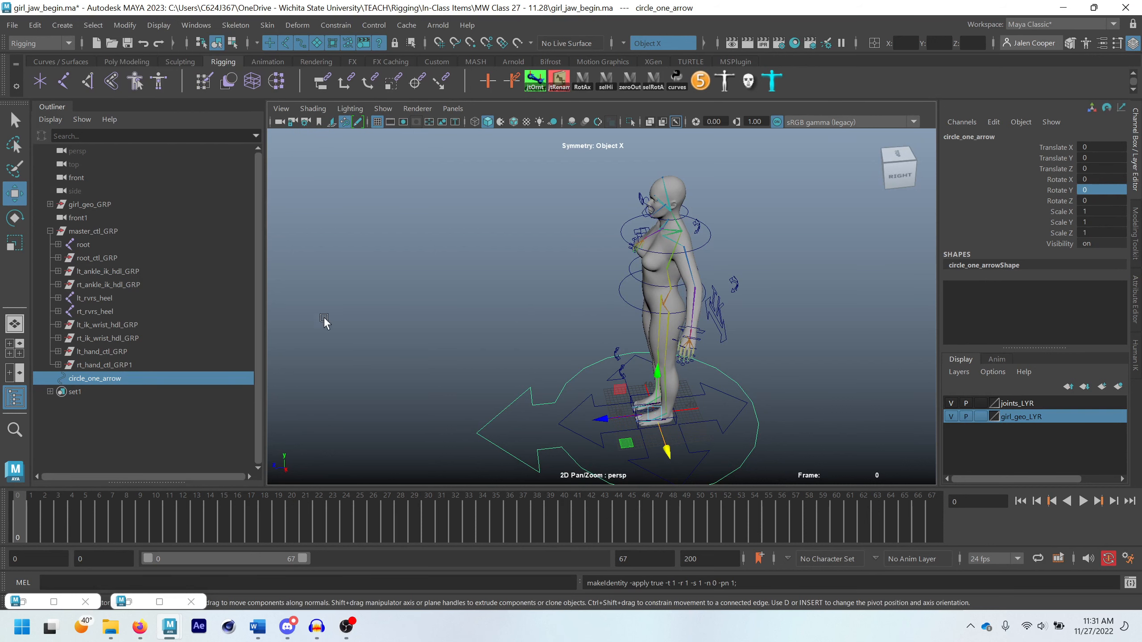
# Rename the circle_one_arrow control as master_CTL
pyautogui.click(100, 374)
pyautogui.doubleClick(102, 377)
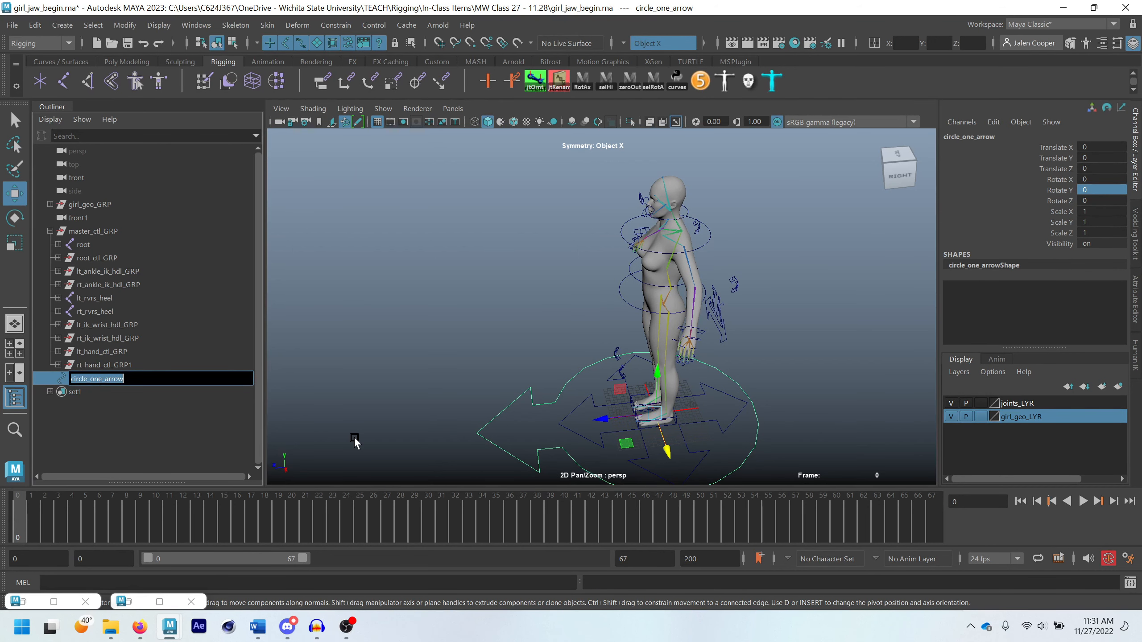
pyautogui.write('master_CTL')
pyautogui.press('Return')
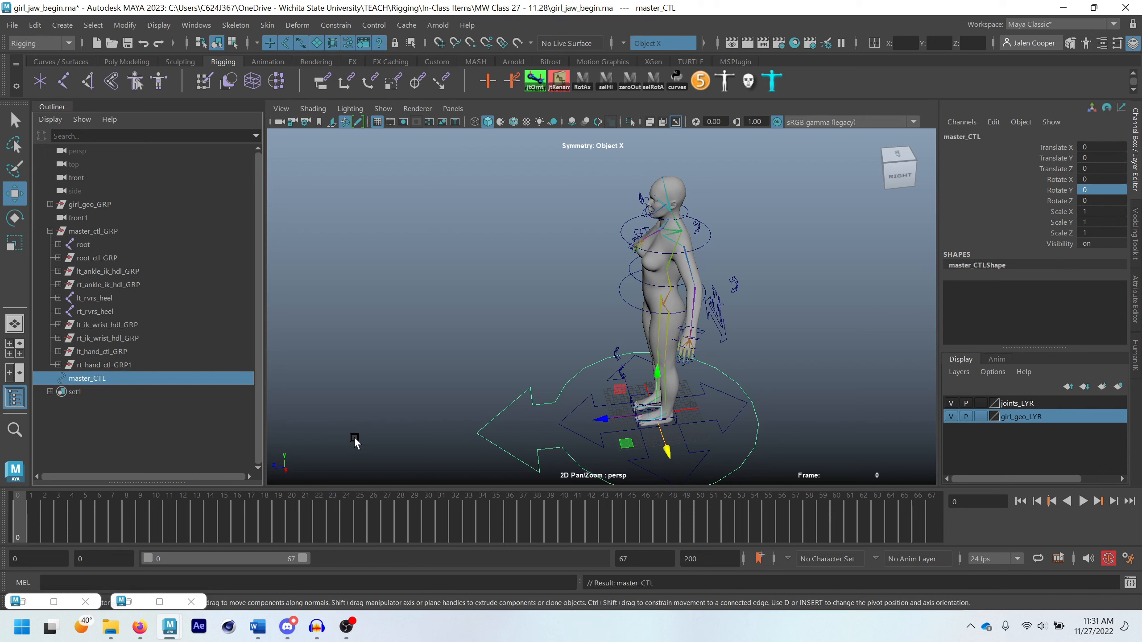
# Parent master_ctl_GRP under master_CTL and clear the selection
pyautogui.click(93, 232)
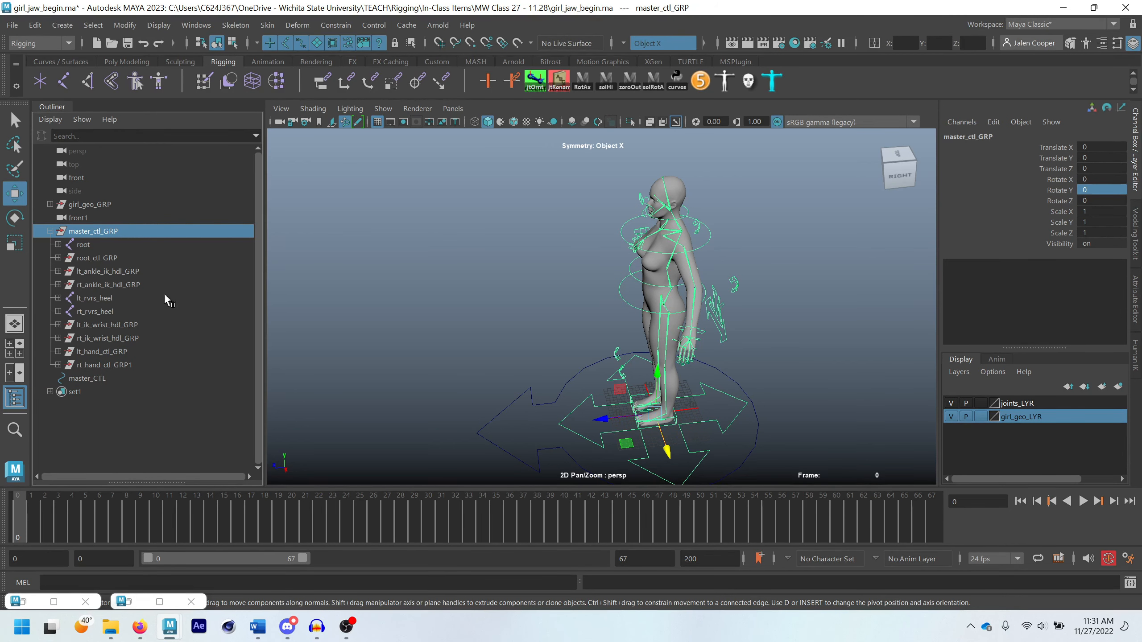
pyautogui.keyDown('ctrl'); pyautogui.click(102, 379); pyautogui.keyUp('ctrl')
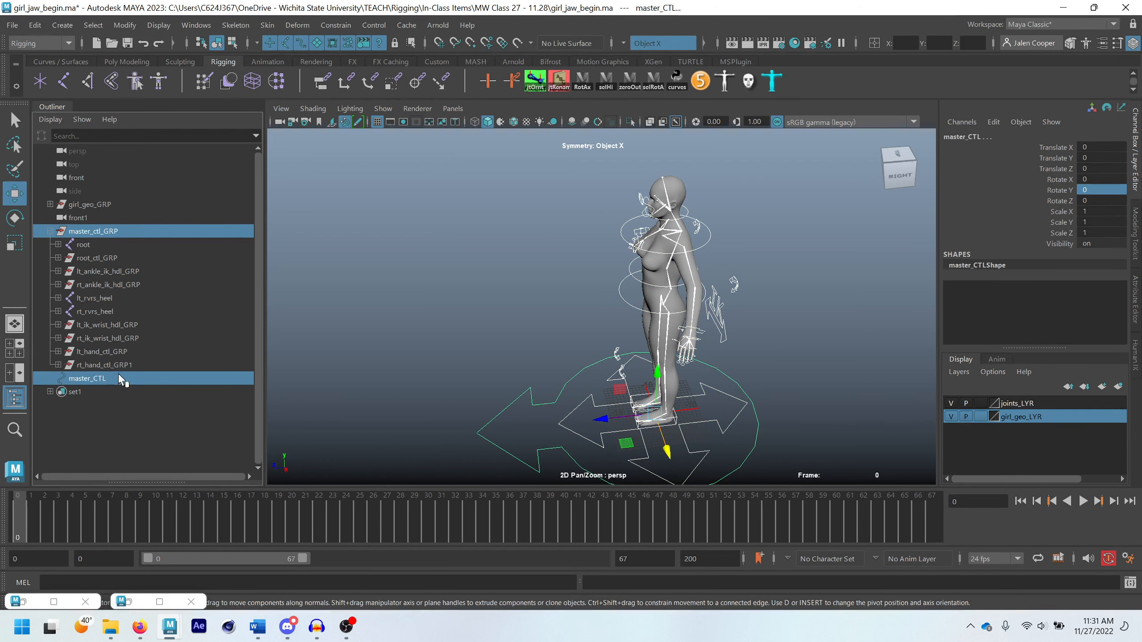
pyautogui.press('p')
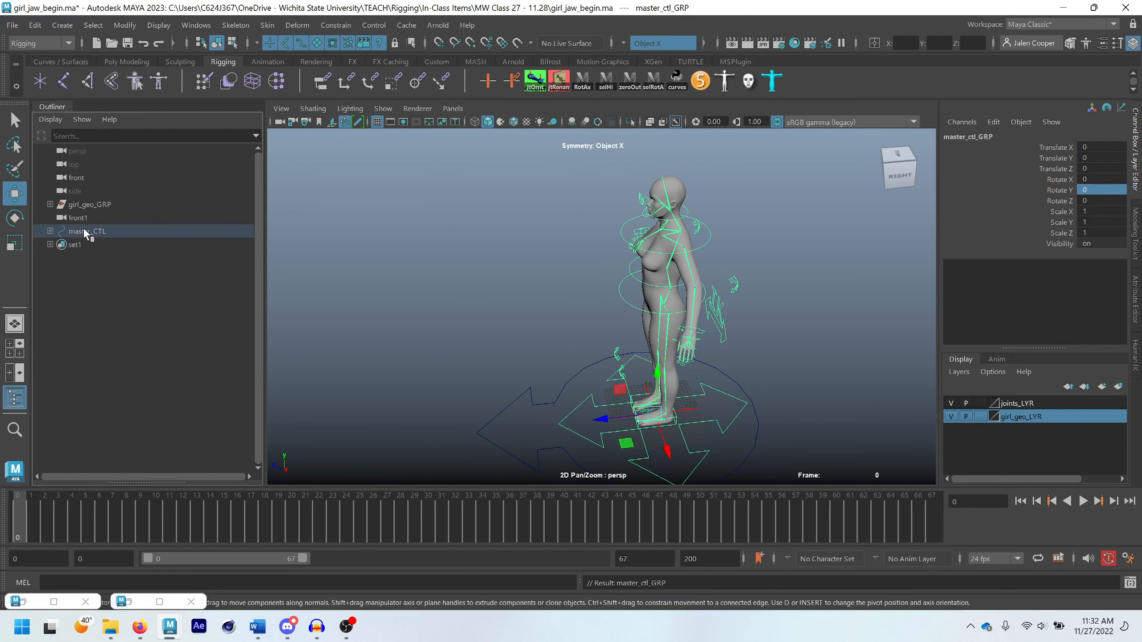
pyautogui.click(535, 286)
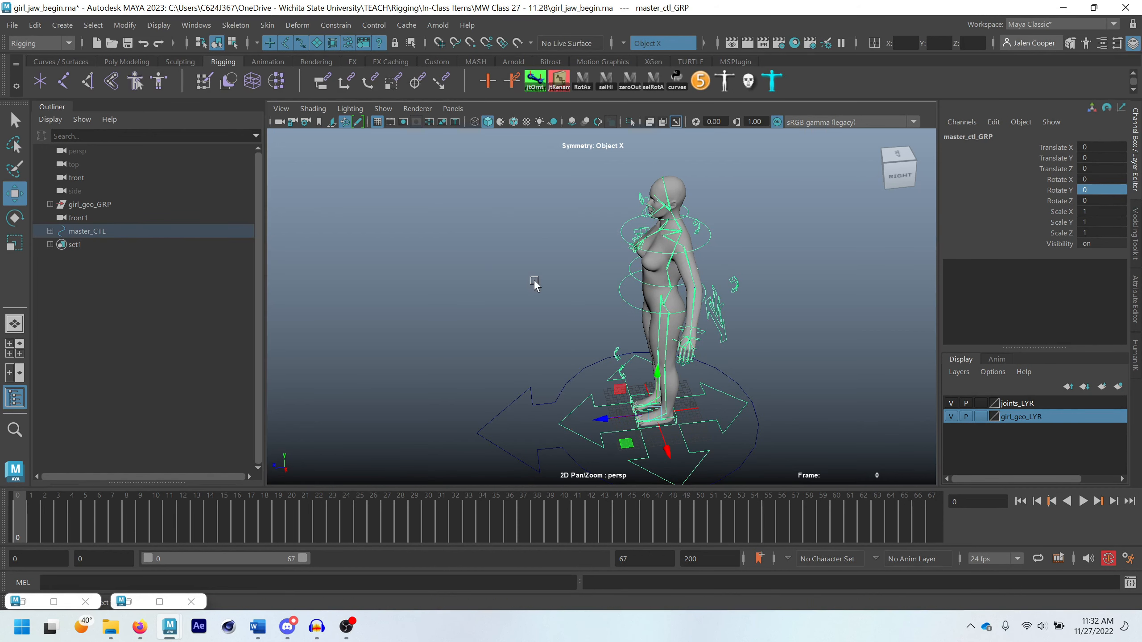
# Scale master_CTL uniformly by about 1.62 to test the whole rig, and undo the scaling
pyautogui.click(532, 404)
pyautogui.scroll(-3, 634, 374)
pyautogui.press('r')
pyautogui.moveTo(634, 374); pyautogui.dragTo(793, 395)
pyautogui.hotkey('ctrl', 'z')
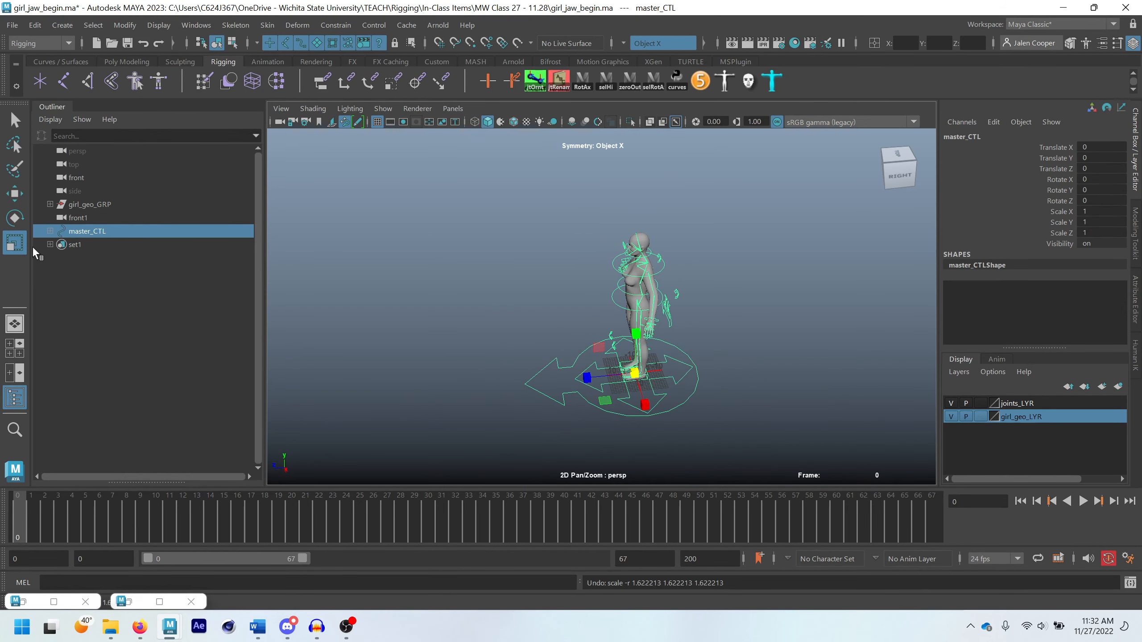
# Move master_CTL to about -20.15 in Z to test the rig's movement, and reset its Translate Z to 0
pyautogui.click(490, 355)
pyautogui.click(576, 404)
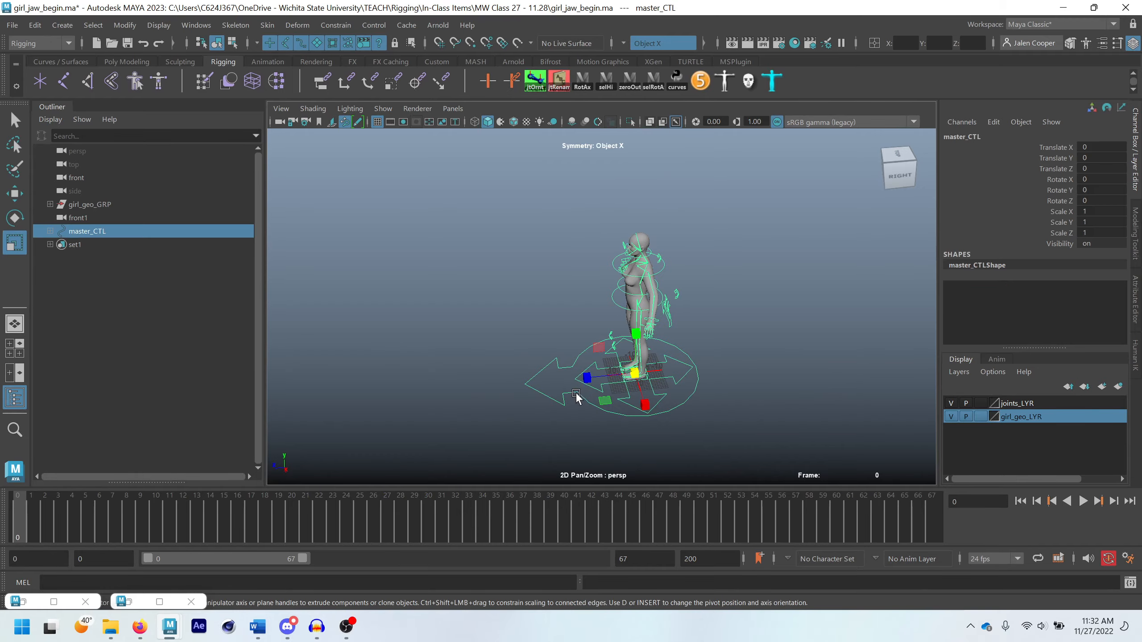
pyautogui.press('w')
pyautogui.moveTo(576, 379); pyautogui.dragTo(501, 377)
pyautogui.click(713, 377)
pyautogui.click(679, 374)
pyautogui.press('r')
pyautogui.click(90, 232)
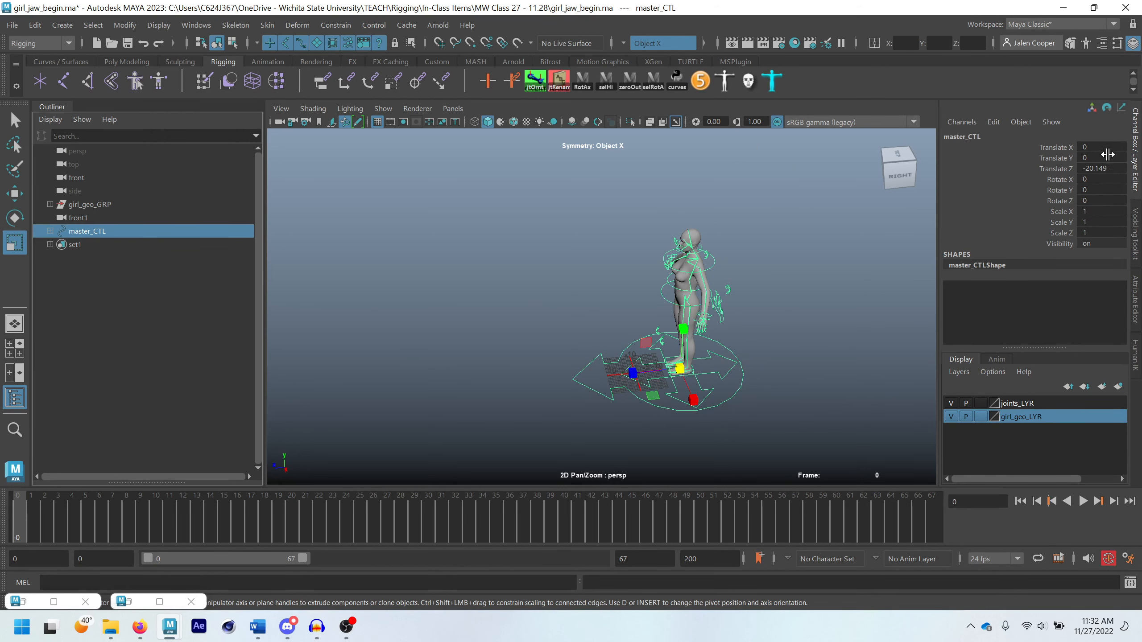
pyautogui.doubleClick(1110, 169)
pyautogui.write('0')
pyautogui.press('Return')
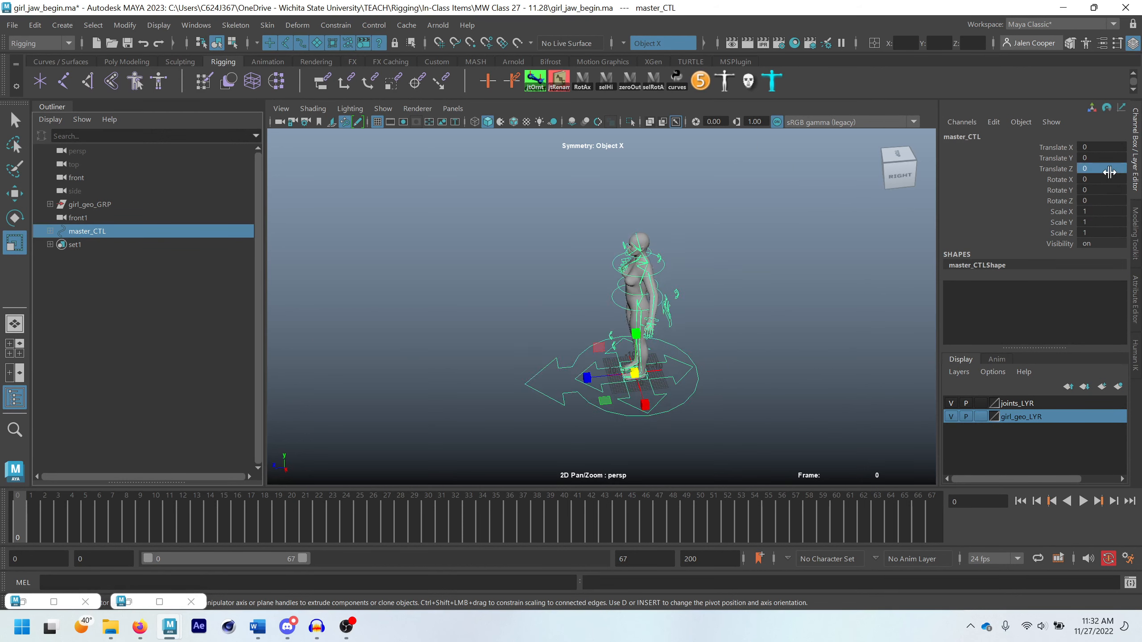
# Clear the selection and hide the joints_LYR display layer
pyautogui.scroll(3, 696, 283)
pyautogui.keyDown('alt'); pyautogui.moveTo(679, 292); pyautogui.dragTo(753, 306); pyautogui.keyUp('alt')
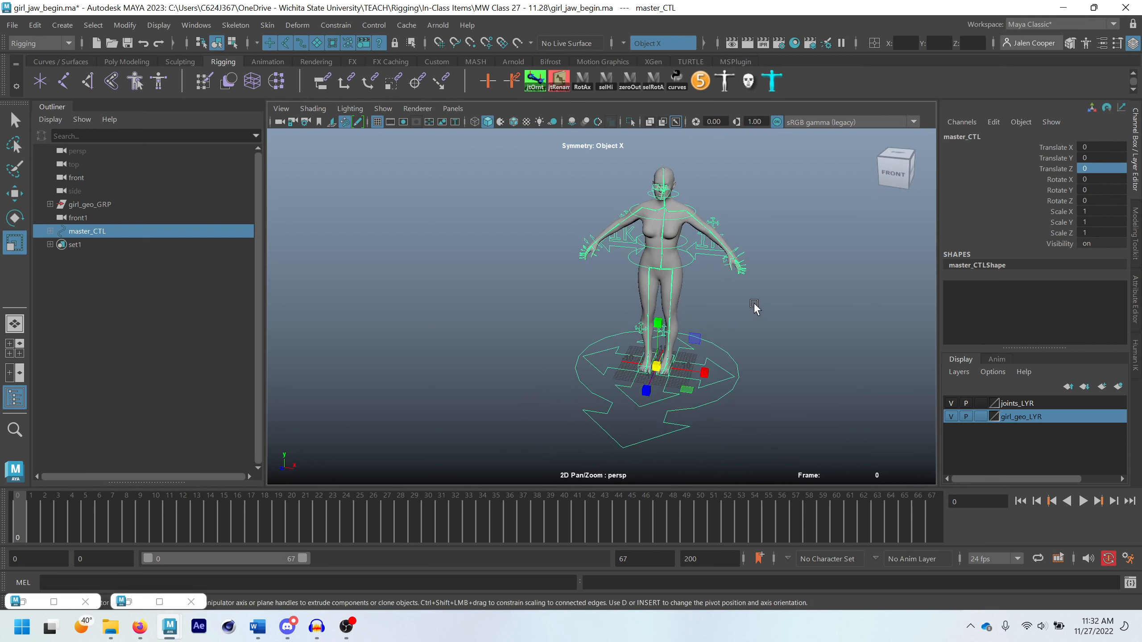
pyautogui.scroll(1, 754, 306)
pyautogui.keyDown('alt'); pyautogui.moveTo(753, 306); pyautogui.dragTo(692, 306, button='middle'); pyautogui.keyUp('alt')
pyautogui.click(675, 301)
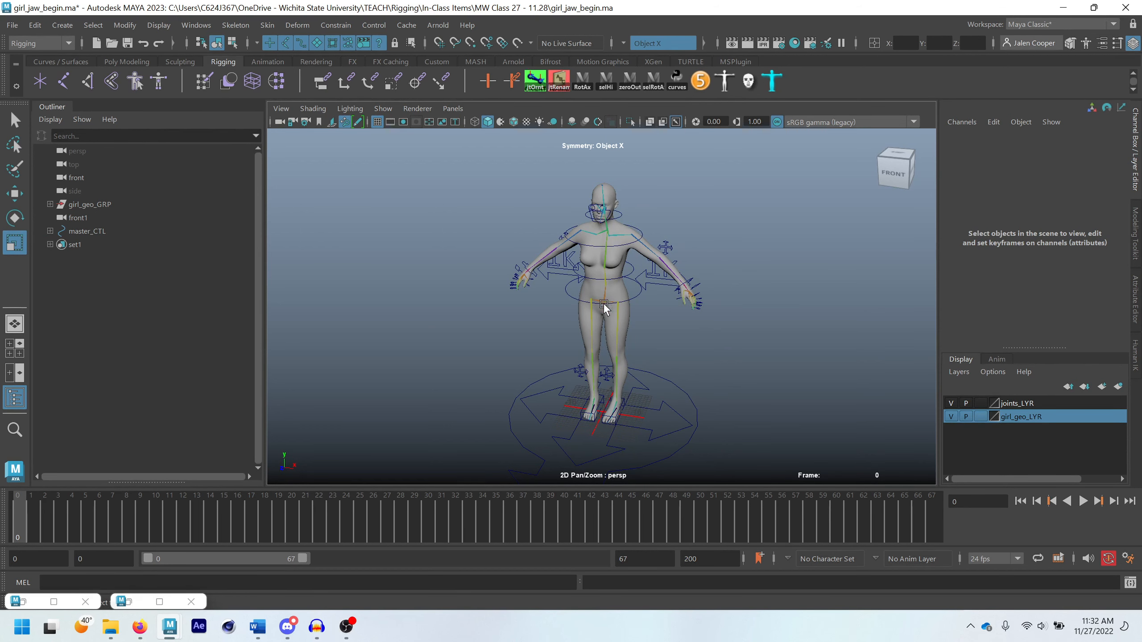
pyautogui.click(950, 404)
# Examine the rig without its joints, from the full figure down to the feet and foot controls
pyautogui.scroll(2, 640, 419)
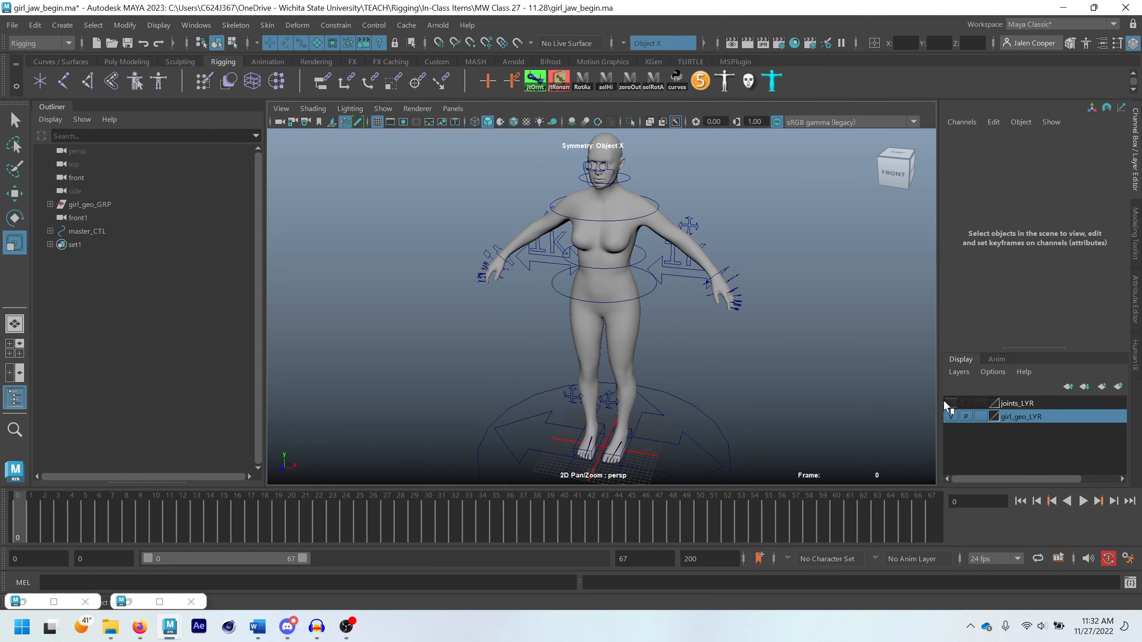
pyautogui.scroll(-4, 549, 214)
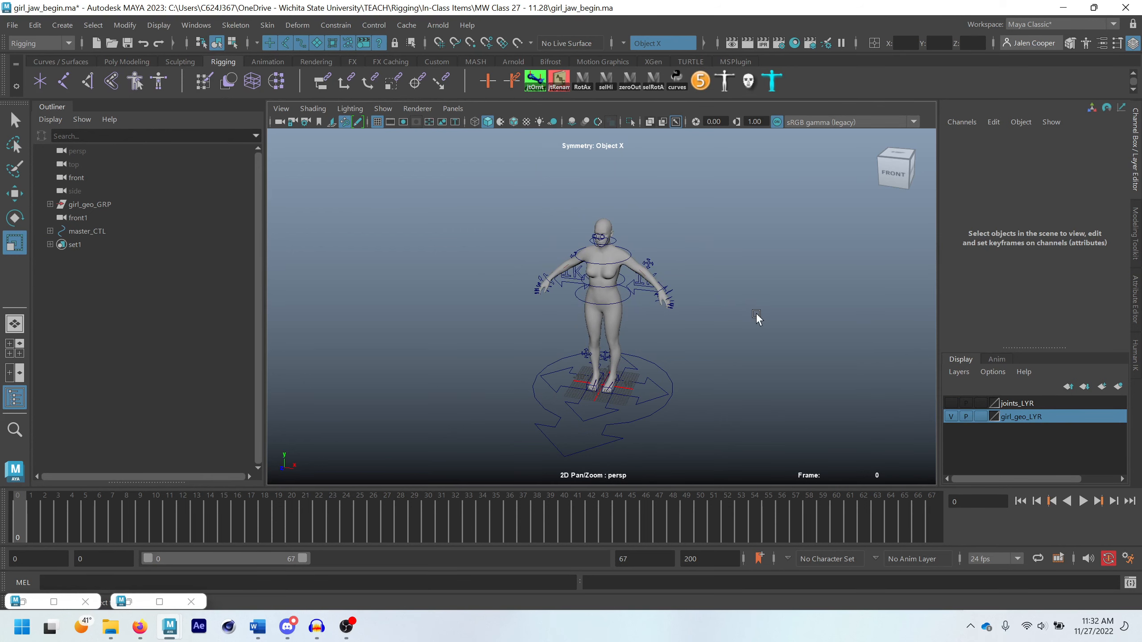
pyautogui.scroll(-1, 754, 318)
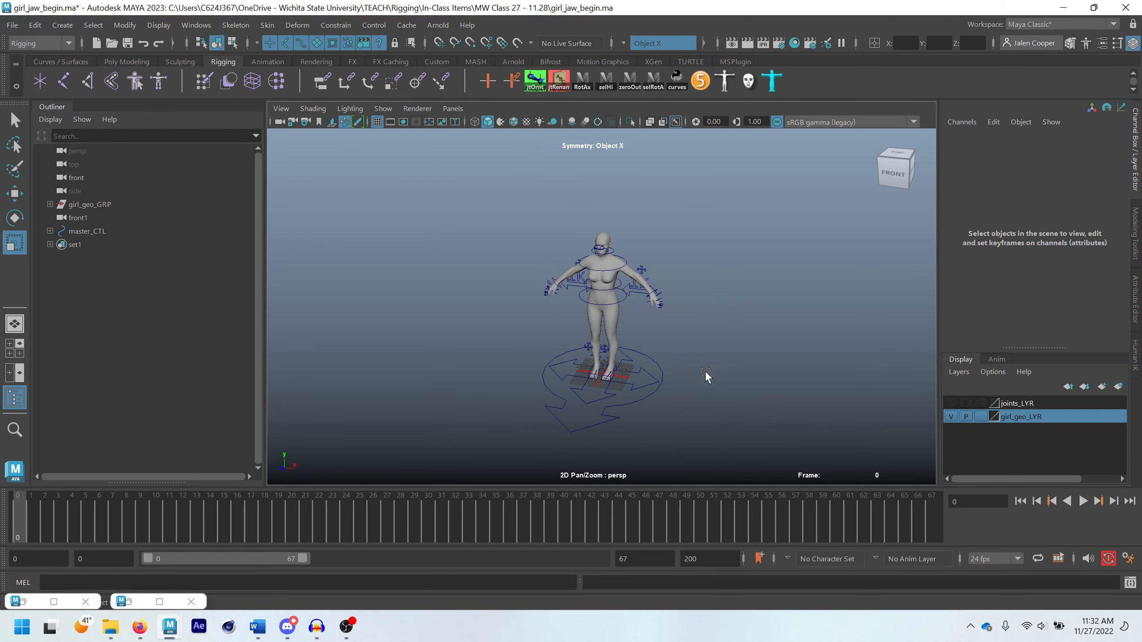
pyautogui.moveTo(693, 390); pyautogui.dragTo(708, 334, button='middle')
pyautogui.scroll(5, 704, 358)
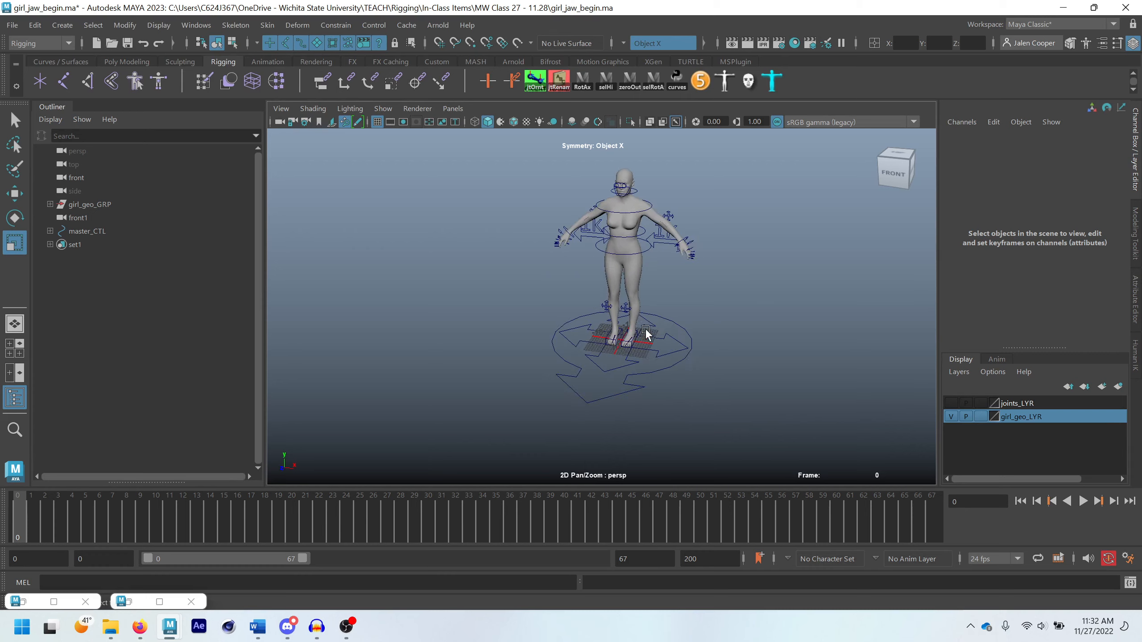
pyautogui.scroll(8, 517, 324)
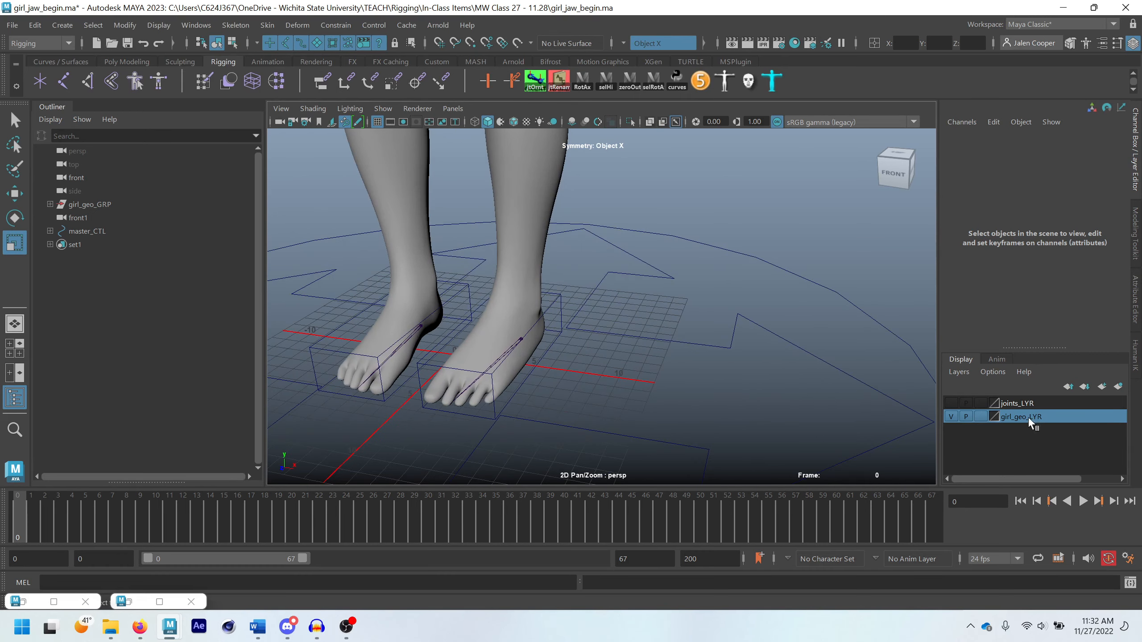
# Show joints_LYR and add the lt_rvrs_heel and rt_rvrs_heel joints to that display layer
pyautogui.click(951, 403)
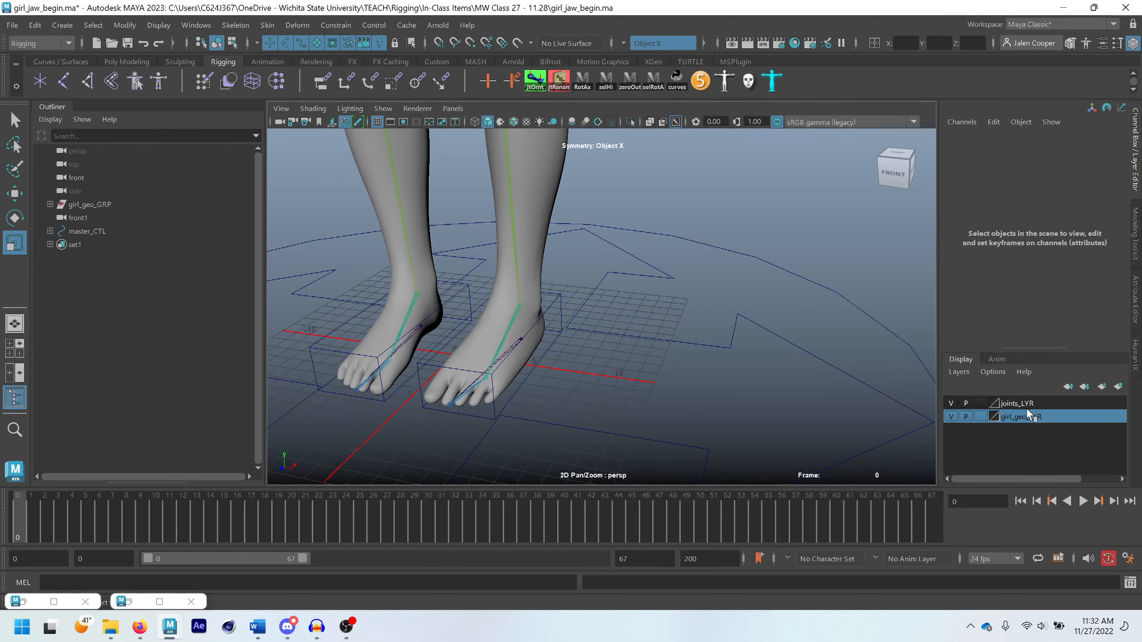
pyautogui.click(515, 336)
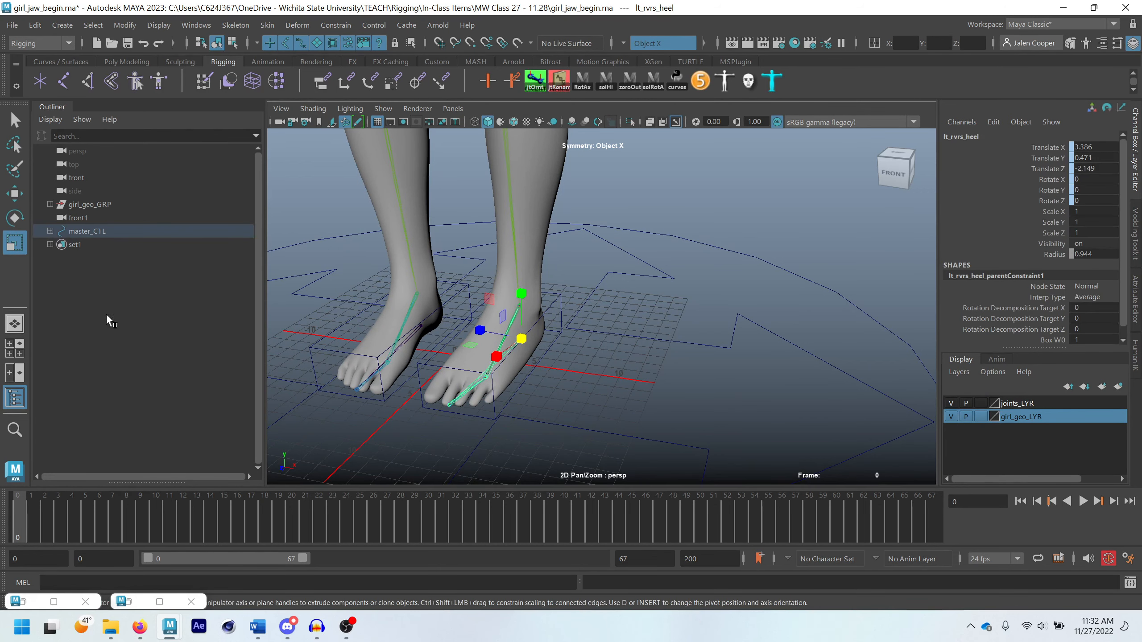
pyautogui.press('q')
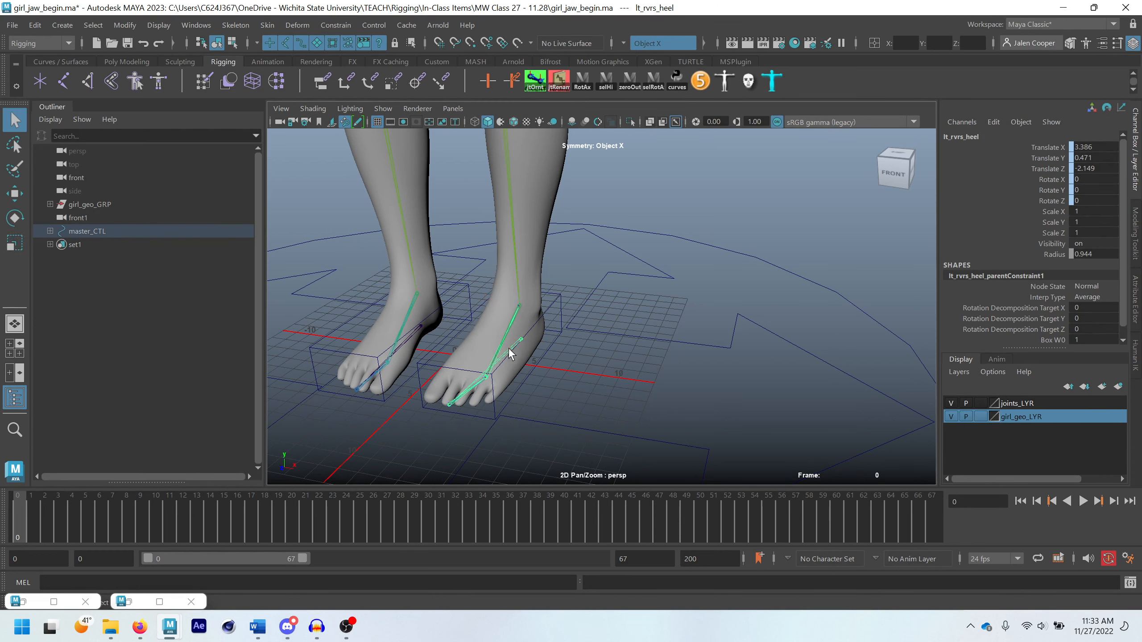
pyautogui.press('f')
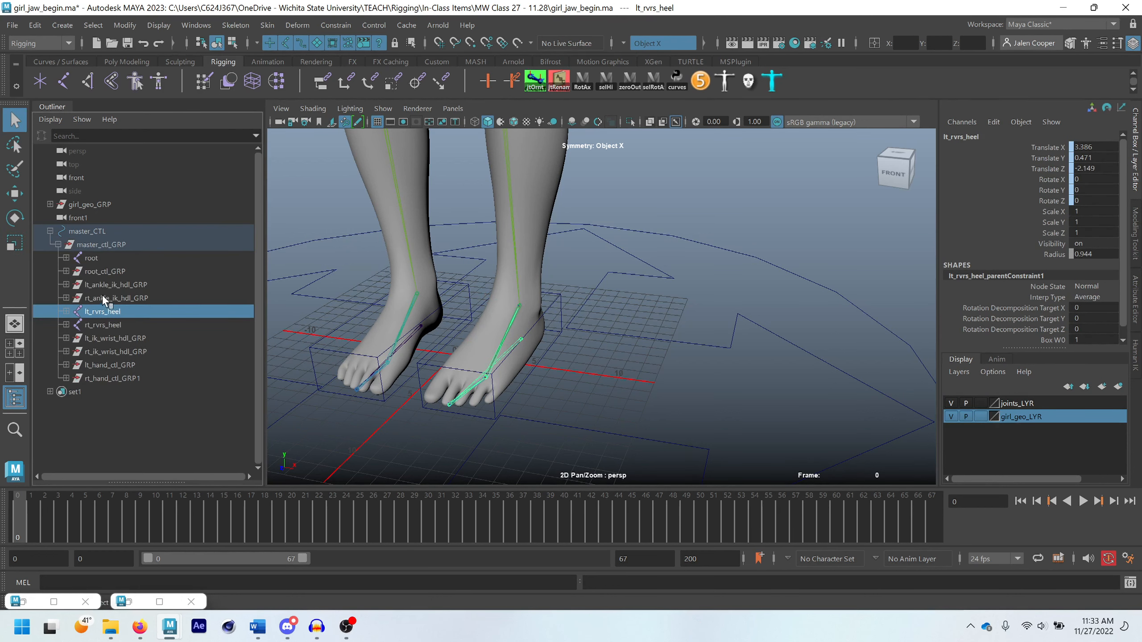
pyautogui.keyDown('ctrl'); pyautogui.click(100, 324); pyautogui.keyUp('ctrl')
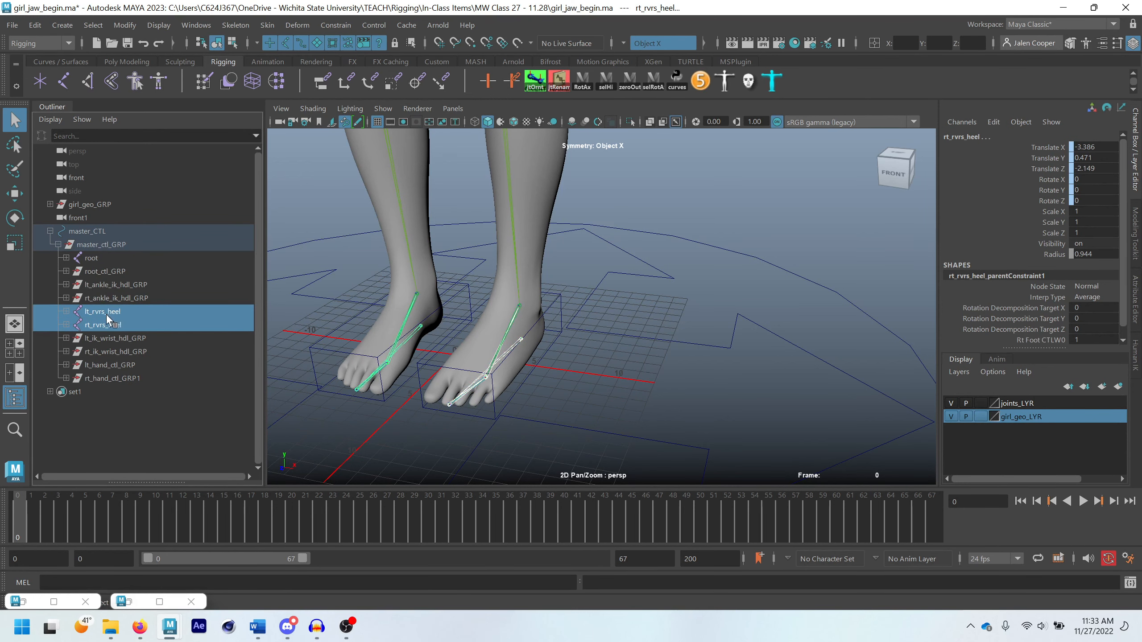
pyautogui.click(1034, 403)
pyautogui.rightClick(1031, 403)
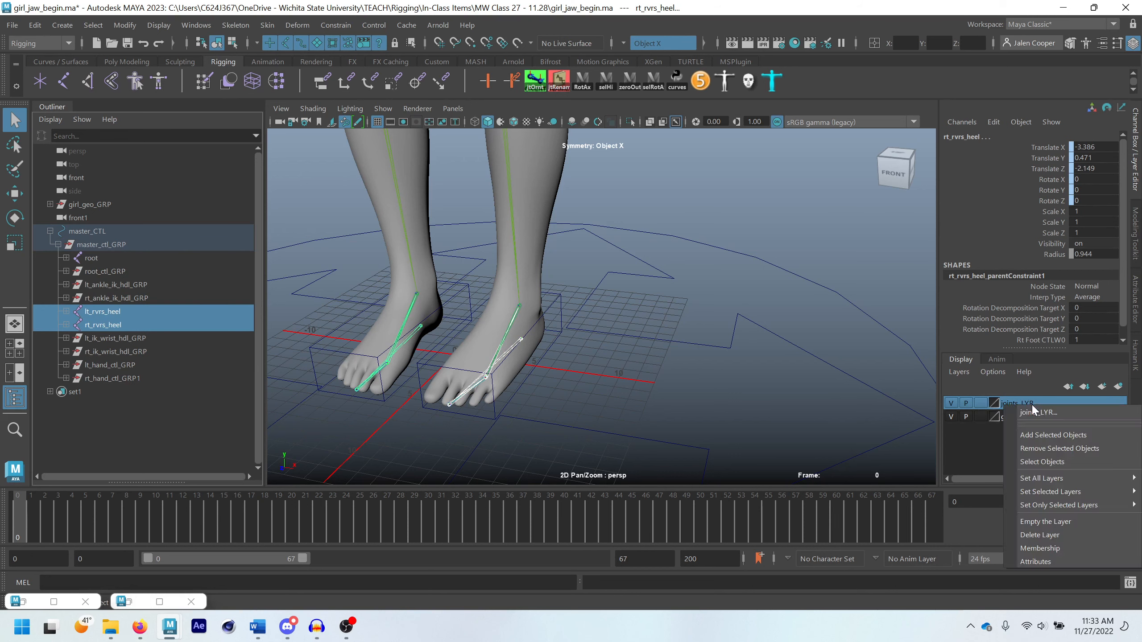
pyautogui.click(1044, 433)
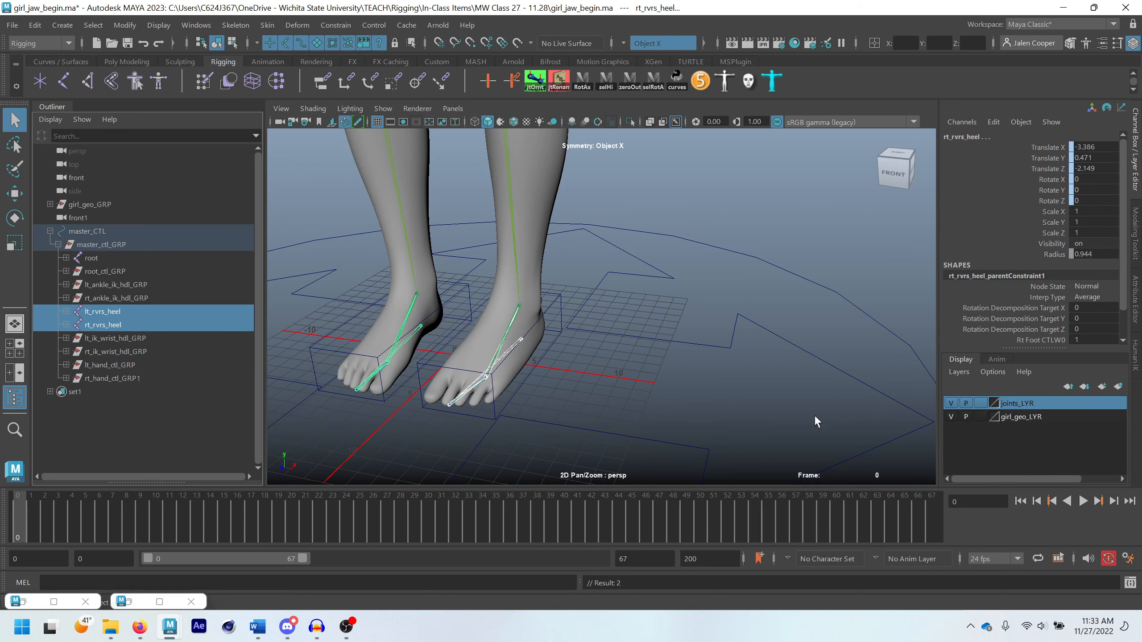
# Toggle joints_LYR to check the joints across the full figure, leave the layer hidden and clear the selection
pyautogui.click(951, 402)
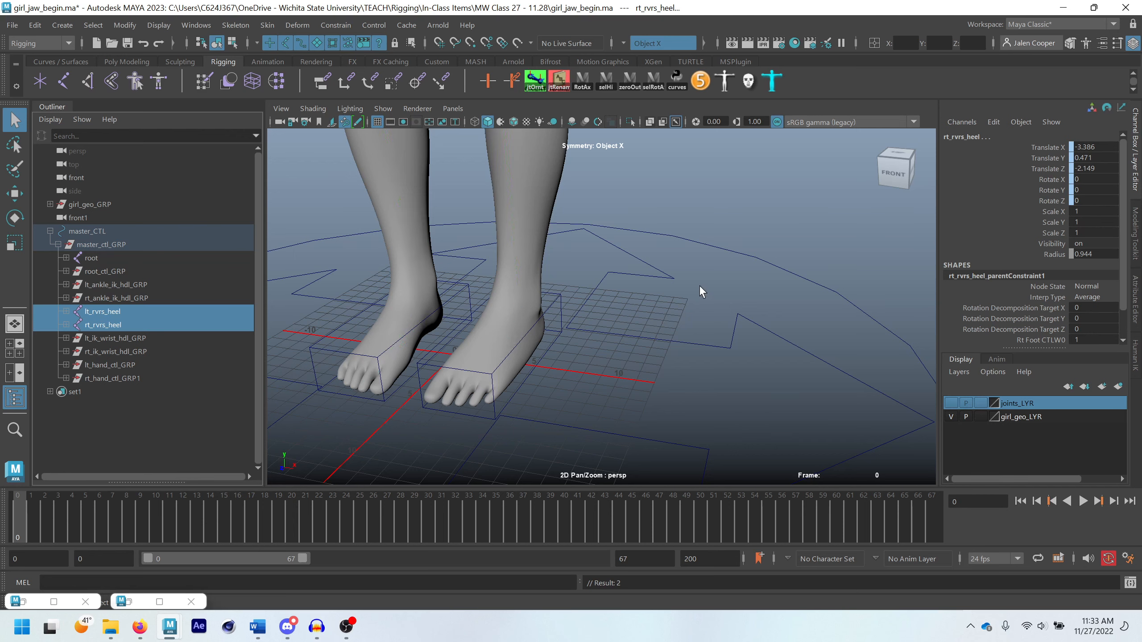
pyautogui.scroll(-5, 699, 285)
pyautogui.click(951, 404)
pyautogui.scroll(-5, 586, 249)
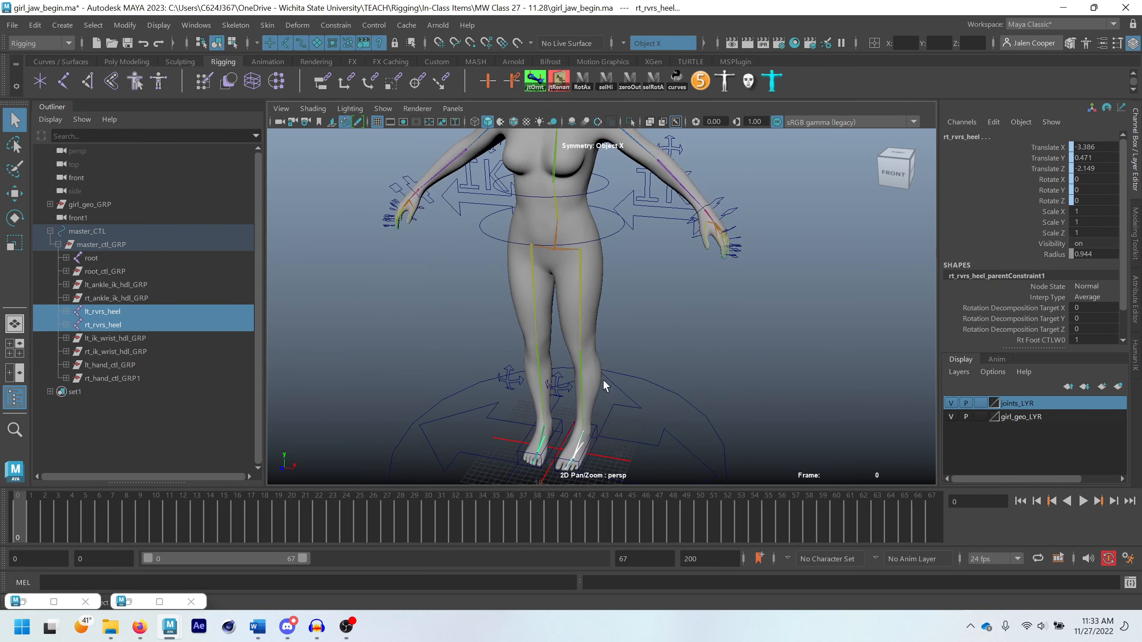
pyautogui.click(951, 402)
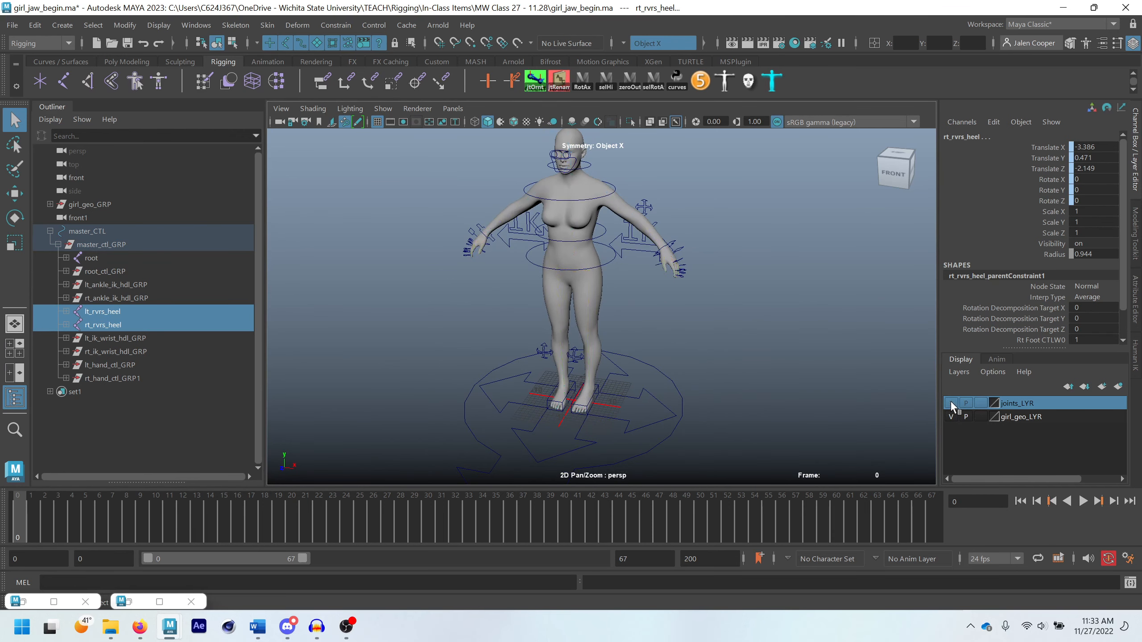
pyautogui.scroll(3, 639, 323)
pyautogui.scroll(-3, 731, 356)
pyautogui.click(731, 354)
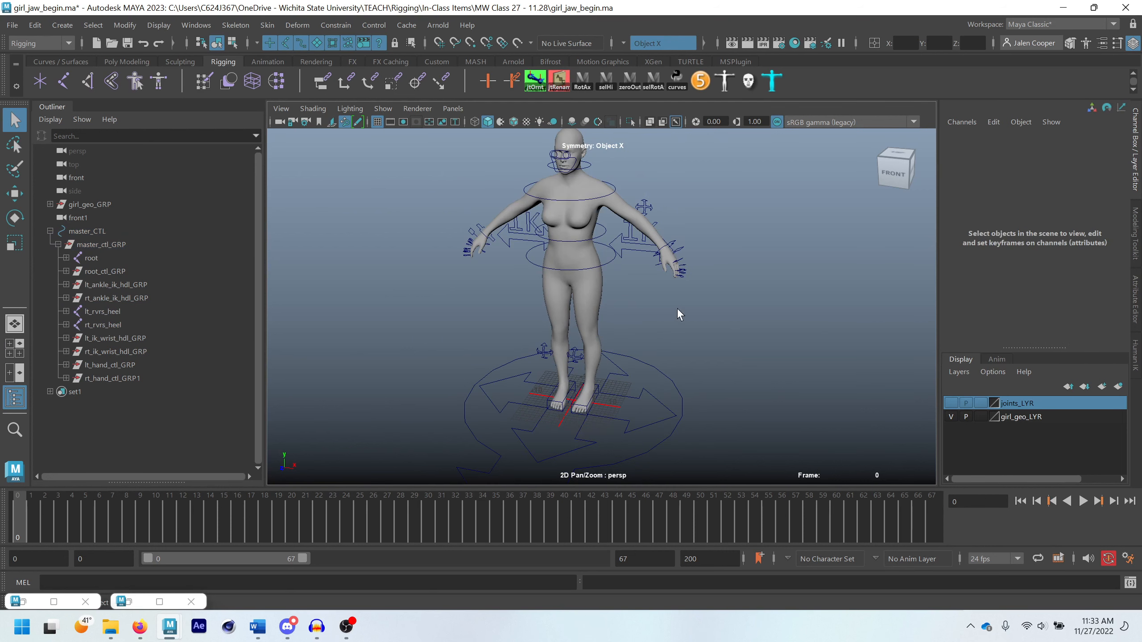
pyautogui.scroll(-2, 633, 271)
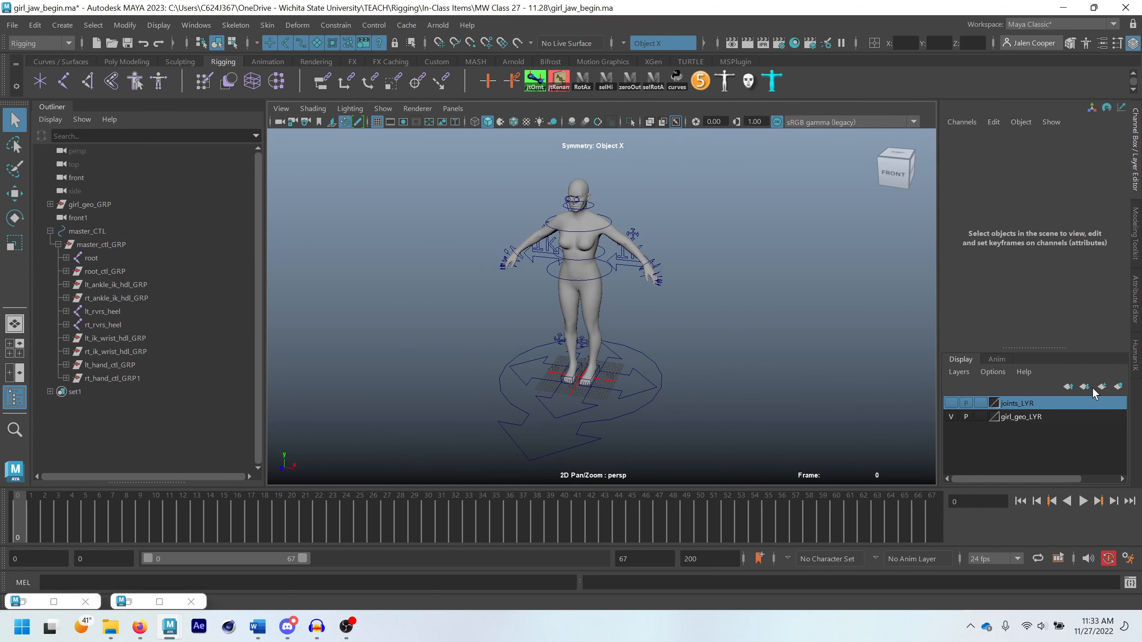
pyautogui.scroll(-3, 732, 335)
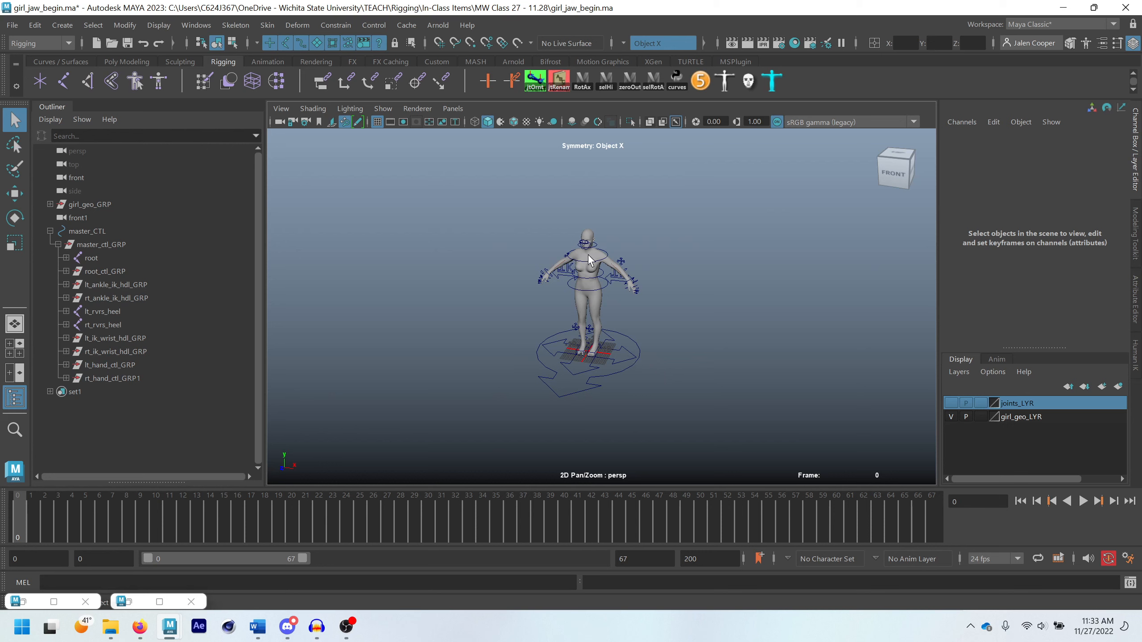
pyautogui.moveTo(457, 181); pyautogui.dragTo(681, 419)
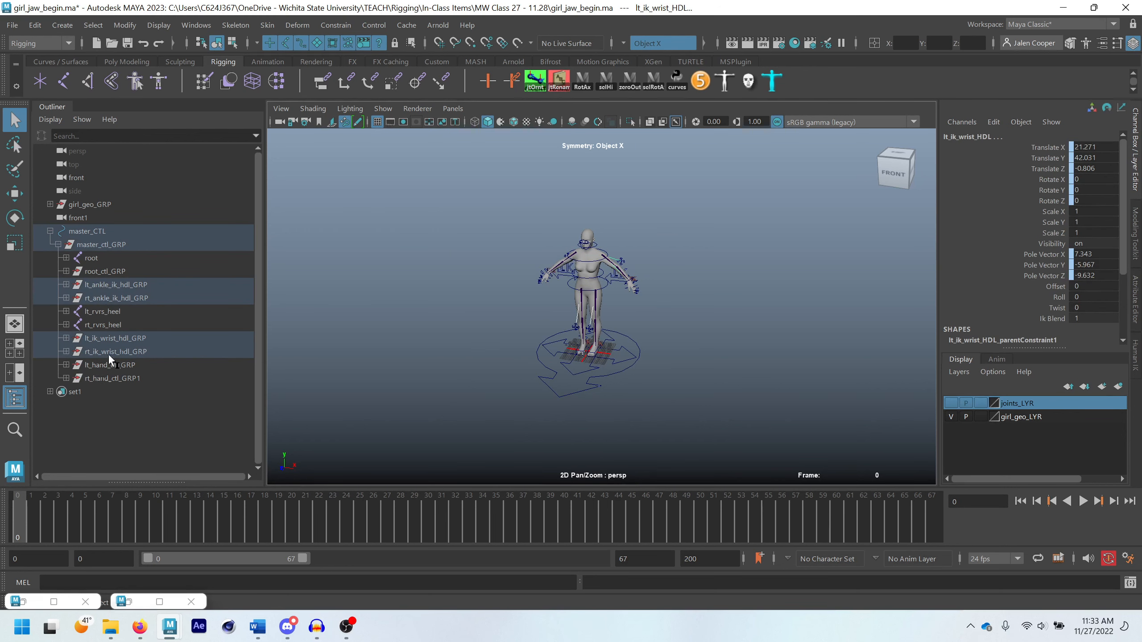
pyautogui.click(379, 46)
pyautogui.click(435, 189)
pyautogui.moveTo(435, 189); pyautogui.dragTo(732, 454)
pyautogui.click(481, 236)
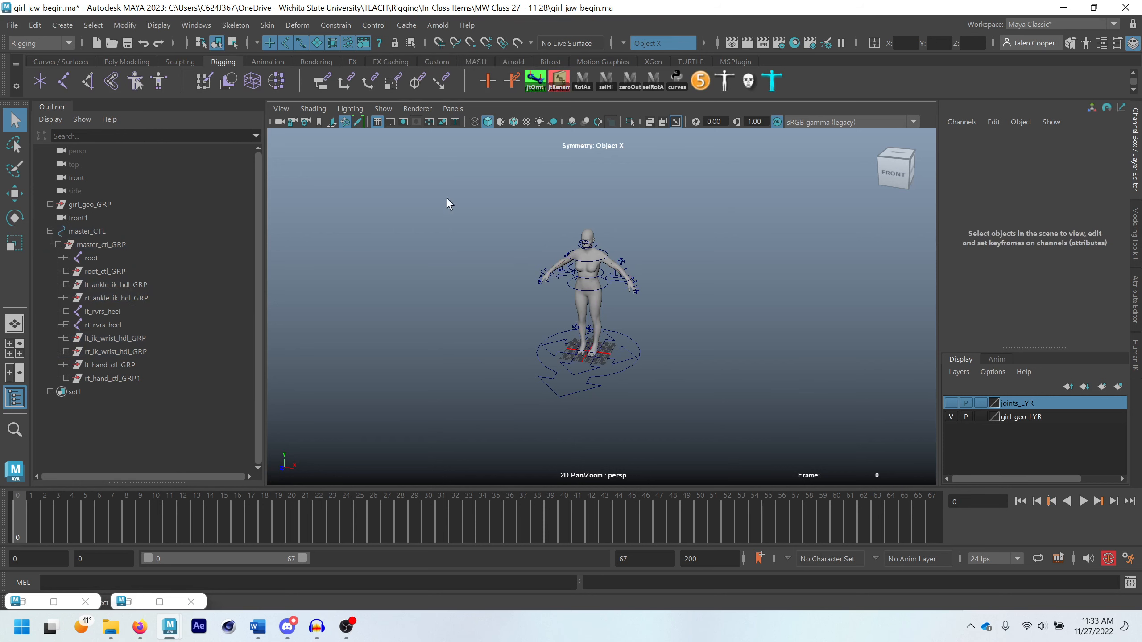
# Restrict the selection mask to curves and select all the control curves around the figure
pyautogui.click(282, 43)
pyautogui.click(316, 43)
pyautogui.click(332, 43)
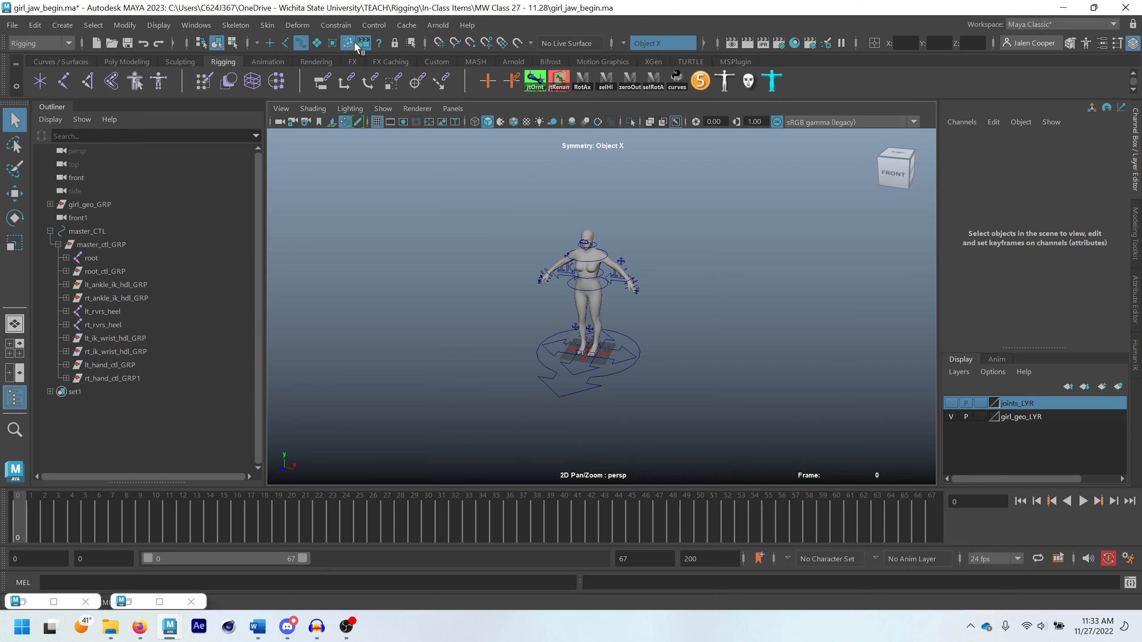
pyautogui.click(362, 43)
pyautogui.moveTo(462, 182); pyautogui.dragTo(719, 425)
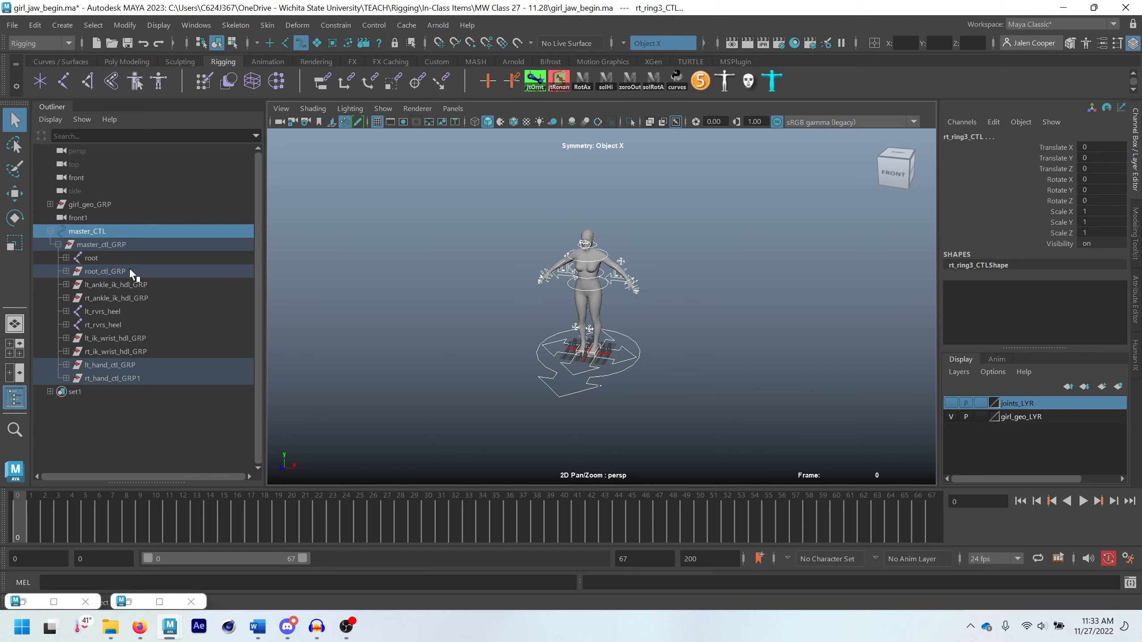
# Create a display layer from the selected control curves and name it girl_CTL_LYR
pyautogui.scroll(3, 656, 306)
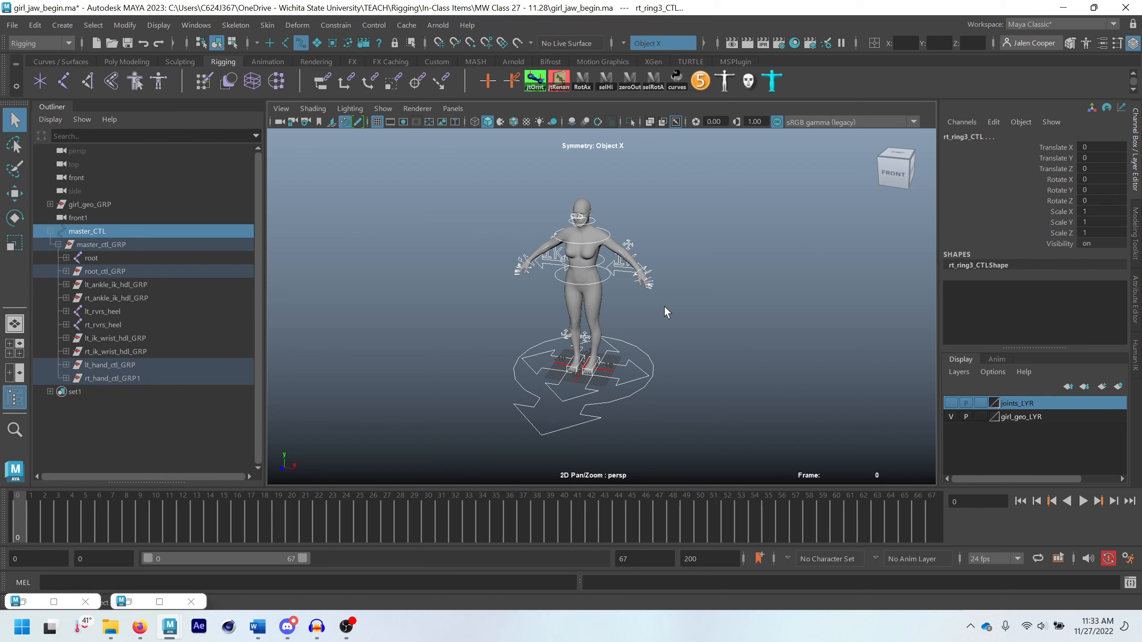
pyautogui.click(1118, 387)
pyautogui.doubleClick(1012, 404)
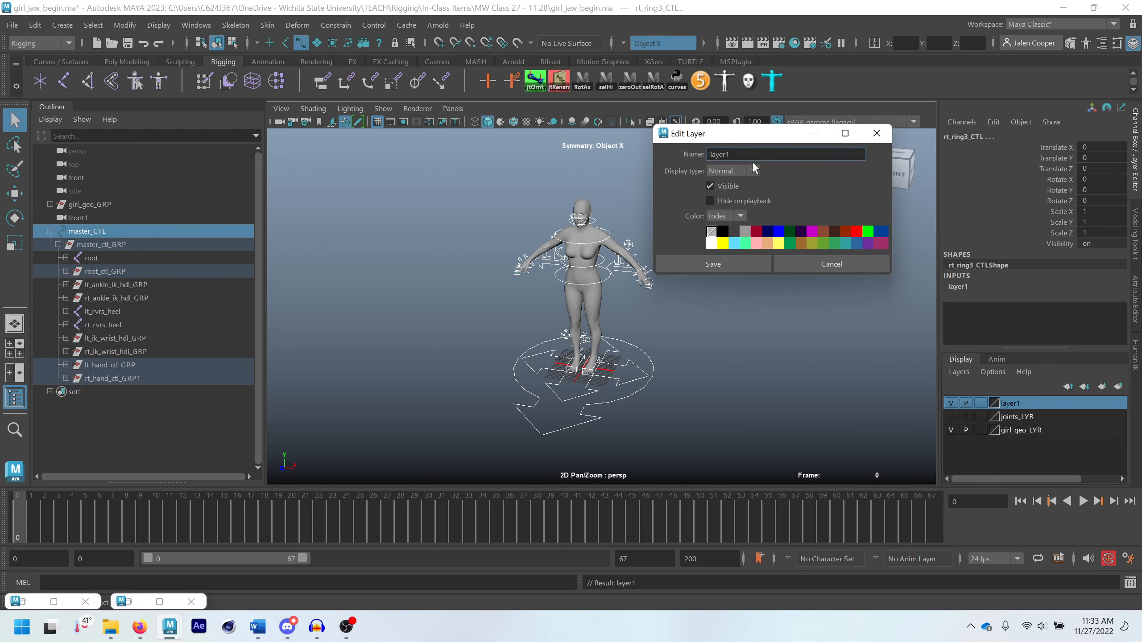
pyautogui.write('girl_CTL_LYR')
pyautogui.click(728, 263)
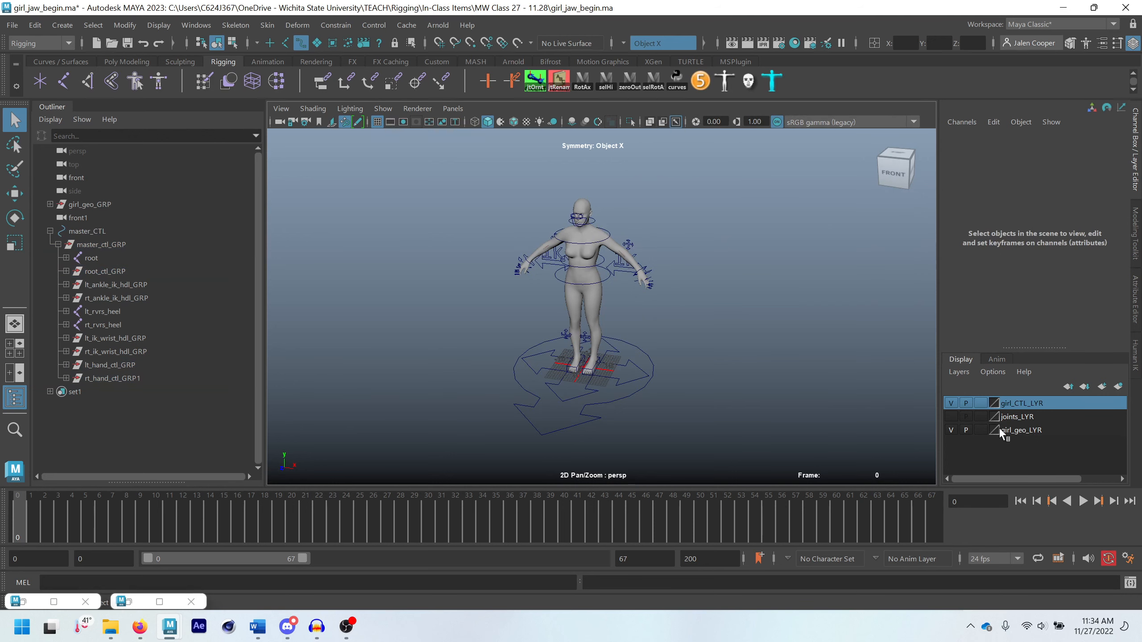
# Test girl_CTL_LYR by toggling its visibility and hiding it during playback, play the timeline and stop it
pyautogui.click(951, 403)
pyautogui.click(951, 403)
pyautogui.click(951, 403)
pyautogui.click(951, 404)
pyautogui.click(966, 402)
pyautogui.click(1083, 501)
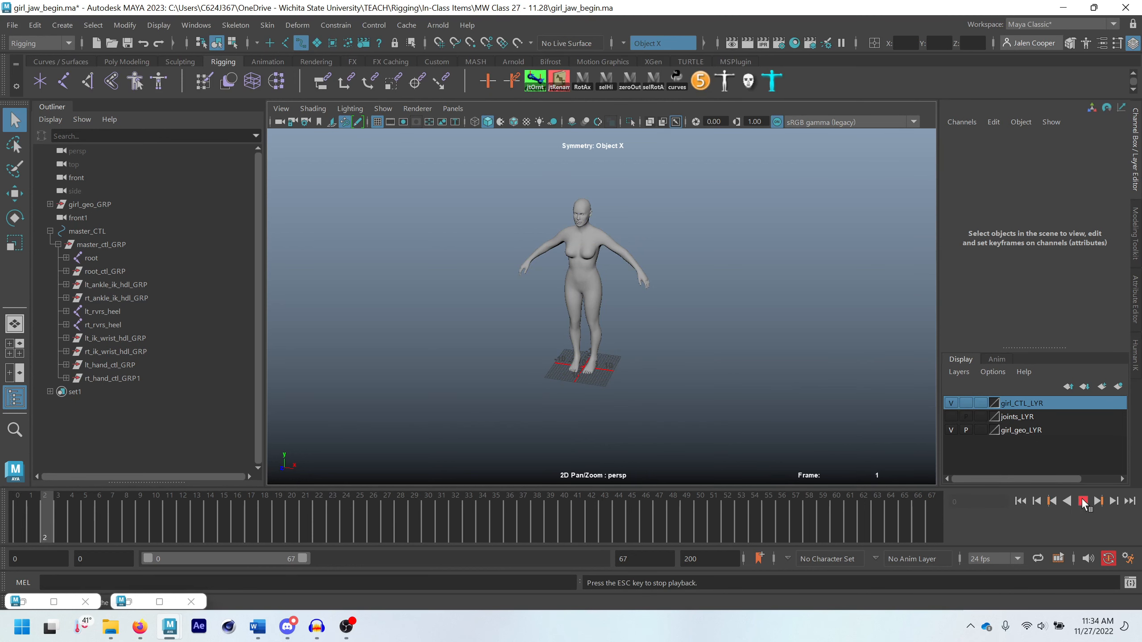
pyautogui.press('Escape')
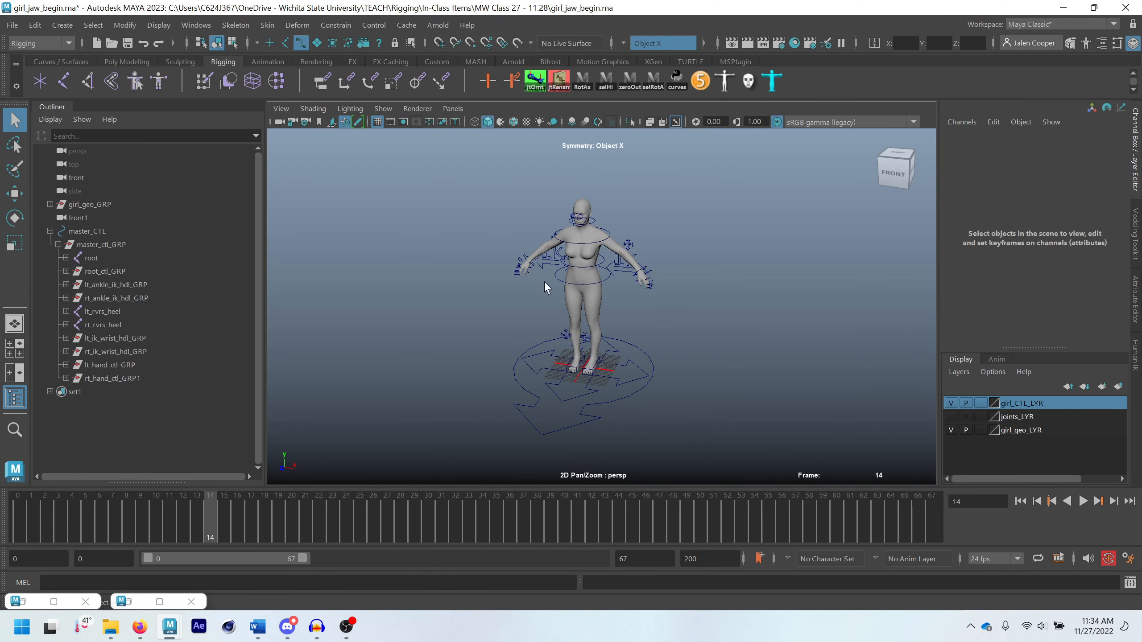
# Set the IK/FK Switch to 1 on both the left and right arm switch controls
pyautogui.scroll(4, 567, 254)
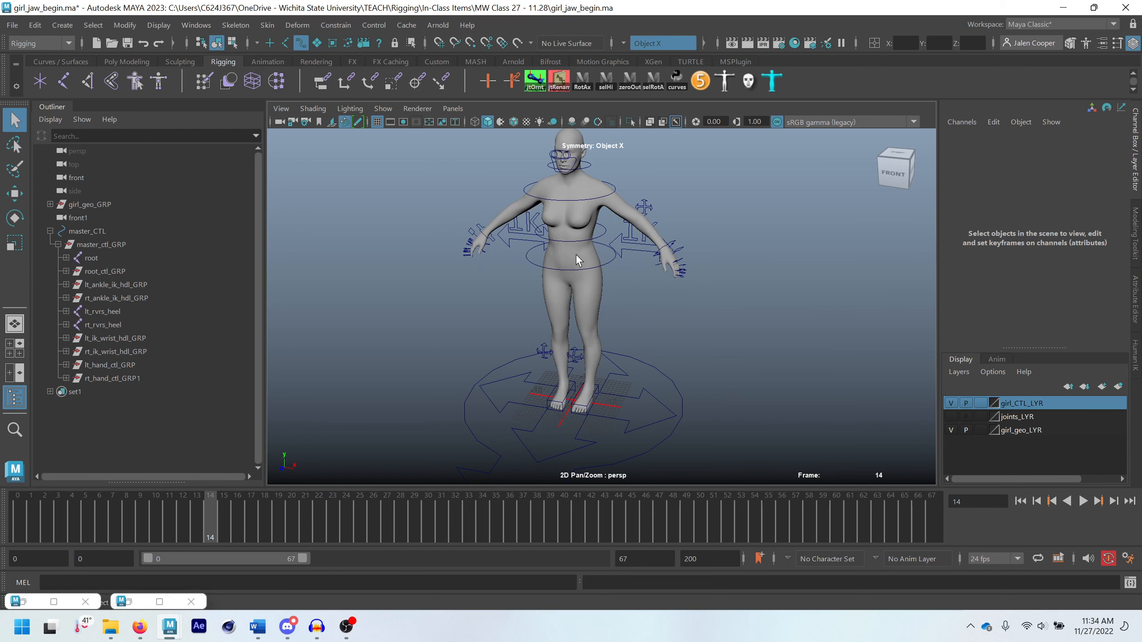
pyautogui.click(619, 252)
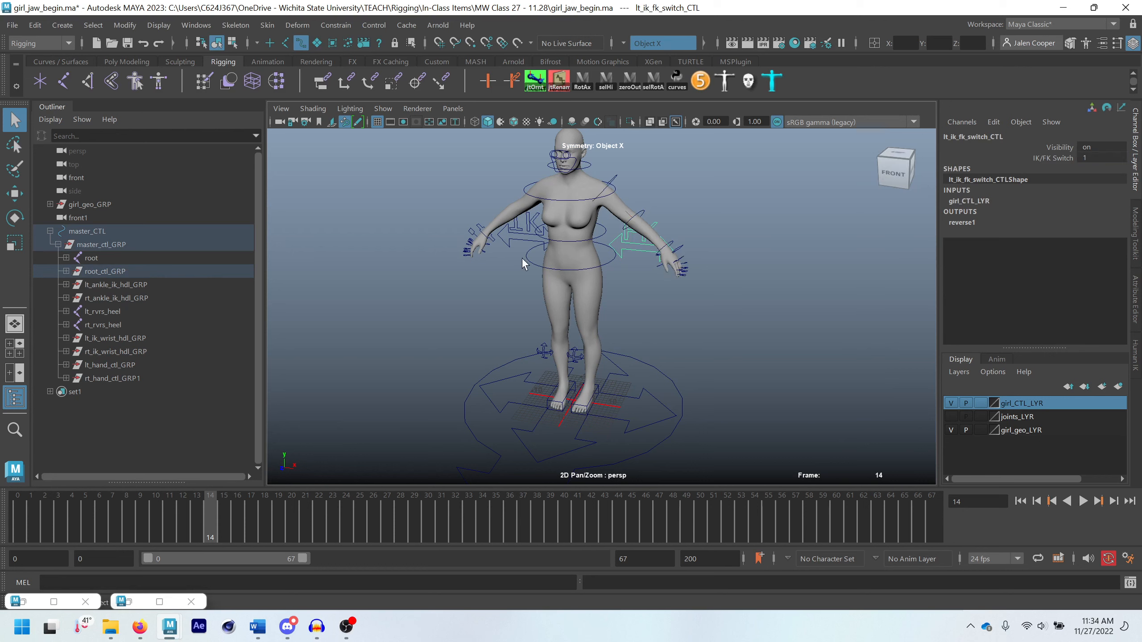
pyautogui.click(525, 245)
pyautogui.click(1096, 157)
pyautogui.write('1')
pyautogui.press('Return')
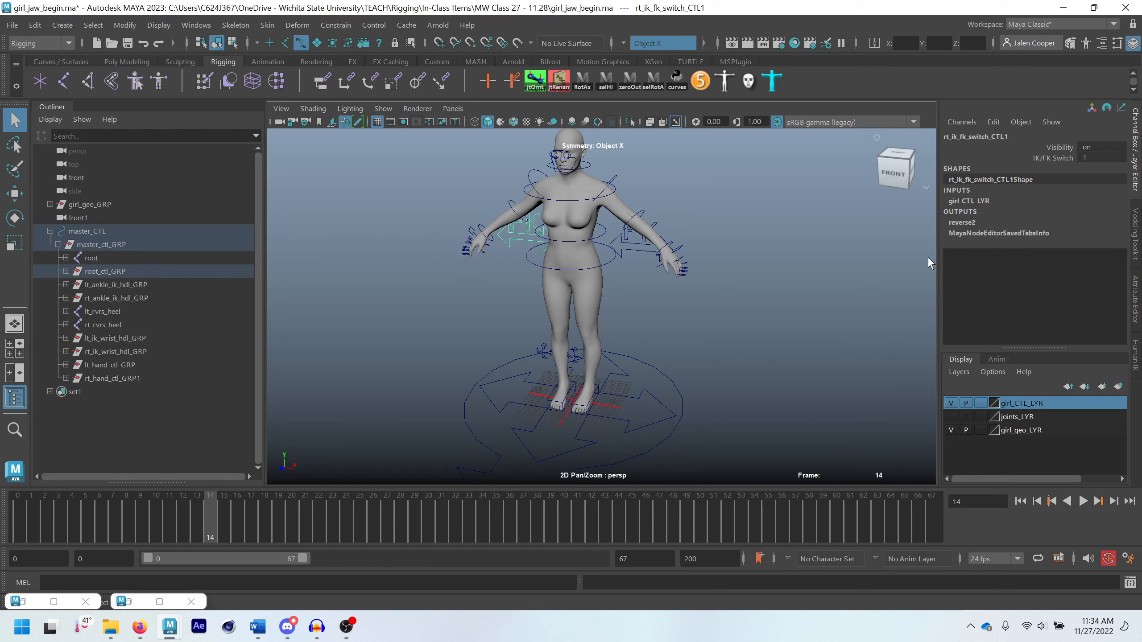
# Toggle girl_CTL_LYR off and on to check the arm controls' visibility, and clear the selection
pyautogui.click(951, 404)
pyautogui.click(950, 404)
pyautogui.click(951, 403)
pyautogui.click(951, 404)
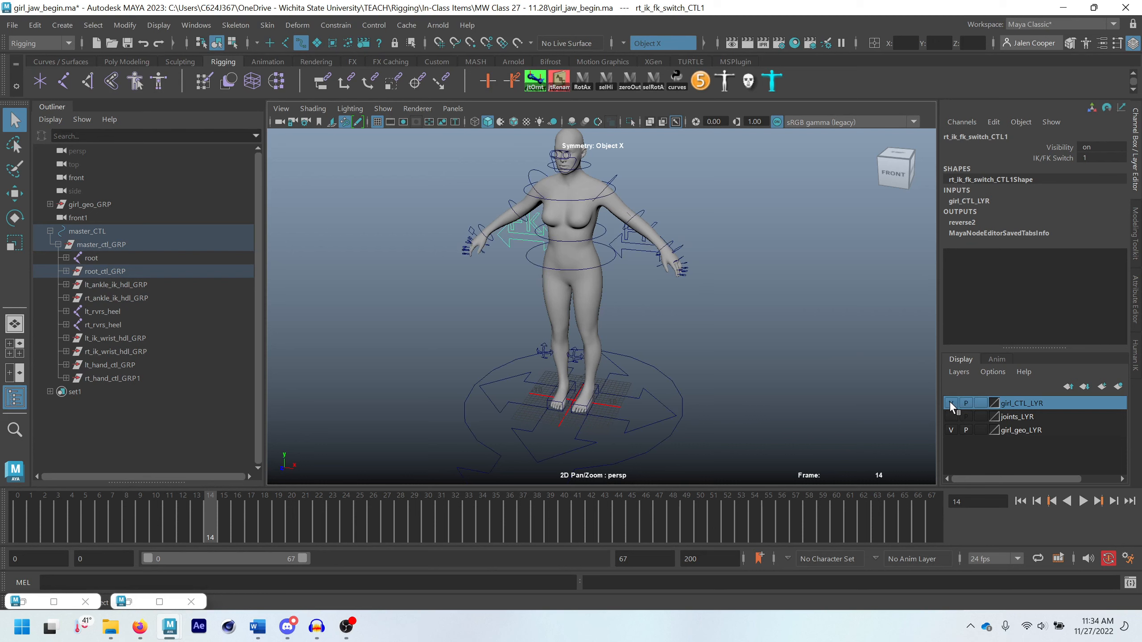
pyautogui.scroll(-2, 580, 208)
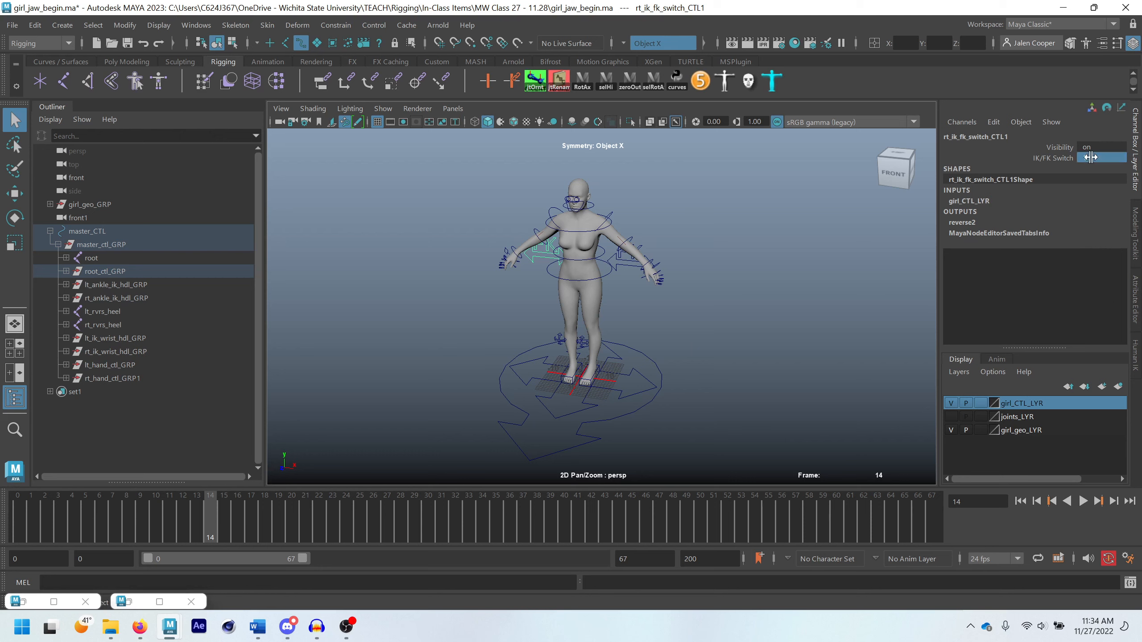
pyautogui.click(719, 373)
# Cycle the viewport background through the black and grey options and back to the blue gradient, viewing the finished rig
pyautogui.keyDown('alt'); pyautogui.moveTo(721, 372); pyautogui.dragTo(650, 310); pyautogui.keyUp('alt')
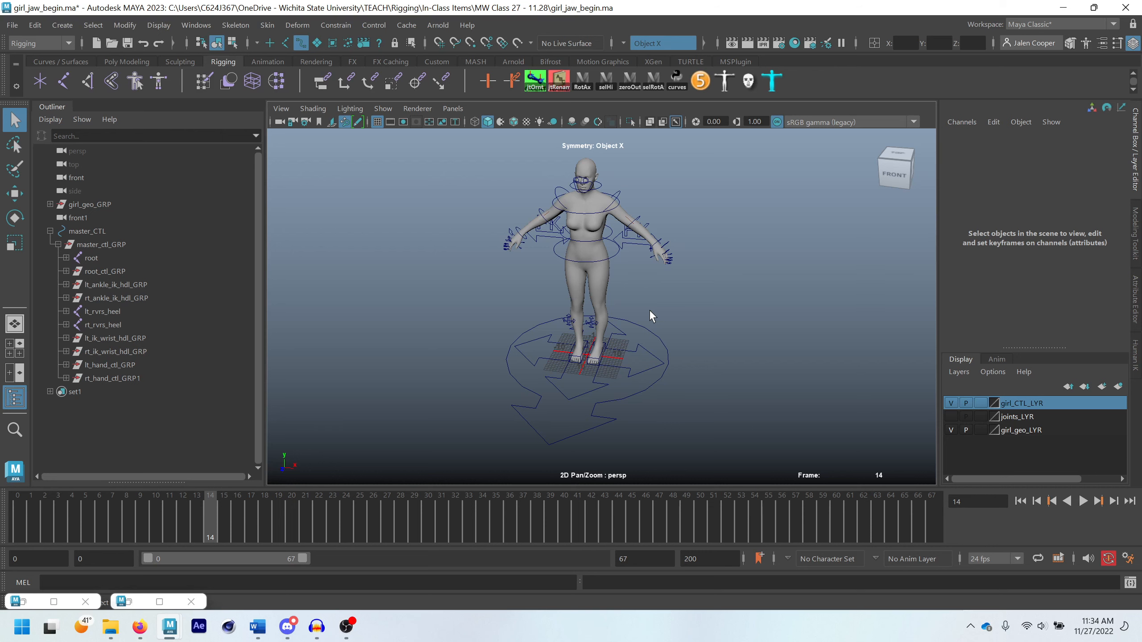
pyautogui.scroll(3, 649, 309)
pyautogui.keyDown('alt'); pyautogui.moveTo(650, 309); pyautogui.dragTo(641, 290); pyautogui.keyUp('alt')
pyautogui.hotkey('alt', 'b')
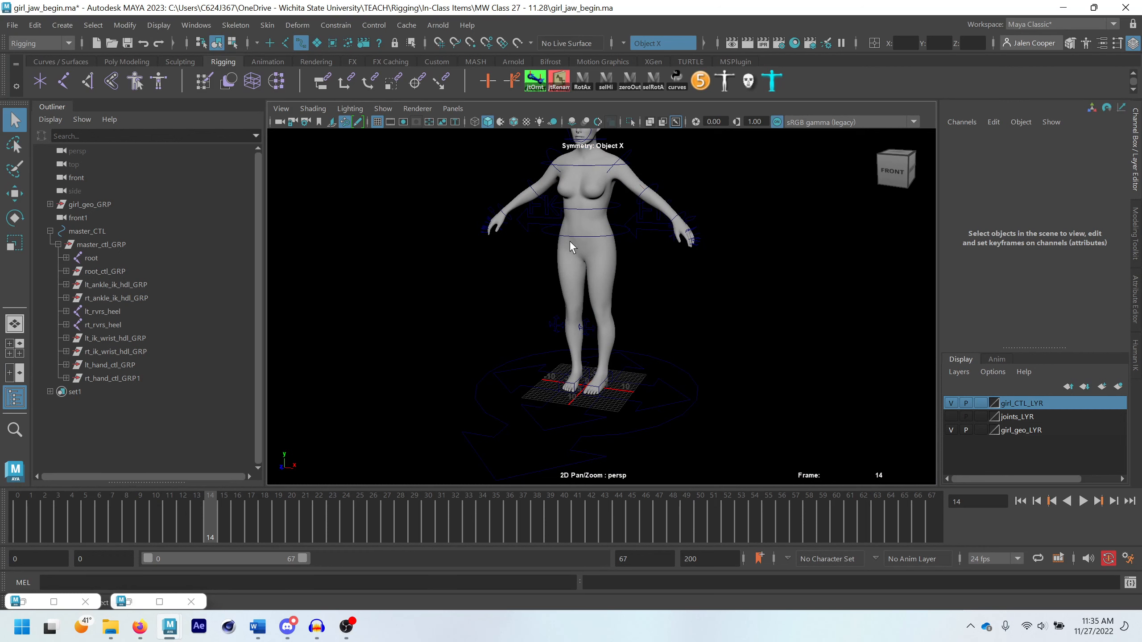
pyautogui.hotkey('alt', 'b')
pyautogui.hotkey('alt', 'b')
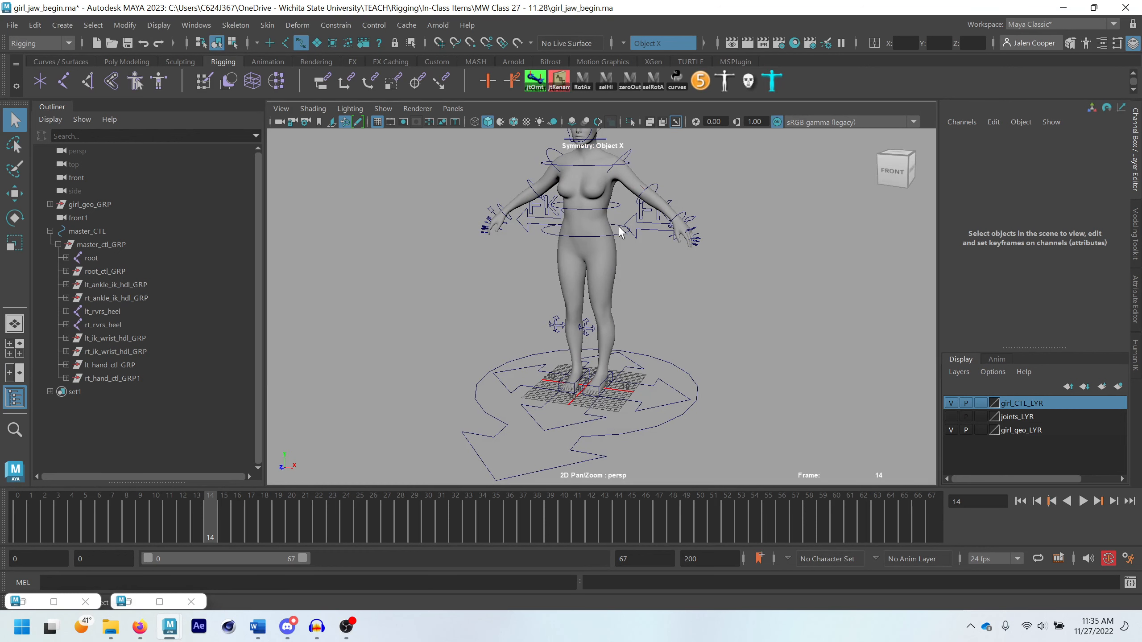
pyautogui.hotkey('alt', 'b')
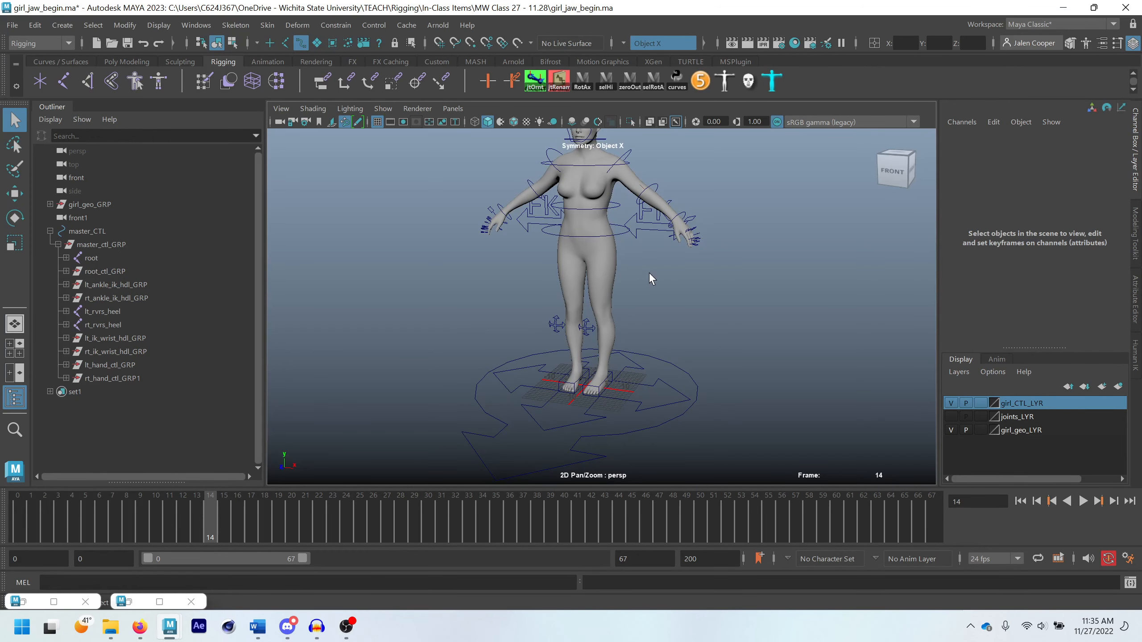
pyautogui.keyDown('alt'); pyautogui.moveTo(627, 273); pyautogui.dragTo(613, 293); pyautogui.keyUp('alt')
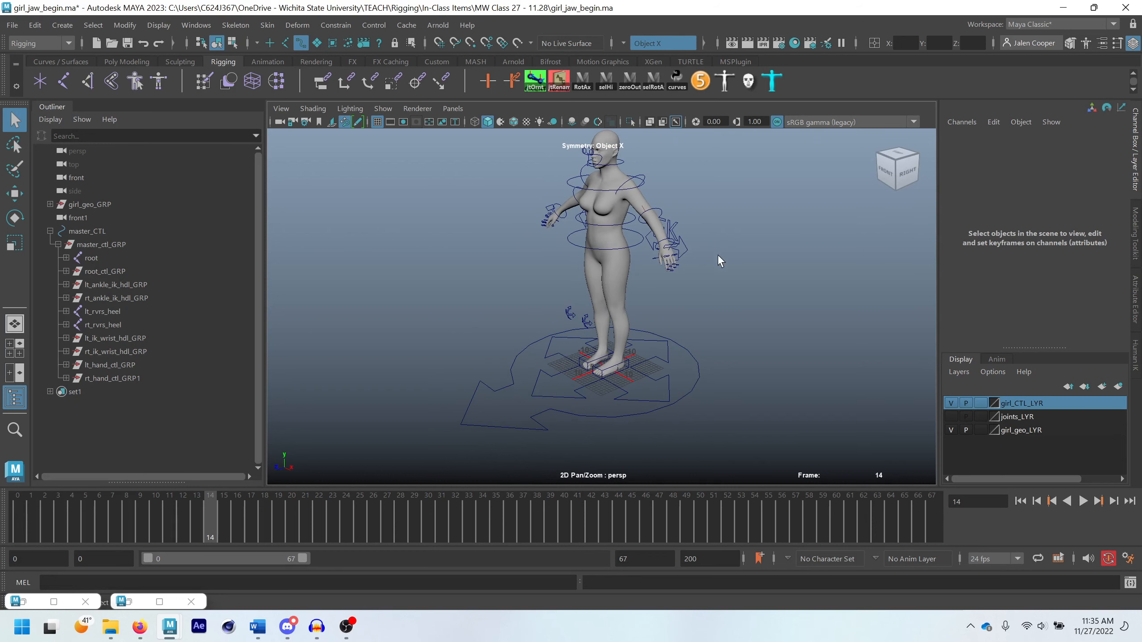
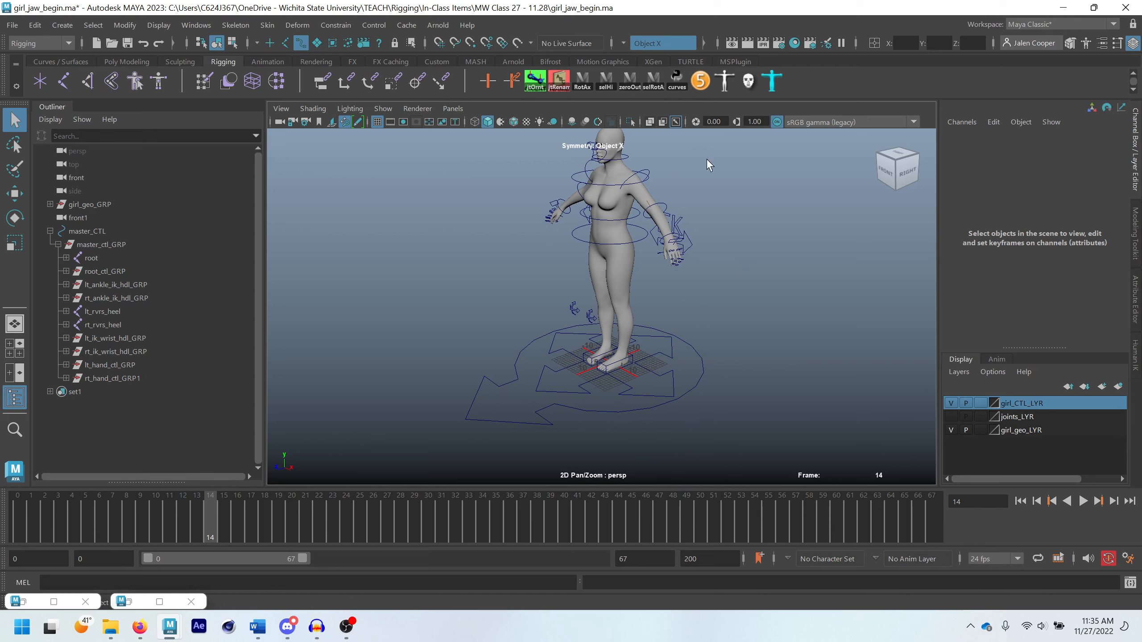
# Open the bsControls tool and try colouring root_CTL bright red
pyautogui.click(678, 80)
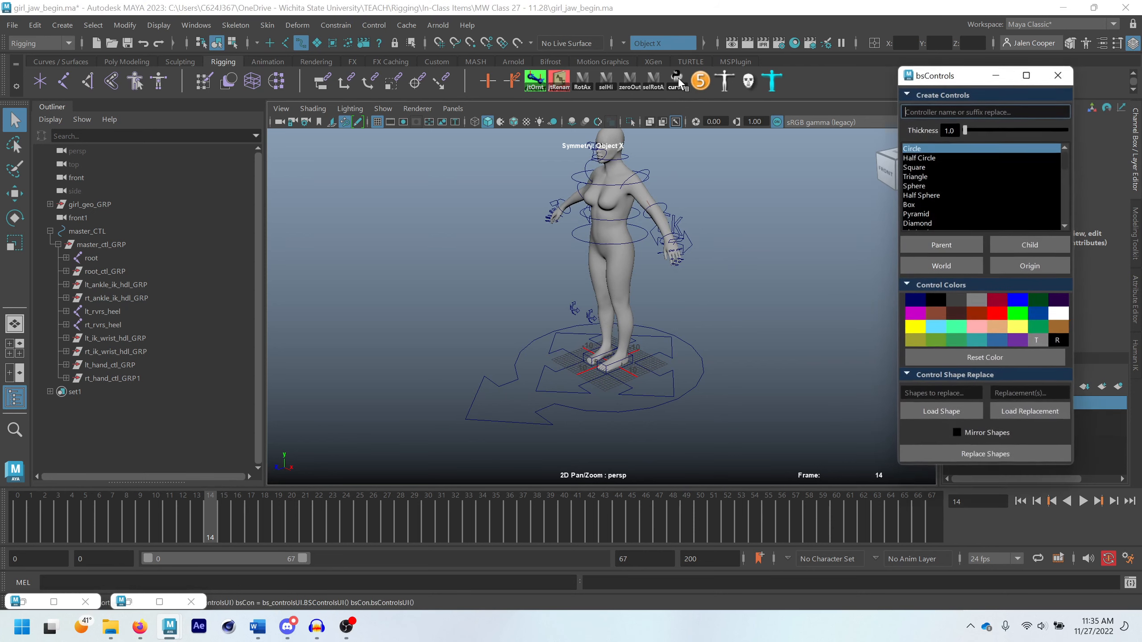
pyautogui.click(669, 379)
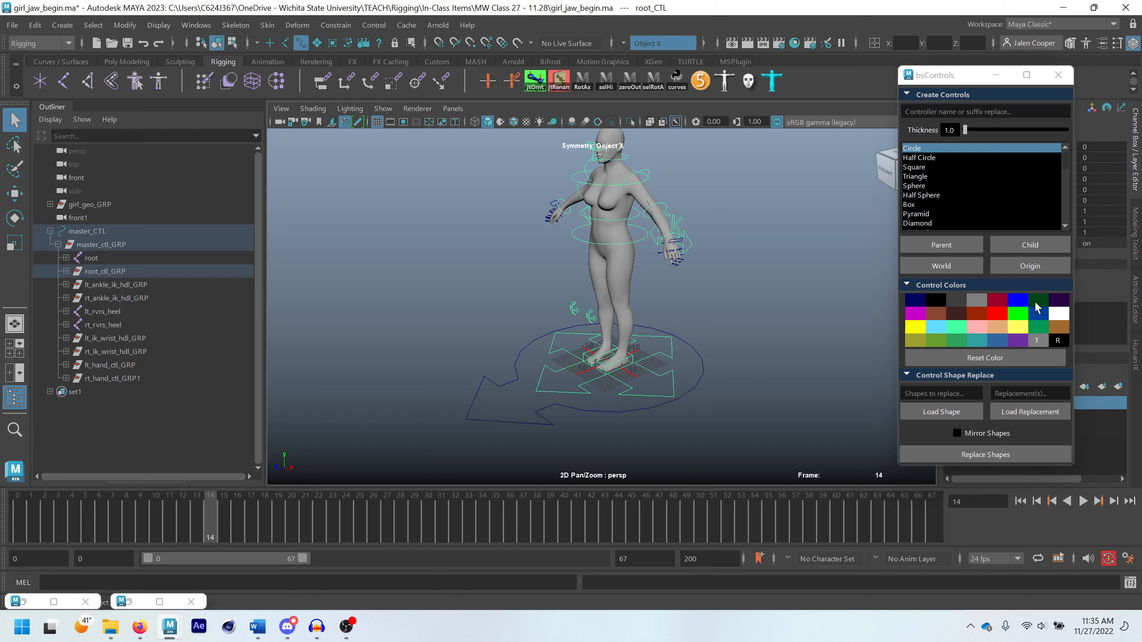
pyautogui.click(994, 314)
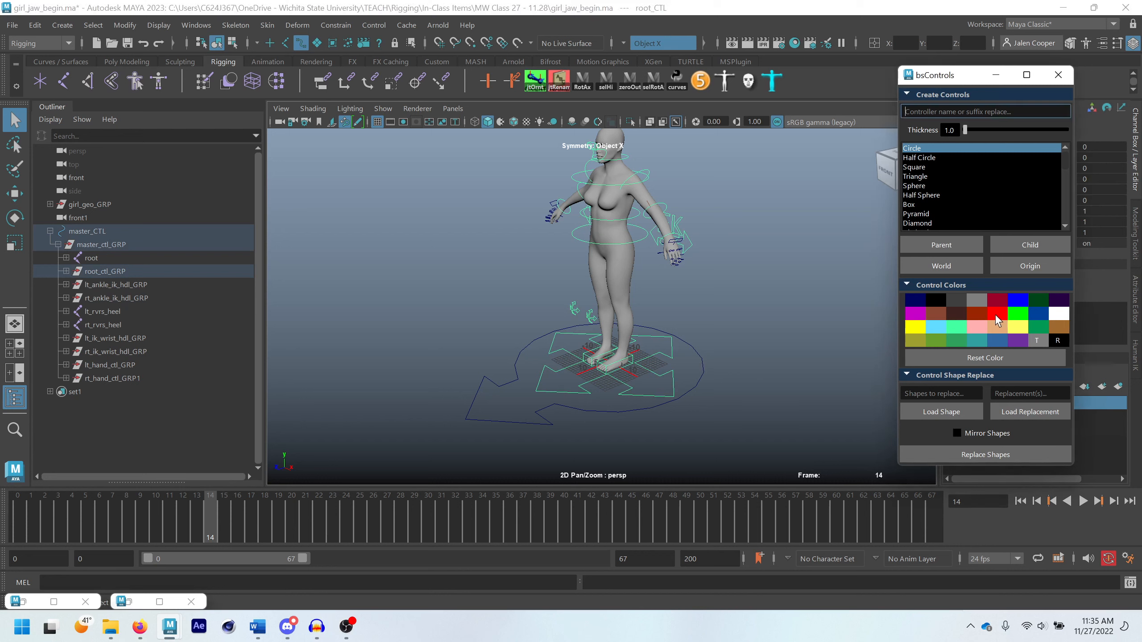
pyautogui.click(782, 338)
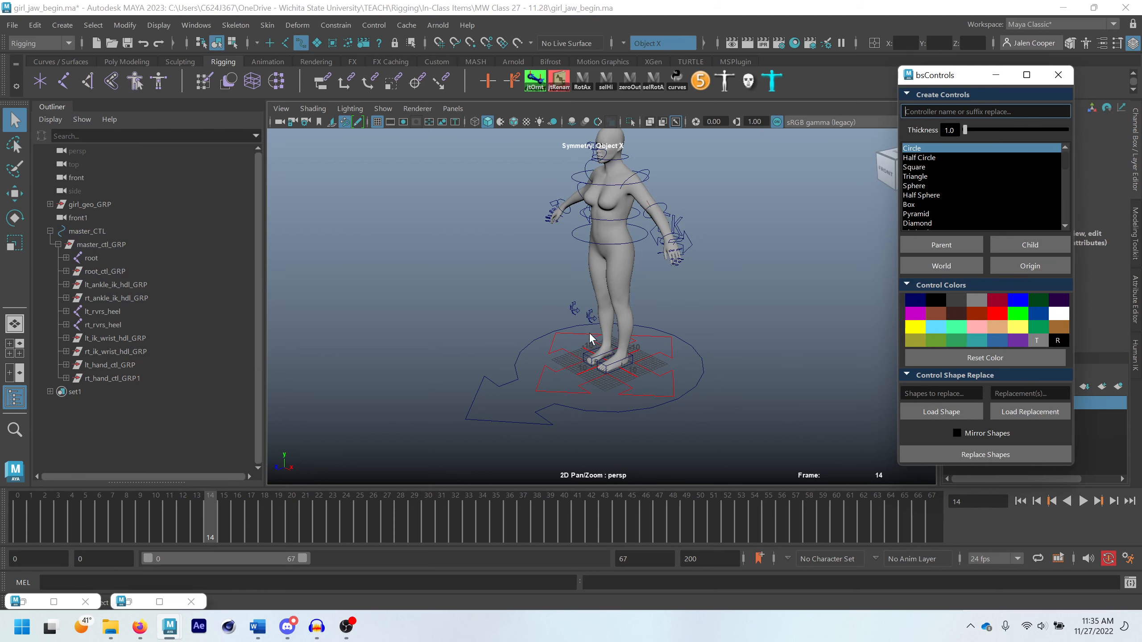
# Recolour root_CTL, the four-arrow control around the feet, bright blue
pyautogui.keyDown('alt'); pyautogui.moveTo(574, 370); pyautogui.dragTo(660, 360); pyautogui.keyUp('alt')
pyautogui.click(660, 360)
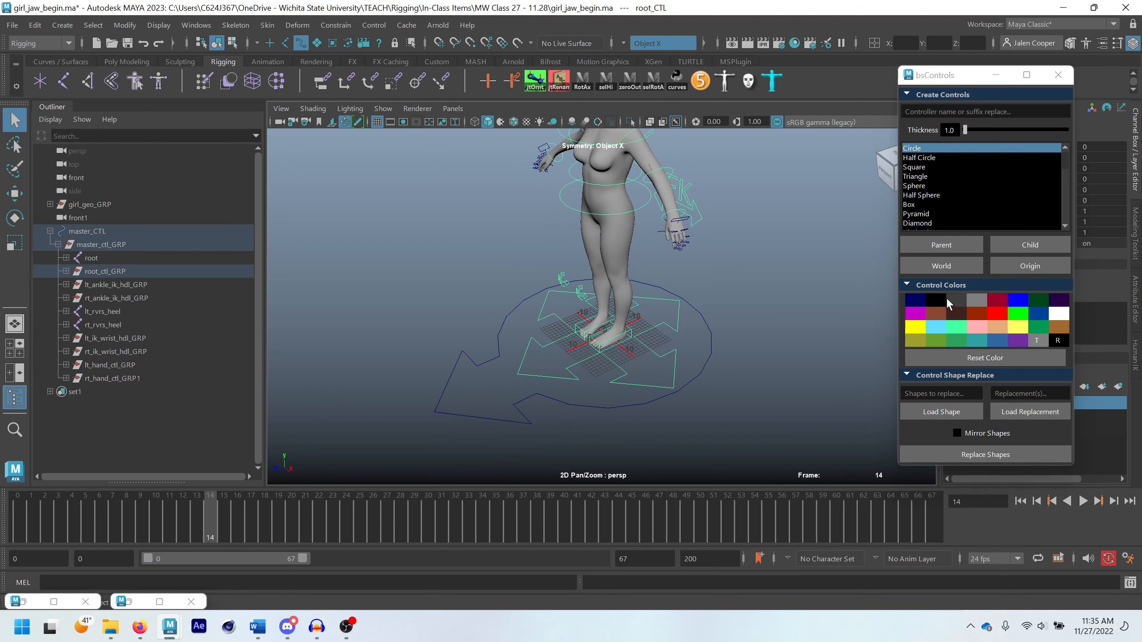
pyautogui.click(1018, 302)
pyautogui.click(735, 306)
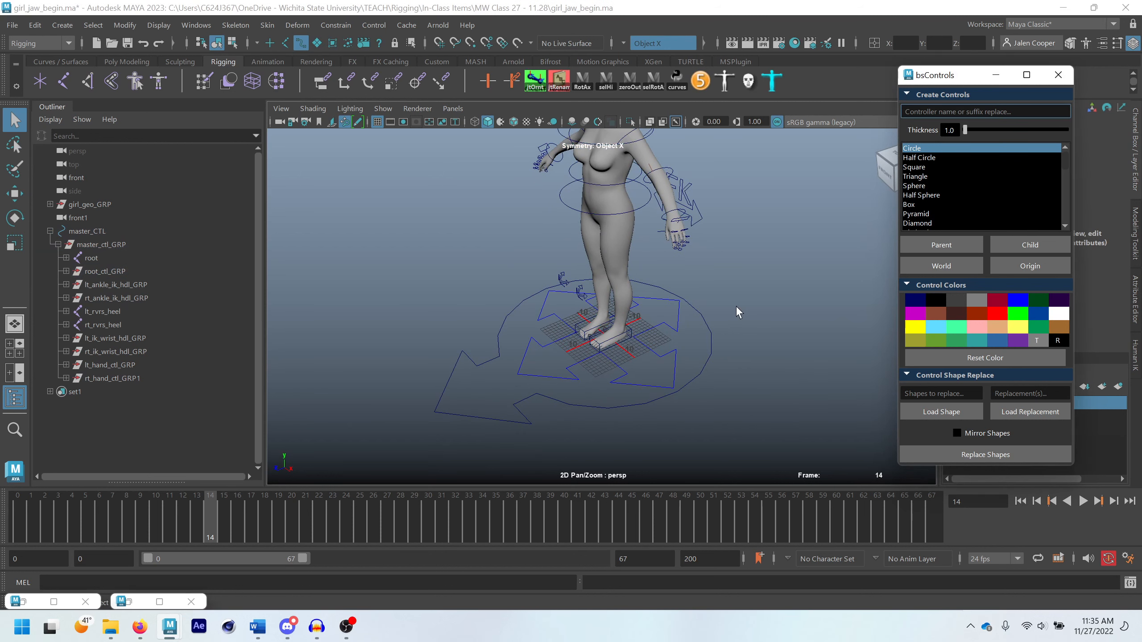
# Colour master_CTL, the large outer control around the feet, yellow
pyautogui.click(704, 364)
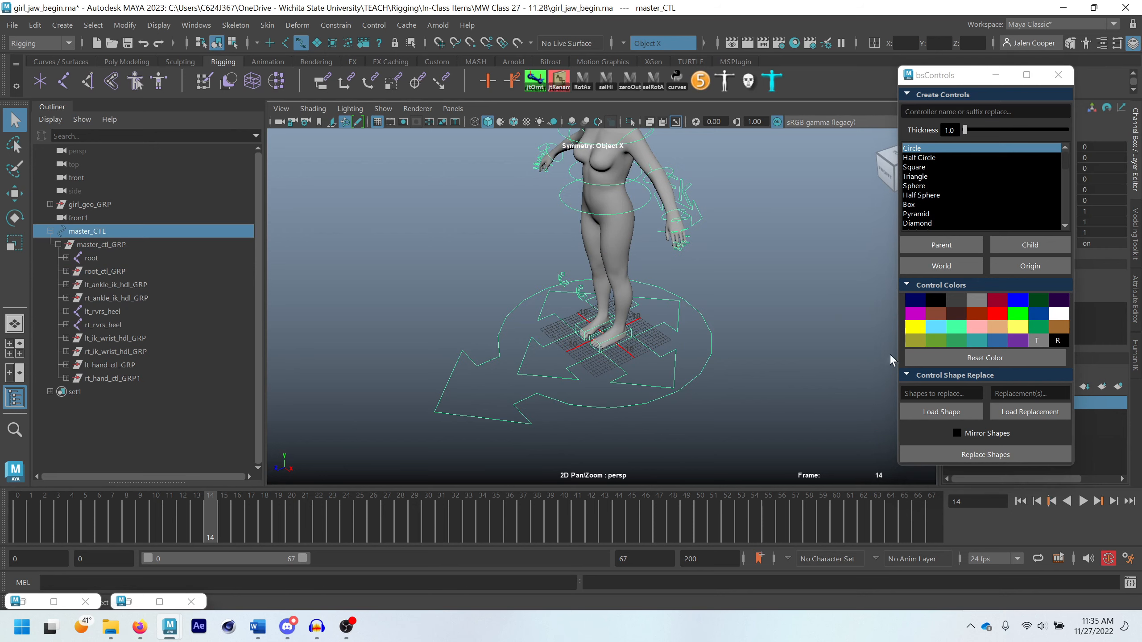
pyautogui.click(916, 327)
pyautogui.click(735, 353)
# Select the spine, chest, neck, jaw and eye_CTL centre controls together and colour them bright blue
pyautogui.keyDown('alt'); pyautogui.moveTo(730, 337); pyautogui.dragTo(665, 318); pyautogui.keyUp('alt')
pyautogui.scroll(3, 599, 316)
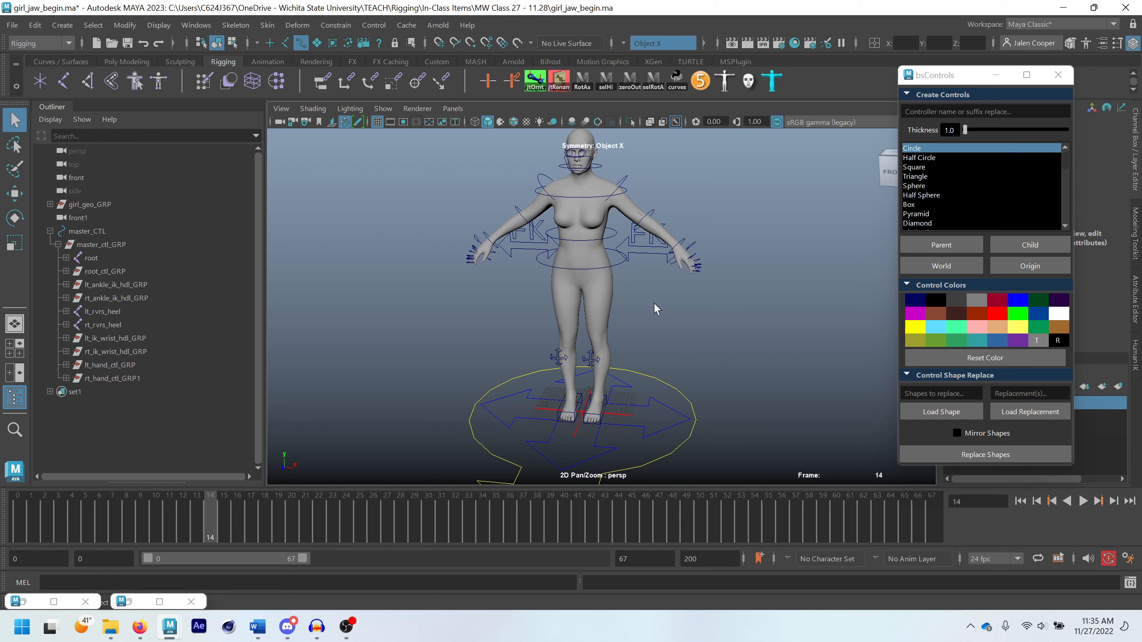
pyautogui.scroll(1, 618, 290)
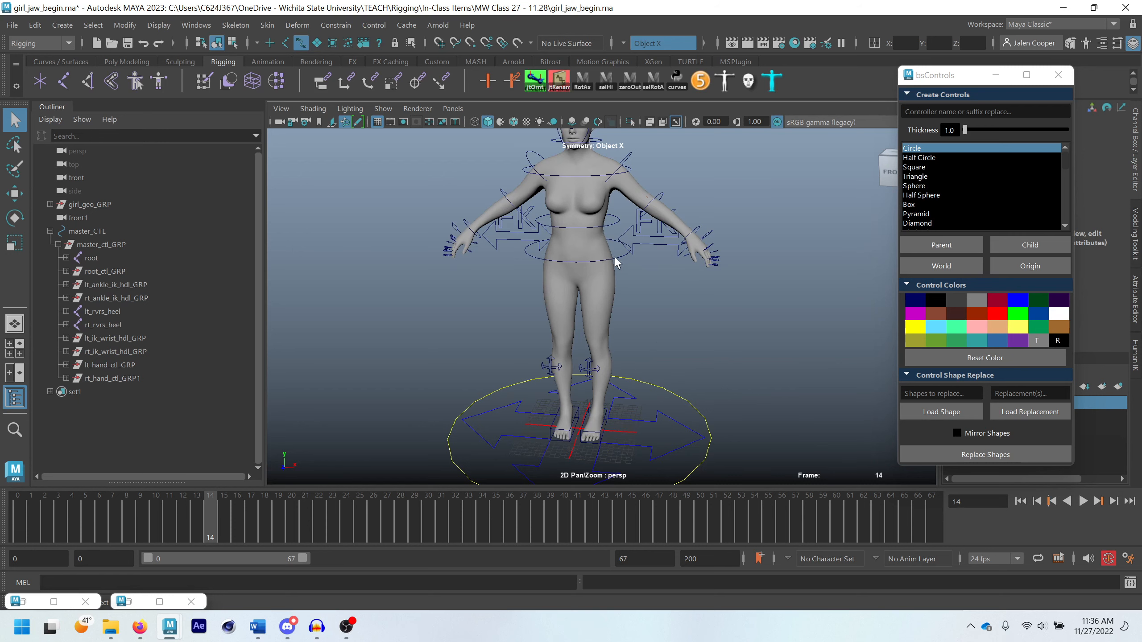
pyautogui.keyDown('alt'); pyautogui.moveTo(617, 257); pyautogui.dragTo(624, 282, button='middle'); pyautogui.keyUp('alt')
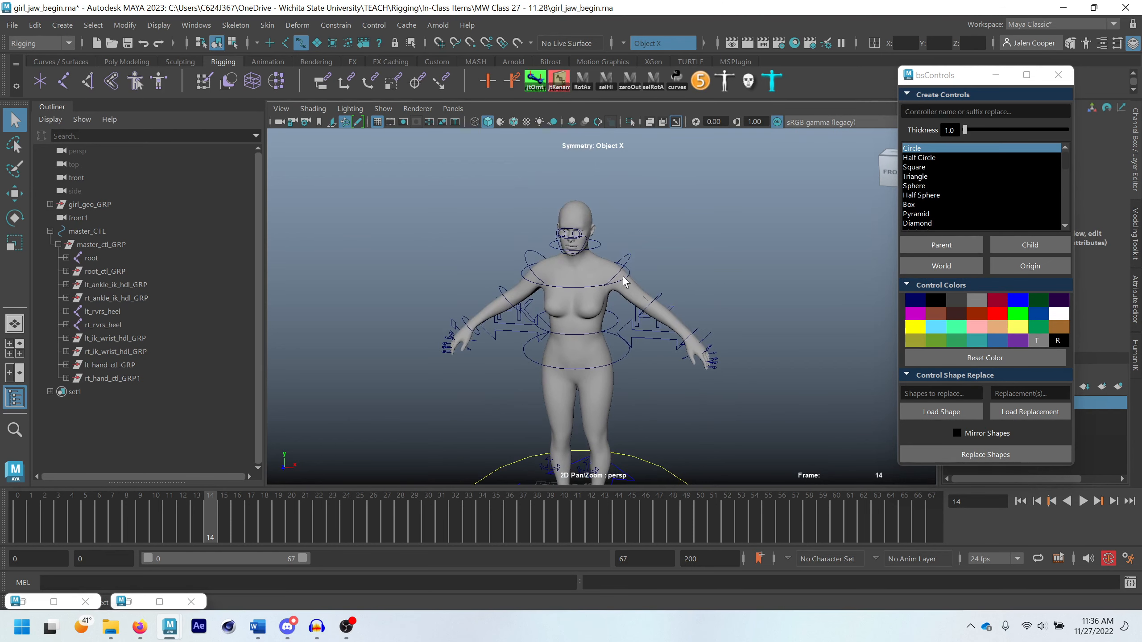
pyautogui.scroll(1, 621, 306)
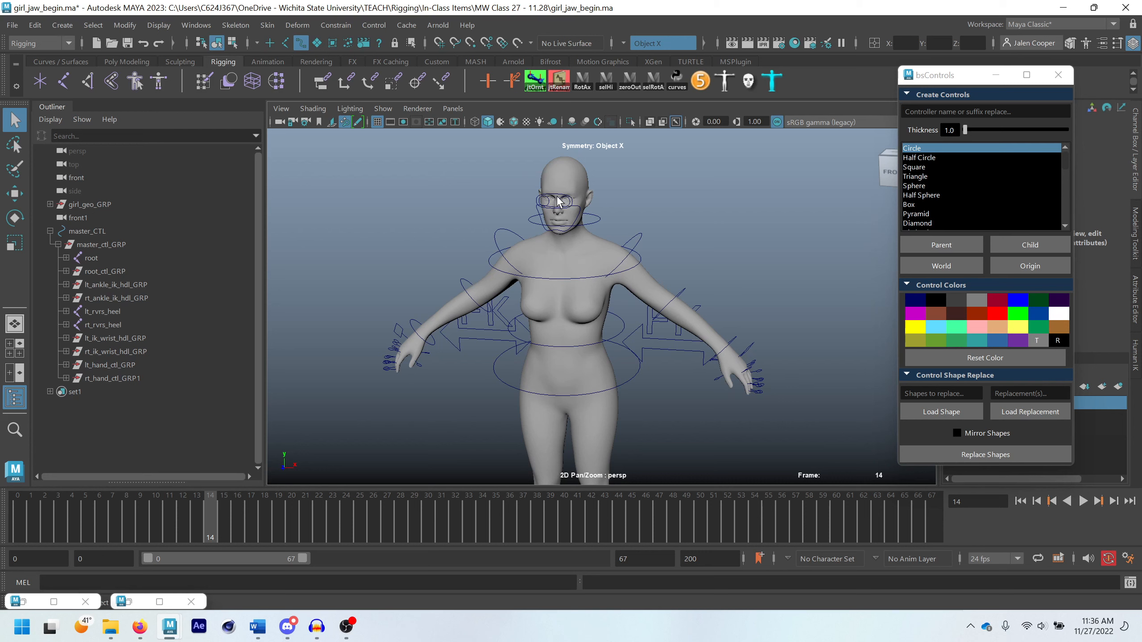
pyautogui.click(630, 382)
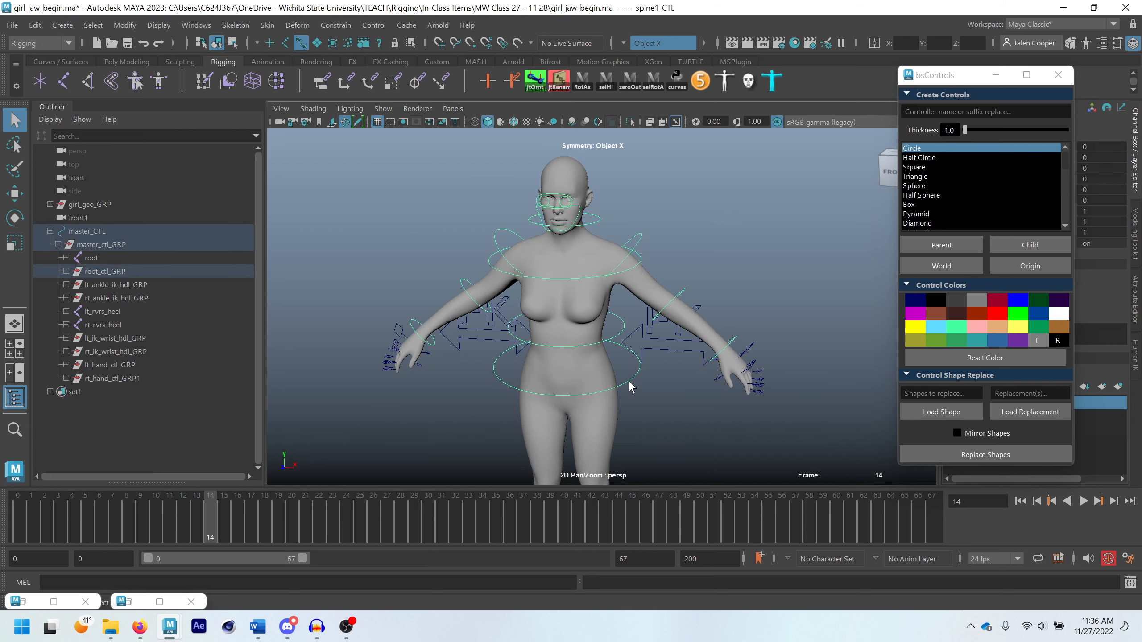
pyautogui.click(623, 332)
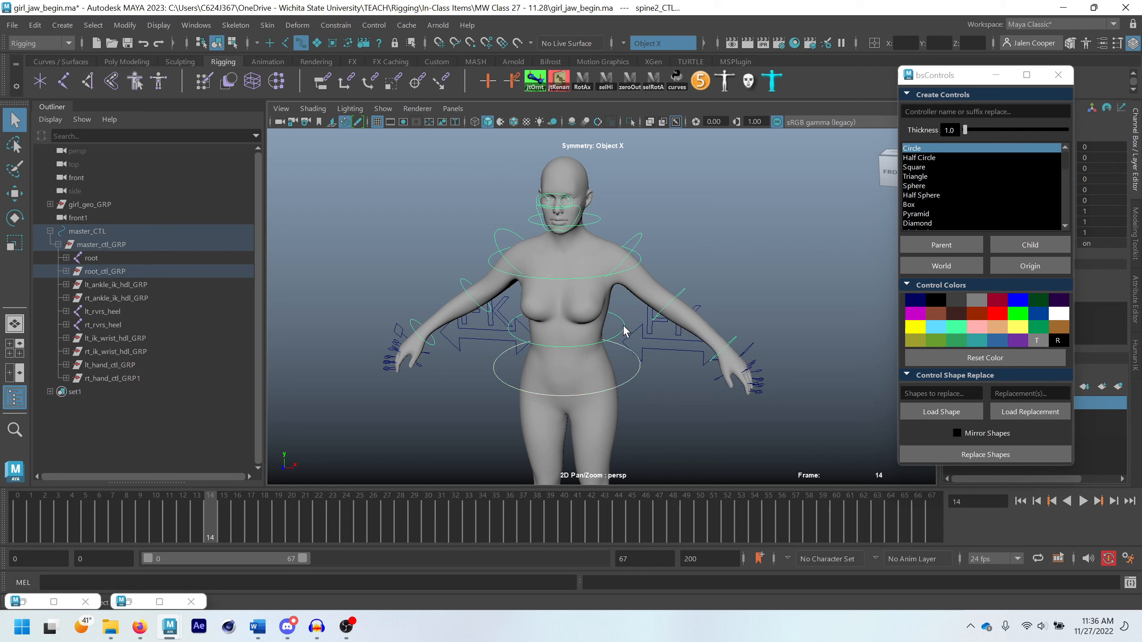
pyautogui.click(640, 265)
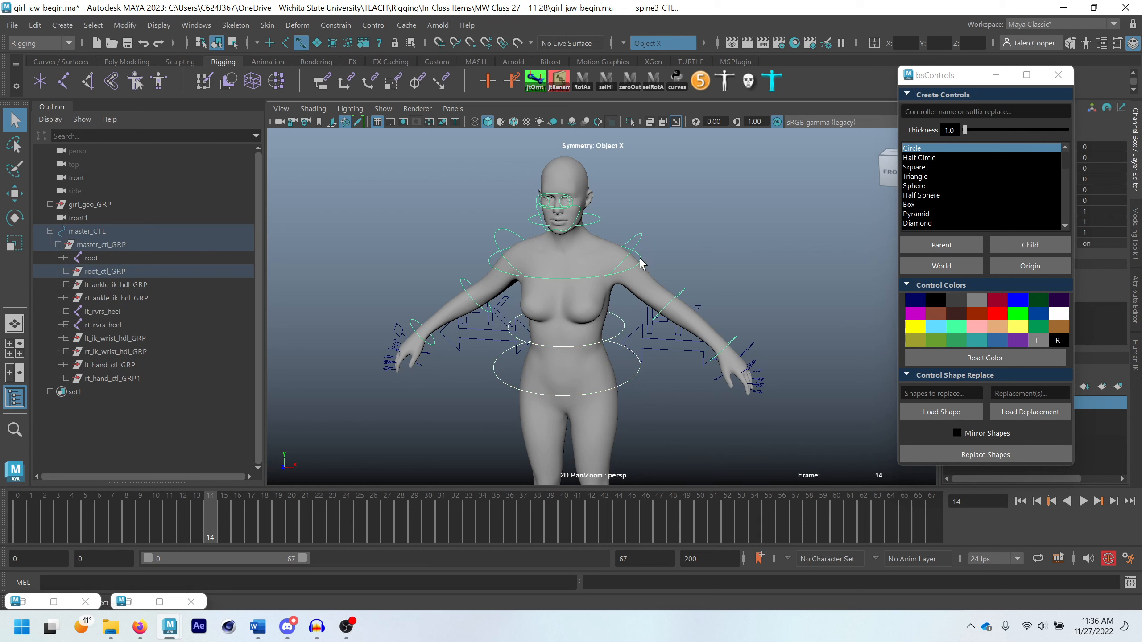
pyautogui.click(597, 219)
pyautogui.click(580, 213)
pyautogui.click(553, 199)
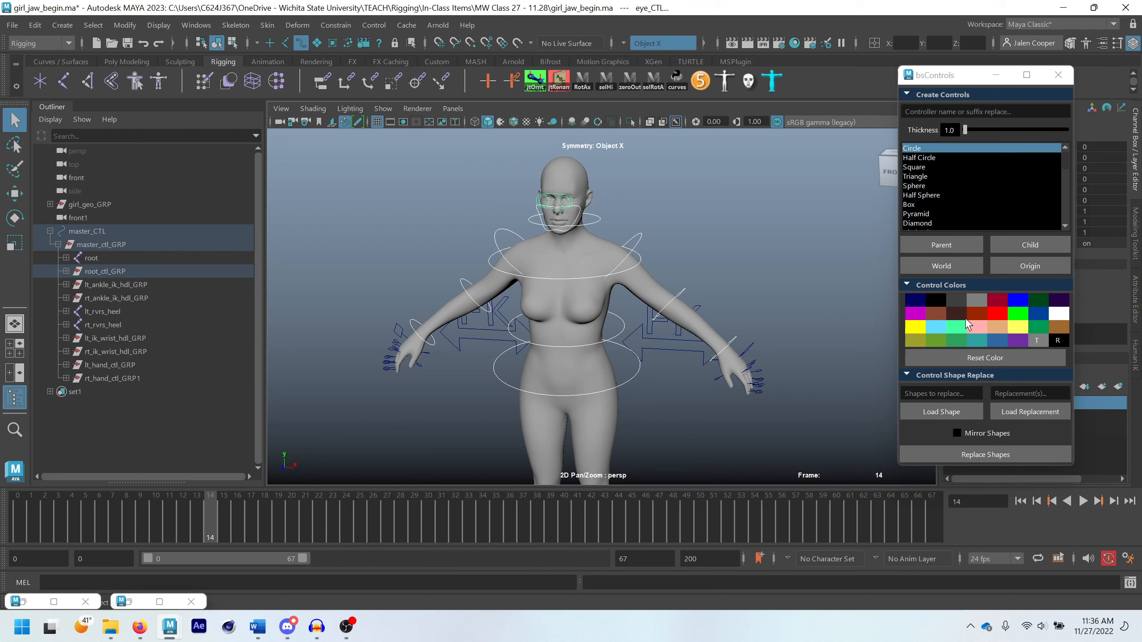
pyautogui.click(1017, 303)
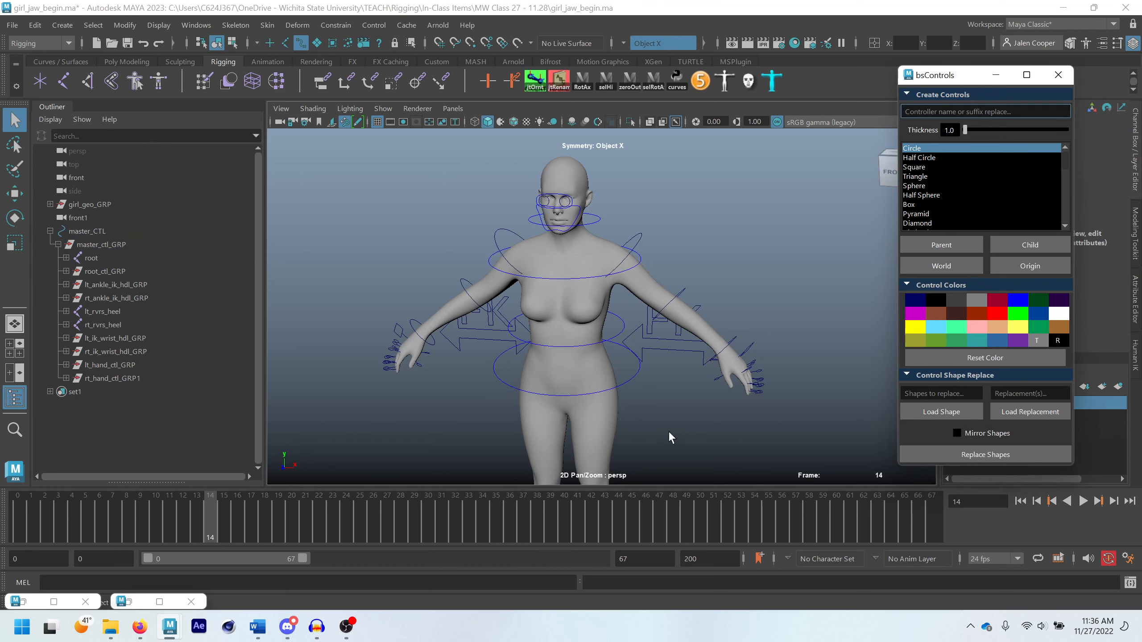
# Colour lt_eye_CTL bright green and rt_eye_CTL bright red
pyautogui.keyDown('alt'); pyautogui.moveTo(568, 206); pyautogui.dragTo(601, 270, button='middle'); pyautogui.keyUp('alt')
pyautogui.keyDown('alt'); pyautogui.moveTo(588, 271); pyautogui.dragTo(652, 286, button='right'); pyautogui.keyUp('alt')
pyautogui.keyDown('alt'); pyautogui.moveTo(600, 267); pyautogui.dragTo(614, 245); pyautogui.keyUp('alt')
pyautogui.keyDown('alt'); pyautogui.moveTo(614, 245); pyautogui.dragTo(673, 224, button='right'); pyautogui.keyUp('alt')
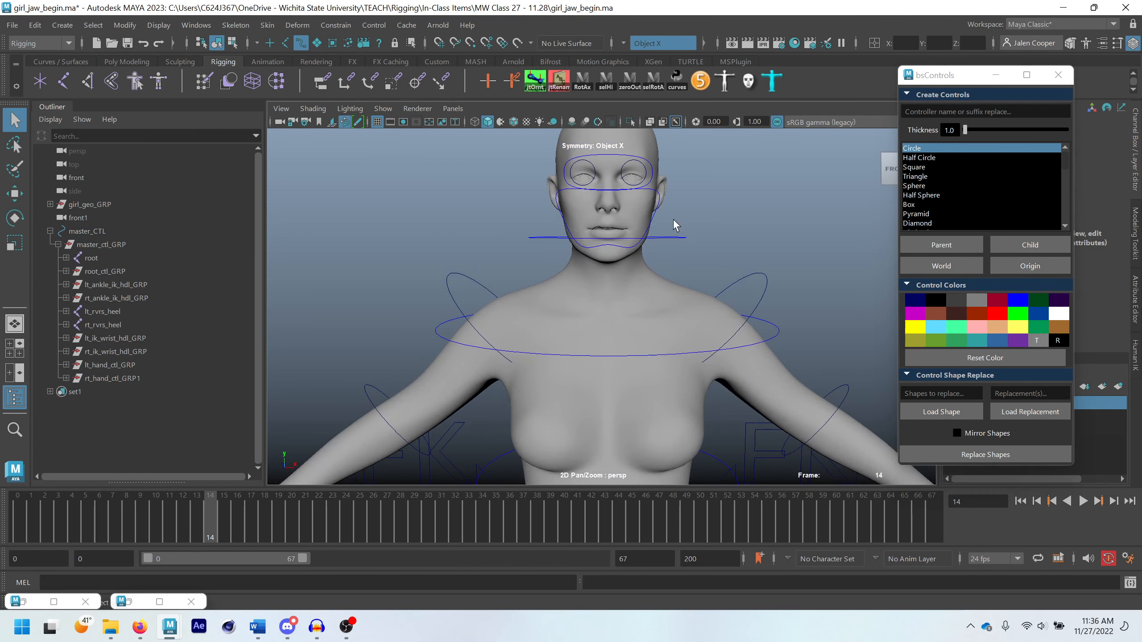
pyautogui.keyDown('alt'); pyautogui.moveTo(589, 163); pyautogui.dragTo(562, 263, button='middle'); pyautogui.keyUp('alt')
pyautogui.scroll(3, 563, 262)
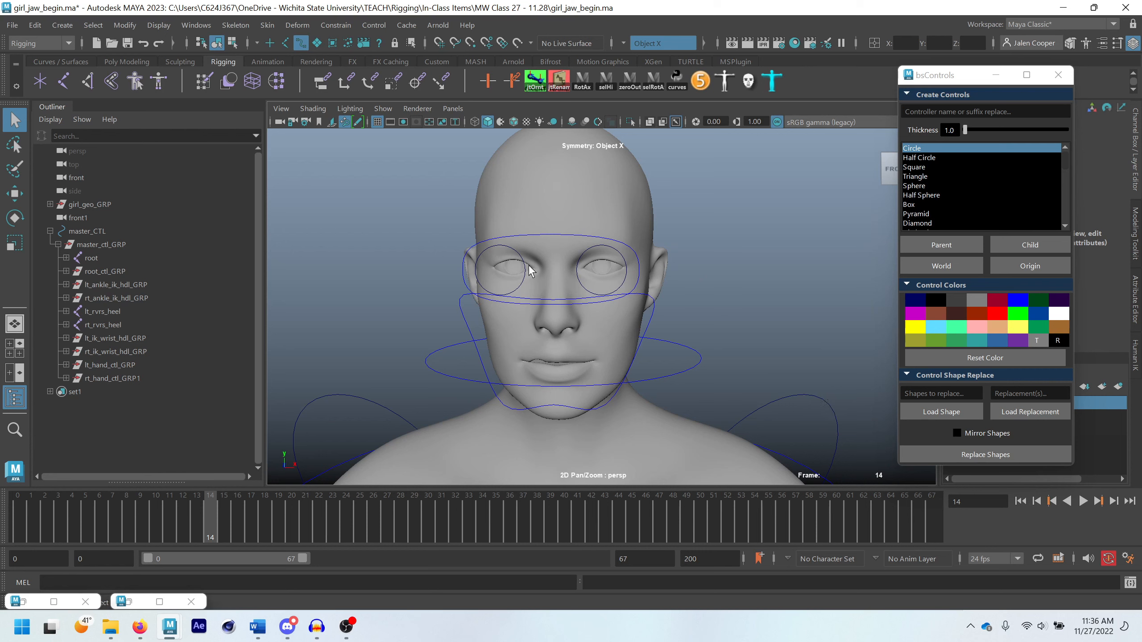
pyautogui.click(623, 260)
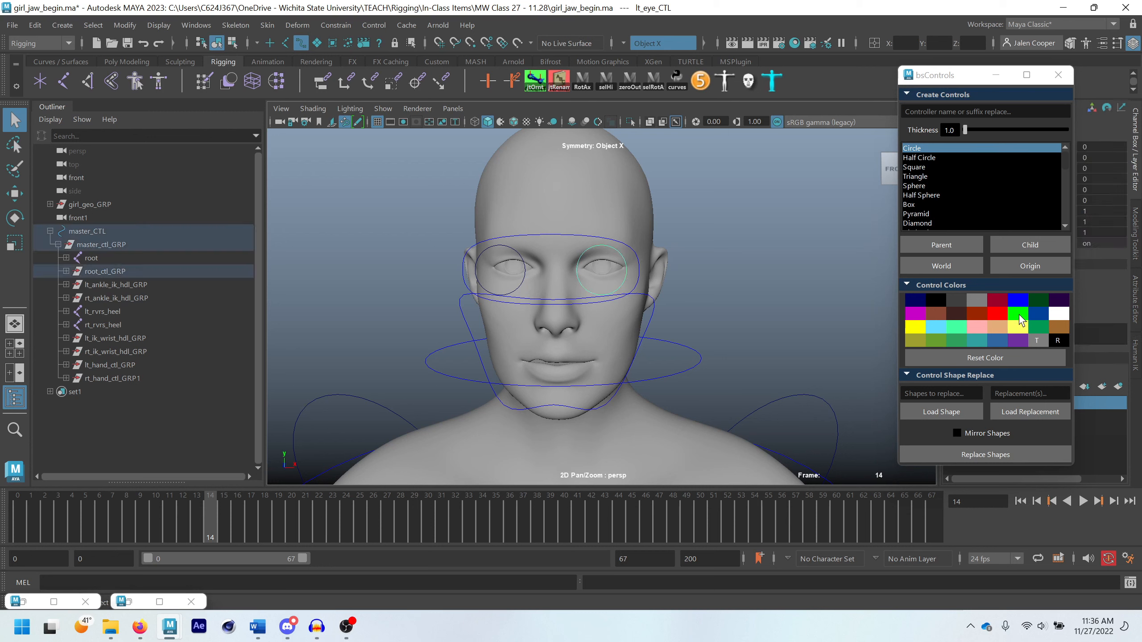
pyautogui.click(1019, 314)
pyautogui.click(518, 288)
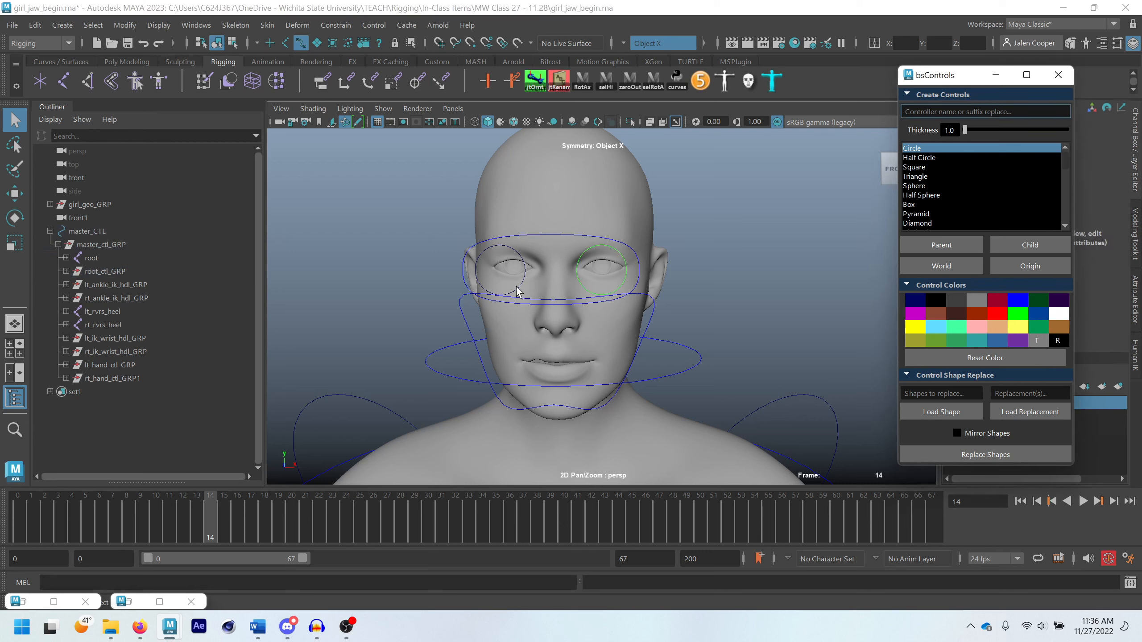
pyautogui.click(520, 260)
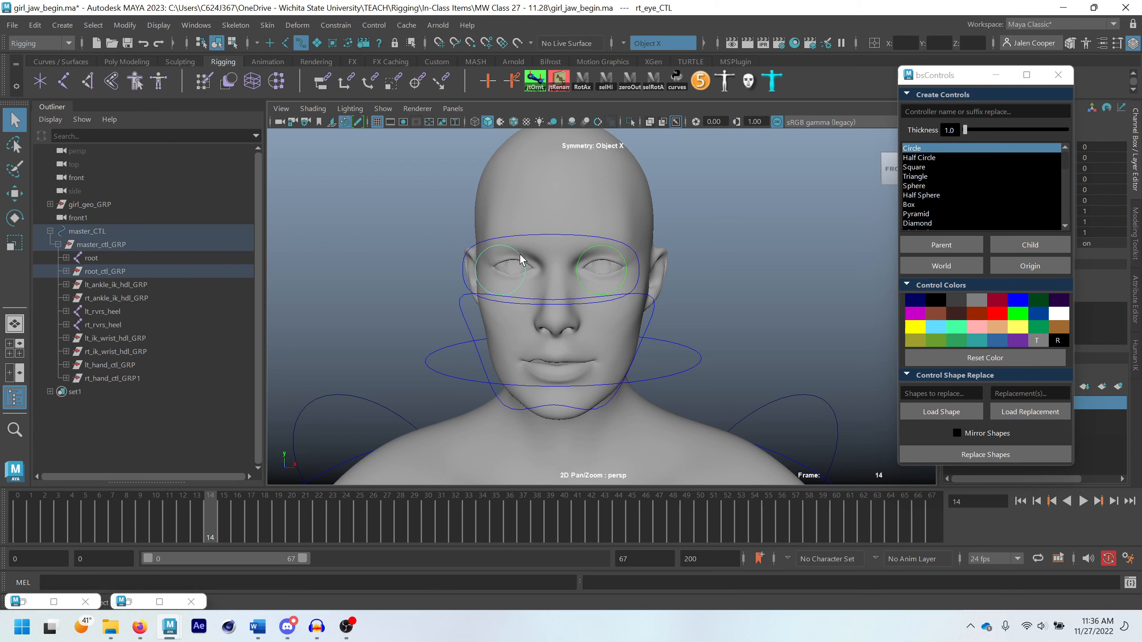
pyautogui.click(995, 315)
pyautogui.click(770, 270)
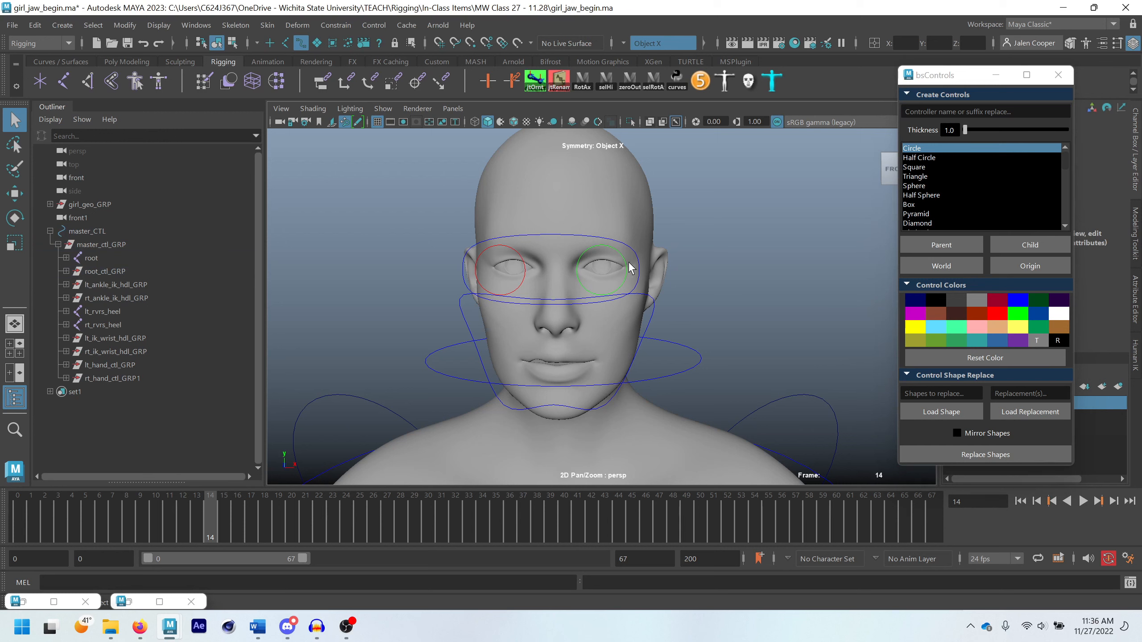
# Try two darker greens on lt_eye_CTL and restore its bright green colour
pyautogui.scroll(2, 628, 266)
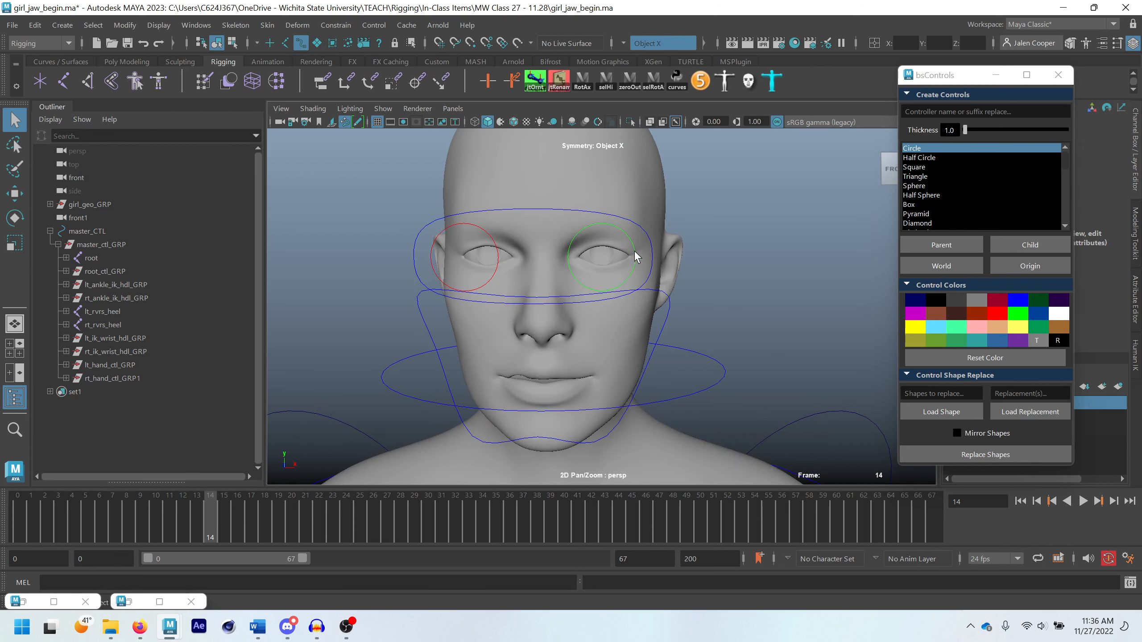
pyautogui.click(635, 252)
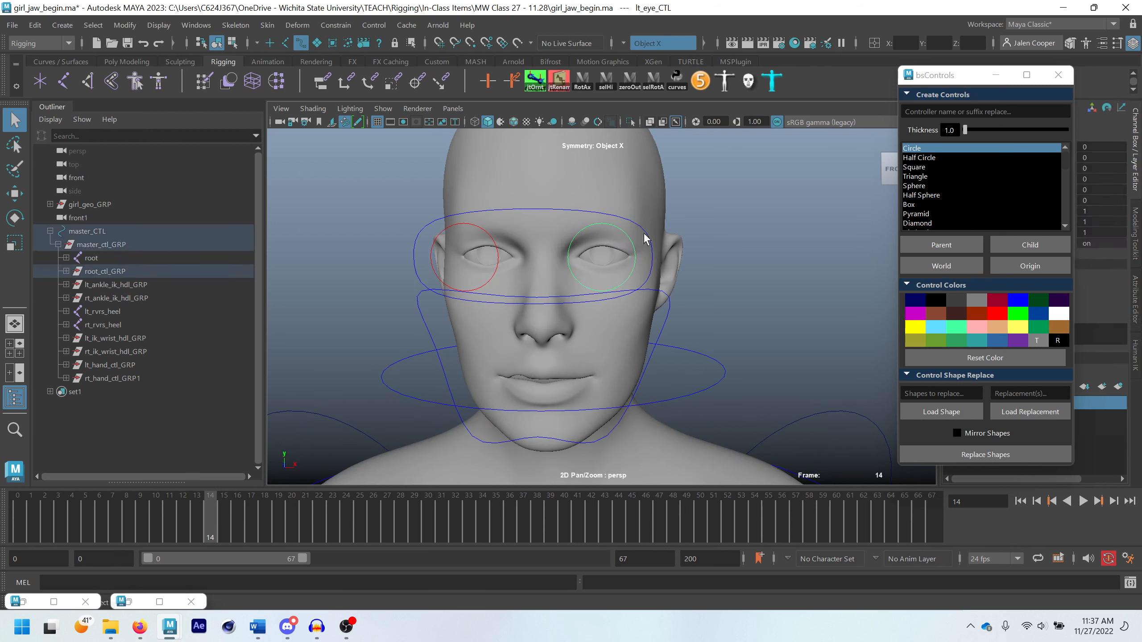
pyautogui.click(759, 246)
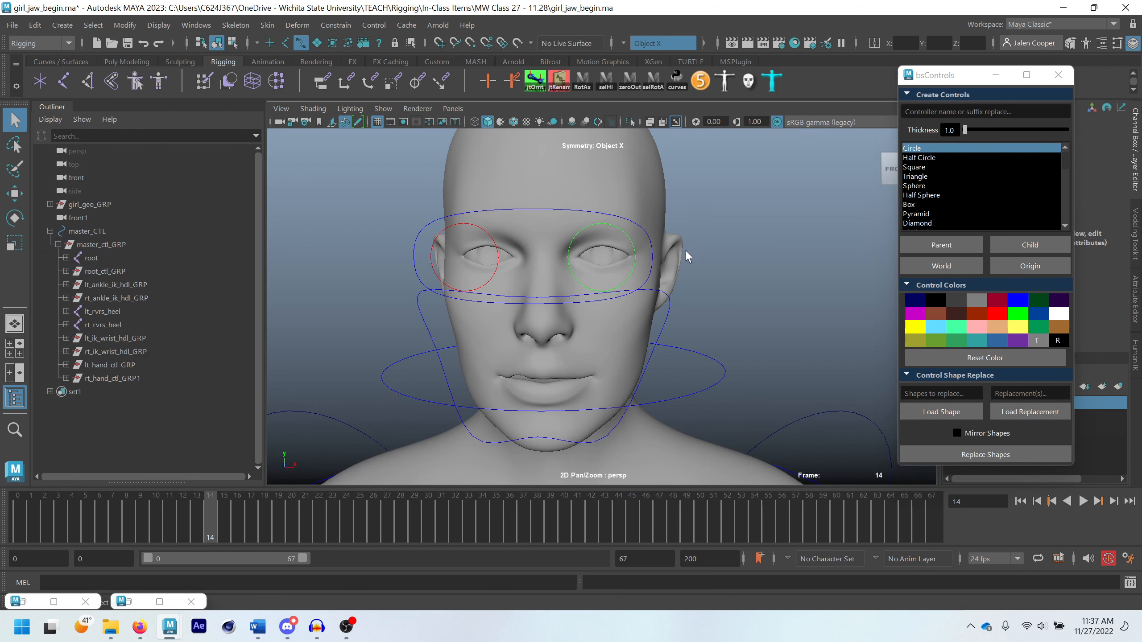
pyautogui.click(636, 259)
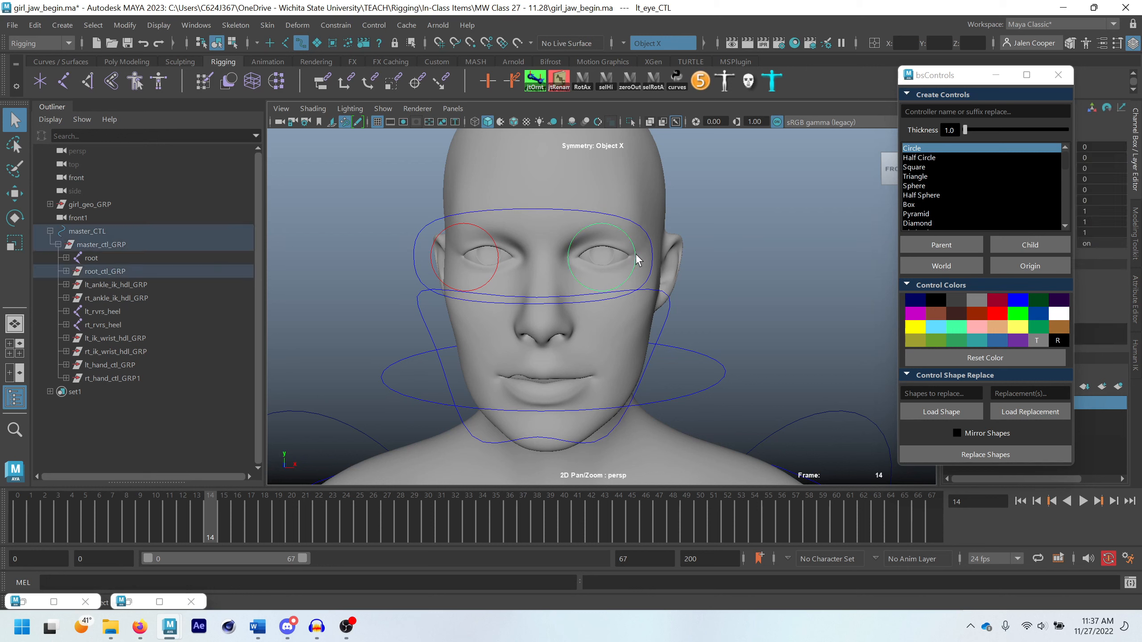
pyautogui.click(941, 342)
pyautogui.click(770, 299)
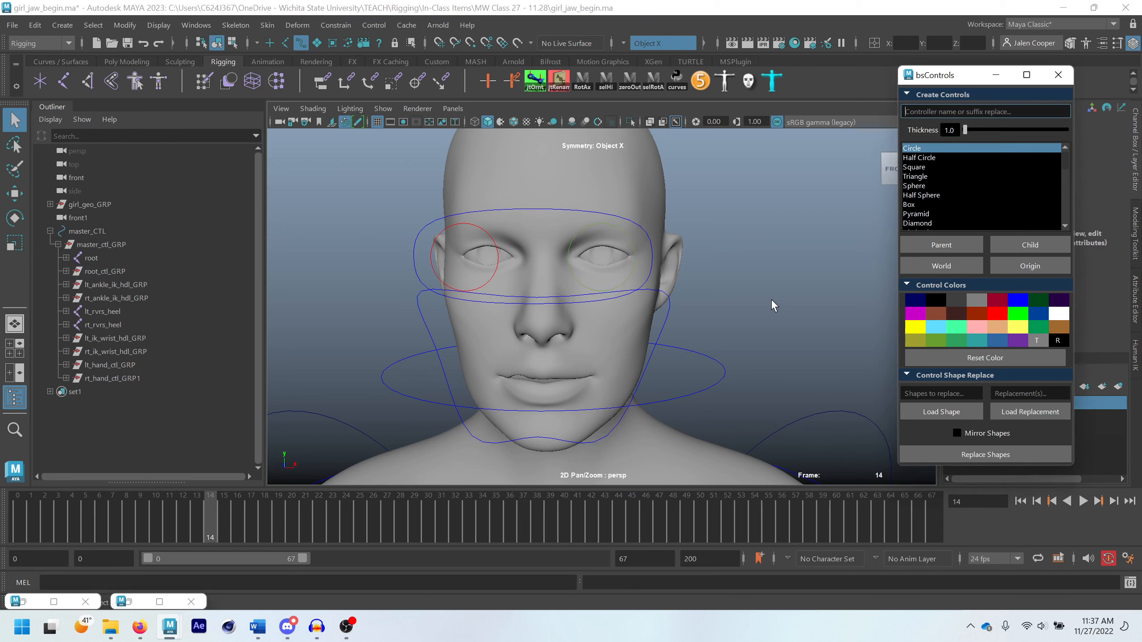
pyautogui.click(634, 258)
pyautogui.click(957, 341)
pyautogui.click(794, 330)
pyautogui.click(634, 247)
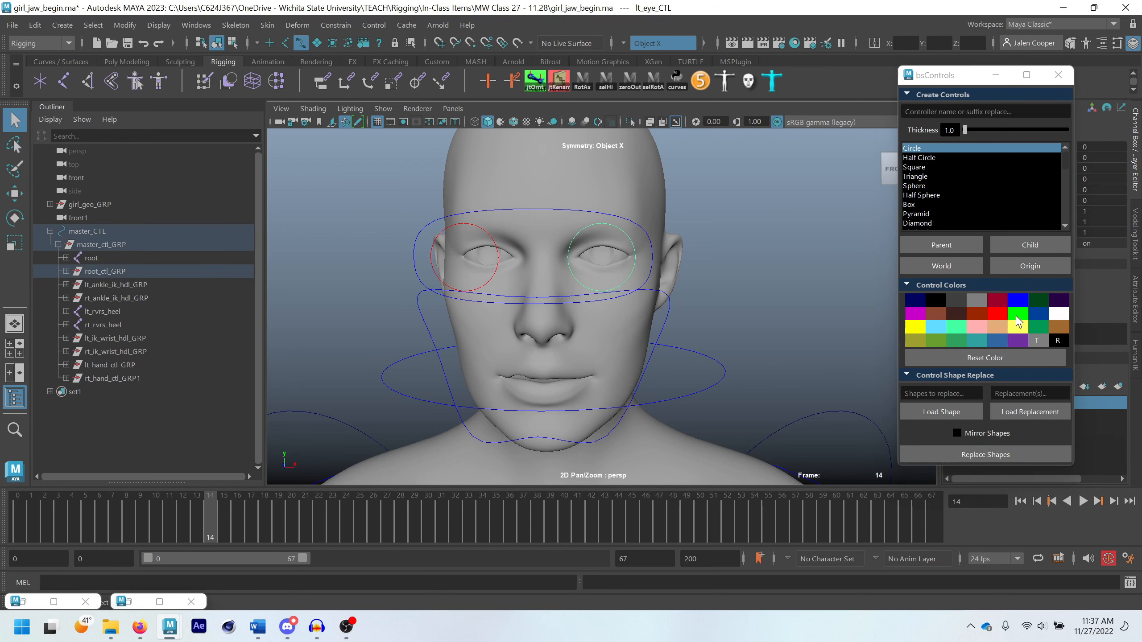
pyautogui.click(1019, 317)
pyautogui.click(802, 304)
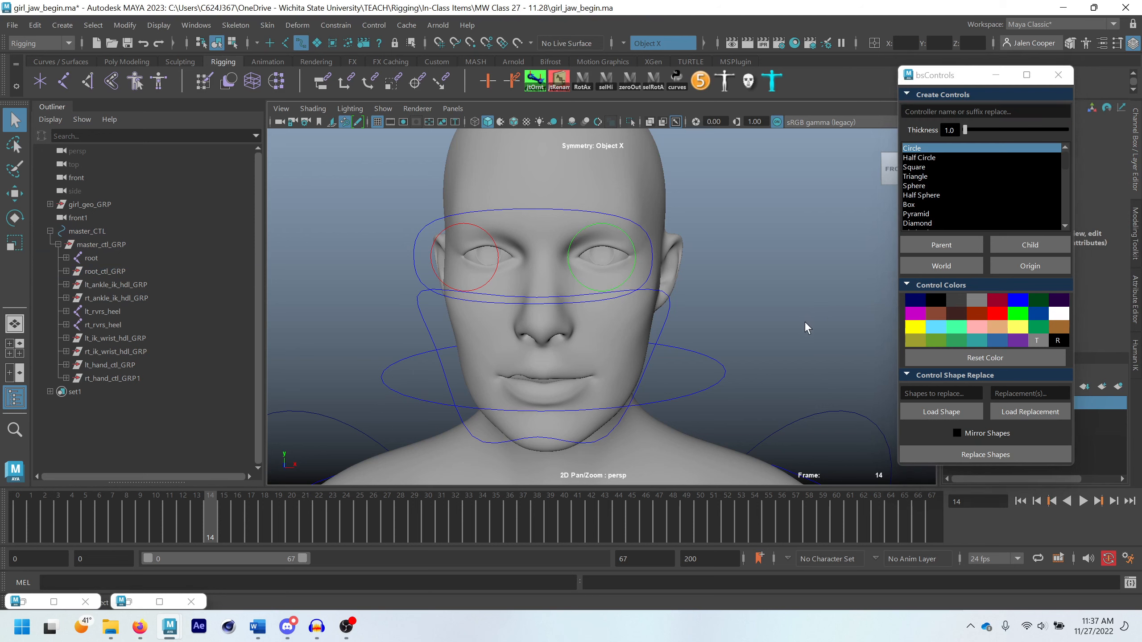
# Select the left arm's FK shoulder, elbow and wrist controls with the left hand and finger controls, and colour them bright green
pyautogui.scroll(-3, 804, 321)
pyautogui.scroll(-2, 787, 335)
pyautogui.keyDown('alt'); pyautogui.moveTo(752, 347); pyautogui.dragTo(760, 270, button='middle'); pyautogui.keyUp('alt')
pyautogui.keyDown('alt'); pyautogui.moveTo(759, 269); pyautogui.dragTo(727, 261); pyautogui.keyUp('alt')
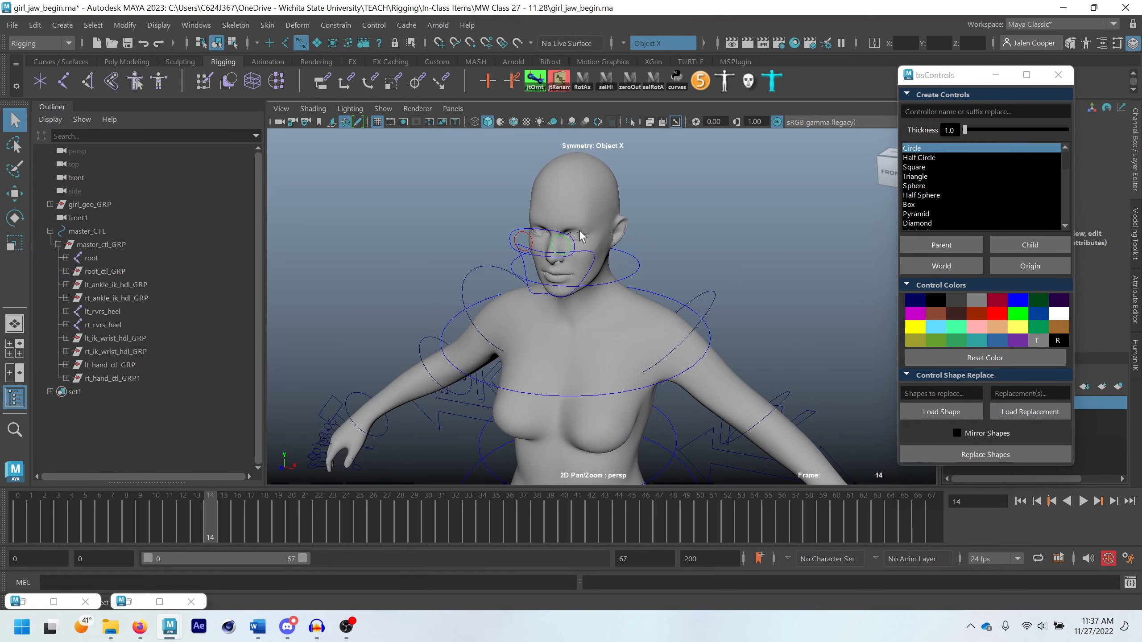
pyautogui.scroll(-2, 652, 300)
pyautogui.keyDown('alt'); pyautogui.moveTo(653, 305); pyautogui.dragTo(587, 223, button='middle'); pyautogui.keyUp('alt')
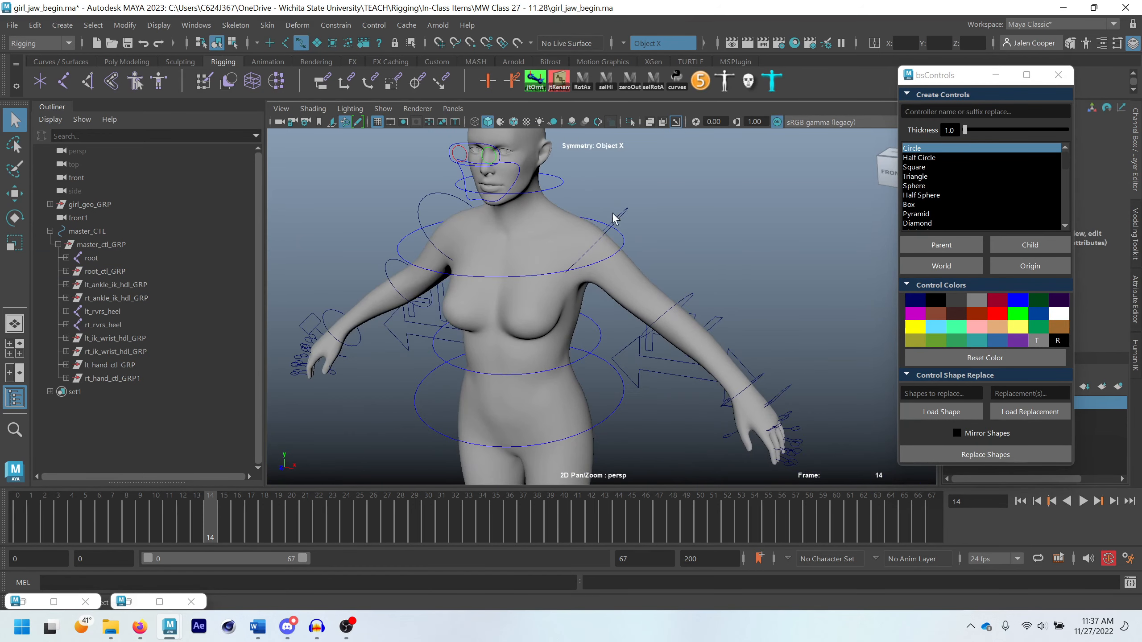
pyautogui.keyDown('alt'); pyautogui.moveTo(769, 382); pyautogui.dragTo(719, 344, button='middle'); pyautogui.keyUp('alt')
pyautogui.scroll(-3, 679, 256)
pyautogui.keyDown('alt'); pyautogui.moveTo(705, 302); pyautogui.dragTo(721, 310); pyautogui.keyUp('alt')
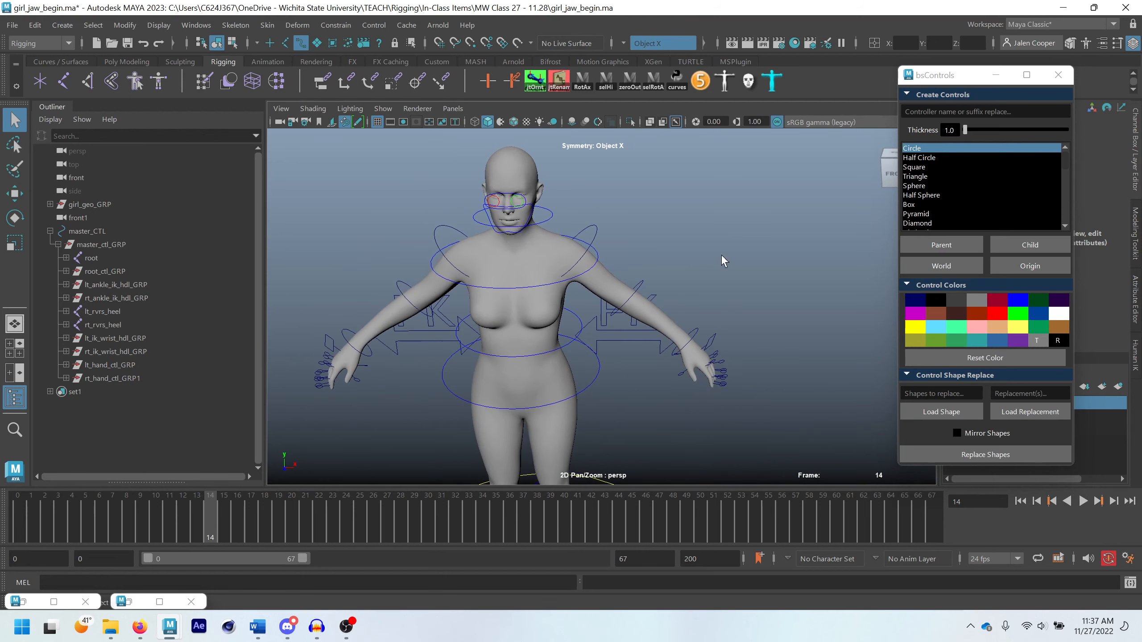
pyautogui.click(596, 228)
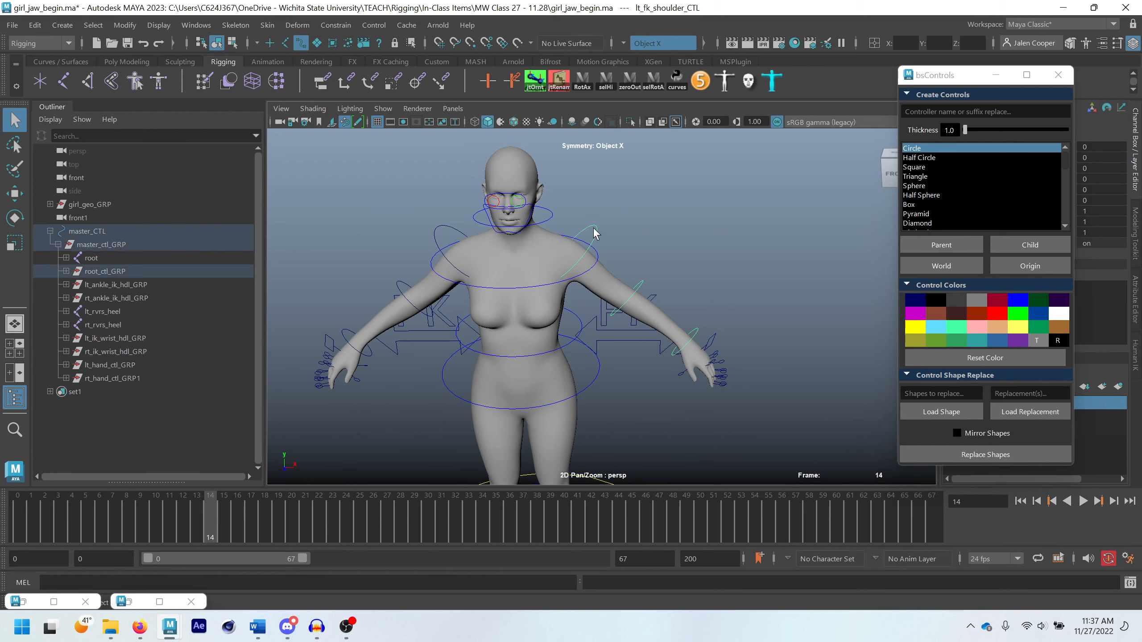
pyautogui.click(701, 334)
pyautogui.click(698, 334)
pyautogui.scroll(5, 692, 335)
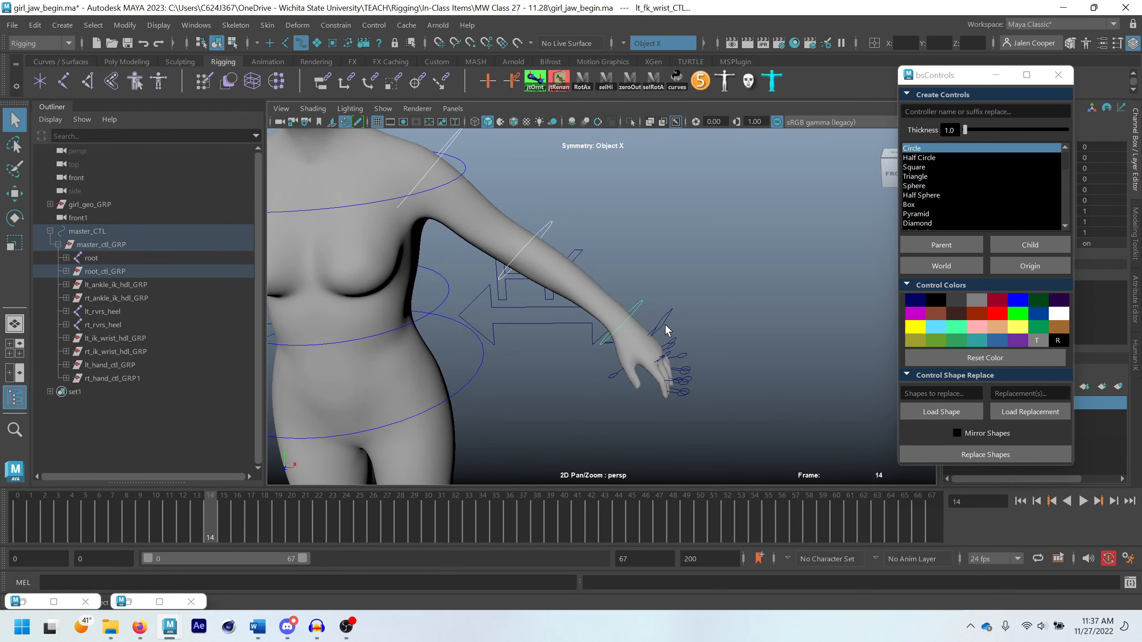
pyautogui.keyDown('alt'); pyautogui.moveTo(665, 331); pyautogui.dragTo(674, 301, button='middle'); pyautogui.keyUp('alt')
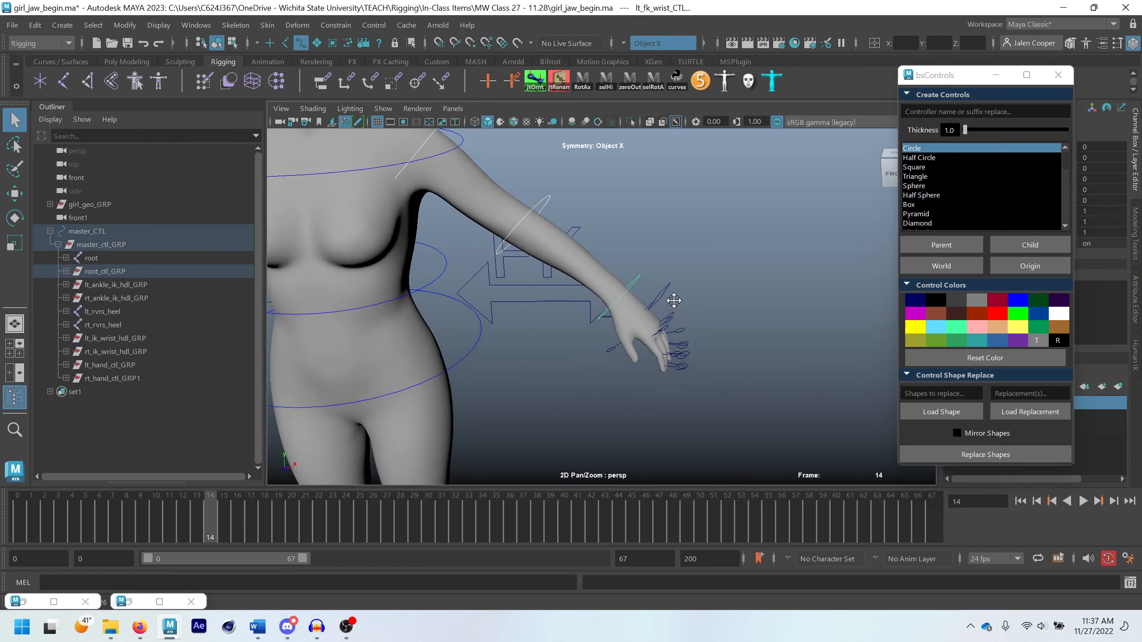
pyautogui.keyDown('alt'); pyautogui.moveTo(674, 301); pyautogui.dragTo(615, 359); pyautogui.keyUp('alt')
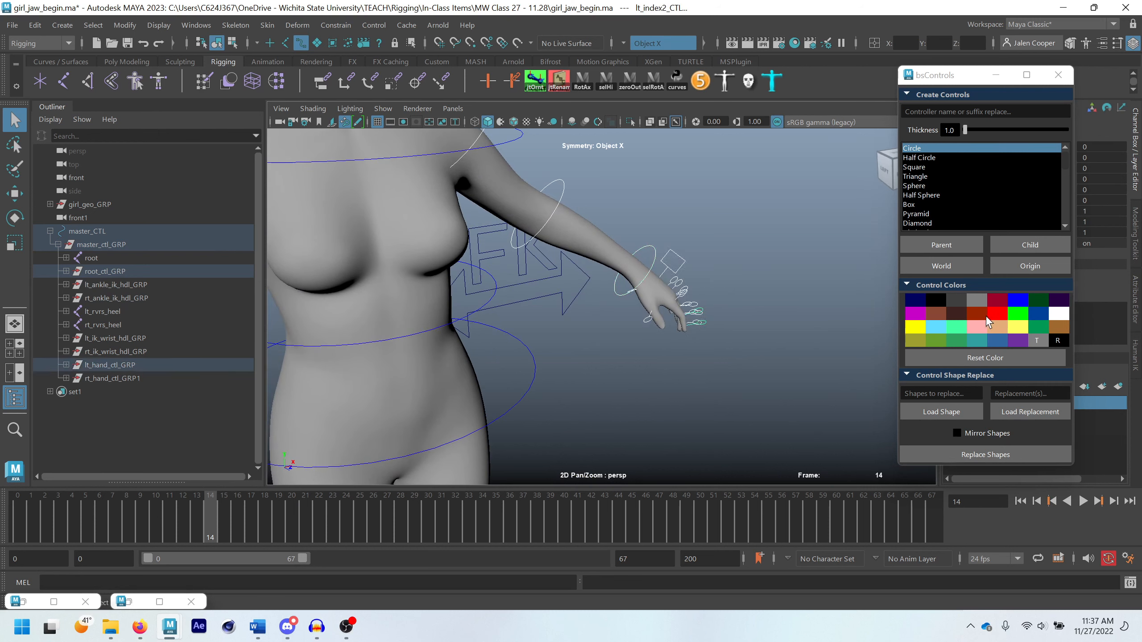
pyautogui.click(1017, 315)
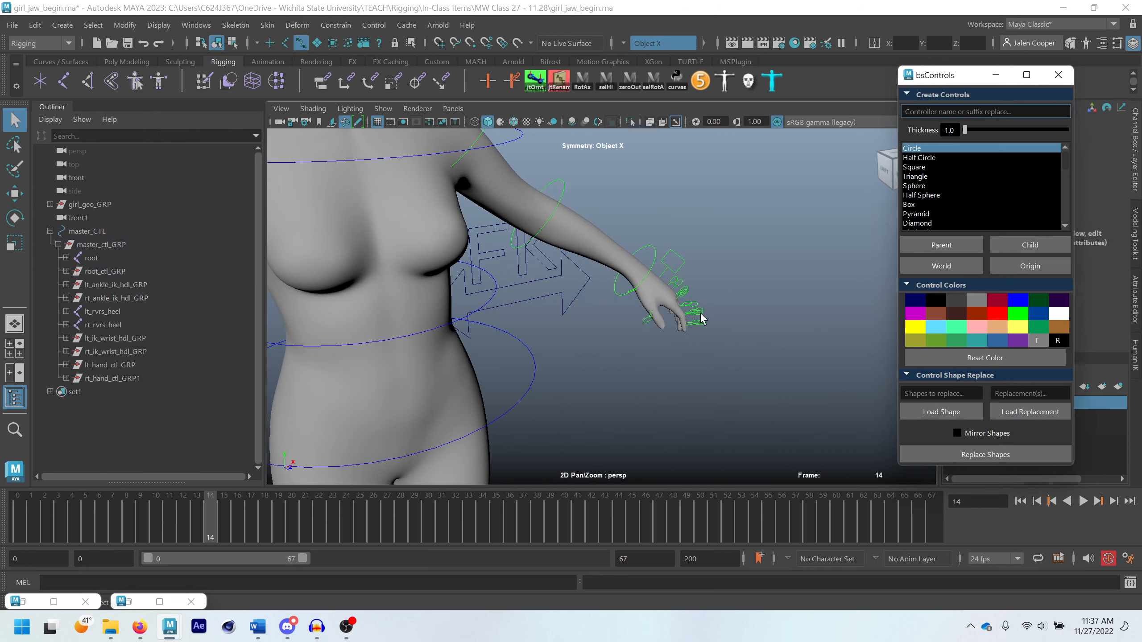
# Colour lt_ik_fk_switch_CTL, the double-arrow control beside the left arm, bright green
pyautogui.keyDown('alt'); pyautogui.moveTo(701, 319); pyautogui.dragTo(579, 298); pyautogui.keyUp('alt')
pyautogui.click(560, 307)
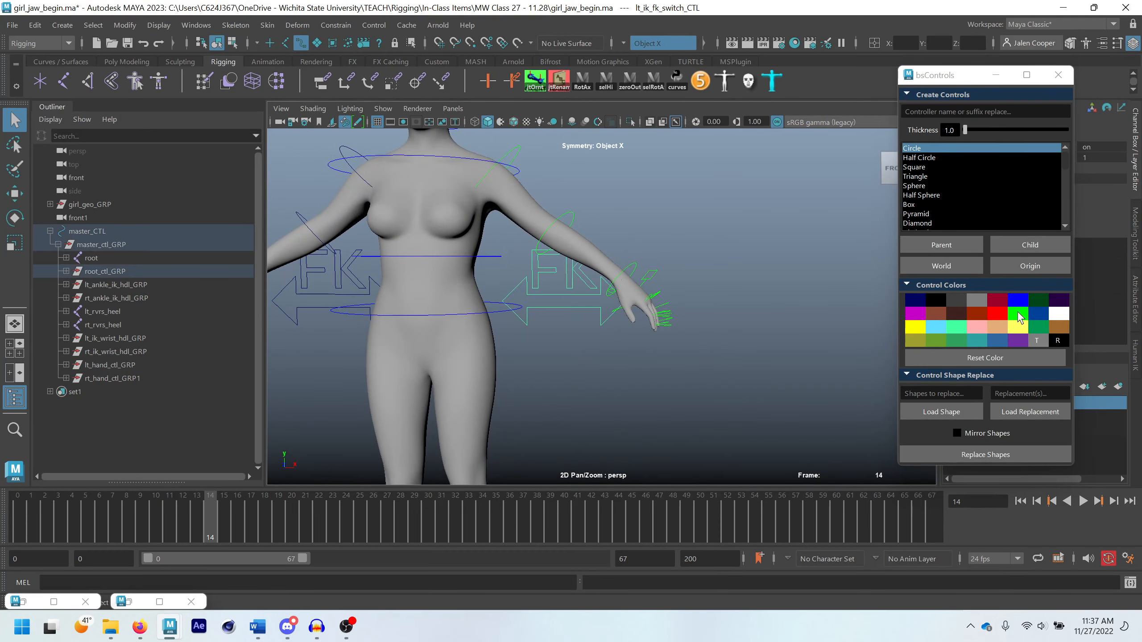
pyautogui.click(1019, 317)
# Try to colour all the curves of the left FK text bright green together
pyautogui.keyDown('alt'); pyautogui.moveTo(684, 270); pyautogui.dragTo(655, 216); pyautogui.keyUp('alt')
pyautogui.click(644, 208)
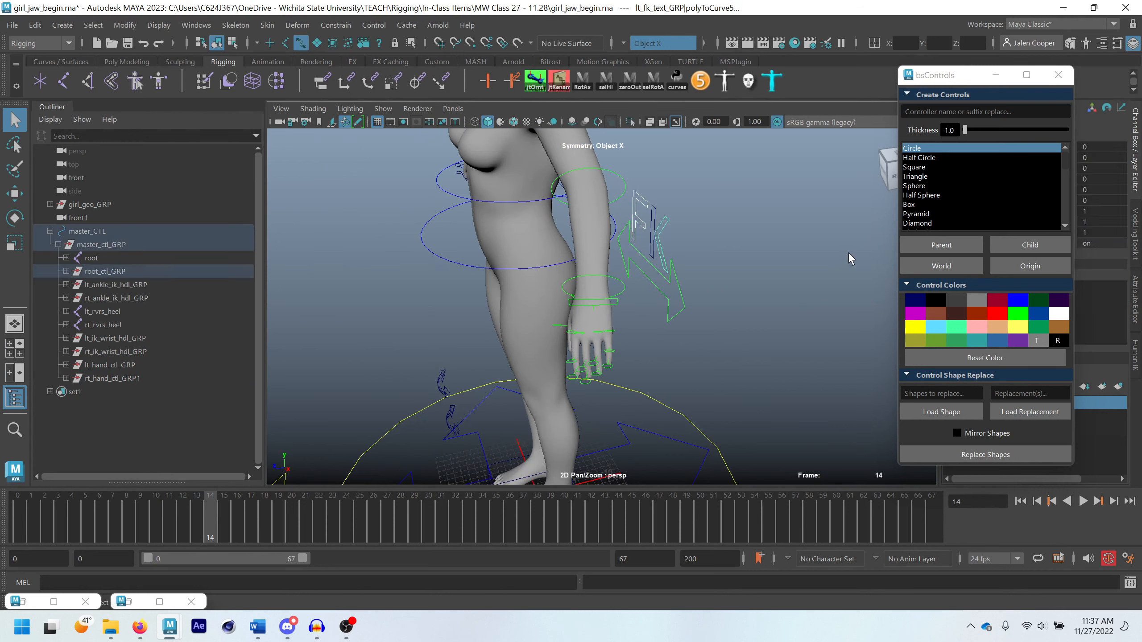
pyautogui.click(679, 219)
pyautogui.click(639, 185)
pyautogui.click(1019, 315)
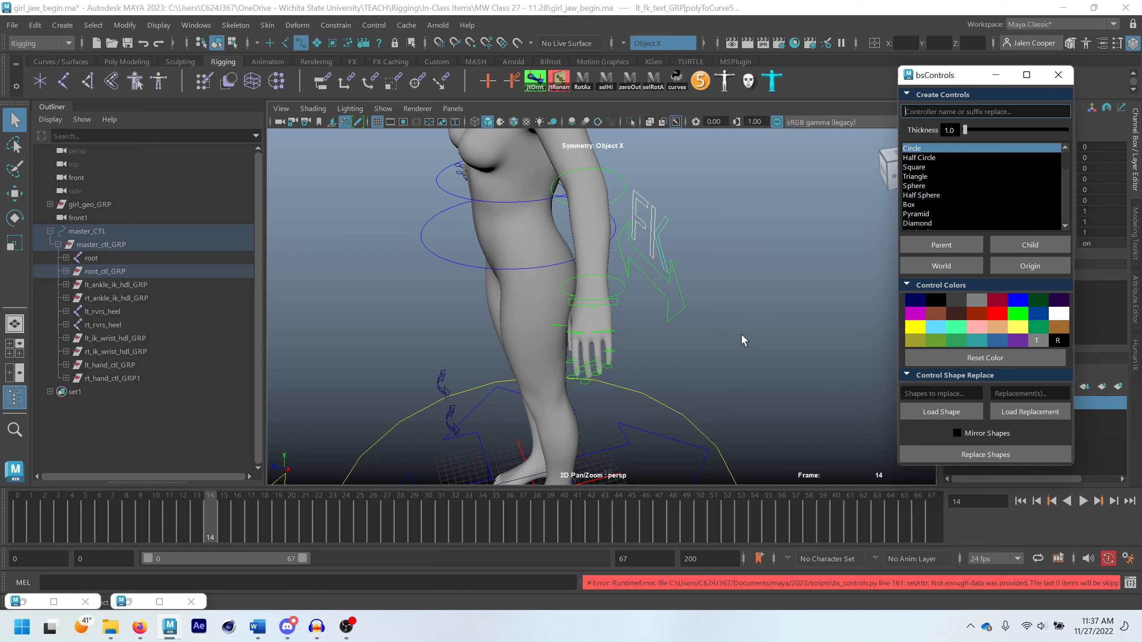
pyautogui.click(716, 320)
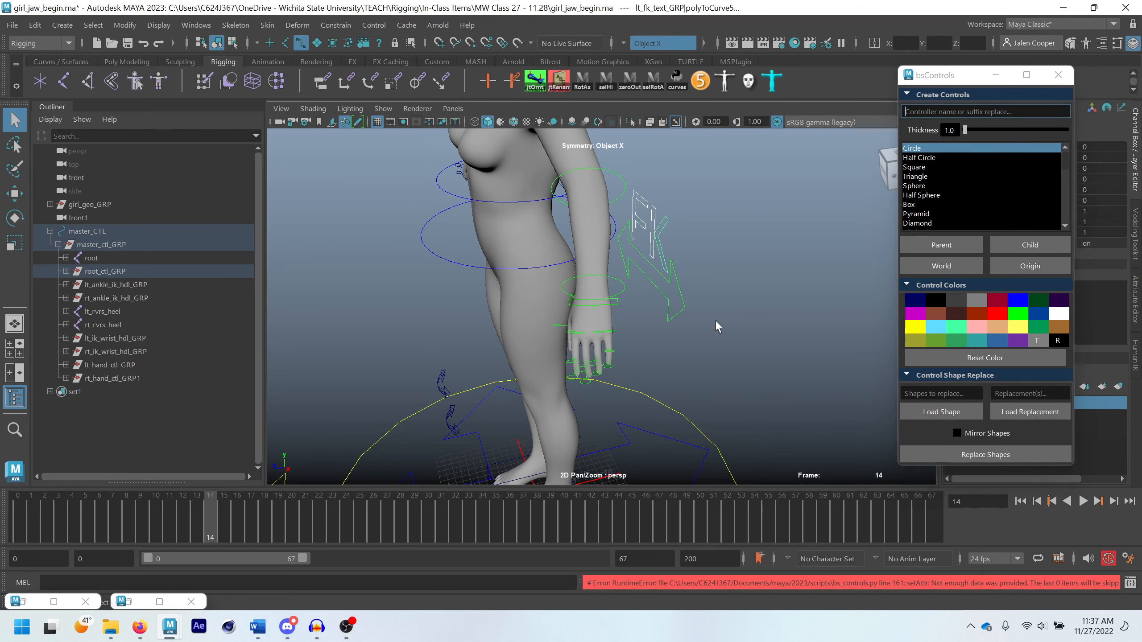
# Try to colour only the F curve, polyToCurve4, of the left FK text bright green
pyautogui.click(633, 218)
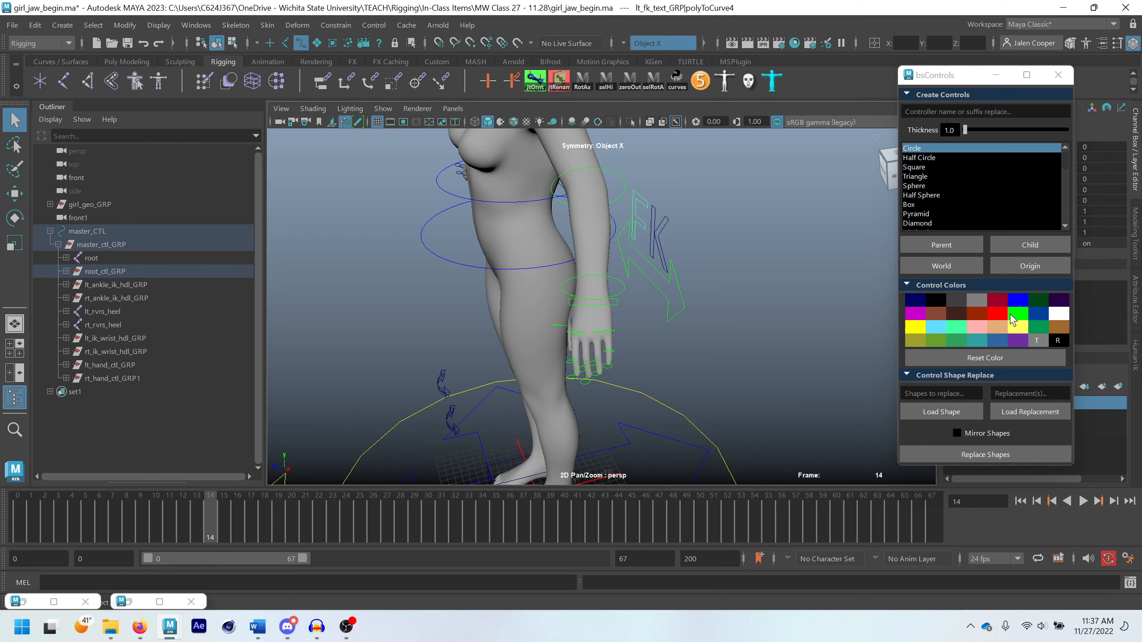
pyautogui.click(1010, 316)
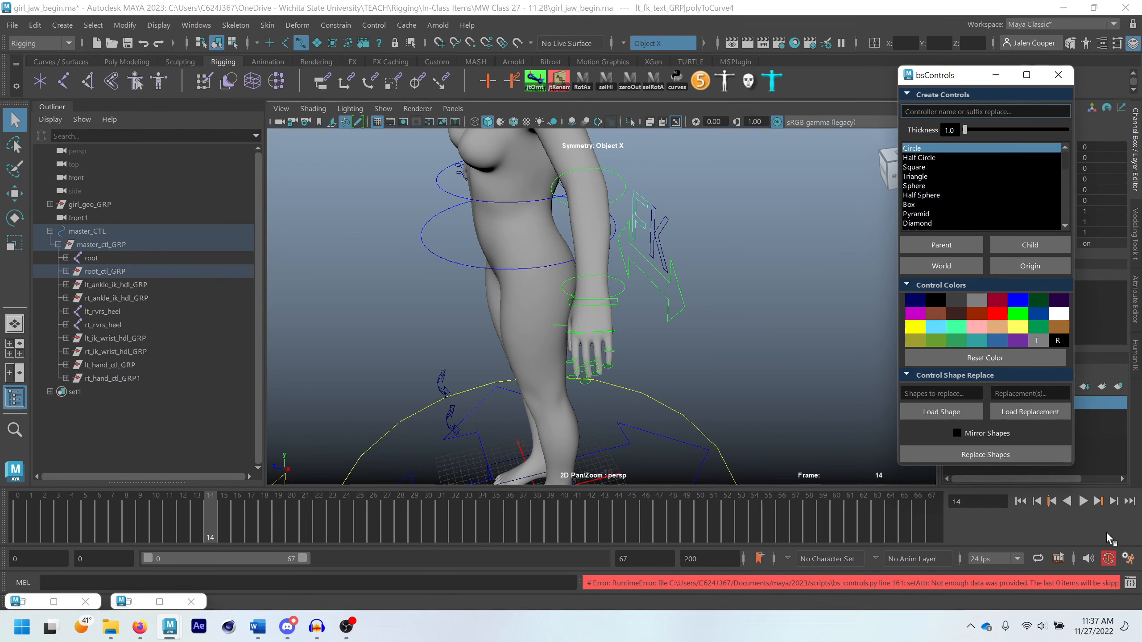
pyautogui.write('f')
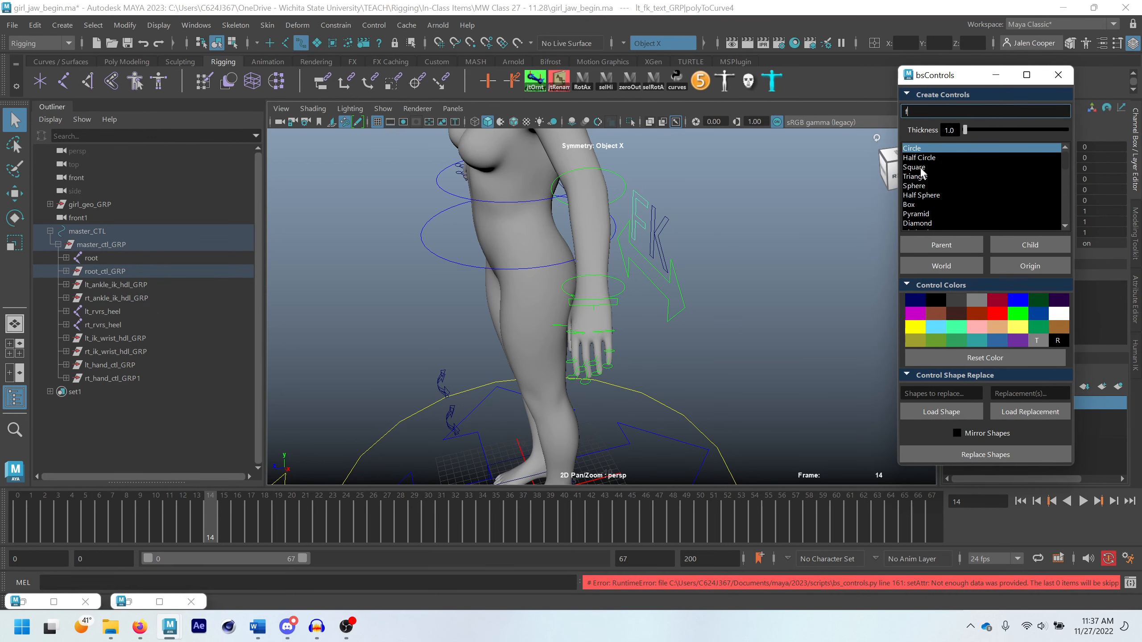
pyautogui.press('BackSpace')
pyautogui.click(803, 232)
# Reveal the F curve in the hierarchy and try to colour its parent lt_fk_text_GRP bright green
pyautogui.click(645, 233)
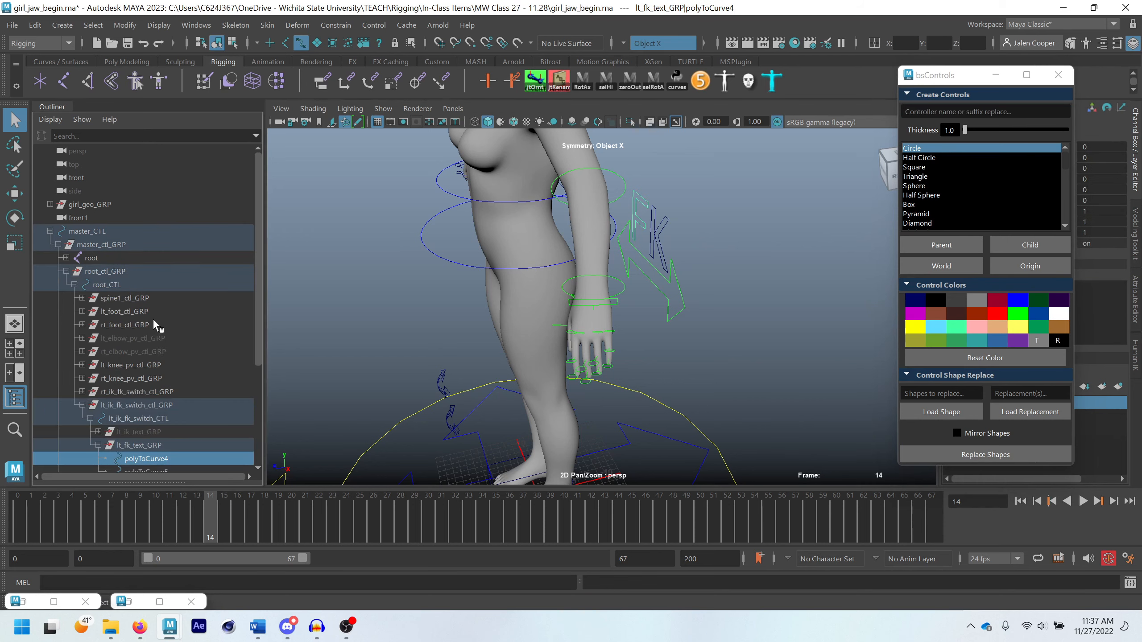
pyautogui.moveTo(961, 81); pyautogui.dragTo(817, 163)
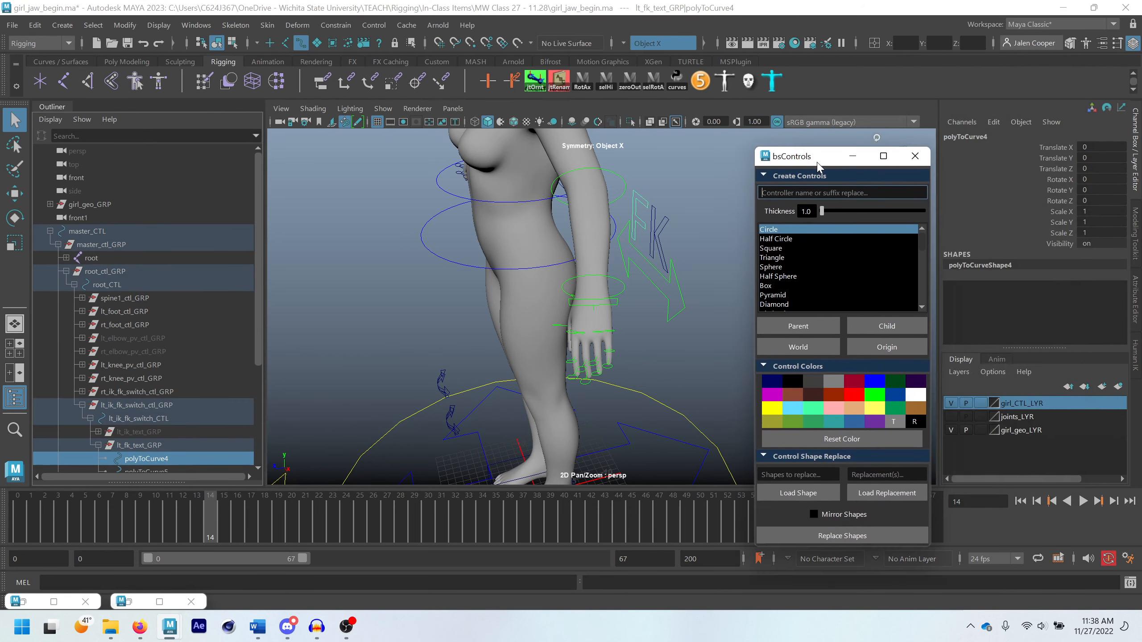
pyautogui.click(137, 445)
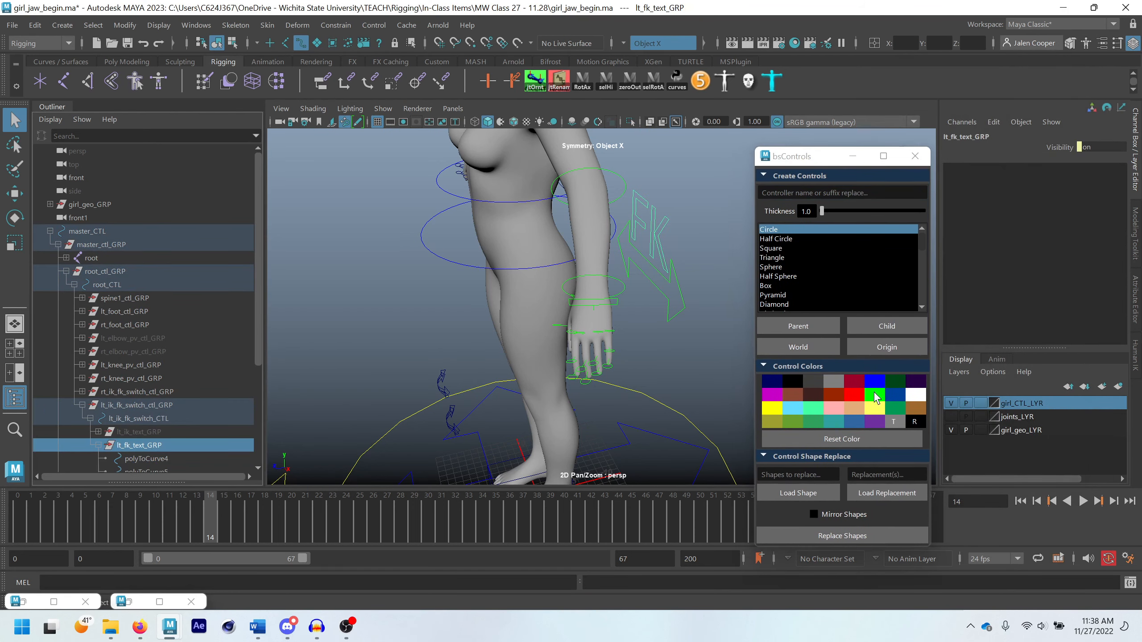
pyautogui.click(874, 396)
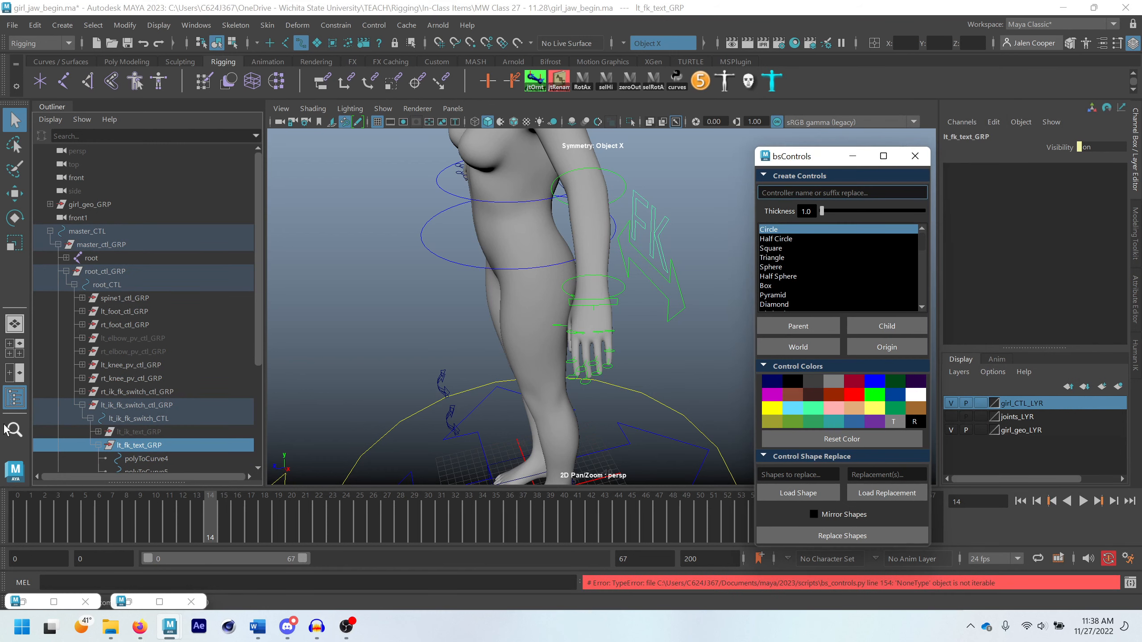
# Try to colour polyToCurve4 and polyToCurve5 under lt_fk_text_GRP bright green together
pyautogui.click(141, 459)
pyautogui.keyDown('shift'); pyautogui.click(146, 470); pyautogui.keyUp('shift')
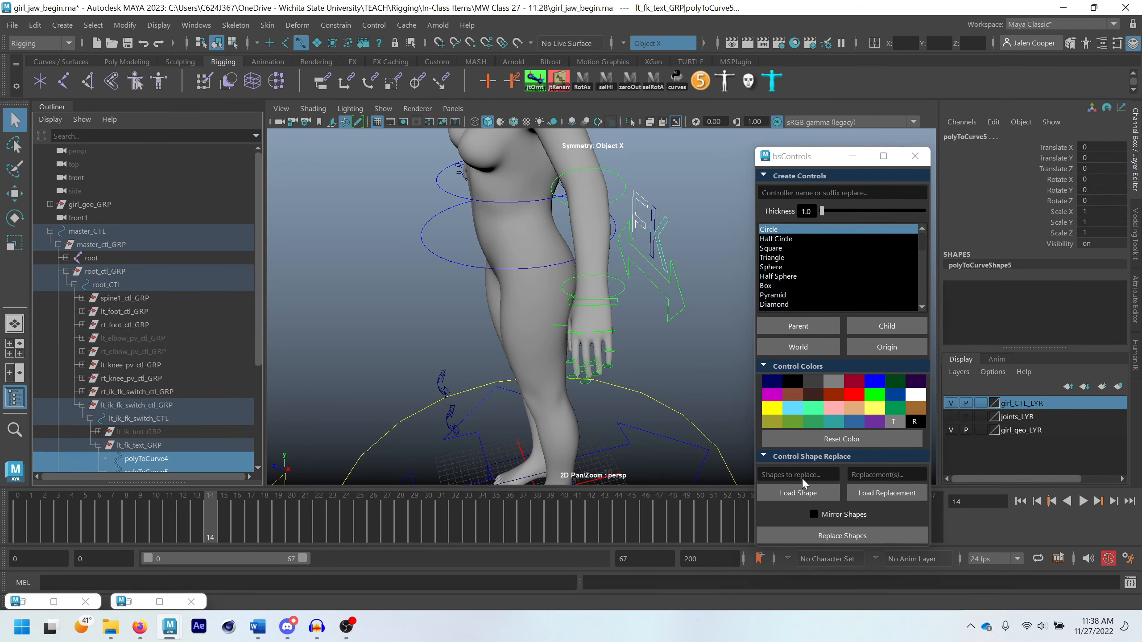
pyautogui.click(865, 394)
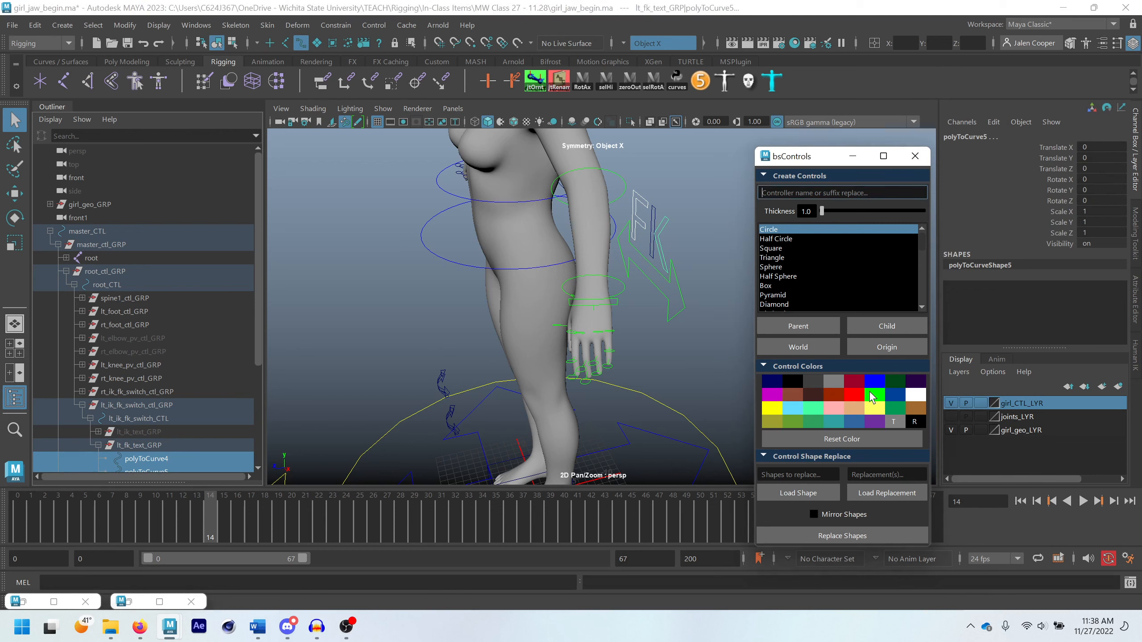
pyautogui.click(647, 253)
pyautogui.scroll(-4, 671, 263)
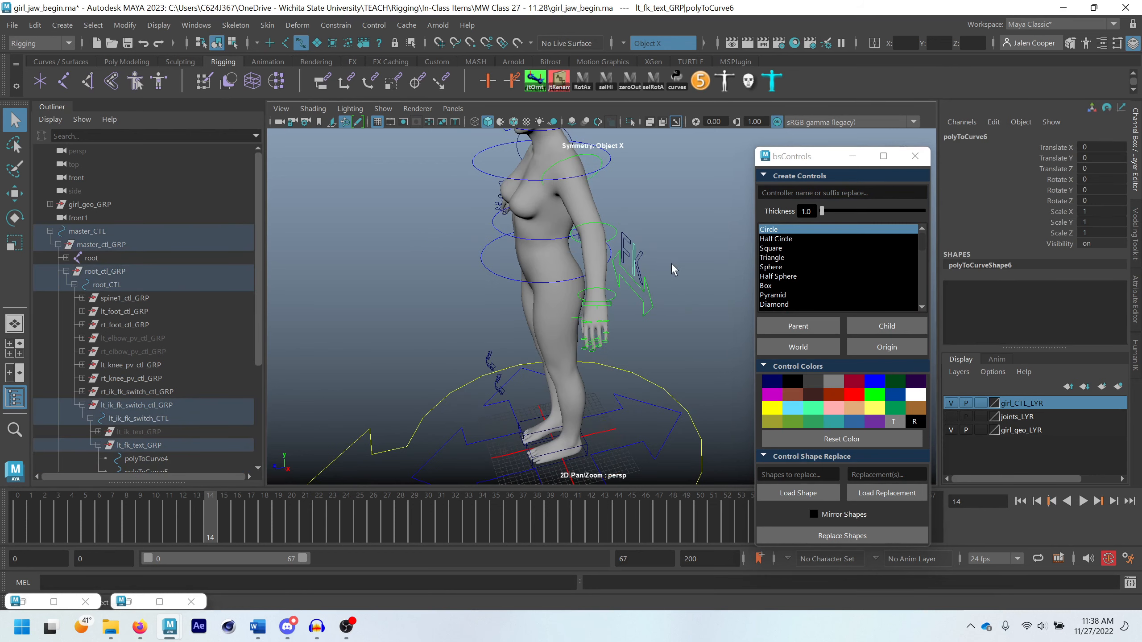
# Select the left FK text's F curve, minimize bsControls and show the curve's detailed attributes
pyautogui.click(698, 260)
pyautogui.keyDown('alt'); pyautogui.moveTo(631, 320); pyautogui.dragTo(633, 288); pyautogui.keyUp('alt')
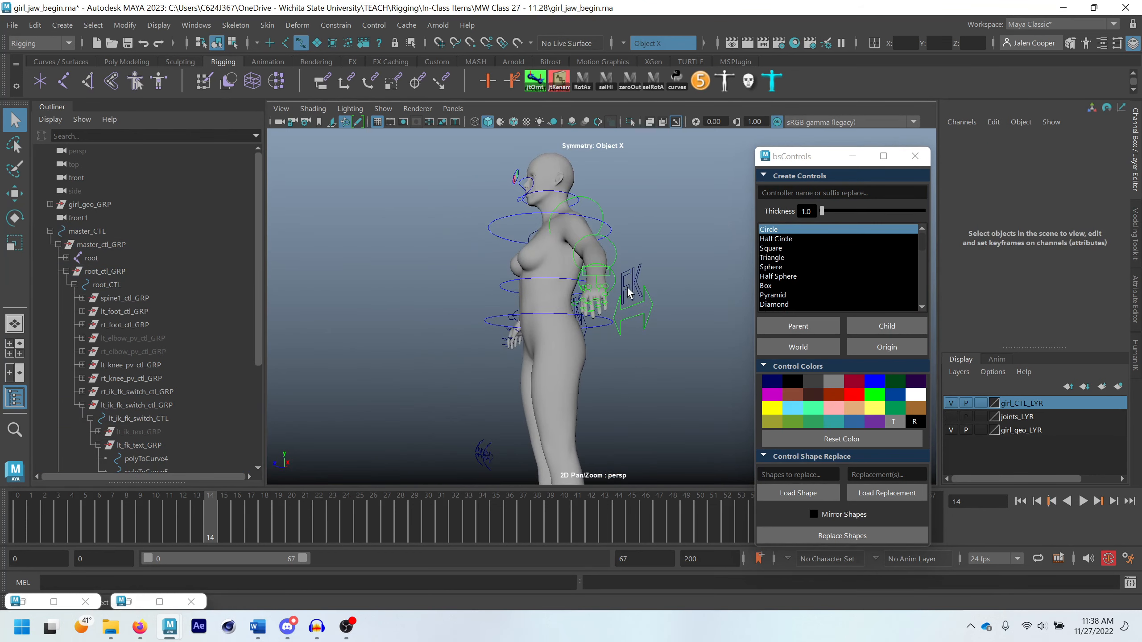
pyautogui.click(629, 297)
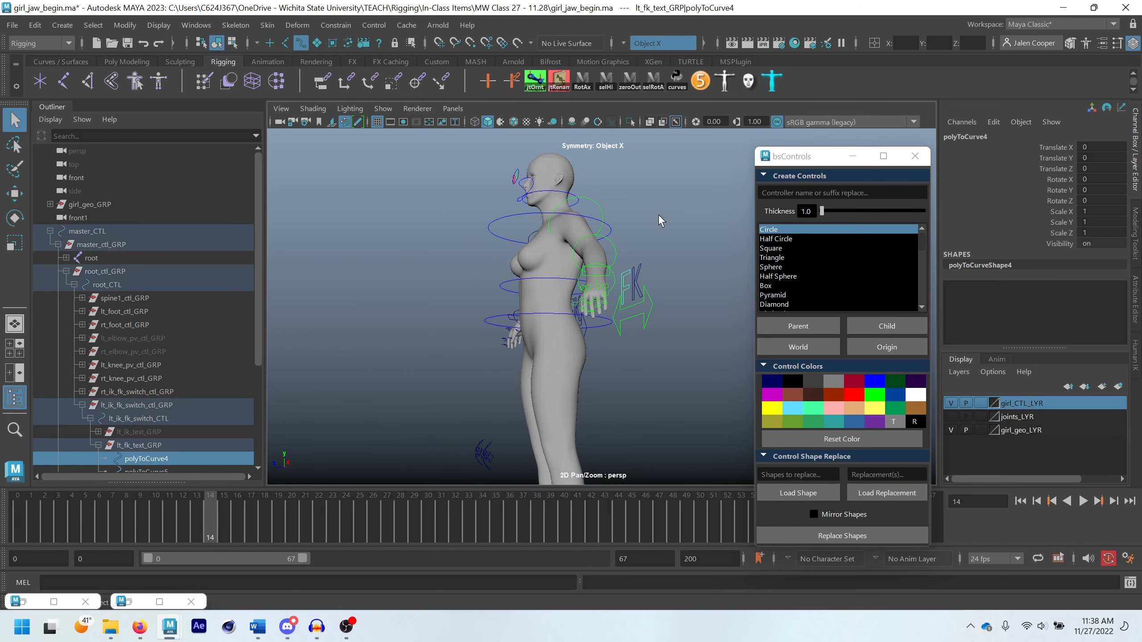
pyautogui.click(852, 157)
pyautogui.scroll(4, 640, 281)
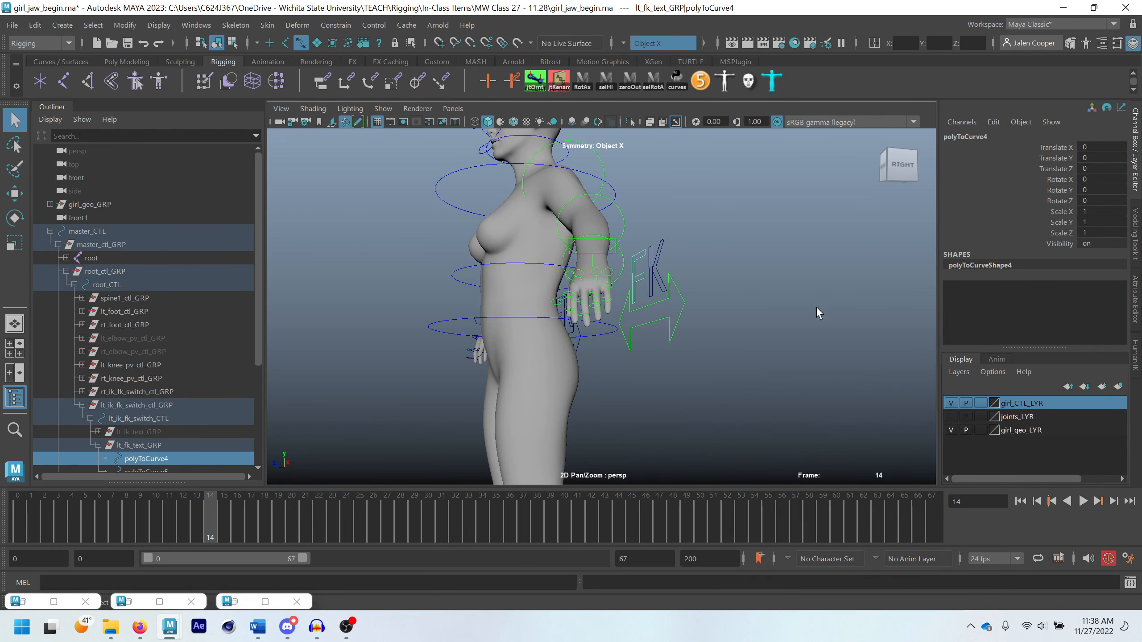
pyautogui.click(1136, 297)
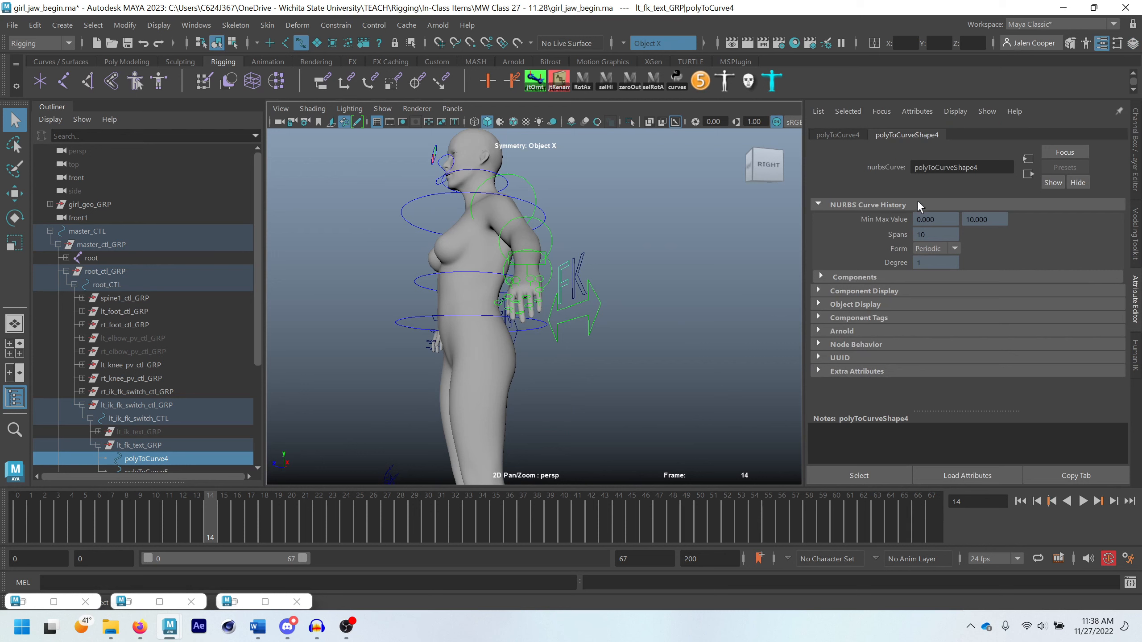
# Examine the Display attributes of the polyToCurve4 transform node for colour settings
pyautogui.click(835, 131)
pyautogui.scroll(-1, 868, 399)
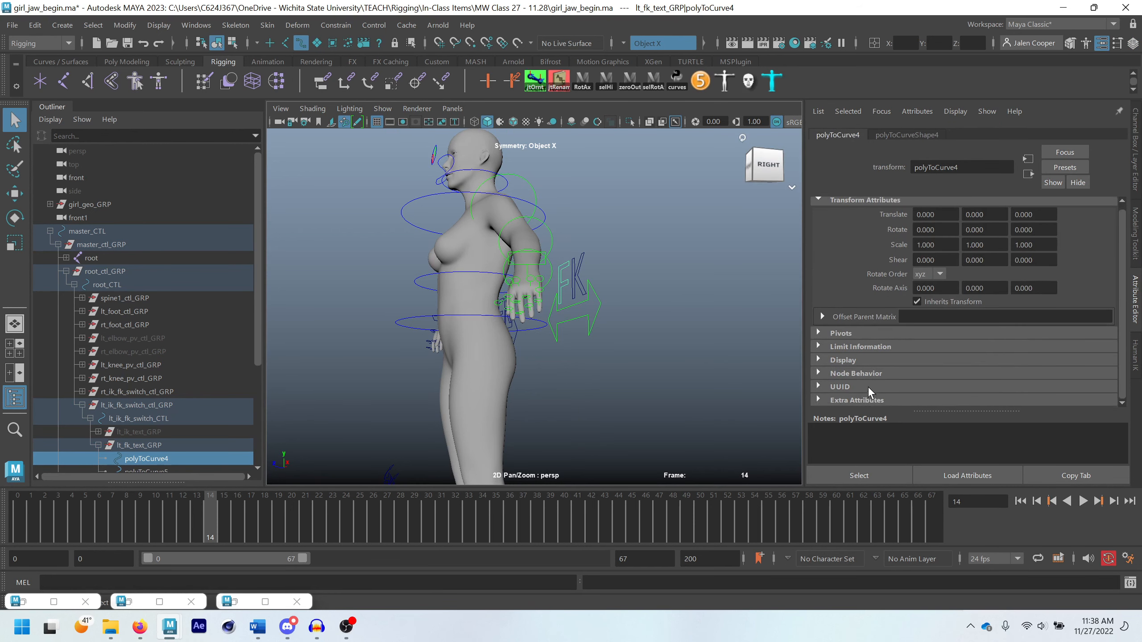
pyautogui.click(857, 360)
pyautogui.scroll(-5, 872, 359)
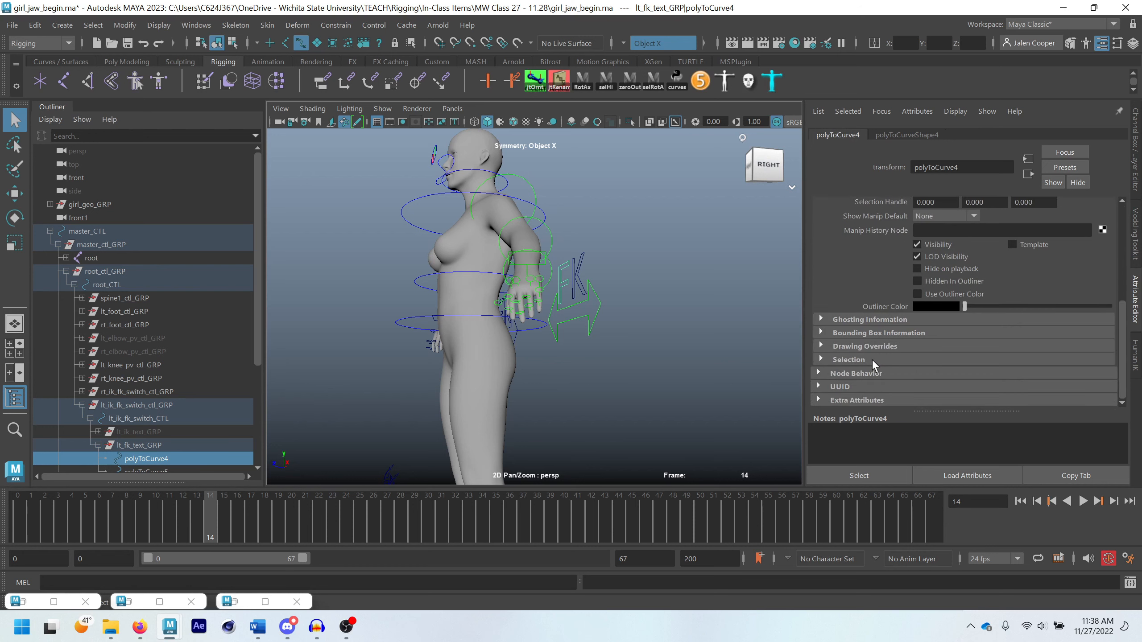
pyautogui.scroll(2, 872, 359)
pyautogui.scroll(-2, 885, 364)
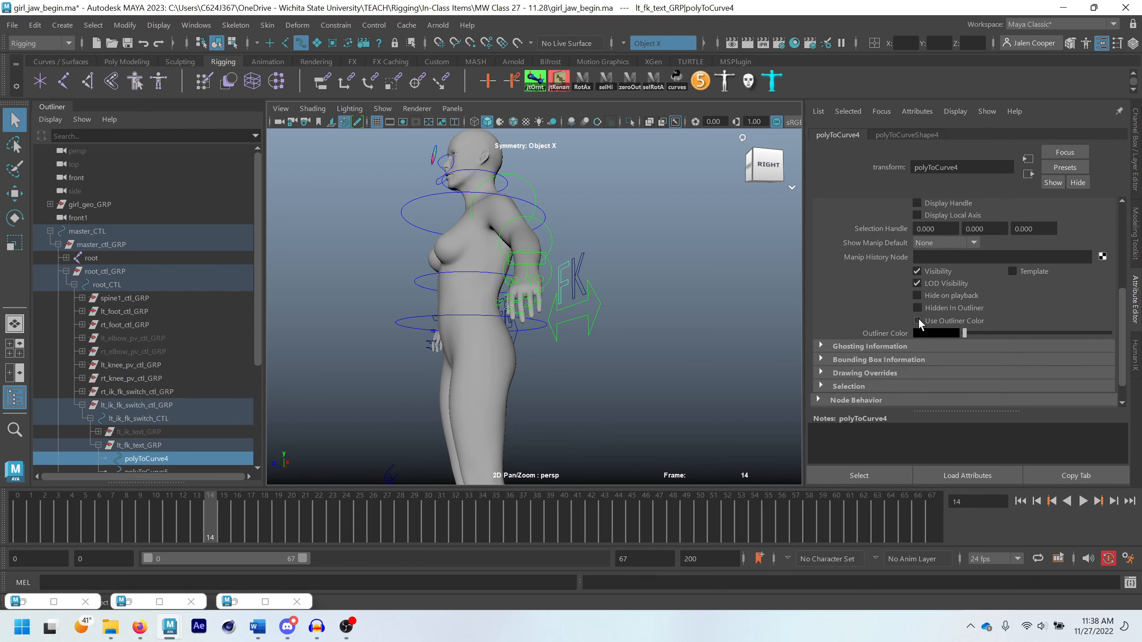
# Enable drawing overrides on polyToCurveShape4, the F of the left FK text, and set its index colour to bright green
pyautogui.click(895, 136)
pyautogui.click(869, 306)
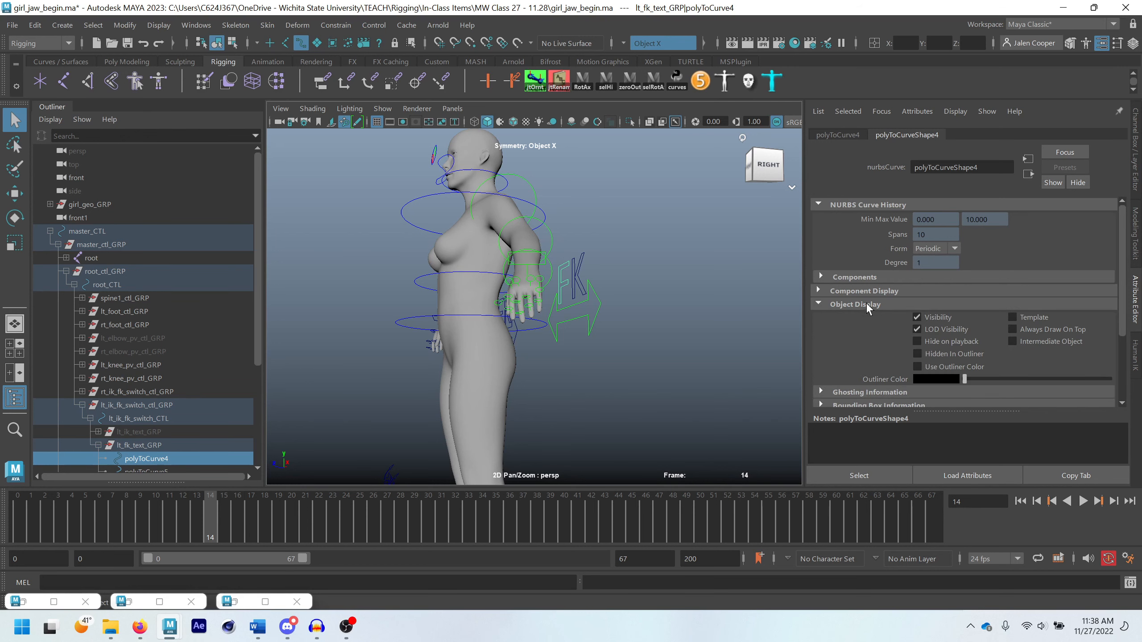
pyautogui.scroll(-2, 872, 308)
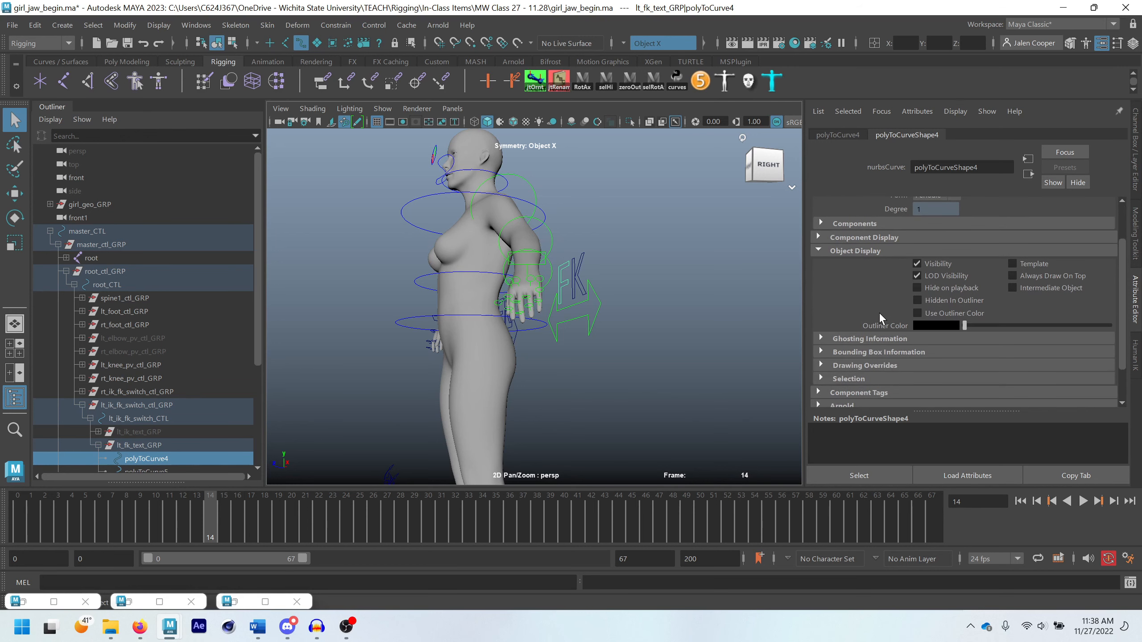
pyautogui.click(855, 366)
pyautogui.scroll(-5, 874, 360)
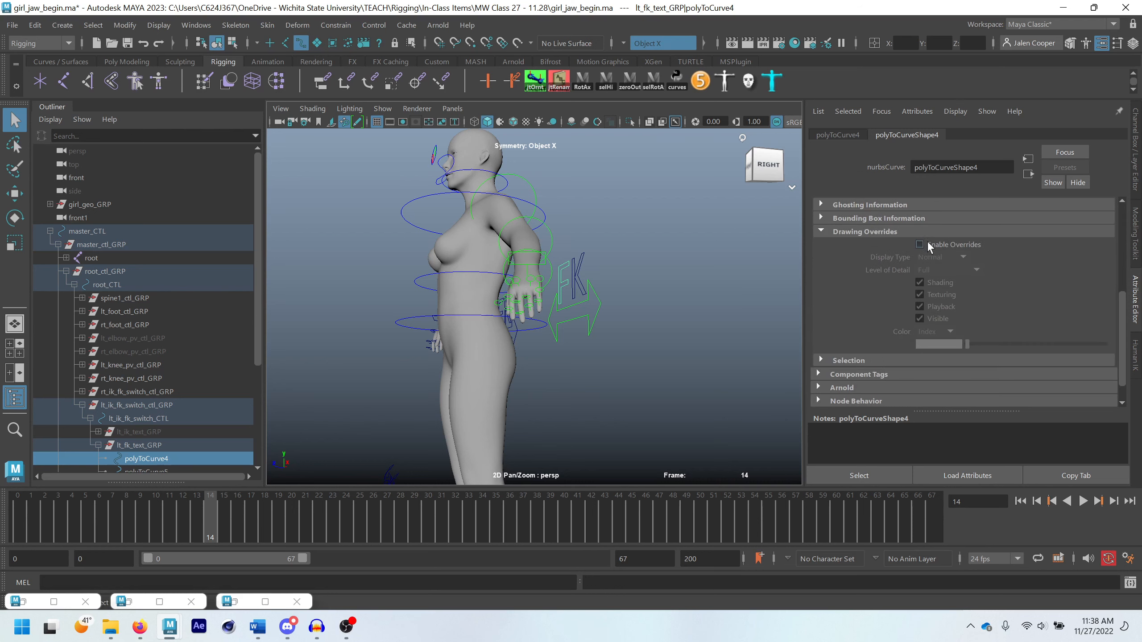
pyautogui.click(920, 244)
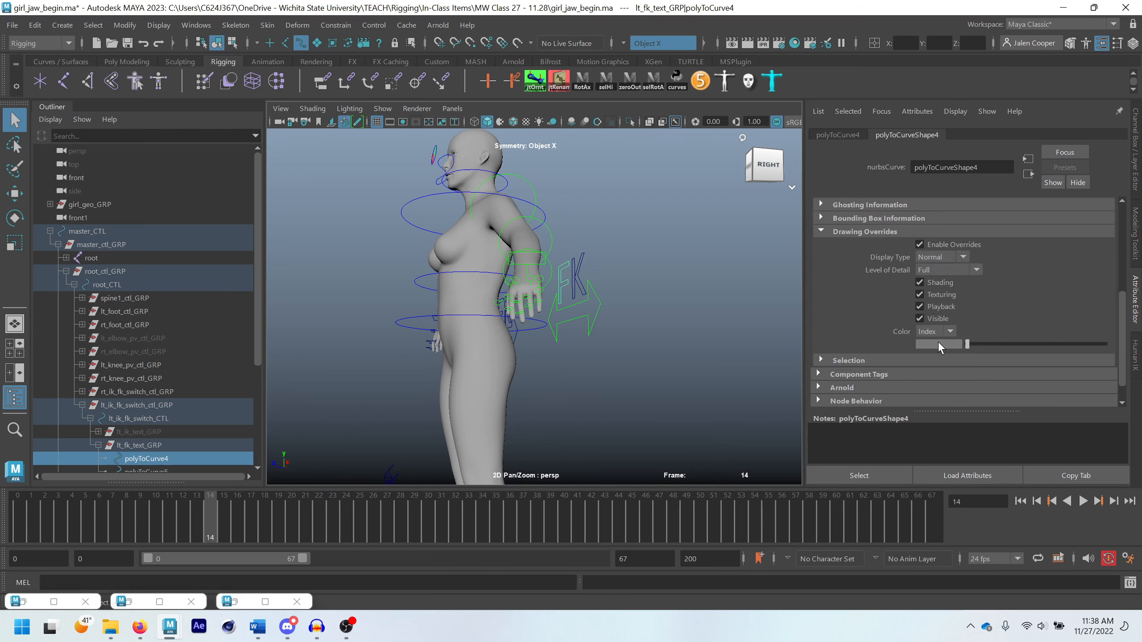
pyautogui.moveTo(967, 344); pyautogui.dragTo(1031, 346)
pyautogui.click(666, 329)
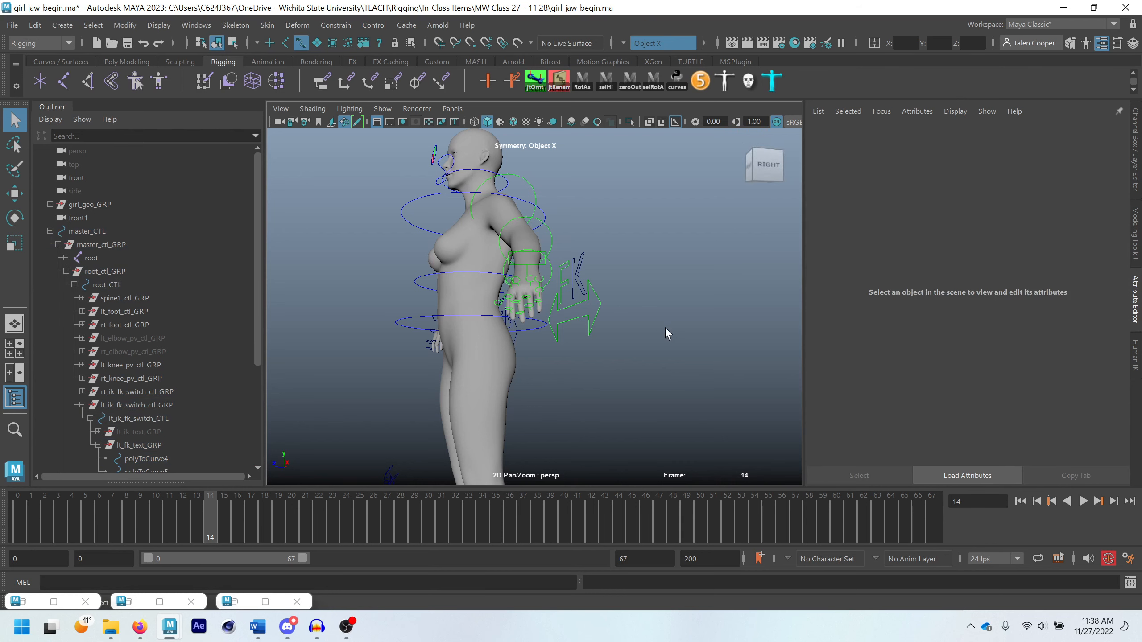
# Enable drawing overrides on both curves forming the K of the left FK text and set their index colour to bright green
pyautogui.click(579, 280)
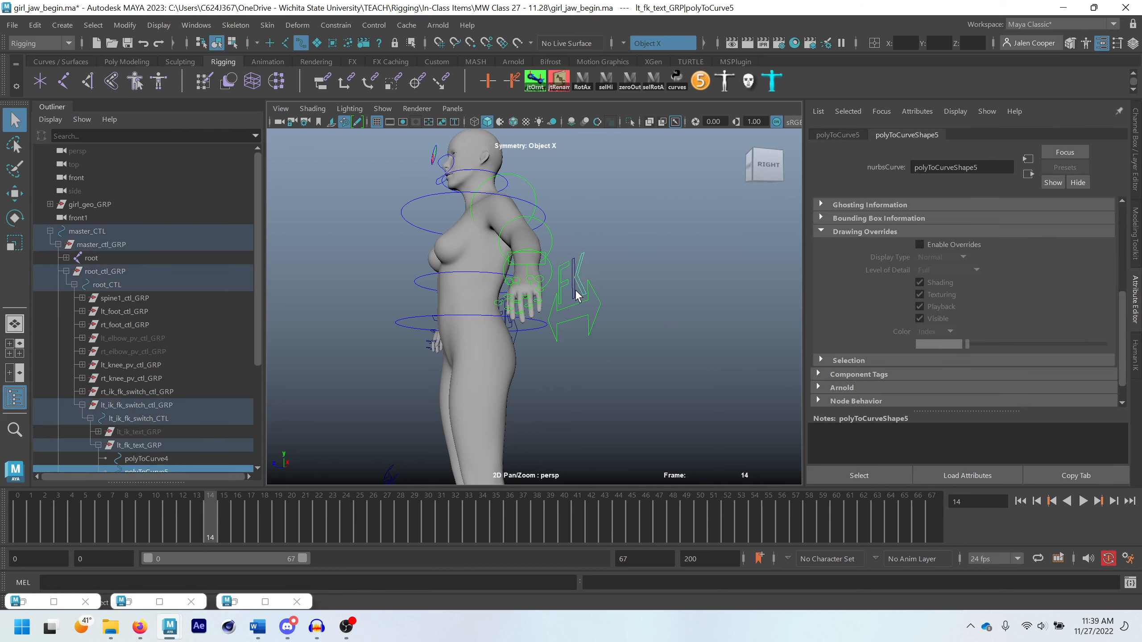
pyautogui.click(577, 292)
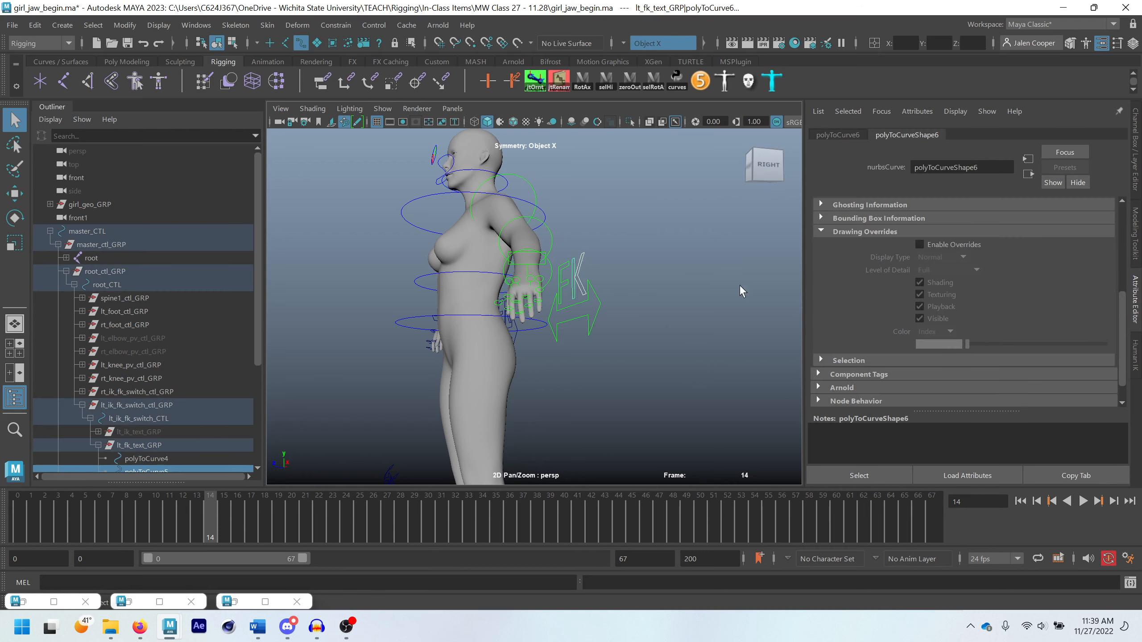
pyautogui.click(918, 244)
pyautogui.moveTo(969, 344); pyautogui.dragTo(1027, 349)
pyautogui.click(616, 317)
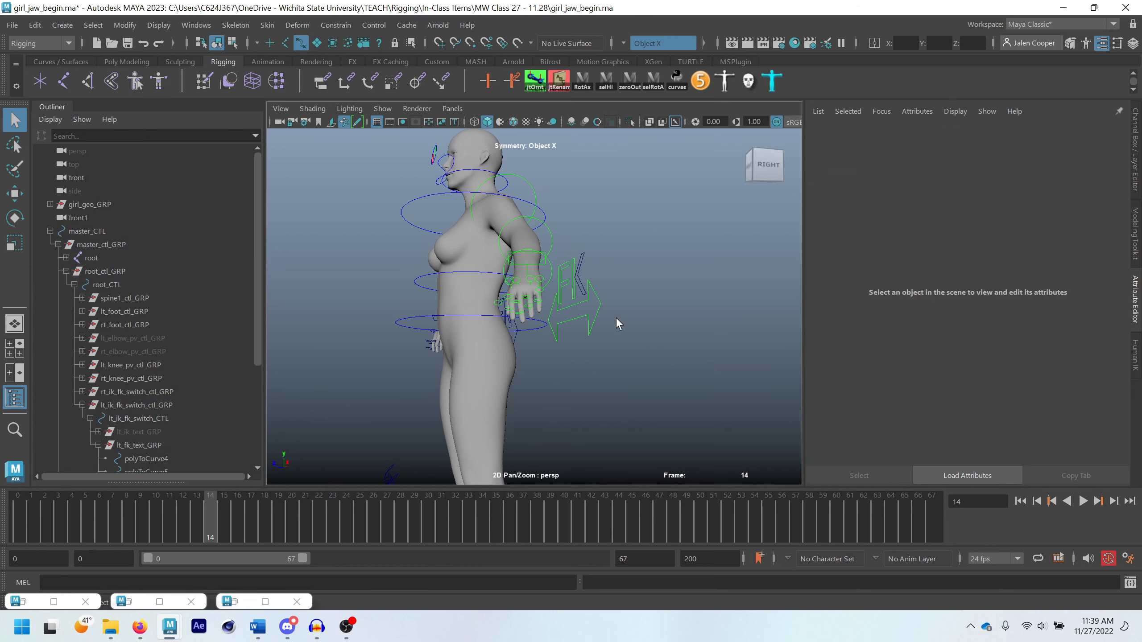
pyautogui.click(583, 291)
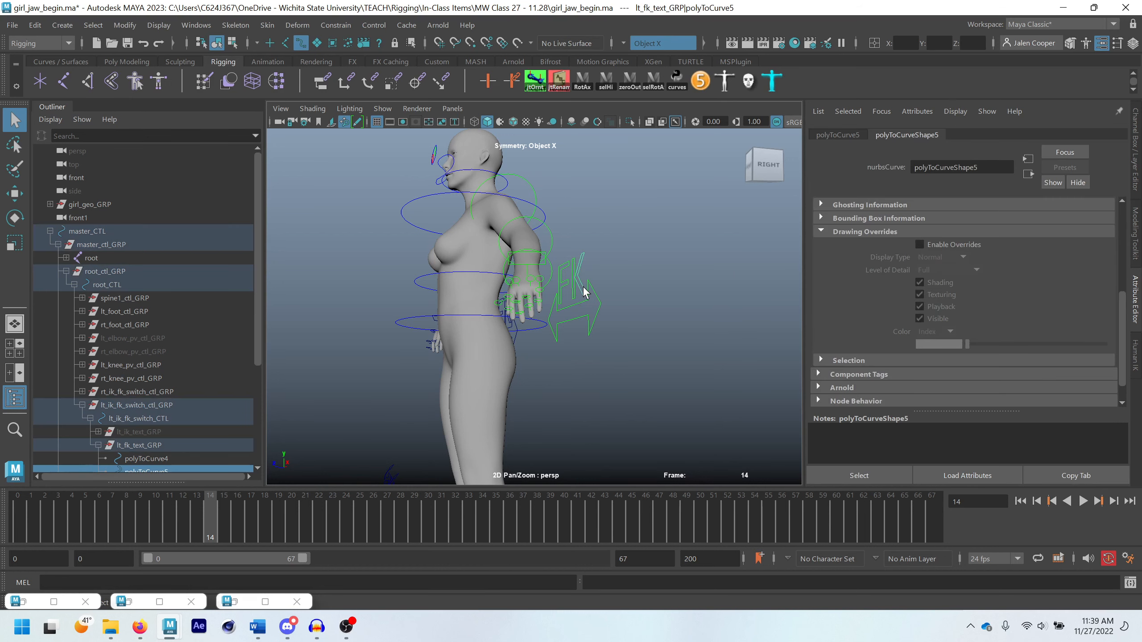
pyautogui.click(926, 244)
pyautogui.moveTo(969, 344); pyautogui.dragTo(1030, 351)
pyautogui.click(681, 340)
# Select lt_knee_pv_CTL and lt_foot_CTL together, restore bsControls and colour both controls bright green
pyautogui.scroll(-4, 653, 341)
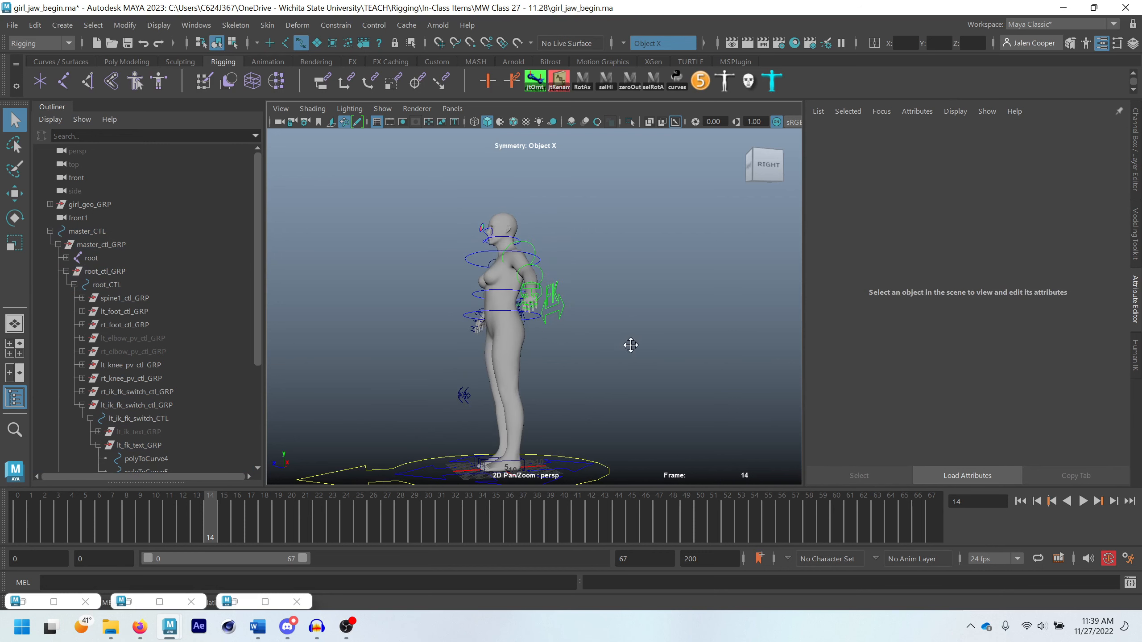
pyautogui.keyDown('alt'); pyautogui.moveTo(629, 344); pyautogui.dragTo(648, 270, button='middle'); pyautogui.keyUp('alt')
pyautogui.keyDown('alt'); pyautogui.moveTo(648, 270); pyautogui.dragTo(658, 303); pyautogui.keyUp('alt')
pyautogui.keyDown('alt'); pyautogui.moveTo(569, 287); pyautogui.dragTo(592, 227); pyautogui.keyUp('alt')
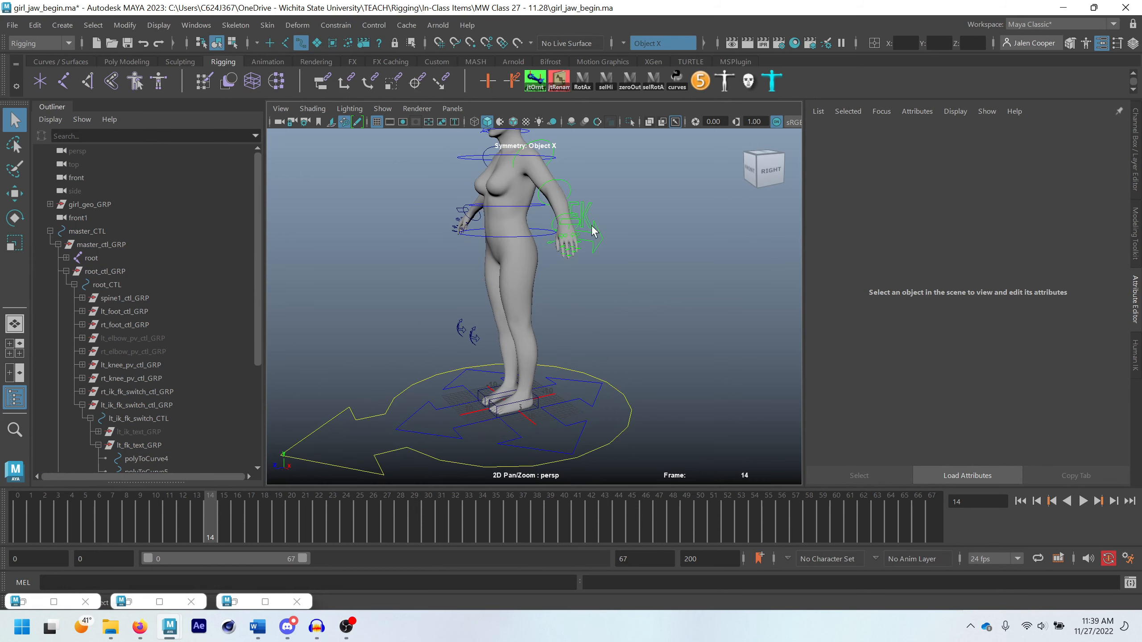
pyautogui.keyDown('alt'); pyautogui.moveTo(556, 379); pyautogui.dragTo(477, 363); pyautogui.keyUp('alt')
pyautogui.click(496, 336)
pyautogui.scroll(6, 522, 382)
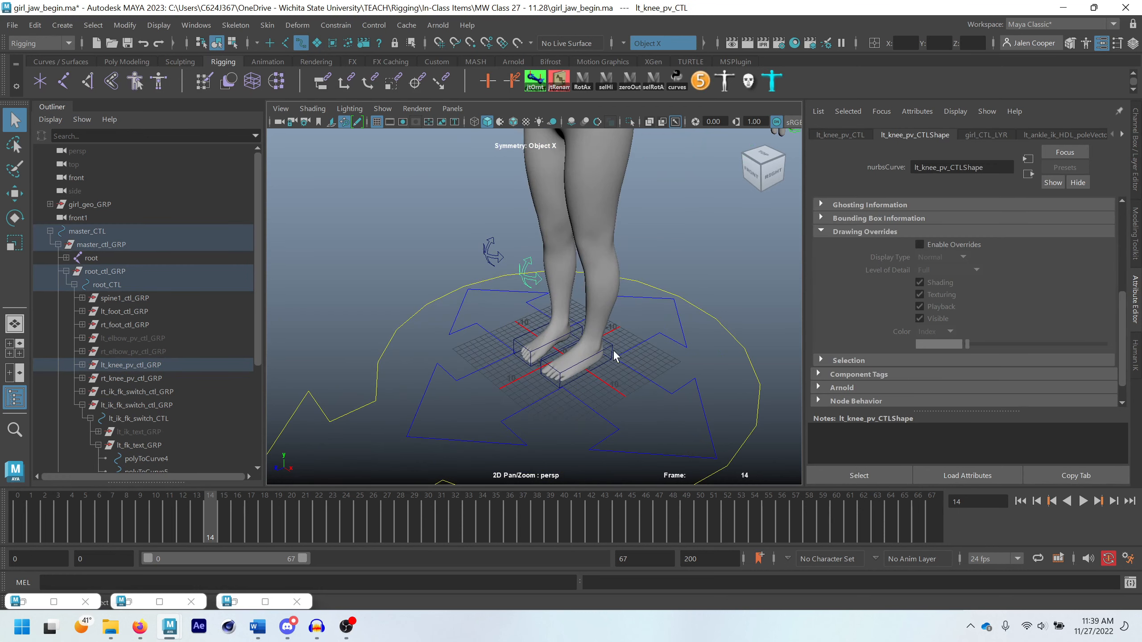
pyautogui.click(614, 356)
pyautogui.doubleClick(242, 602)
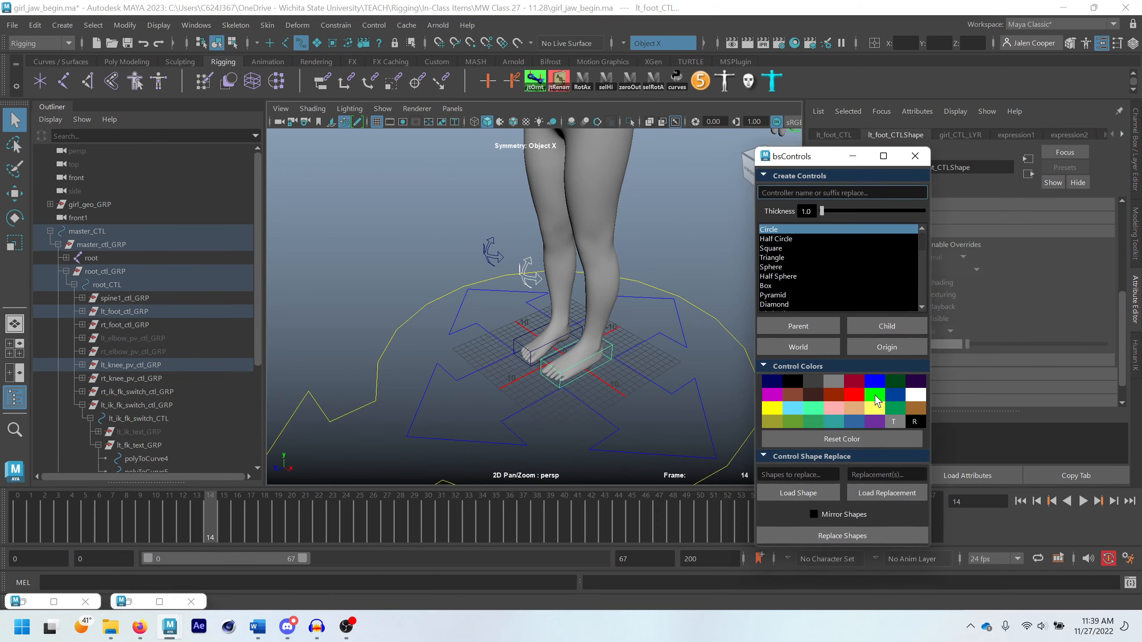
pyautogui.click(875, 396)
pyautogui.click(654, 362)
# Select the right FK shoulder, elbow, wrist, finger and IK/FK switch controls together and colour them bright red with bsControls
pyautogui.keyDown('alt'); pyautogui.moveTo(618, 338); pyautogui.dragTo(690, 303); pyautogui.keyUp('alt')
pyautogui.scroll(-4, 590, 283)
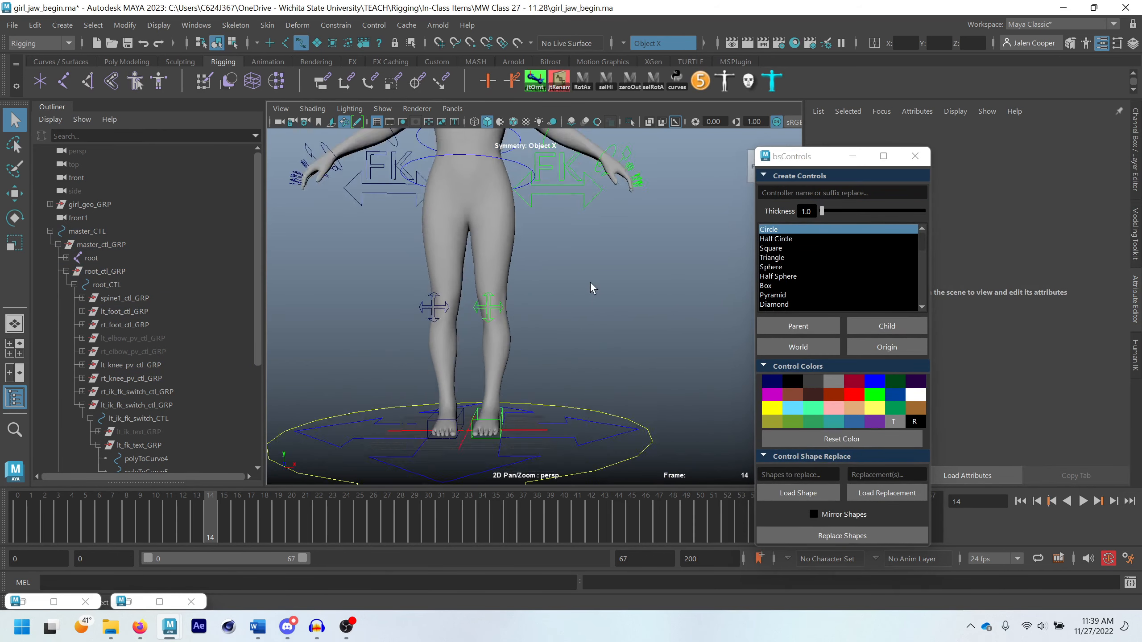
pyautogui.keyDown('alt'); pyautogui.moveTo(590, 281); pyautogui.dragTo(542, 399); pyautogui.keyUp('alt')
pyautogui.scroll(4, 542, 399)
pyautogui.scroll(-4, 541, 399)
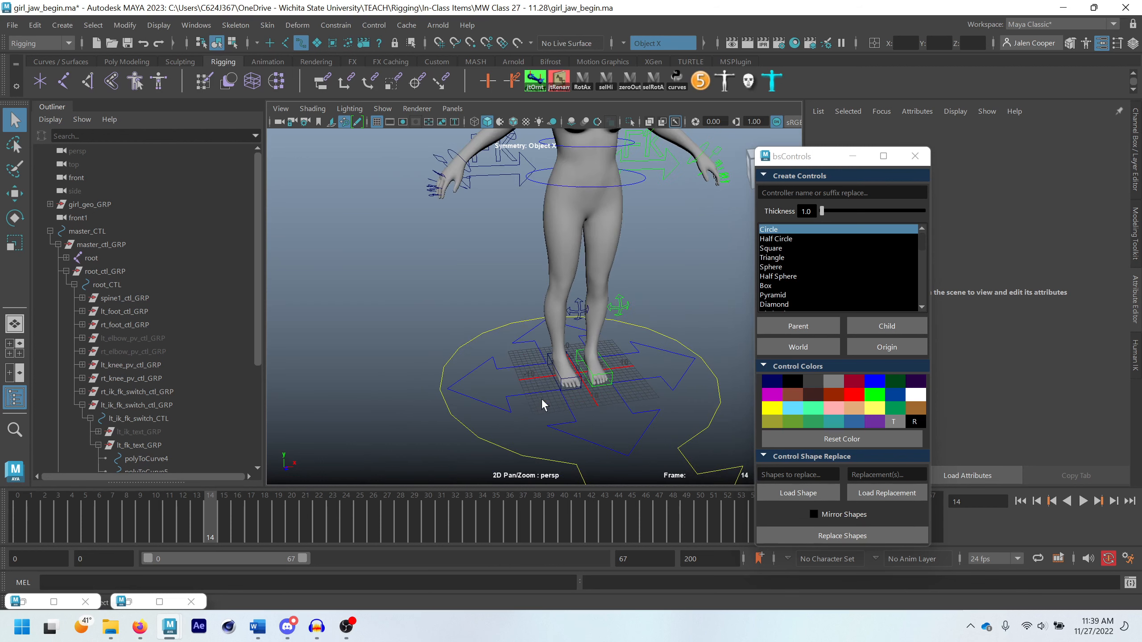
pyautogui.keyDown('alt'); pyautogui.moveTo(544, 271); pyautogui.dragTo(524, 354, button='middle'); pyautogui.keyUp('alt')
pyautogui.scroll(-2, 516, 344)
pyautogui.keyDown('alt'); pyautogui.moveTo(493, 268); pyautogui.dragTo(494, 302, button='middle'); pyautogui.keyUp('alt')
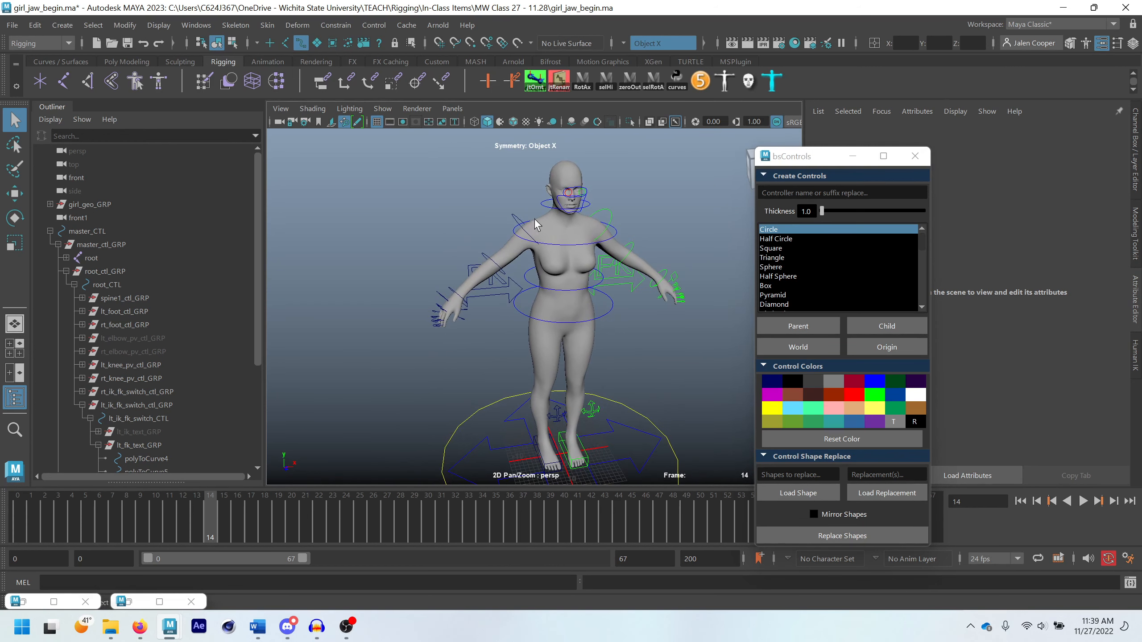
pyautogui.click(495, 264)
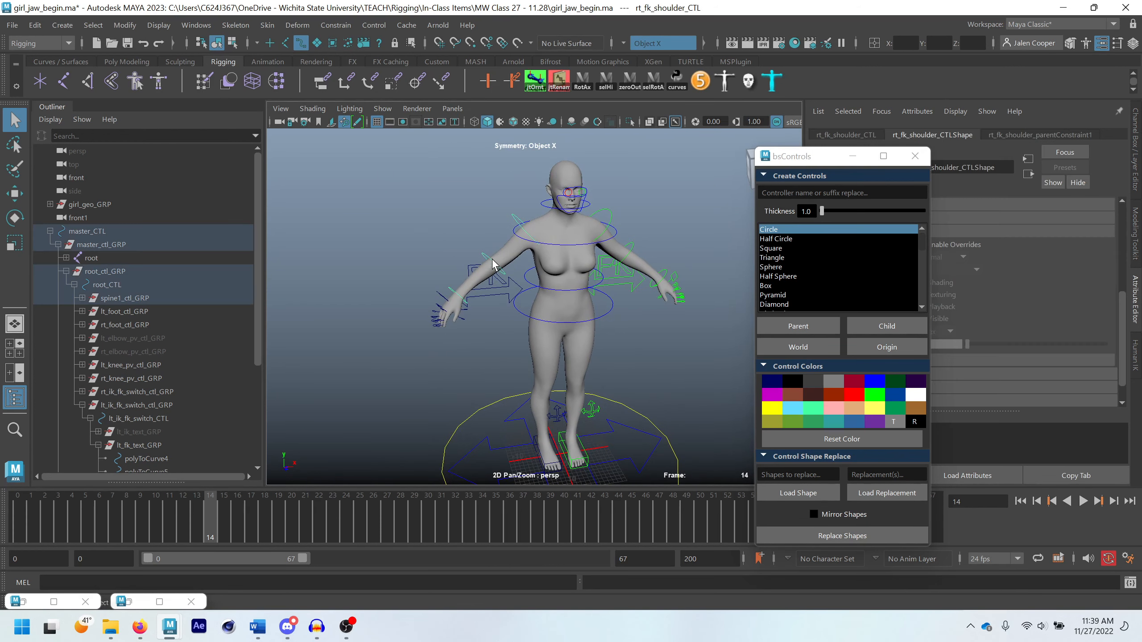
pyautogui.click(455, 294)
pyautogui.scroll(5, 417, 314)
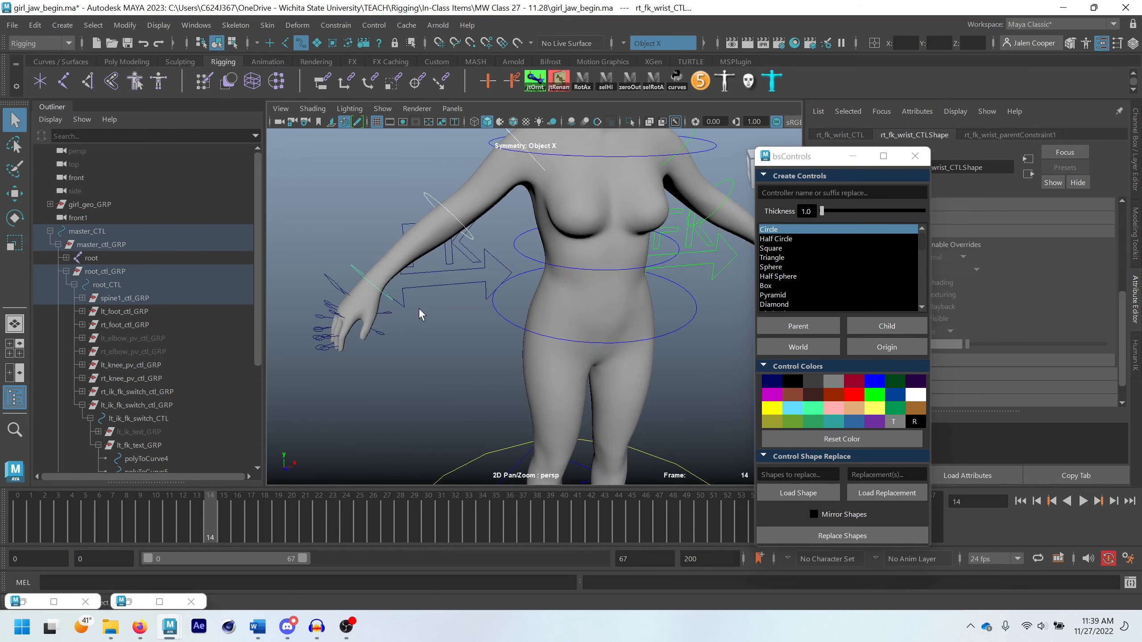
pyautogui.moveTo(363, 247); pyautogui.dragTo(470, 351)
pyautogui.scroll(-5, 470, 351)
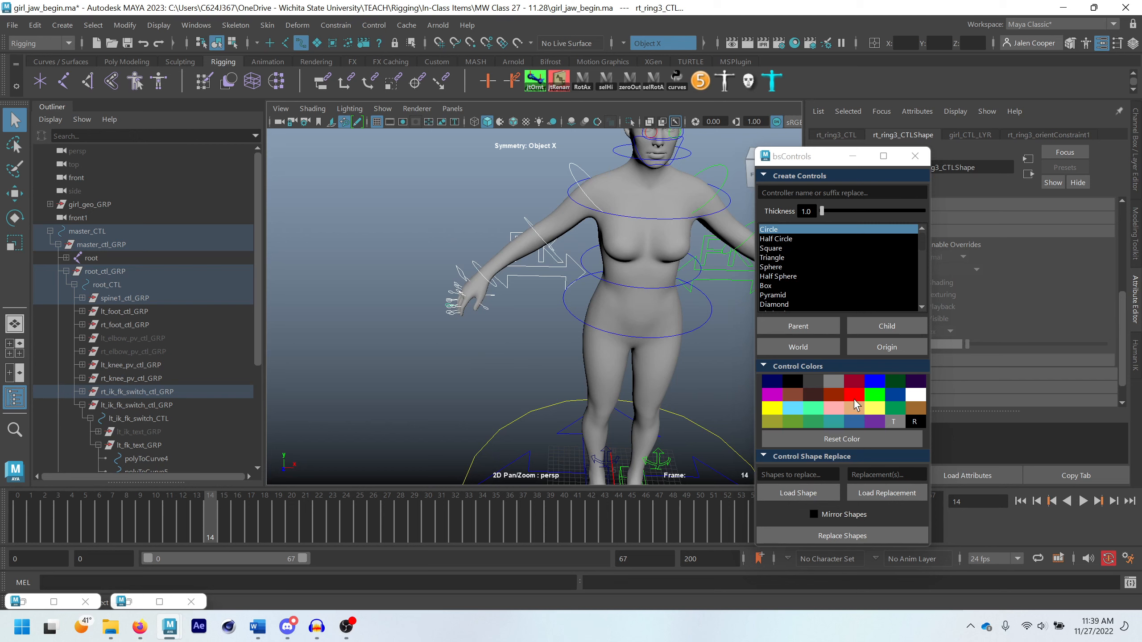
pyautogui.click(853, 398)
# Try to colour the F of the right FK text bright red with bsControls
pyautogui.keyDown('alt'); pyautogui.moveTo(511, 317); pyautogui.dragTo(518, 287); pyautogui.keyUp('alt')
pyautogui.click(521, 319)
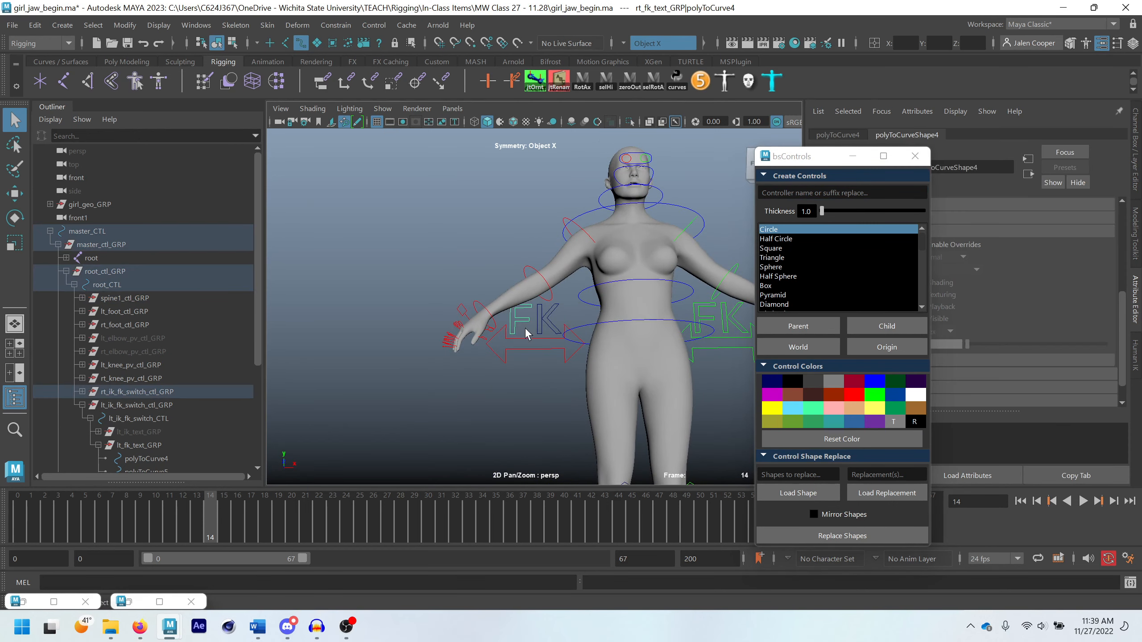
pyautogui.click(857, 404)
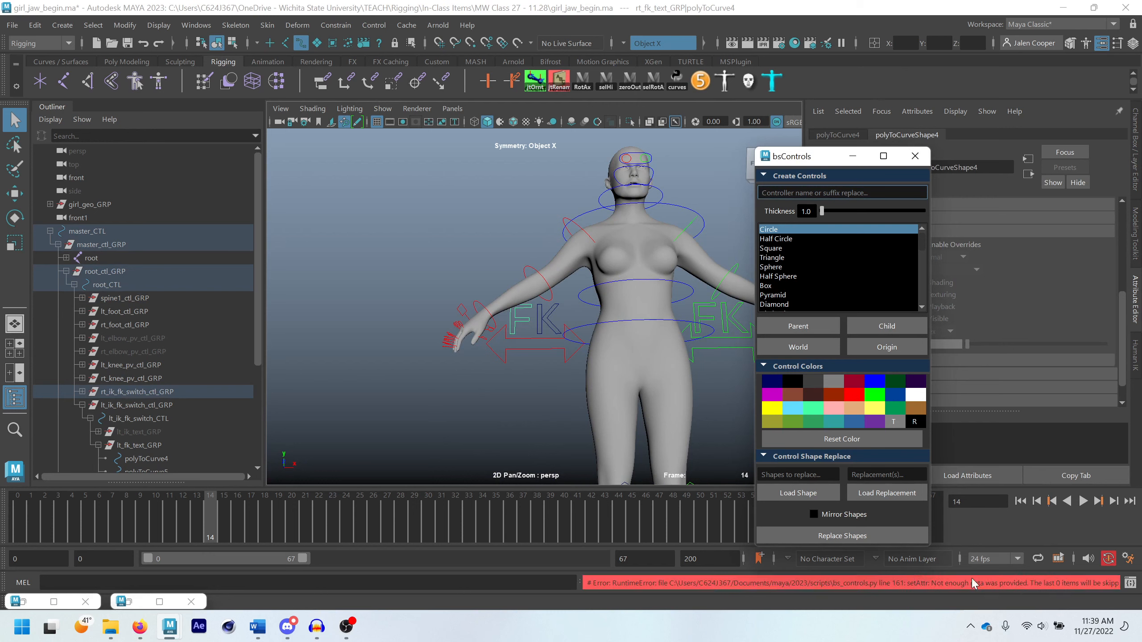
# Select rt_foot_CTL and rt_knee_pv_CTL together and colour both controls bright red
pyautogui.scroll(-4, 526, 310)
pyautogui.keyDown('alt'); pyautogui.moveTo(515, 372); pyautogui.dragTo(487, 295, button='middle'); pyautogui.keyUp('alt')
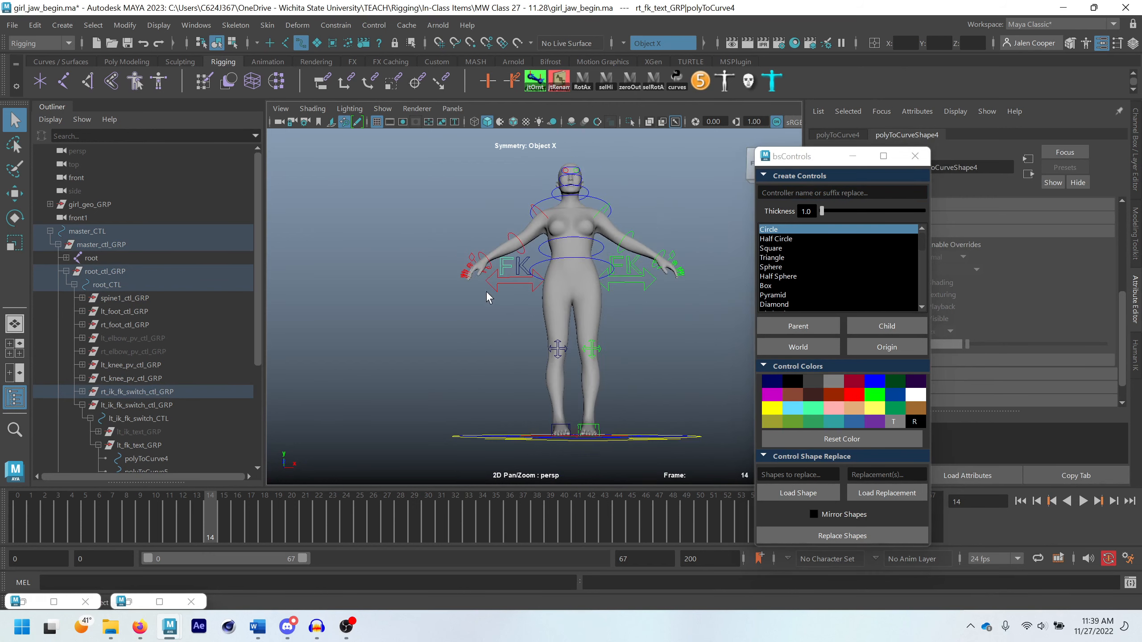
pyautogui.moveTo(496, 357)
pyautogui.keyDown('alt'); pyautogui.mouseDown()
pyautogui.moveTo(488, 336)
pyautogui.moveTo(503, 377)
pyautogui.mouseUp(); pyautogui.keyUp('alt')
pyautogui.scroll(3, 503, 380)
pyautogui.click(546, 396)
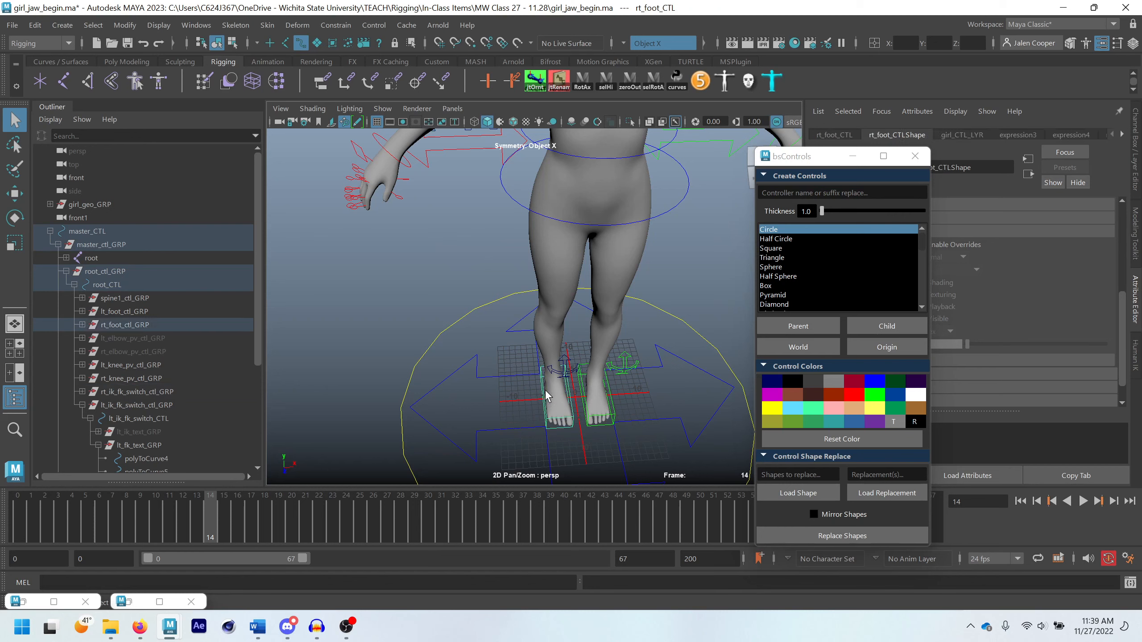
pyautogui.click(568, 374)
pyautogui.click(859, 395)
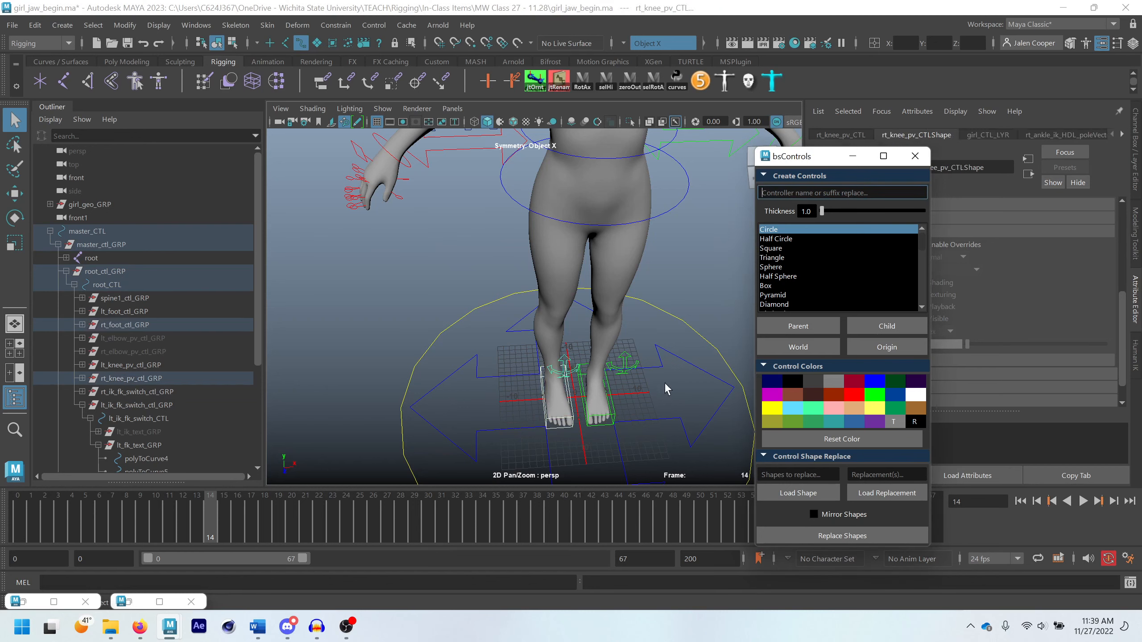
pyautogui.click(664, 383)
# Close bsControls, enable drawing overrides on polyToCurveShape4, the F of the right FK text, and set its index colour to red
pyautogui.scroll(-3, 580, 375)
pyautogui.keyDown('alt'); pyautogui.moveTo(576, 374); pyautogui.dragTo(623, 343); pyautogui.keyUp('alt')
pyautogui.scroll(6, 433, 270)
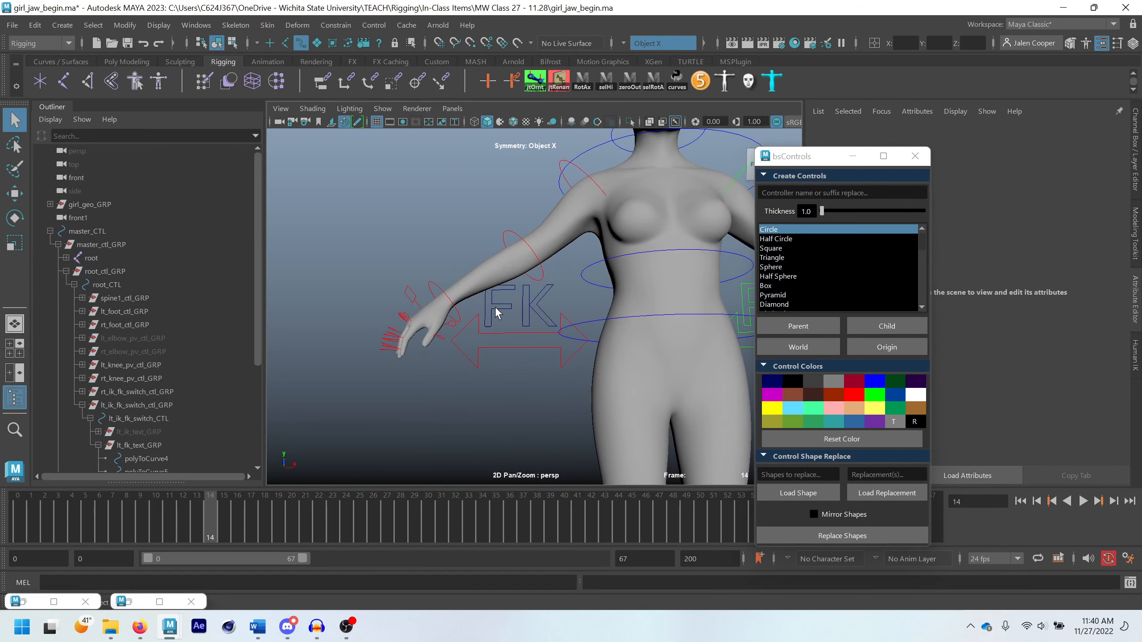
pyautogui.click(496, 307)
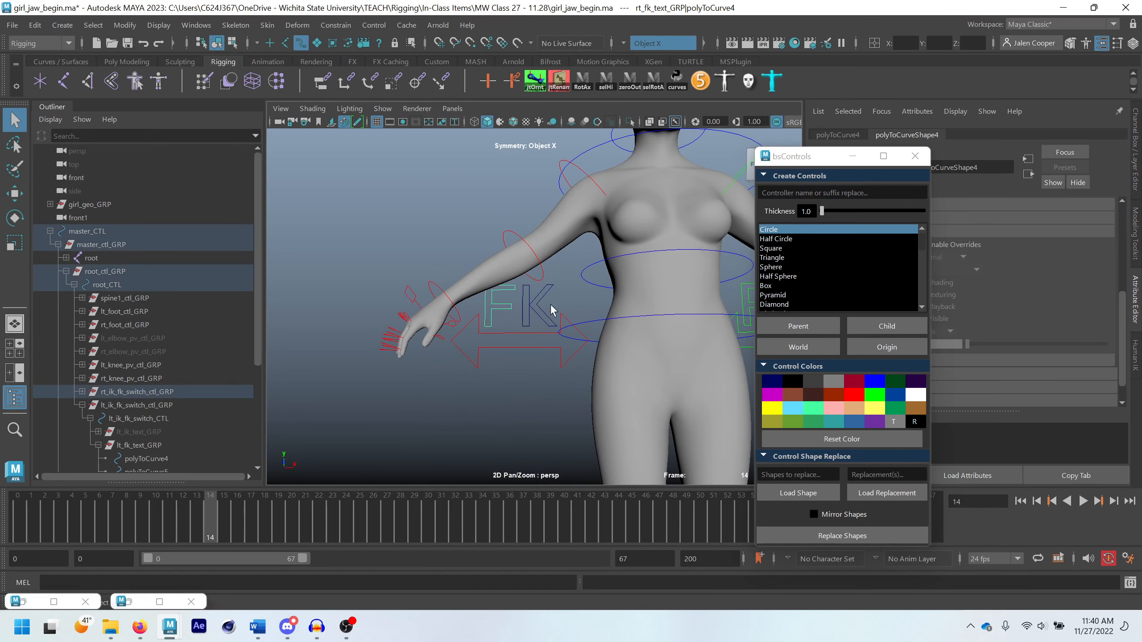
pyautogui.click(913, 157)
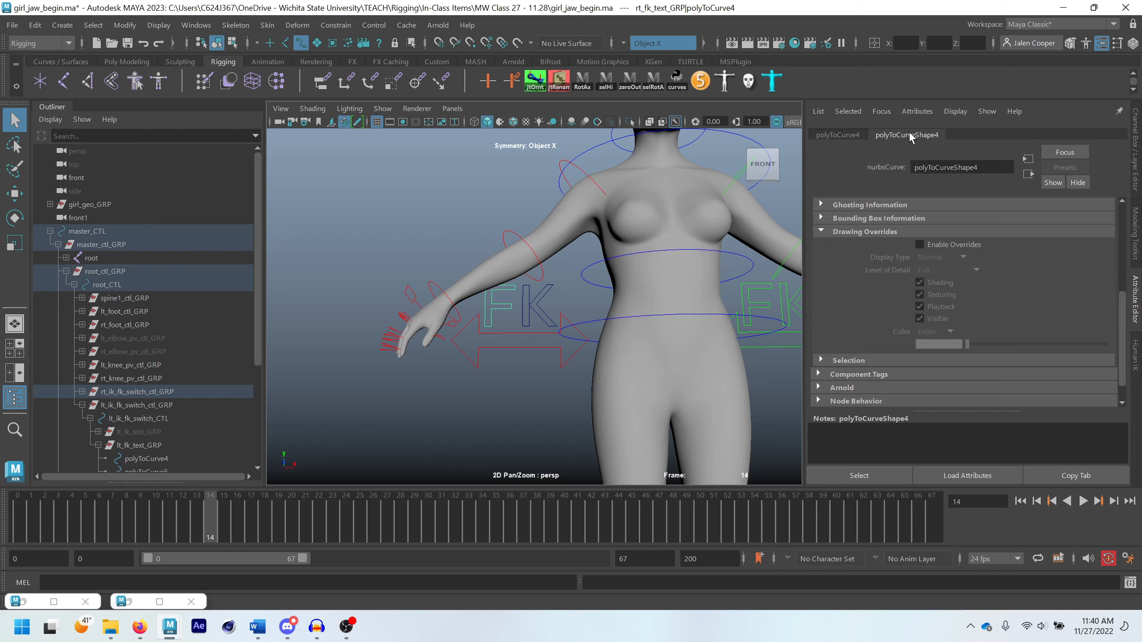
pyautogui.click(919, 244)
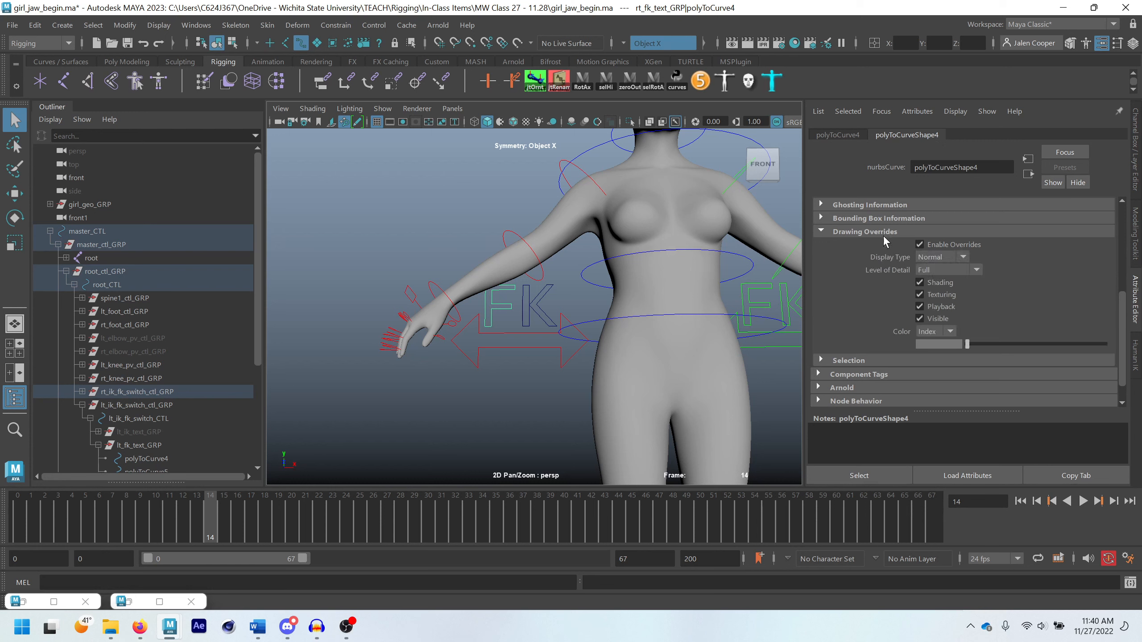
pyautogui.scroll(5, 1015, 227)
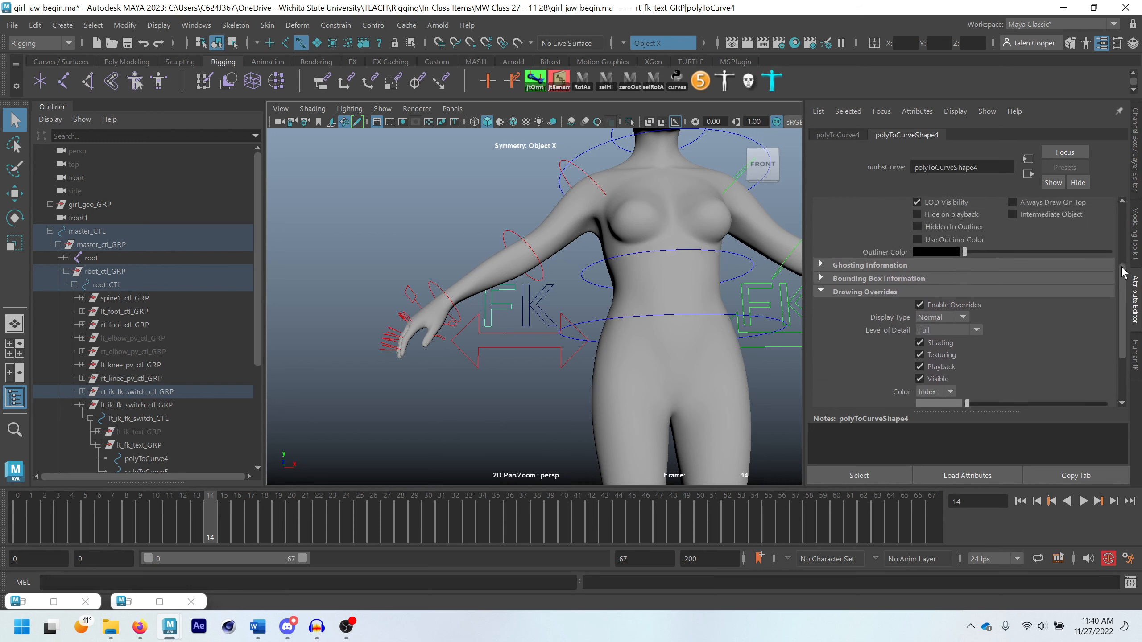
pyautogui.scroll(-3, 1008, 306)
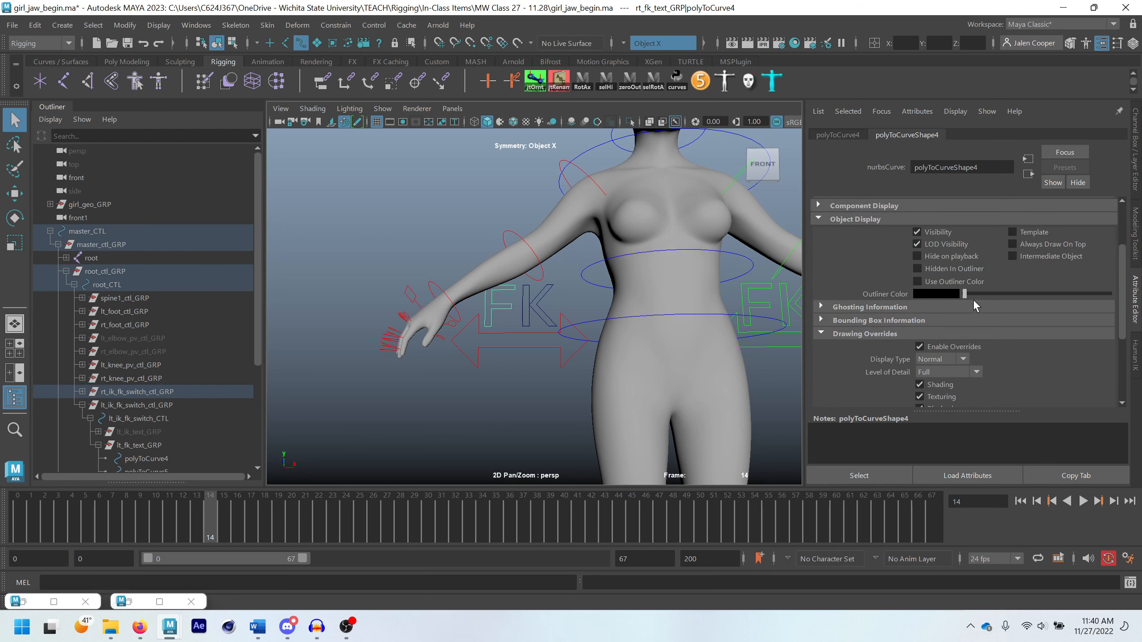
pyautogui.scroll(-6, 986, 334)
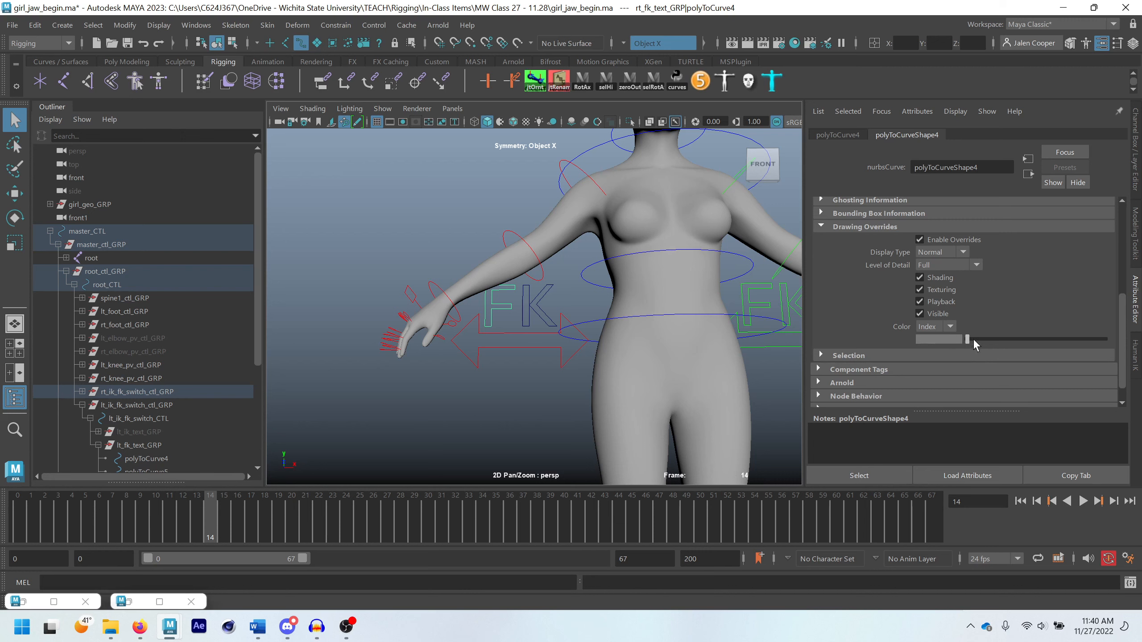
pyautogui.moveTo(974, 340); pyautogui.dragTo(1025, 343)
# Enable drawing overrides on polyToCurveShape6 and polyToCurveShape5, the K of the right FK text, and set their index colour to red
pyautogui.click(528, 321)
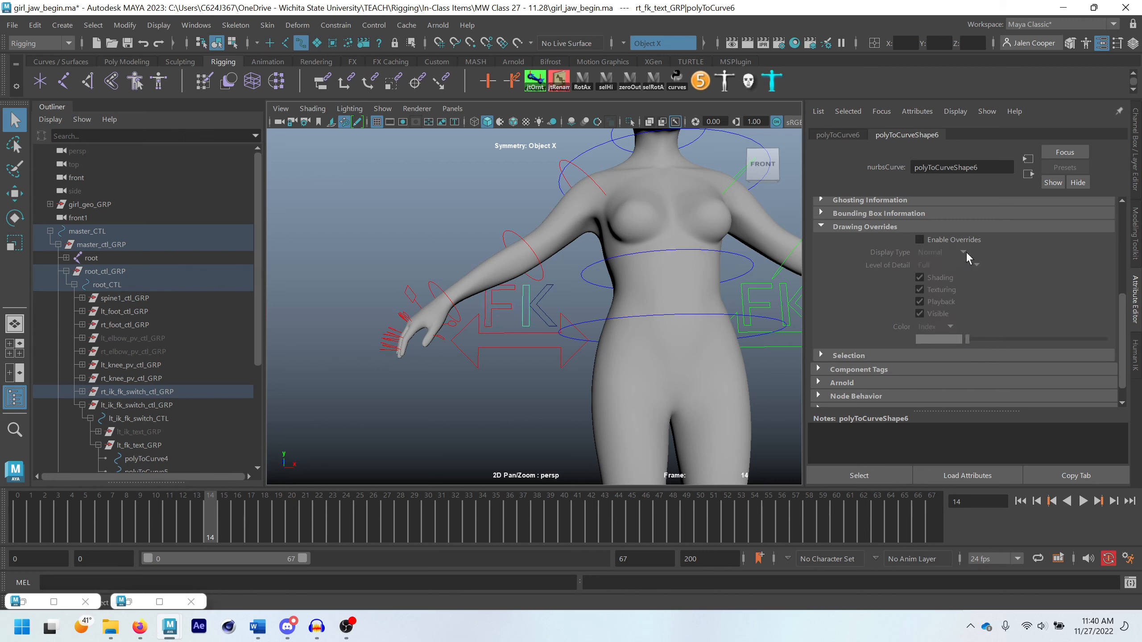
pyautogui.click(932, 242)
pyautogui.moveTo(974, 340); pyautogui.dragTo(1025, 353)
pyautogui.click(543, 322)
pyautogui.click(928, 240)
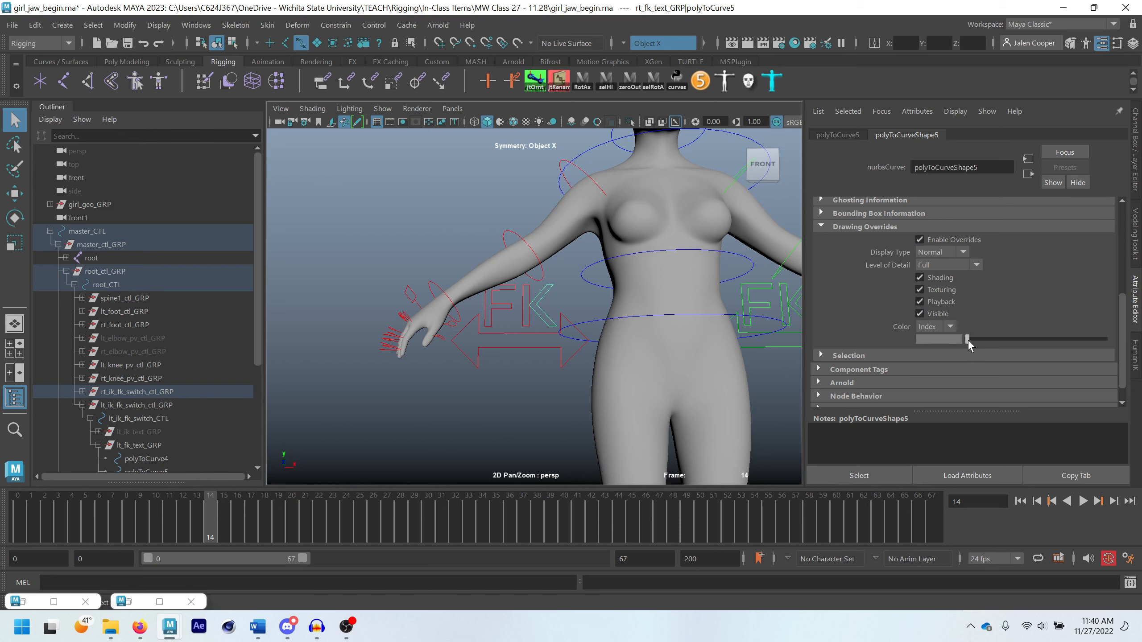
pyautogui.moveTo(968, 346); pyautogui.dragTo(1027, 350)
pyautogui.scroll(-3, 506, 389)
pyautogui.click(507, 389)
# Review the colour-coded controls on the whole rig from several angles and collapse root_ctl_GRP in the hierarchy
pyautogui.scroll(-8, 517, 351)
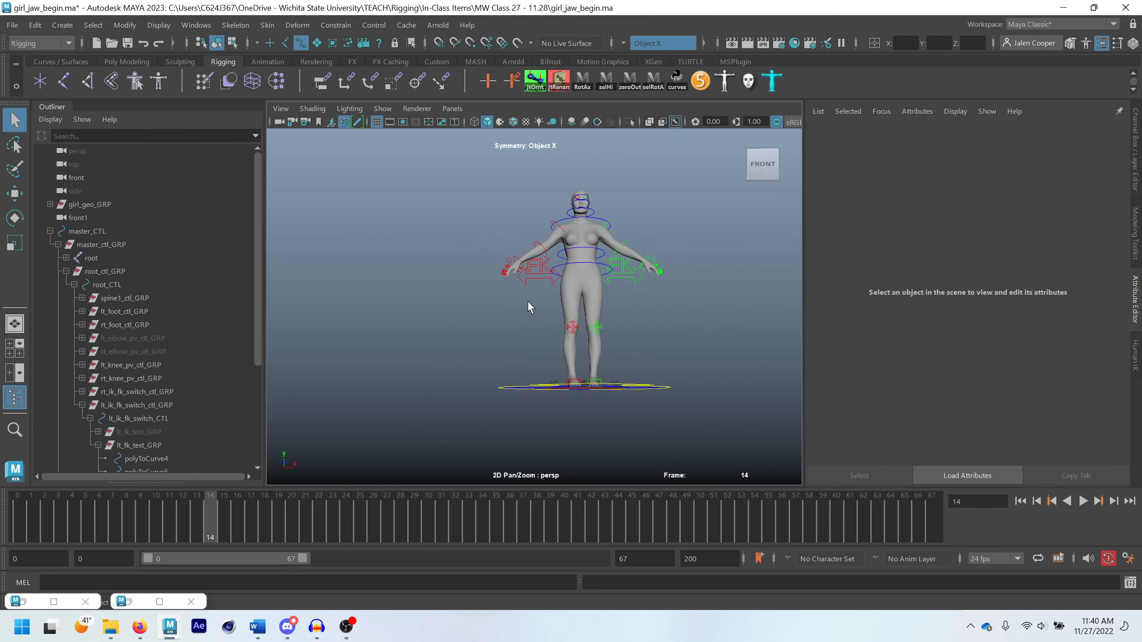
pyautogui.keyDown('alt'); pyautogui.moveTo(528, 304); pyautogui.dragTo(443, 319); pyautogui.keyUp('alt')
pyautogui.scroll(4, 507, 311)
pyautogui.keyDown('alt'); pyautogui.moveTo(513, 307); pyautogui.dragTo(501, 272); pyautogui.keyUp('alt')
pyautogui.keyDown('alt'); pyautogui.moveTo(501, 272); pyautogui.dragTo(571, 329, button='middle'); pyautogui.keyUp('alt')
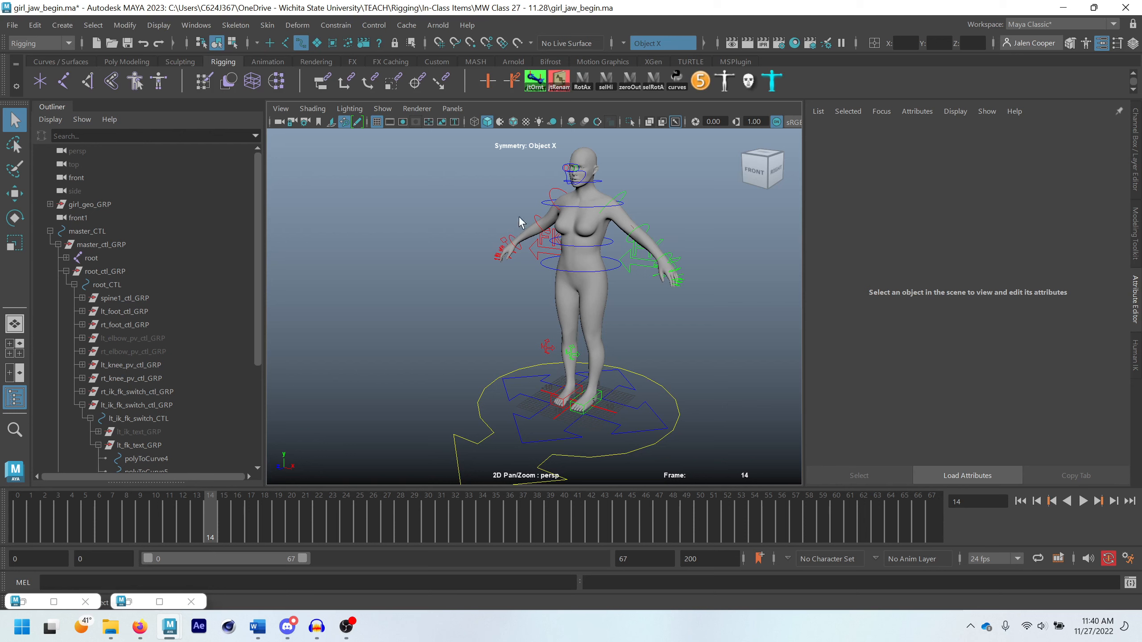
pyautogui.click(66, 271)
pyautogui.scroll(-3, 601, 360)
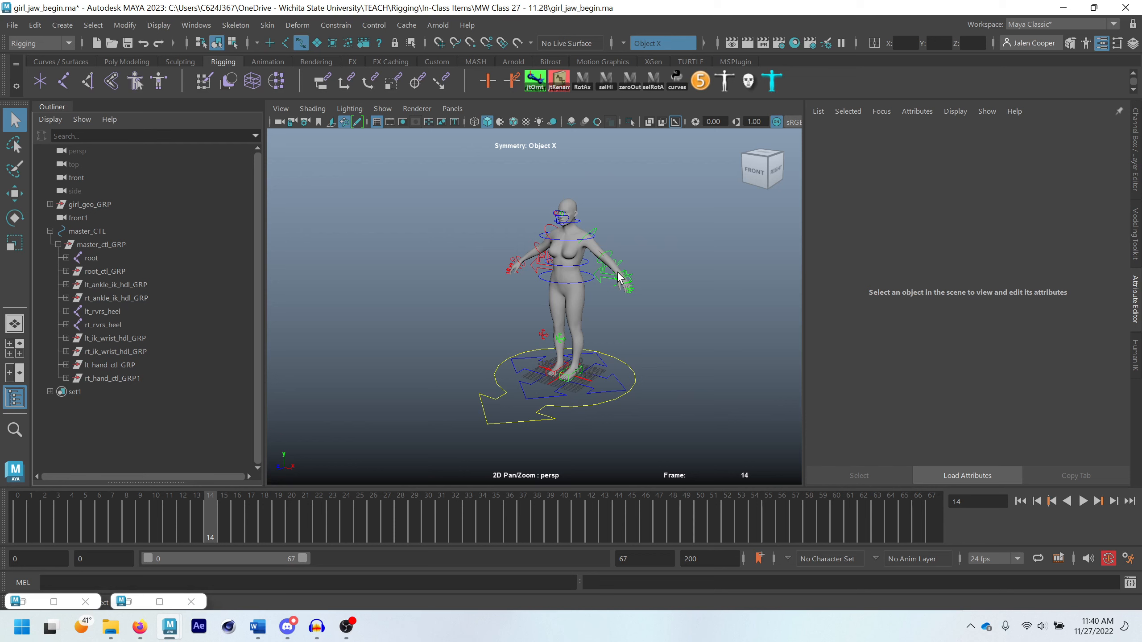
# Move lt_foot_ctl_GRP and rt_foot_ctl_GRP out of root_CTL in the hierarchy so they sit directly under master_CTL
pyautogui.click(582, 373)
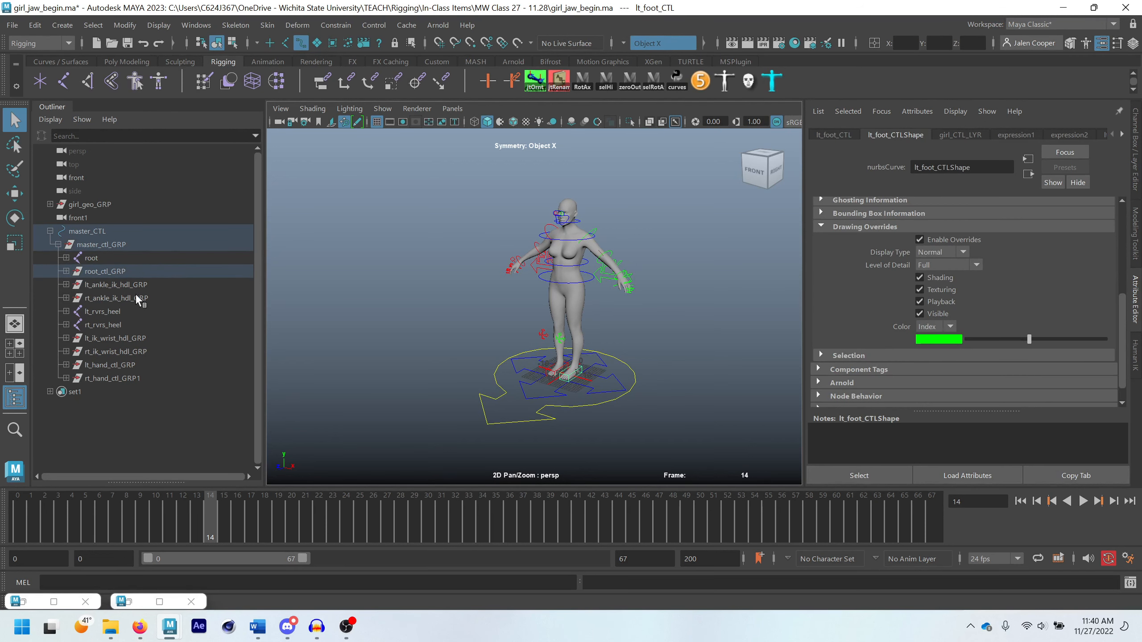
pyautogui.click(97, 246)
pyautogui.moveTo(66, 237); pyautogui.dragTo(66, 281)
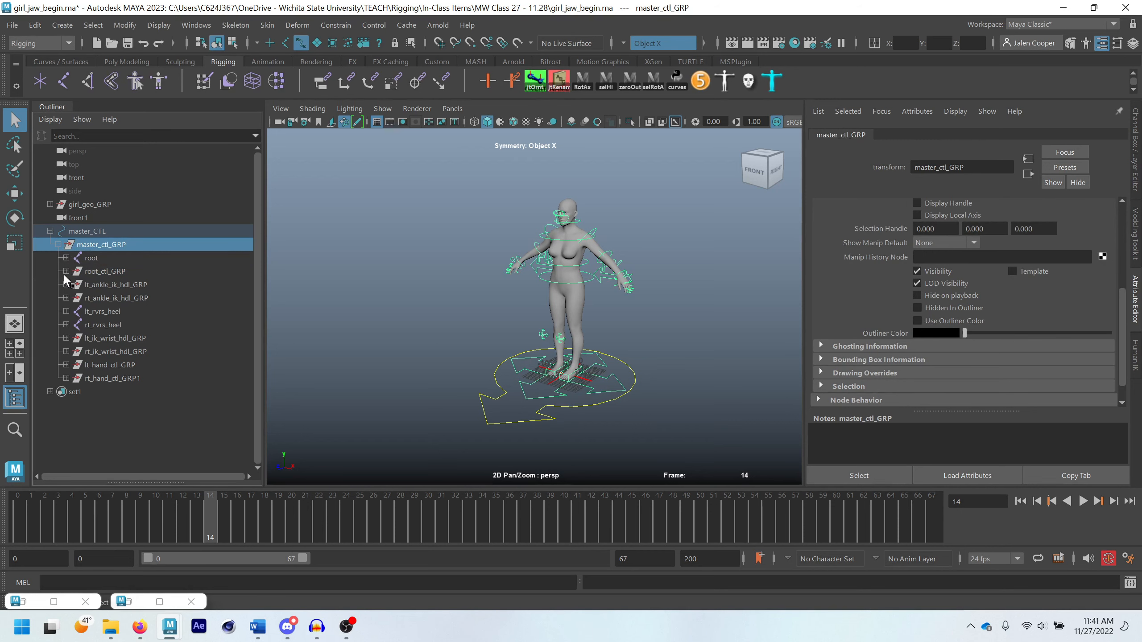
pyautogui.click(66, 271)
pyautogui.click(95, 285)
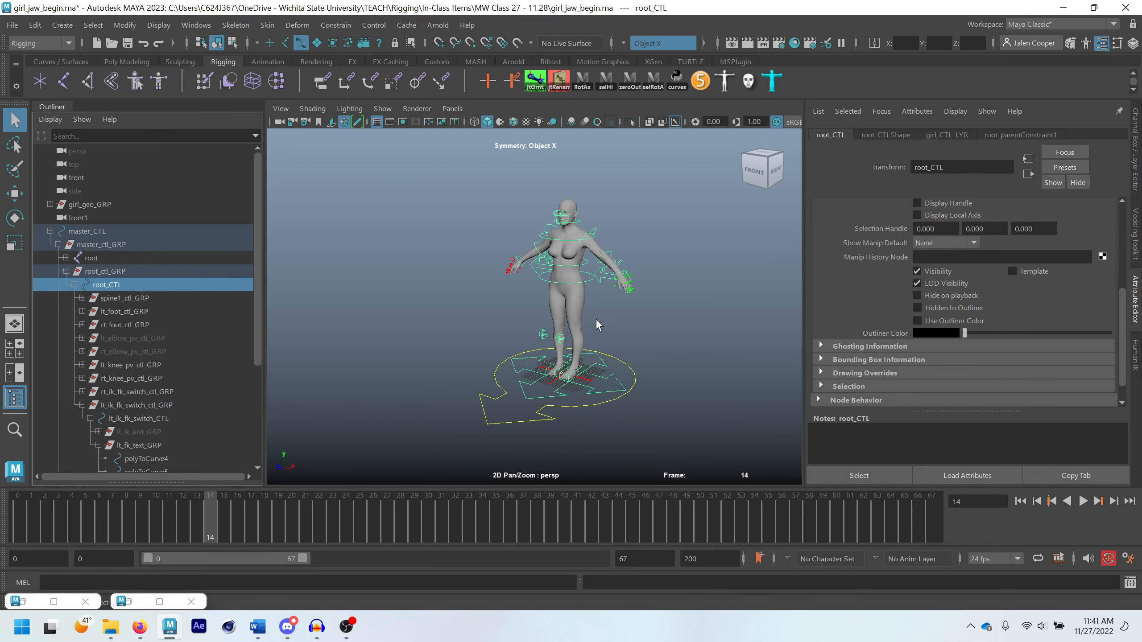
pyautogui.click(580, 379)
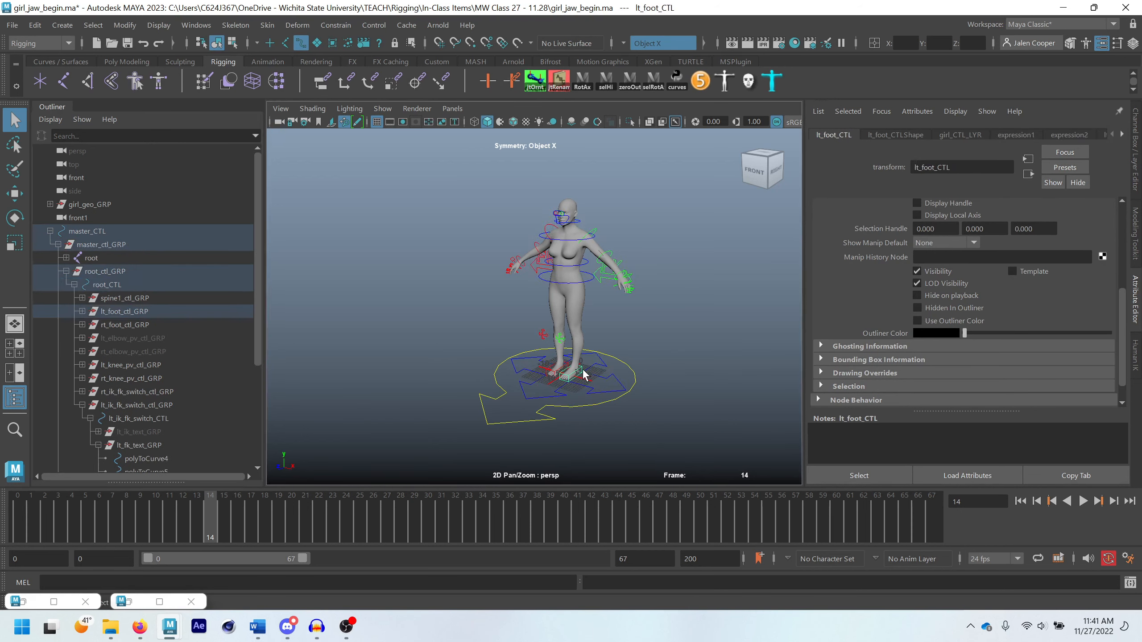
pyautogui.click(122, 314)
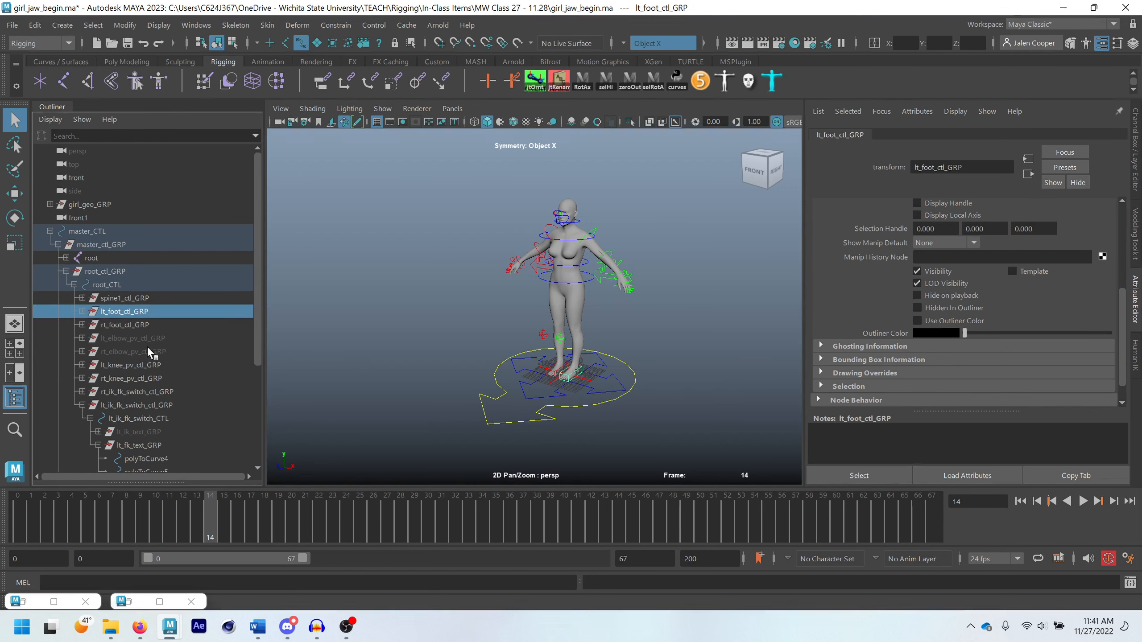
pyautogui.keyDown('ctrl'); pyautogui.click(135, 324); pyautogui.keyUp('ctrl')
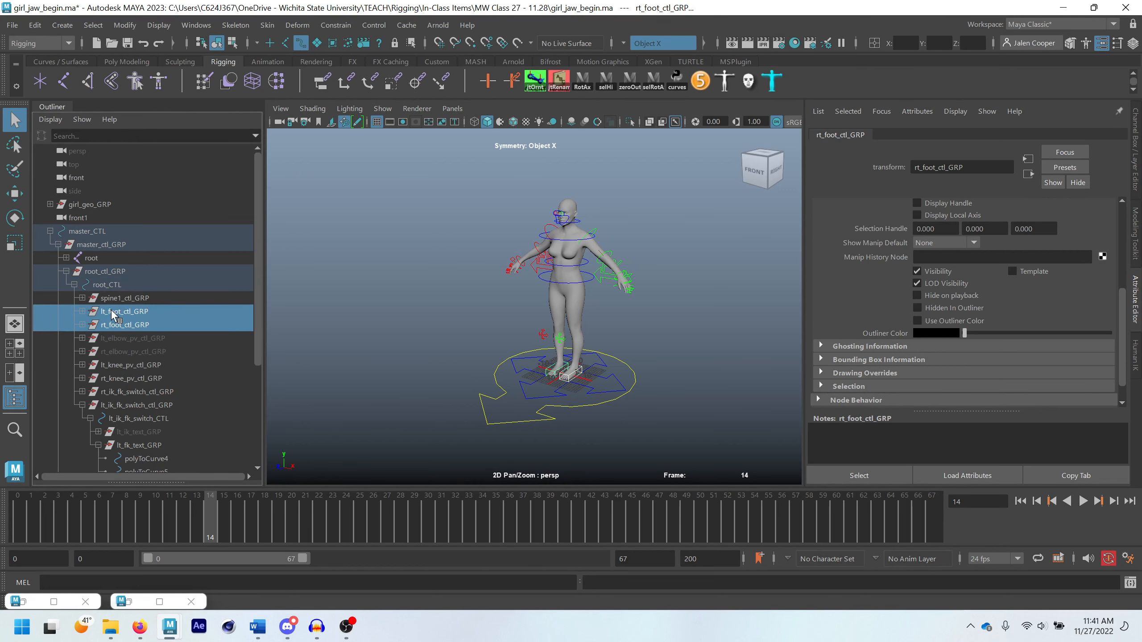
pyautogui.moveTo(108, 315); pyautogui.dragTo(93, 243, button='middle')
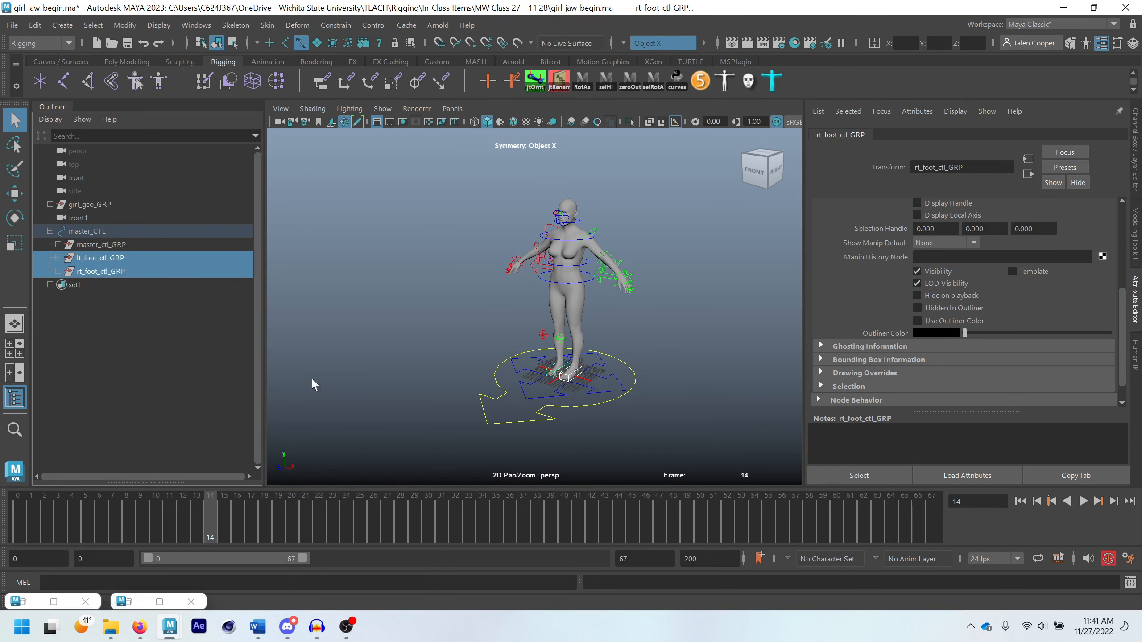
# Lower root_CTL vertically with the Move tool to test how the legs bend over the reparented foot controls
pyautogui.click(605, 394)
pyautogui.click(602, 396)
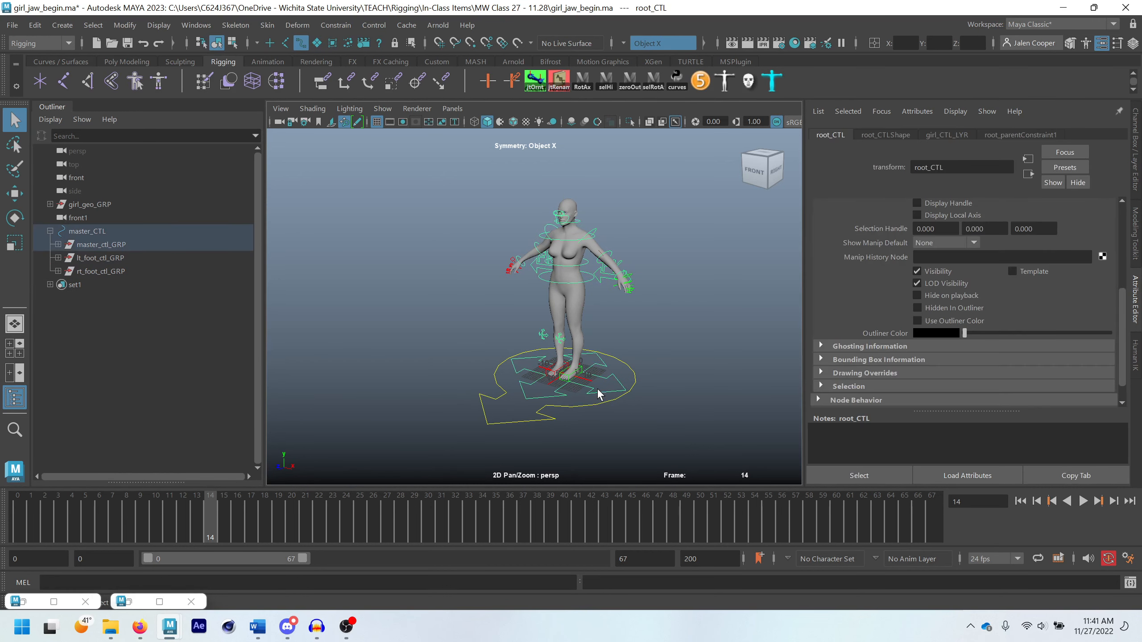
pyautogui.press('w')
pyautogui.moveTo(565, 326); pyautogui.dragTo(566, 355)
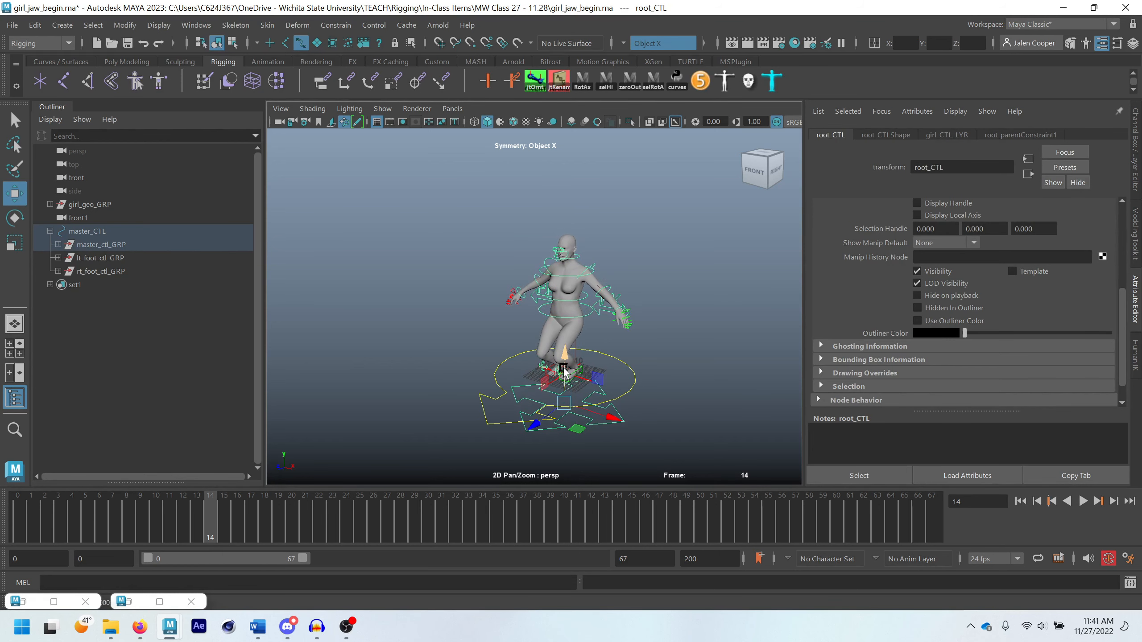
pyautogui.click(501, 413)
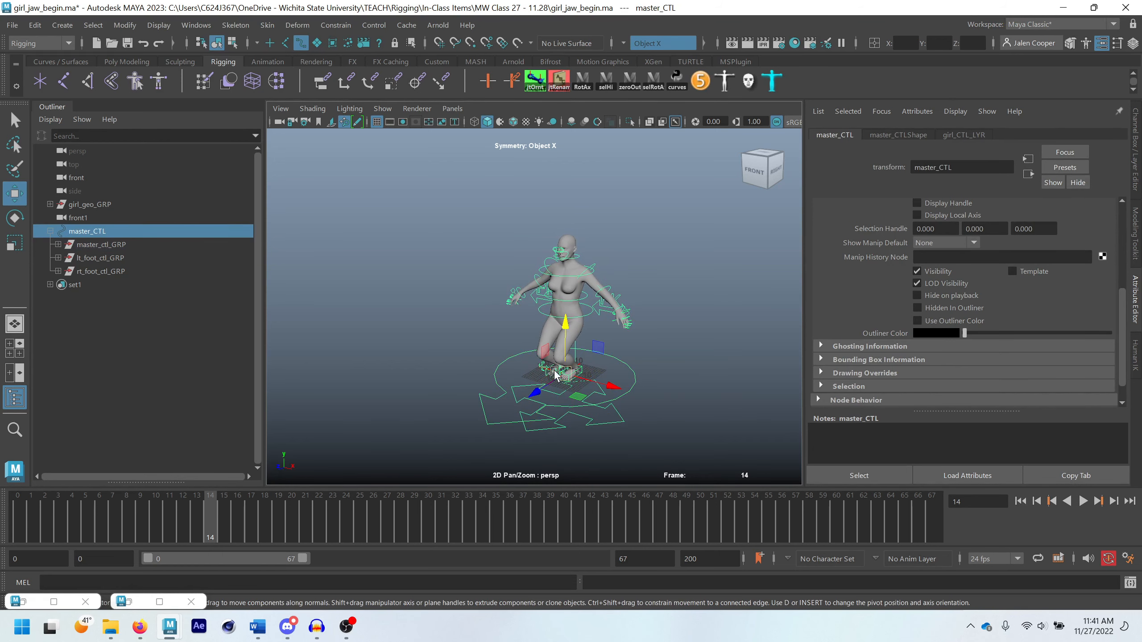
pyautogui.keyDown('alt'); pyautogui.moveTo(501, 413); pyautogui.dragTo(662, 467); pyautogui.keyUp('alt')
pyautogui.click(623, 450)
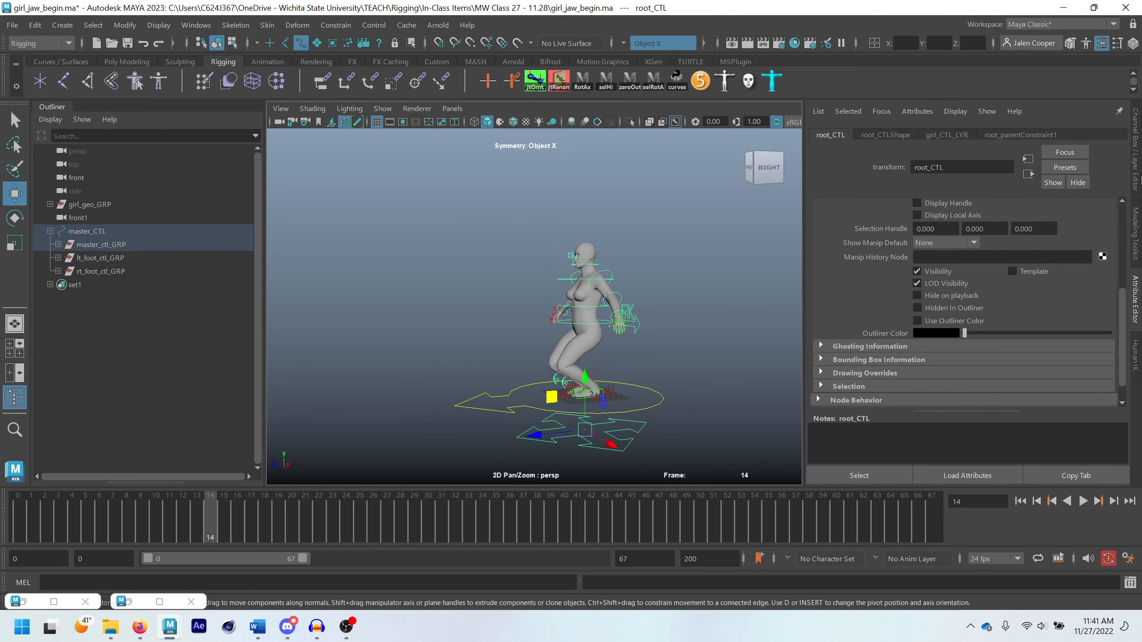
# Reset root_CTL's Translate Y to 0
pyautogui.hotkey('ctrl', 'a')
pyautogui.doubleClick(1104, 158)
pyautogui.write('0')
pyautogui.press('Return')
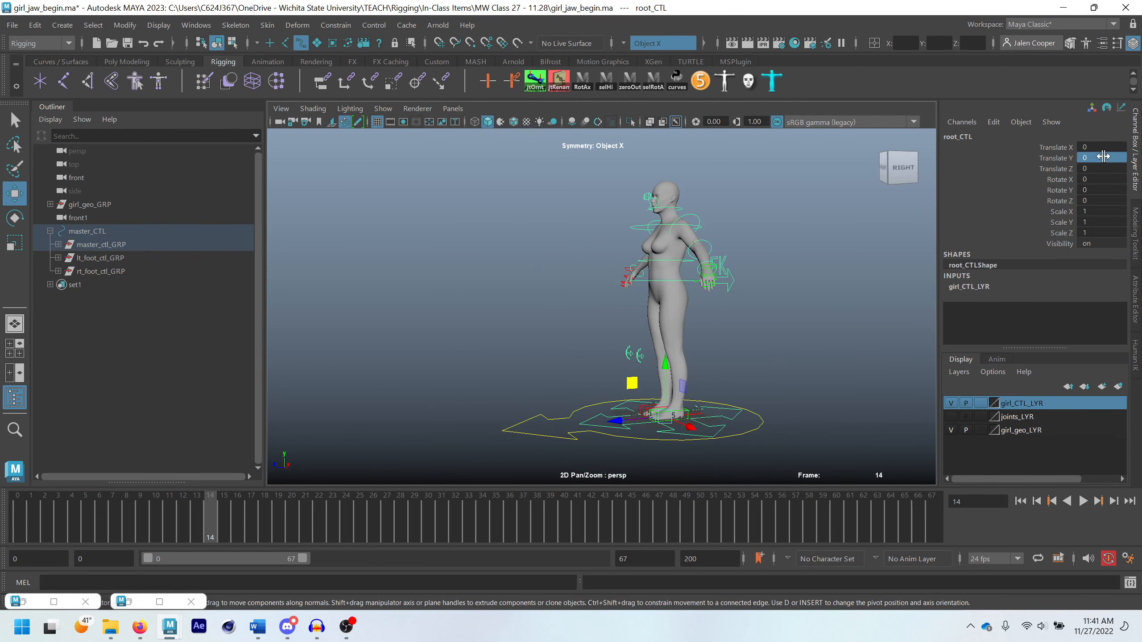
# Set the IK/FK Switch to 0 on both lt_ik_fk_switch_CTL and rt_ik_fk_switch_CTL1
pyautogui.scroll(3, 717, 248)
pyautogui.keyDown('alt'); pyautogui.moveTo(723, 252); pyautogui.dragTo(763, 274); pyautogui.keyUp('alt')
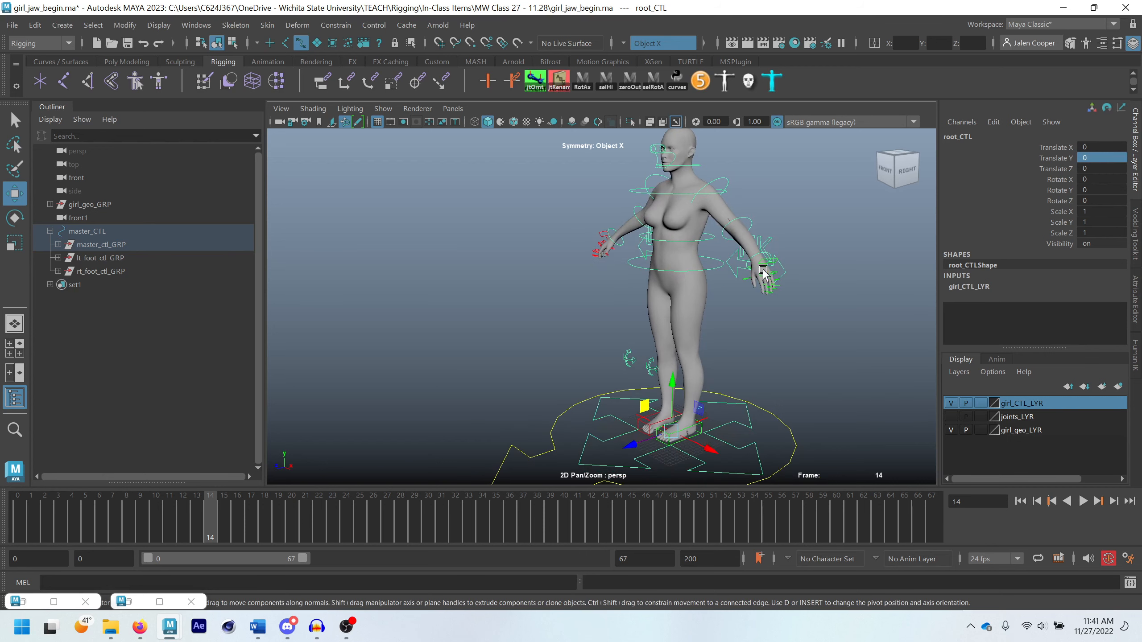
pyautogui.click(788, 274)
pyautogui.click(783, 272)
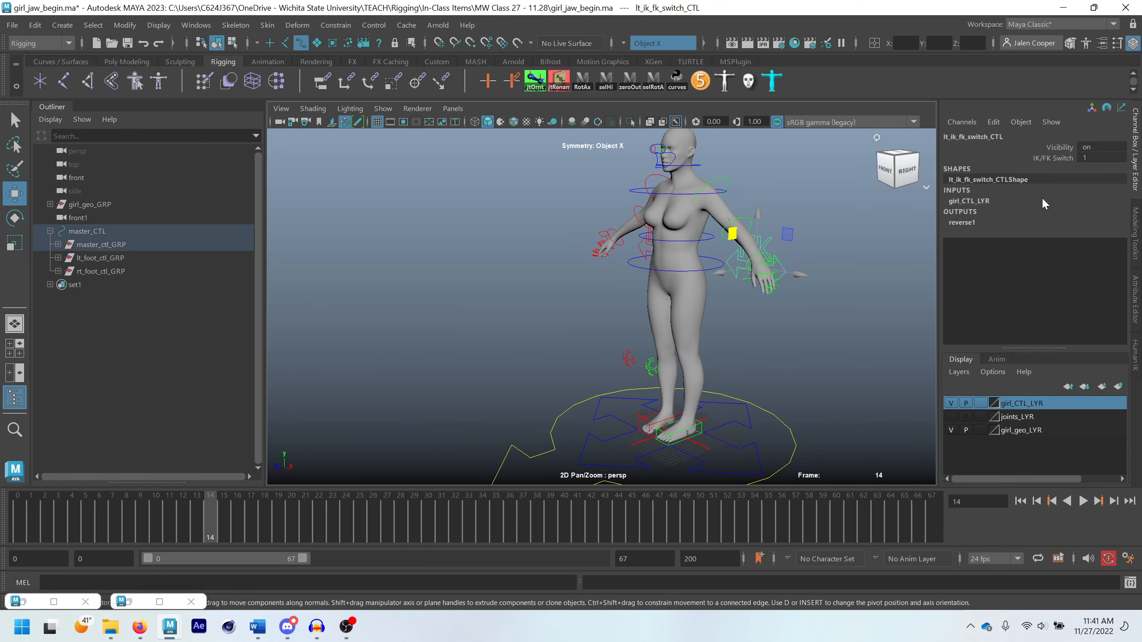
pyautogui.moveTo(1097, 155); pyautogui.dragTo(1034, 157)
pyautogui.keyDown('alt'); pyautogui.moveTo(654, 276); pyautogui.dragTo(711, 266); pyautogui.keyUp('alt')
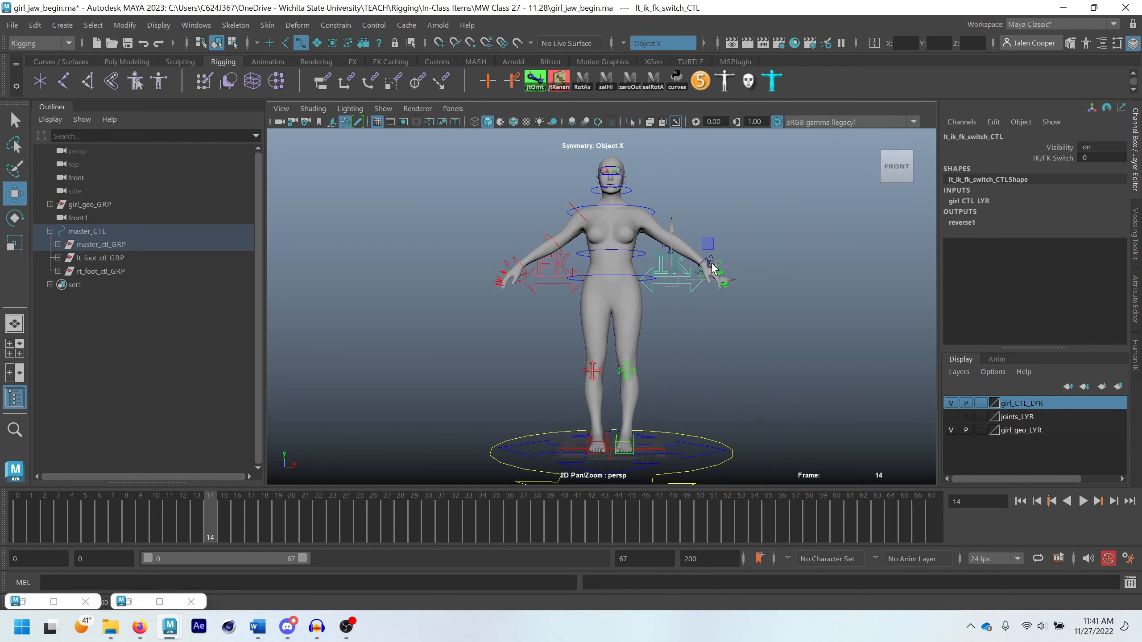
pyautogui.click(553, 292)
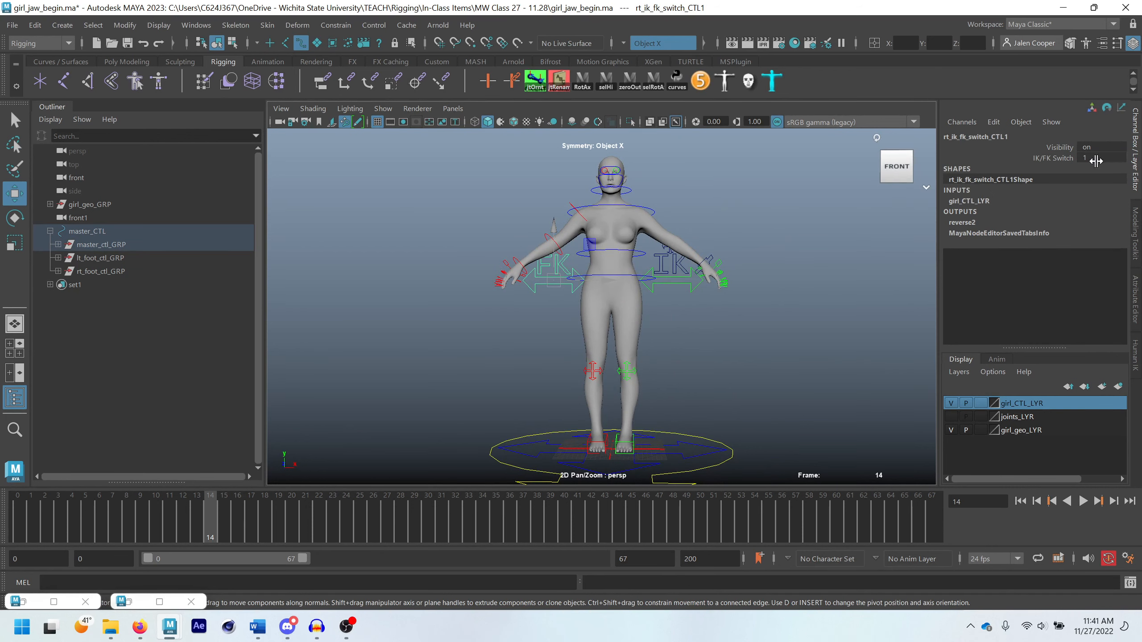
pyautogui.moveTo(1095, 157); pyautogui.dragTo(1043, 158)
# Open bsControls and colour lt_ik_wrist_CTL and lt_elbow_pv_CTL bright green
pyautogui.click(759, 284)
pyautogui.keyDown('alt'); pyautogui.moveTo(726, 327); pyautogui.dragTo(607, 309); pyautogui.keyUp('alt')
pyautogui.keyDown('alt'); pyautogui.moveTo(784, 289); pyautogui.dragTo(644, 198); pyautogui.keyUp('alt')
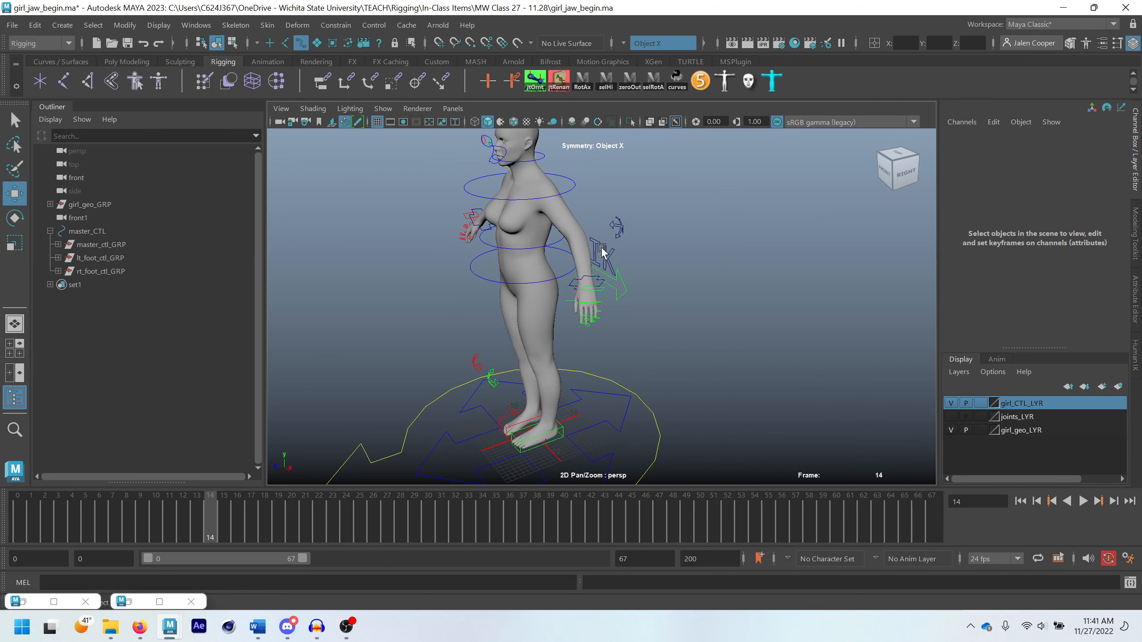
pyautogui.scroll(3, 580, 268)
pyautogui.keyDown('alt'); pyautogui.moveTo(562, 257); pyautogui.dragTo(667, 305, button='middle'); pyautogui.keyUp('alt')
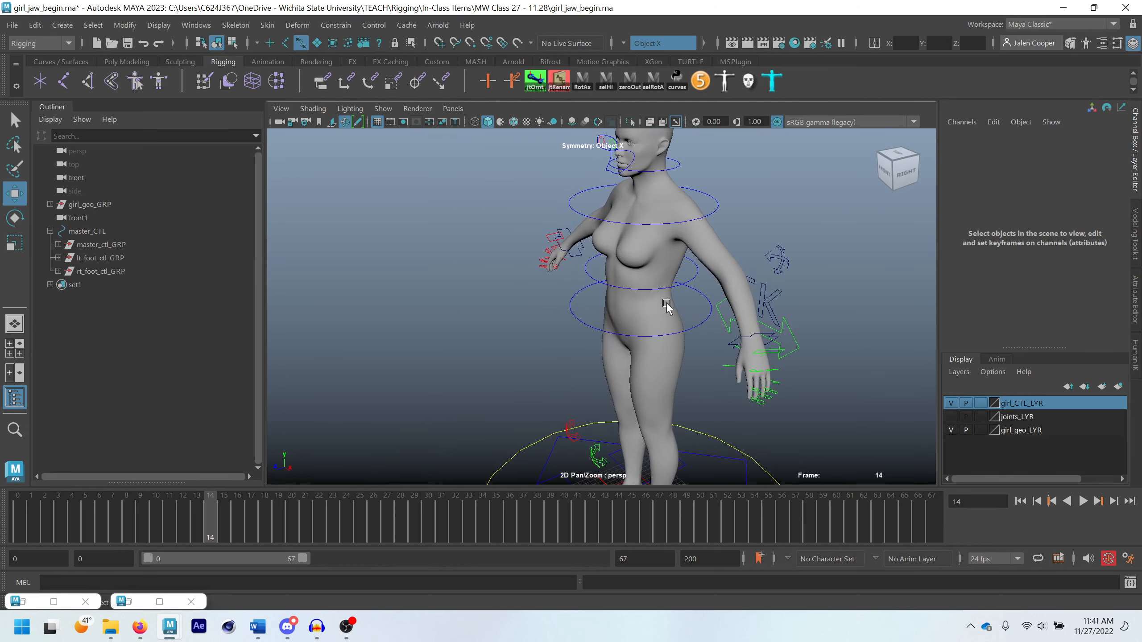
pyautogui.scroll(-2, 629, 295)
pyautogui.click(678, 83)
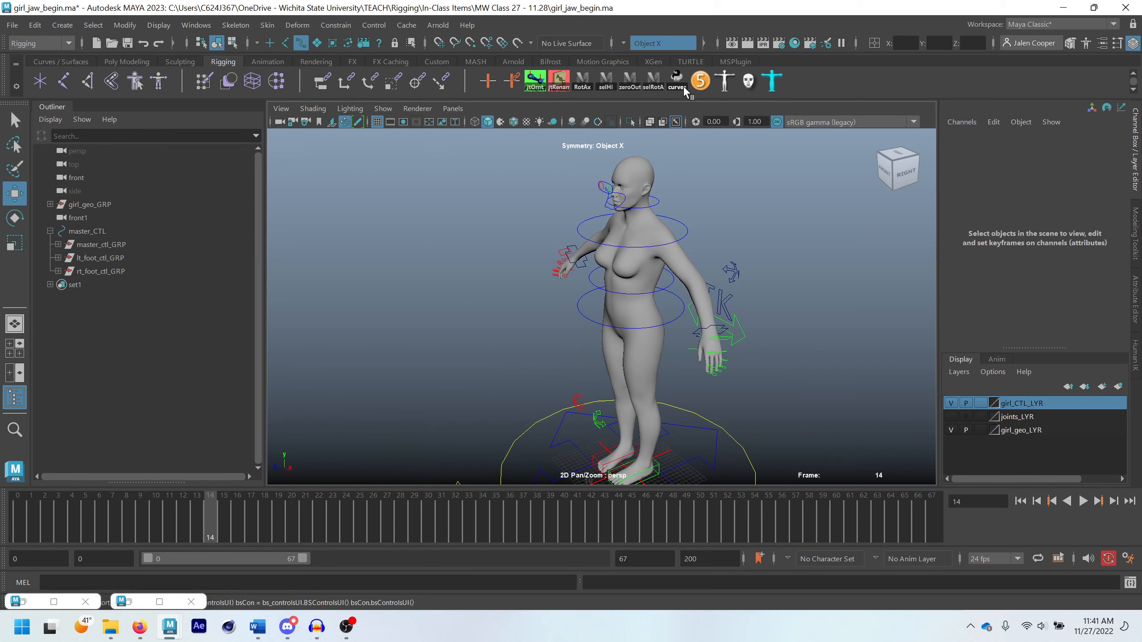
pyautogui.moveTo(804, 156); pyautogui.dragTo(880, 153)
pyautogui.click(719, 335)
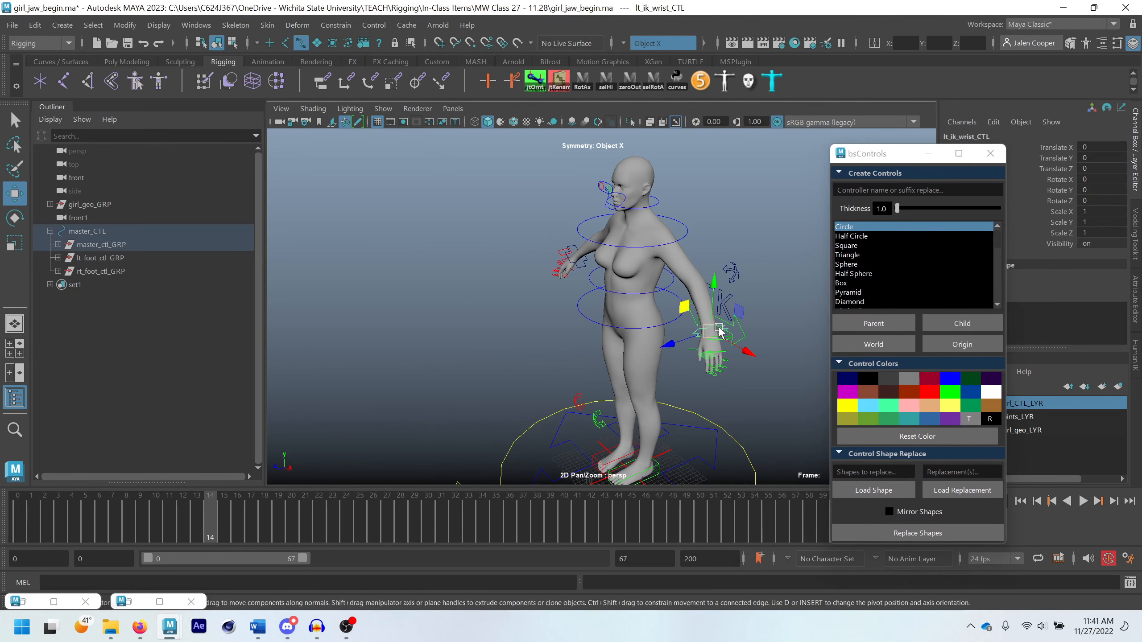
pyautogui.press('q')
pyautogui.click(745, 273)
pyautogui.click(949, 393)
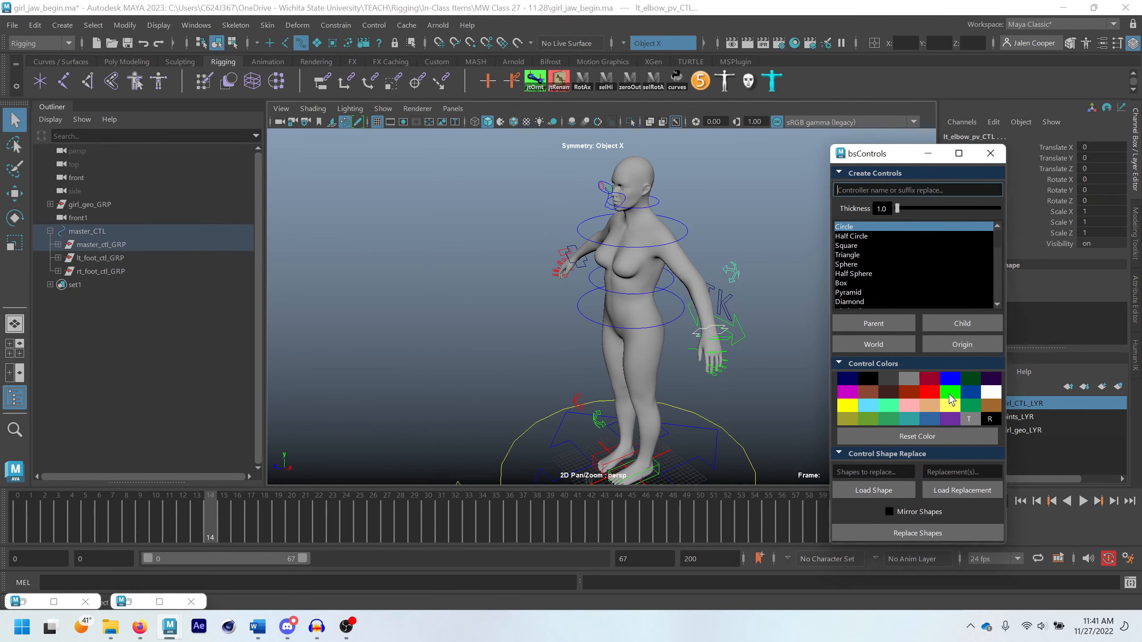
# Select the right IK wrist control and rt_elbow_pv_CTL together and colour both bright red
pyautogui.keyDown('alt'); pyautogui.moveTo(638, 277); pyautogui.dragTo(698, 273); pyautogui.keyUp('alt')
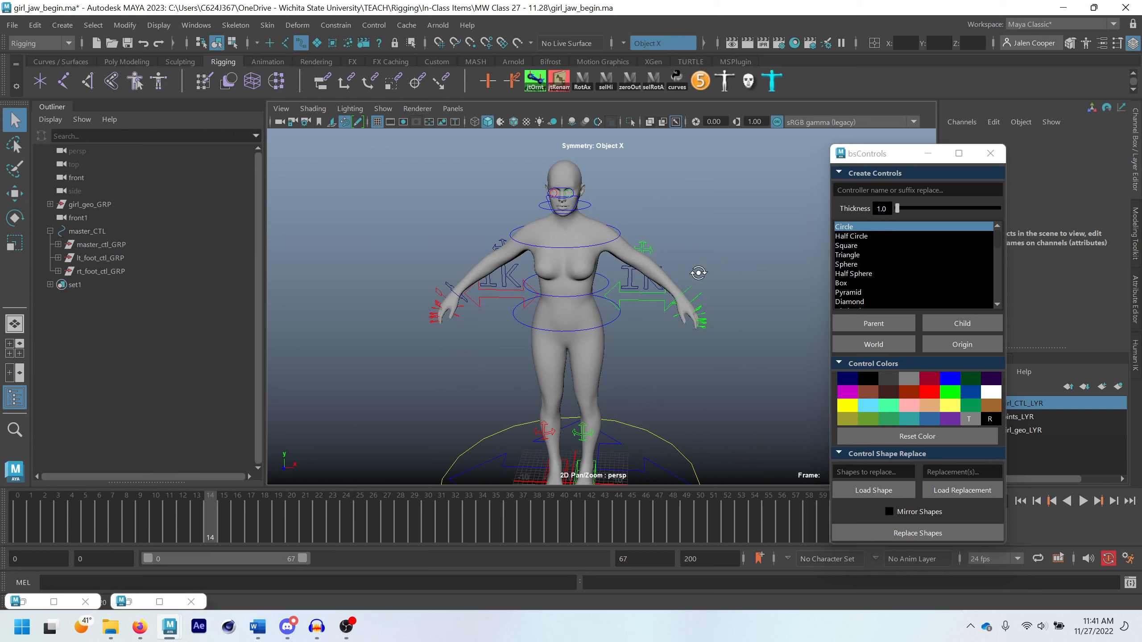
pyautogui.click(456, 297)
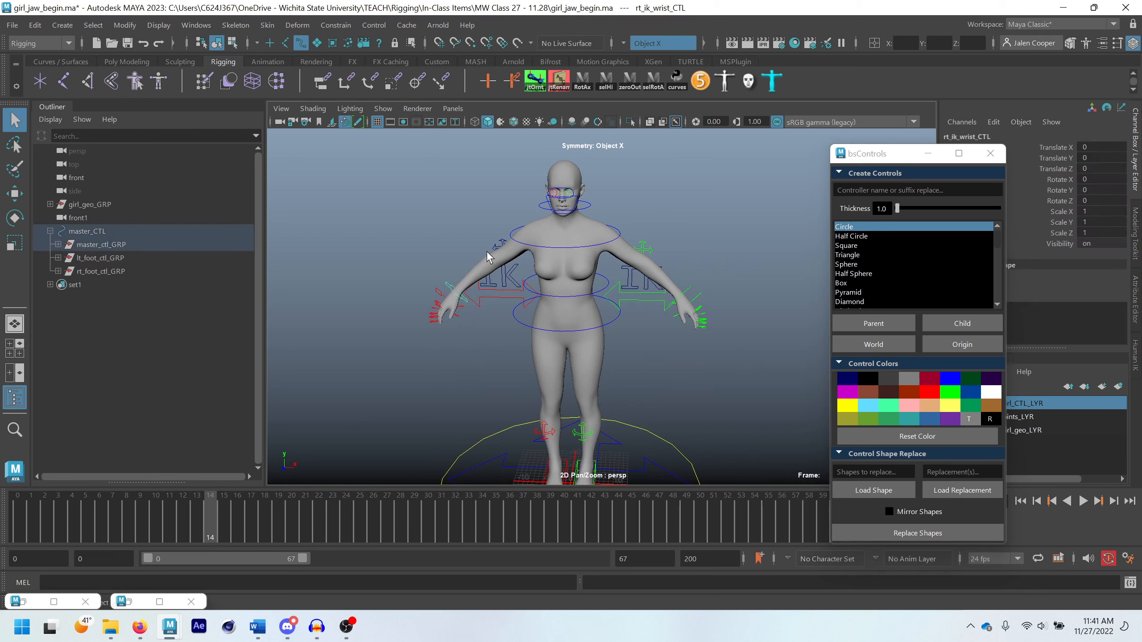
pyautogui.click(925, 393)
# Minimise bsControls, enable drawing overrides on polyToCurveShape1, the I of the left IK text, and set its index colour to green
pyautogui.scroll(3, 627, 287)
pyautogui.click(649, 252)
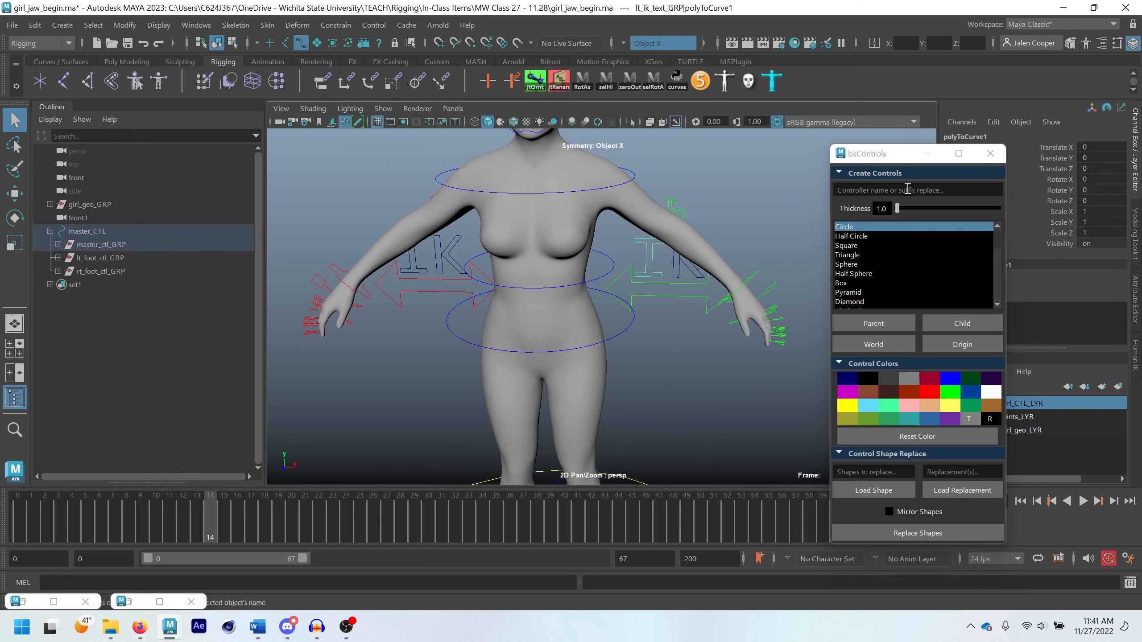
pyautogui.click(927, 153)
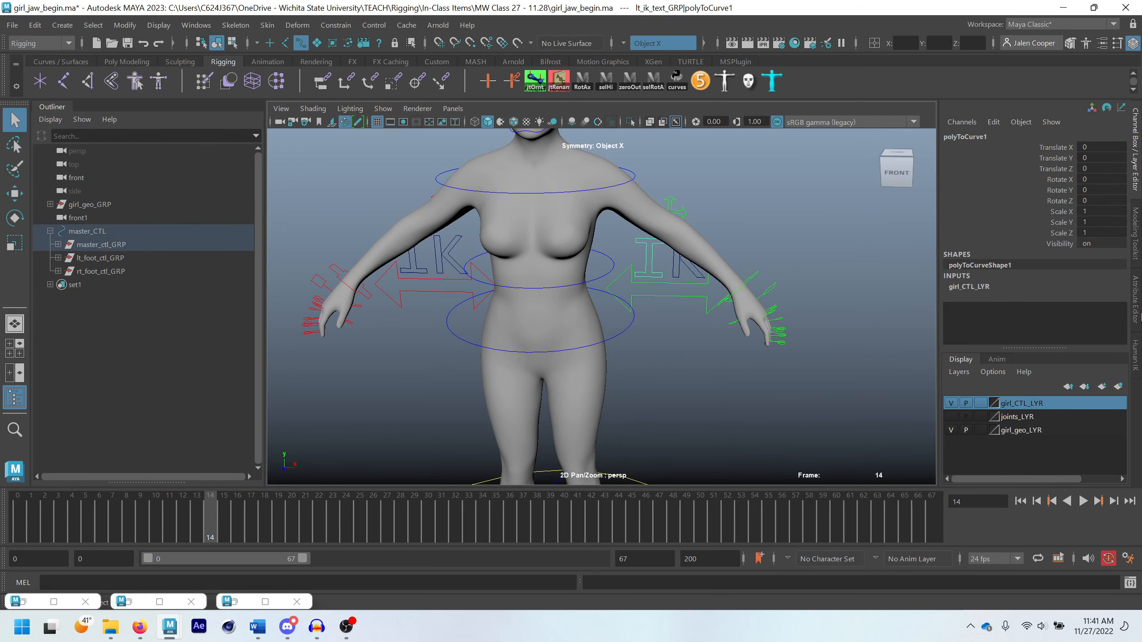
pyautogui.click(1139, 300)
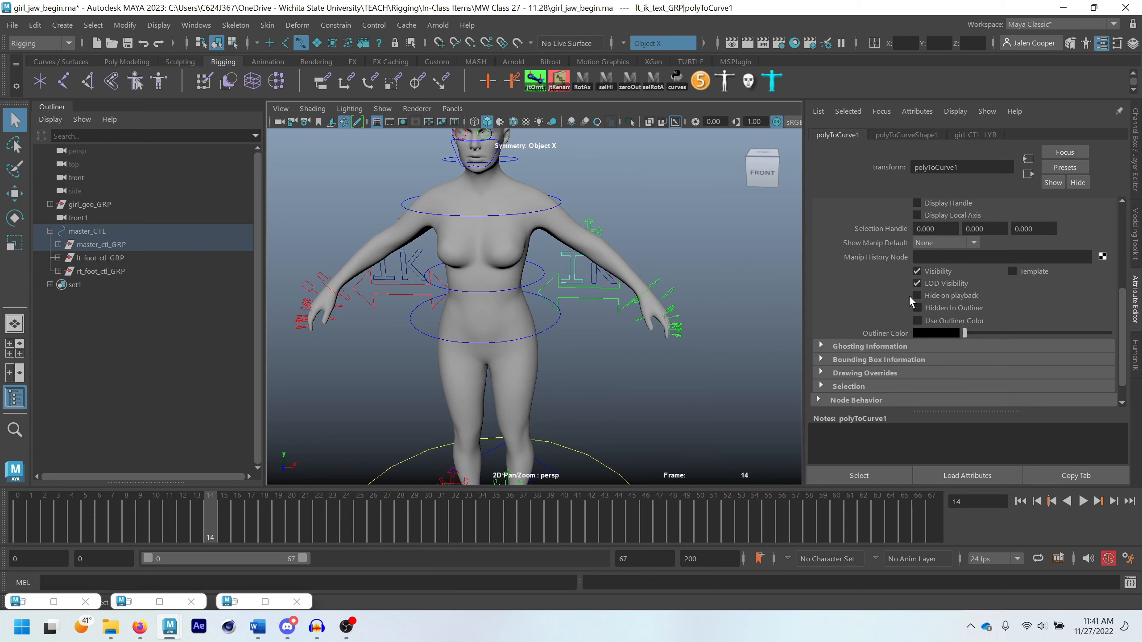
pyautogui.scroll(2, 1000, 306)
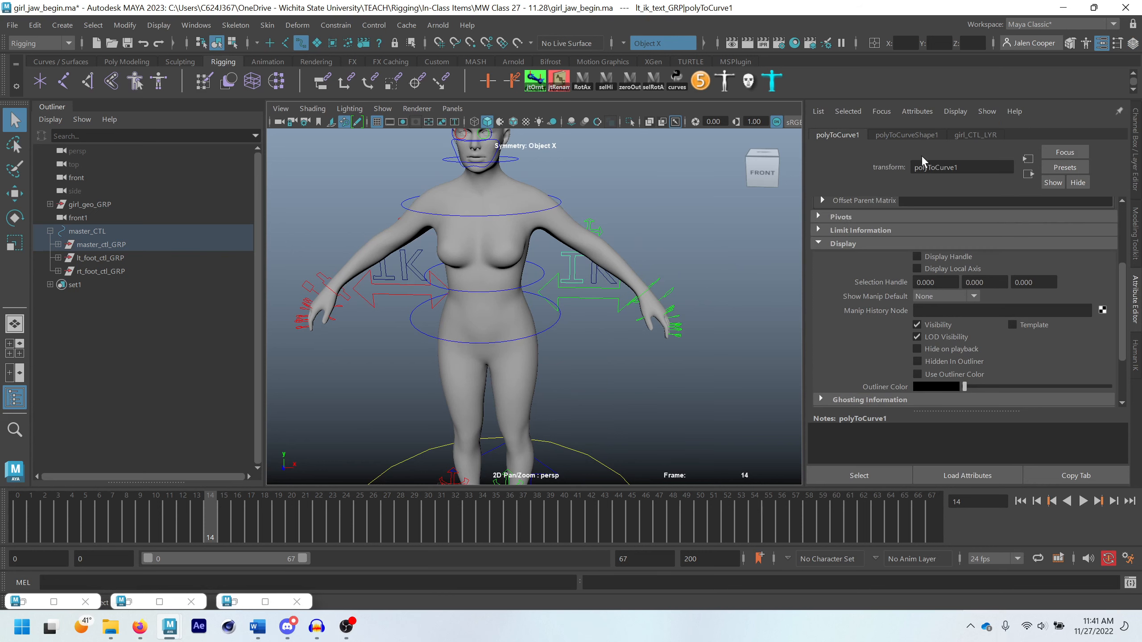
pyautogui.click(903, 135)
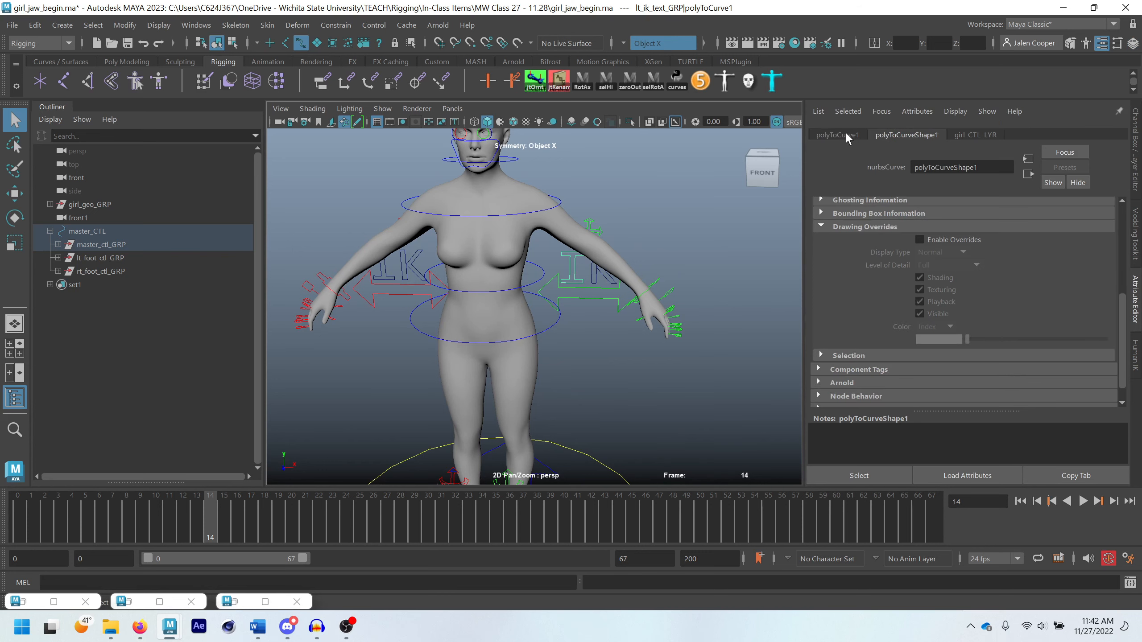
pyautogui.click(920, 240)
pyautogui.moveTo(966, 343); pyautogui.dragTo(1028, 344)
pyautogui.click(624, 370)
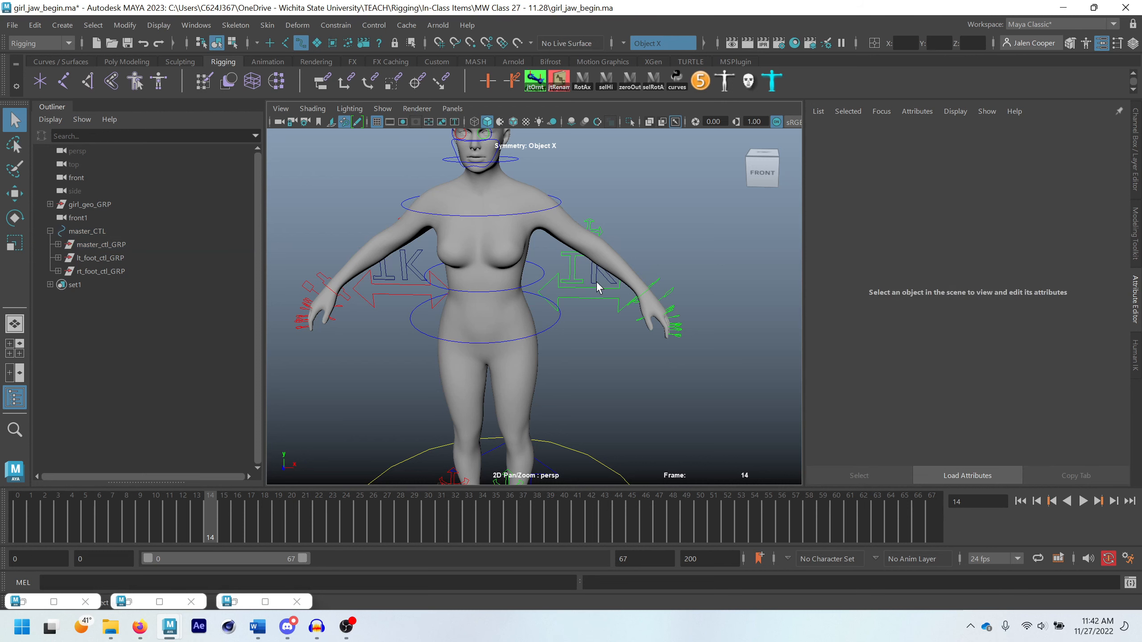
# Enable drawing overrides on polyToCurveShape3 and polyToCurveShape2, the K of the left IK text, and set their index colour to green
pyautogui.click(595, 279)
pyautogui.click(926, 239)
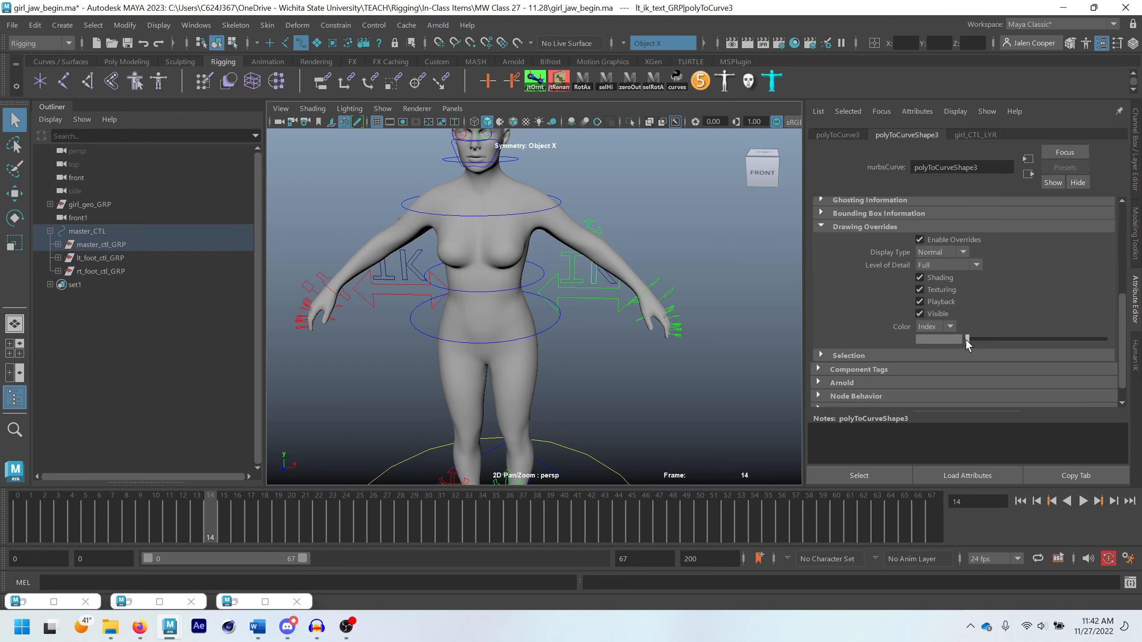
pyautogui.moveTo(966, 340); pyautogui.dragTo(1029, 343)
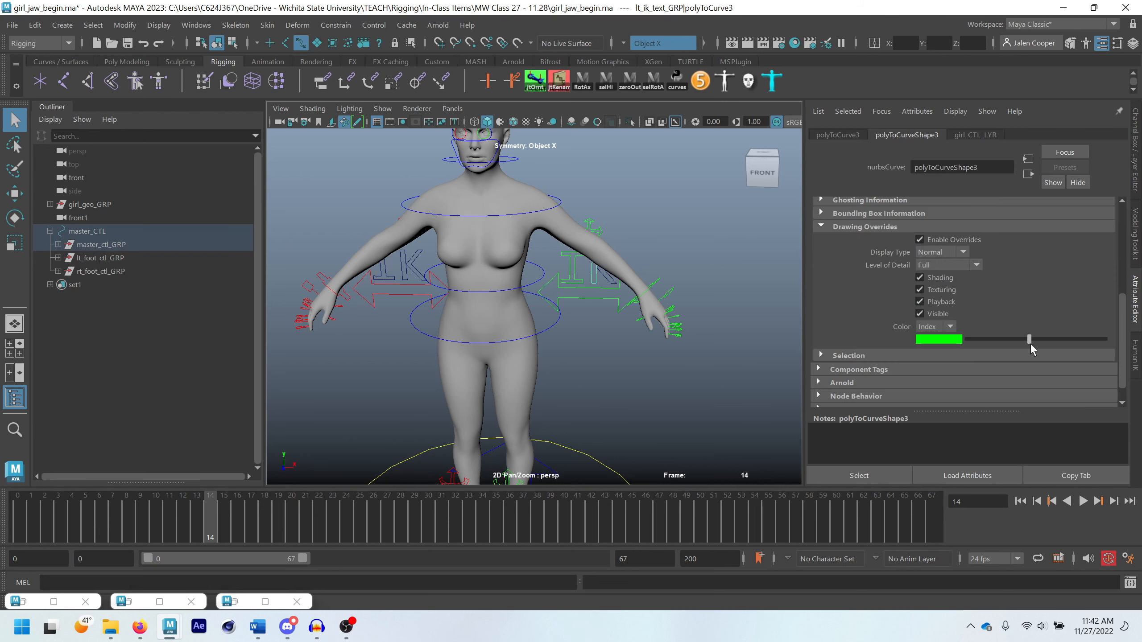
pyautogui.click(605, 283)
pyautogui.click(935, 238)
pyautogui.moveTo(967, 340); pyautogui.dragTo(1029, 341)
# Enable drawing overrides on polyToCurveShape1, the I of the right IK text, and set its index colour to red
pyautogui.scroll(-2, 356, 358)
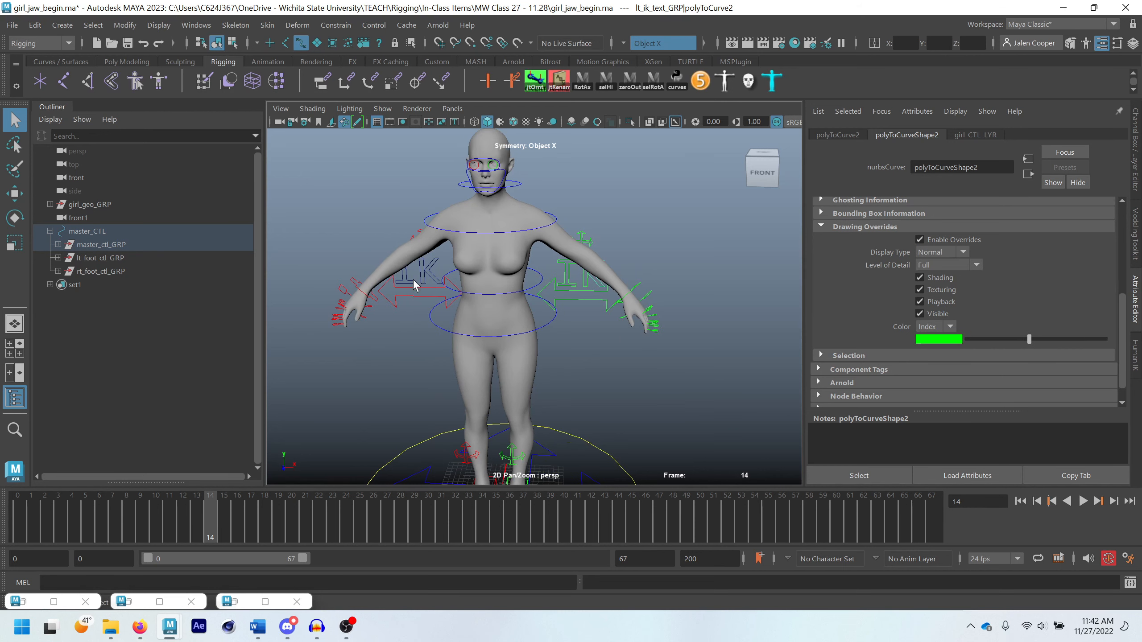
pyautogui.click(414, 285)
pyautogui.click(926, 241)
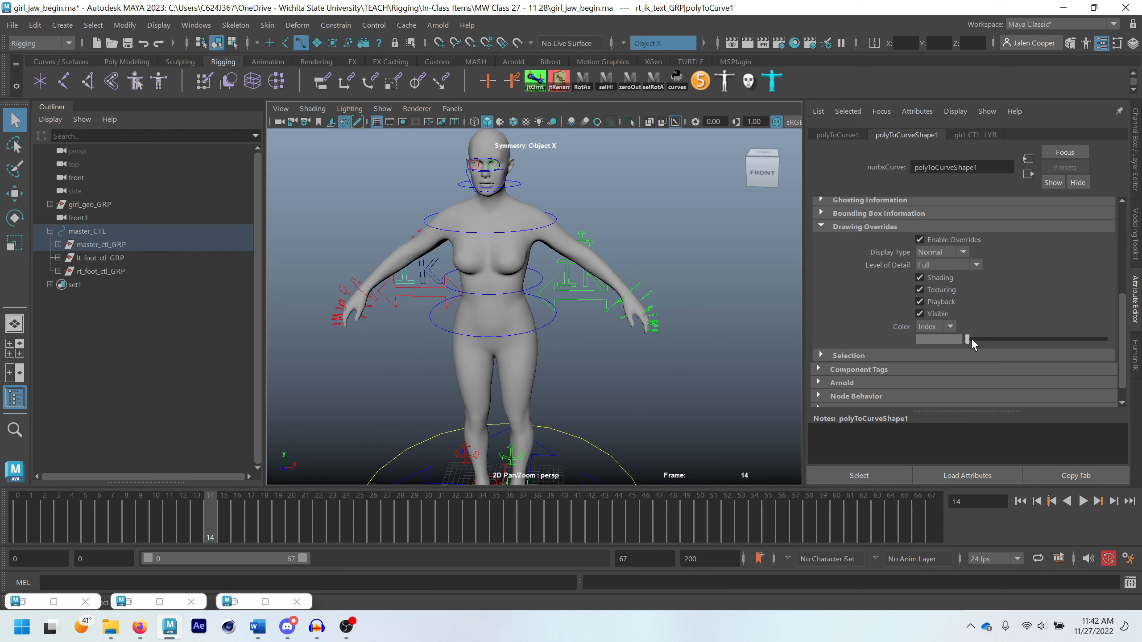
pyautogui.moveTo(971, 340); pyautogui.dragTo(1023, 345)
# Enable drawing overrides on polyToCurveShape3 and polyToCurveShape2, the K of the right IK text, and set their index colour to red
pyautogui.click(425, 283)
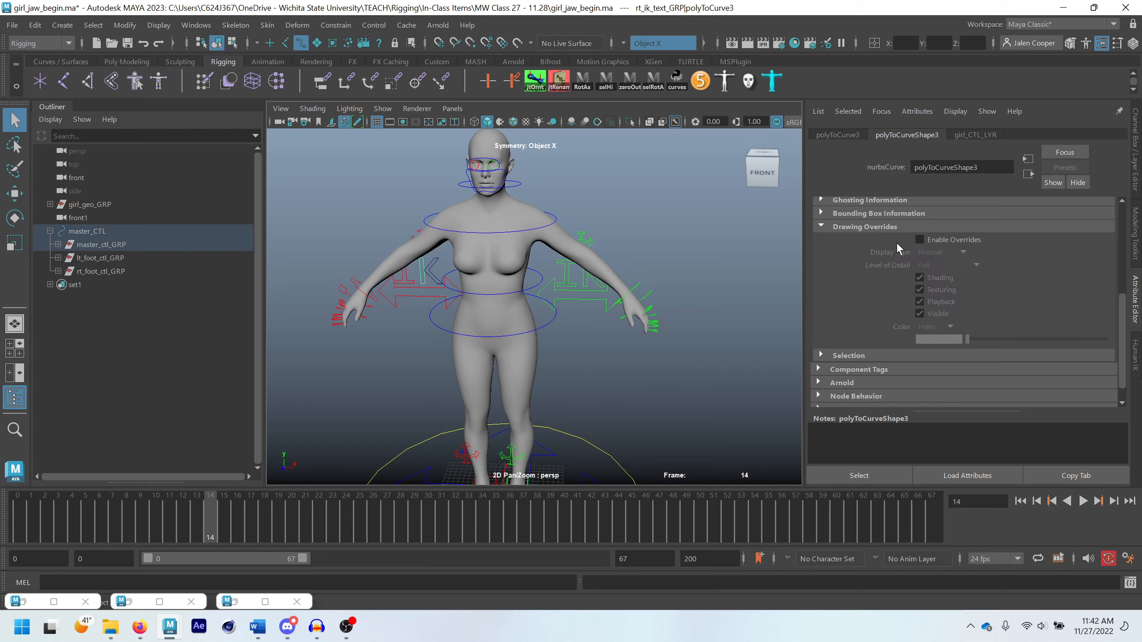
pyautogui.click(919, 240)
pyautogui.moveTo(969, 340); pyautogui.dragTo(1024, 340)
pyautogui.click(432, 282)
pyautogui.click(919, 240)
pyautogui.moveTo(970, 341); pyautogui.dragTo(1024, 344)
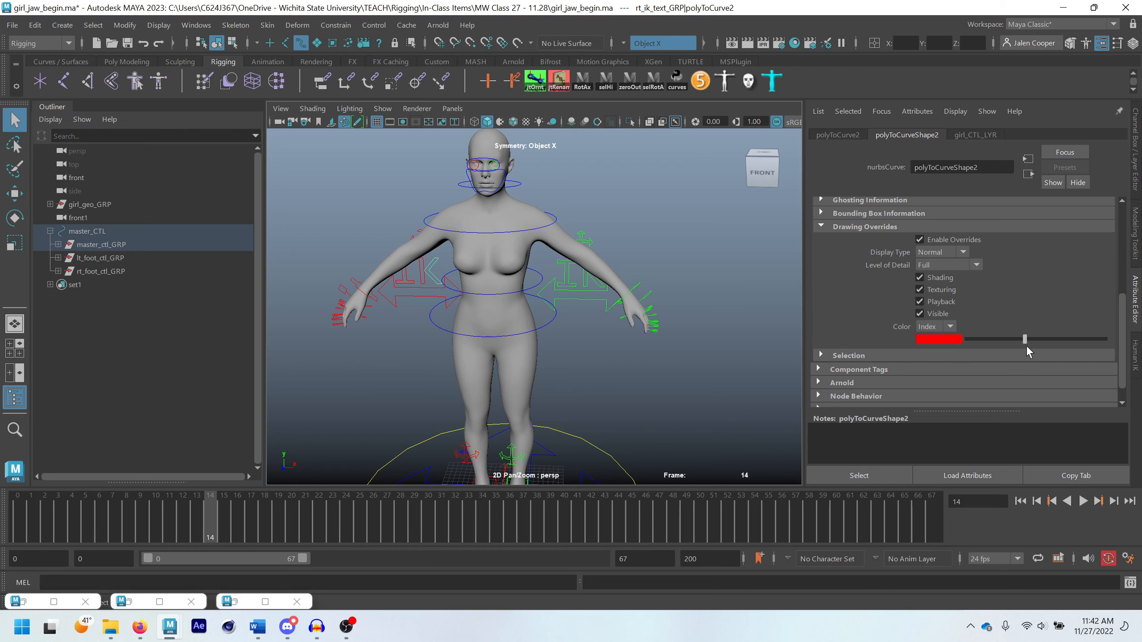
pyautogui.scroll(-5, 535, 371)
pyautogui.scroll(2, 562, 324)
pyautogui.click(586, 302)
pyautogui.scroll(2, 587, 303)
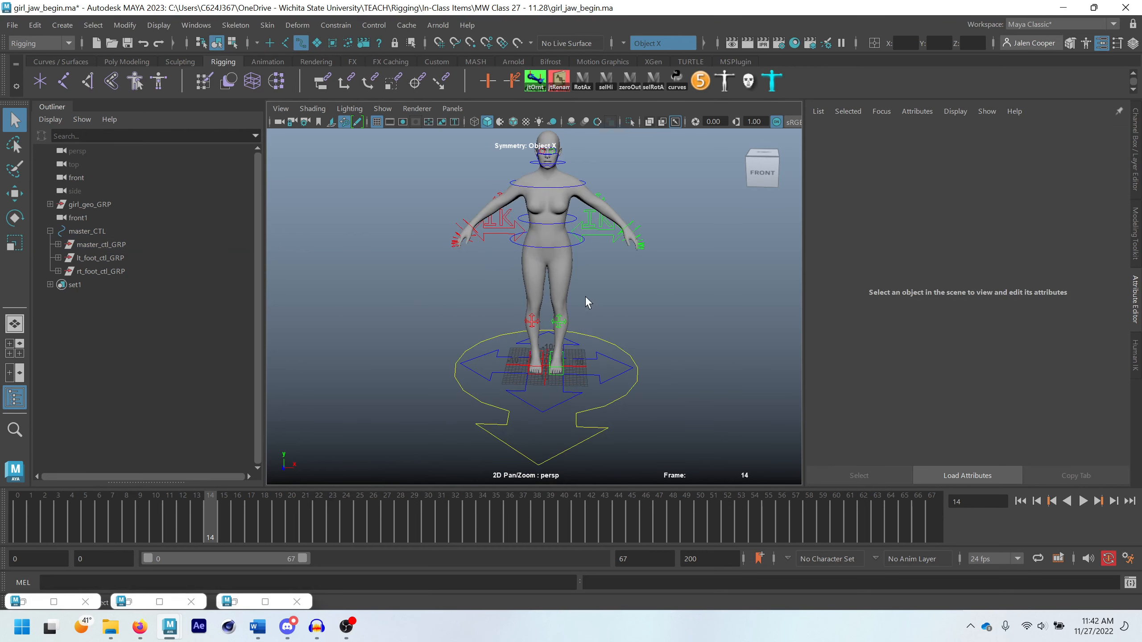
# Select lt_ik_wrist_CTL, the left IK wrist control, and set the Move tool's axis orientation to Object
pyautogui.scroll(2, 618, 207)
pyautogui.keyDown('alt'); pyautogui.moveTo(627, 215); pyautogui.dragTo(555, 333, button='middle'); pyautogui.keyUp('alt')
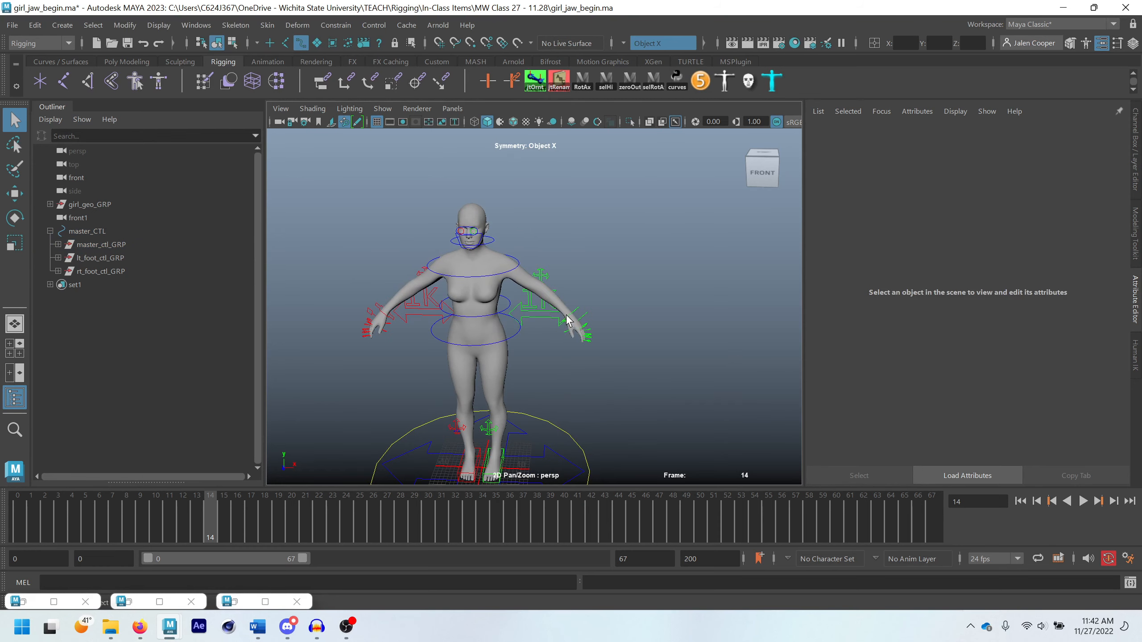
pyautogui.click(566, 320)
pyautogui.press('w')
pyautogui.keyDown('alt'); pyautogui.moveTo(566, 320); pyautogui.dragTo(561, 337); pyautogui.keyUp('alt')
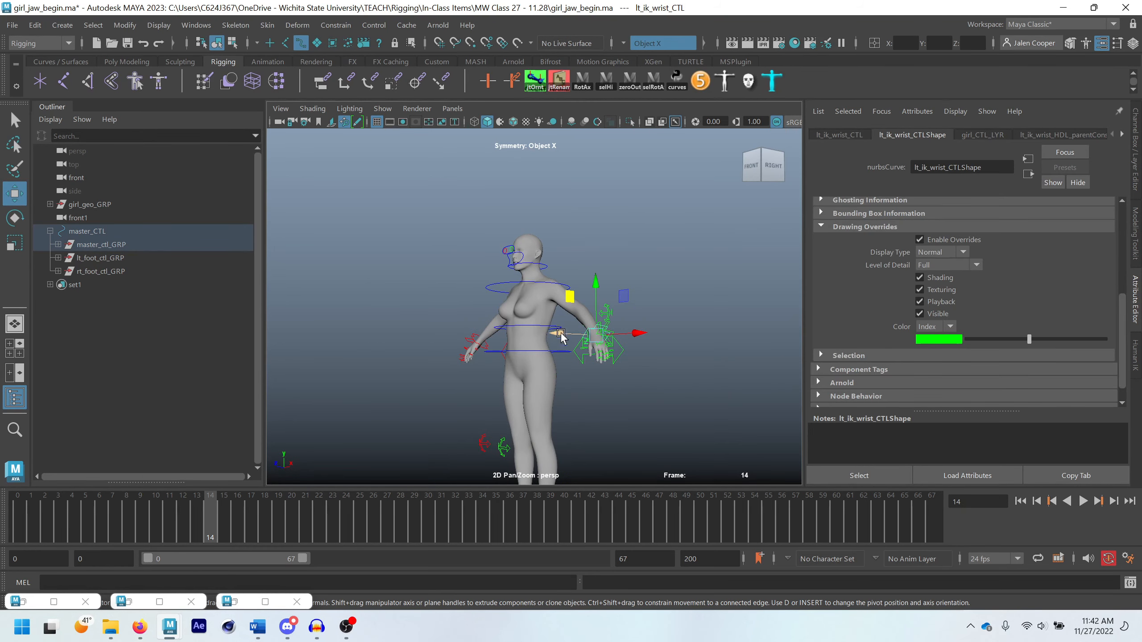
pyautogui.doubleClick(15, 193)
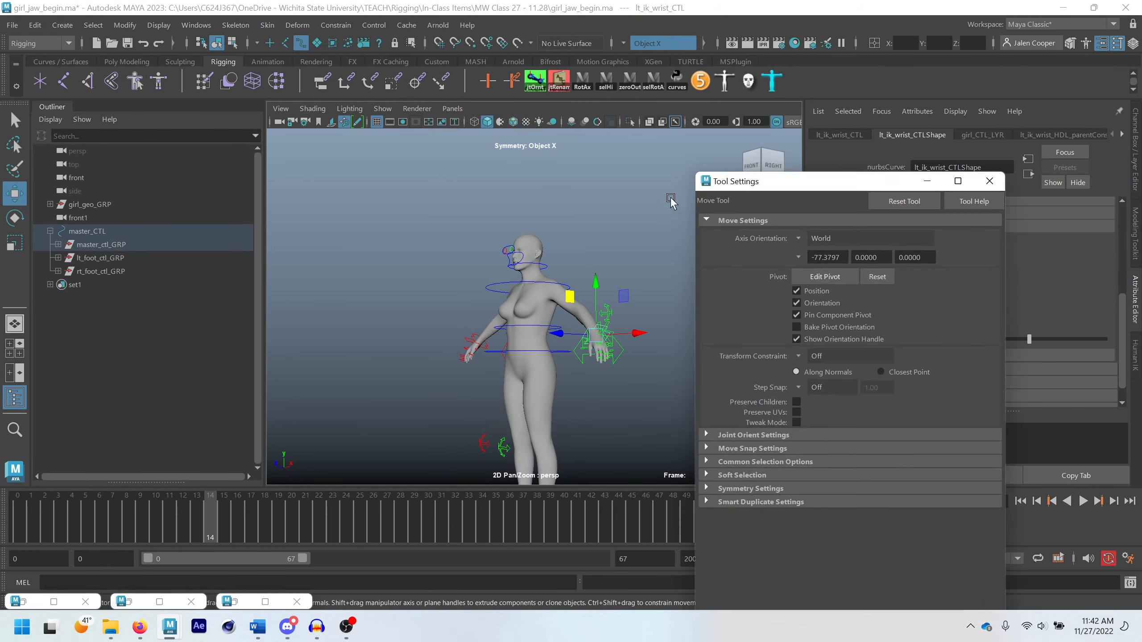
pyautogui.click(798, 241)
pyautogui.click(818, 240)
pyautogui.click(989, 181)
# Test the left IK wrist control by moving it to bend the arm, and undo the move
pyautogui.scroll(2, 589, 391)
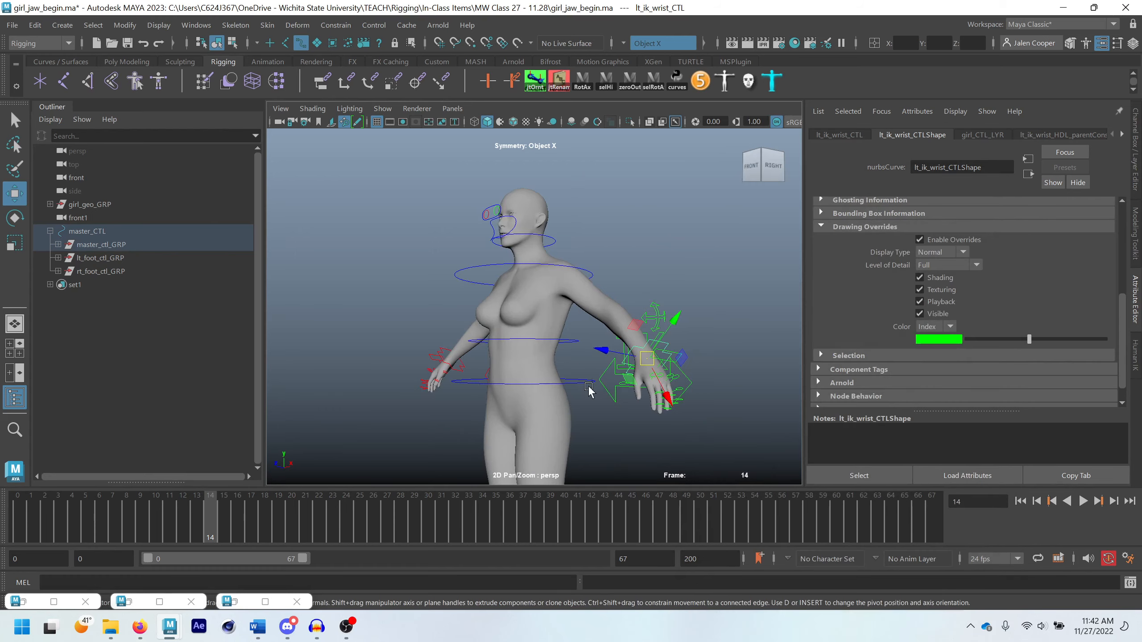
pyautogui.scroll(3, 644, 398)
pyautogui.keyDown('alt'); pyautogui.moveTo(589, 390); pyautogui.dragTo(645, 403); pyautogui.keyUp('alt')
pyautogui.scroll(-2, 645, 403)
pyautogui.keyDown('alt'); pyautogui.moveTo(644, 403); pyautogui.dragTo(585, 393, button='middle'); pyautogui.keyUp('alt')
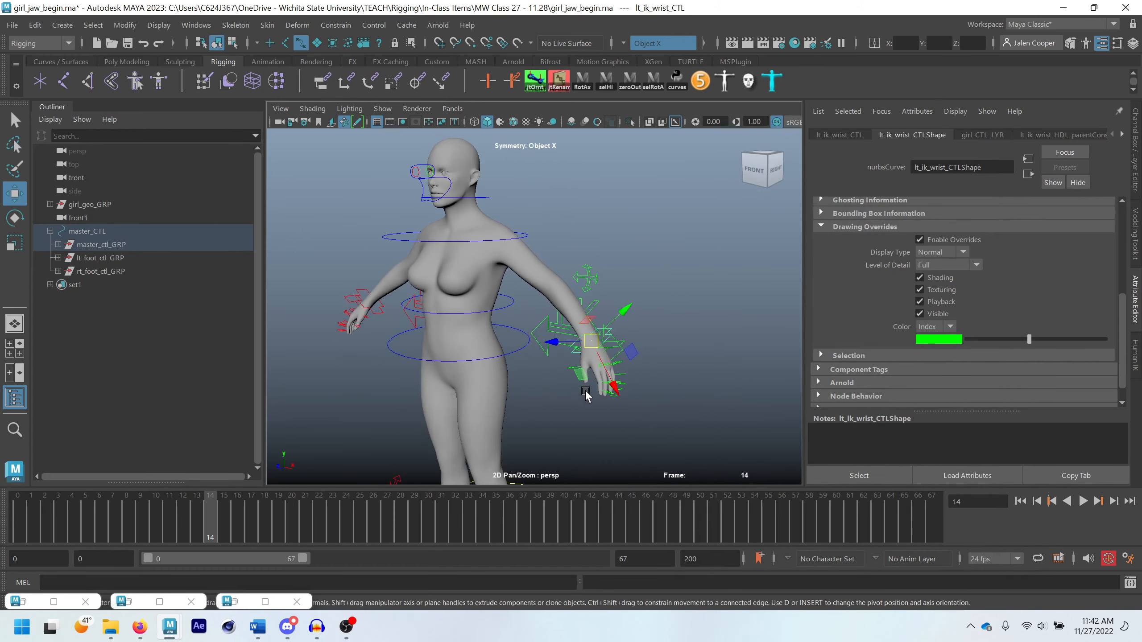
pyautogui.keyDown('alt'); pyautogui.moveTo(586, 393); pyautogui.dragTo(593, 373); pyautogui.keyUp('alt')
pyautogui.press('e')
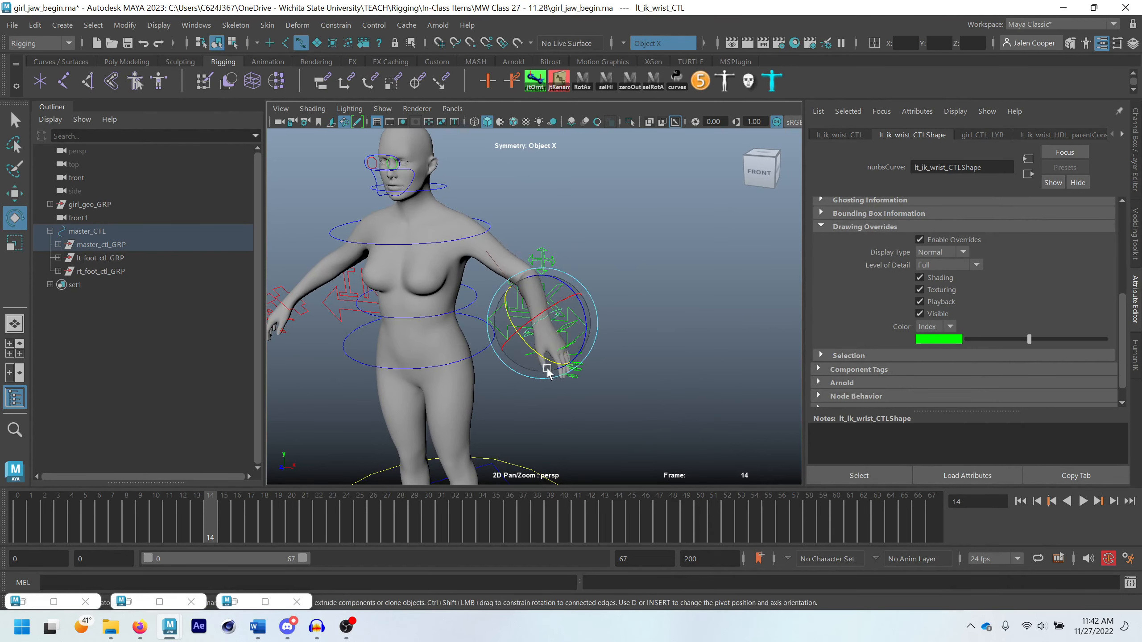
pyautogui.hotkey('ctrl', 'z')
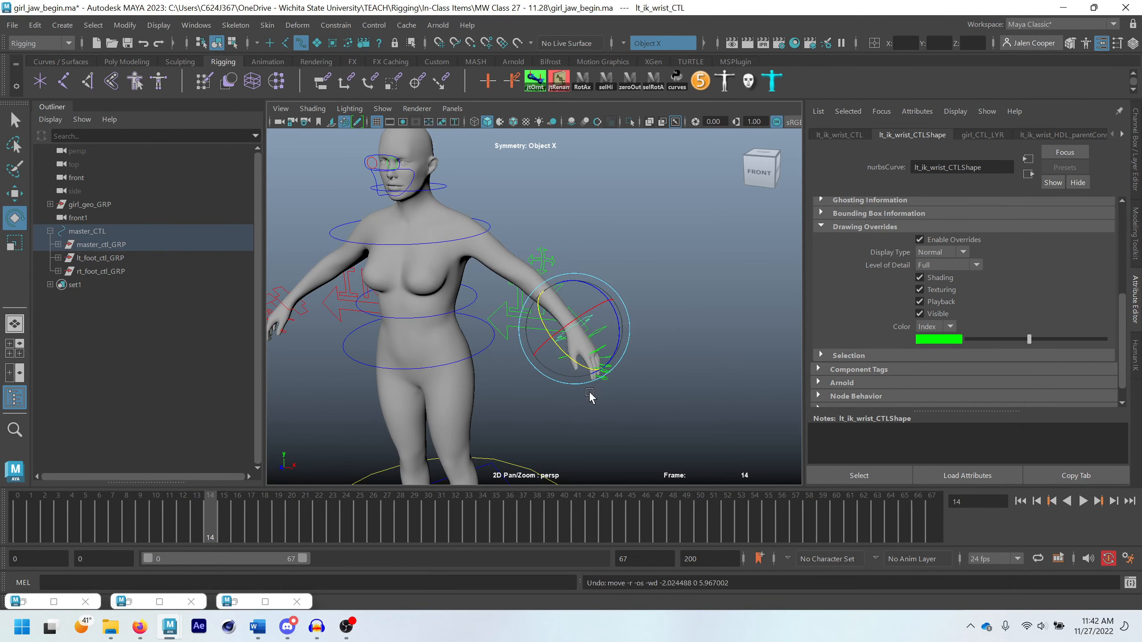
pyautogui.scroll(-5, 590, 396)
pyautogui.press('q')
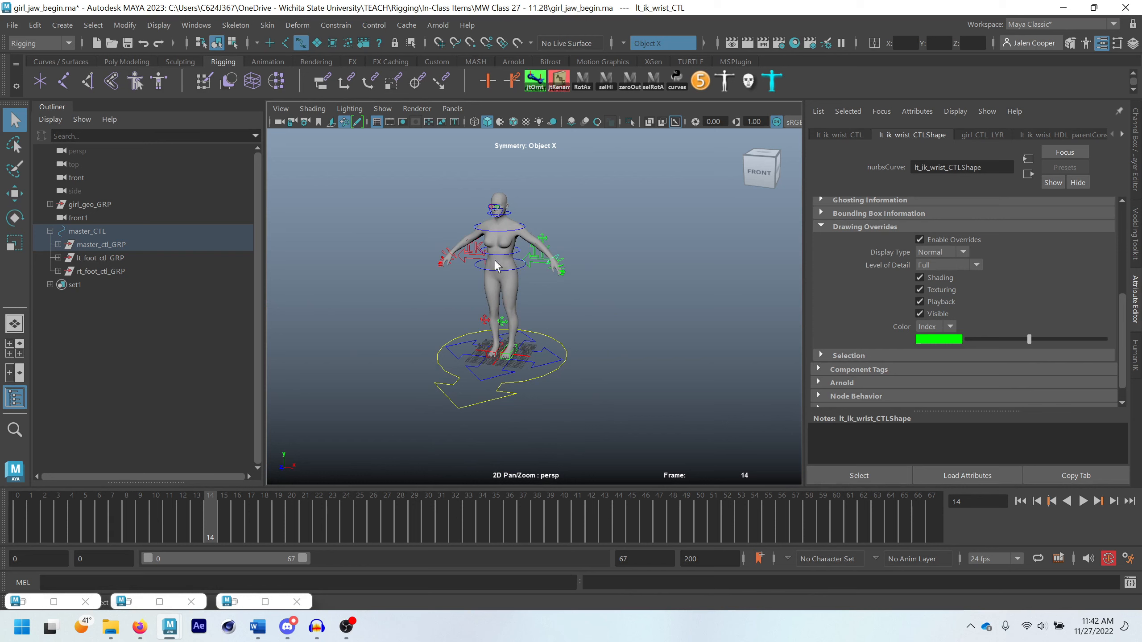
# Reparent lt_ik_wrist_ctl_GRP and rt_ik_wrist_ctl_GRP from spine3_CTL directly under master_CTL and collapse master_ctl_GRP
pyautogui.press('f')
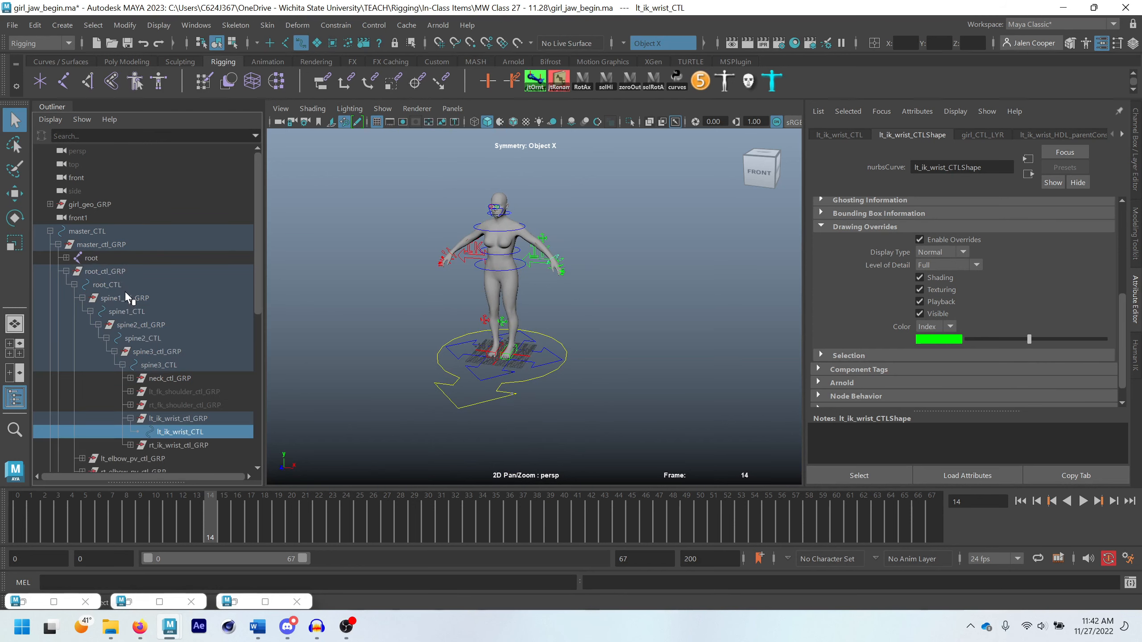
pyautogui.click(177, 419)
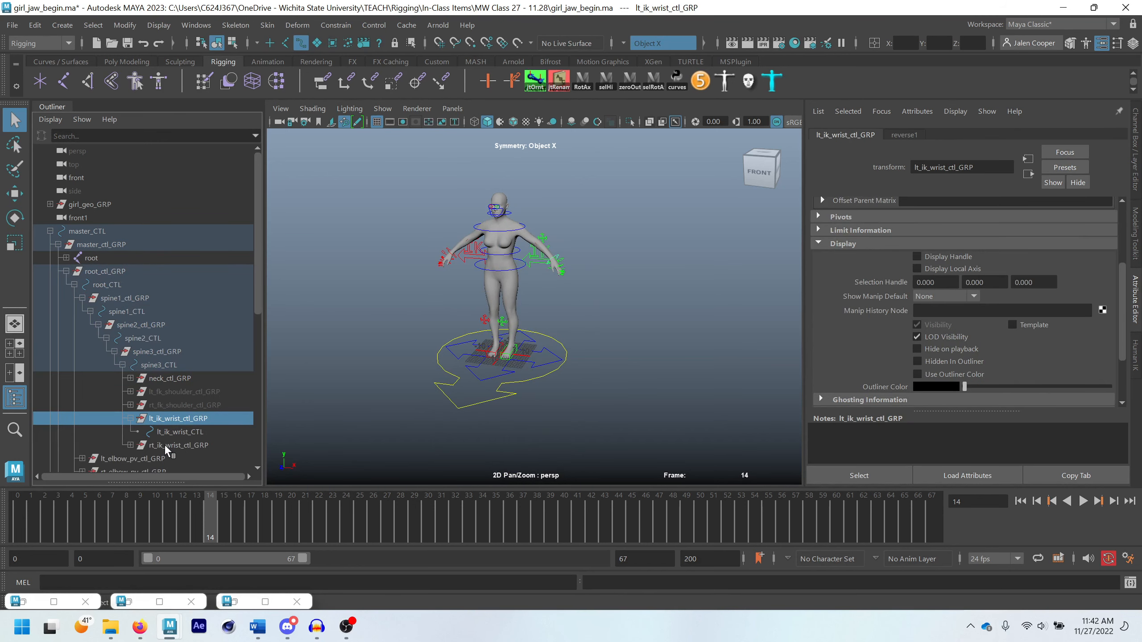
pyautogui.keyDown('ctrl'); pyautogui.click(164, 444); pyautogui.keyUp('ctrl')
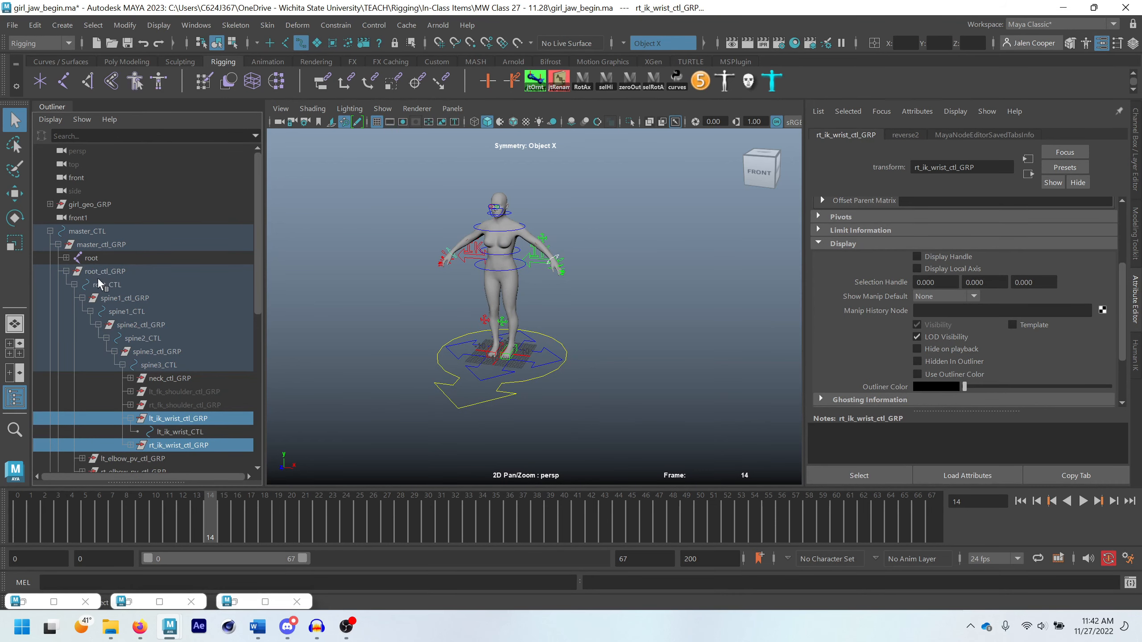
pyautogui.moveTo(179, 425); pyautogui.dragTo(106, 230, button='middle')
pyautogui.click(58, 245)
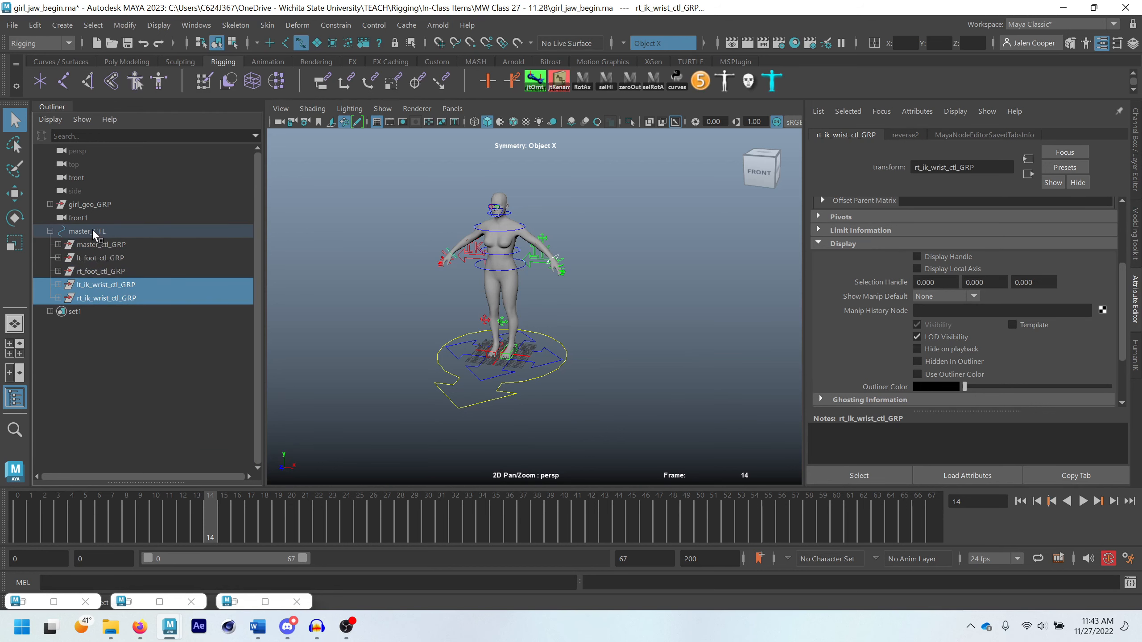
# Test-move root_CTL and master_CTL to check how the arms follow, undoing each move
pyautogui.click(514, 379)
pyautogui.press('w')
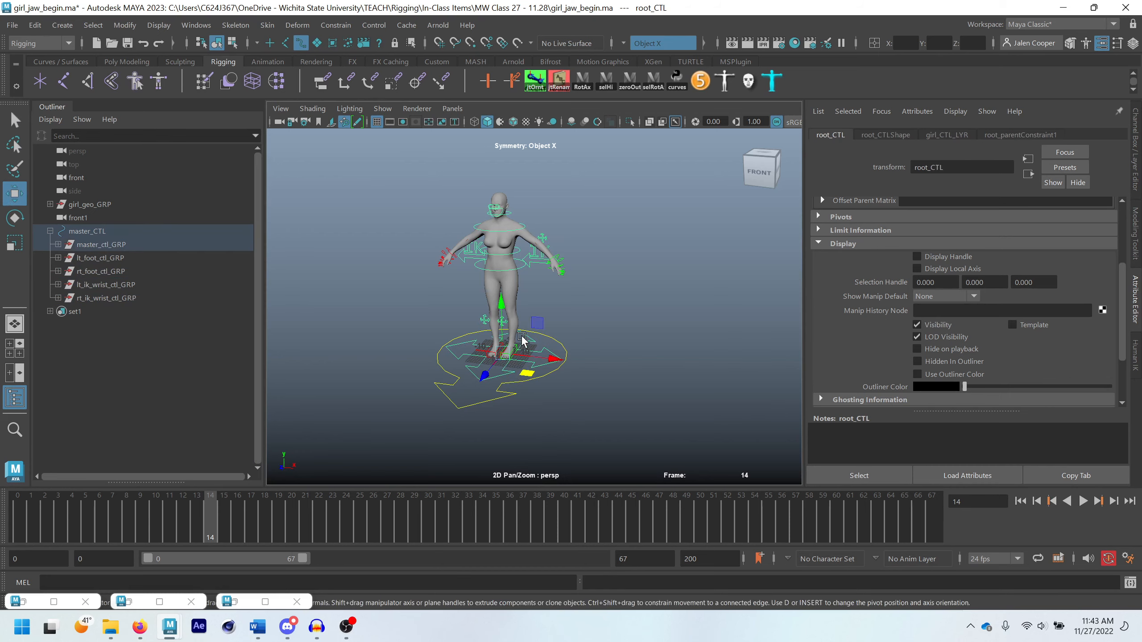
pyautogui.moveTo(539, 329)
pyautogui.mouseDown()
pyautogui.moveTo(539, 342)
pyautogui.moveTo(549, 335)
pyautogui.moveTo(539, 331)
pyautogui.mouseUp()
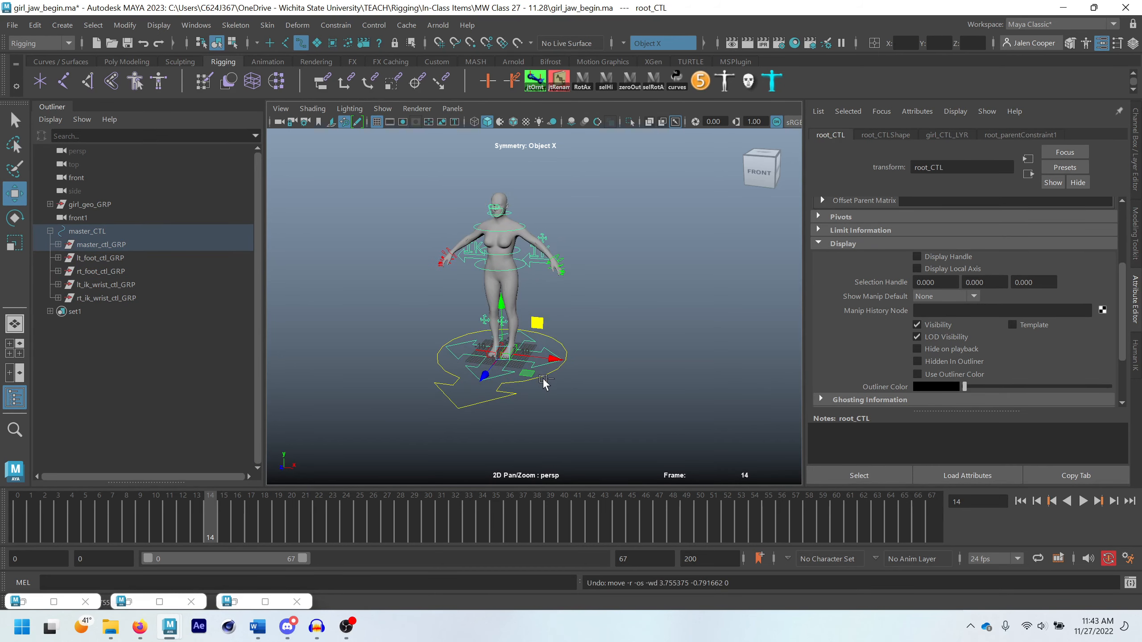
pyautogui.click(507, 385)
pyautogui.moveTo(494, 379); pyautogui.dragTo(461, 395)
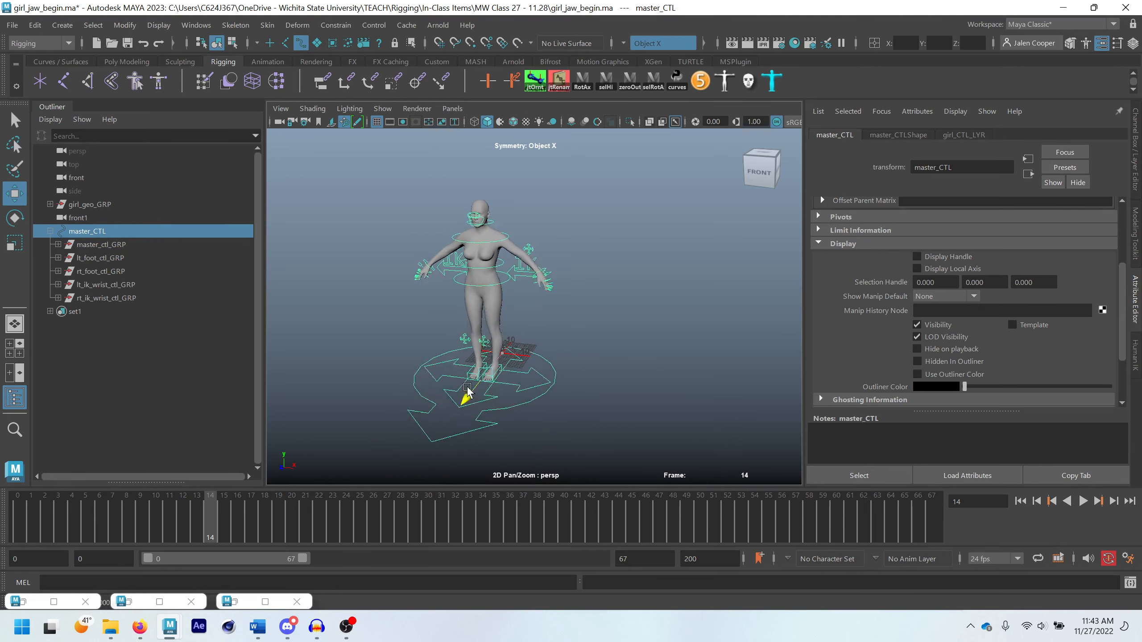
pyautogui.hotkey('ctrl', 'z')
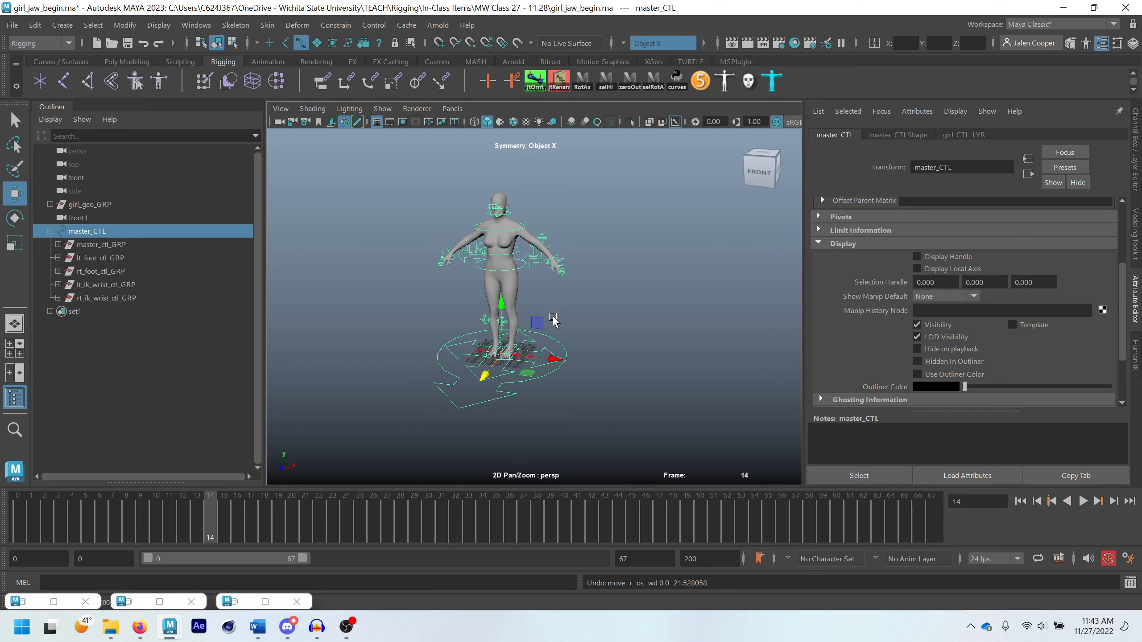
pyautogui.scroll(4, 553, 318)
pyautogui.keyDown('alt'); pyautogui.moveTo(548, 365); pyautogui.dragTo(511, 377); pyautogui.keyUp('alt')
pyautogui.press('q')
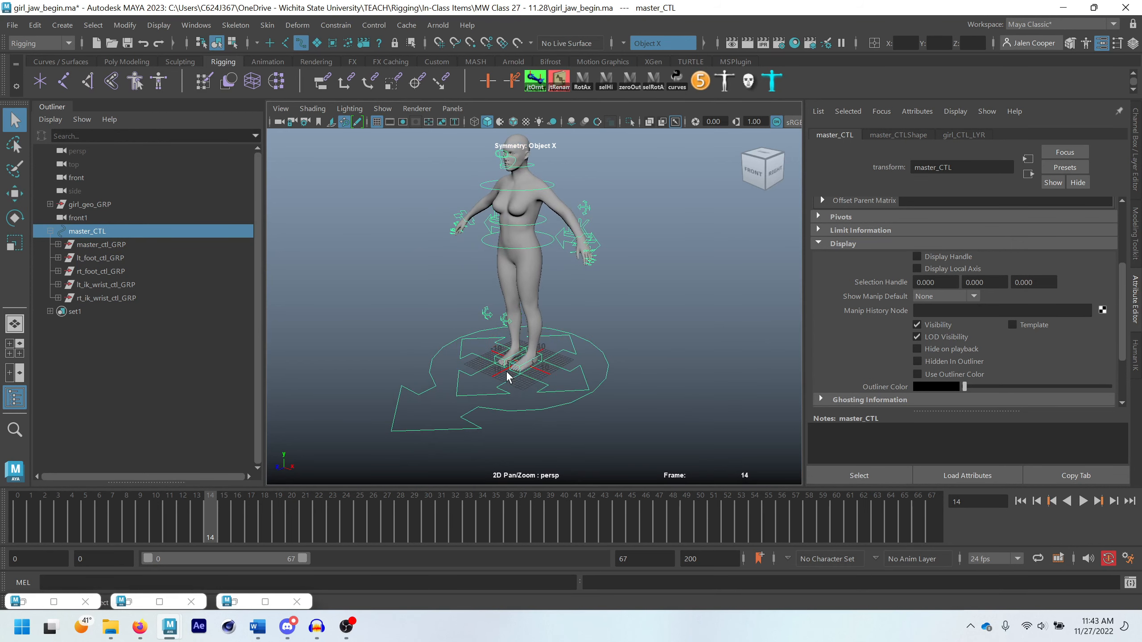
# Repeat the move test on root_CTL from a closer view and undo the move
pyautogui.scroll(4, 507, 375)
pyautogui.keyDown('alt'); pyautogui.moveTo(507, 374); pyautogui.dragTo(527, 339, button='middle'); pyautogui.keyUp('alt')
pyautogui.click(578, 363)
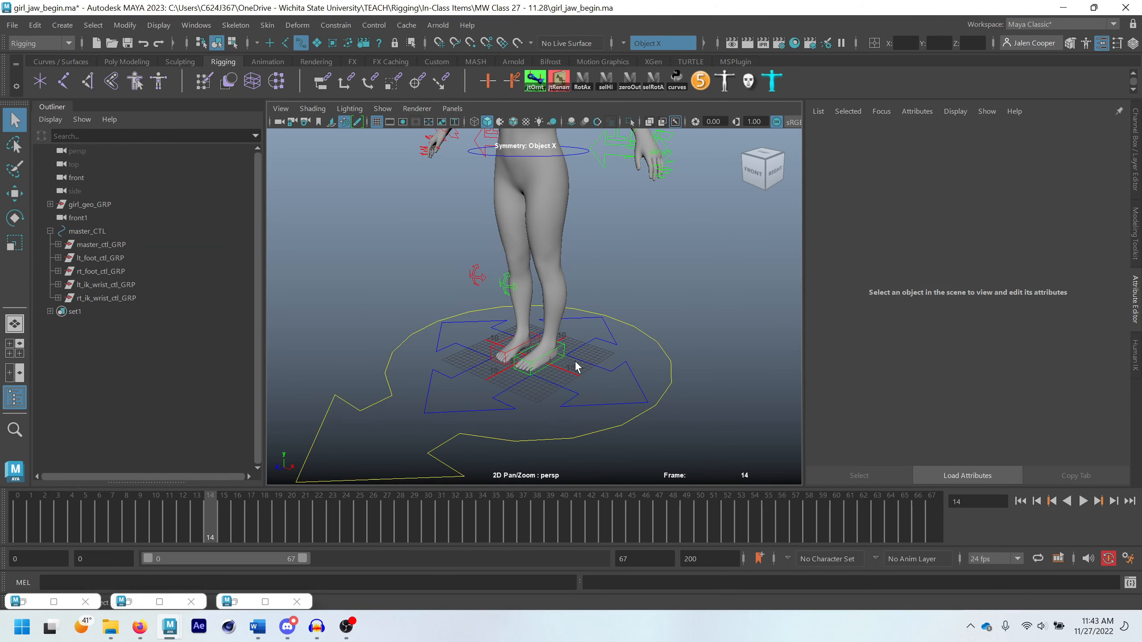
pyautogui.click(582, 368)
pyautogui.scroll(-3, 562, 341)
pyautogui.press('w')
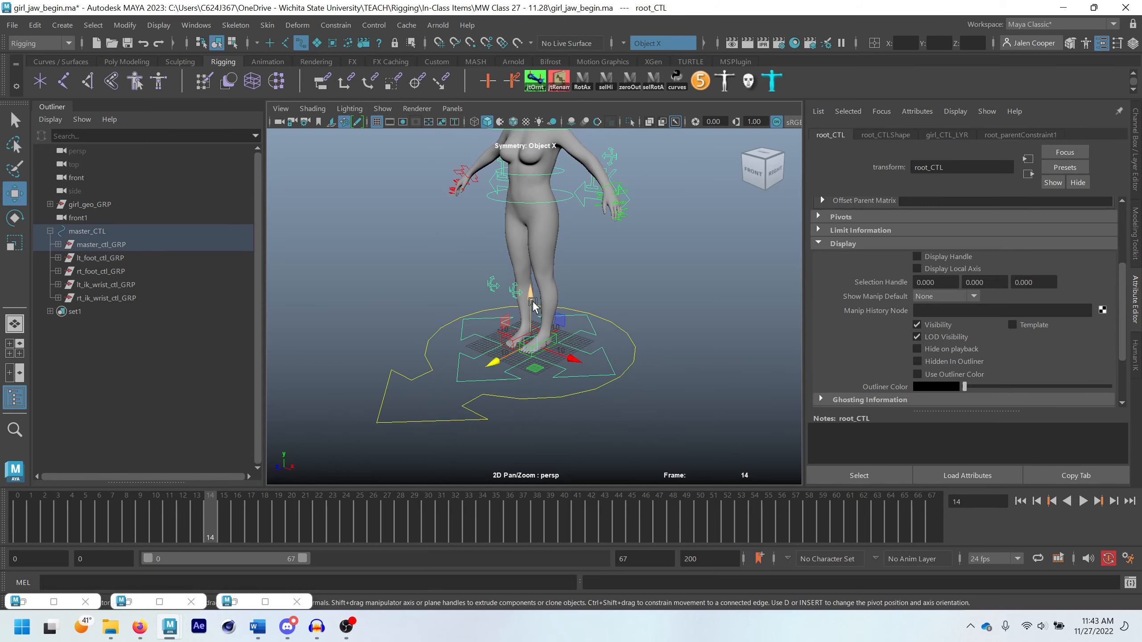
pyautogui.moveTo(532, 307); pyautogui.dragTo(618, 321)
pyautogui.hotkey('ctrl', 'z')
pyautogui.scroll(-2, 561, 323)
pyautogui.press('q')
pyautogui.scroll(2, 455, 235)
pyautogui.keyDown('alt'); pyautogui.moveTo(514, 246); pyautogui.dragTo(559, 263, button='middle'); pyautogui.keyUp('alt')
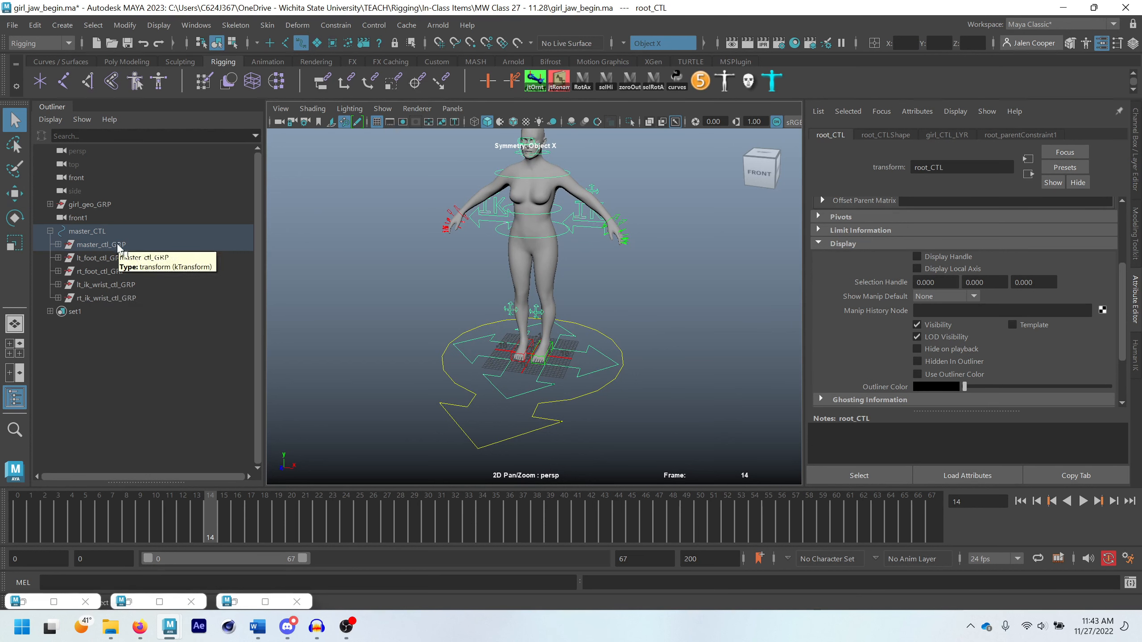
# Show the channels of master_CTL in the Channel Box and clear the selection
pyautogui.click(572, 405)
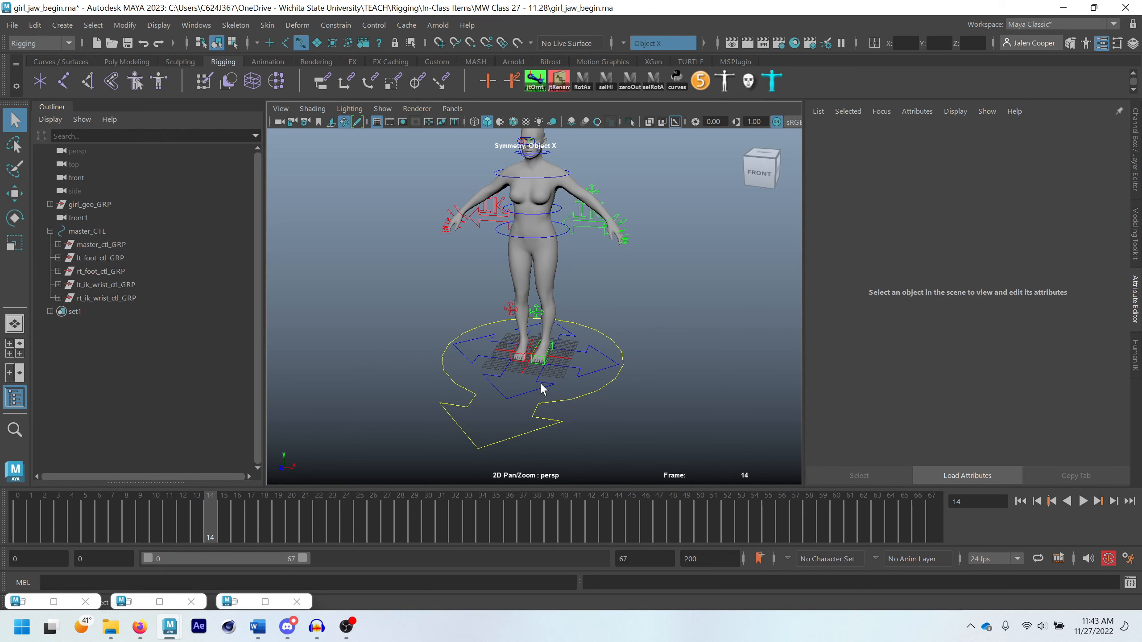
pyautogui.click(560, 387)
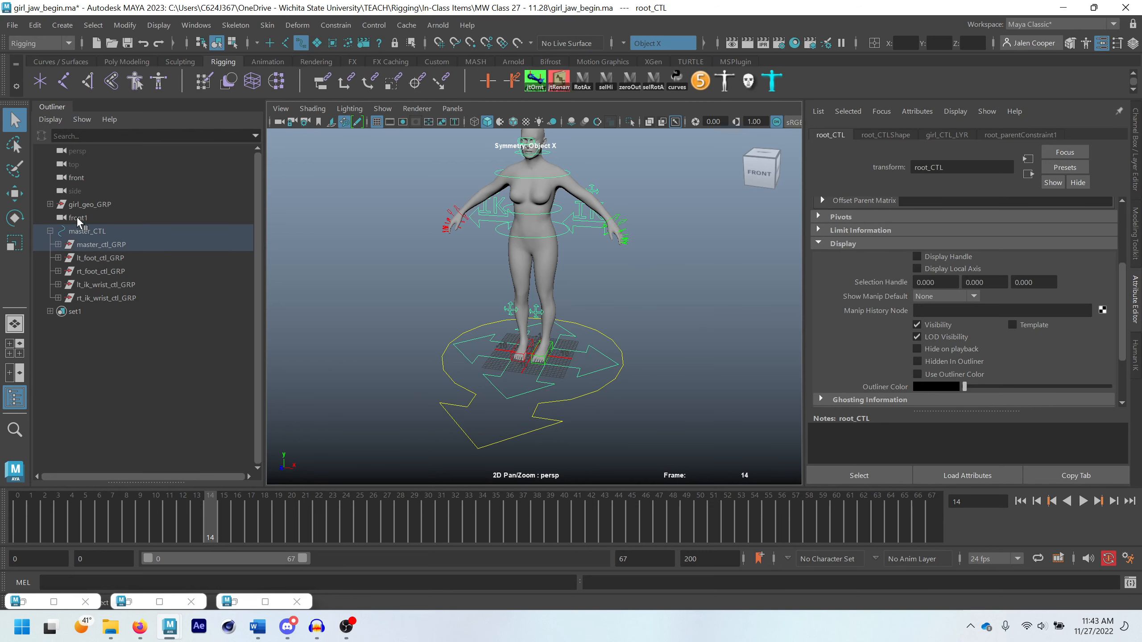
pyautogui.click(87, 231)
pyautogui.hotkey('ctrl', 'a')
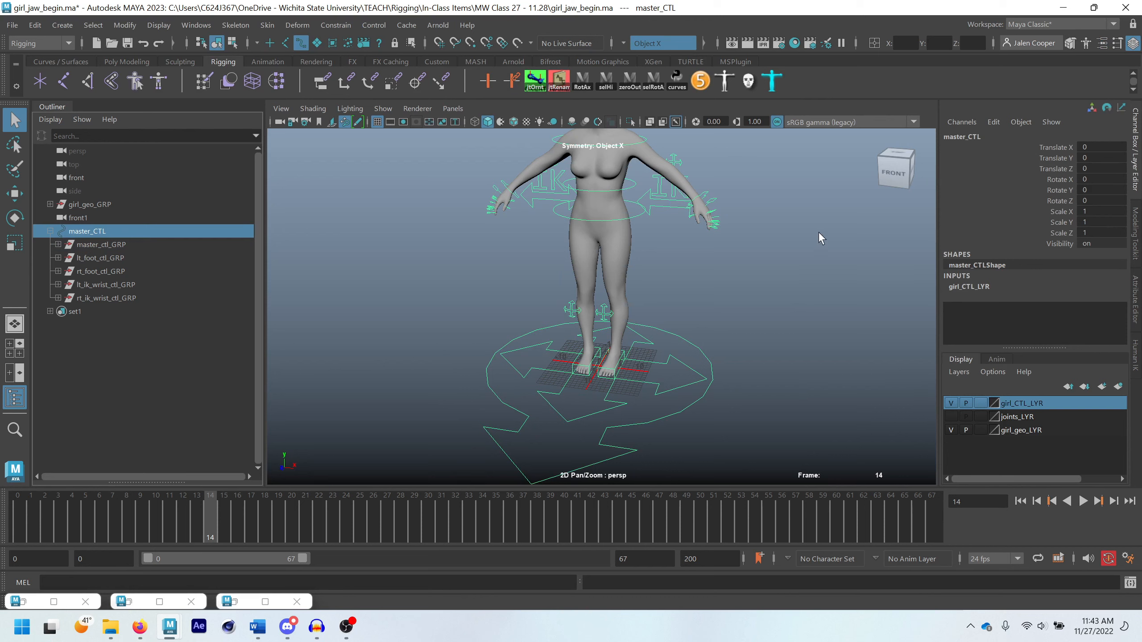
pyautogui.scroll(-2, 698, 221)
pyautogui.scroll(-1, 602, 213)
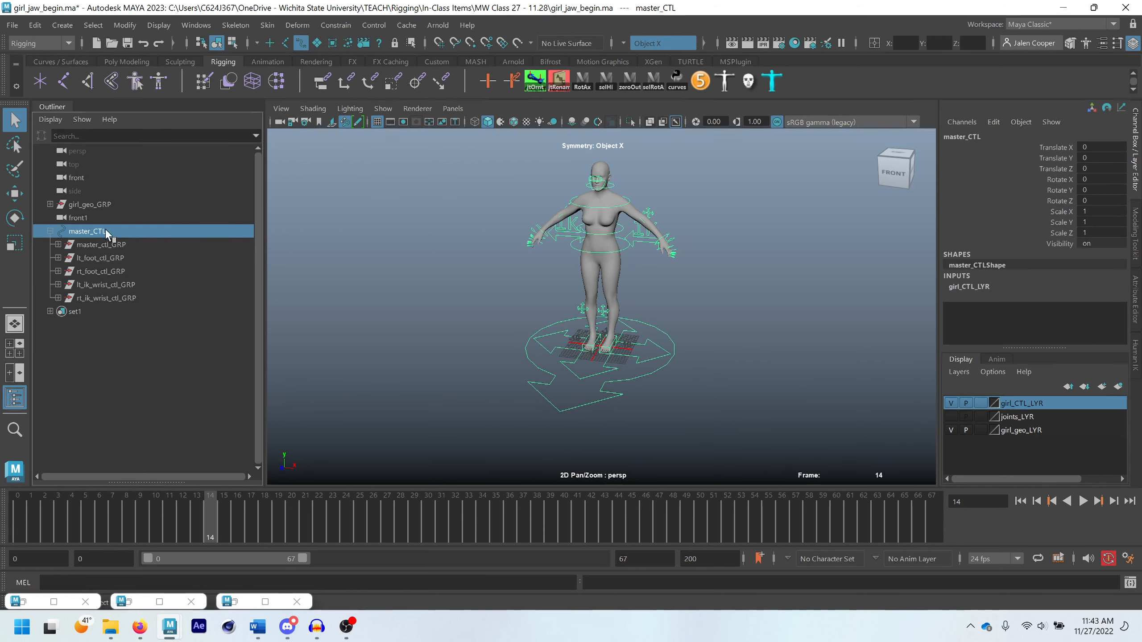
pyautogui.click(694, 431)
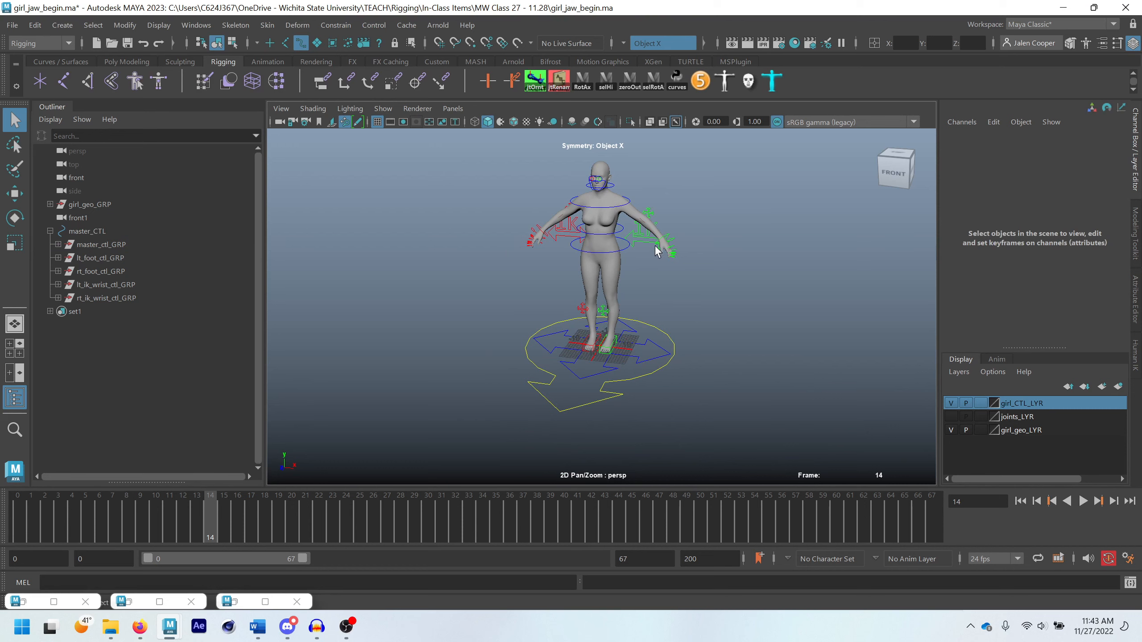
# Set the IK/FK Switch attribute of lt_ik_fk_switch_CTL to 1
pyautogui.keyDown('alt'); pyautogui.moveTo(664, 205); pyautogui.dragTo(696, 290, button='middle'); pyautogui.keyUp('alt')
pyautogui.scroll(3, 696, 291)
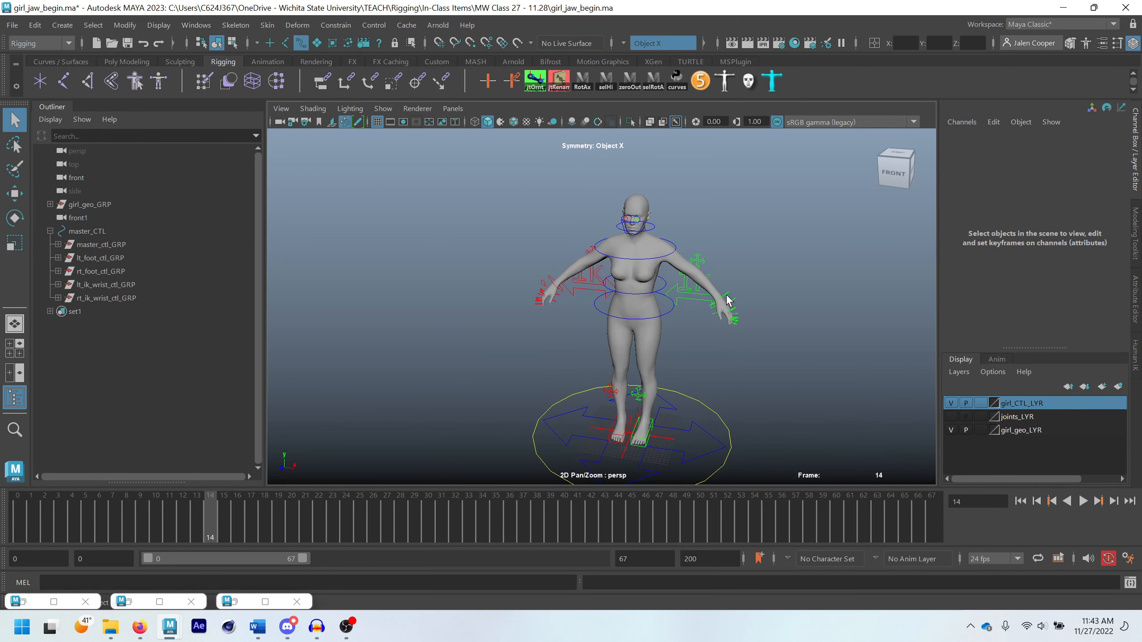
pyautogui.click(685, 300)
pyautogui.click(1101, 157)
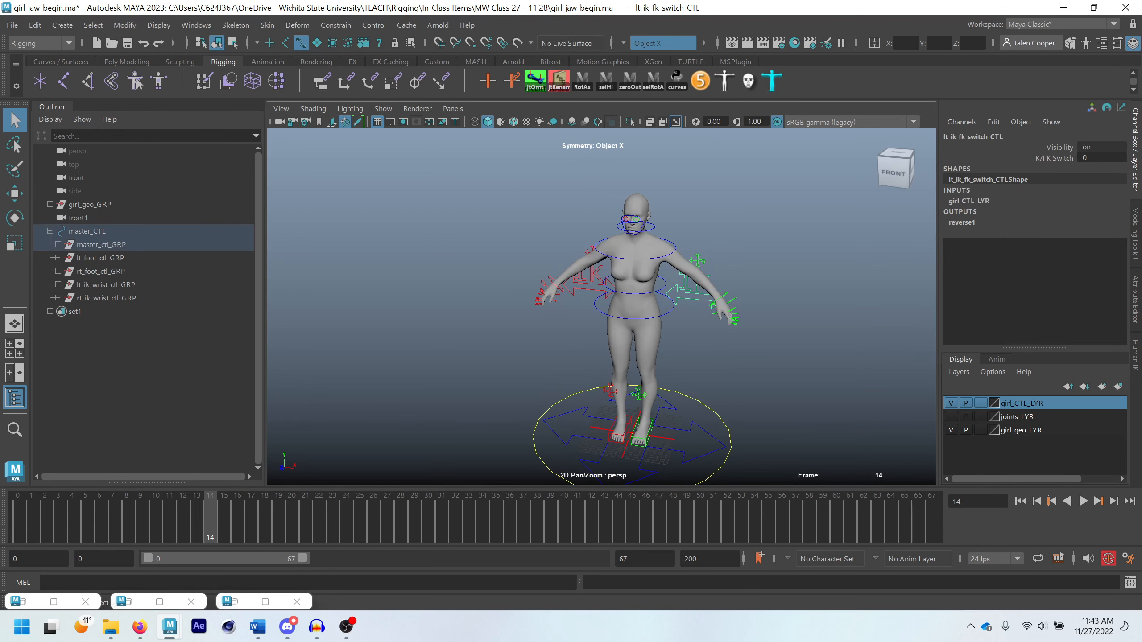
pyautogui.write('1')
pyautogui.press('Return')
# Rotate lt_fk_shoulder_CTL about -48 degrees in Y to swing the left arm
pyautogui.click(673, 240)
pyautogui.press('e')
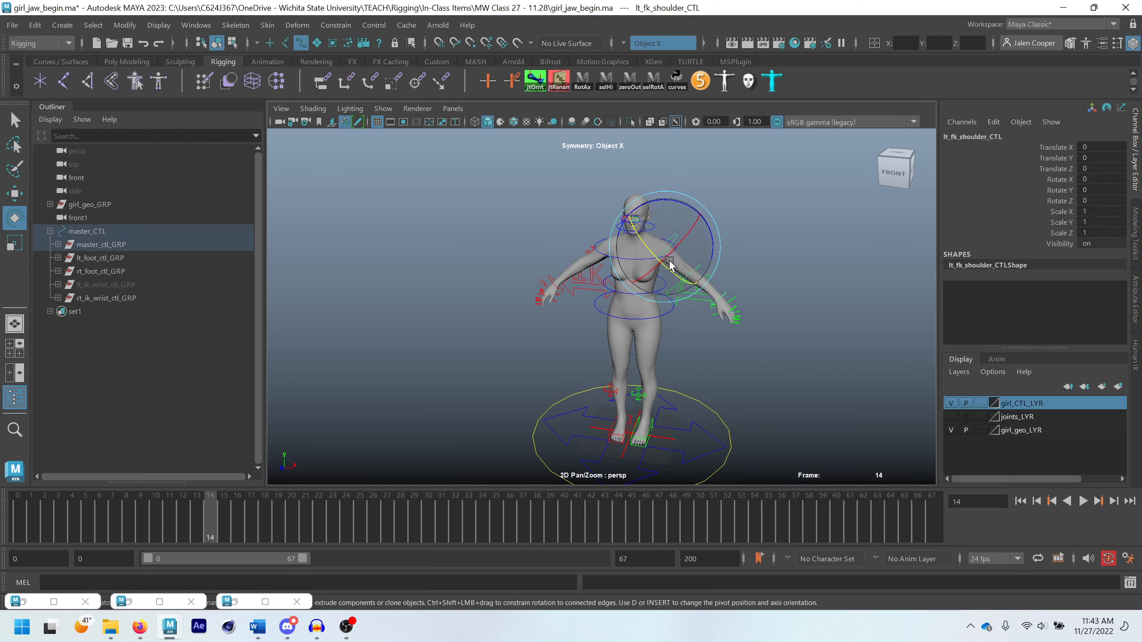
pyautogui.moveTo(674, 245); pyautogui.dragTo(600, 267)
pyautogui.press('q')
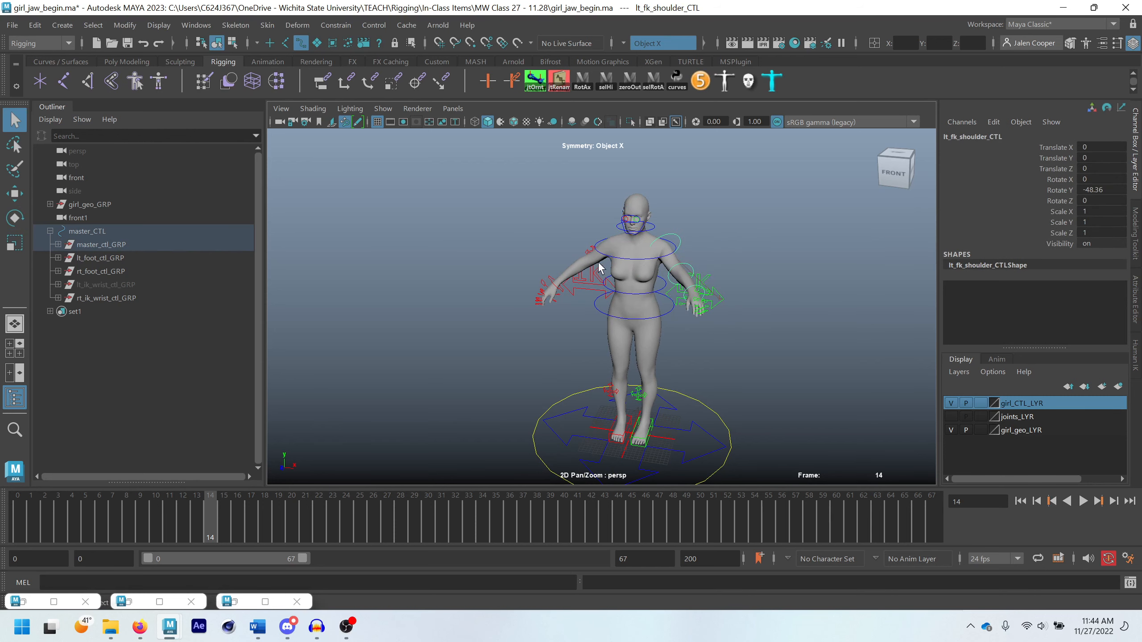
# Move the right IK wrist control to bend the right arm and reposition rt_elbow_pv_CTL to aim the elbow
pyautogui.click(544, 300)
pyautogui.press('w')
pyautogui.keyDown('alt'); pyautogui.moveTo(544, 299); pyautogui.dragTo(585, 323); pyautogui.keyUp('alt')
pyautogui.press('e')
pyautogui.press('w')
pyautogui.click(506, 253)
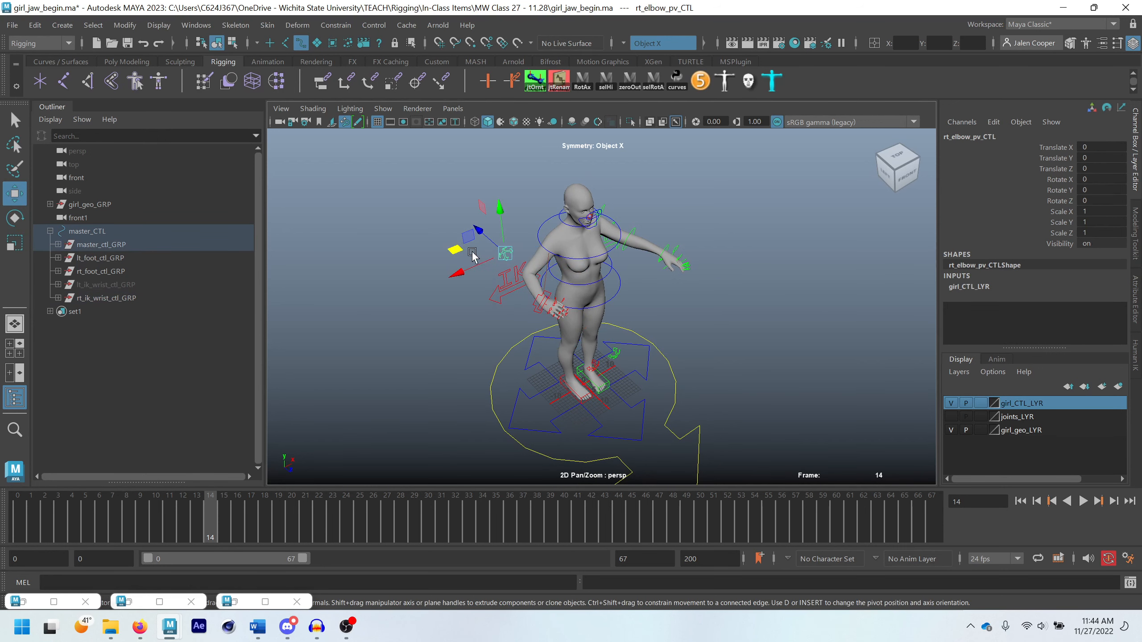
pyautogui.moveTo(468, 237); pyautogui.dragTo(460, 260)
# Raise the right foot control and lt_foot_CTL to bend both legs
pyautogui.click(562, 383)
pyautogui.keyDown('alt'); pyautogui.moveTo(568, 417); pyautogui.dragTo(580, 375); pyautogui.keyUp('alt')
pyautogui.click(620, 437)
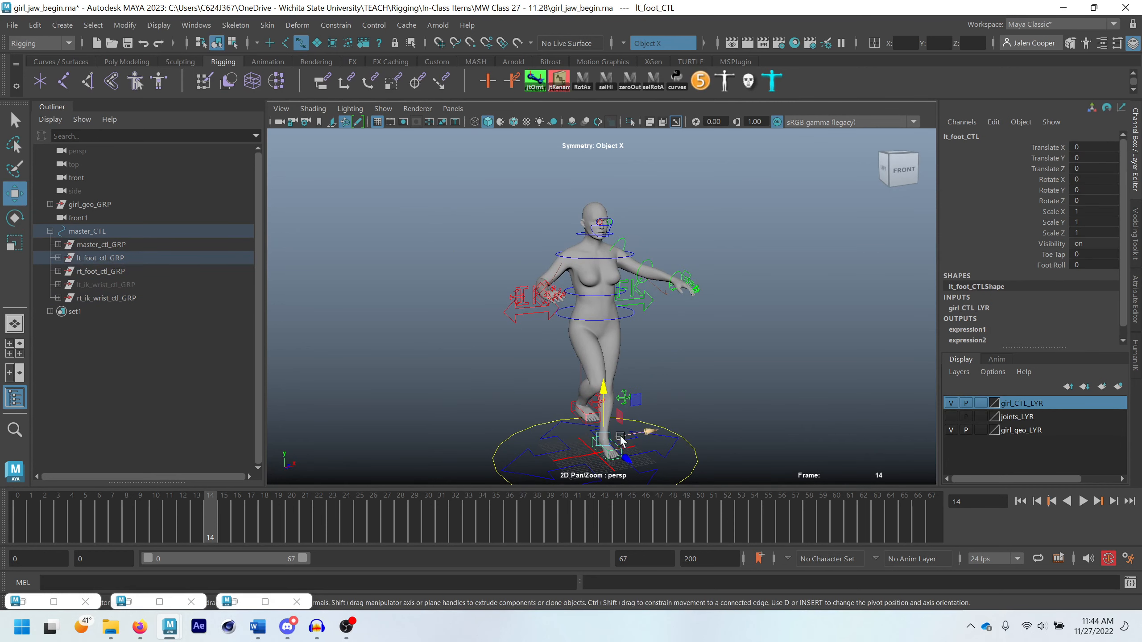
pyautogui.click(605, 419)
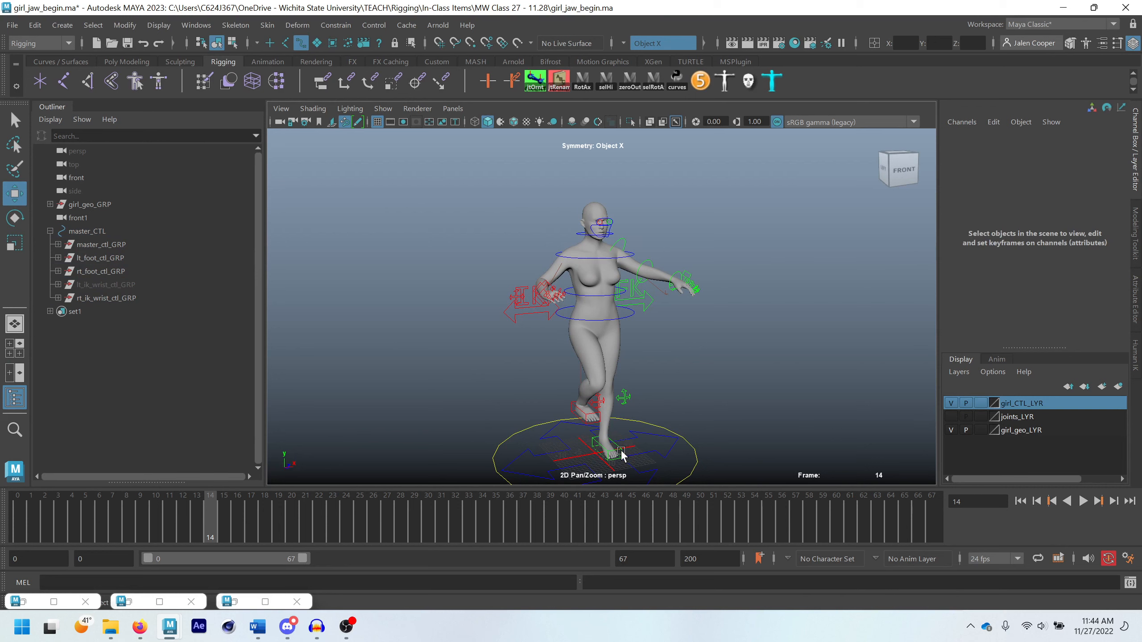
pyautogui.click(621, 451)
pyautogui.moveTo(605, 406); pyautogui.dragTo(609, 380)
pyautogui.press('q')
# Move lt_knee_pv_CTL to turn the left knee outward and shift rt_knee_pv_CTL to about Translate X -7.6, Z -2.1
pyautogui.click(628, 399)
pyautogui.press('w')
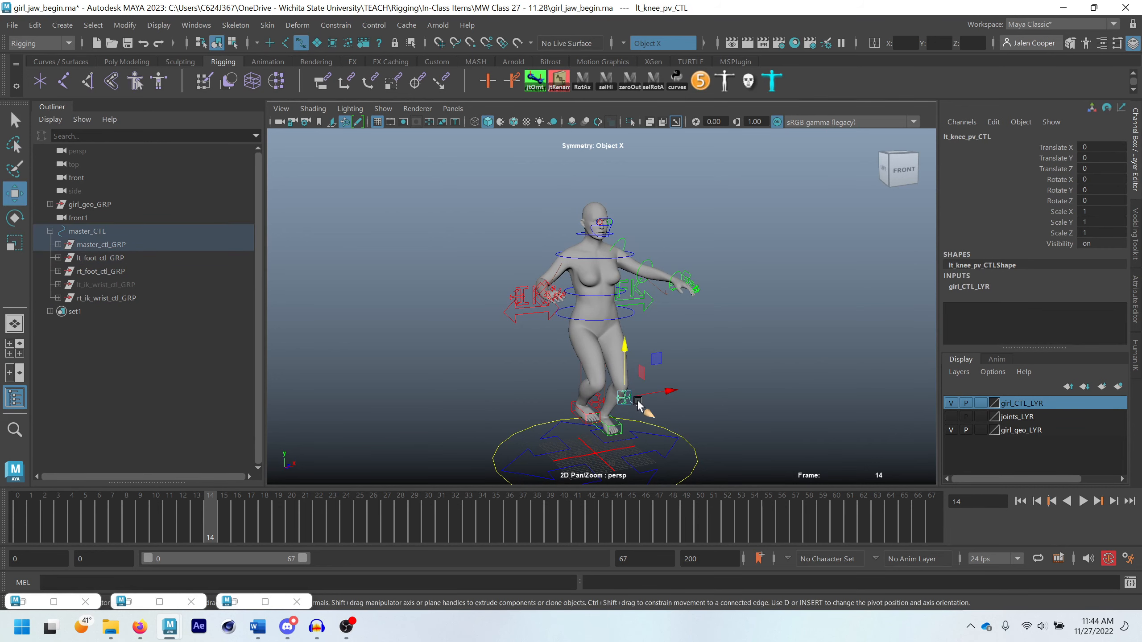
pyautogui.keyDown('alt'); pyautogui.moveTo(662, 411); pyautogui.dragTo(615, 398); pyautogui.keyUp('alt')
pyautogui.click(600, 386)
pyautogui.scroll(-3, 674, 354)
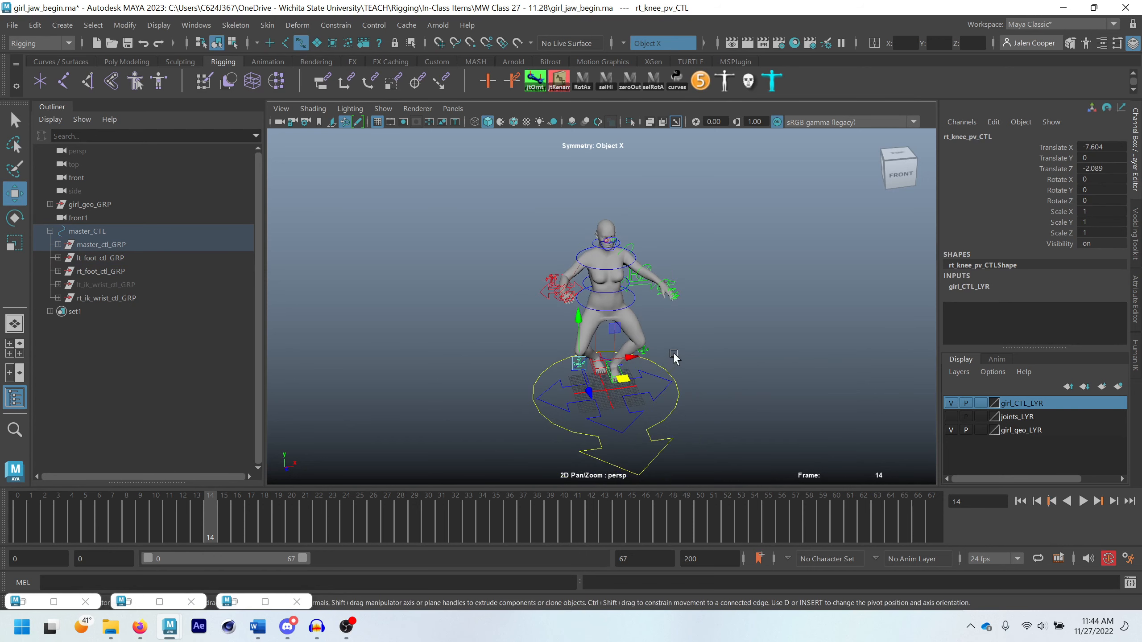
pyautogui.keyDown('alt'); pyautogui.moveTo(674, 358); pyautogui.dragTo(691, 339); pyautogui.keyUp('alt')
pyautogui.scroll(3, 642, 252)
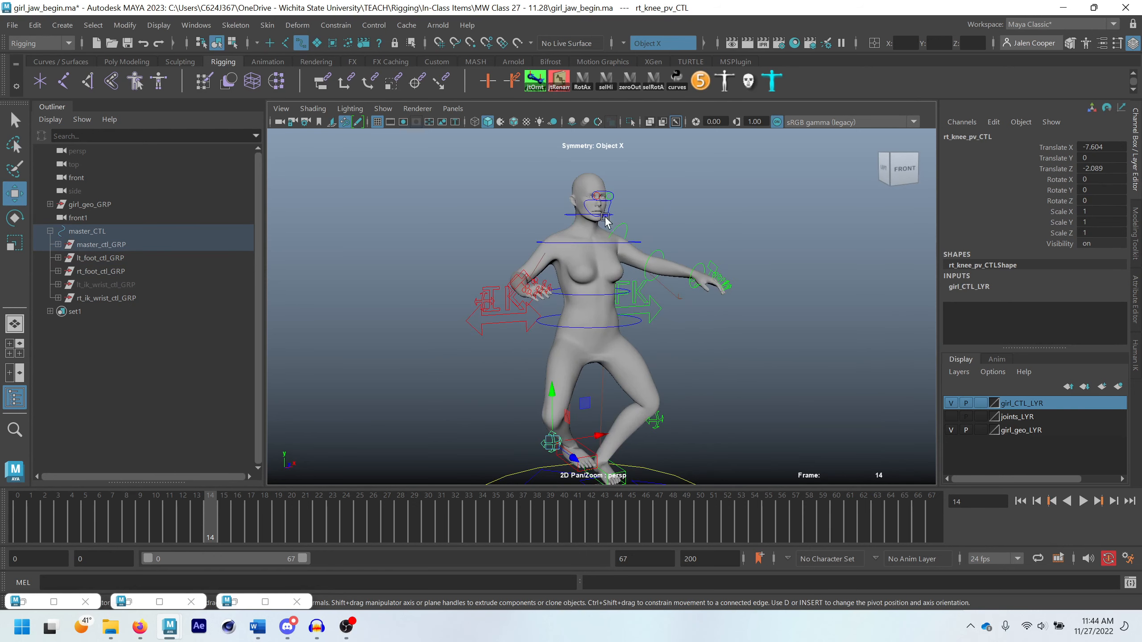
# Show joints_LYR briefly to check the joints in the current pose, and hide it again
pyautogui.click(954, 420)
pyautogui.click(955, 418)
pyautogui.keyDown('alt'); pyautogui.moveTo(658, 380); pyautogui.dragTo(669, 331, button='middle'); pyautogui.keyUp('alt')
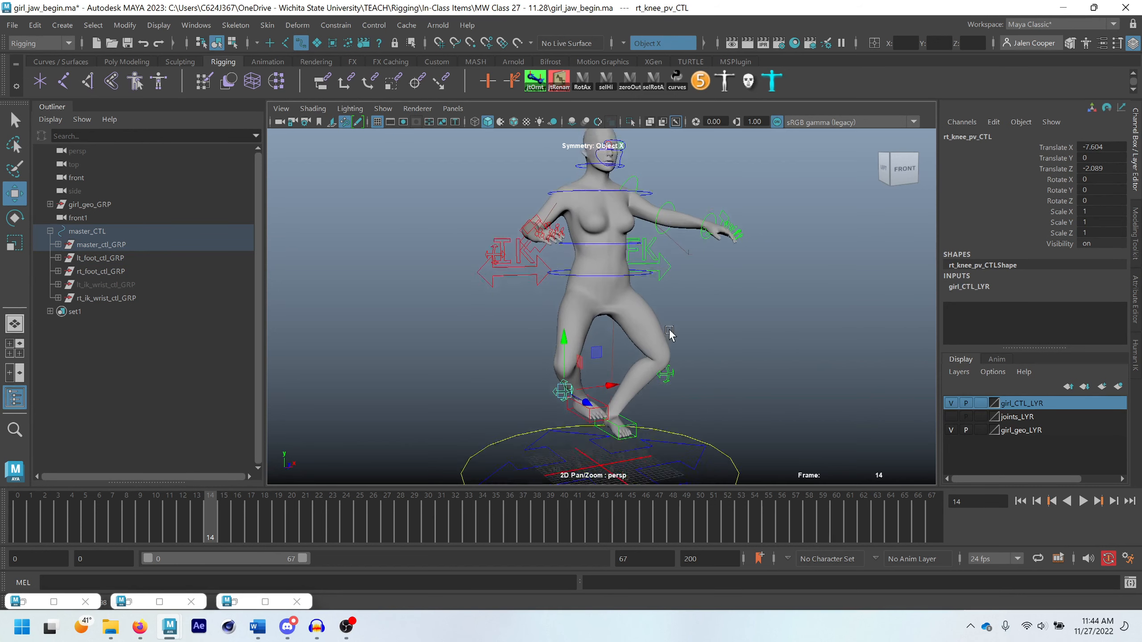
# Reset Translate and Rotate to 0 on both foot controls, the right knee pole vector, lt_fk_shoulder_CTL and rt_ik_wrist_CTL together
pyautogui.press('q')
pyautogui.keyDown('shift'); pyautogui.click(572, 404); pyautogui.keyUp('shift')
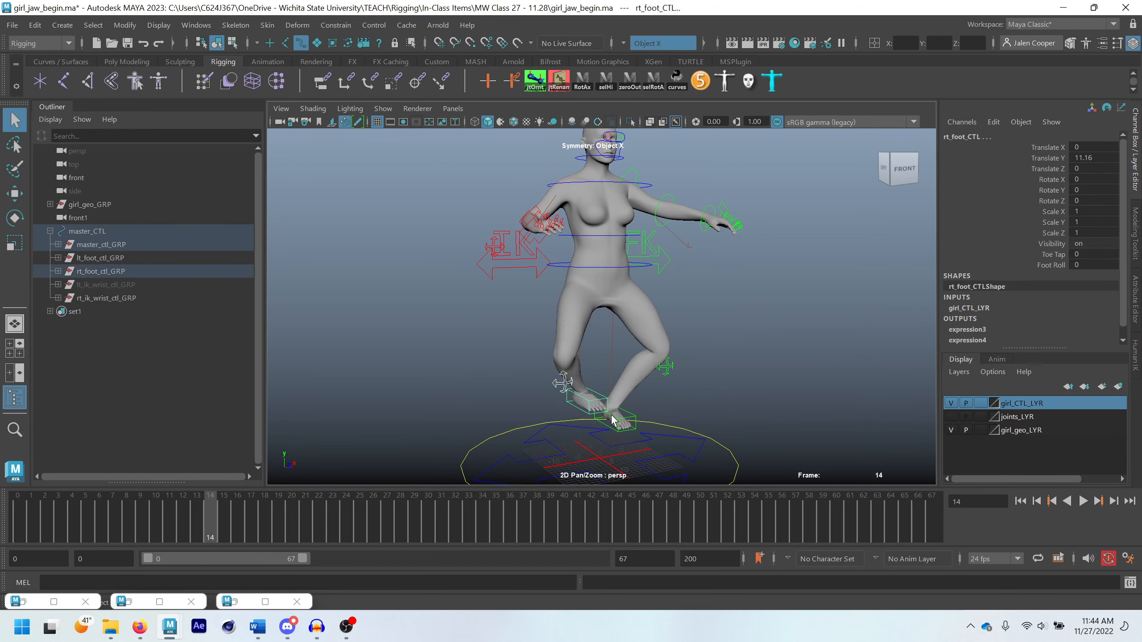
pyautogui.keyDown('shift'); pyautogui.click(633, 421); pyautogui.keyUp('shift')
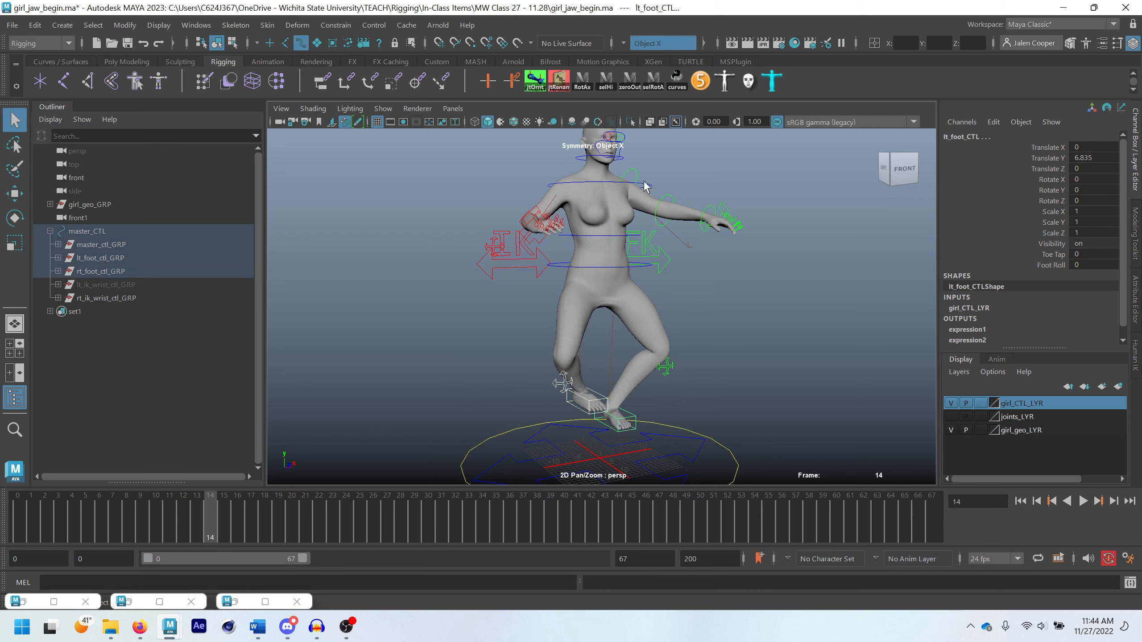
pyautogui.keyDown('shift'); pyautogui.click(631, 171); pyautogui.keyUp('shift')
pyautogui.moveTo(526, 227)
pyautogui.keyDown('alt'); pyautogui.mouseDown()
pyautogui.moveTo(500, 237)
pyautogui.moveTo(540, 226)
pyautogui.moveTo(549, 200)
pyautogui.moveTo(535, 225)
pyautogui.mouseUp(); pyautogui.keyUp('alt')
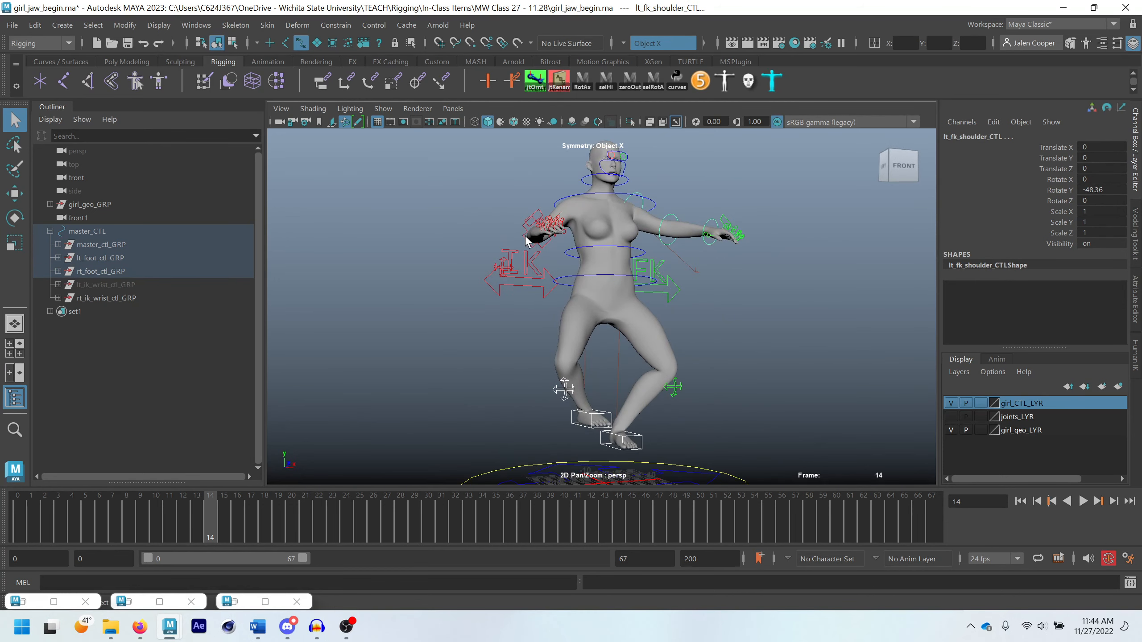
pyautogui.keyDown('shift'); pyautogui.click(526, 242); pyautogui.keyUp('shift')
pyautogui.moveTo(1108, 147); pyautogui.dragTo(1106, 195)
pyautogui.write('0')
pyautogui.press('Return')
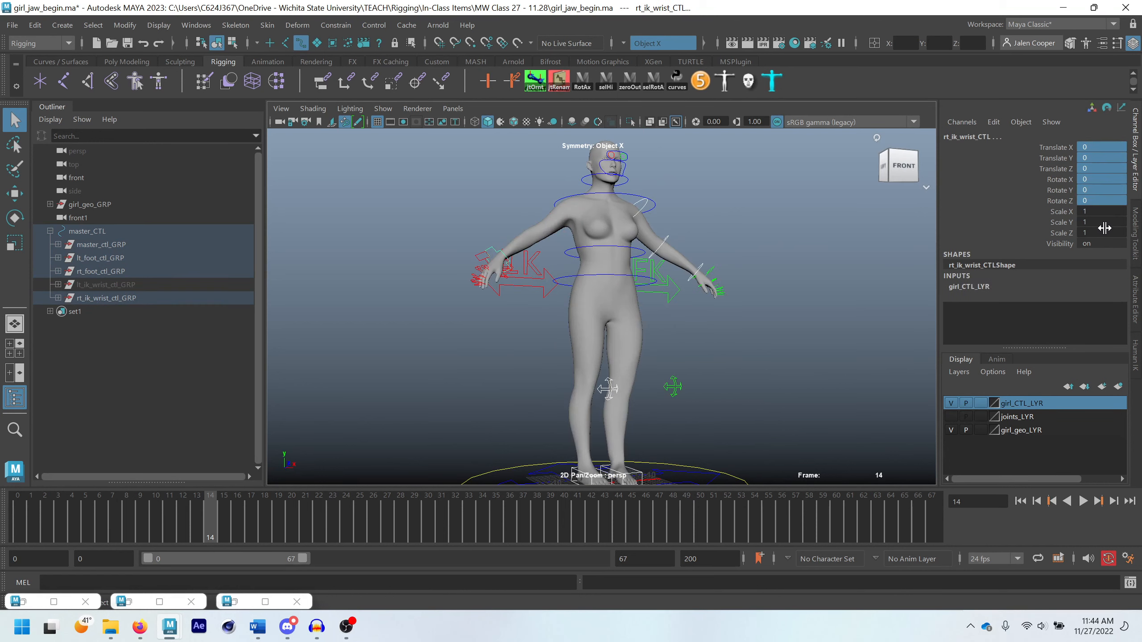
# Set the IK/FK Switch of rt_ik_fk_switch_CTL1 to 1 and clear the selection
pyautogui.scroll(-2, 758, 280)
pyautogui.keyDown('alt'); pyautogui.moveTo(751, 255); pyautogui.dragTo(725, 314); pyautogui.keyUp('alt')
pyautogui.click(738, 293)
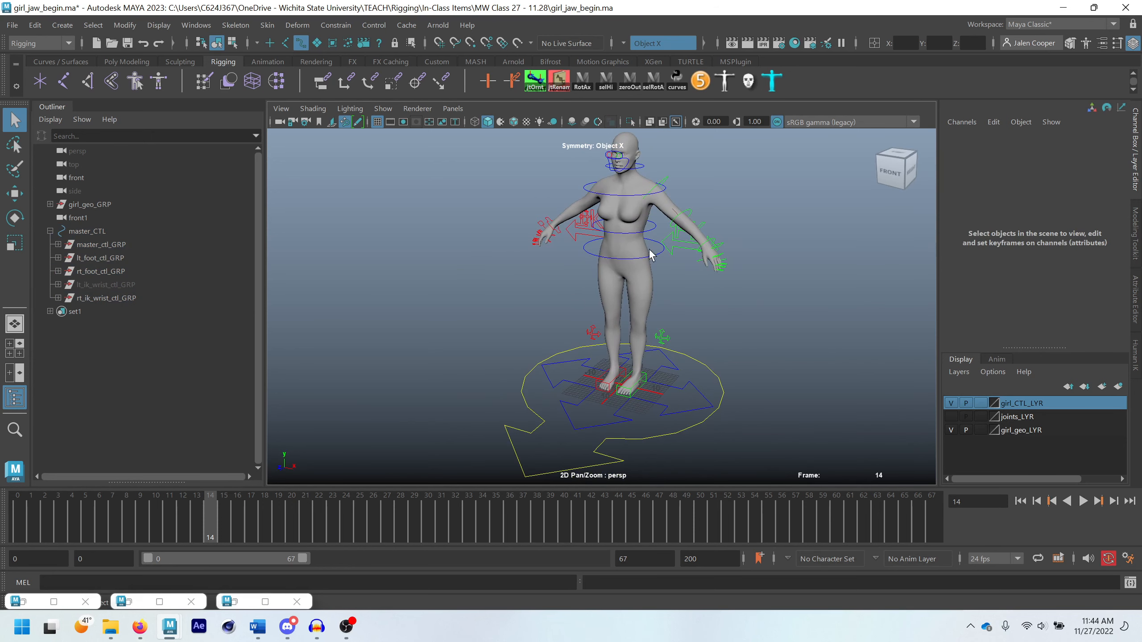
pyautogui.click(585, 236)
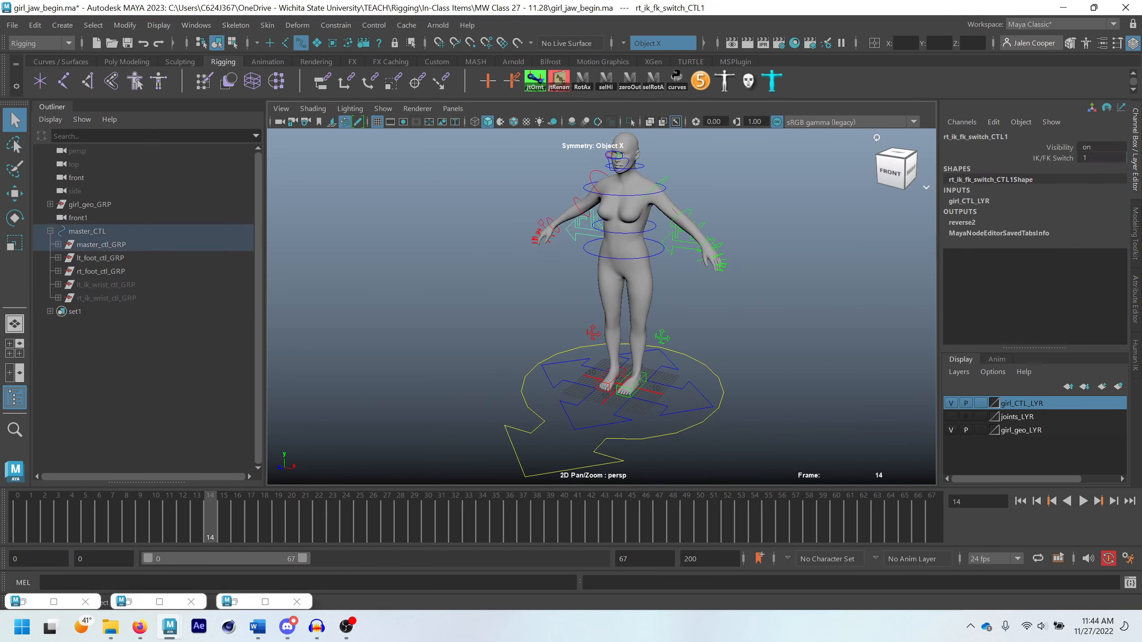
pyautogui.click(796, 243)
pyautogui.keyDown('alt'); pyautogui.moveTo(764, 232); pyautogui.dragTo(698, 217); pyautogui.keyUp('alt')
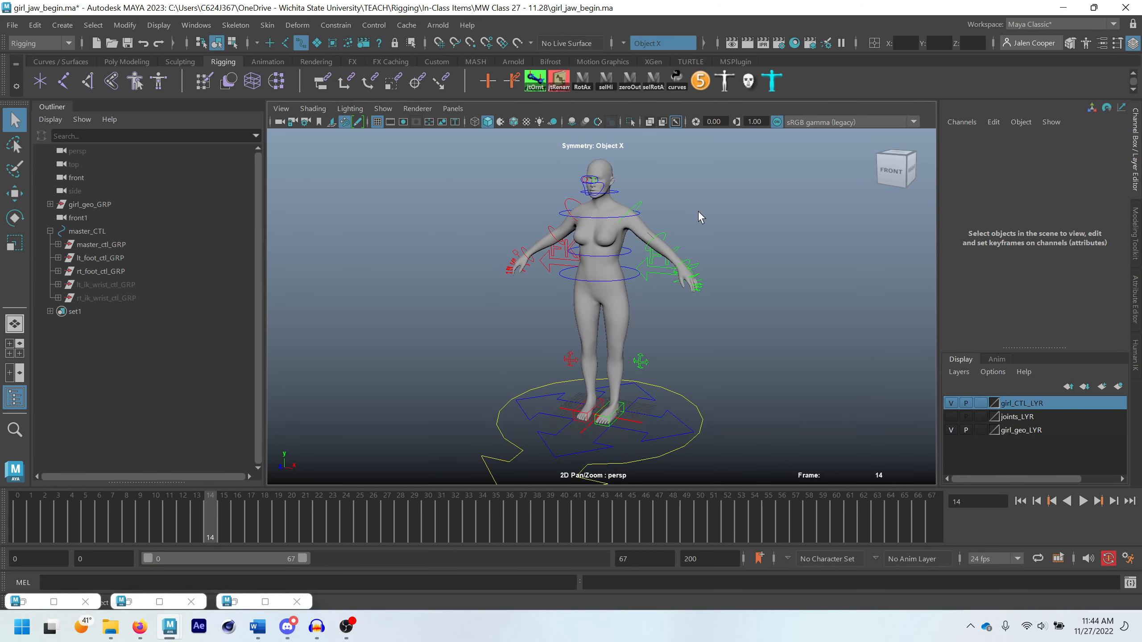
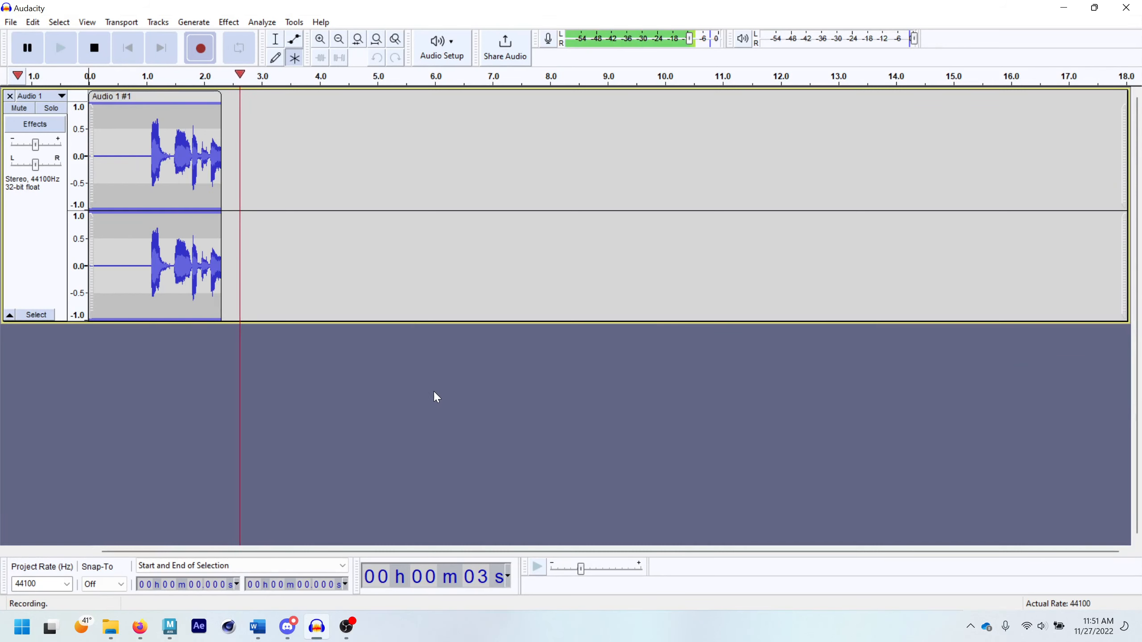
# Switch to the Maya window with girl_finished_end_v01.ma
pyautogui.moveTo(168, 630)
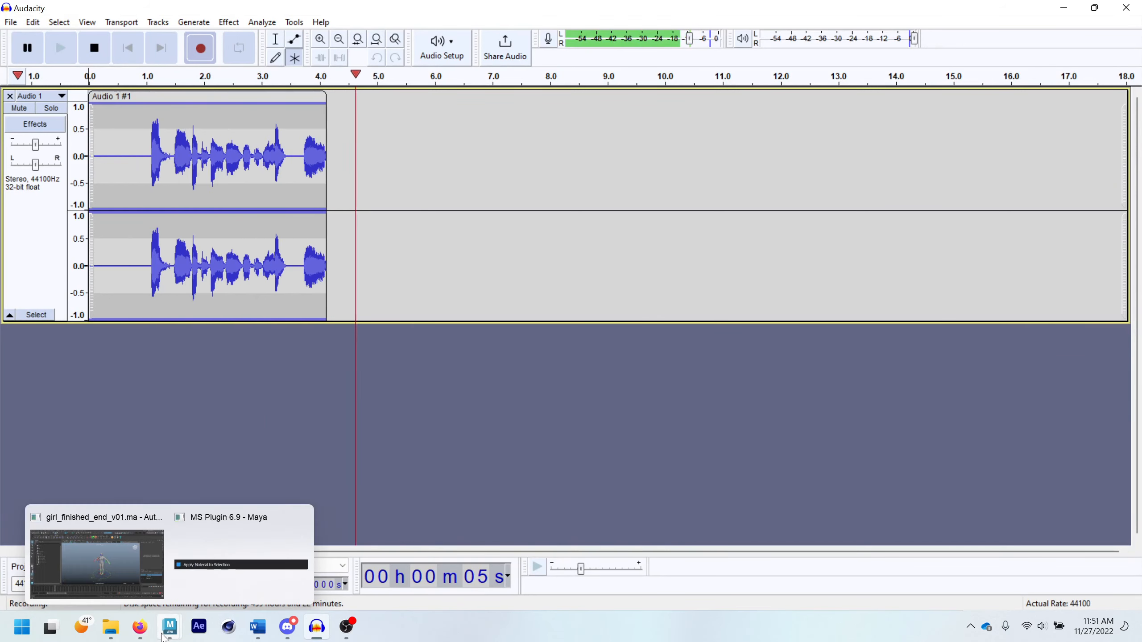
pyautogui.click(101, 535)
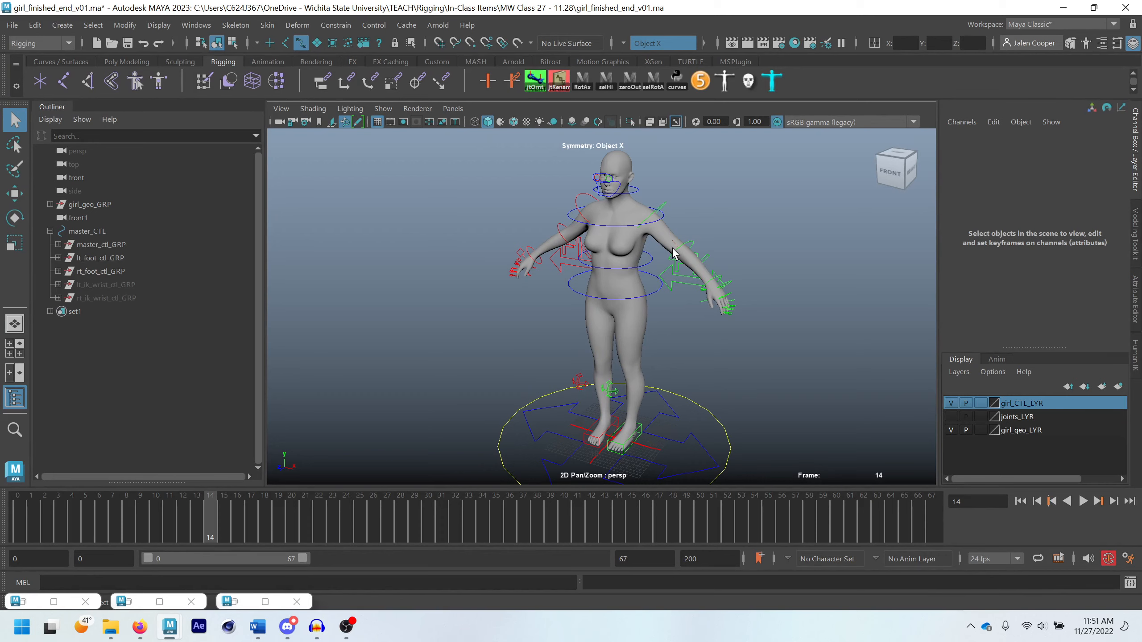
pyautogui.scroll(2, 633, 179)
pyautogui.keyDown('alt'); pyautogui.moveTo(633, 178); pyautogui.dragTo(663, 284, button='middle'); pyautogui.keyUp('alt')
pyautogui.scroll(8, 662, 284)
pyautogui.keyDown('alt'); pyautogui.moveTo(706, 173); pyautogui.dragTo(634, 271, button='middle'); pyautogui.keyUp('alt')
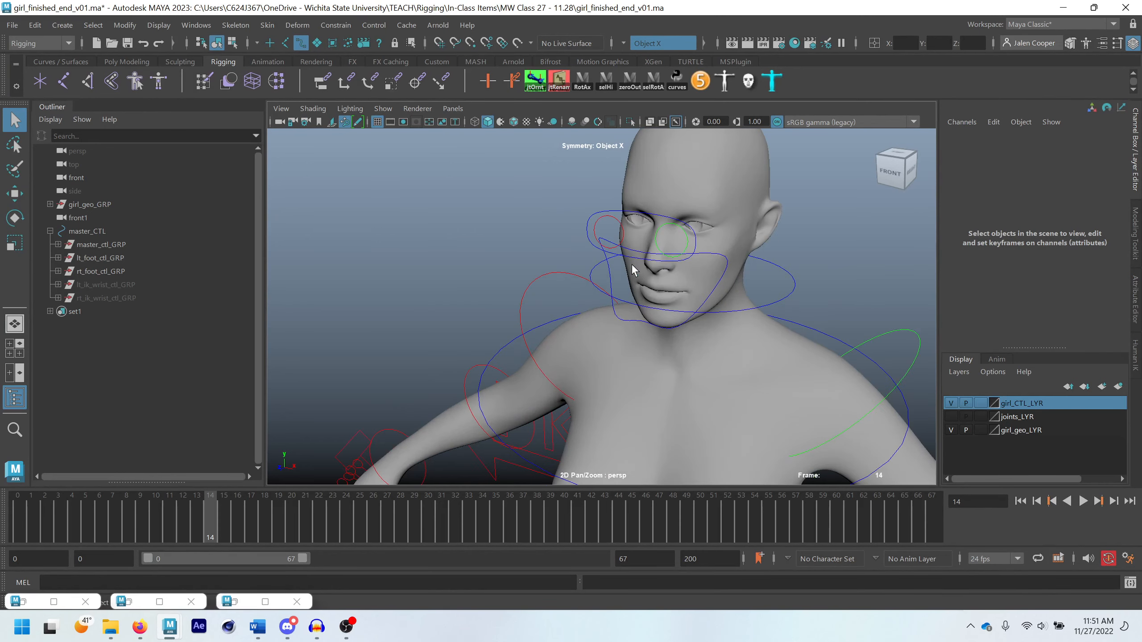
# Lower eye_CTL to about Translate Y -1.15 to test how the skin around the eyes reacts
pyautogui.keyDown('alt'); pyautogui.moveTo(635, 224); pyautogui.dragTo(709, 241); pyautogui.keyUp('alt')
pyautogui.click(657, 212)
pyautogui.press('w')
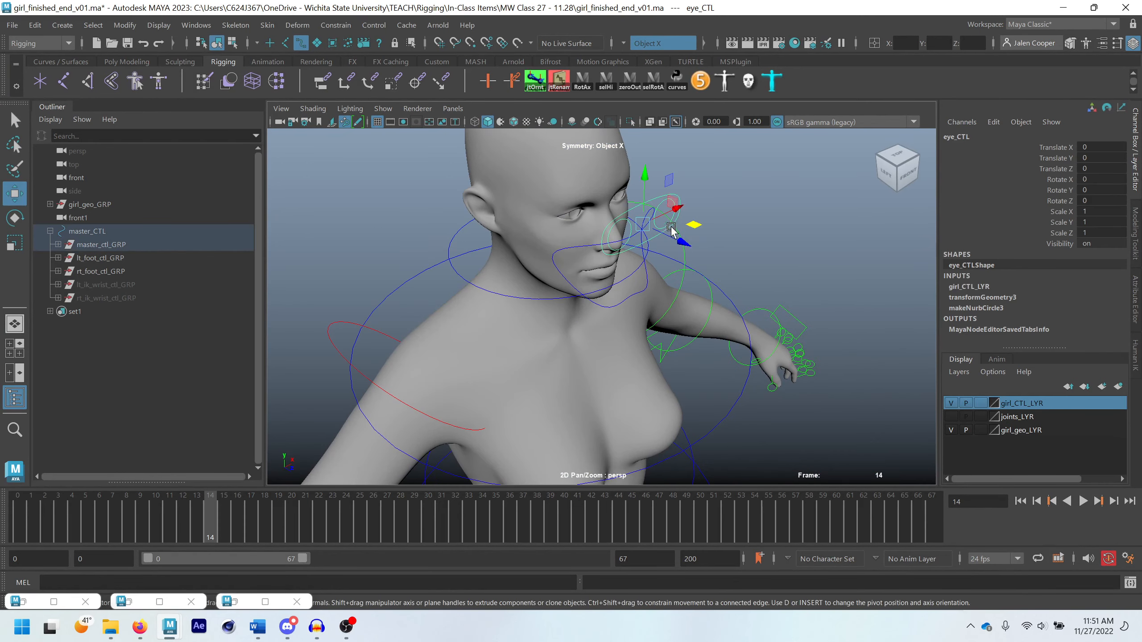
pyautogui.moveTo(645, 183)
pyautogui.mouseDown()
pyautogui.moveTo(644, 203)
pyautogui.moveTo(650, 175)
pyautogui.moveTo(648, 203)
pyautogui.mouseUp()
pyautogui.keyDown('alt'); pyautogui.moveTo(667, 326); pyautogui.dragTo(617, 306); pyautogui.keyUp('alt')
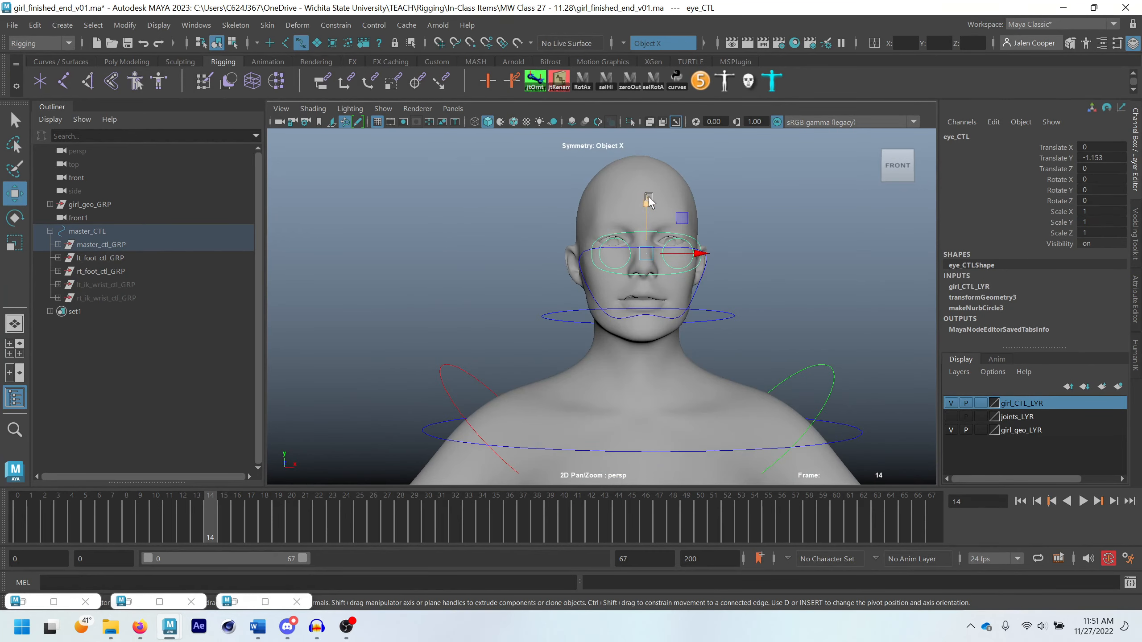
pyautogui.moveTo(649, 198); pyautogui.dragTo(651, 169)
pyautogui.hotkey('ctrl', 'z')
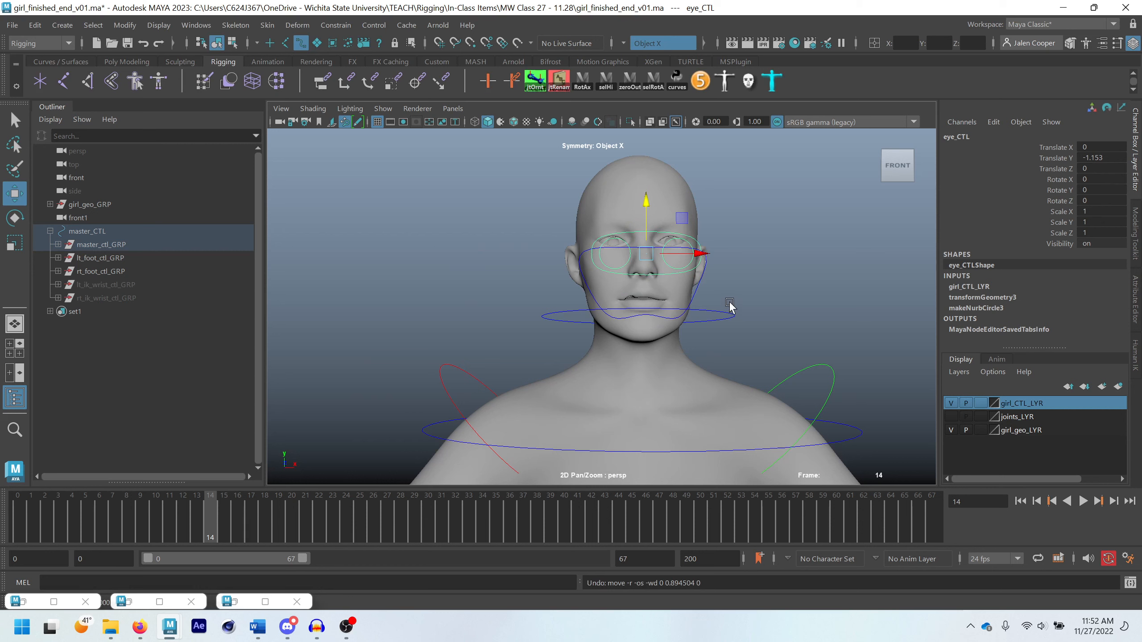
# Reset Translate Y of eye_CTL to 0 and clear the selection
pyautogui.scroll(3, 729, 306)
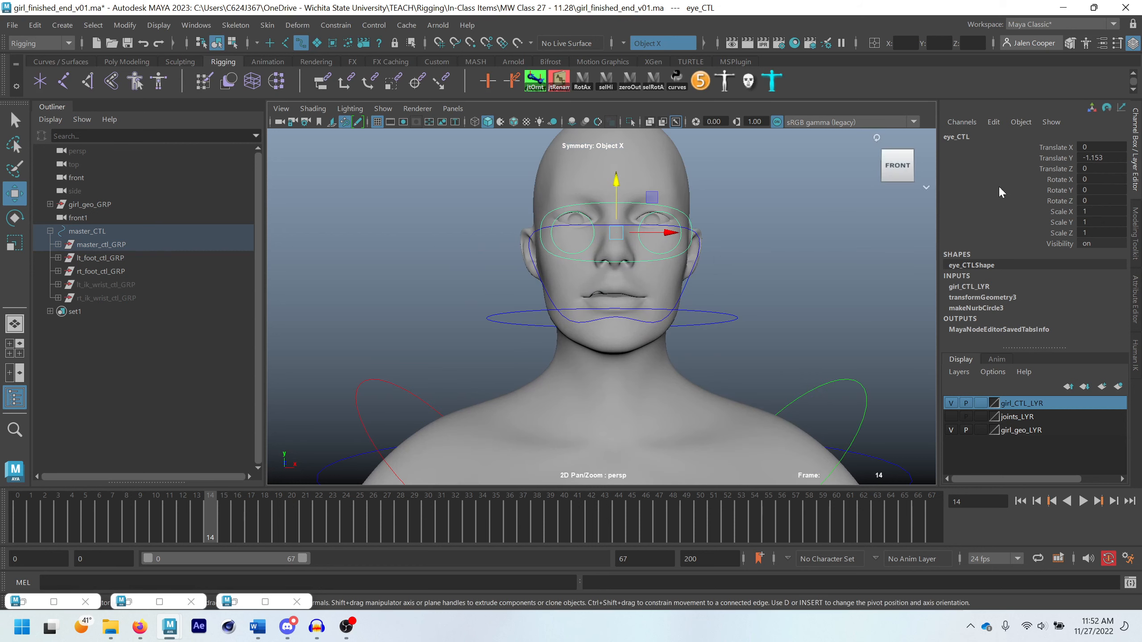
pyautogui.doubleClick(1101, 158)
pyautogui.press('Return')
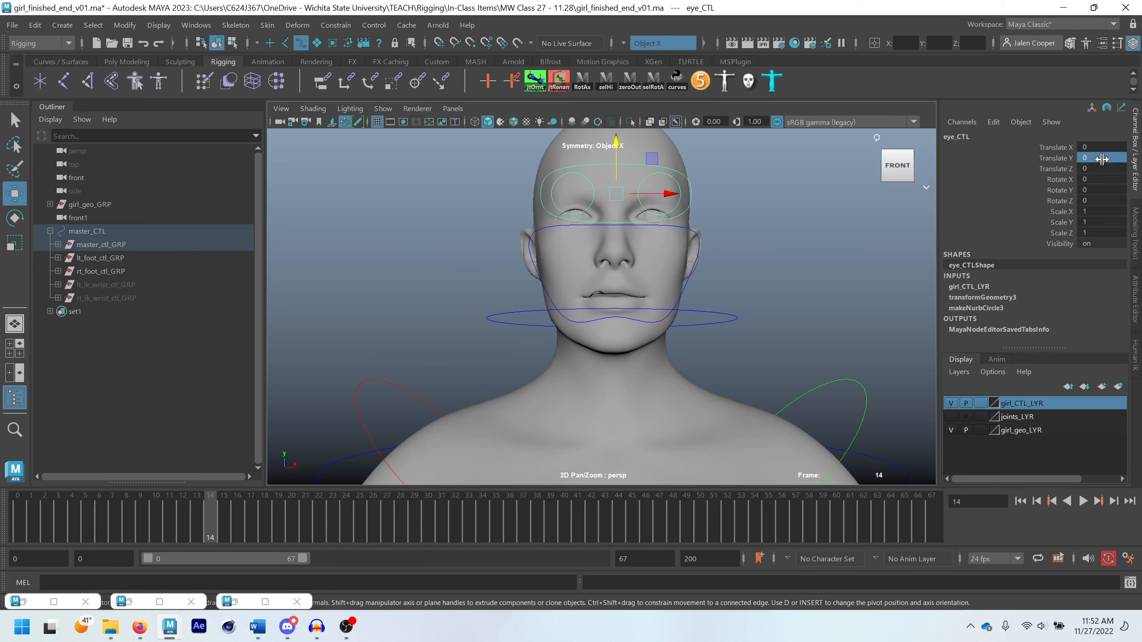
pyautogui.scroll(-4, 762, 355)
pyautogui.keyDown('alt'); pyautogui.moveTo(761, 354); pyautogui.dragTo(651, 327); pyautogui.keyUp('alt')
pyautogui.scroll(-4, 732, 279)
pyautogui.scroll(-3, 732, 279)
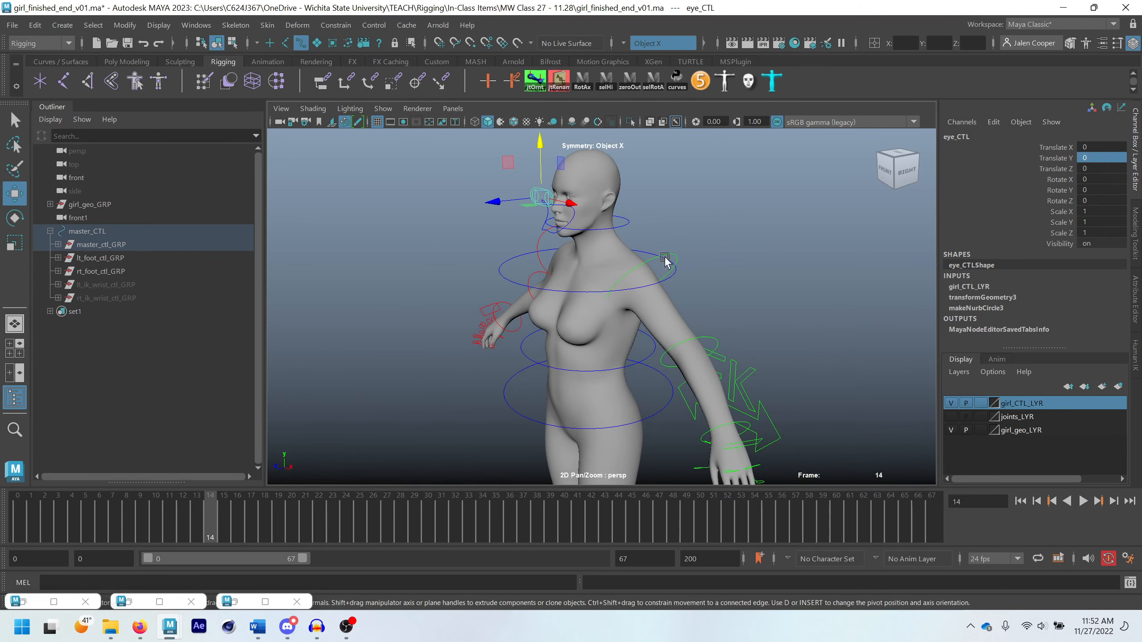
pyautogui.click(672, 303)
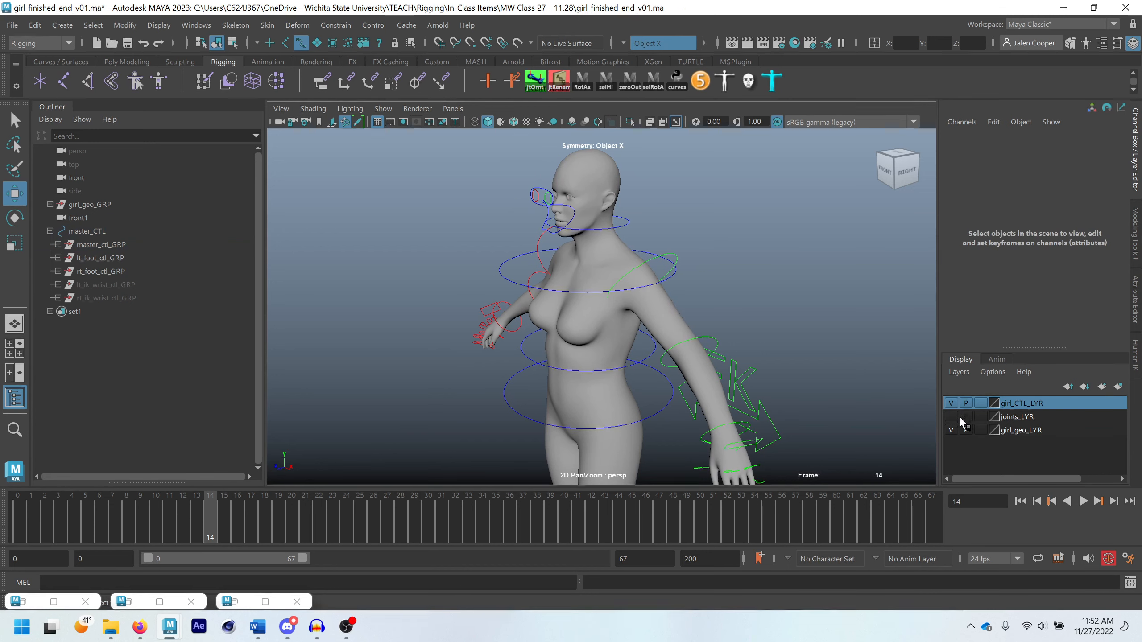
# Hide girl_CTL_LYR and enable the disabled object-type selection masks so the geometry can be picked
pyautogui.click(951, 404)
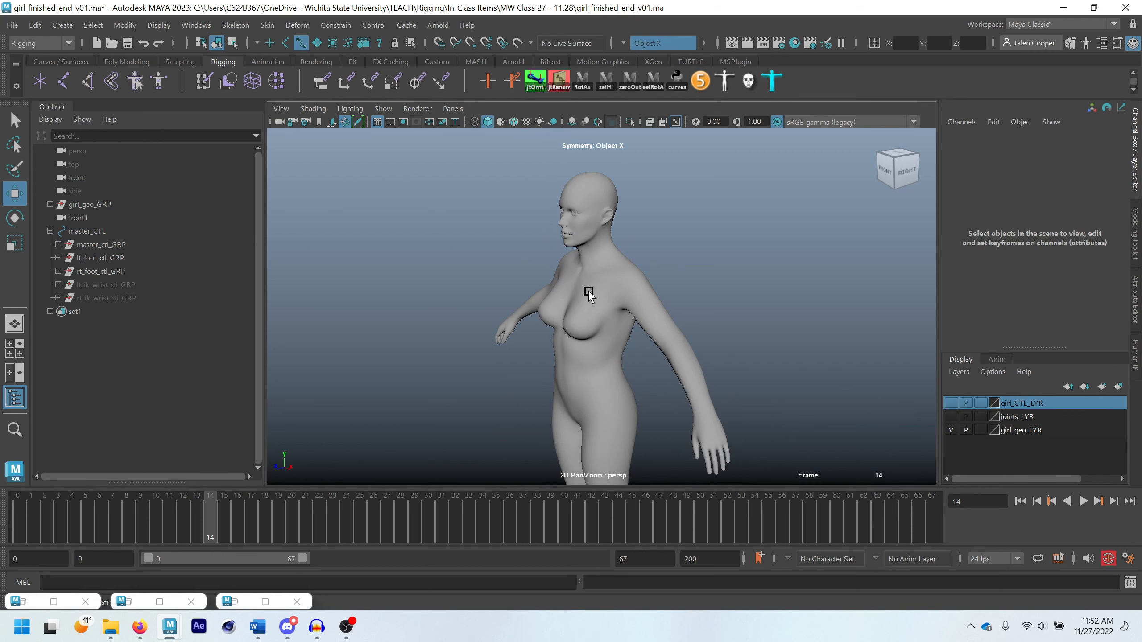
pyautogui.click(271, 44)
pyautogui.click(285, 44)
pyautogui.click(318, 43)
pyautogui.click(331, 43)
pyautogui.click(348, 43)
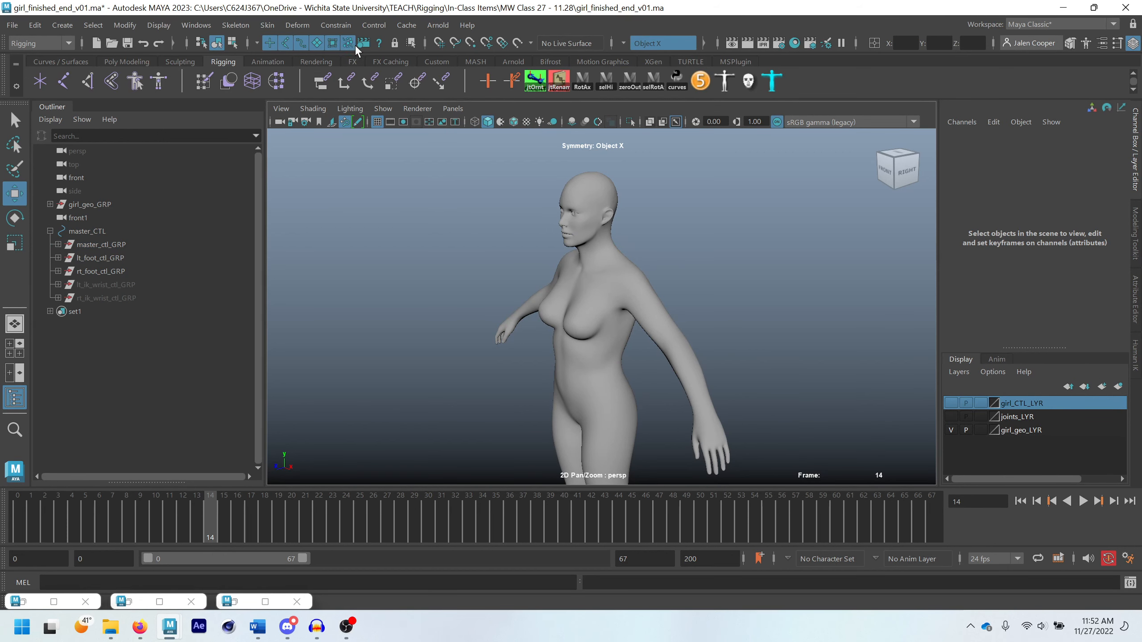
pyautogui.click(363, 43)
pyautogui.click(379, 44)
# Select girl_GEO, inspect the face with the Paint Skin Weights Tool, and return to the Select Tool
pyautogui.click(619, 310)
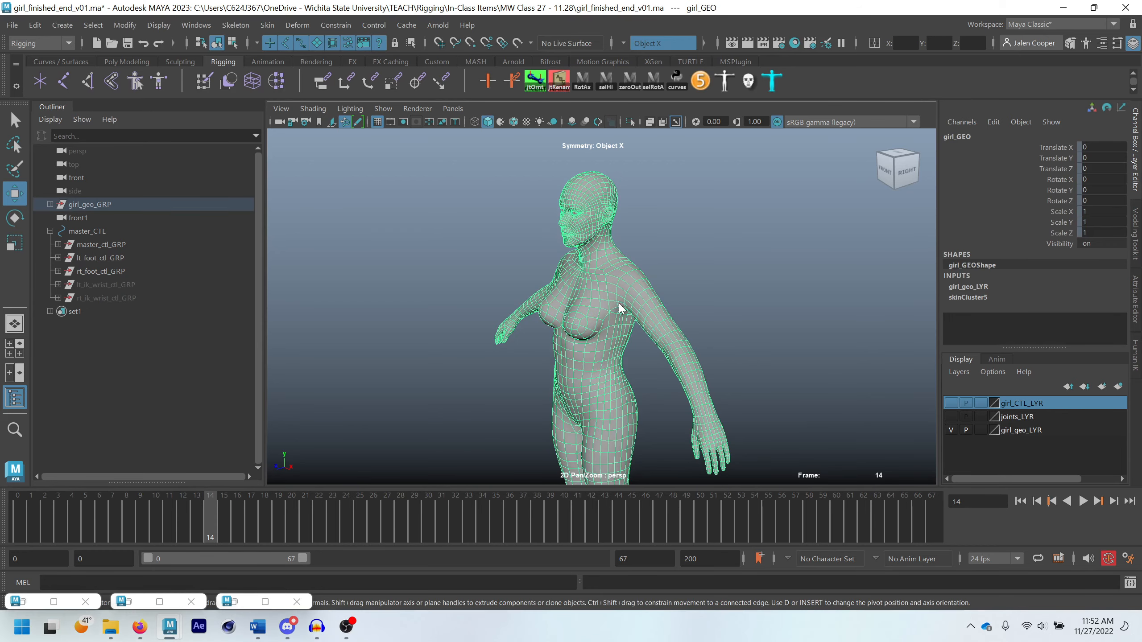
pyautogui.moveTo(619, 309); pyautogui.dragTo(568, 217, button='right')
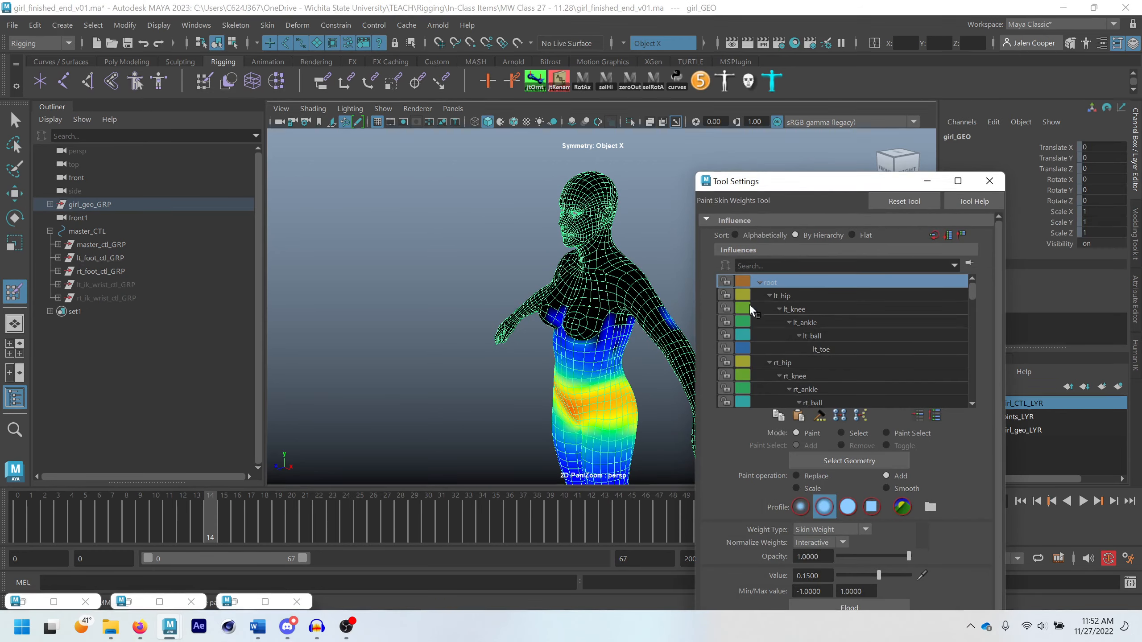
pyautogui.scroll(-3, 798, 342)
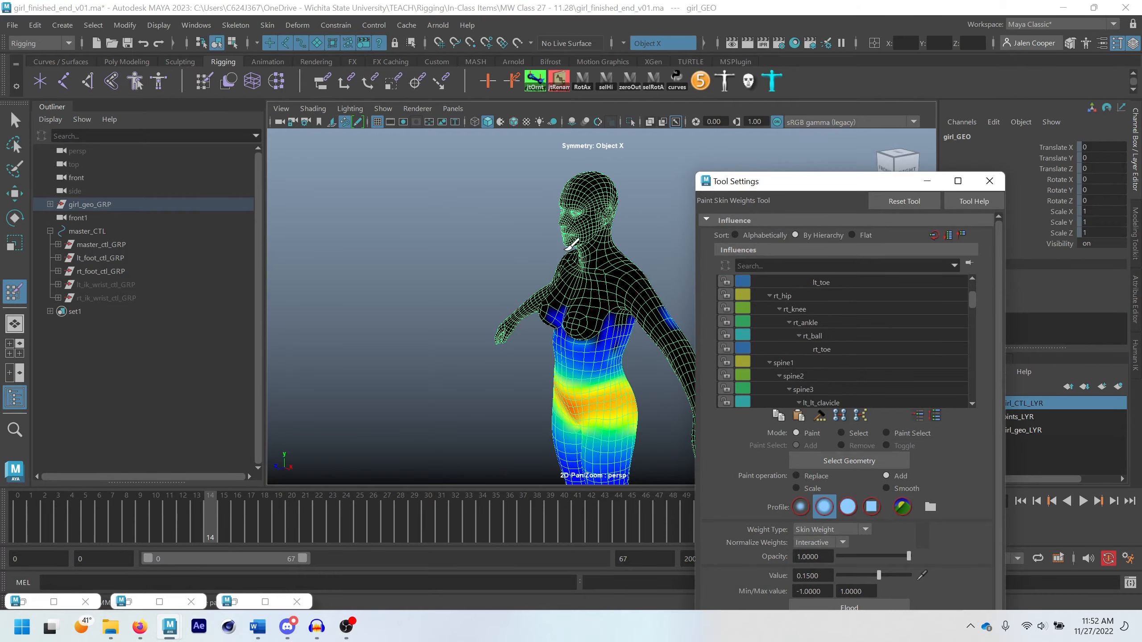
pyautogui.keyDown('alt'); pyautogui.moveTo(566, 250); pyautogui.dragTo(620, 254); pyautogui.keyUp('alt')
pyautogui.scroll(5, 543, 230)
pyautogui.keyDown('alt'); pyautogui.moveTo(543, 229); pyautogui.dragTo(591, 339, button='middle'); pyautogui.keyUp('alt')
pyautogui.scroll(4, 568, 316)
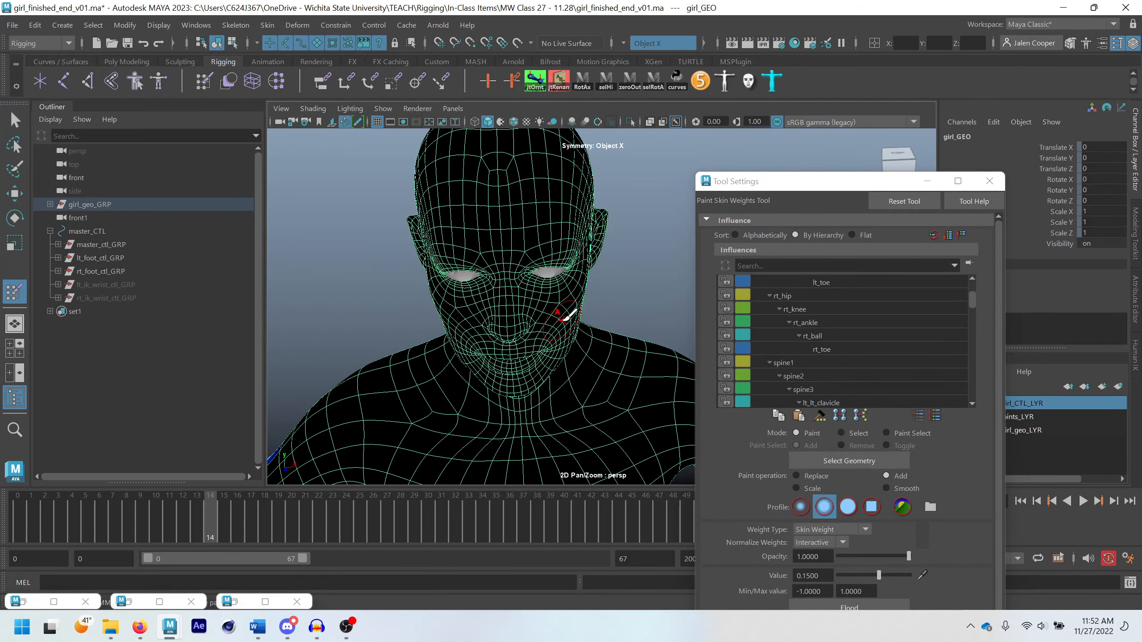
pyautogui.moveTo(568, 316)
pyautogui.keyDown('alt'); pyautogui.mouseDown()
pyautogui.moveTo(486, 286)
pyautogui.moveTo(488, 277)
pyautogui.mouseUp(); pyautogui.keyUp('alt')
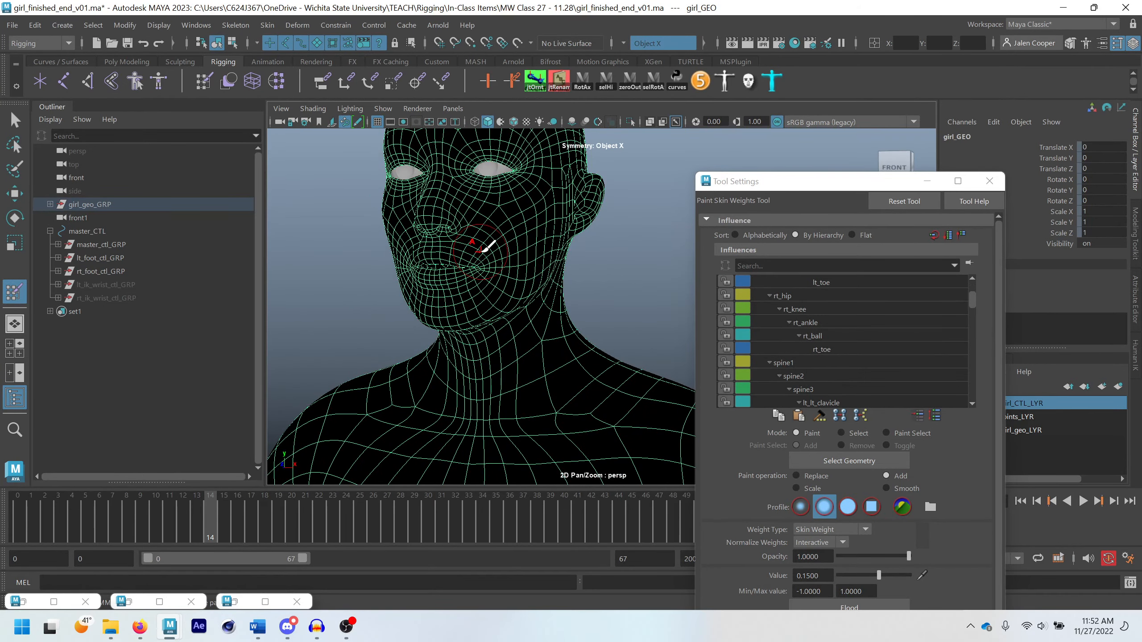
pyautogui.keyDown('alt'); pyautogui.moveTo(476, 196); pyautogui.dragTo(536, 285, button='middle'); pyautogui.keyUp('alt')
pyautogui.press('q')
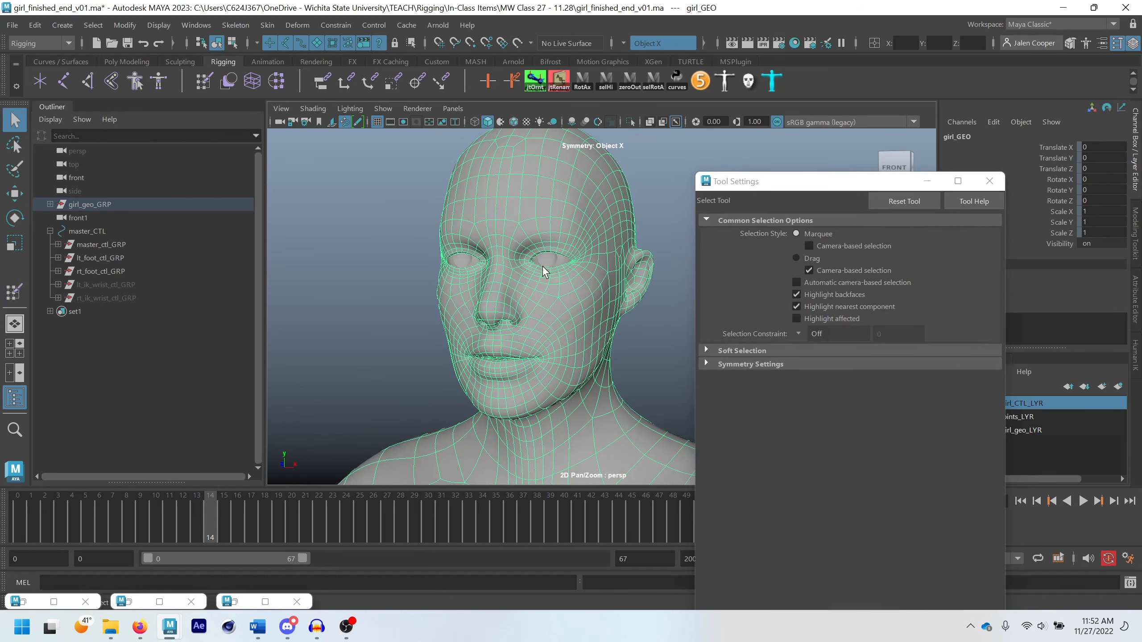
# Isolate girl_GEO in the viewport without the eyeballs and switch it to vertex selection
pyautogui.moveTo(533, 269); pyautogui.dragTo(538, 270, button='right')
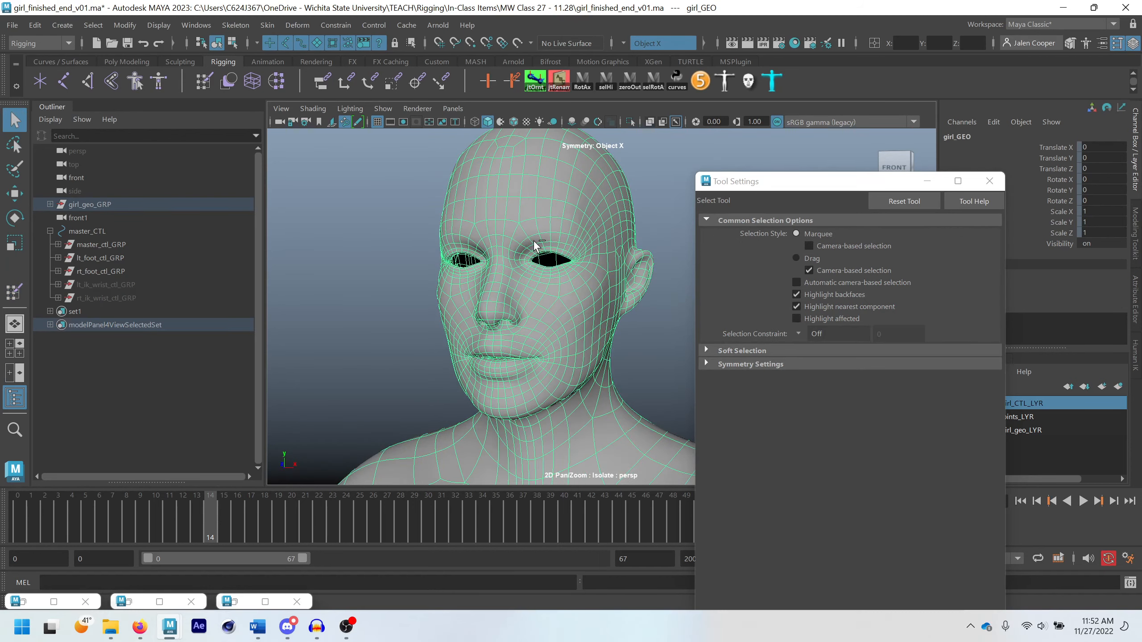
pyautogui.scroll(5, 539, 270)
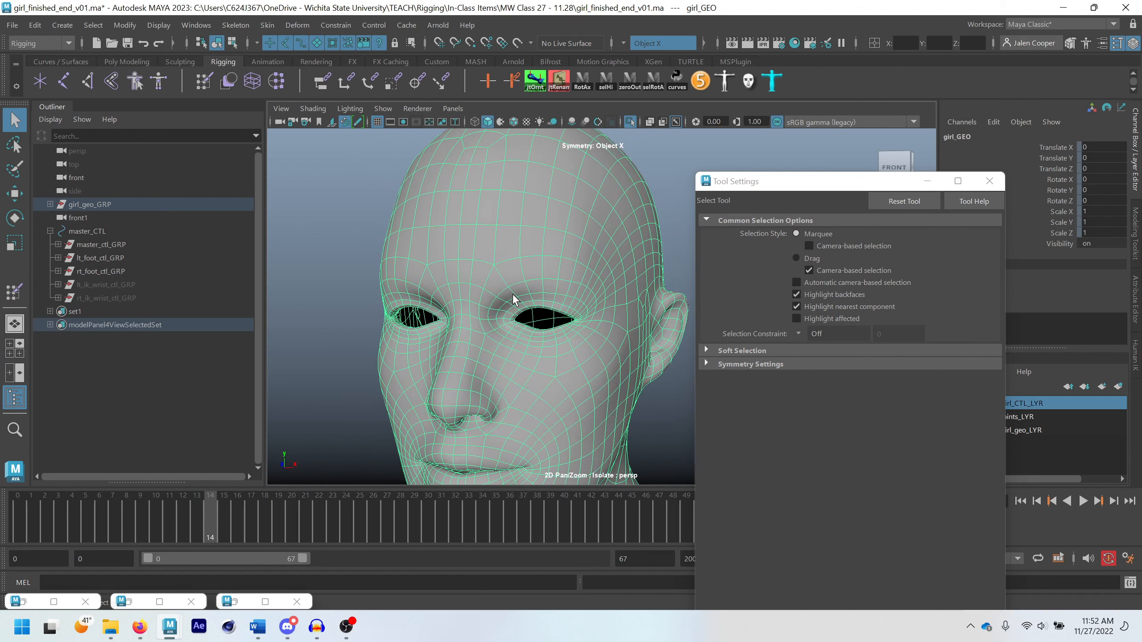
pyautogui.keyDown('ctrl'); pyautogui.keyDown('shift'); pyautogui.moveTo(580, 249); pyautogui.dragTo(593, 202, button='right'); pyautogui.keyUp('shift'); pyautogui.keyUp('ctrl')
pyautogui.moveTo(593, 202); pyautogui.dragTo(537, 202, button='right')
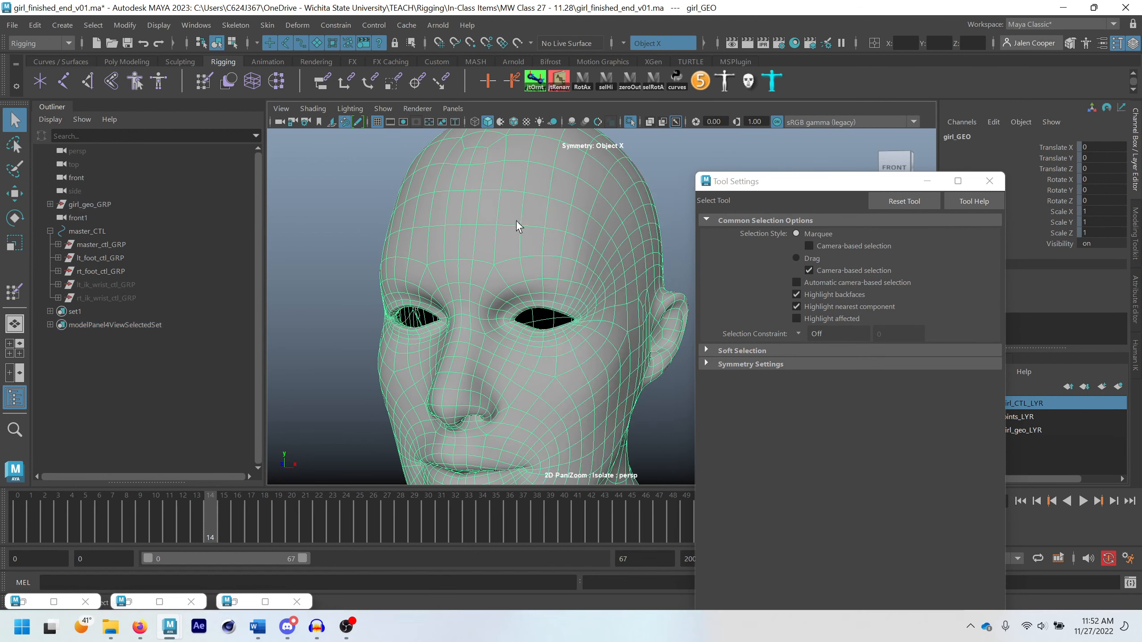
pyautogui.scroll(5, 533, 321)
pyautogui.keyDown('alt'); pyautogui.moveTo(496, 396); pyautogui.dragTo(592, 306, button='middle'); pyautogui.keyUp('alt')
pyautogui.scroll(5, 592, 306)
pyautogui.keyDown('alt'); pyautogui.moveTo(592, 306); pyautogui.dragTo(533, 387); pyautogui.keyUp('alt')
pyautogui.scroll(-5, 533, 387)
pyautogui.keyDown('alt'); pyautogui.moveTo(532, 386); pyautogui.dragTo(553, 288, button='middle'); pyautogui.keyUp('alt')
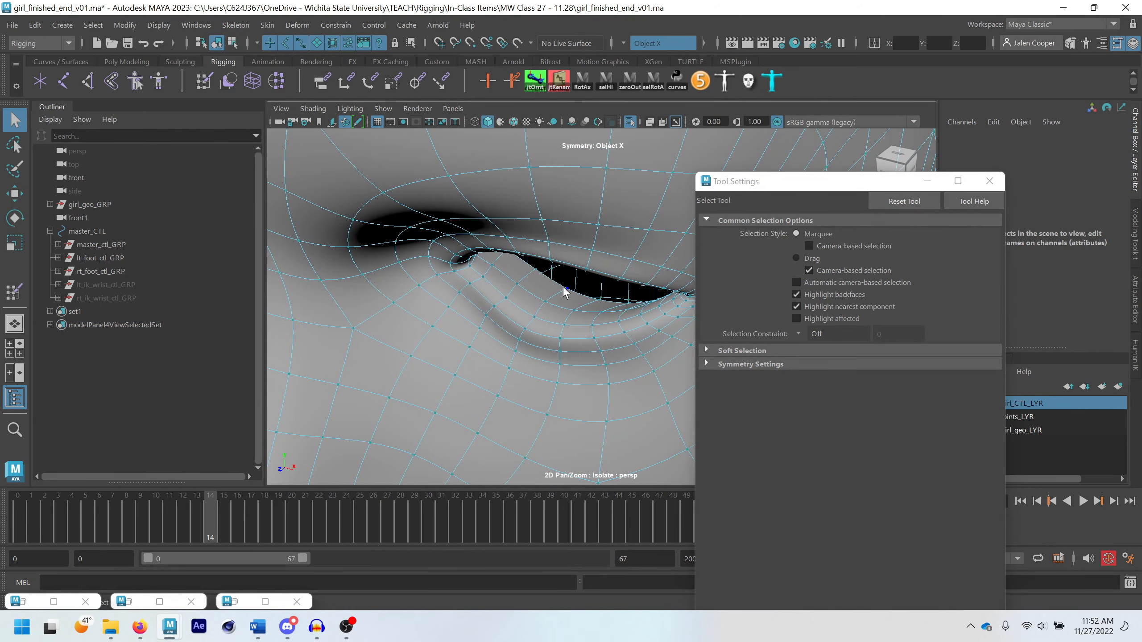
# Select the vertex loops along the inner eyelid rims of both eyes with symmetry
pyautogui.click(566, 290)
pyautogui.keyDown('shift'); pyautogui.doubleClick(535, 269); pyautogui.keyUp('shift')
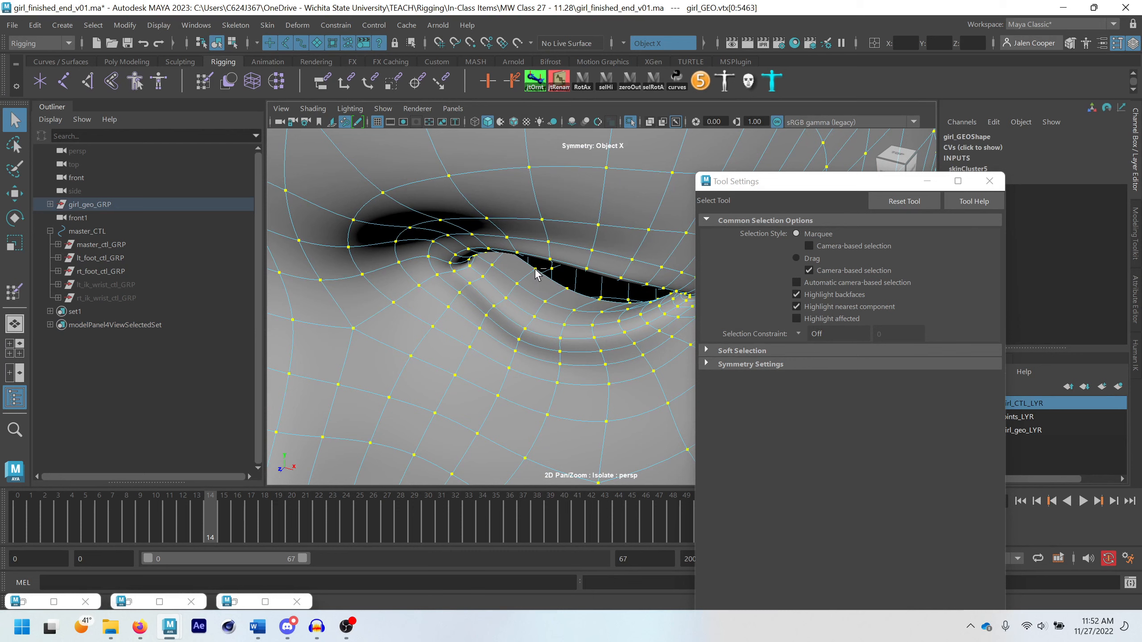
pyautogui.click(564, 295)
pyautogui.keyDown('alt'); pyautogui.moveTo(561, 290); pyautogui.dragTo(531, 319); pyautogui.keyUp('alt')
pyautogui.scroll(-5, 564, 270)
pyautogui.scroll(-3, 532, 322)
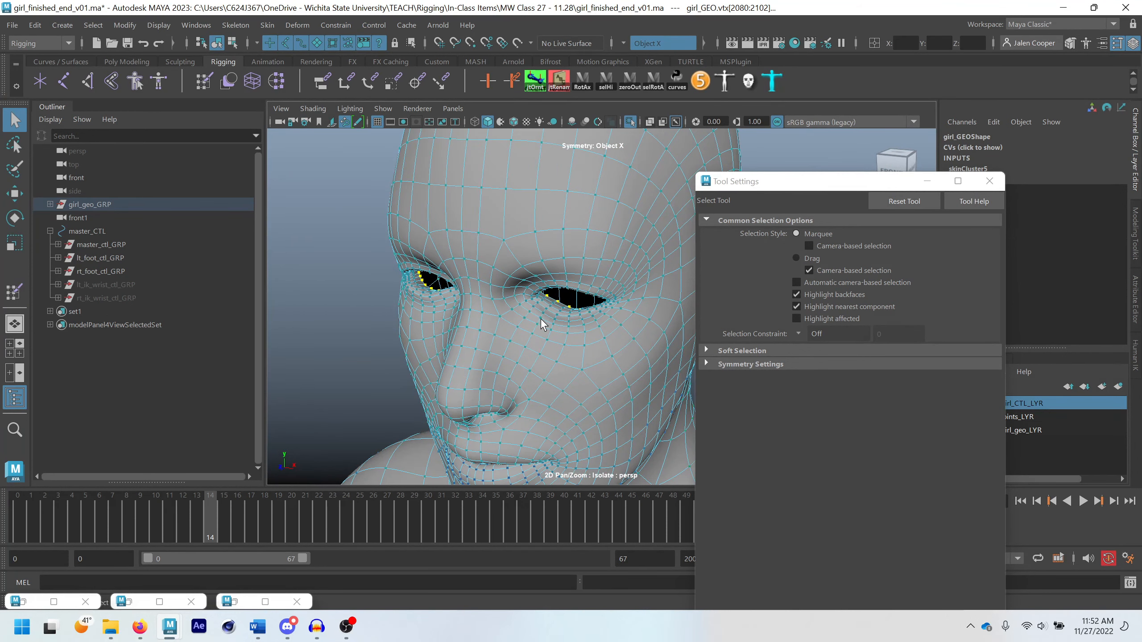
# Grow the vertex selection four times around both eyes and invert it to cover the rest of the body
pyautogui.hotkey('shift', '.')
pyautogui.hotkey('shift', '.')
pyautogui.hotkey('shift', '.')
pyautogui.hotkey('shift', '.')
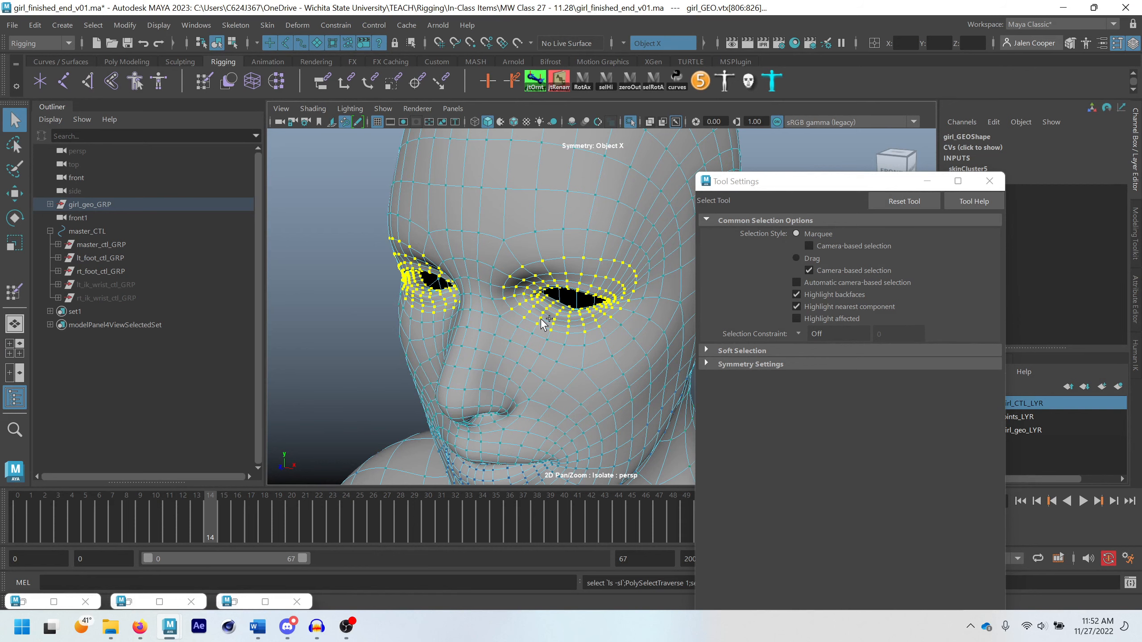
pyautogui.hotkey('ctrl', 'shift', 'i')
pyautogui.scroll(-7, 541, 321)
pyautogui.keyDown('alt'); pyautogui.moveTo(540, 321); pyautogui.dragTo(512, 272, button='middle'); pyautogui.keyUp('alt')
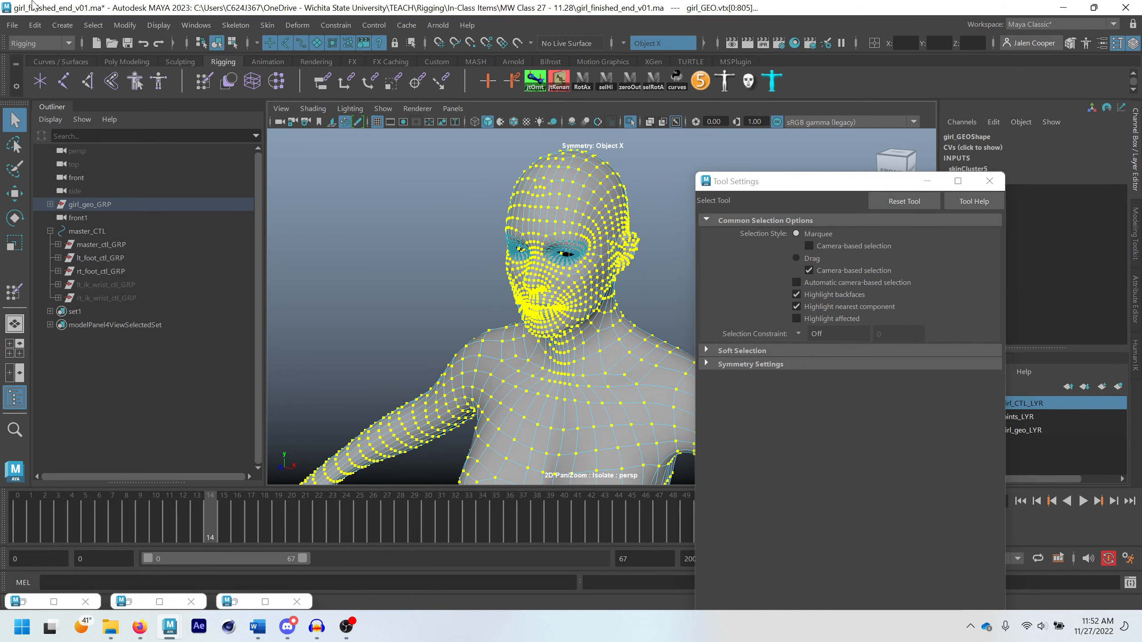
# Open the Component Editor with the Smooth Skins weights of the selected vertices and place it to show more rows
pyautogui.click(125, 25)
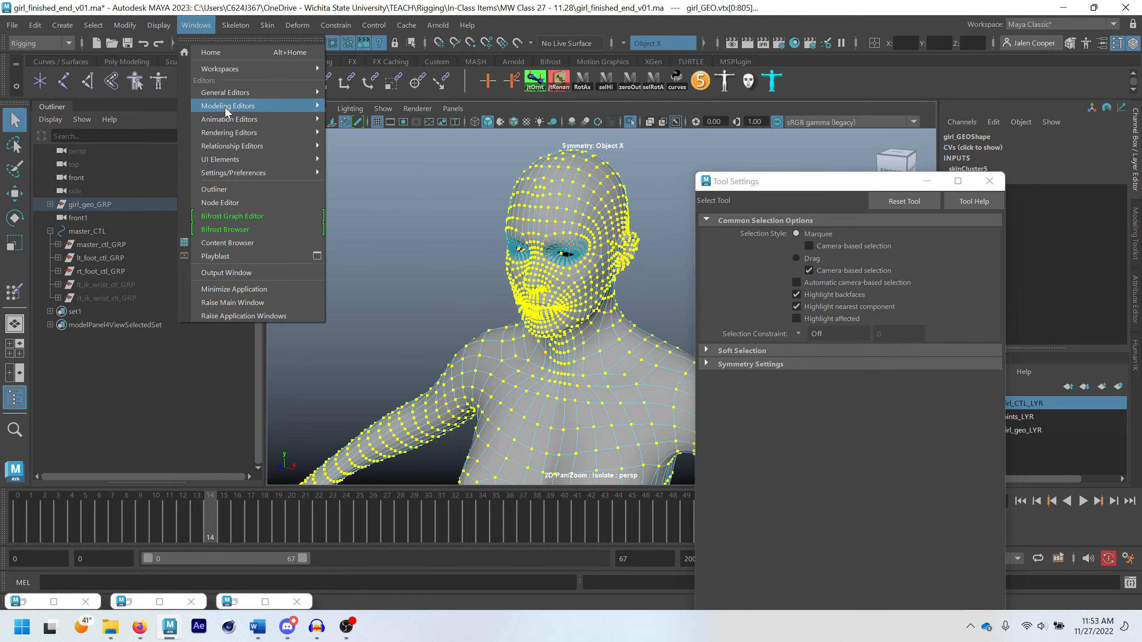
pyautogui.moveTo(224, 93)
pyautogui.click(408, 215)
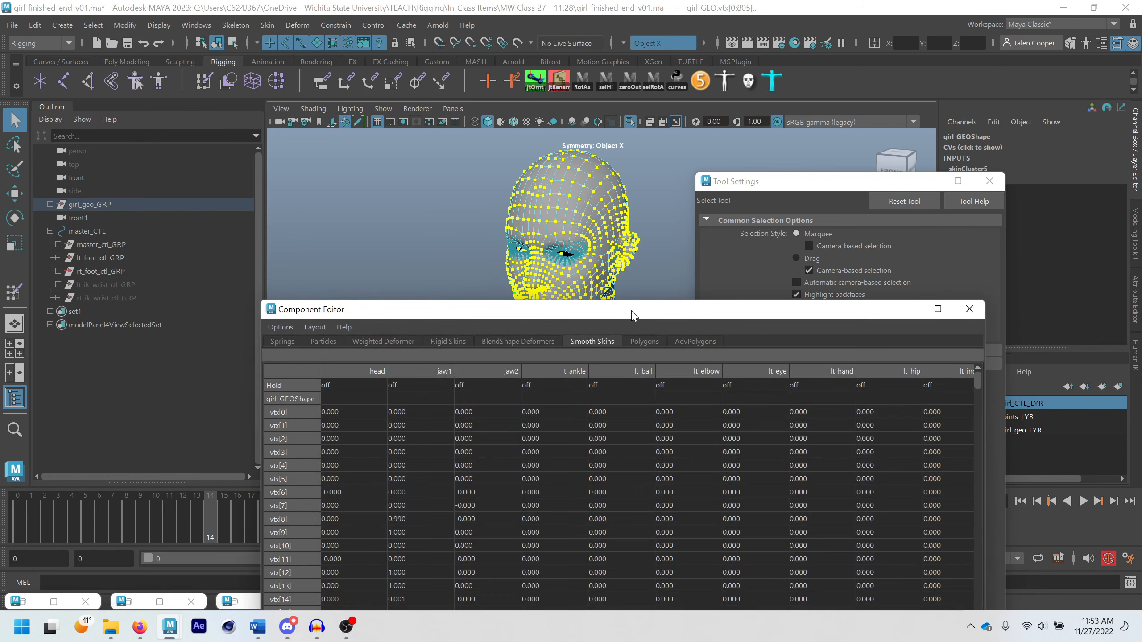
pyautogui.moveTo(632, 315); pyautogui.dragTo(558, 312)
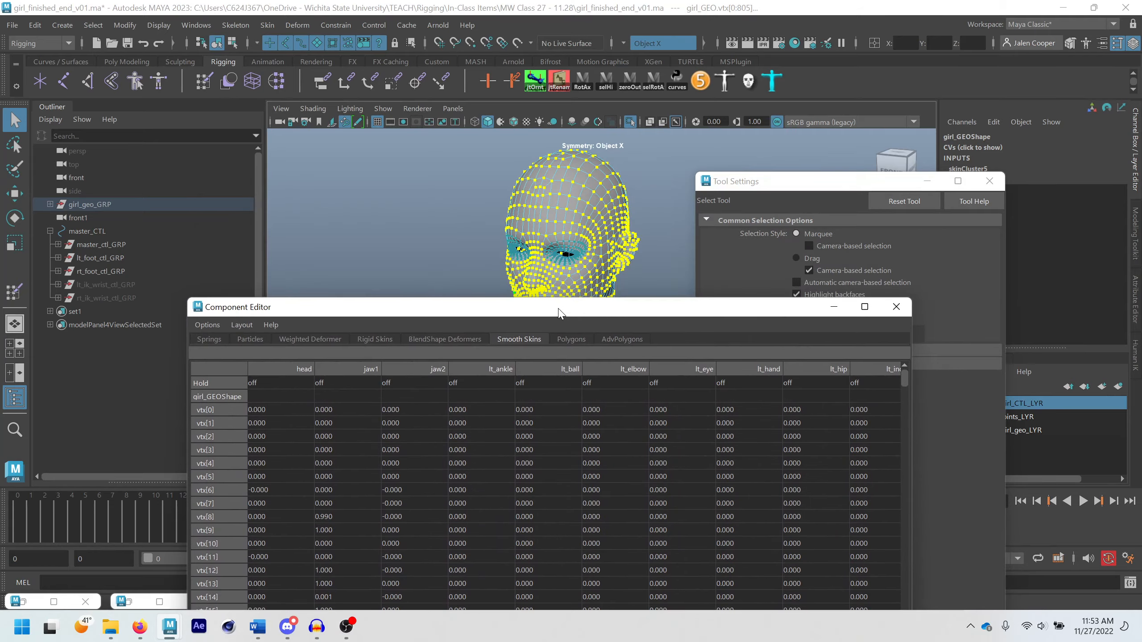
pyautogui.keyDown('alt'); pyautogui.moveTo(556, 220); pyautogui.dragTo(595, 262); pyautogui.keyUp('alt')
pyautogui.moveTo(596, 311); pyautogui.dragTo(615, 43)
# Set the lt_eye skin weight to 0 for all the listed vertices from vtx[0] to vtx[5463]
pyautogui.moveTo(304, 559); pyautogui.dragTo(318, 561)
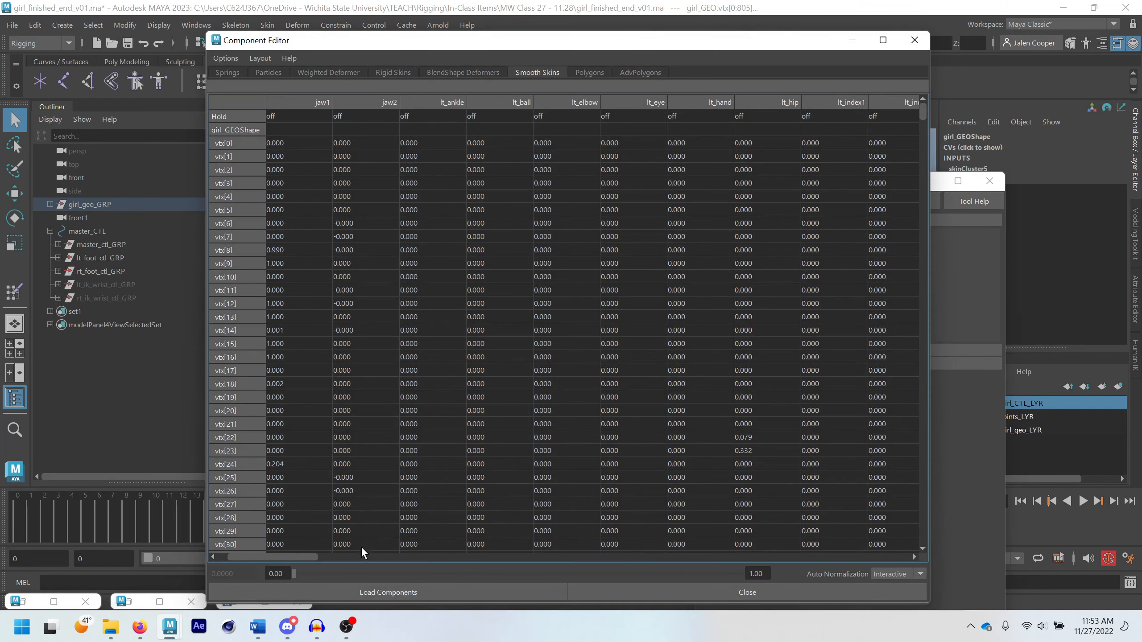
pyautogui.click(632, 142)
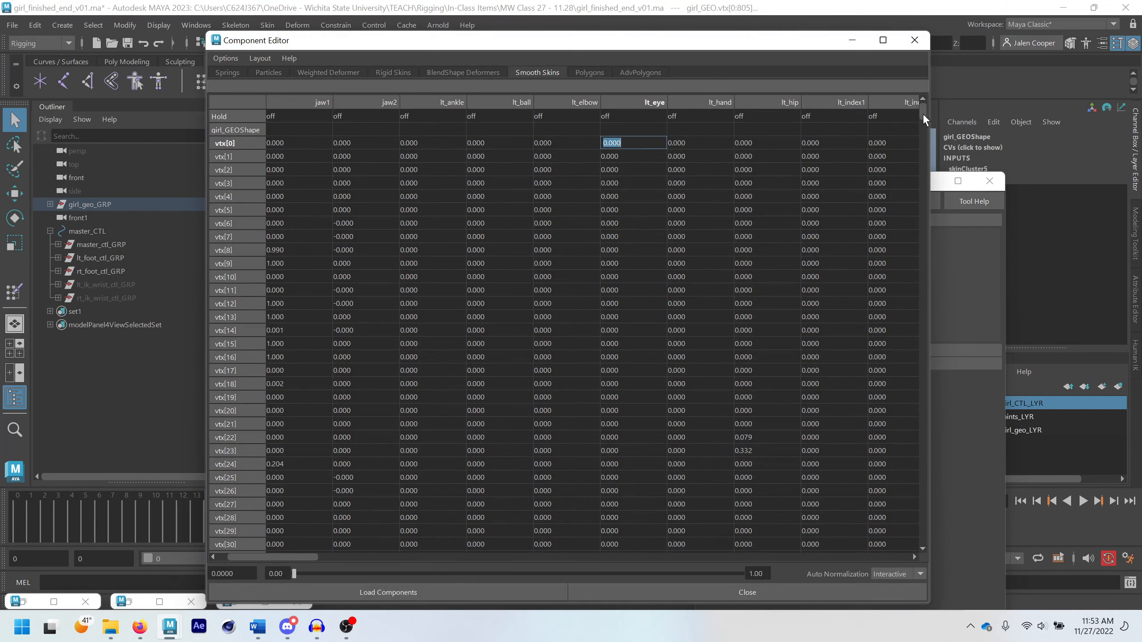
pyautogui.moveTo(922, 112); pyautogui.dragTo(922, 536)
pyautogui.keyDown('shift'); pyautogui.click(636, 546); pyautogui.keyUp('shift')
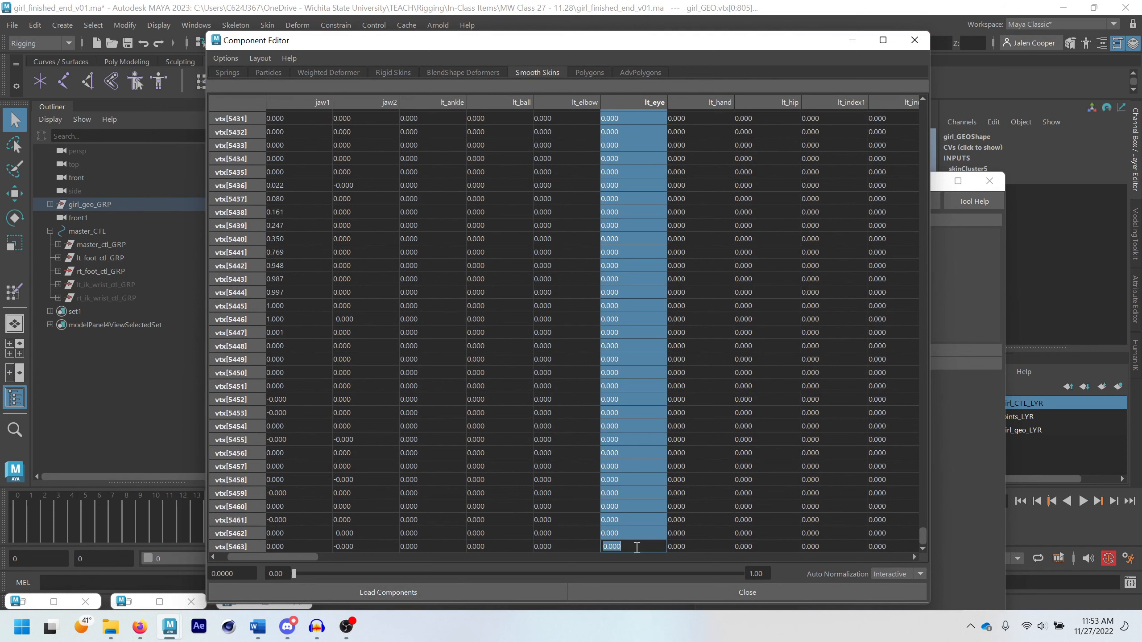
pyautogui.press('Return')
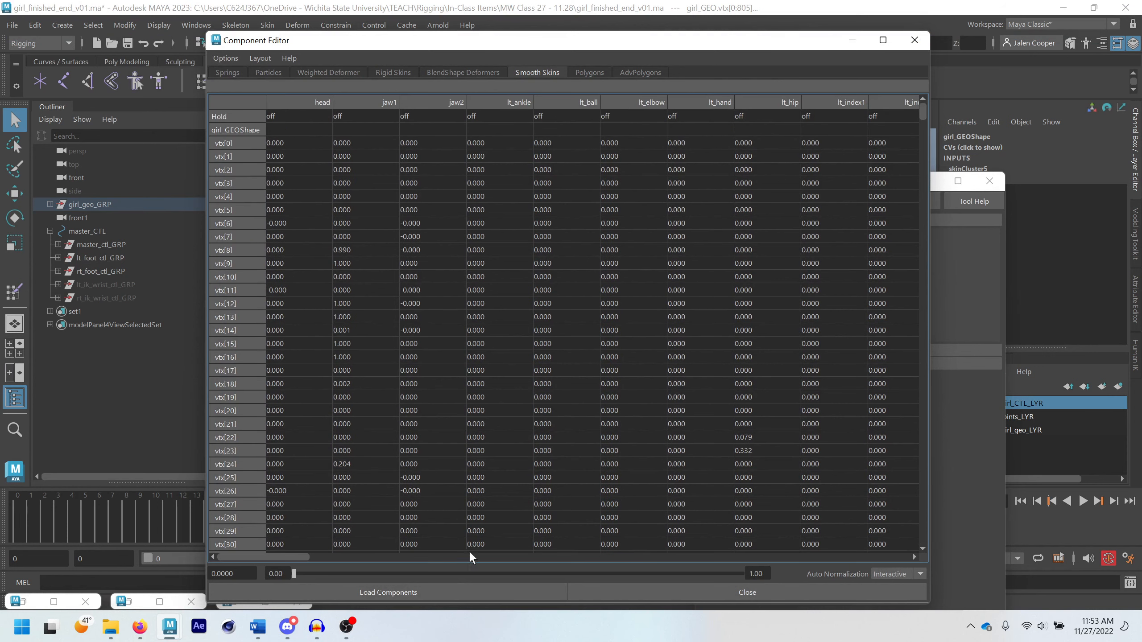
# Set the rt_eye skin weight to 0 for all the listed vertices from vtx[0] to vtx[5463] and minimize the Component Editor
pyautogui.moveTo(275, 555); pyautogui.dragTo(607, 593)
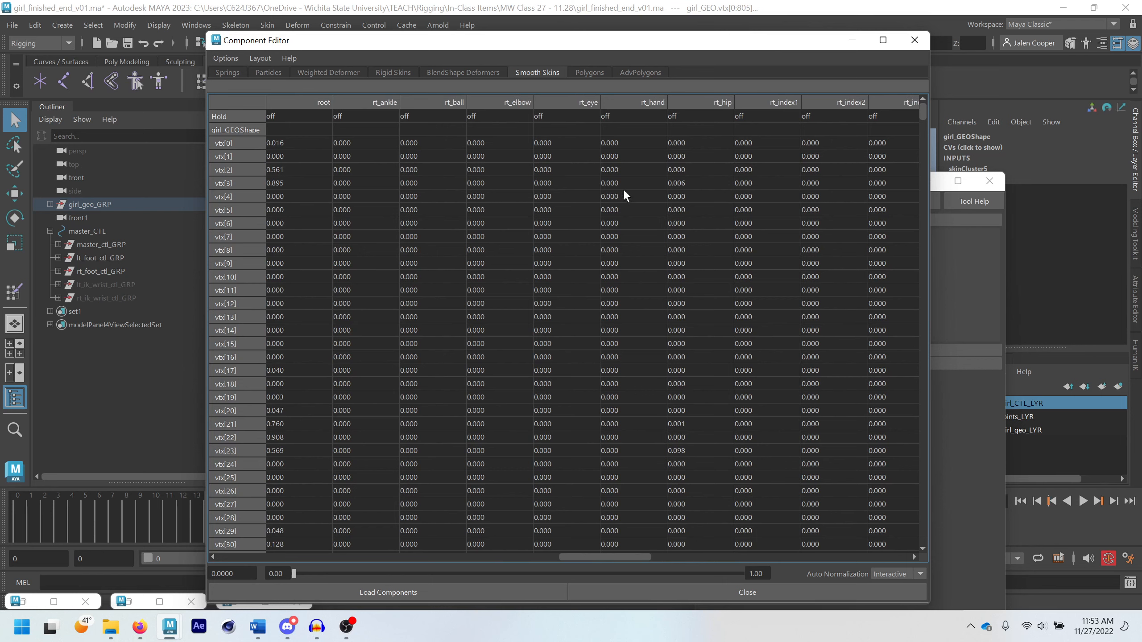
pyautogui.click(563, 144)
pyautogui.moveTo(924, 139); pyautogui.dragTo(872, 563)
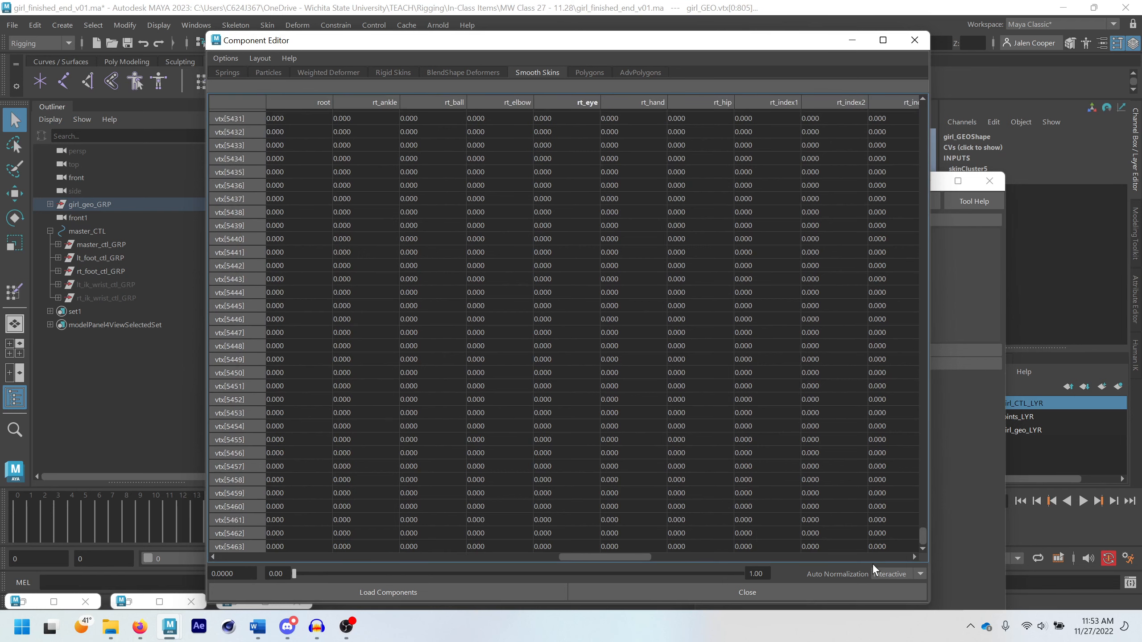
pyautogui.keyDown('shift'); pyautogui.click(564, 546); pyautogui.keyUp('shift')
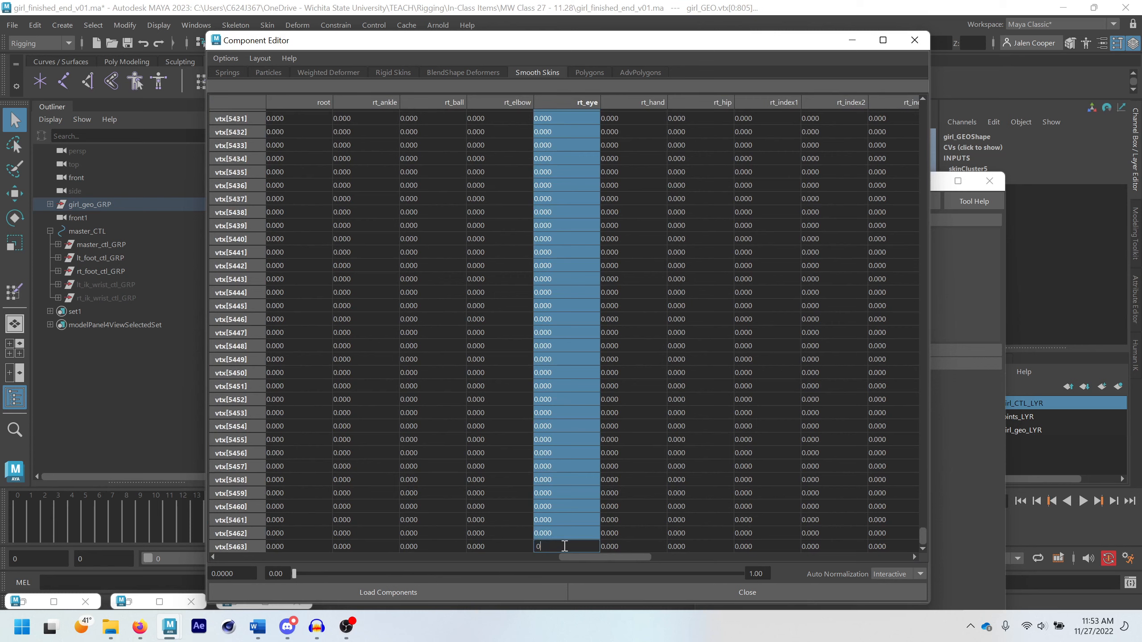
pyautogui.write('0')
pyautogui.press('Return')
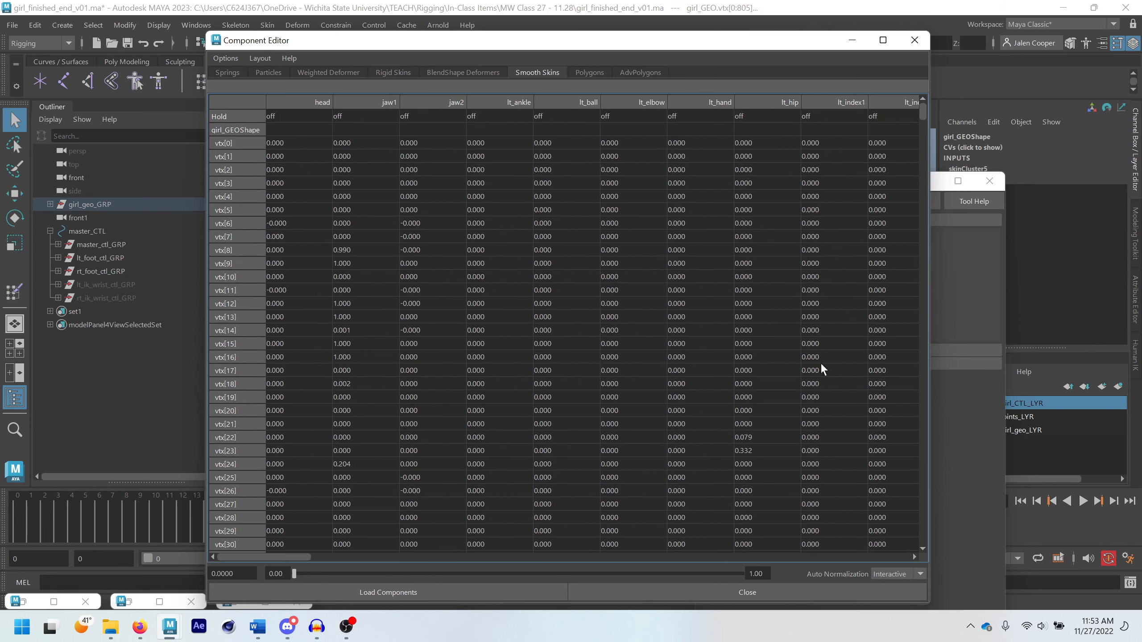
pyautogui.click(852, 40)
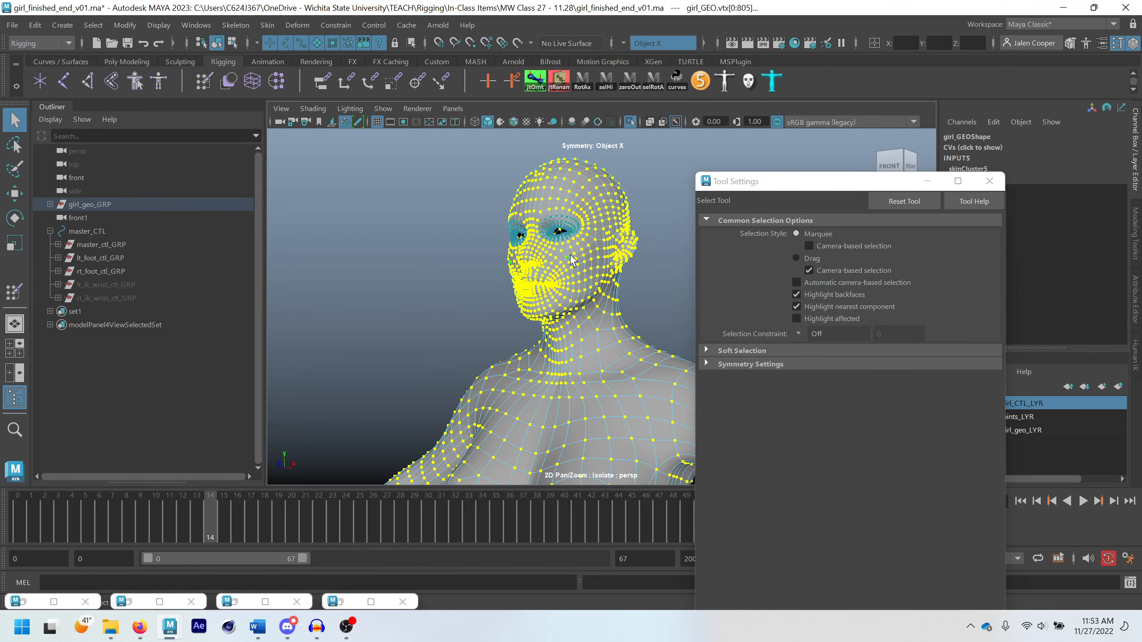
# Return the body mesh to object selection and minimize the Tool Settings window
pyautogui.moveTo(592, 270); pyautogui.dragTo(637, 252, button='right')
pyautogui.keyDown('alt'); pyautogui.moveTo(637, 252); pyautogui.dragTo(611, 243); pyautogui.keyUp('alt')
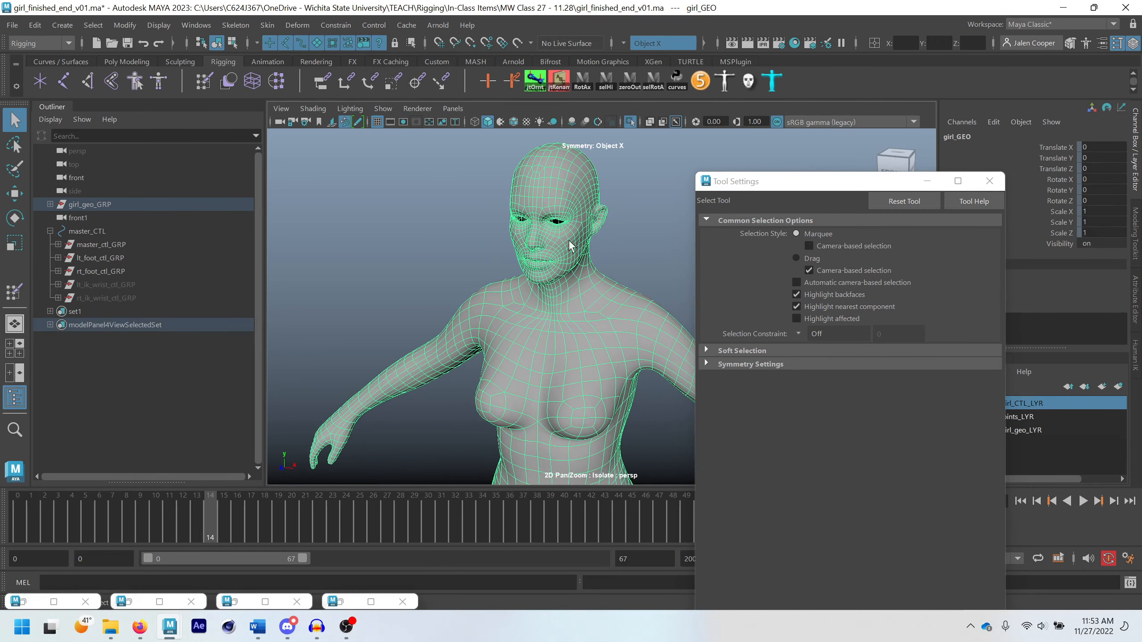
pyautogui.scroll(-6, 570, 337)
pyautogui.keyDown('alt'); pyautogui.moveTo(575, 476); pyautogui.dragTo(530, 429, button='middle'); pyautogui.keyUp('alt')
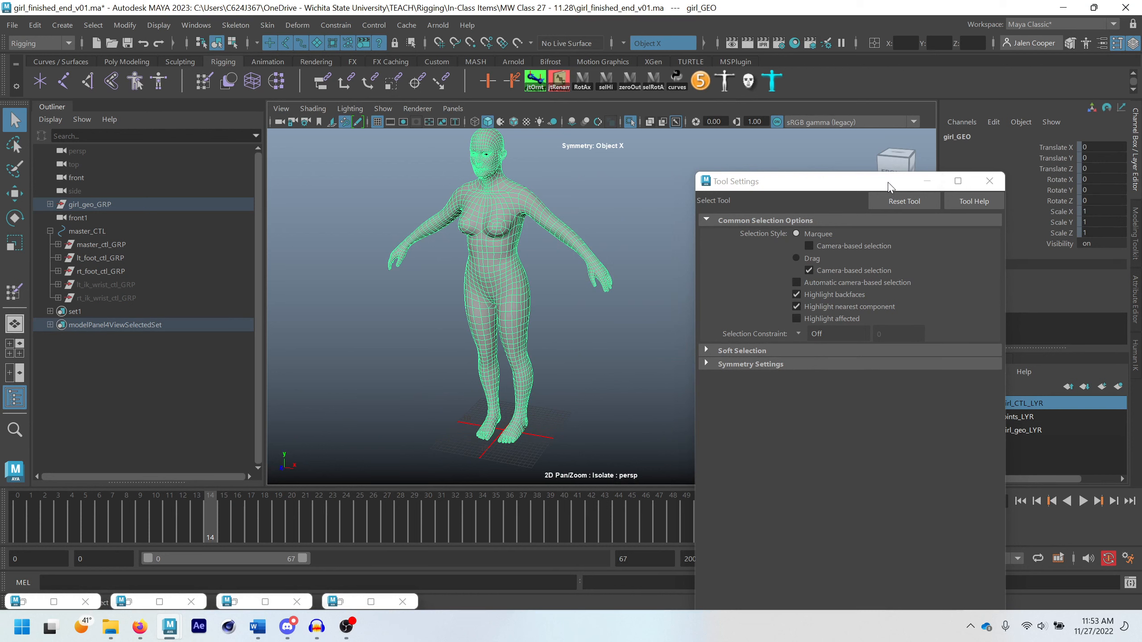
pyautogui.click(925, 181)
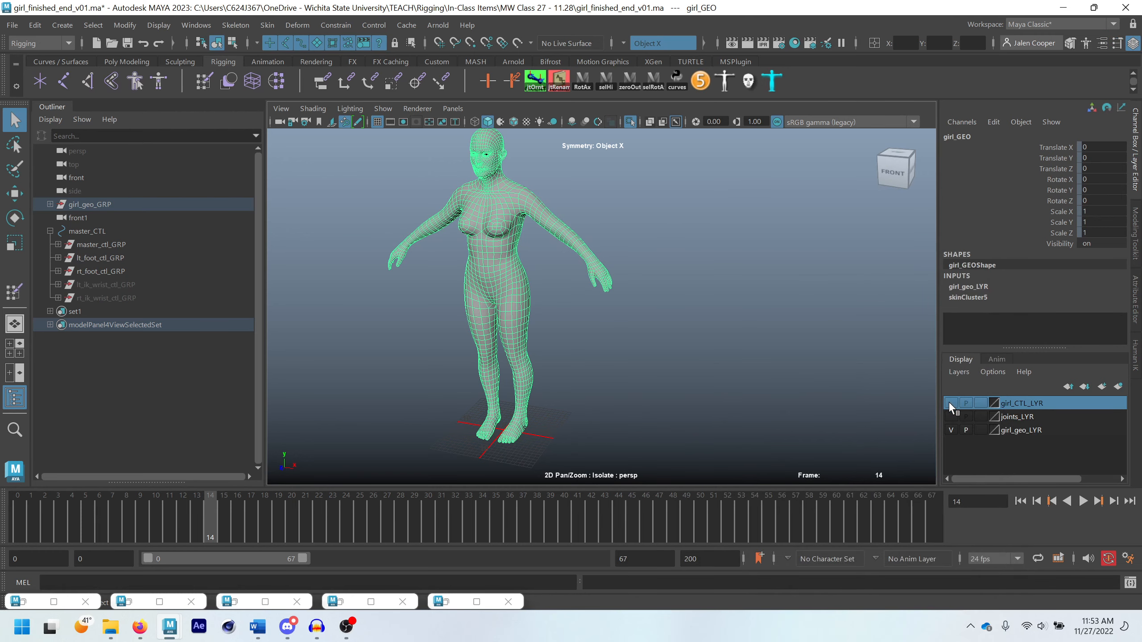
# Turn off Isolate Select, show the girl_CTL_LYR layer and deselect the body mesh
pyautogui.click(630, 122)
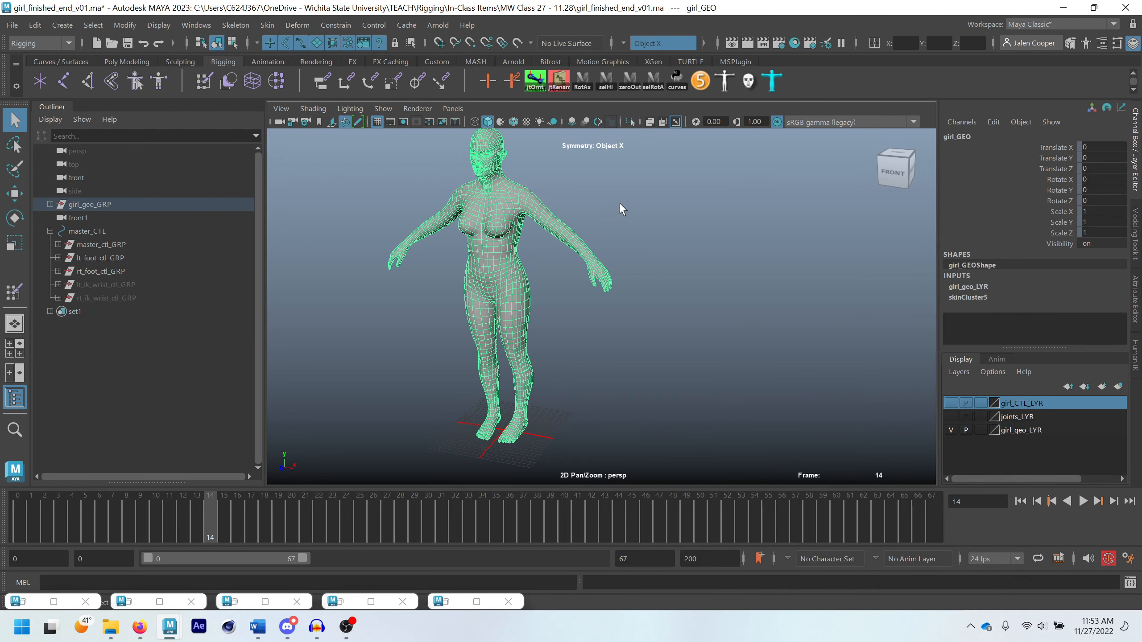
pyautogui.keyDown('alt'); pyautogui.moveTo(621, 204); pyautogui.dragTo(717, 297, button='middle'); pyautogui.keyUp('alt')
pyautogui.click(951, 404)
pyautogui.scroll(4, 601, 218)
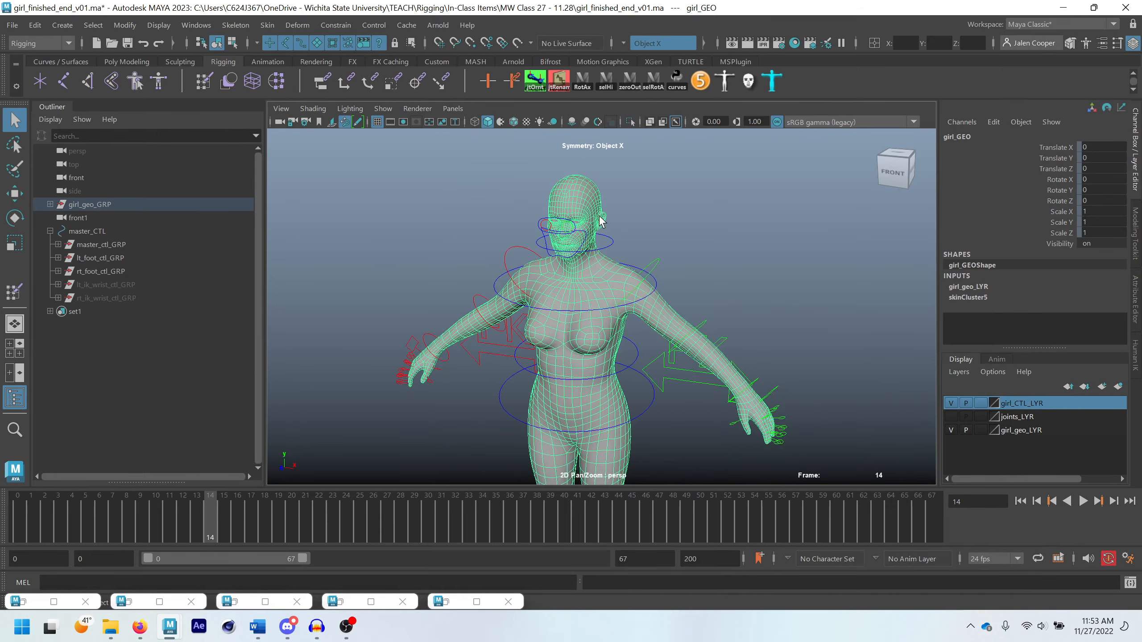
pyautogui.scroll(6, 601, 220)
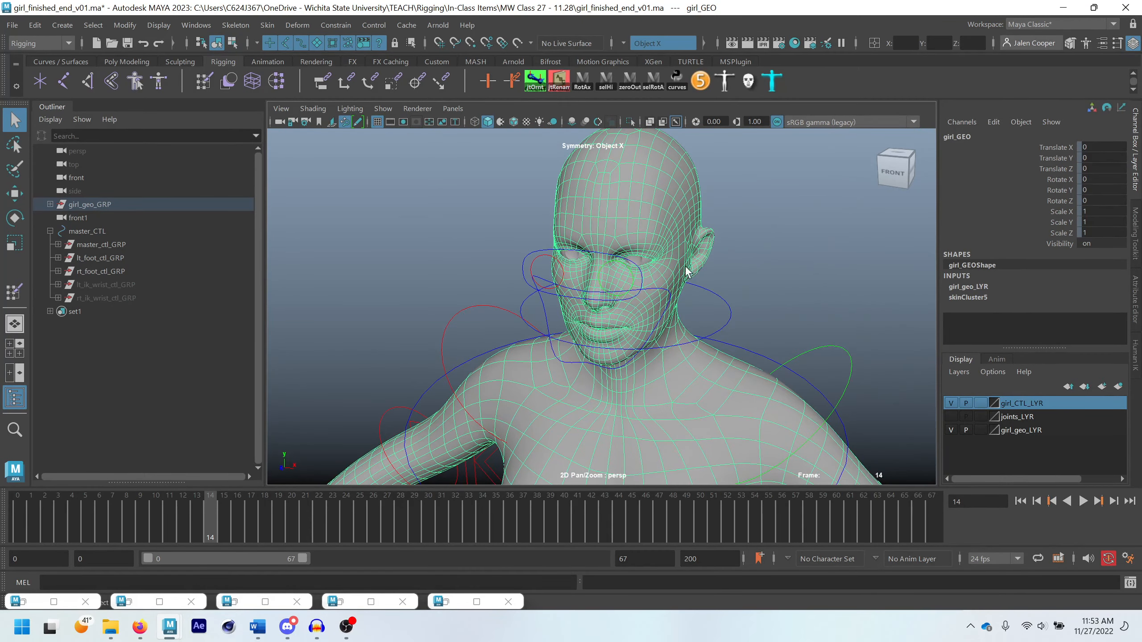
pyautogui.click(734, 246)
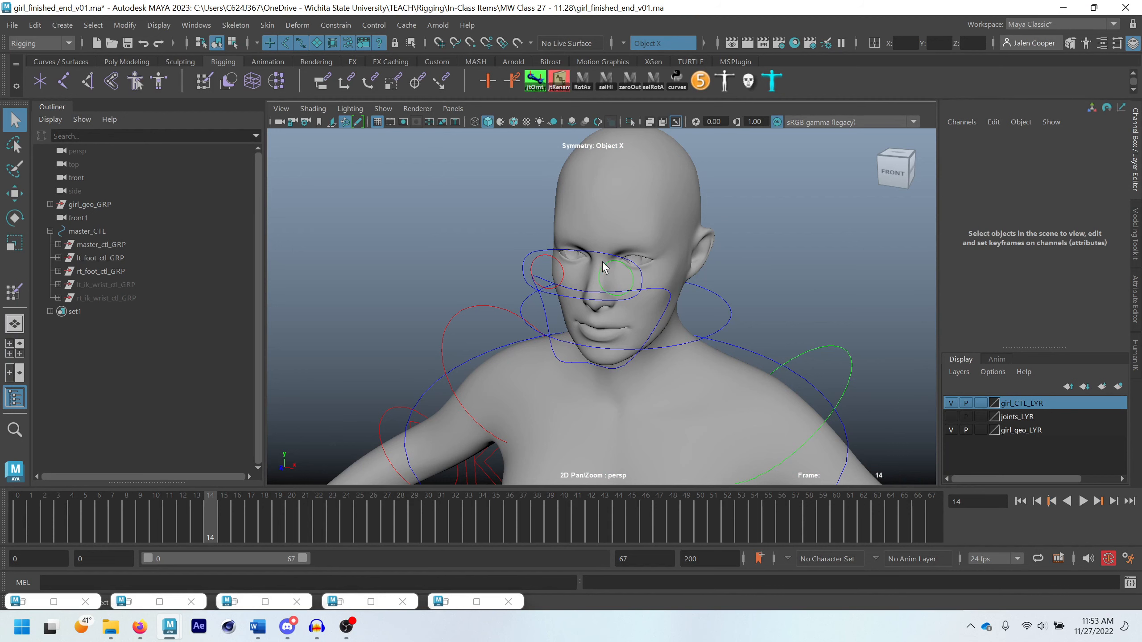
# Test eye_CTL by moving it about 0.32 in X and -0.4 in Y, and undo the move
pyautogui.click(642, 278)
pyautogui.scroll(1, 642, 277)
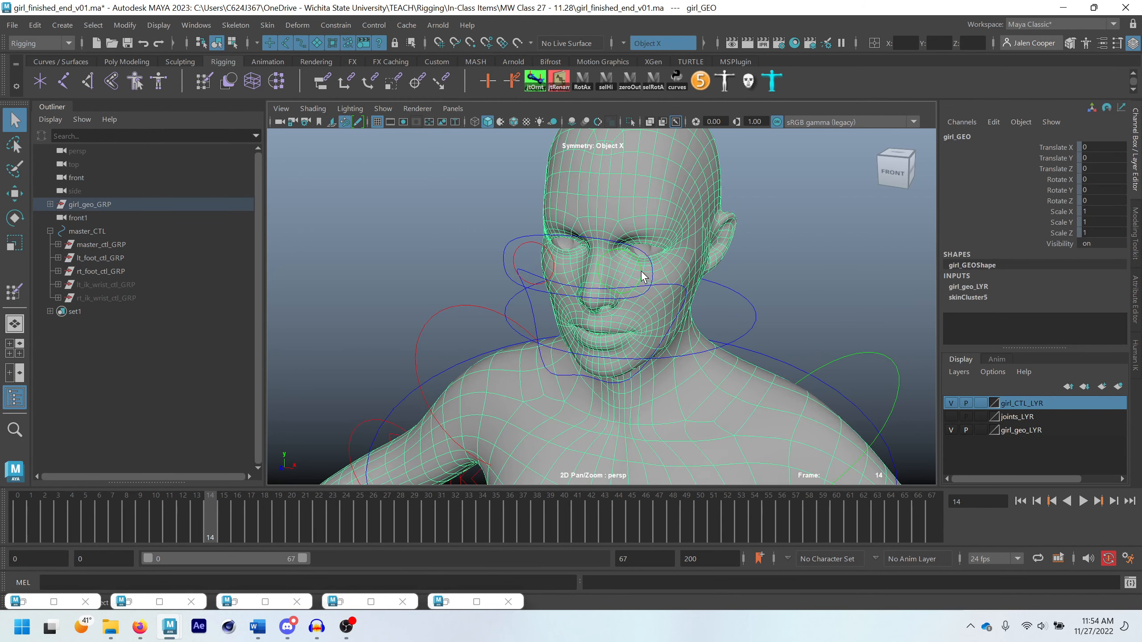
pyautogui.click(650, 281)
pyautogui.press('w')
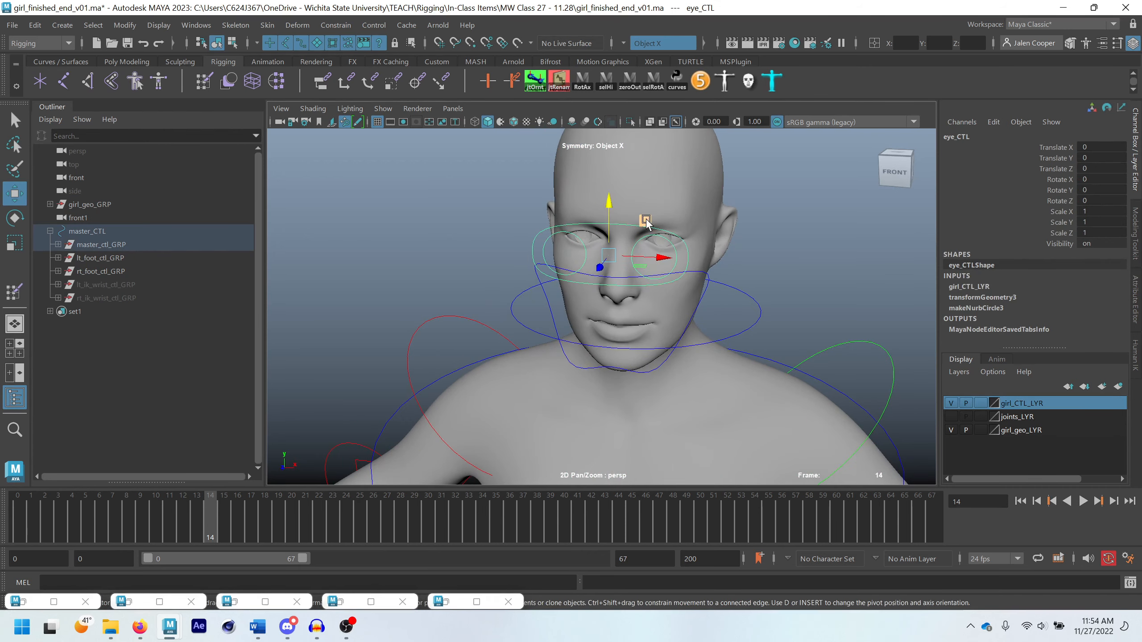
pyautogui.moveTo(667, 268); pyautogui.dragTo(655, 233)
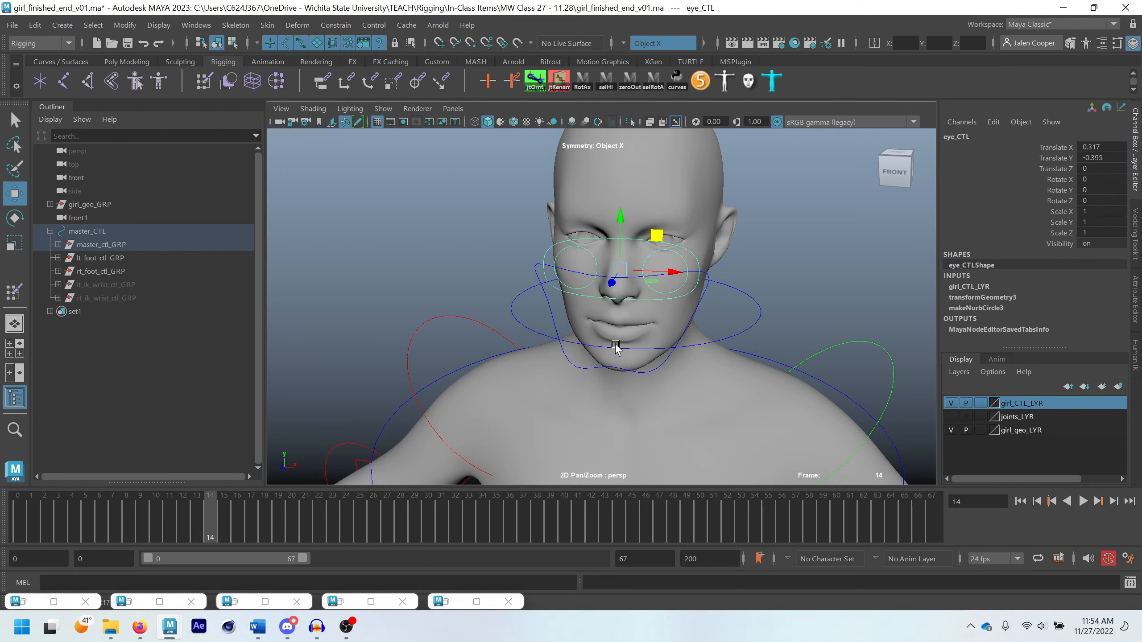
pyautogui.keyDown('alt'); pyautogui.moveTo(616, 345); pyautogui.dragTo(632, 290); pyautogui.keyUp('alt')
pyautogui.hotkey('ctrl', 'z')
# Examine the mouth and jaw of the girl mesh in unsmoothed display and again in smooth preview
pyautogui.scroll(-2, 666, 326)
pyautogui.keyDown('alt'); pyautogui.moveTo(679, 332); pyautogui.dragTo(666, 301); pyautogui.keyUp('alt')
pyautogui.scroll(5, 667, 279)
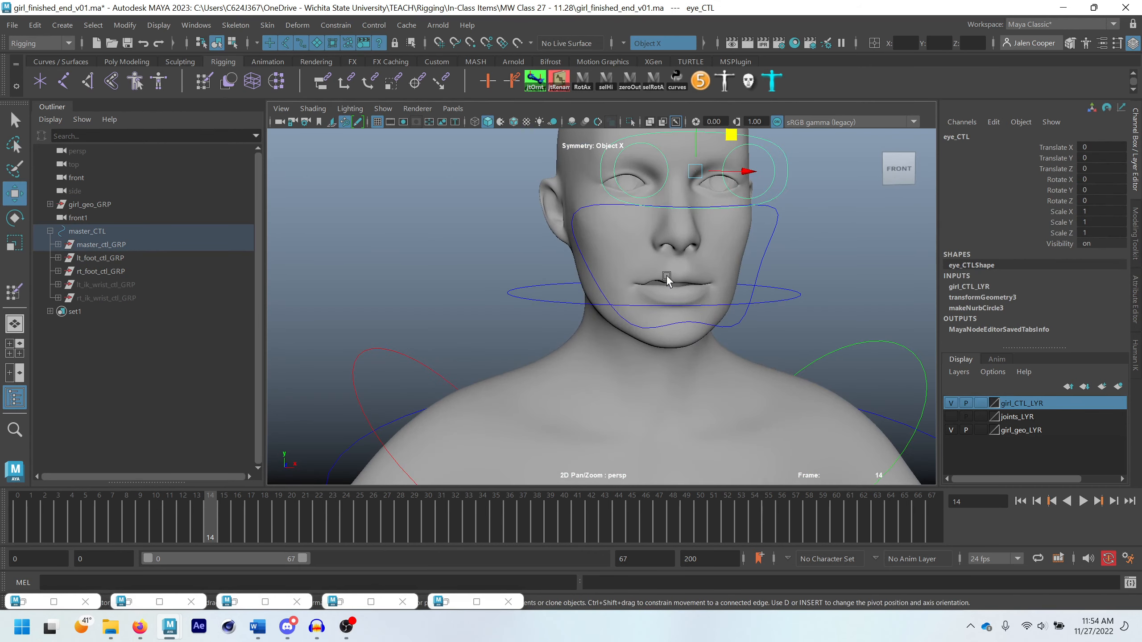
pyautogui.click(667, 276)
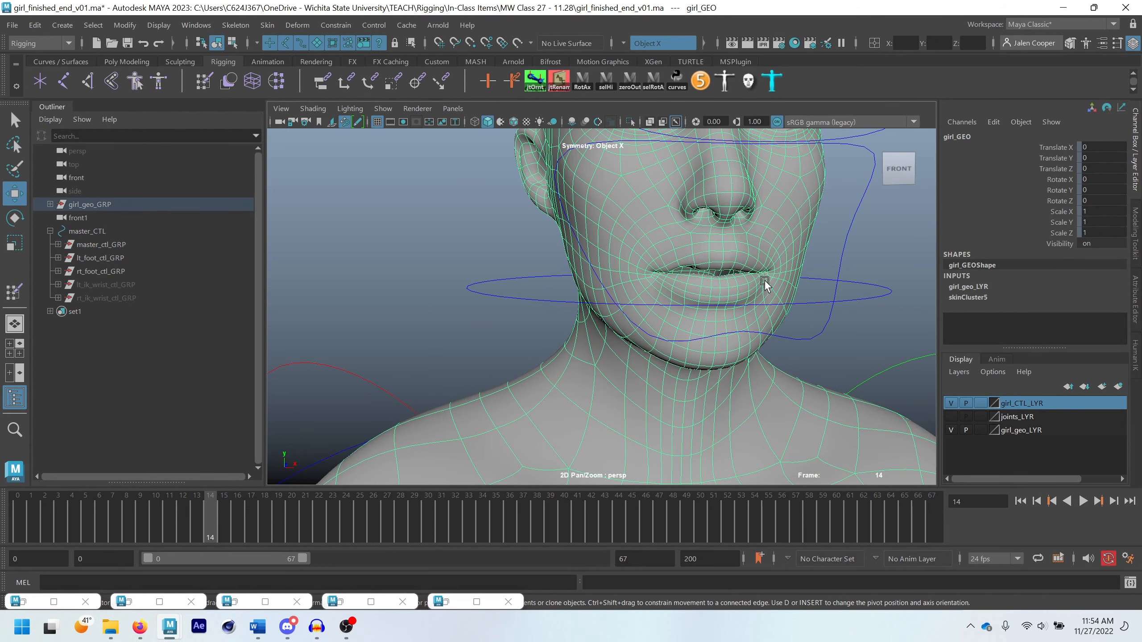
pyautogui.press('1')
pyautogui.click(834, 251)
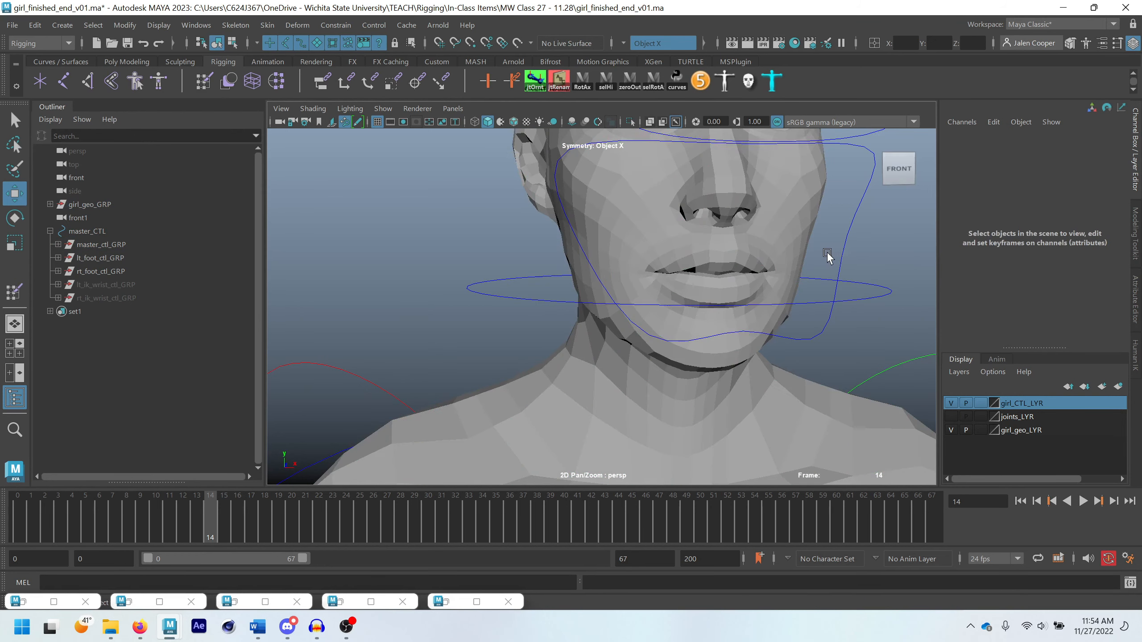
pyautogui.keyDown('alt'); pyautogui.moveTo(826, 254); pyautogui.dragTo(777, 246); pyautogui.keyUp('alt')
pyautogui.click(709, 244)
pyautogui.press('3')
pyautogui.click(794, 247)
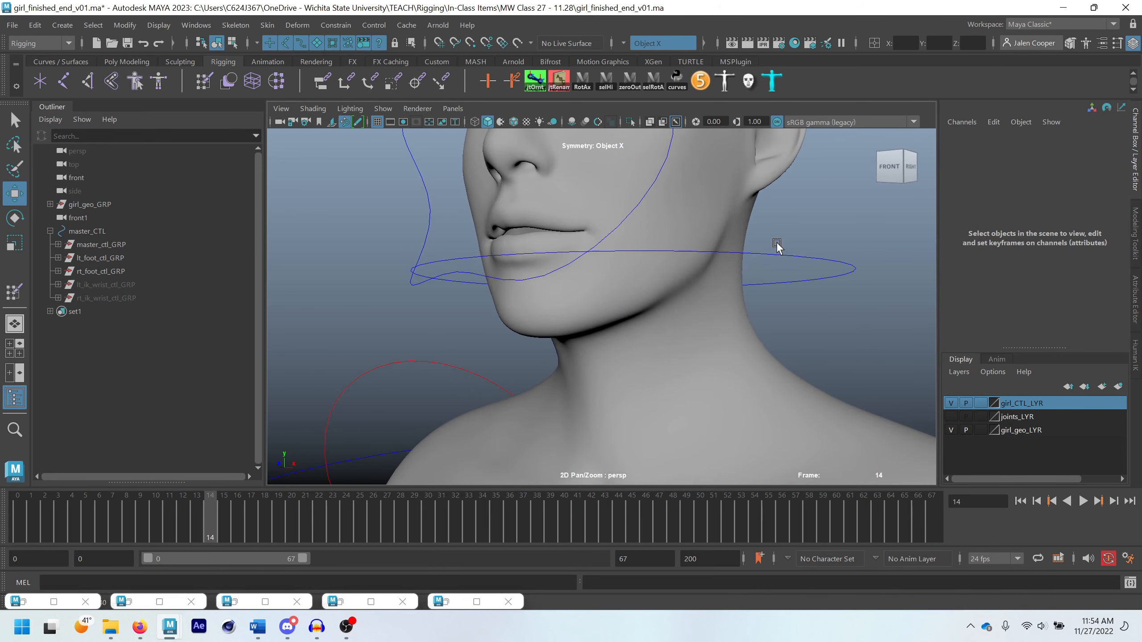
pyautogui.keyDown('alt'); pyautogui.moveTo(777, 246); pyautogui.dragTo(650, 248, button='right'); pyautogui.keyUp('alt')
pyautogui.moveTo(649, 247)
pyautogui.keyDown('alt'); pyautogui.mouseDown()
pyautogui.moveTo(676, 258)
pyautogui.moveTo(685, 220)
pyautogui.moveTo(662, 243)
pyautogui.mouseUp(); pyautogui.keyUp('alt')
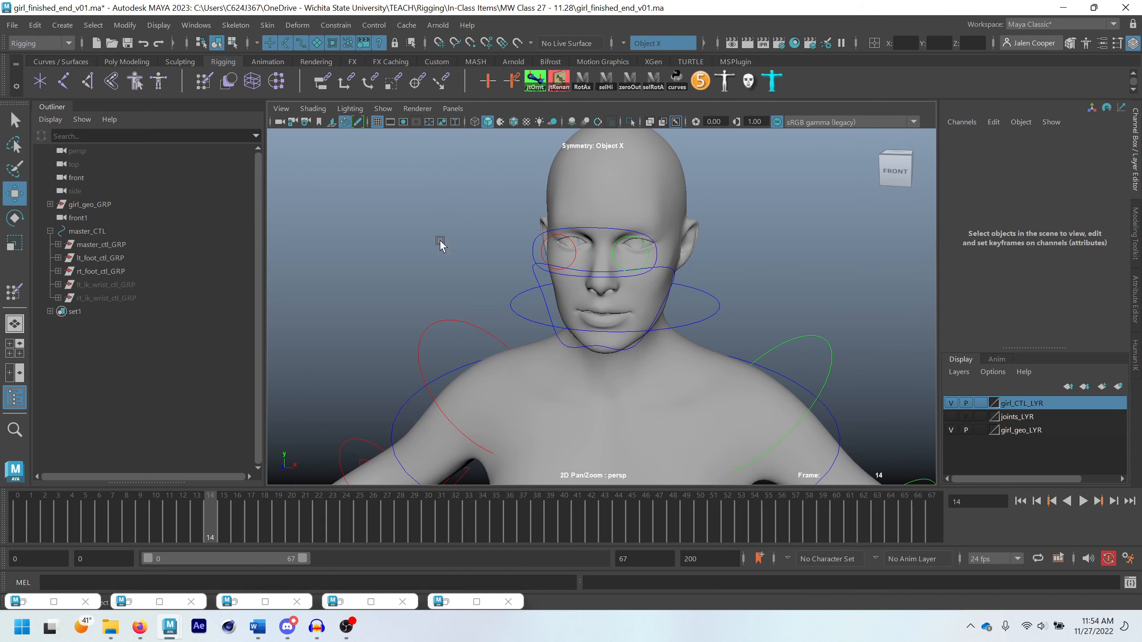
# Test lt_foot_CTL by trying a Toe Tap value and undoing it, and set its Foot Roll to 32
pyautogui.scroll(-10, 602, 350)
pyautogui.keyDown('alt'); pyautogui.moveTo(591, 420); pyautogui.dragTo(590, 309, button='middle'); pyautogui.keyUp('alt')
pyautogui.keyDown('alt'); pyautogui.moveTo(610, 323); pyautogui.dragTo(533, 403); pyautogui.keyUp('alt')
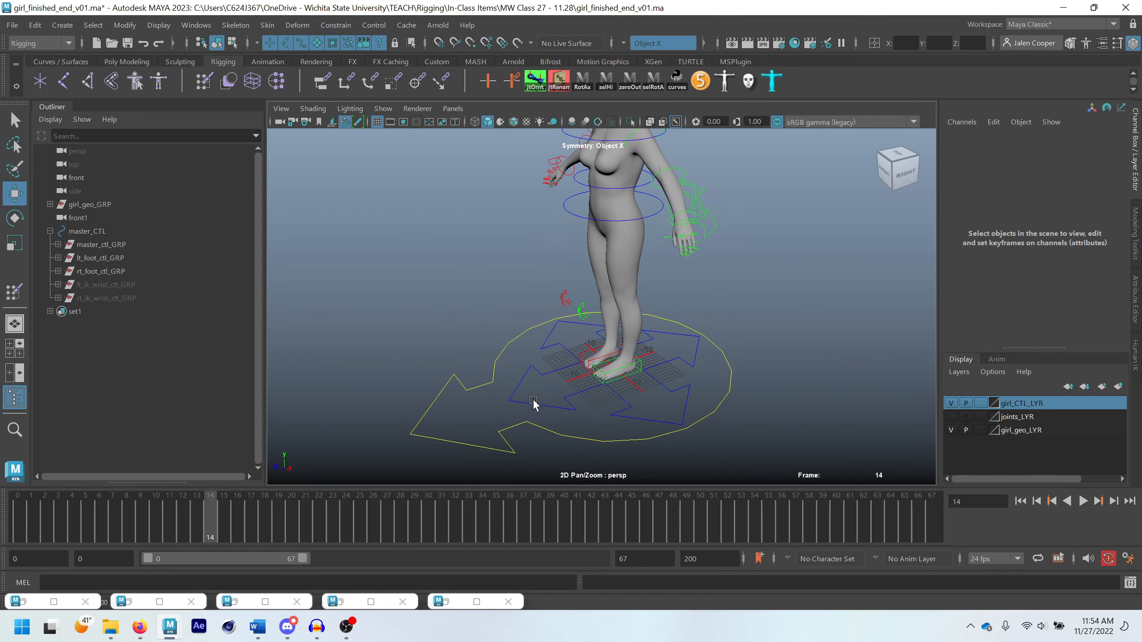
pyautogui.click(629, 387)
pyautogui.scroll(3, 629, 390)
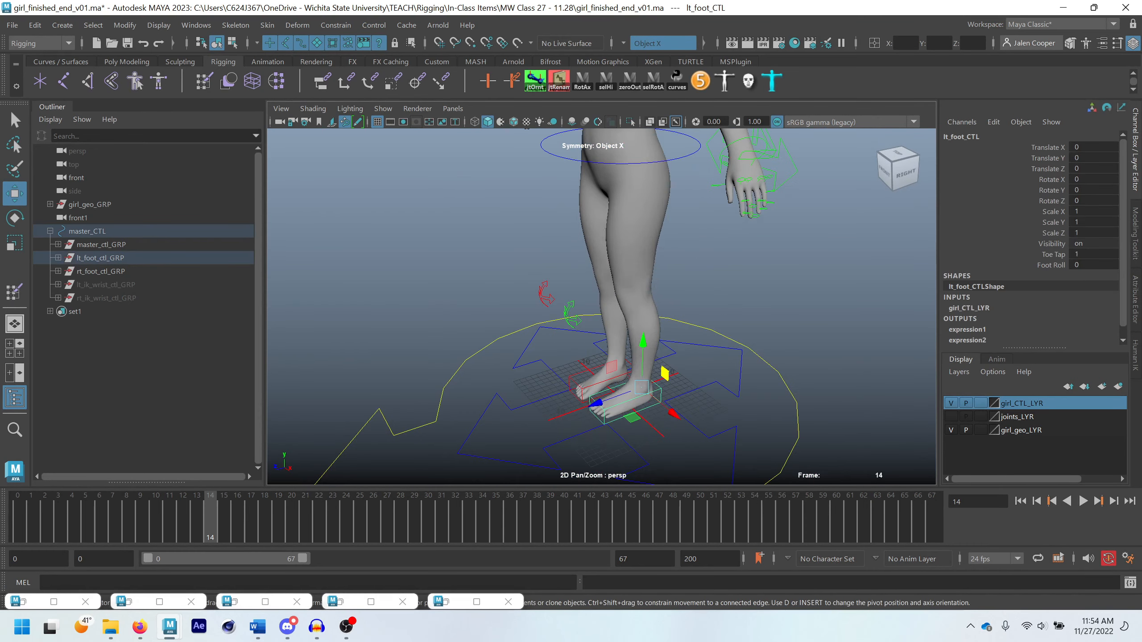
pyautogui.moveTo(1084, 255)
pyautogui.keyDown('ctrl'); pyautogui.mouseDown()
pyautogui.moveTo(1104, 255)
pyautogui.moveTo(1093, 264)
pyautogui.mouseUp(); pyautogui.keyUp('ctrl')
pyautogui.hotkey('ctrl', 'z')
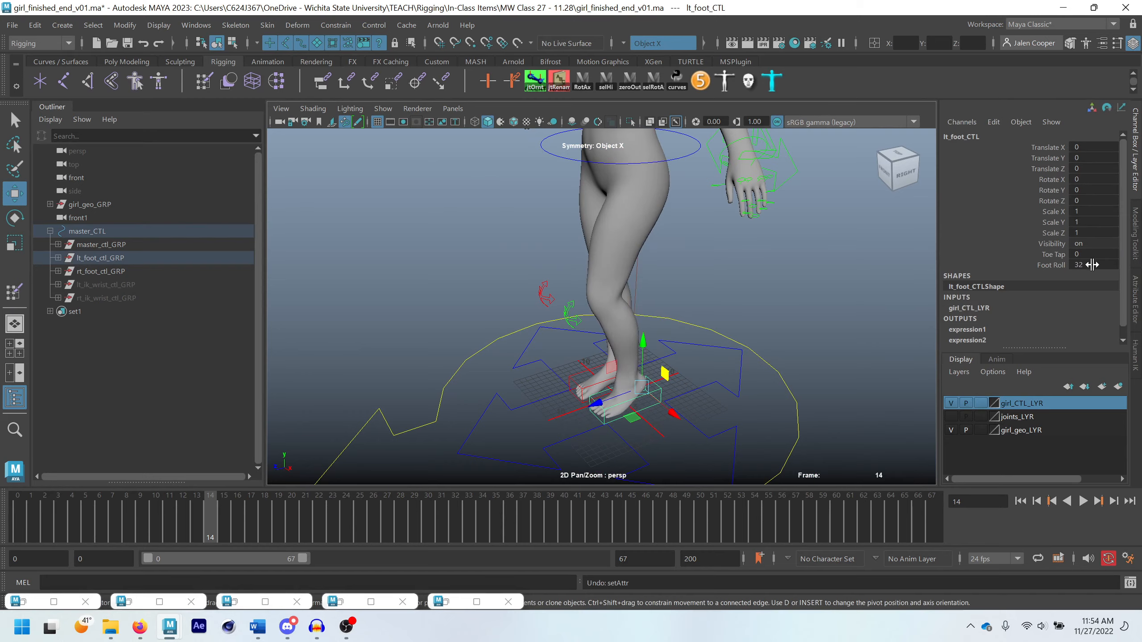
# Inspect the left foot's deformation from behind and undo the Foot Roll change
pyautogui.scroll(5, 708, 429)
pyautogui.keyDown('alt'); pyautogui.moveTo(706, 450); pyautogui.dragTo(672, 328, button='middle'); pyautogui.keyUp('alt')
pyautogui.keyDown('alt'); pyautogui.moveTo(673, 329); pyautogui.dragTo(493, 260); pyautogui.keyUp('alt')
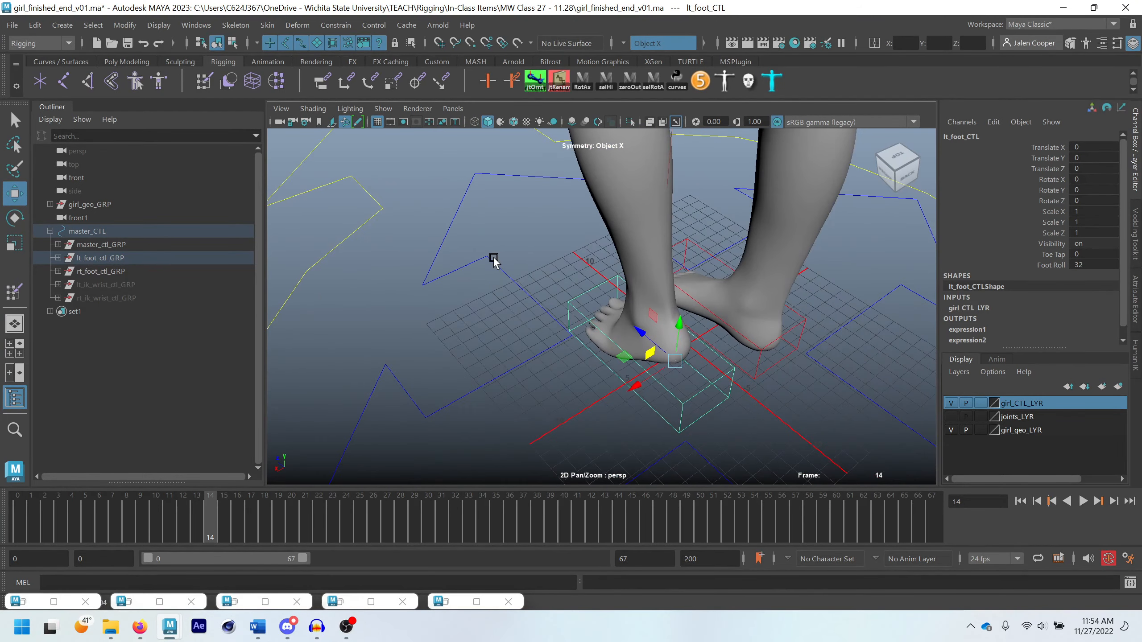
pyautogui.scroll(3, 594, 310)
pyautogui.hotkey('ctrl', 'z')
pyautogui.scroll(-8, 643, 333)
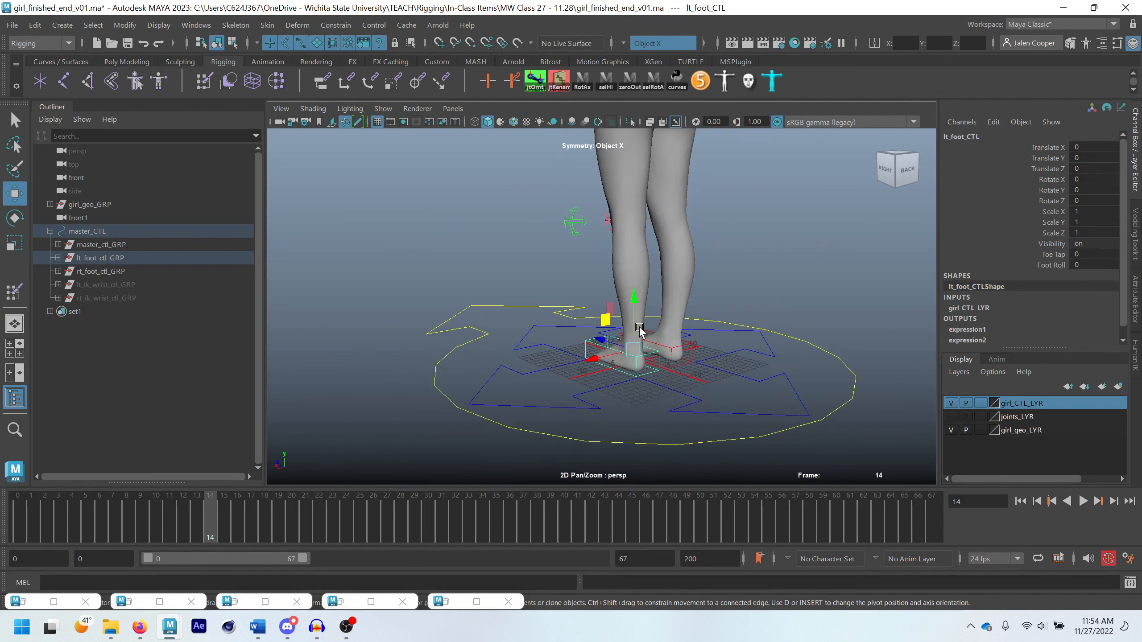
pyautogui.keyDown('alt'); pyautogui.moveTo(612, 293); pyautogui.dragTo(699, 264); pyautogui.keyUp('alt')
pyautogui.scroll(-4, 699, 265)
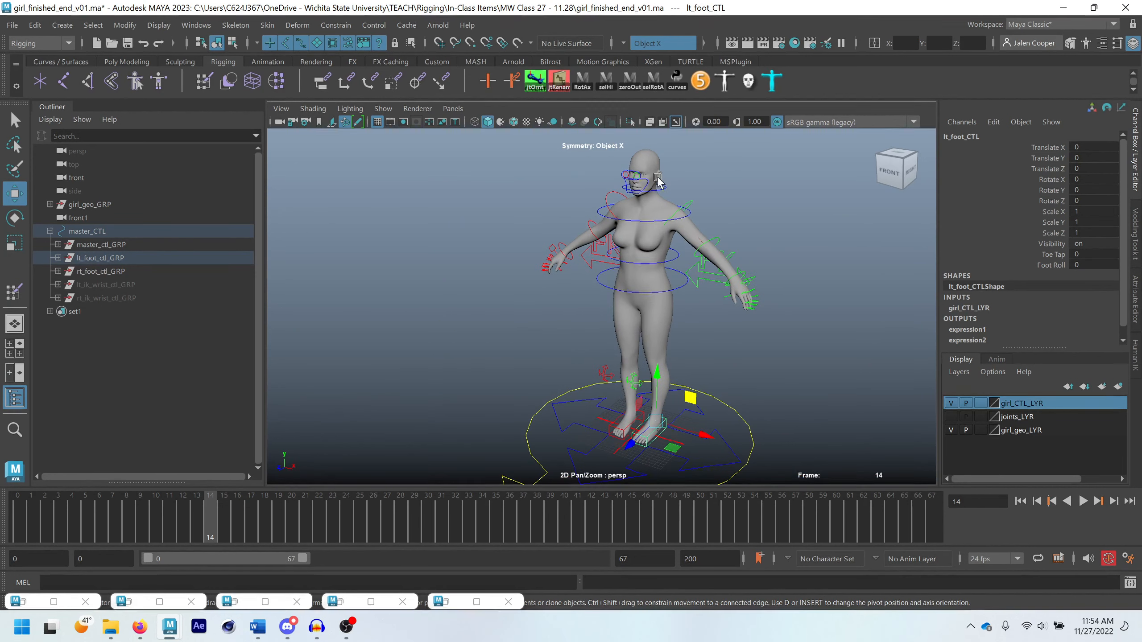
# Open the Paint Skin Weights tool settings for girl_GEO and expand the Stroke options
pyautogui.click(648, 157)
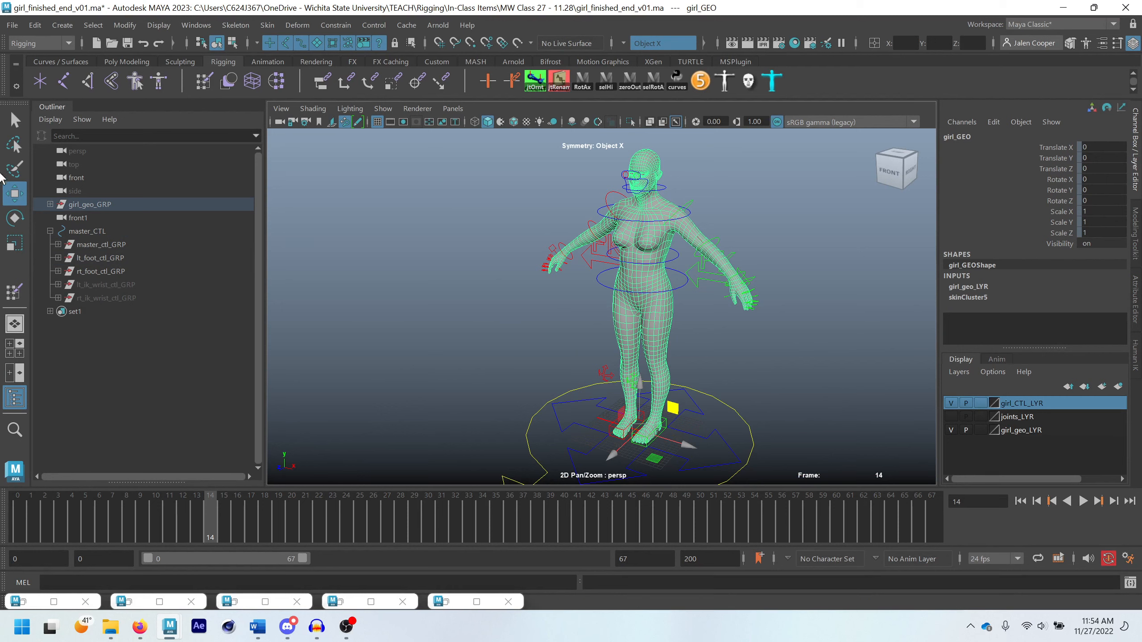
pyautogui.doubleClick(13, 291)
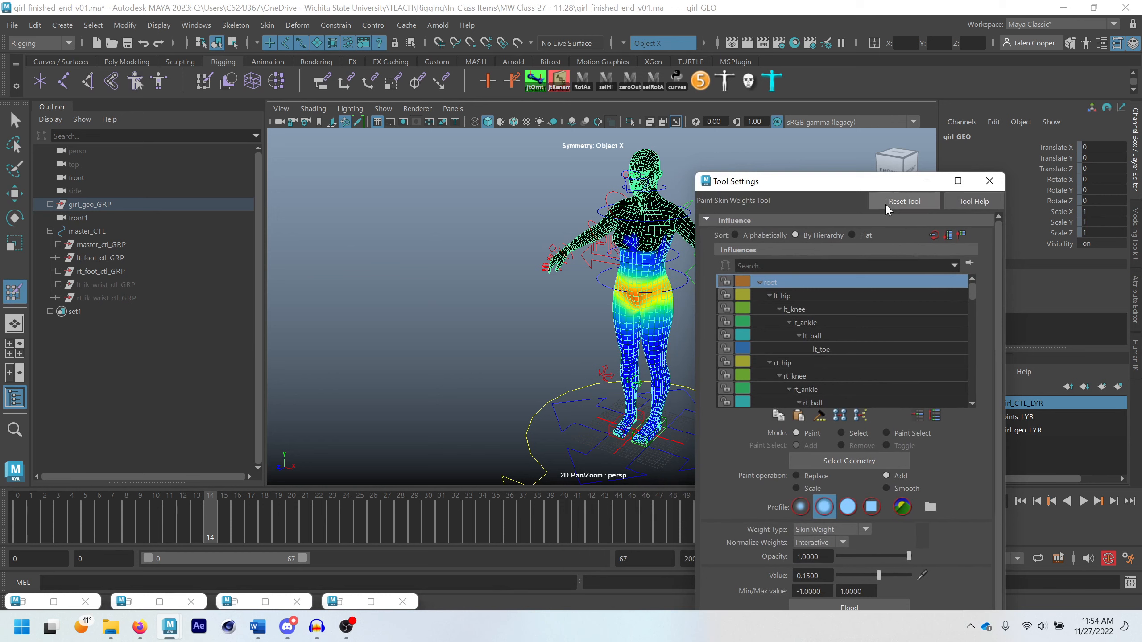
pyautogui.moveTo(881, 179); pyautogui.dragTo(907, 147)
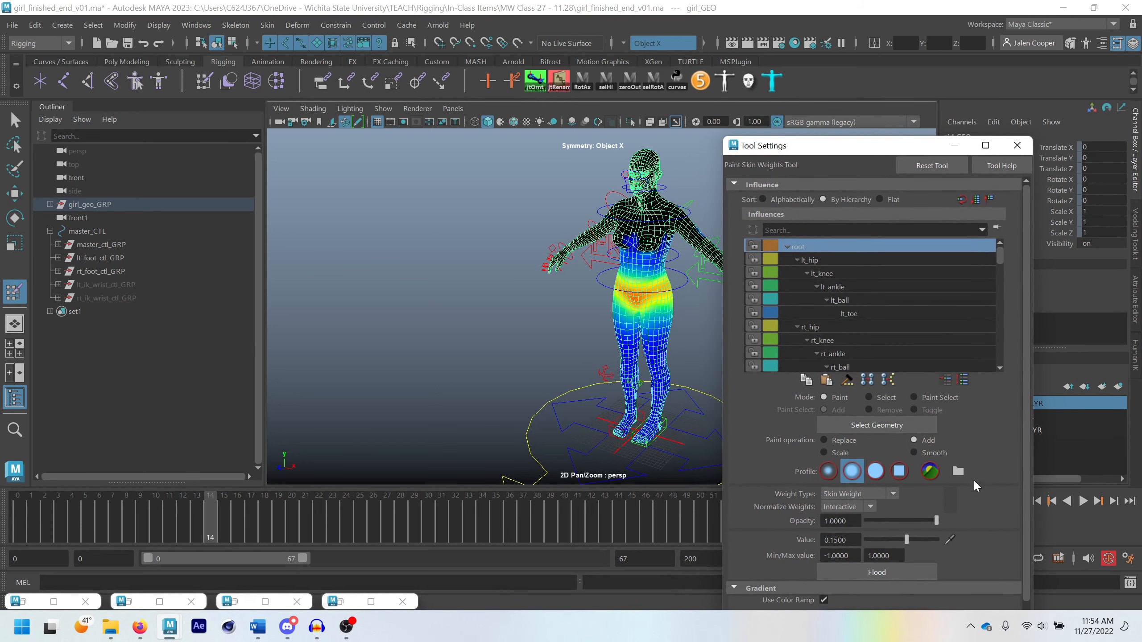
pyautogui.scroll(-3, 873, 543)
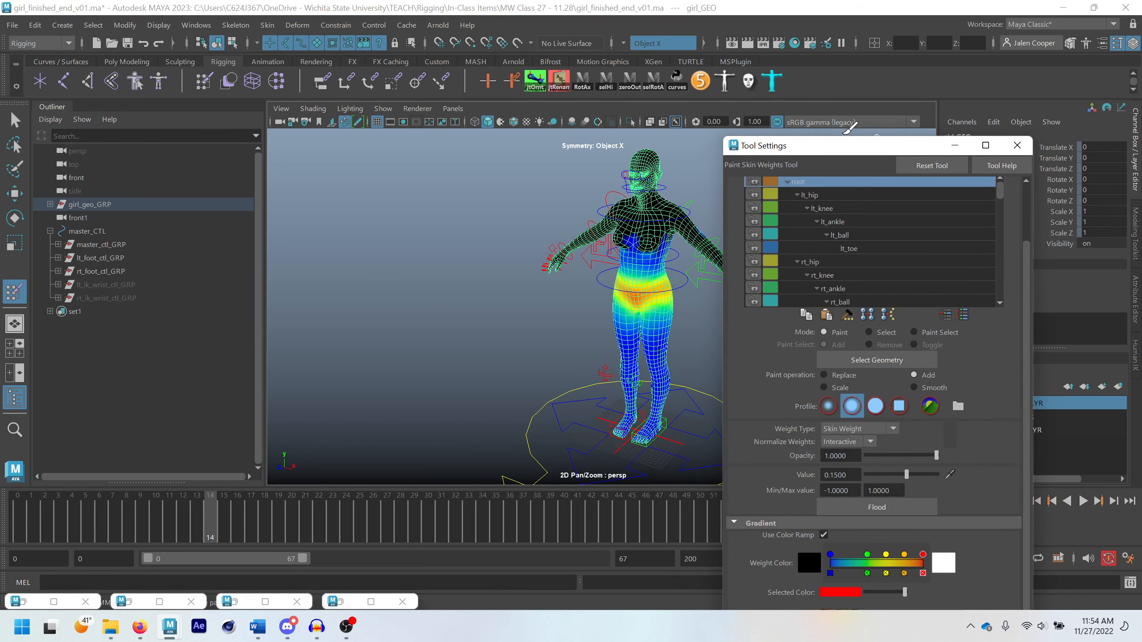
pyautogui.moveTo(854, 155); pyautogui.dragTo(876, 123)
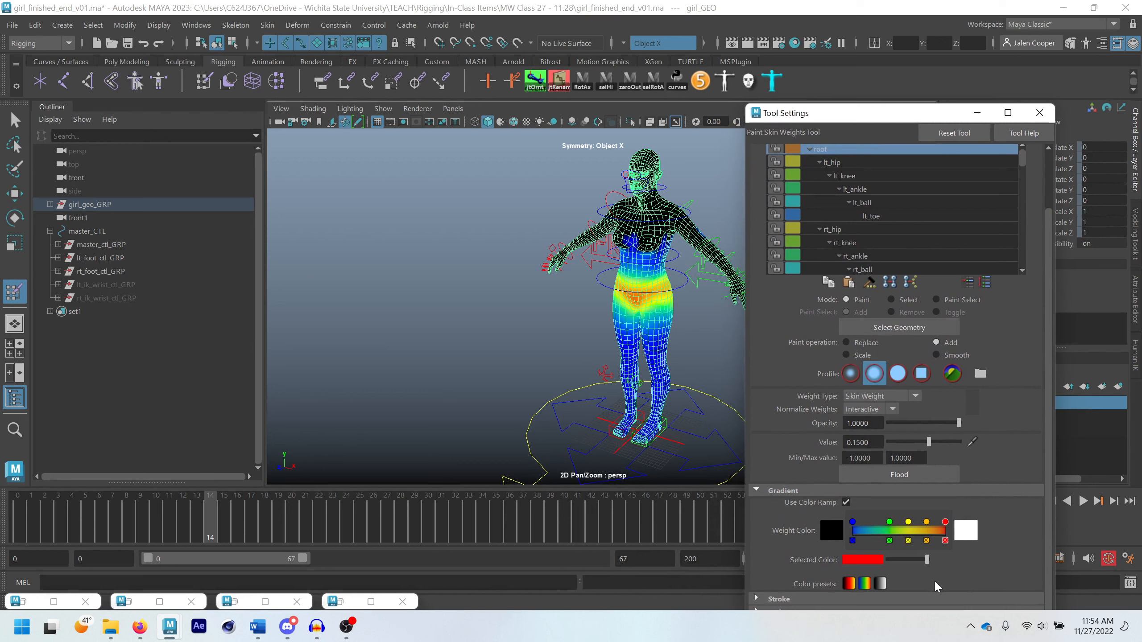
pyautogui.click(944, 599)
pyautogui.scroll(-3, 975, 540)
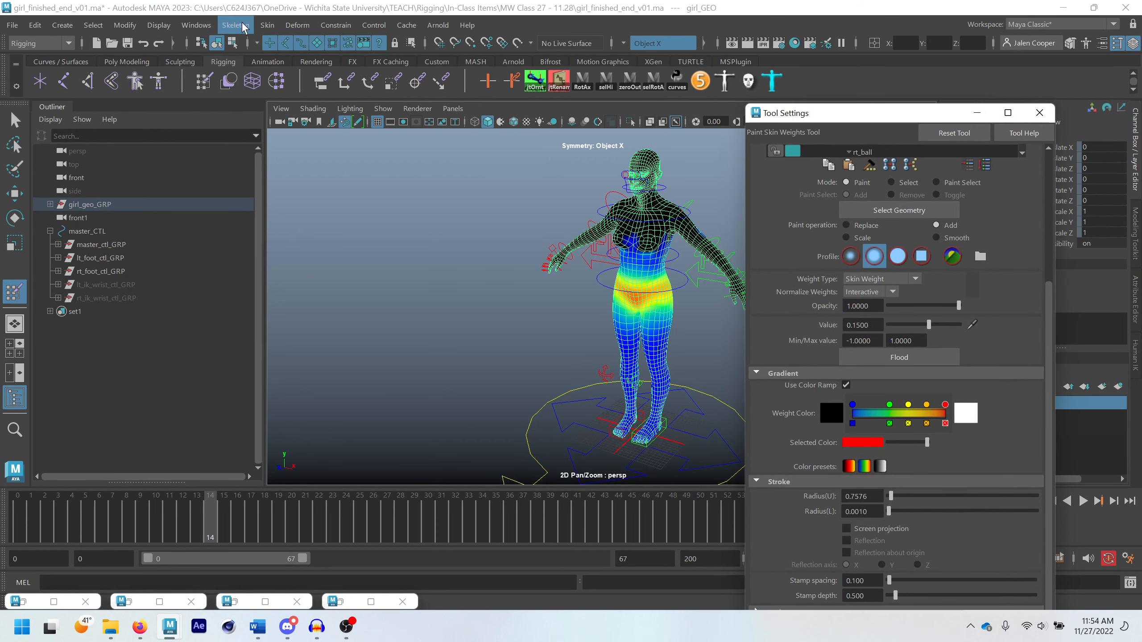
# Mirror the skin weights of girl_GEO, minimize the tool settings and return to the Select tool
pyautogui.click(264, 26)
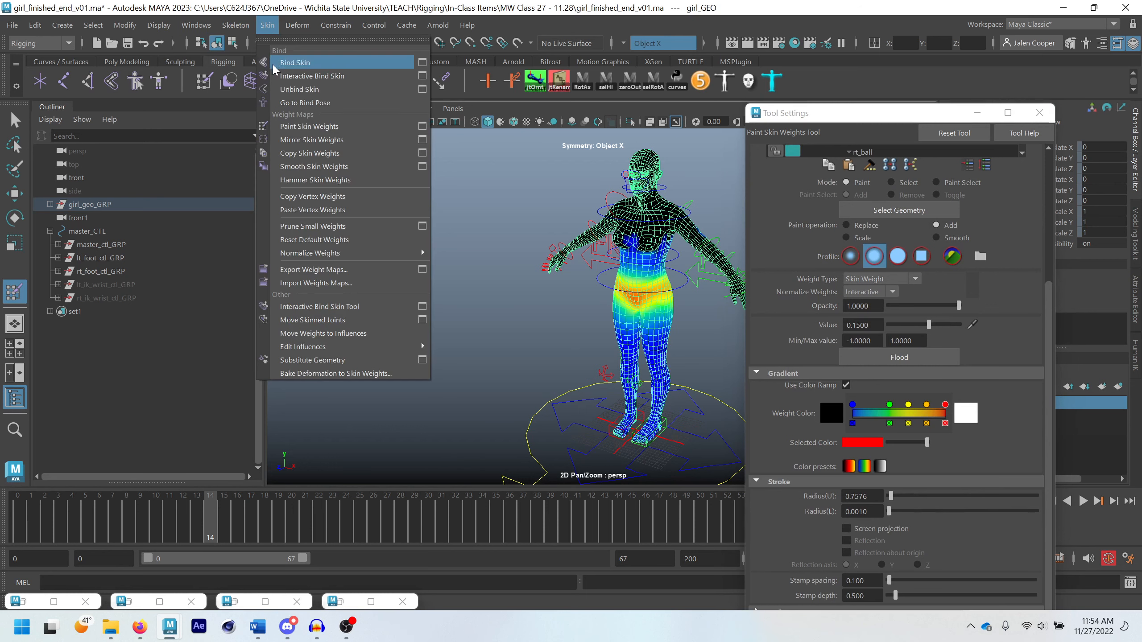
pyautogui.click(339, 140)
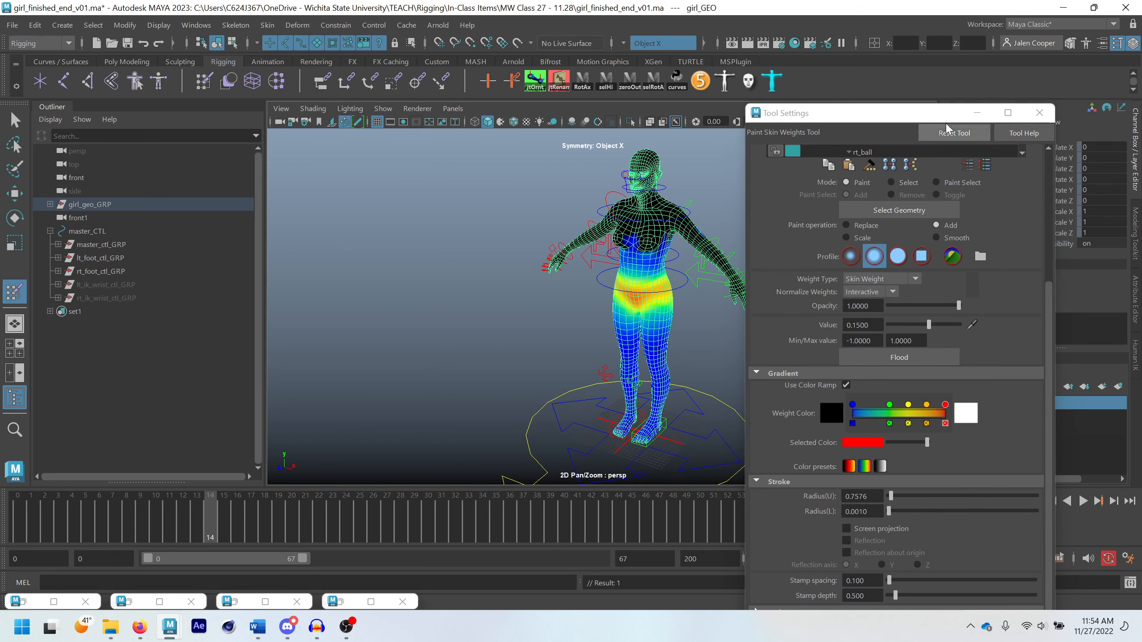
pyautogui.click(976, 113)
pyautogui.press('q')
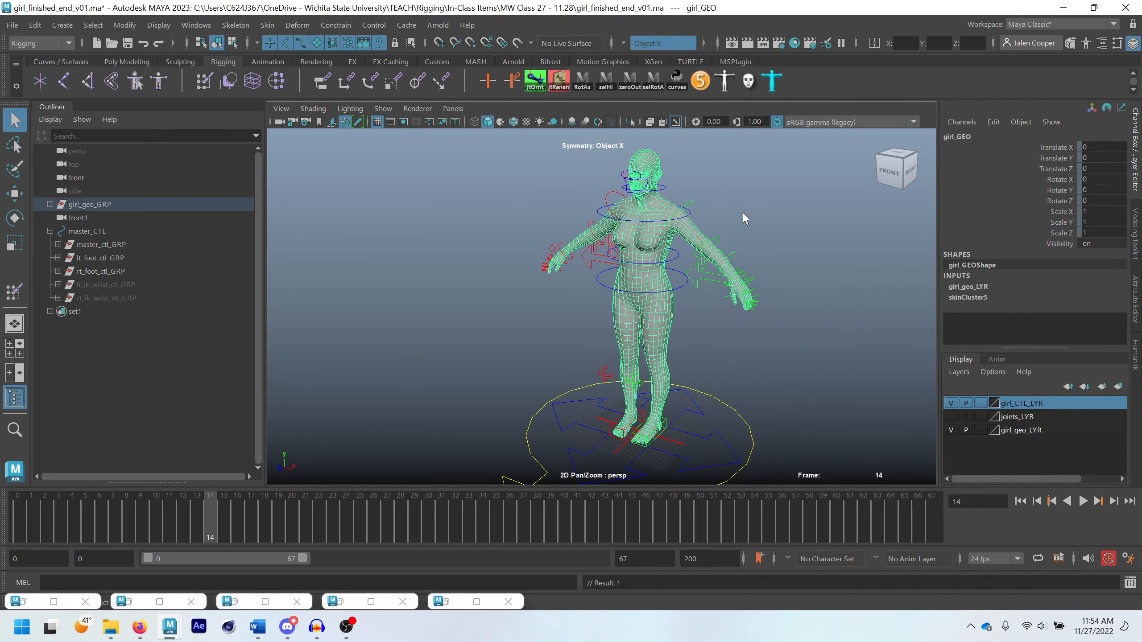
# Deselect girl_GEO and examine the shaded girl rig from head to feet, including the face, shoulders and arms
pyautogui.click(670, 213)
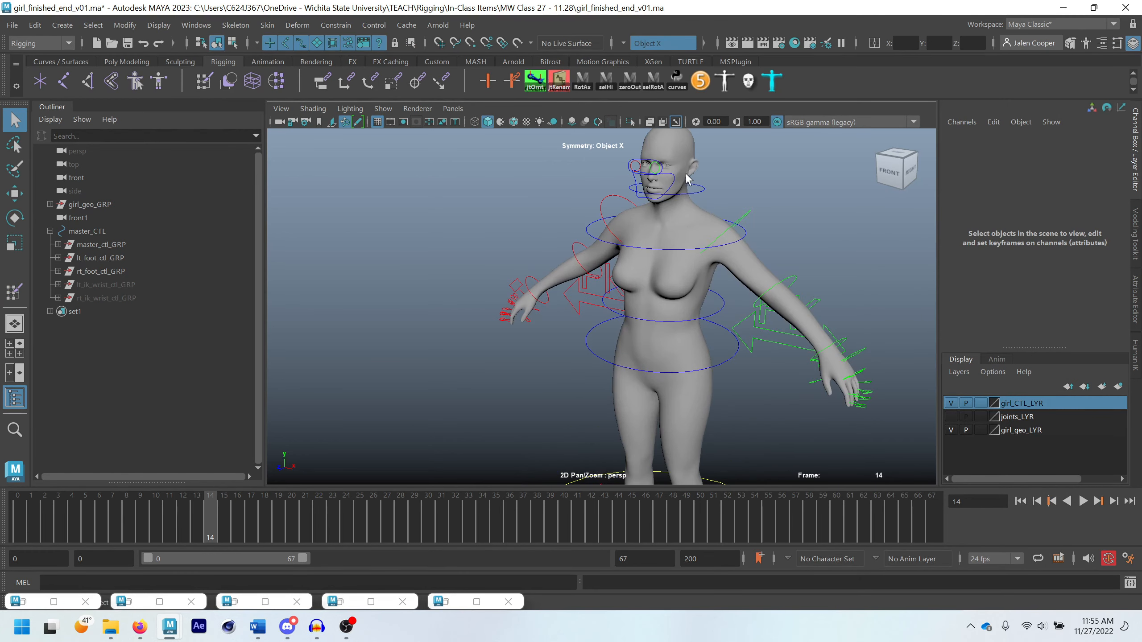
pyautogui.keyDown('alt'); pyautogui.moveTo(660, 223); pyautogui.dragTo(605, 242, button='middle'); pyautogui.keyUp('alt')
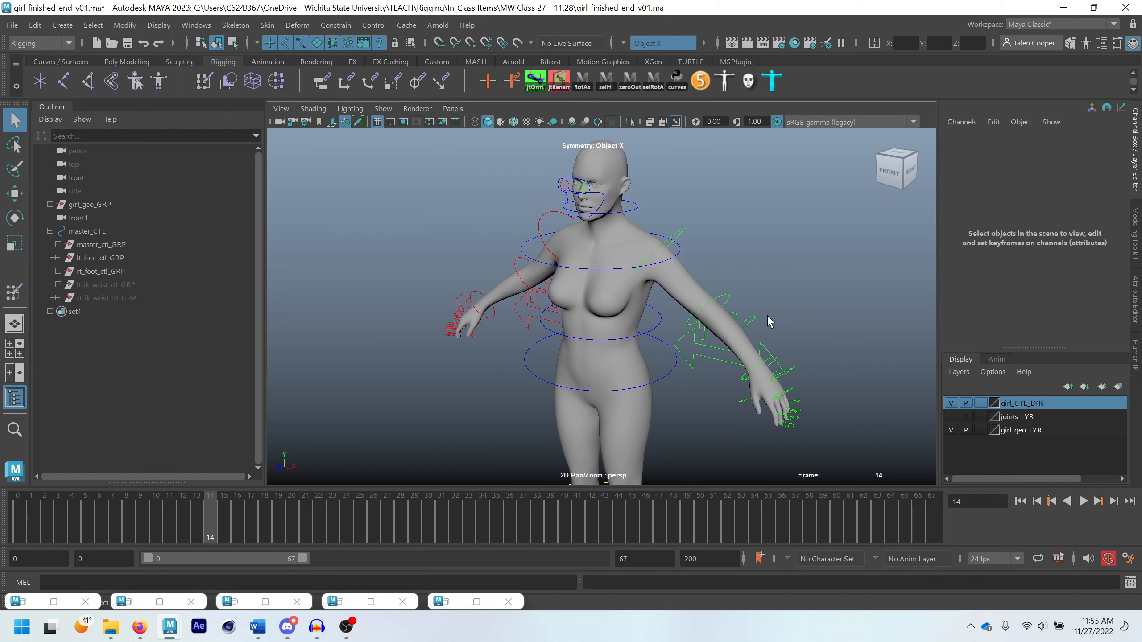
pyautogui.scroll(-3, 716, 294)
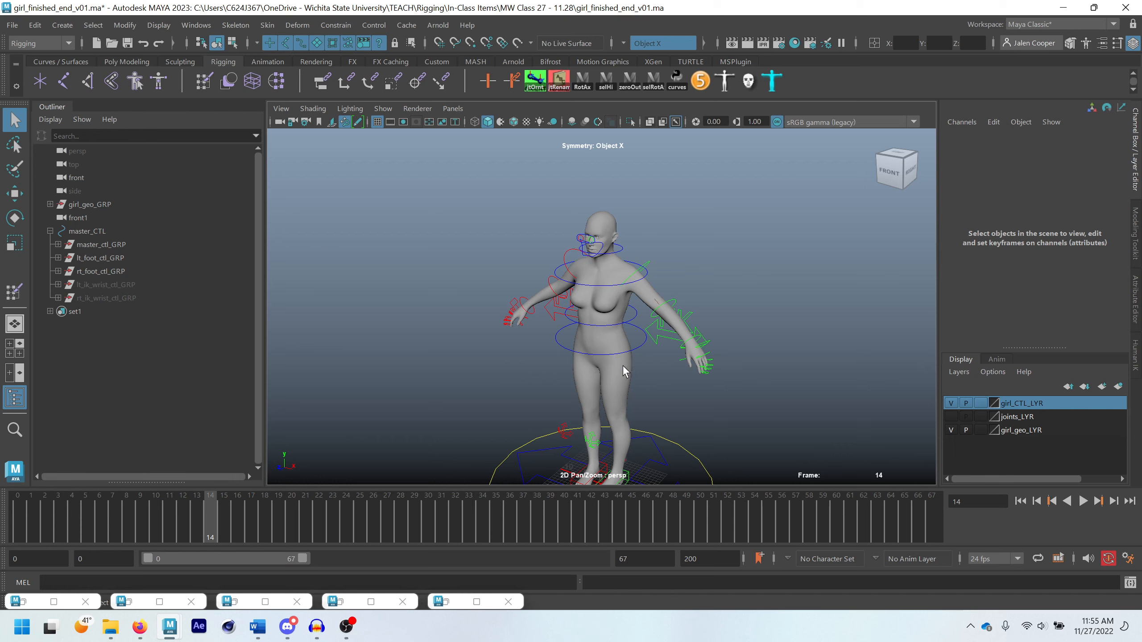
pyautogui.scroll(-1, 612, 340)
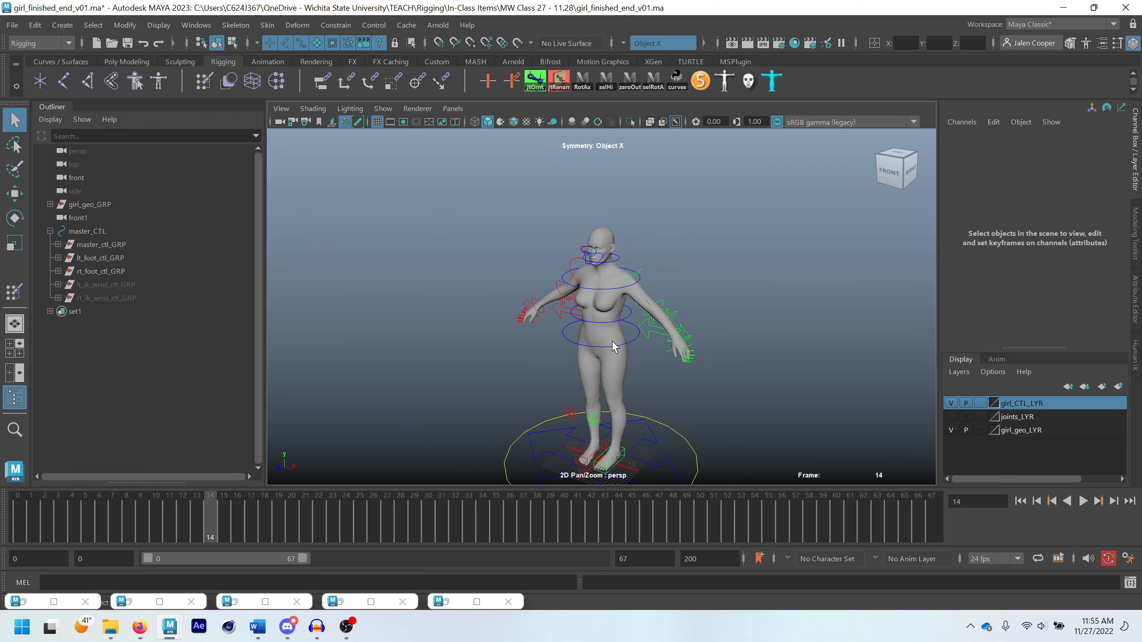
pyautogui.keyDown('alt'); pyautogui.moveTo(634, 366); pyautogui.dragTo(652, 328, button='middle'); pyautogui.keyUp('alt')
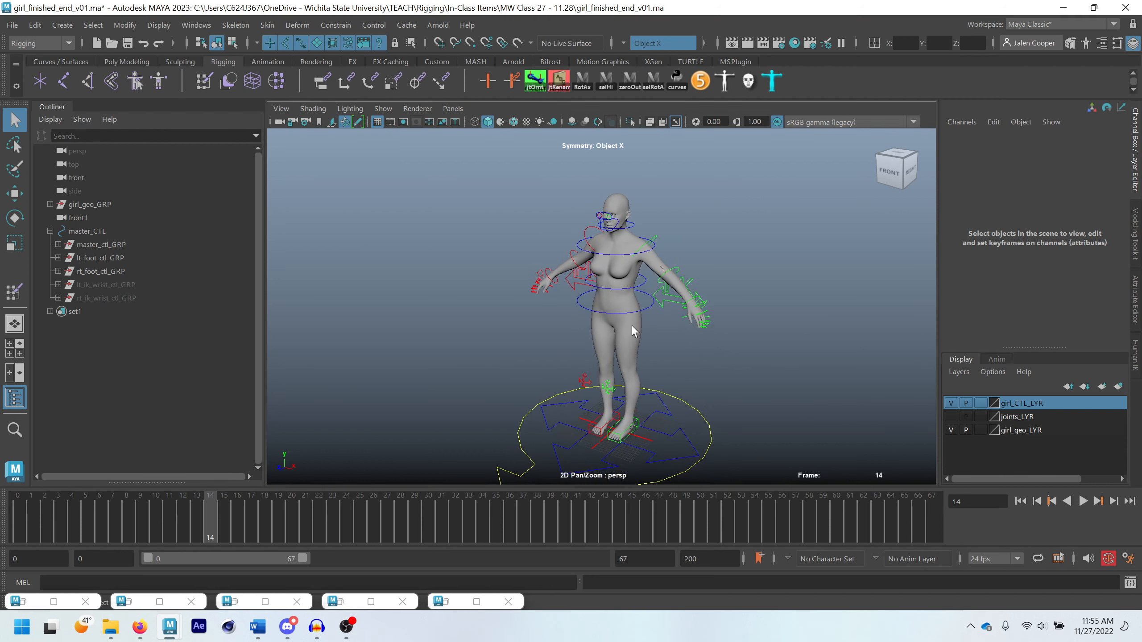
pyautogui.scroll(3, 723, 249)
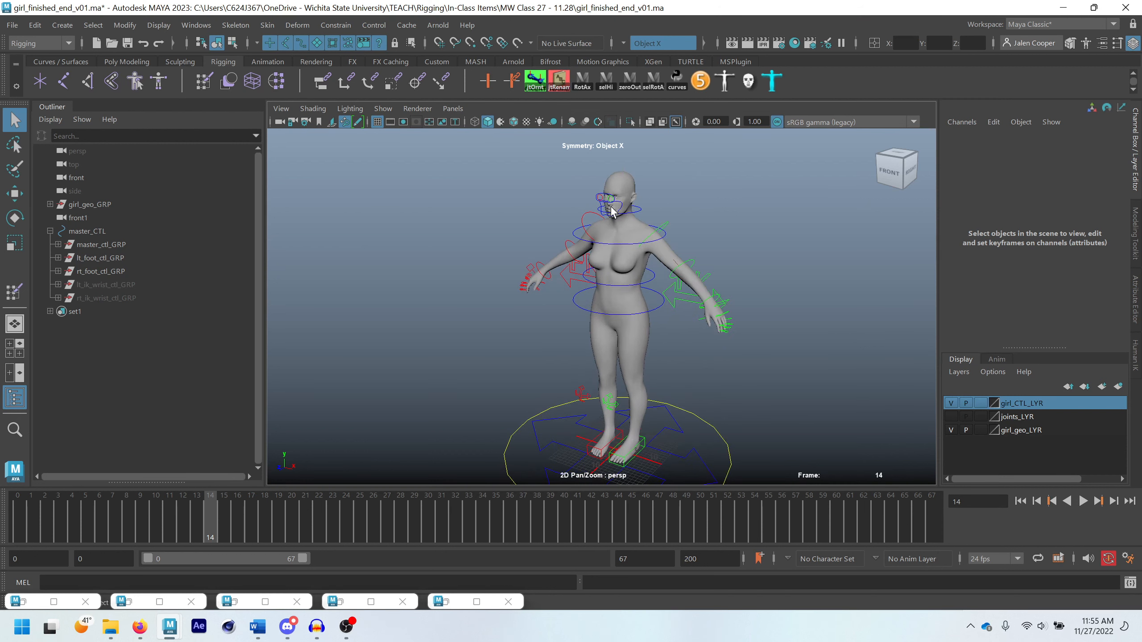
pyautogui.scroll(3, 723, 248)
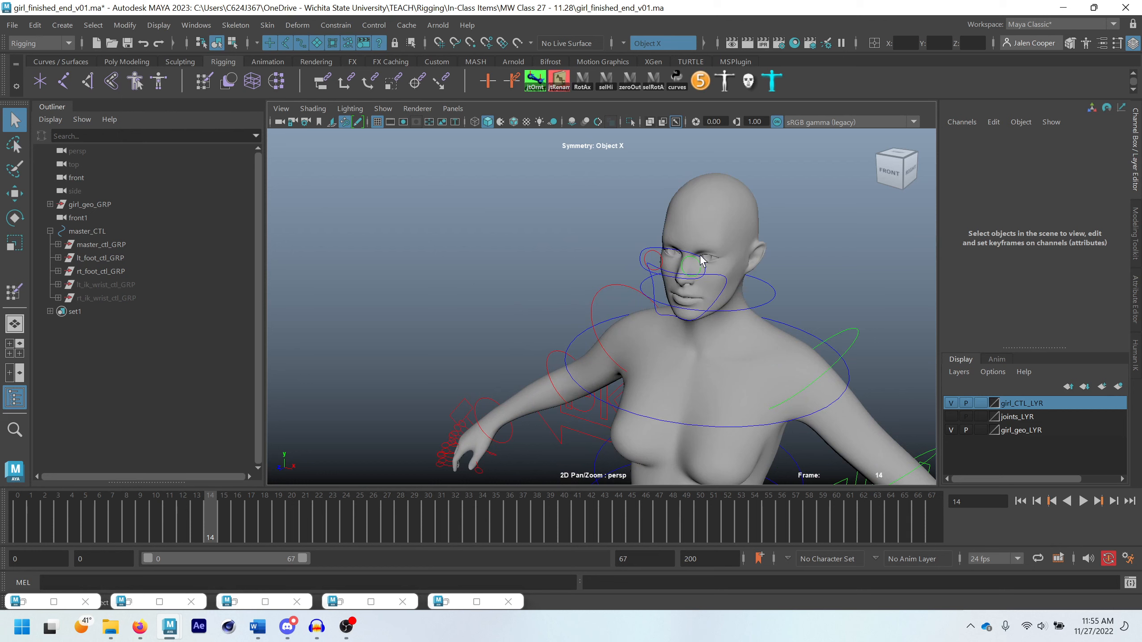
pyautogui.moveTo(724, 270); pyautogui.dragTo(635, 278, button='middle')
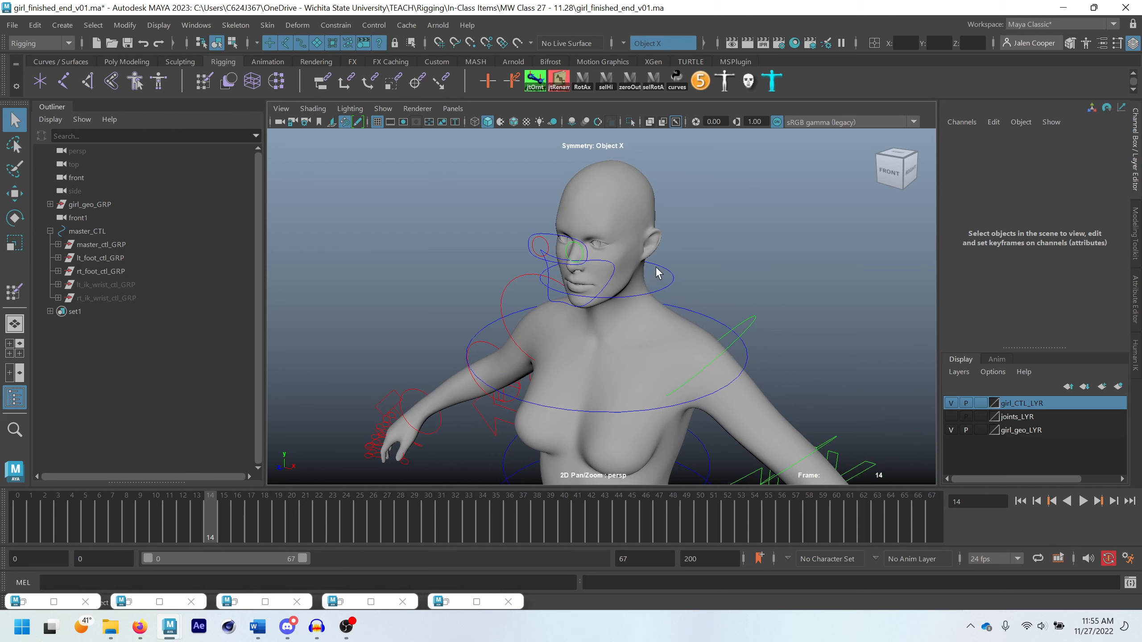
pyautogui.scroll(-2, 661, 271)
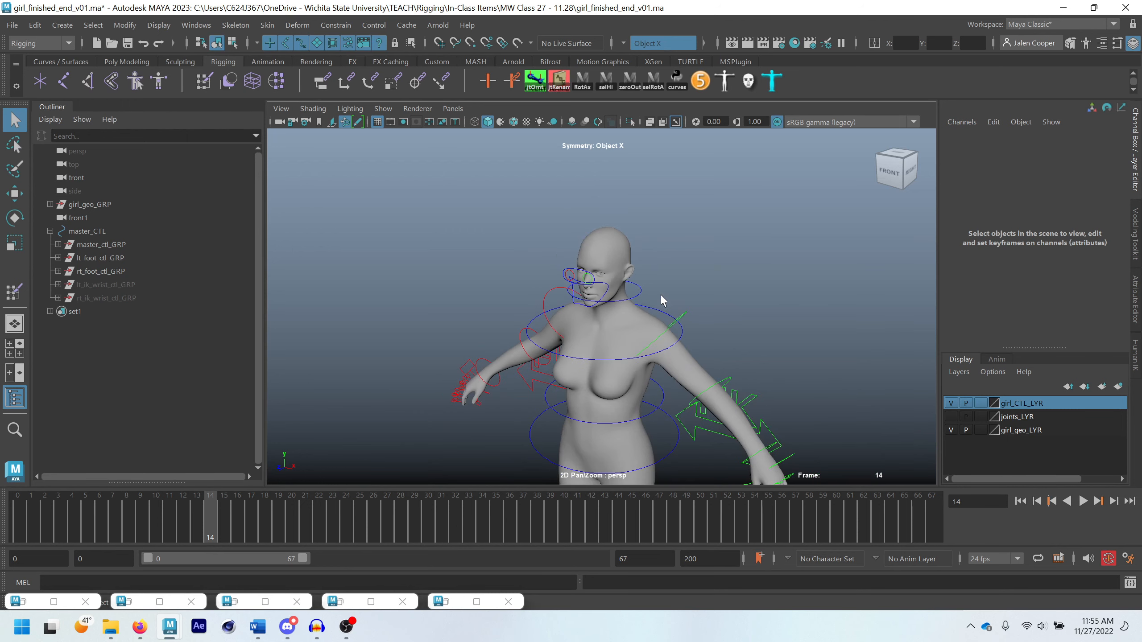